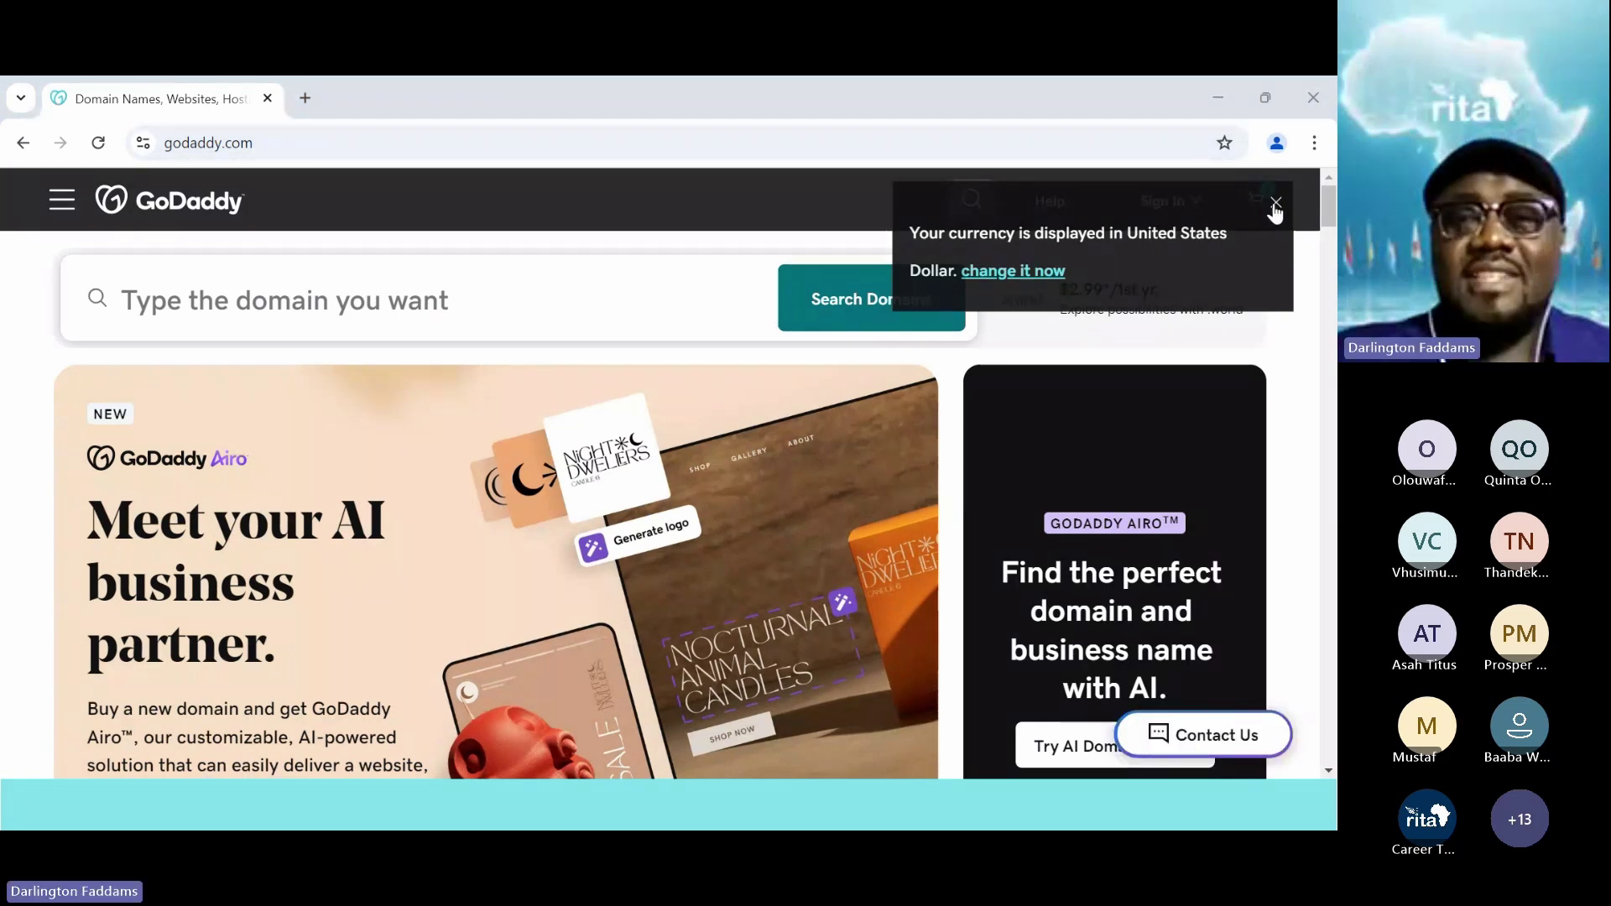
- Dismiss the currency notice on the GoDaddy homepage and look over the domain search and Airo sections
{"action": "left_click", "coordinate": [1276, 205]}
{"action": "scroll", "coordinate": [1289, 437], "scroll_direction": "down", "scroll_amount": 2}
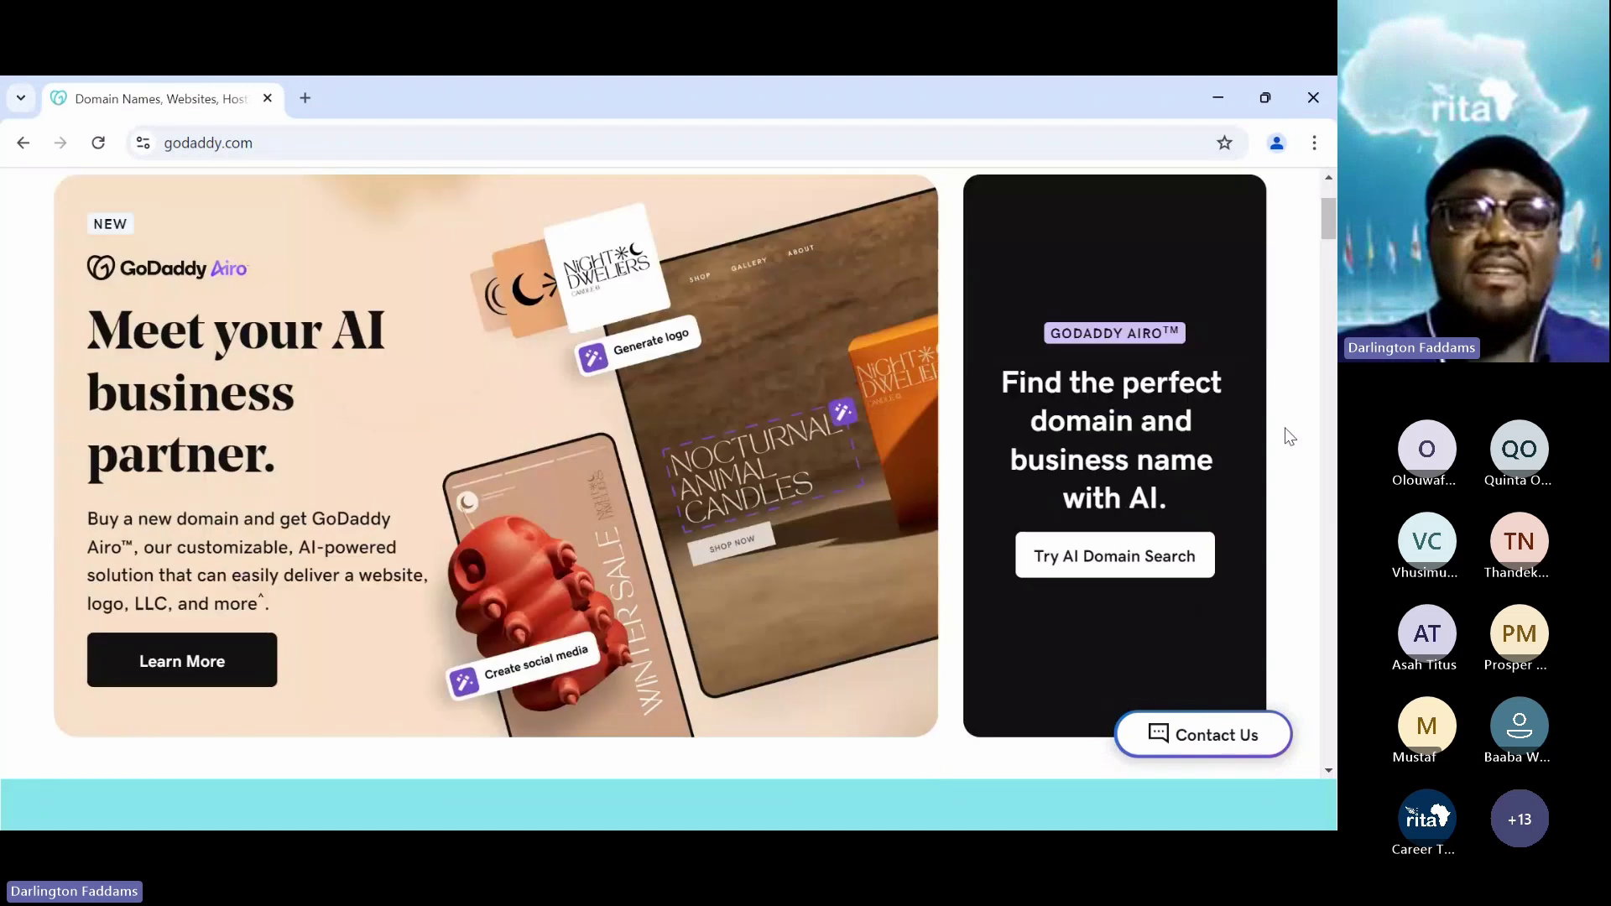
{"action": "scroll", "coordinate": [1287, 434], "scroll_direction": "up", "scroll_amount": 2}
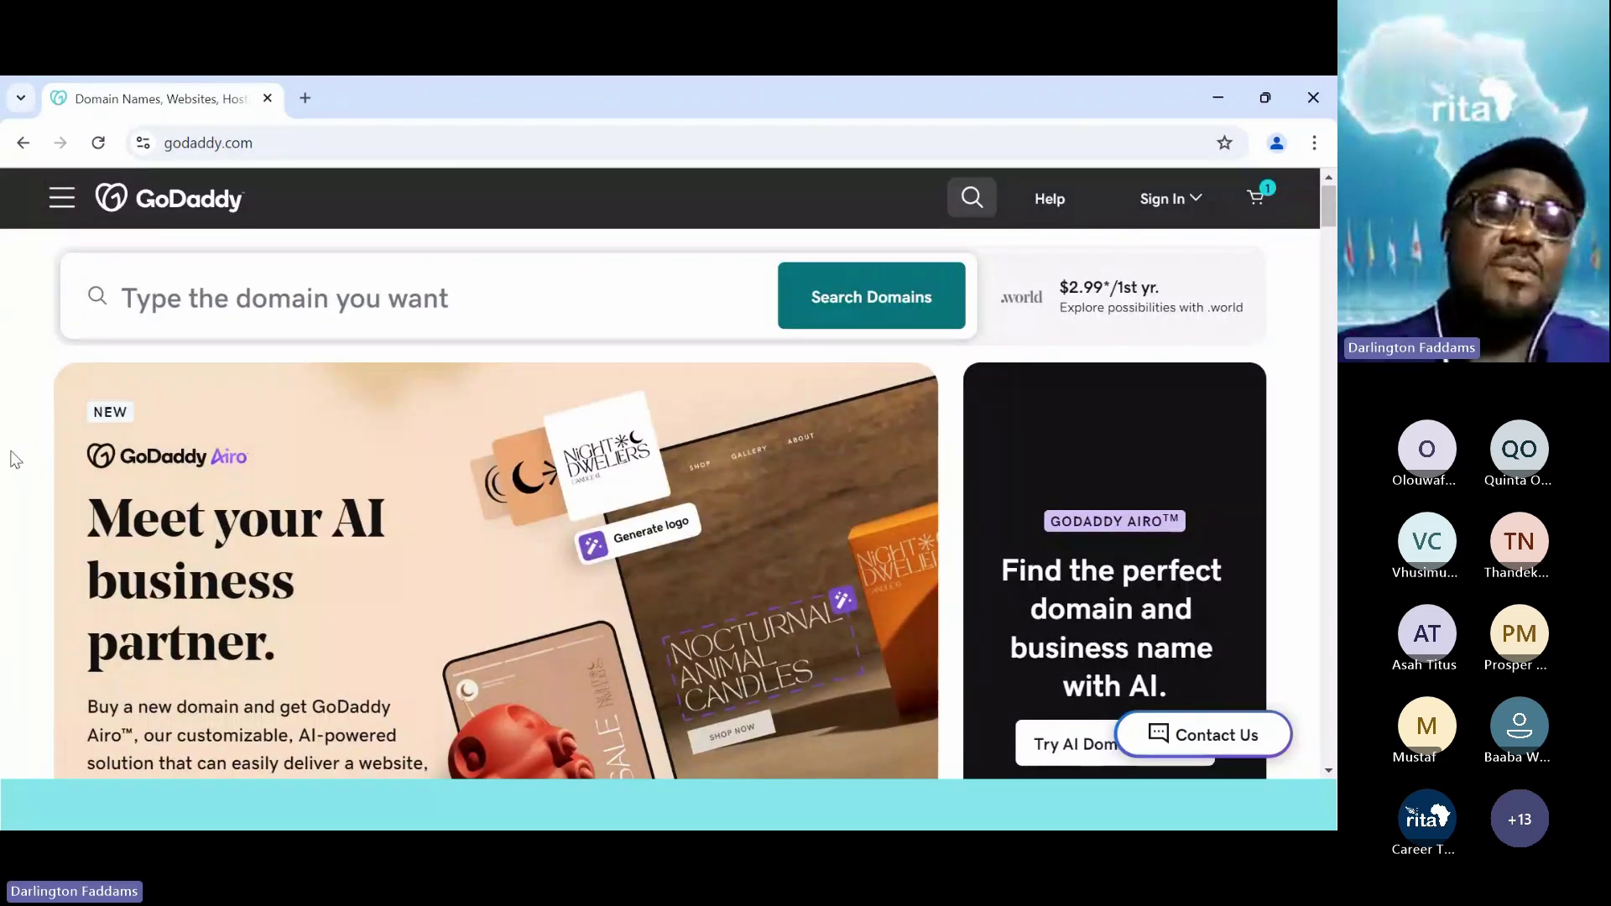
{"action": "scroll", "coordinate": [15, 460], "scroll_direction": "down", "scroll_amount": 2}
{"action": "scroll", "coordinate": [14, 460], "scroll_direction": "up", "scroll_amount": 2}
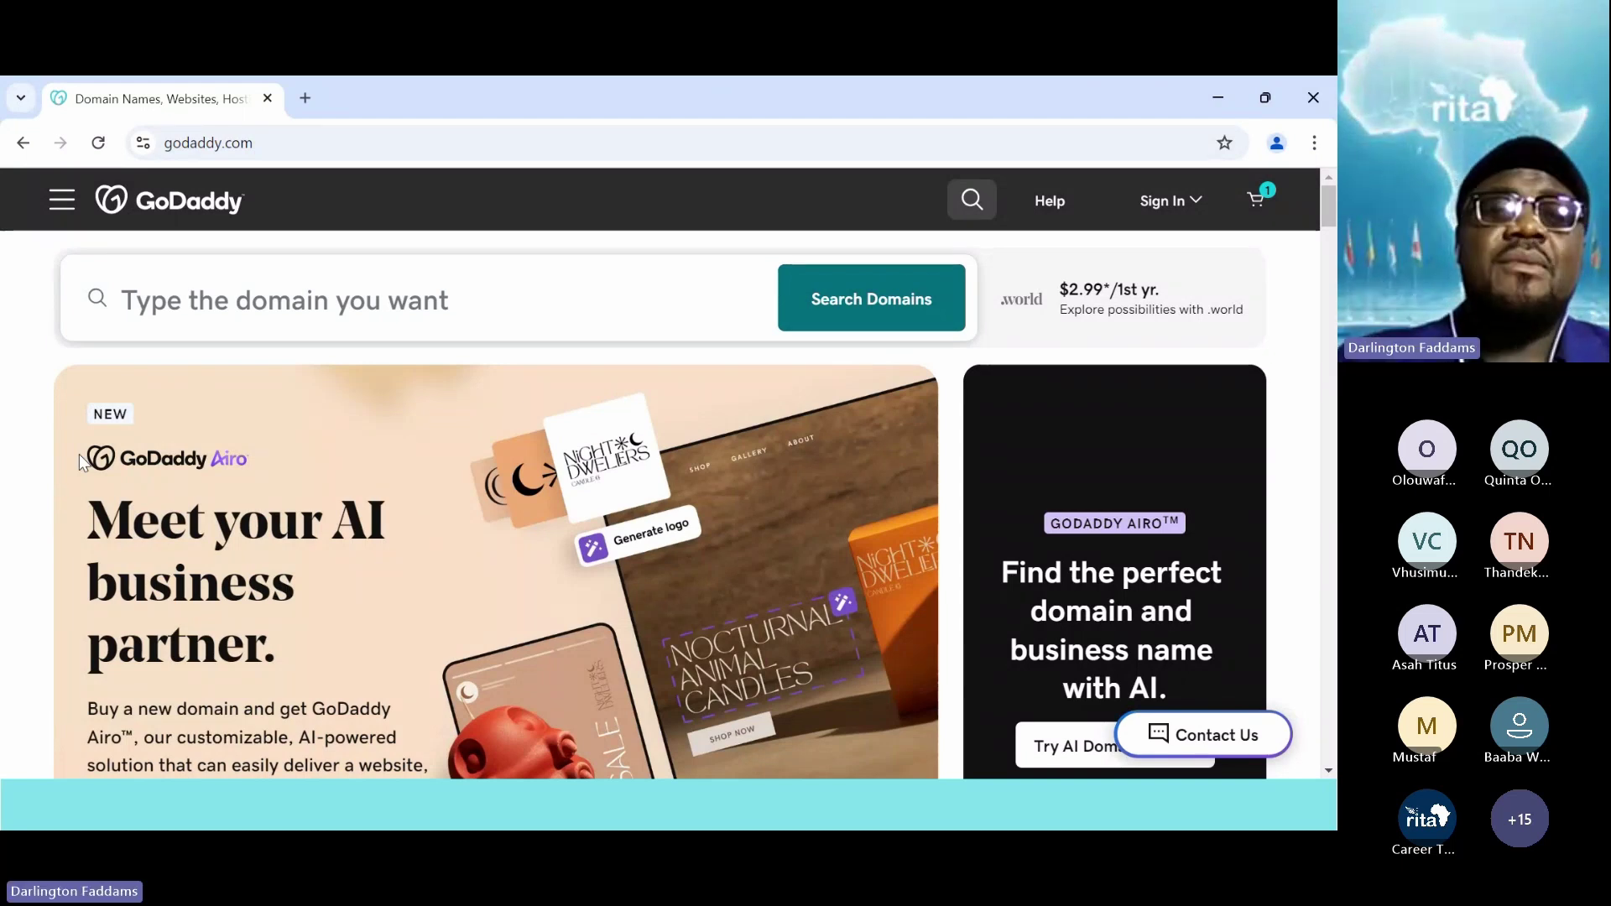
- Open glo.com in a new browser tab
{"action": "left_click", "coordinate": [305, 99]}
{"action": "type", "text": "glo.com"}
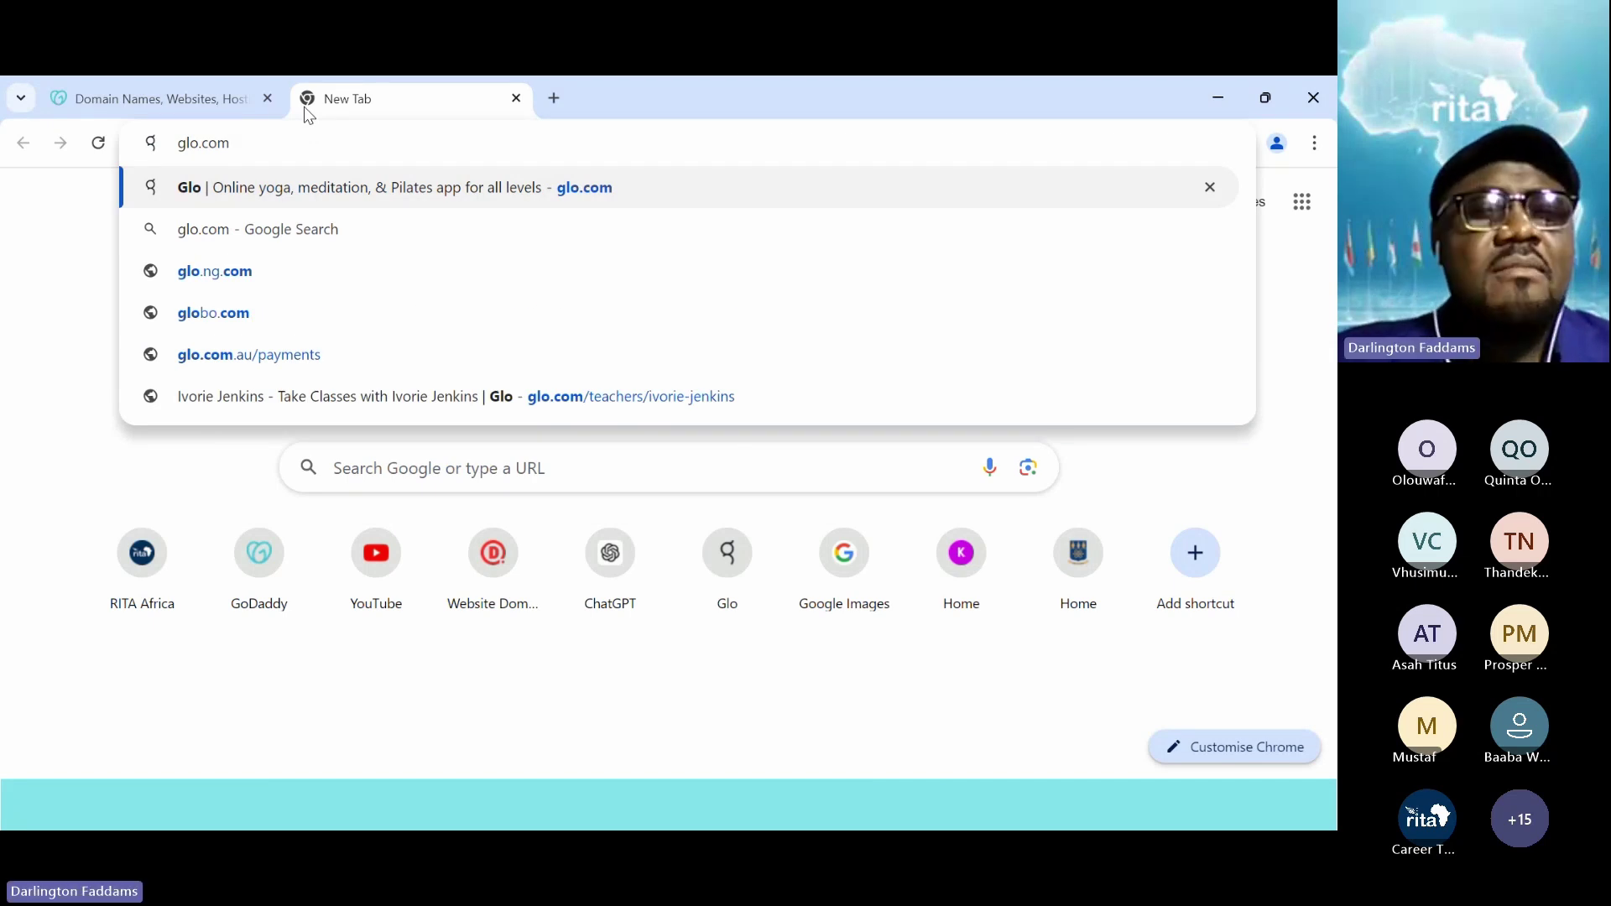
{"action": "key", "text": "Return"}
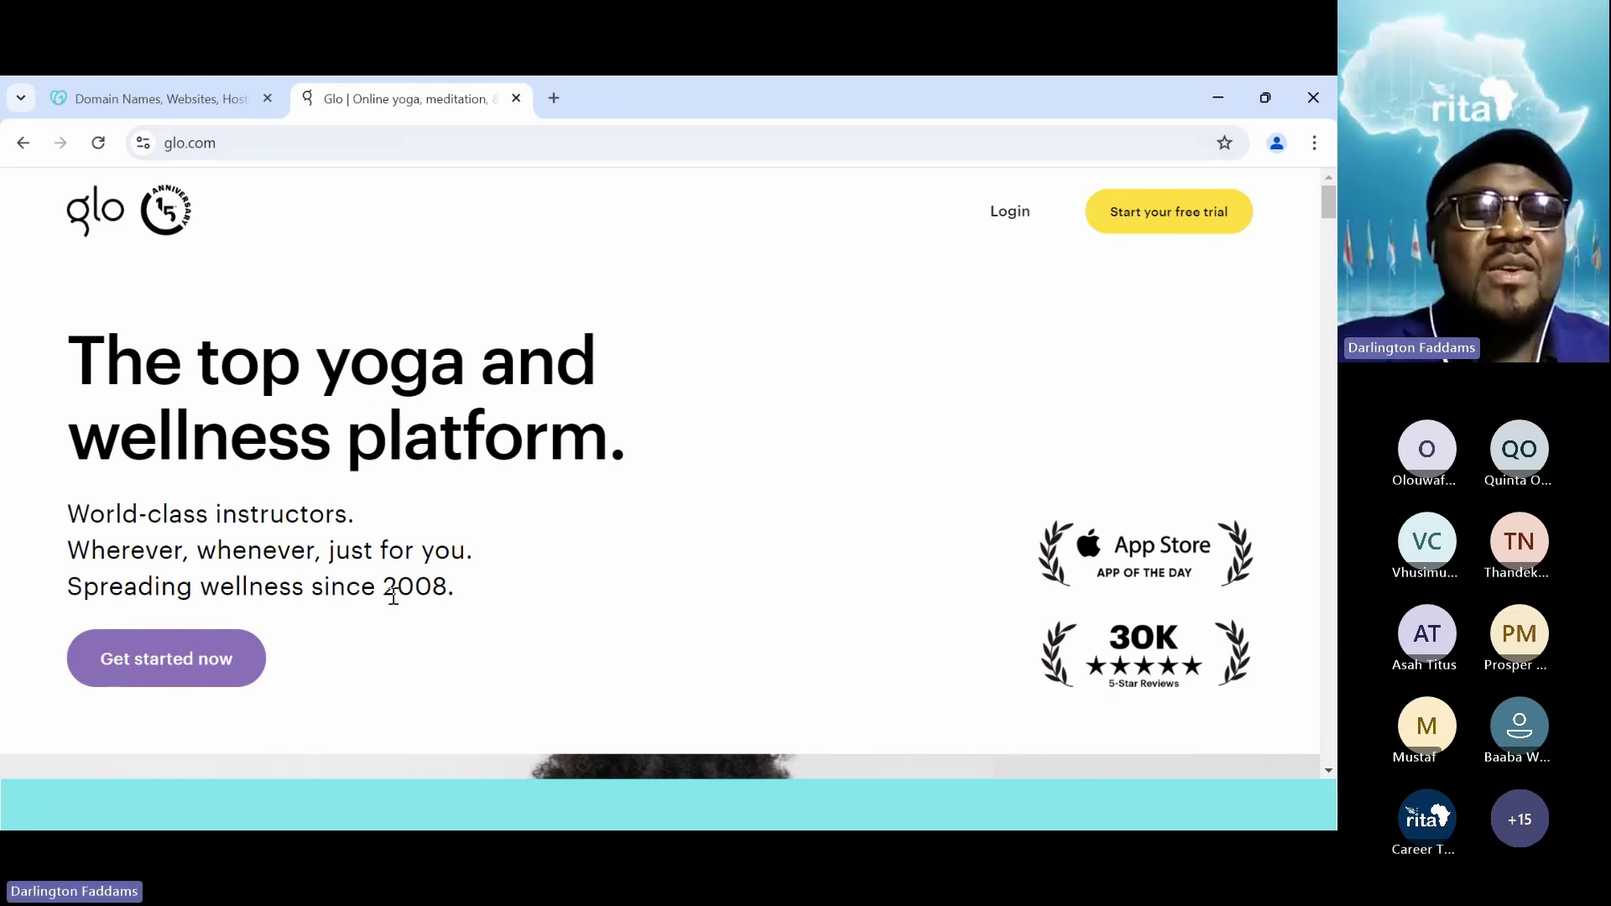
- Examine the Glo homepage's opening section, including the headline describing the platform
{"action": "scroll", "coordinate": [394, 597], "scroll_direction": "down", "scroll_amount": 5}
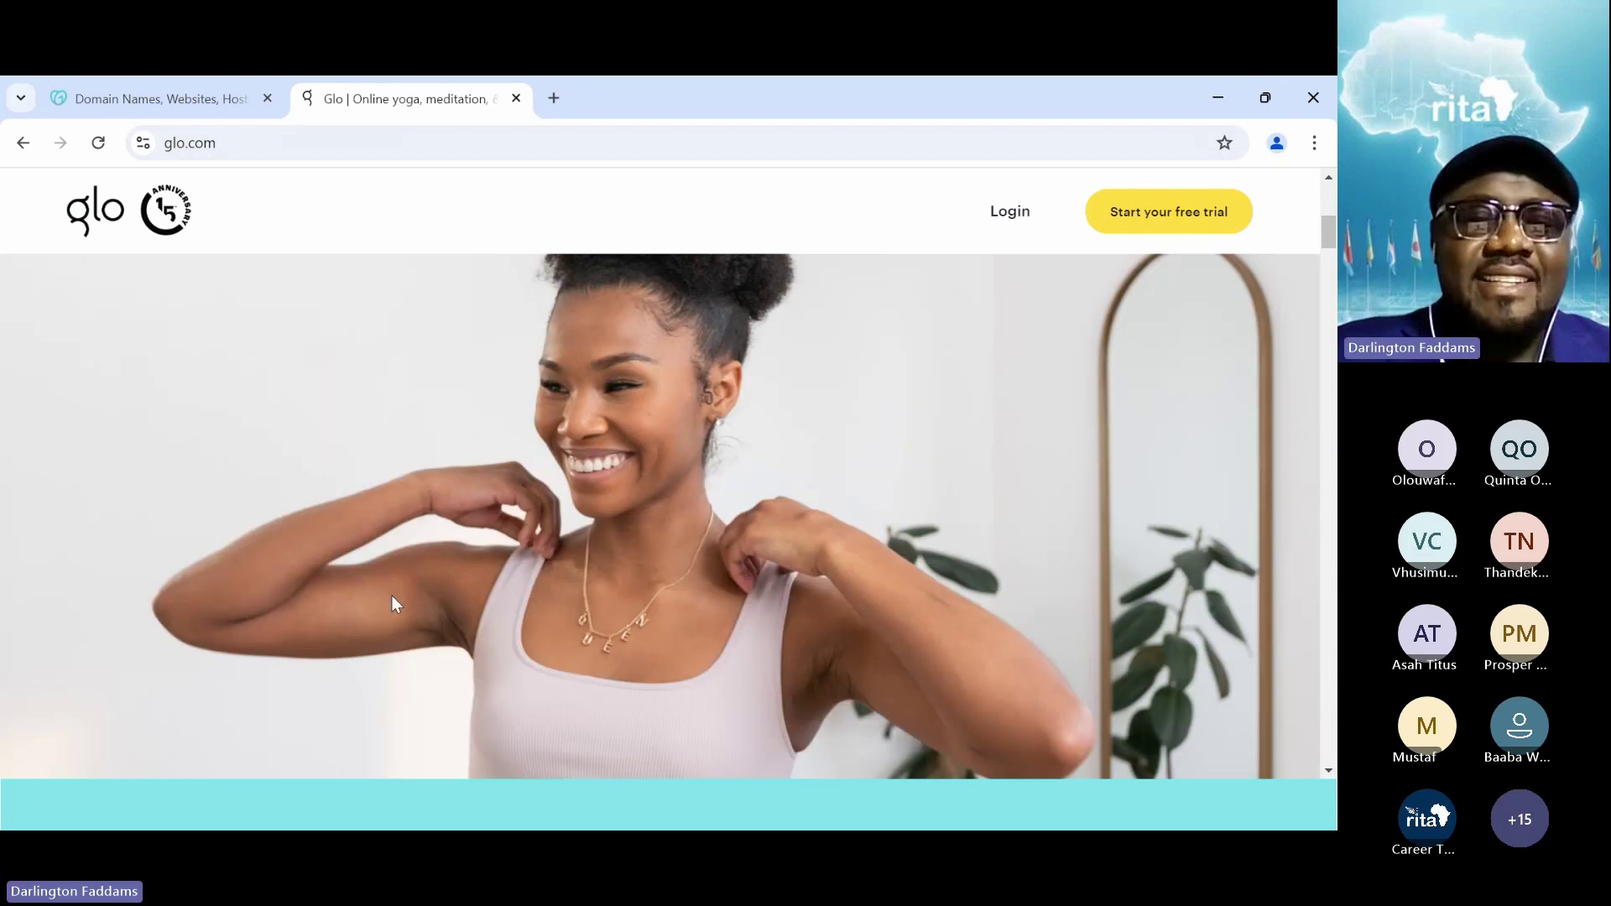
{"action": "scroll", "coordinate": [391, 596], "scroll_direction": "up", "scroll_amount": 2}
{"action": "scroll", "coordinate": [396, 604], "scroll_direction": "up", "scroll_amount": 2}
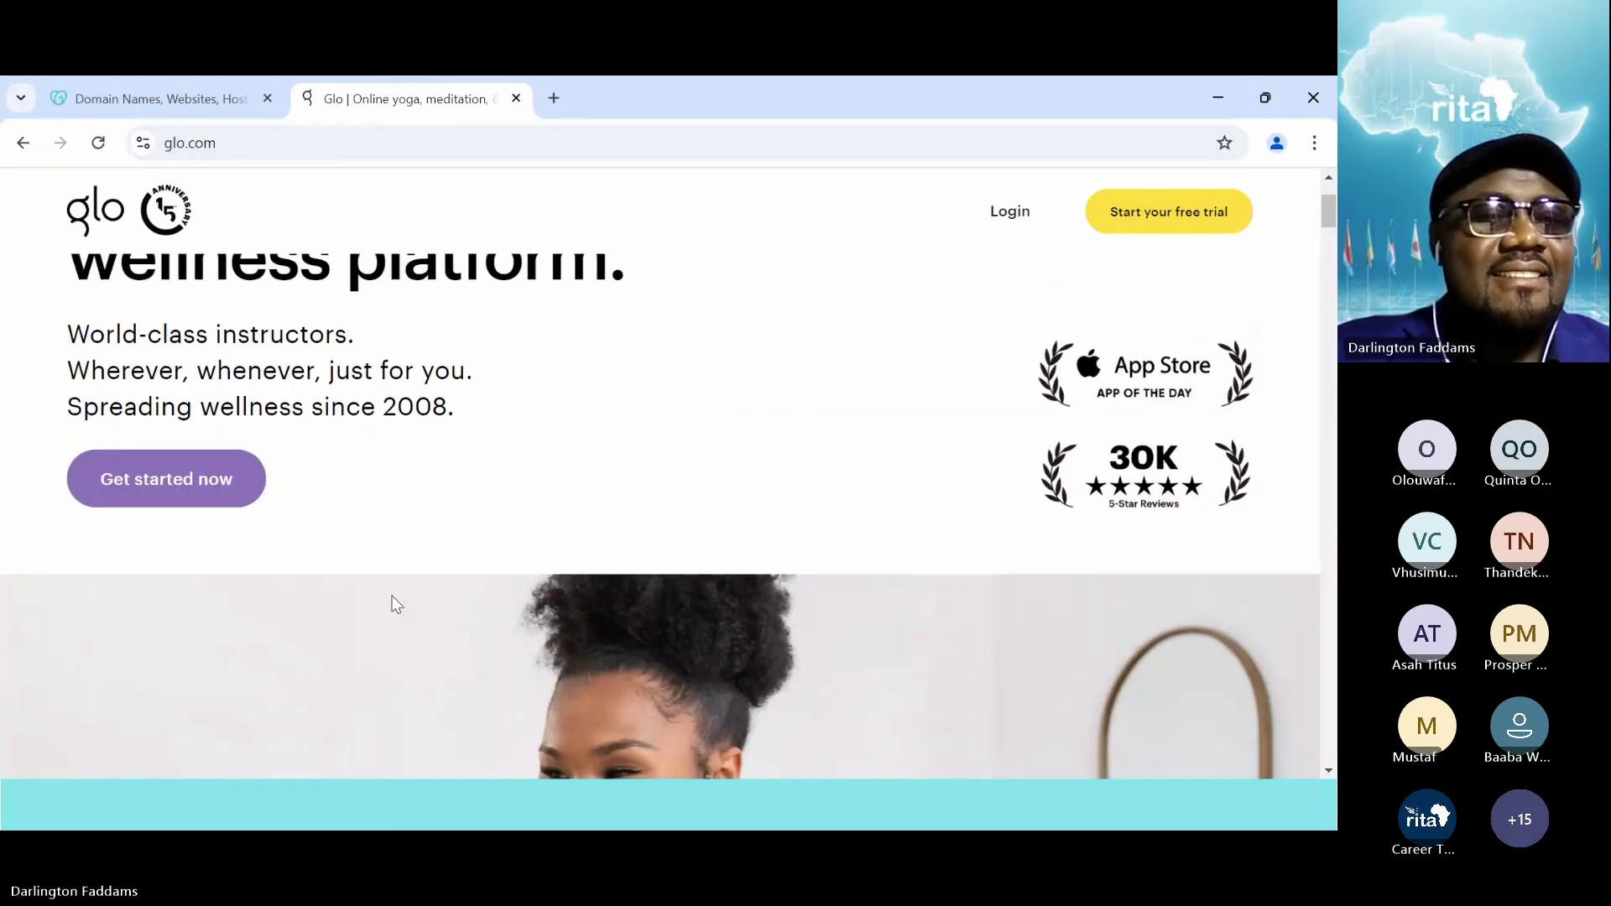
{"action": "scroll", "coordinate": [396, 604], "scroll_direction": "up", "scroll_amount": 2}
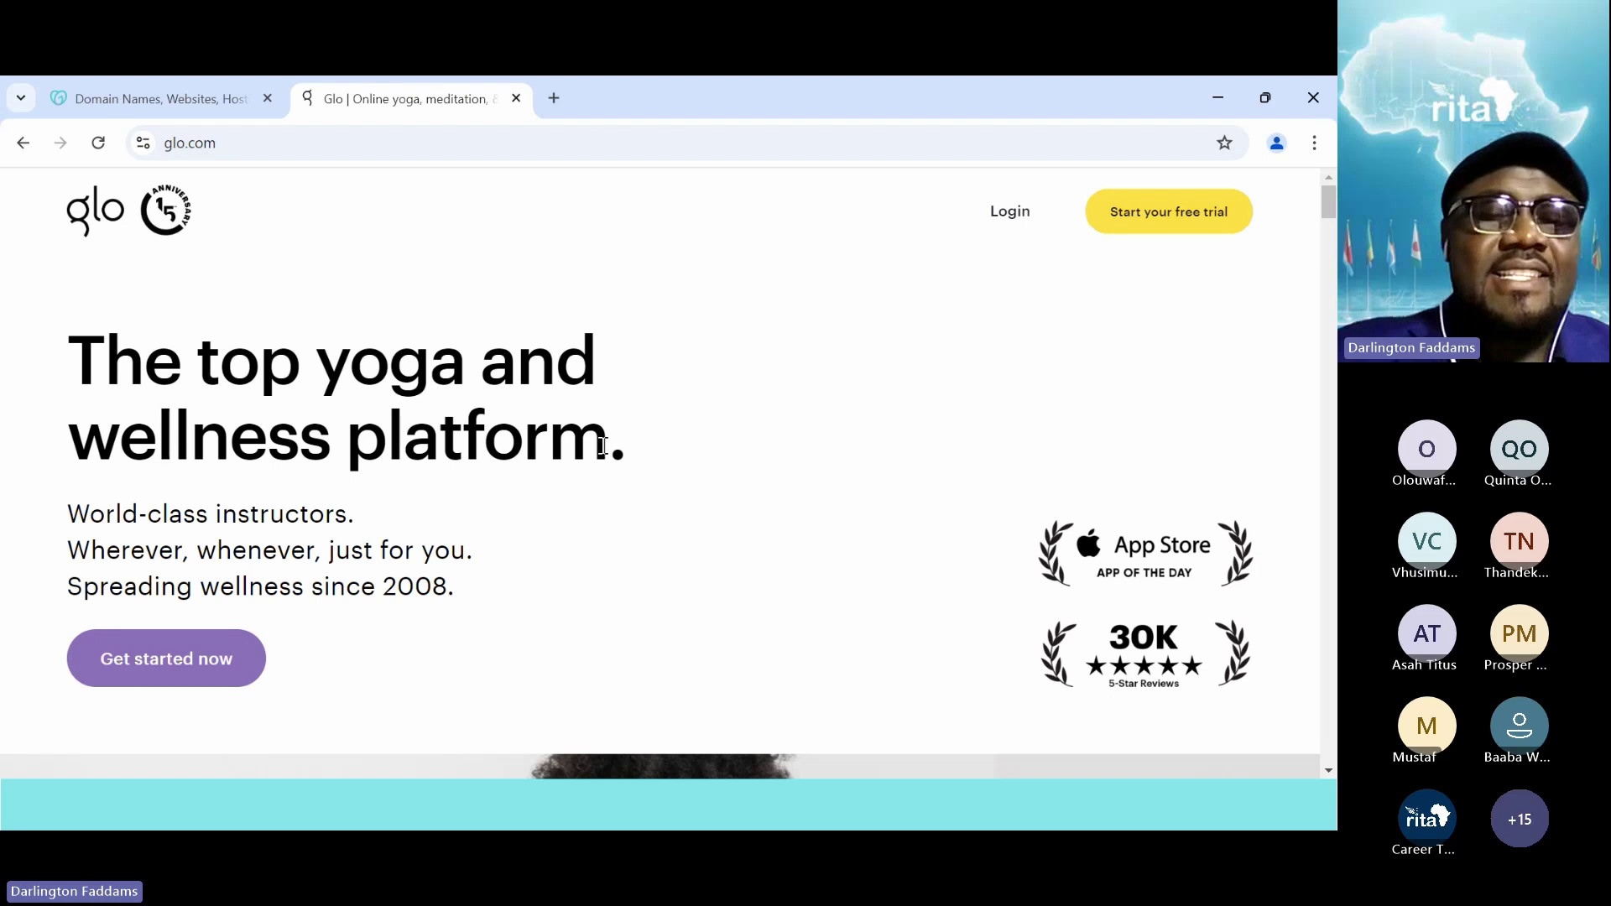
{"action": "left_click_drag", "start_coordinate": [603, 446], "coordinate": [101, 384]}
{"action": "left_click", "coordinate": [101, 384]}
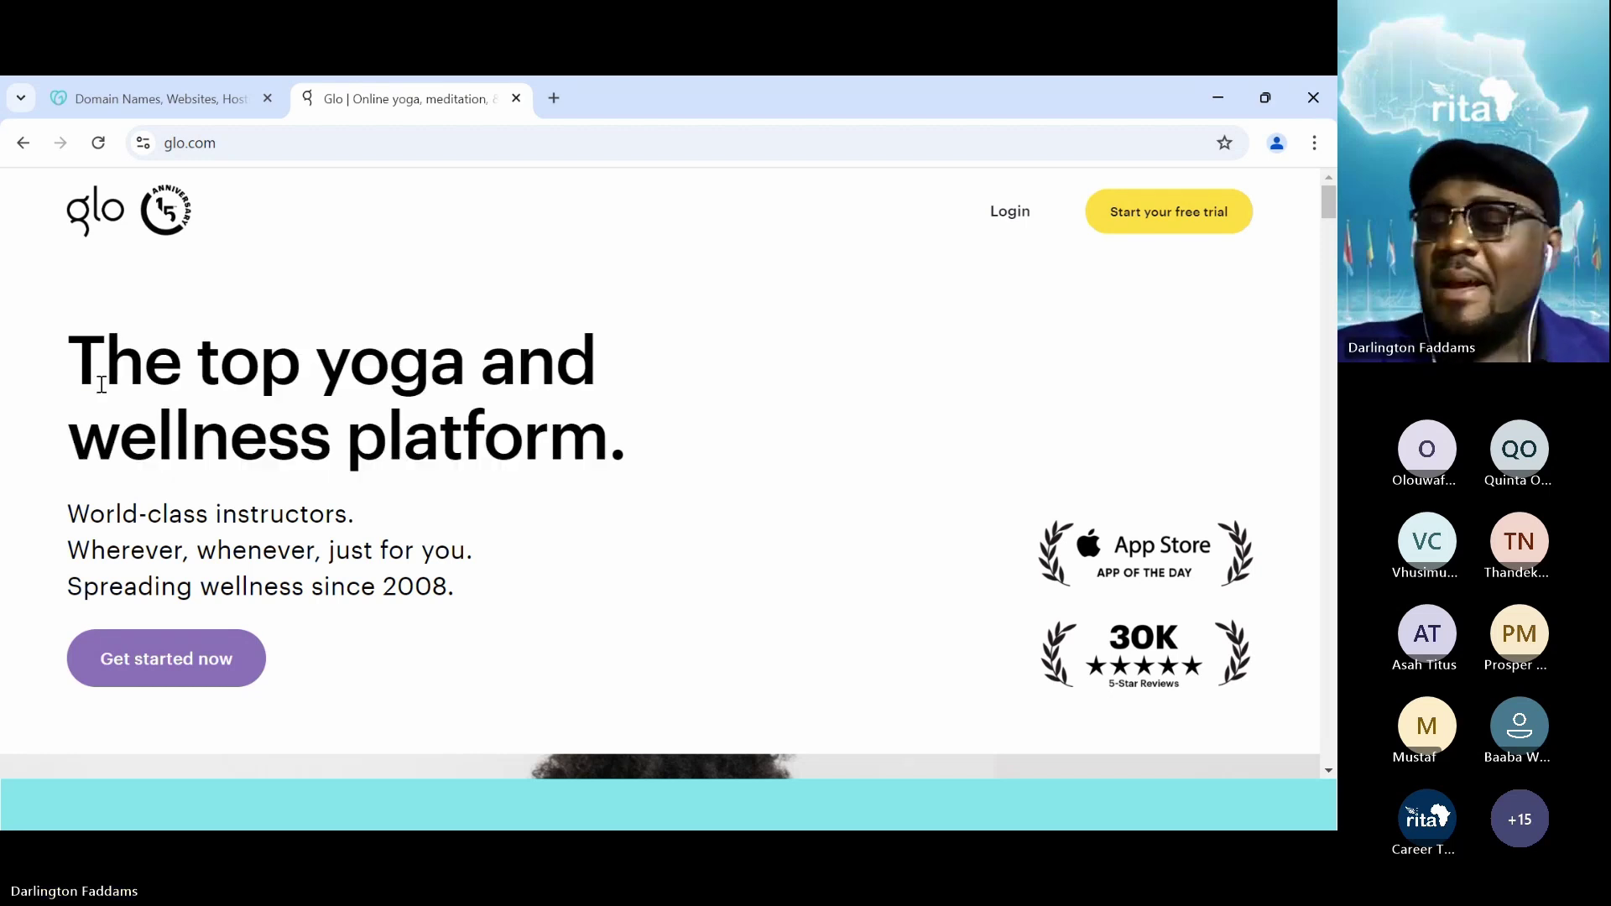
- Look through the Glo homepage's sections on daily classes, yoga and meditation, and the live class schedule
{"action": "scroll", "coordinate": [101, 384], "scroll_direction": "down", "scroll_amount": 1}
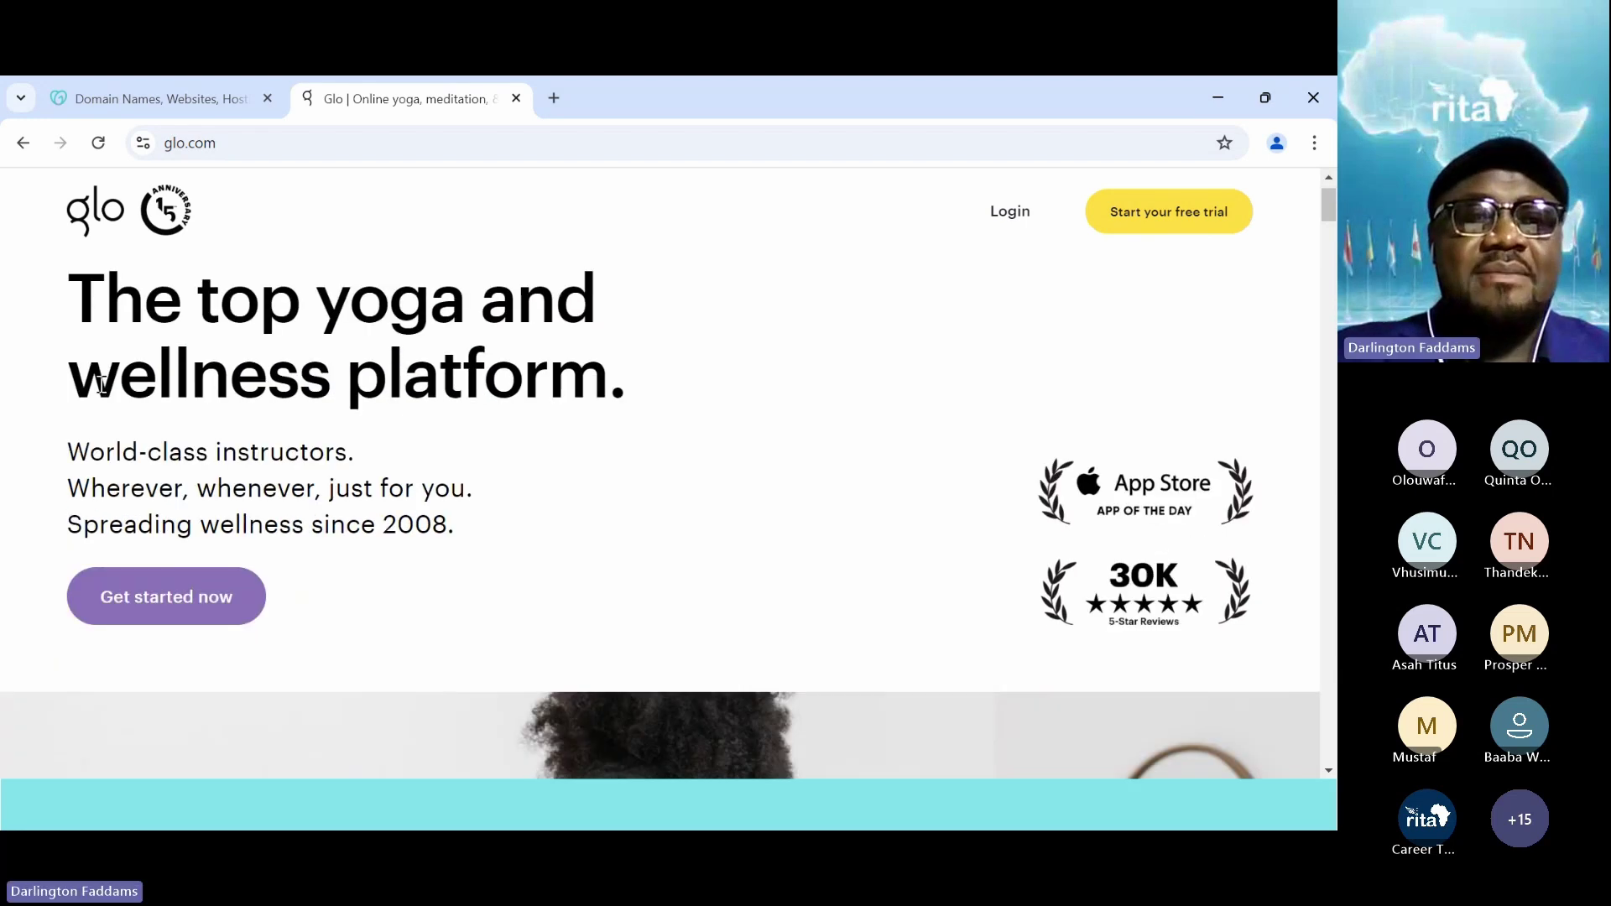
{"action": "scroll", "coordinate": [100, 384], "scroll_direction": "down", "scroll_amount": 5}
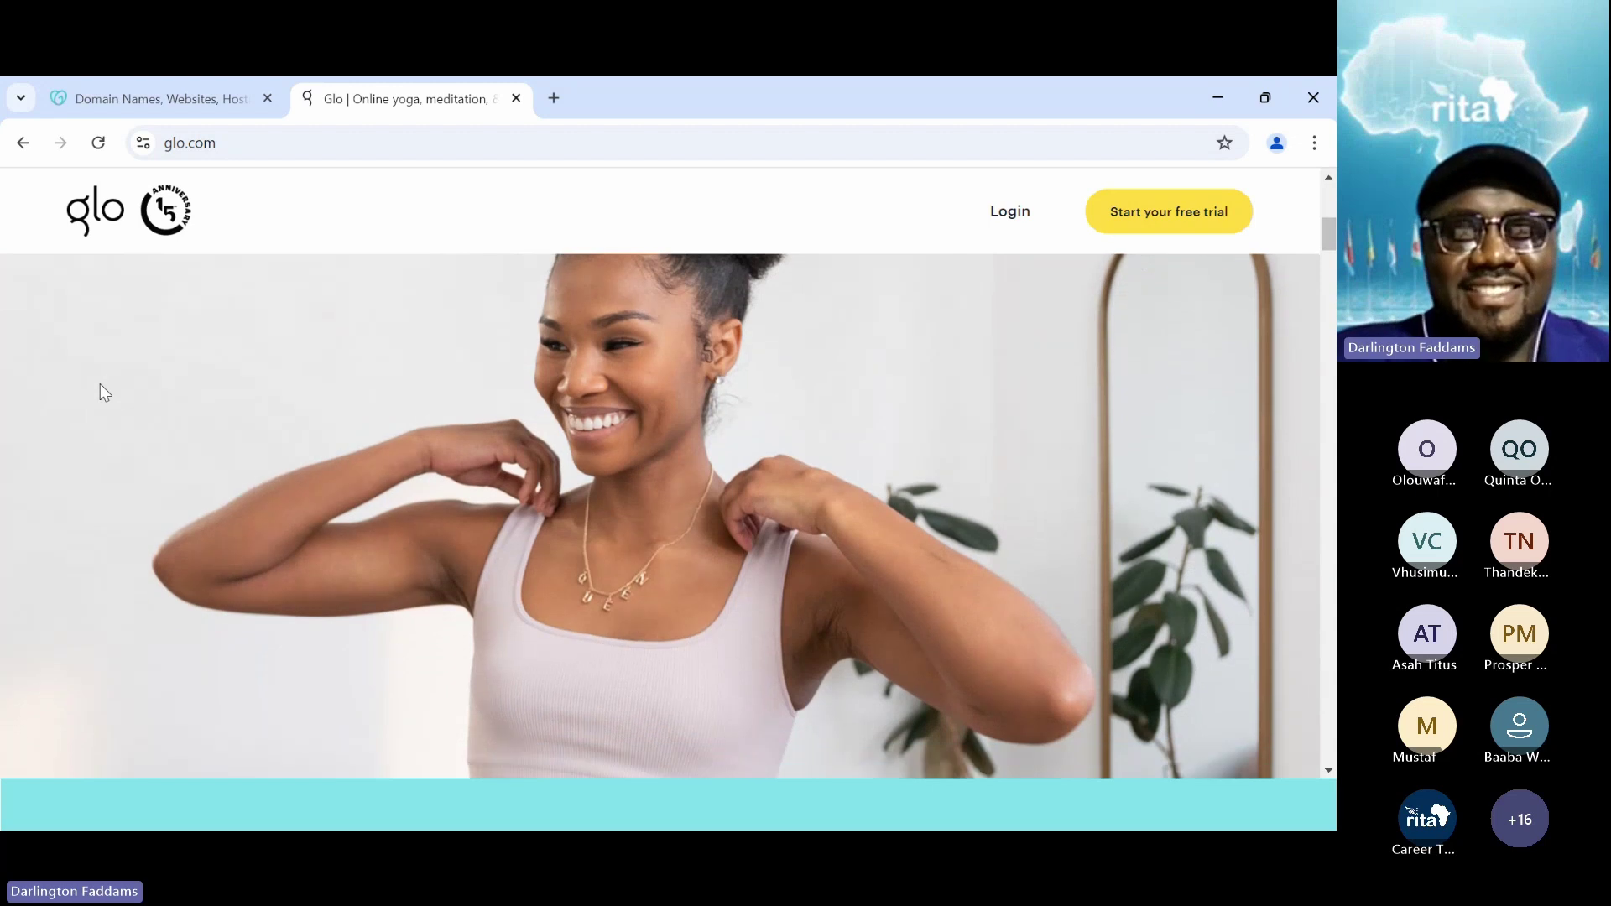
{"action": "scroll", "coordinate": [101, 388], "scroll_direction": "down", "scroll_amount": 2}
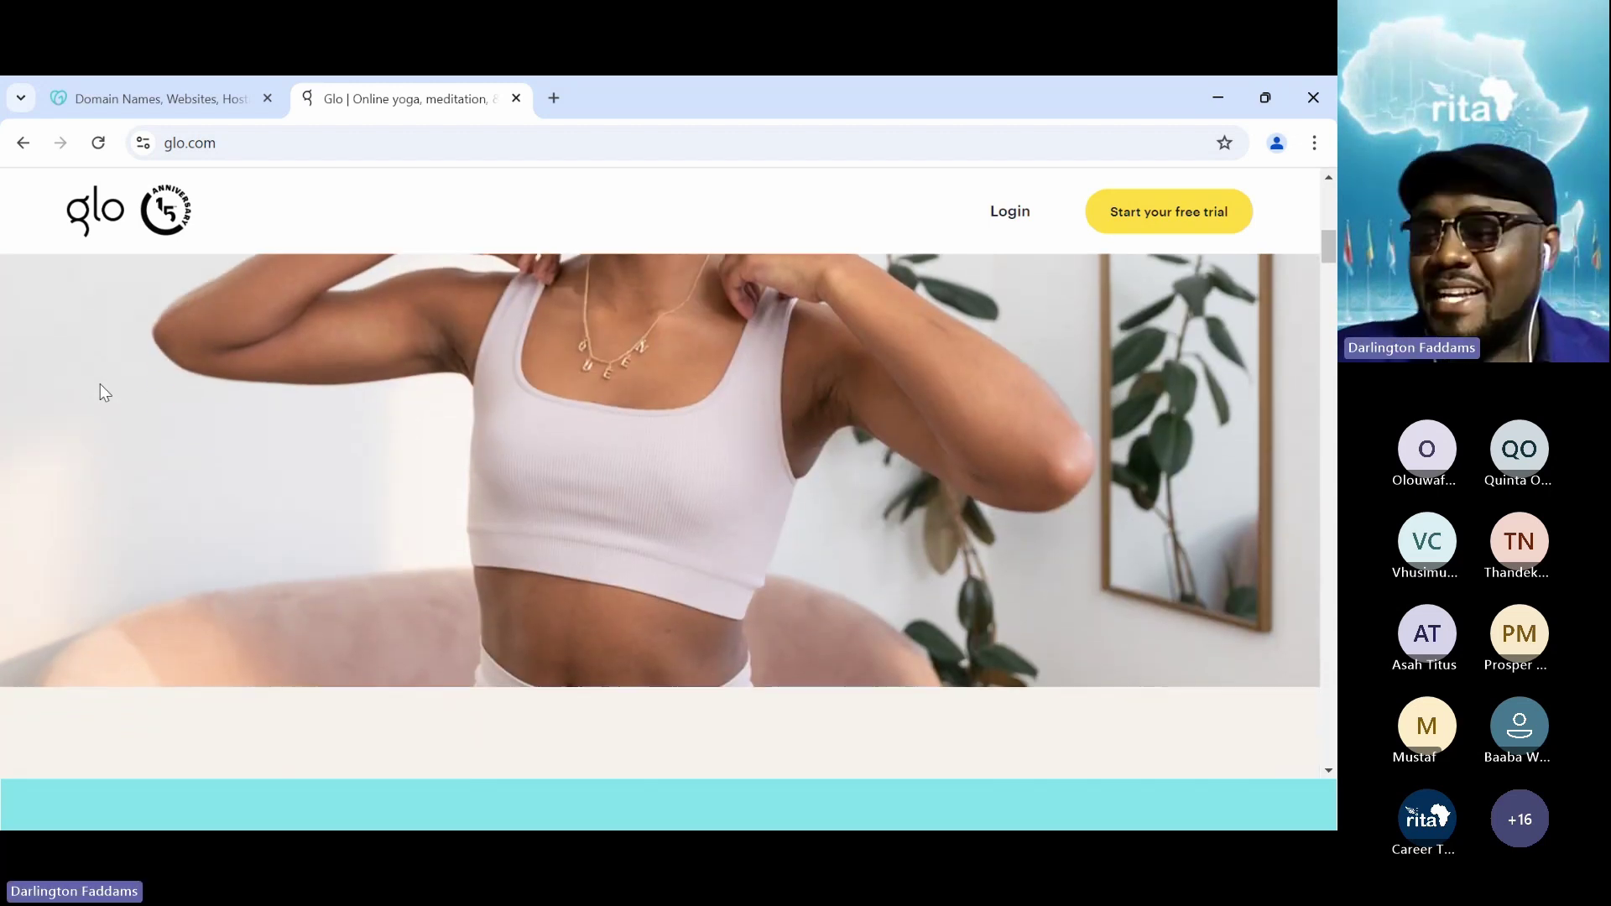
{"action": "scroll", "coordinate": [100, 385], "scroll_direction": "down", "scroll_amount": 3}
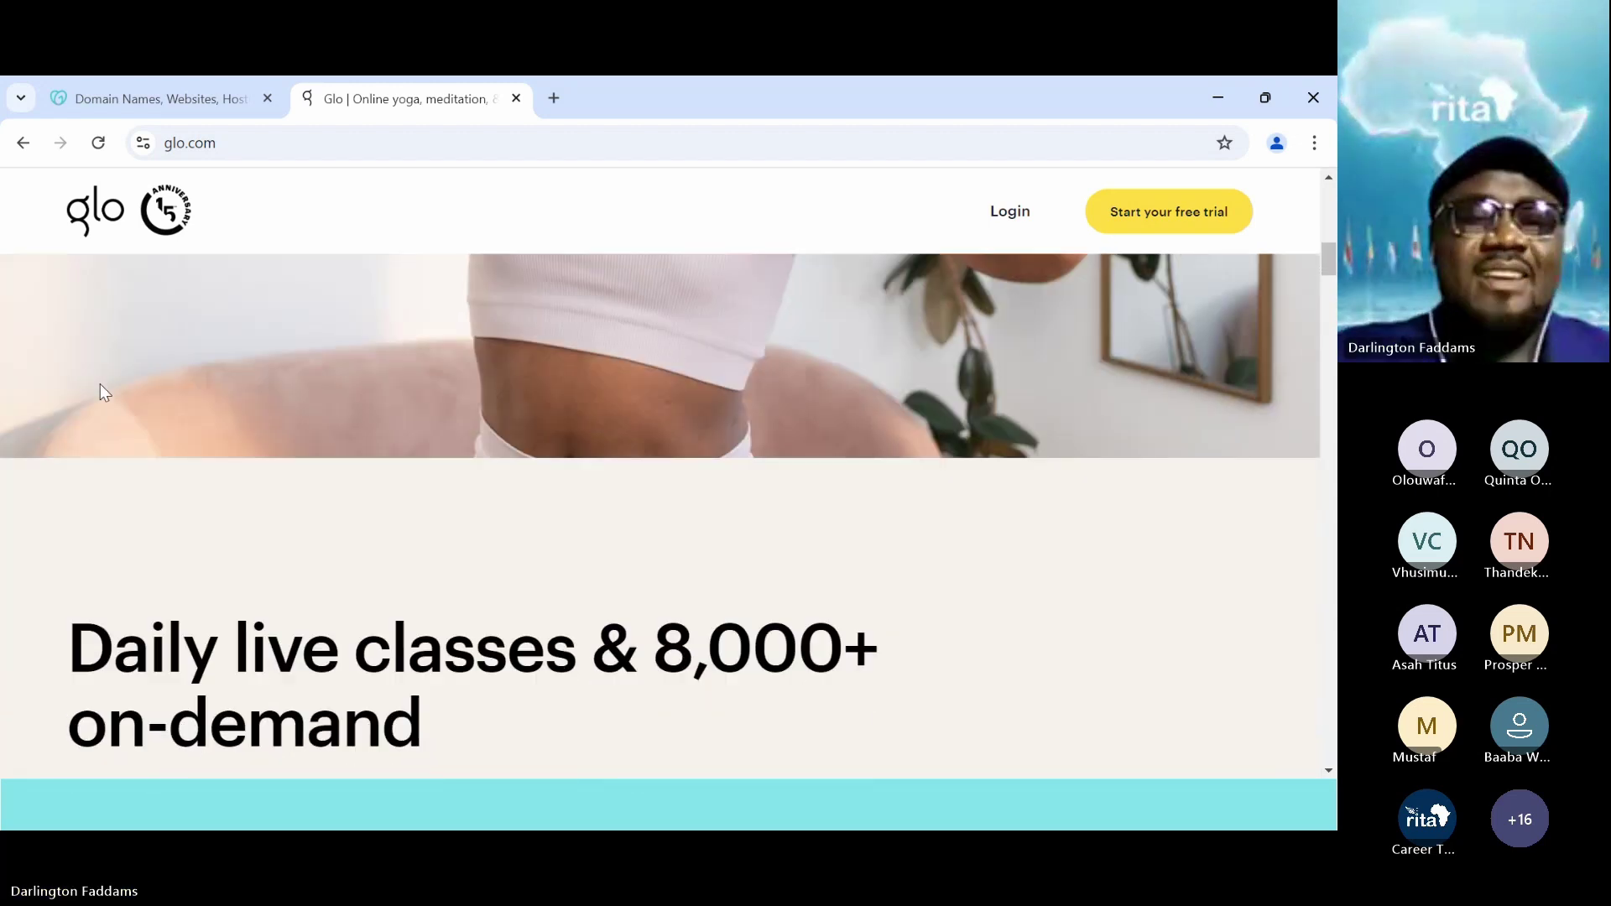
{"action": "scroll", "coordinate": [100, 385], "scroll_direction": "down", "scroll_amount": 3}
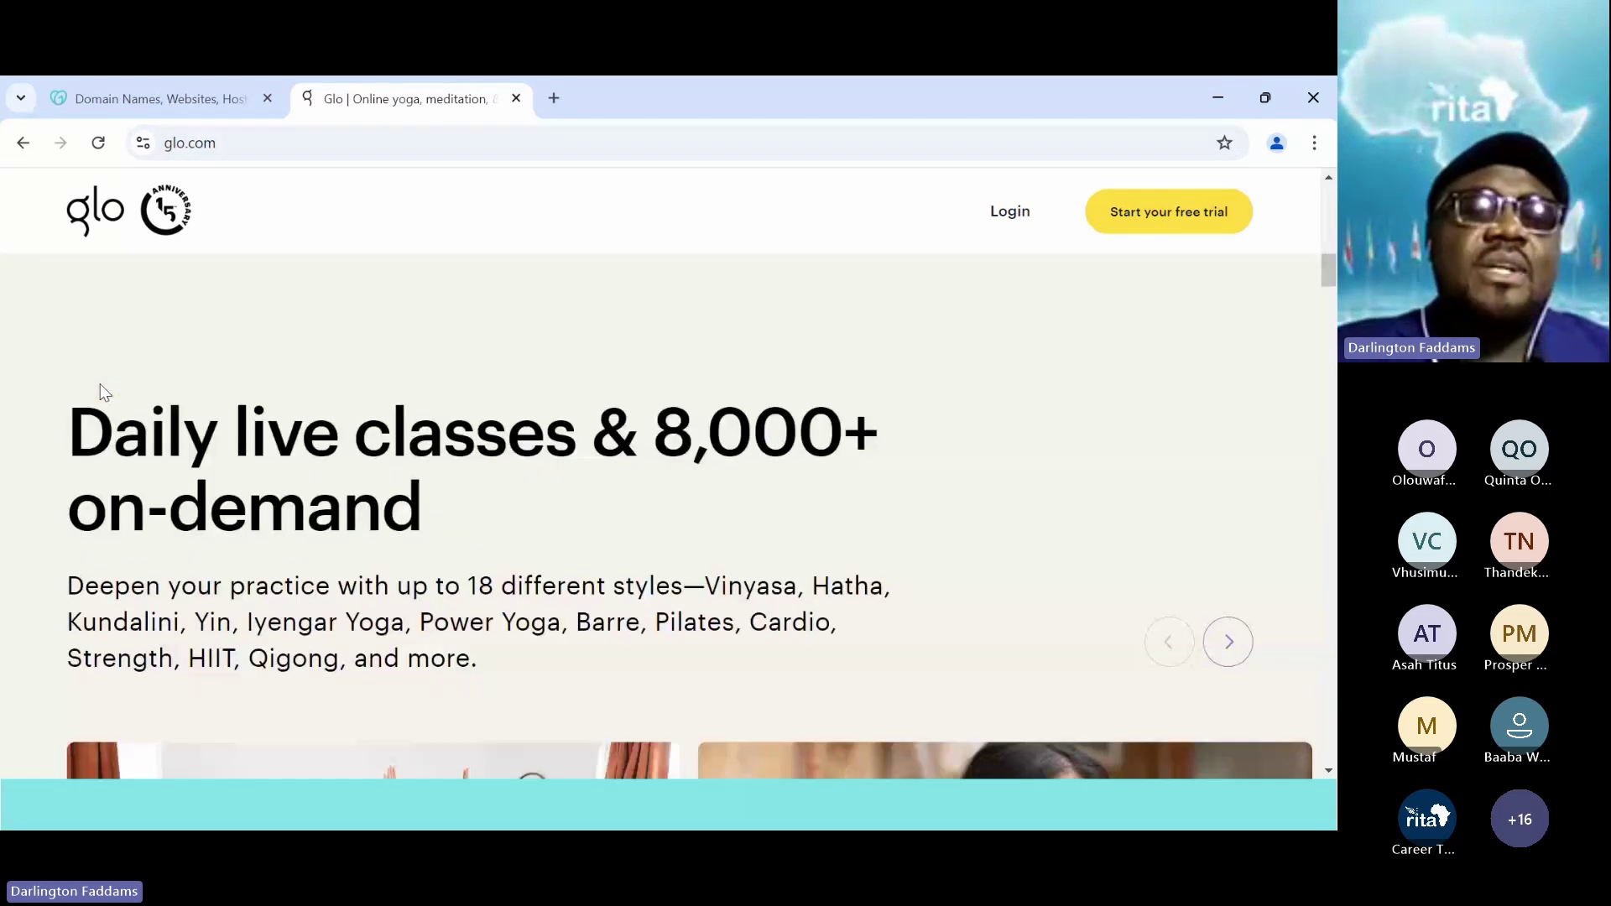
{"action": "scroll", "coordinate": [102, 392], "scroll_direction": "down", "scroll_amount": 2}
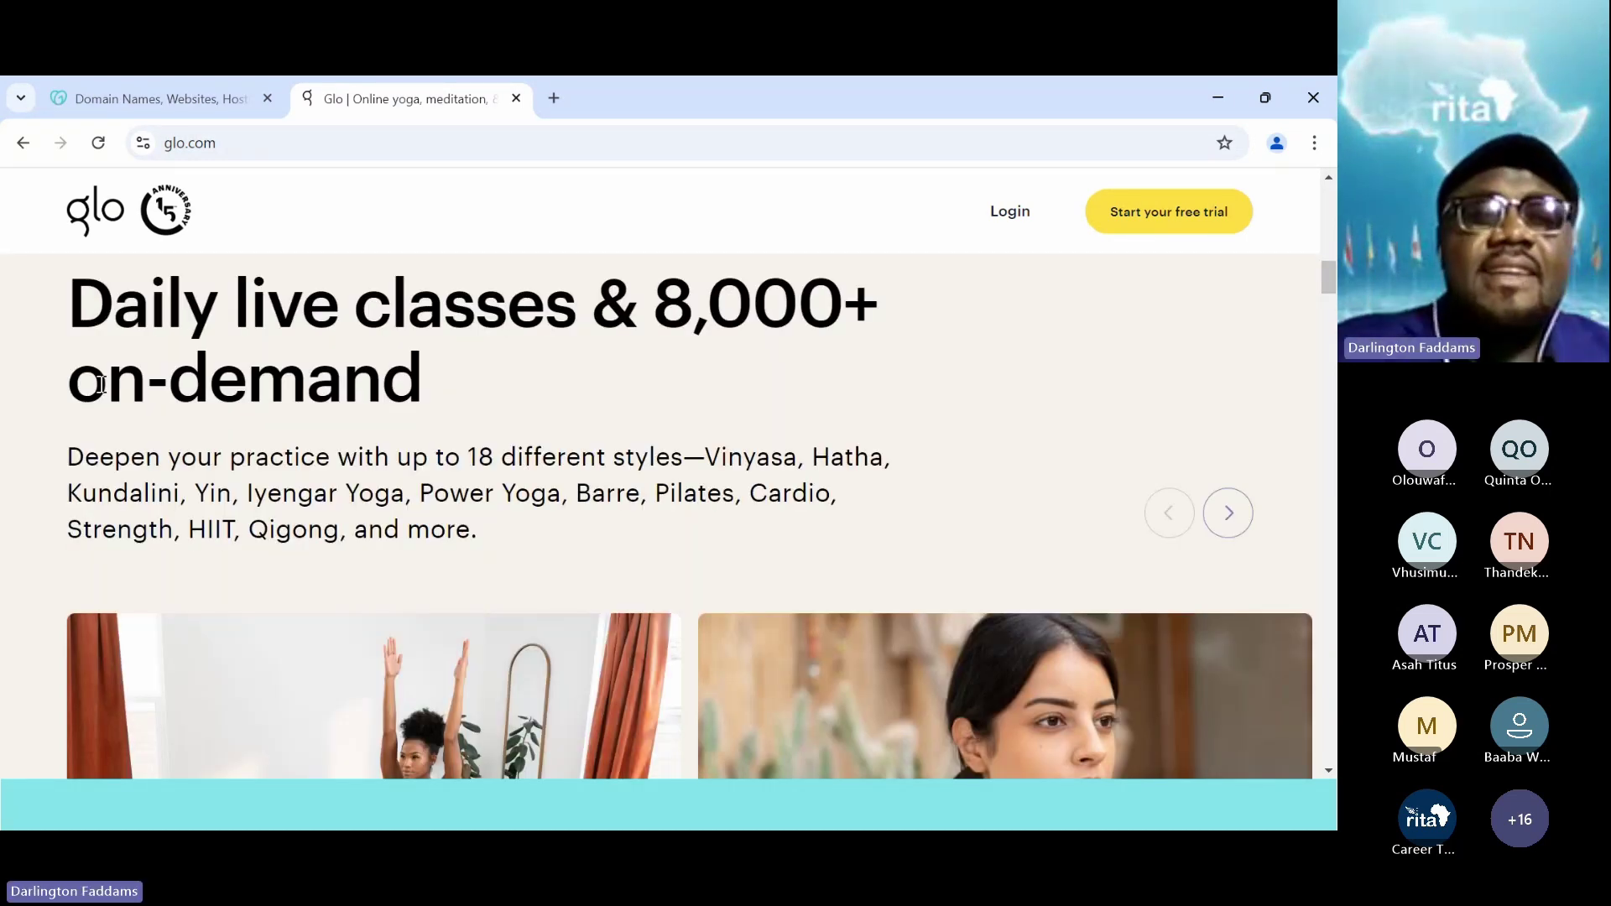
{"action": "scroll", "coordinate": [101, 386], "scroll_direction": "down", "scroll_amount": 3}
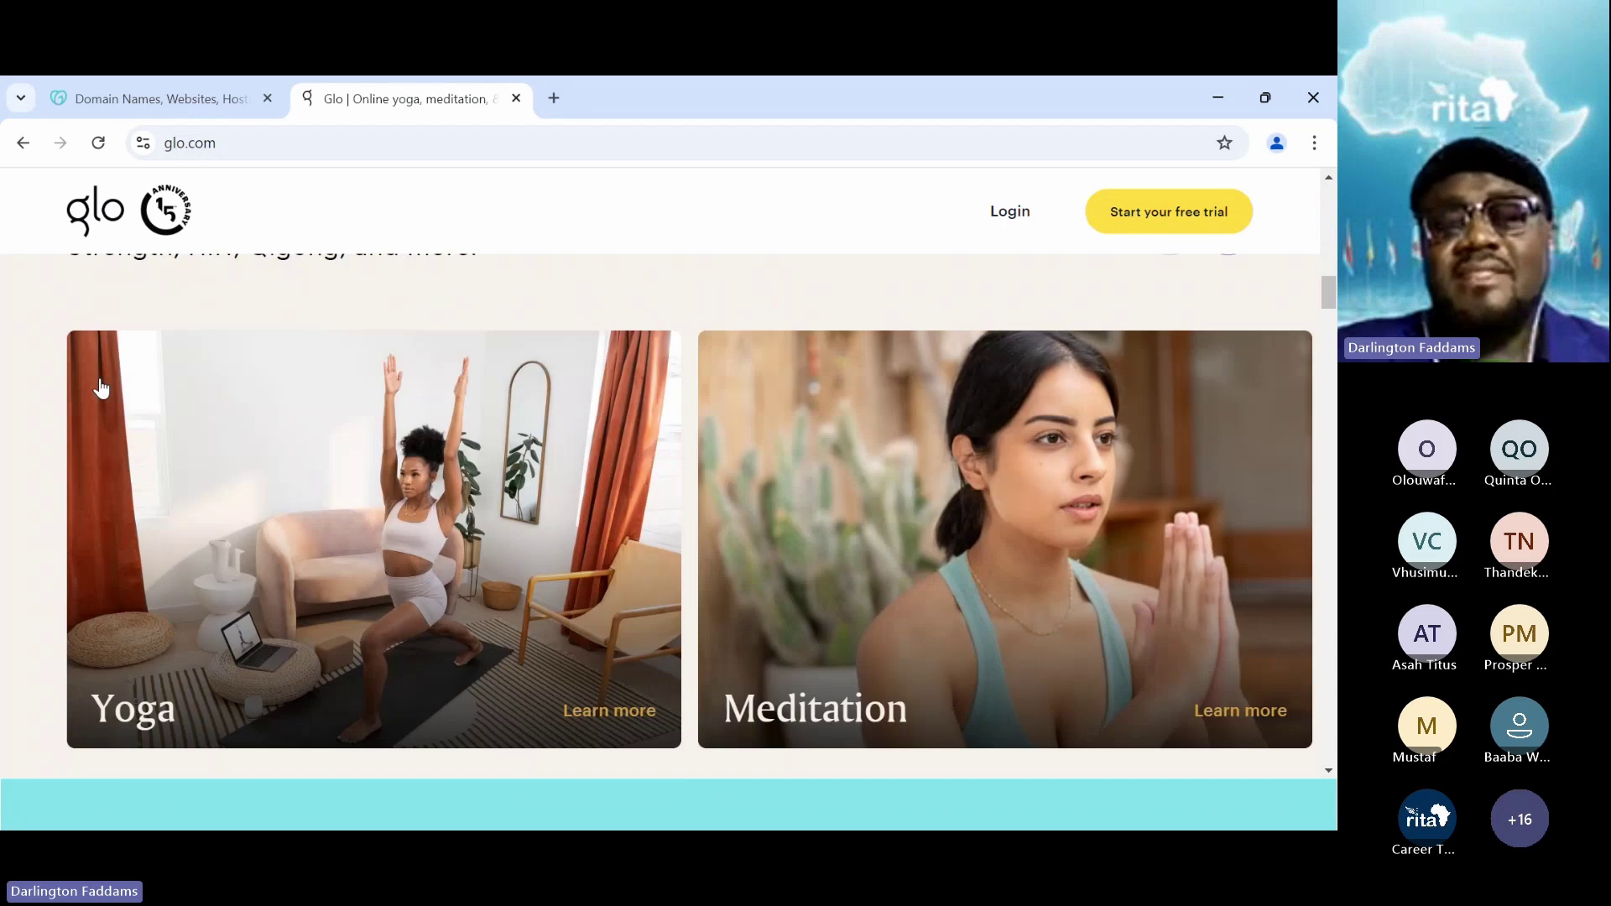
{"action": "scroll", "coordinate": [101, 387], "scroll_direction": "down", "scroll_amount": 4}
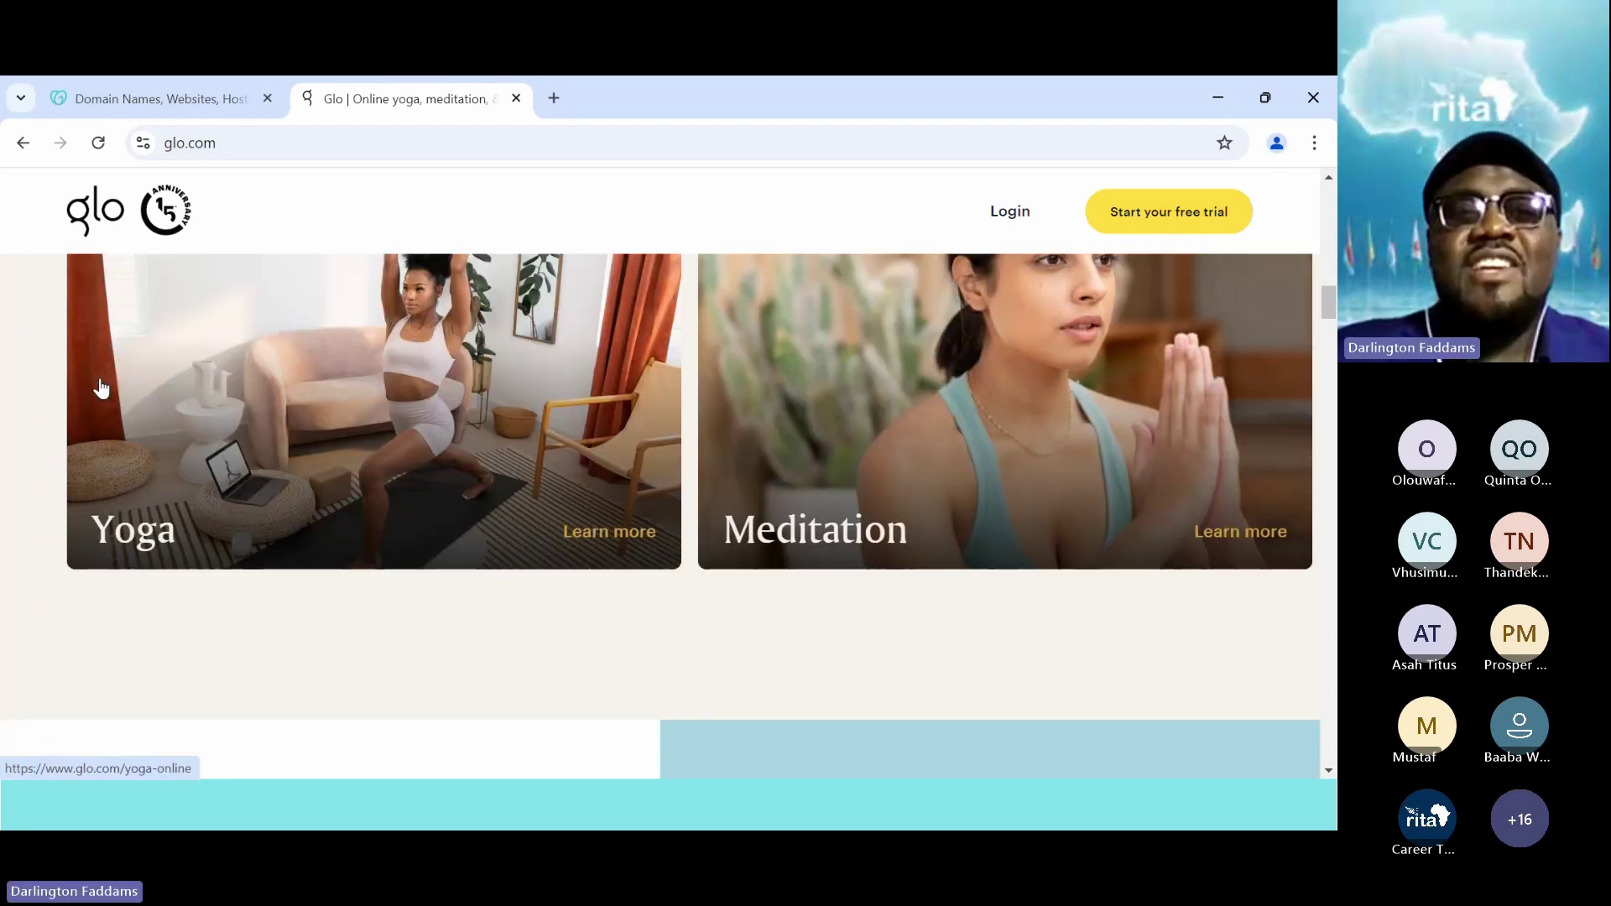
{"action": "scroll", "coordinate": [100, 386], "scroll_direction": "down", "scroll_amount": 3}
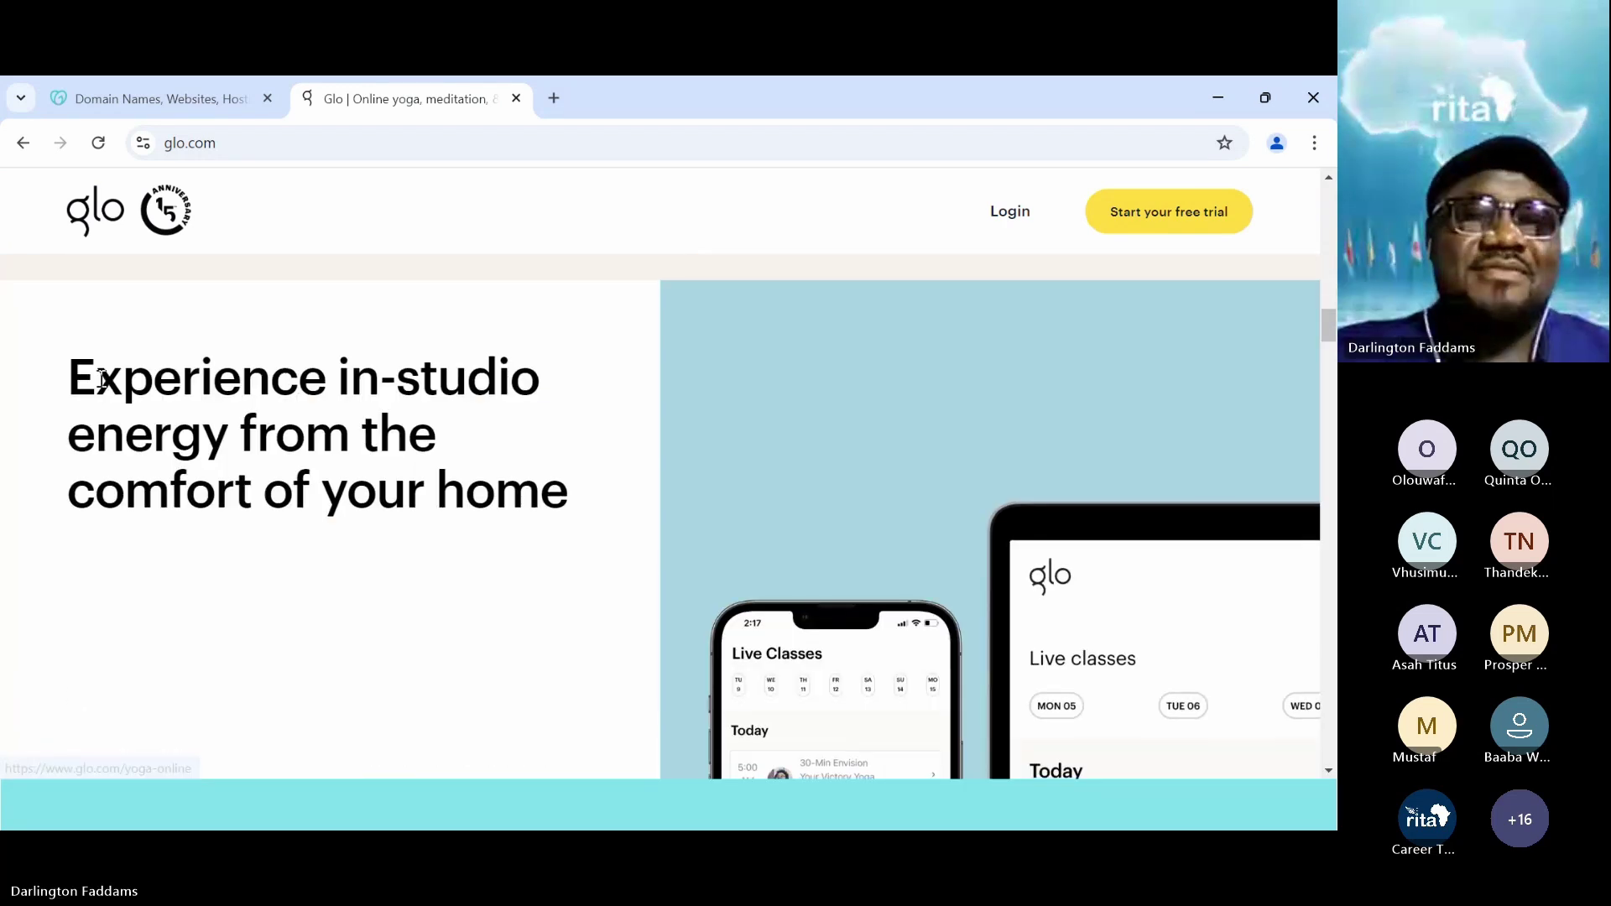
{"action": "scroll", "coordinate": [101, 379], "scroll_direction": "down", "scroll_amount": 1}
{"action": "scroll", "coordinate": [101, 380], "scroll_direction": "down", "scroll_amount": 2}
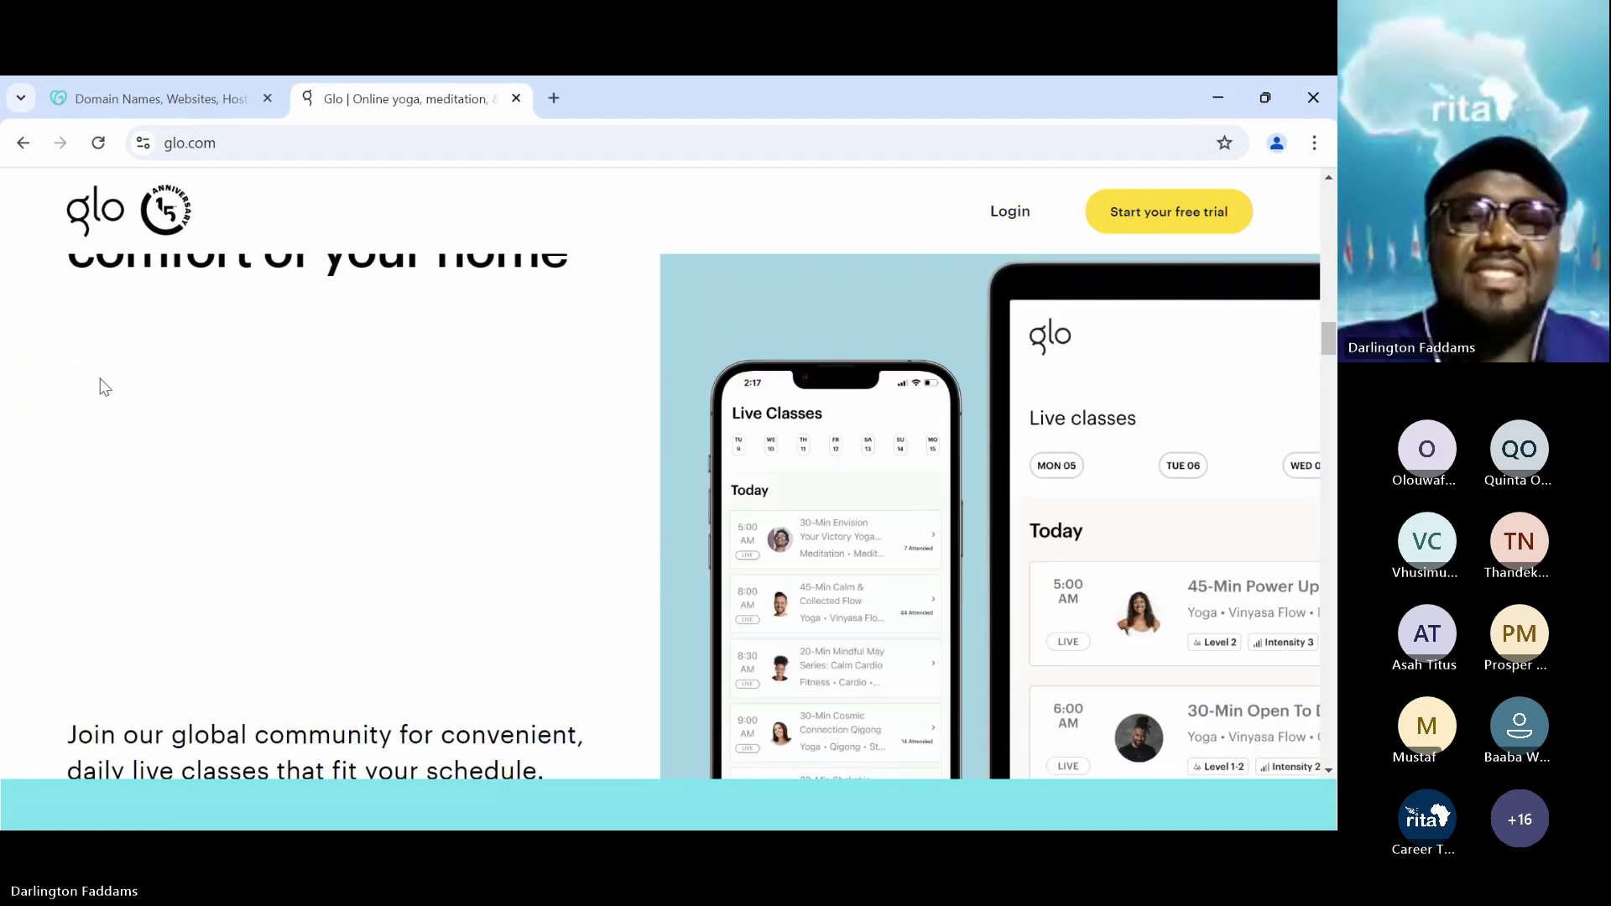
{"action": "scroll", "coordinate": [101, 388], "scroll_direction": "down", "scroll_amount": 1}
{"action": "scroll", "coordinate": [104, 387], "scroll_direction": "down", "scroll_amount": 6}
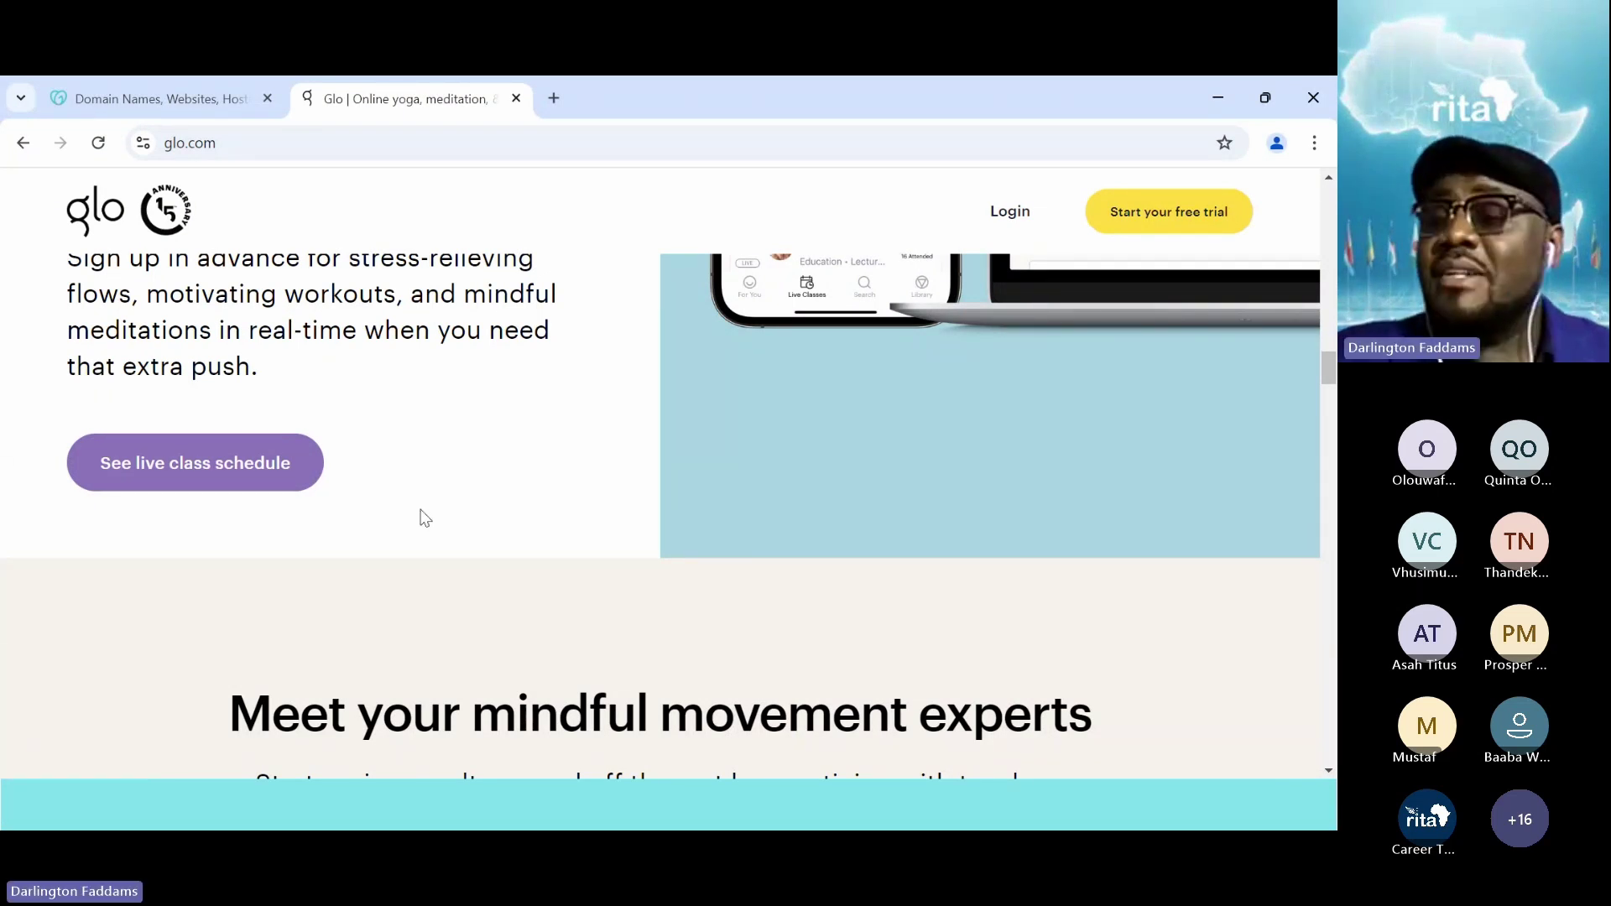
{"action": "scroll", "coordinate": [426, 517], "scroll_direction": "up", "scroll_amount": 10}
{"action": "scroll", "coordinate": [425, 518], "scroll_direction": "up", "scroll_amount": 10}
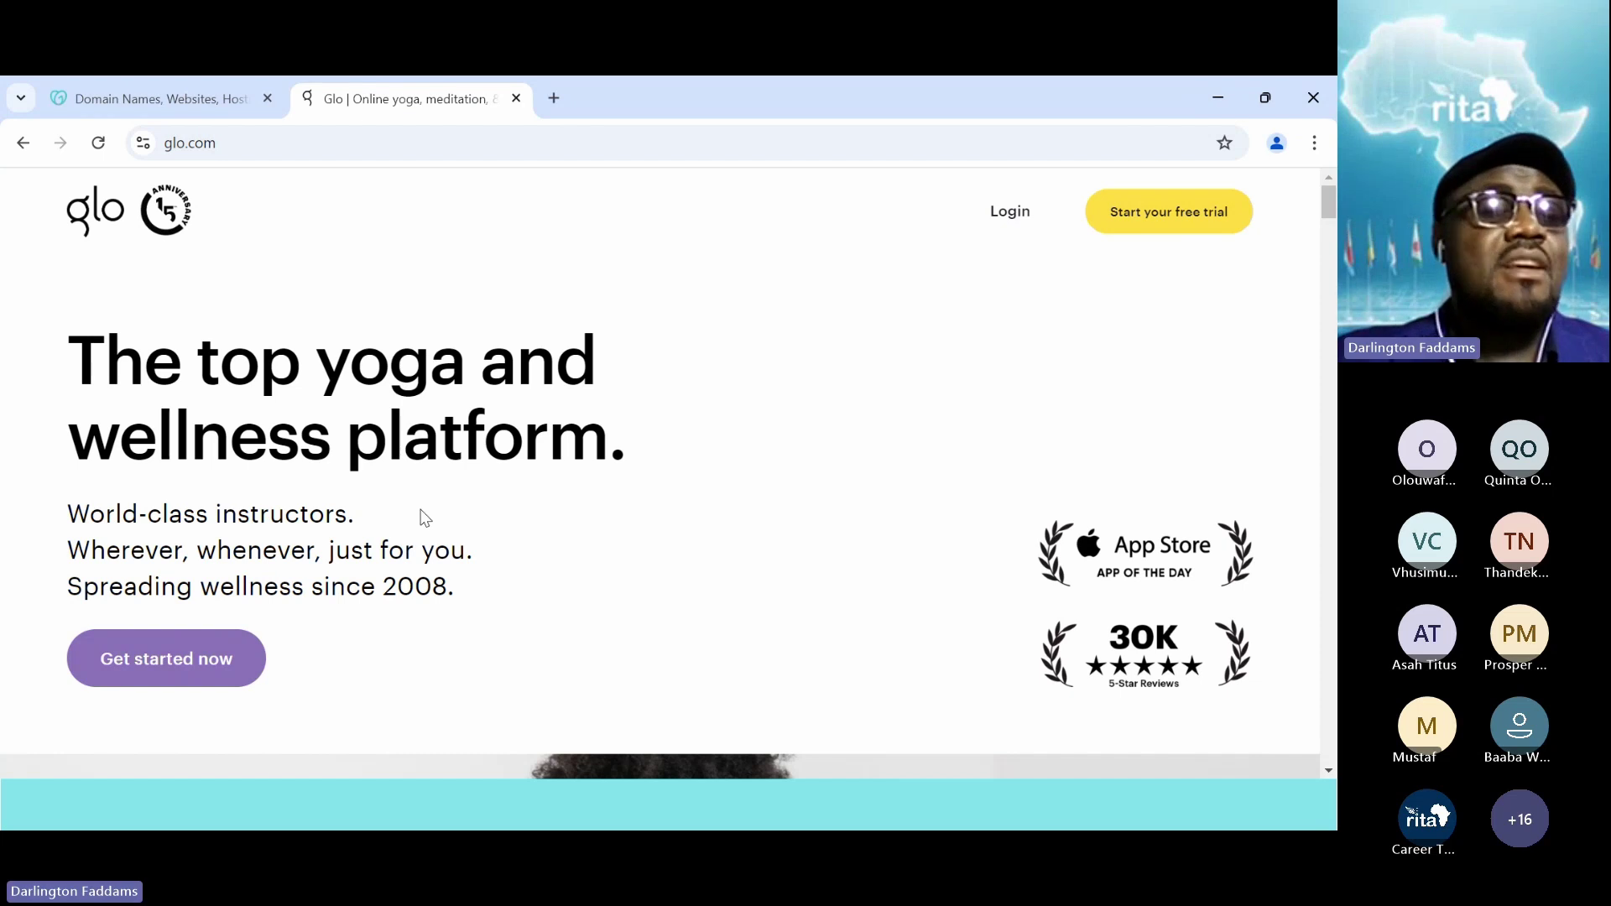
- Review the full length of the Glo homepage down to its footer links and return to its headline
{"action": "scroll", "coordinate": [426, 518], "scroll_direction": "down", "scroll_amount": 10}
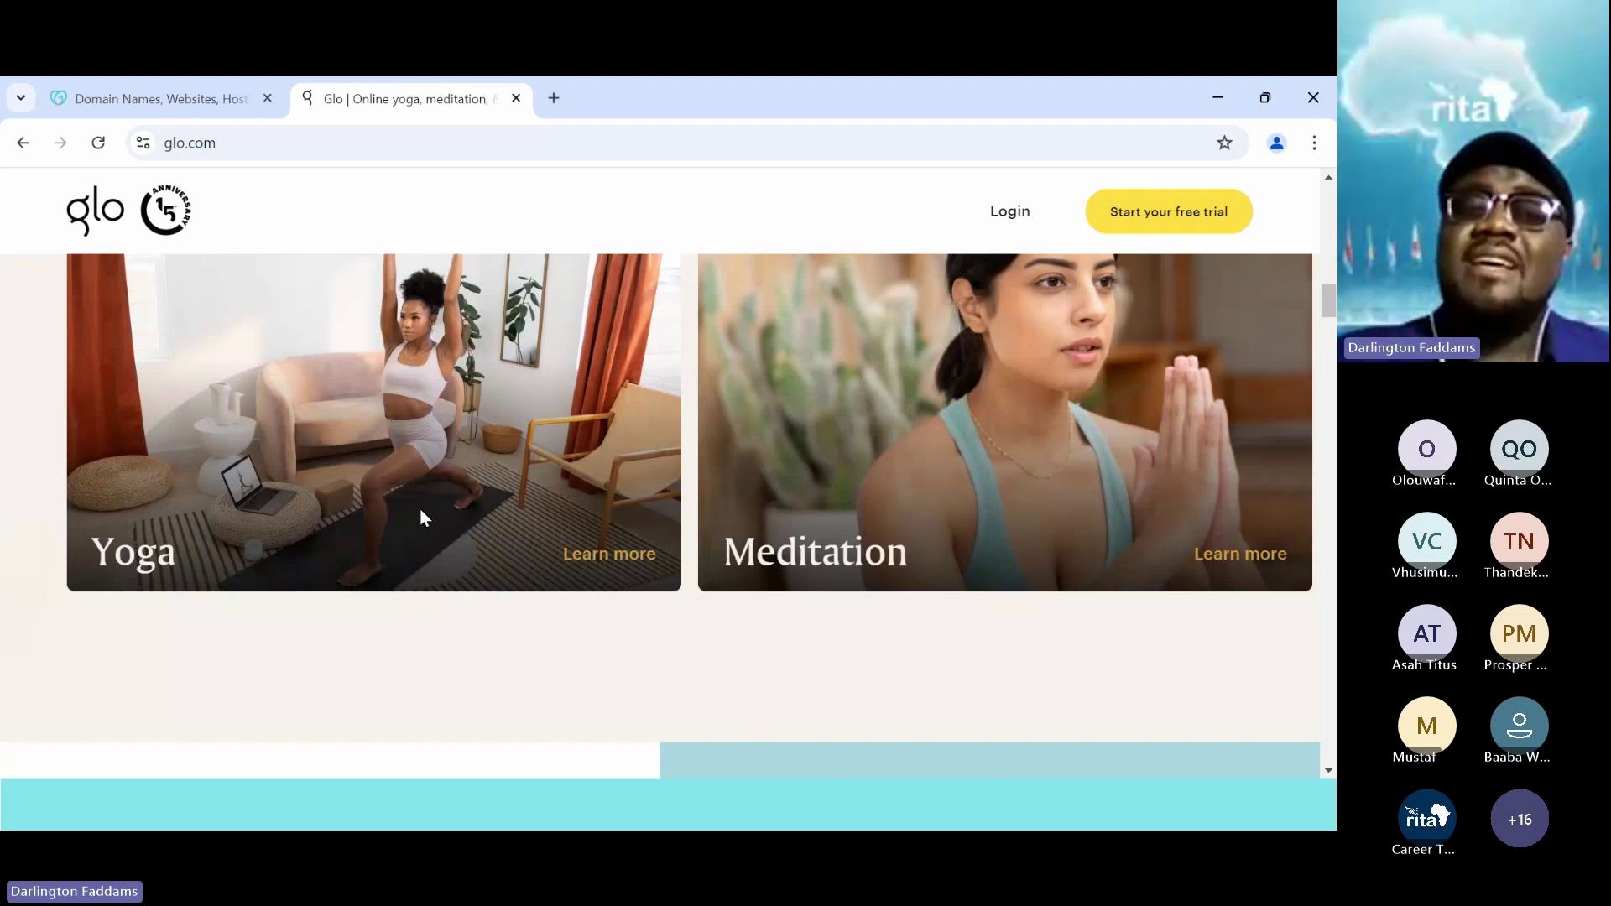
{"action": "scroll", "coordinate": [421, 511], "scroll_direction": "down", "scroll_amount": 15}
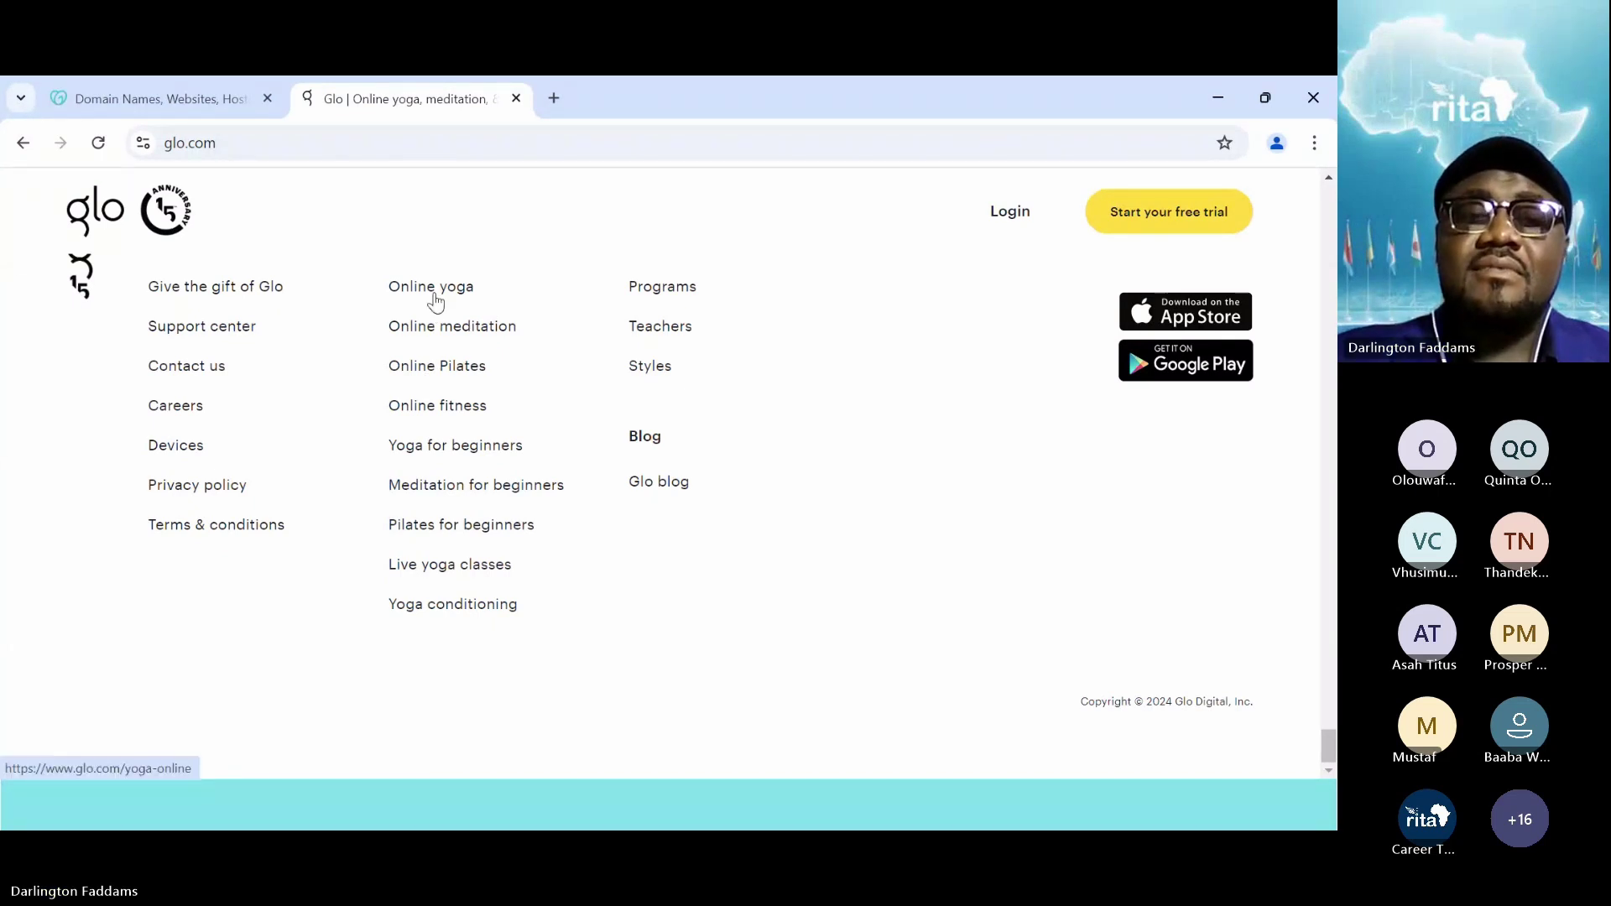
{"action": "scroll", "coordinate": [436, 302], "scroll_direction": "up", "scroll_amount": 5}
{"action": "scroll", "coordinate": [436, 302], "scroll_direction": "up", "scroll_amount": 5}
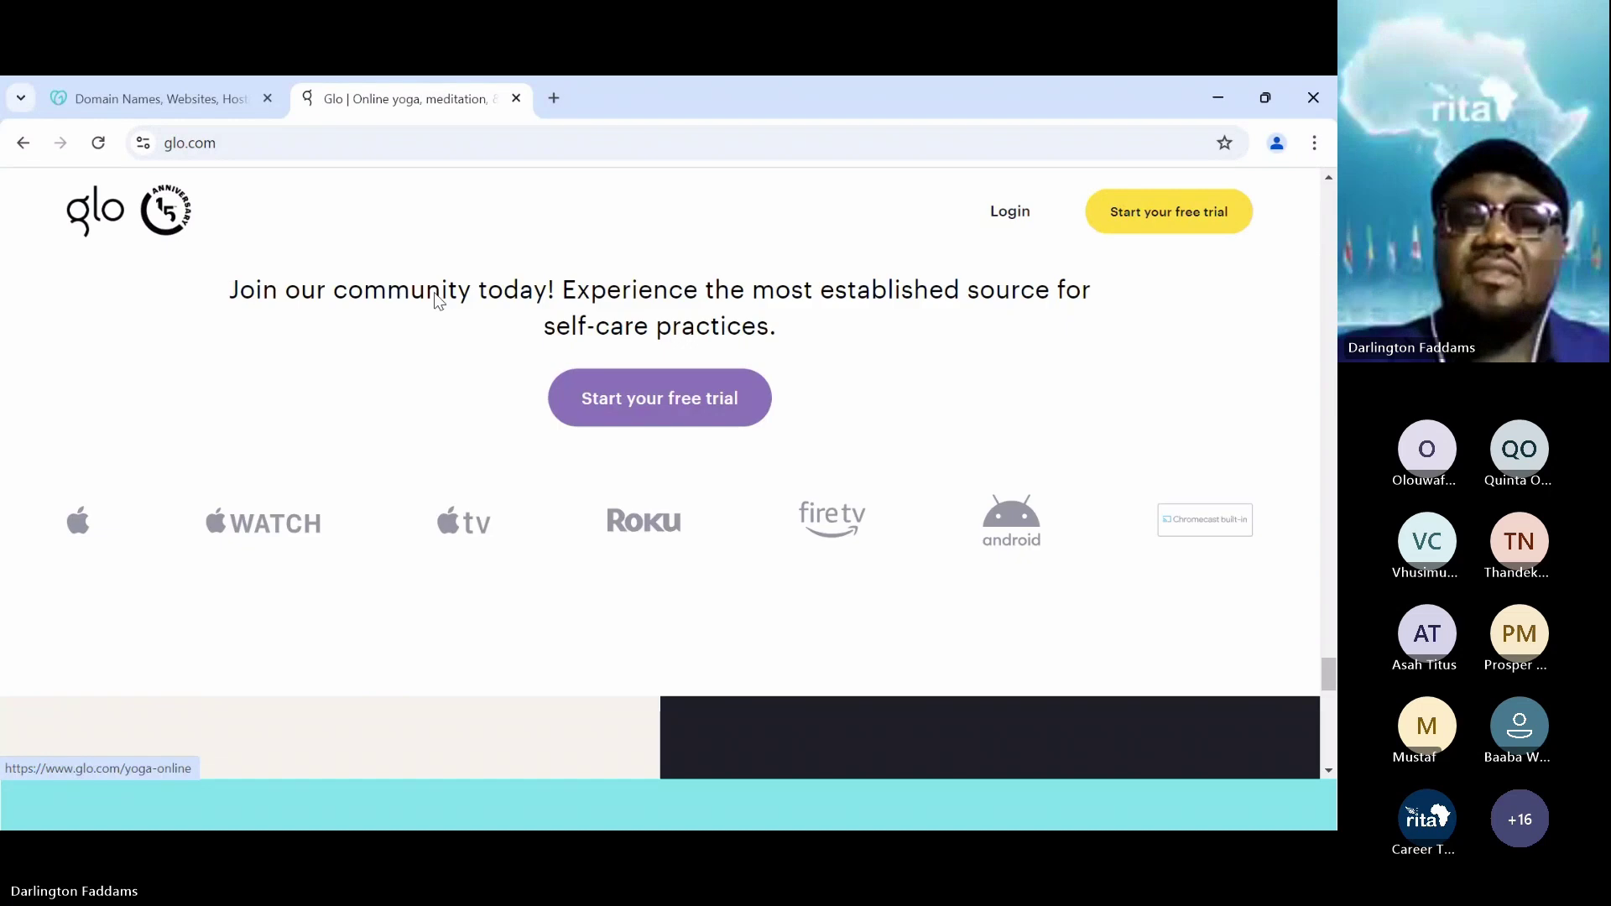
{"action": "scroll", "coordinate": [435, 302], "scroll_direction": "up", "scroll_amount": 15}
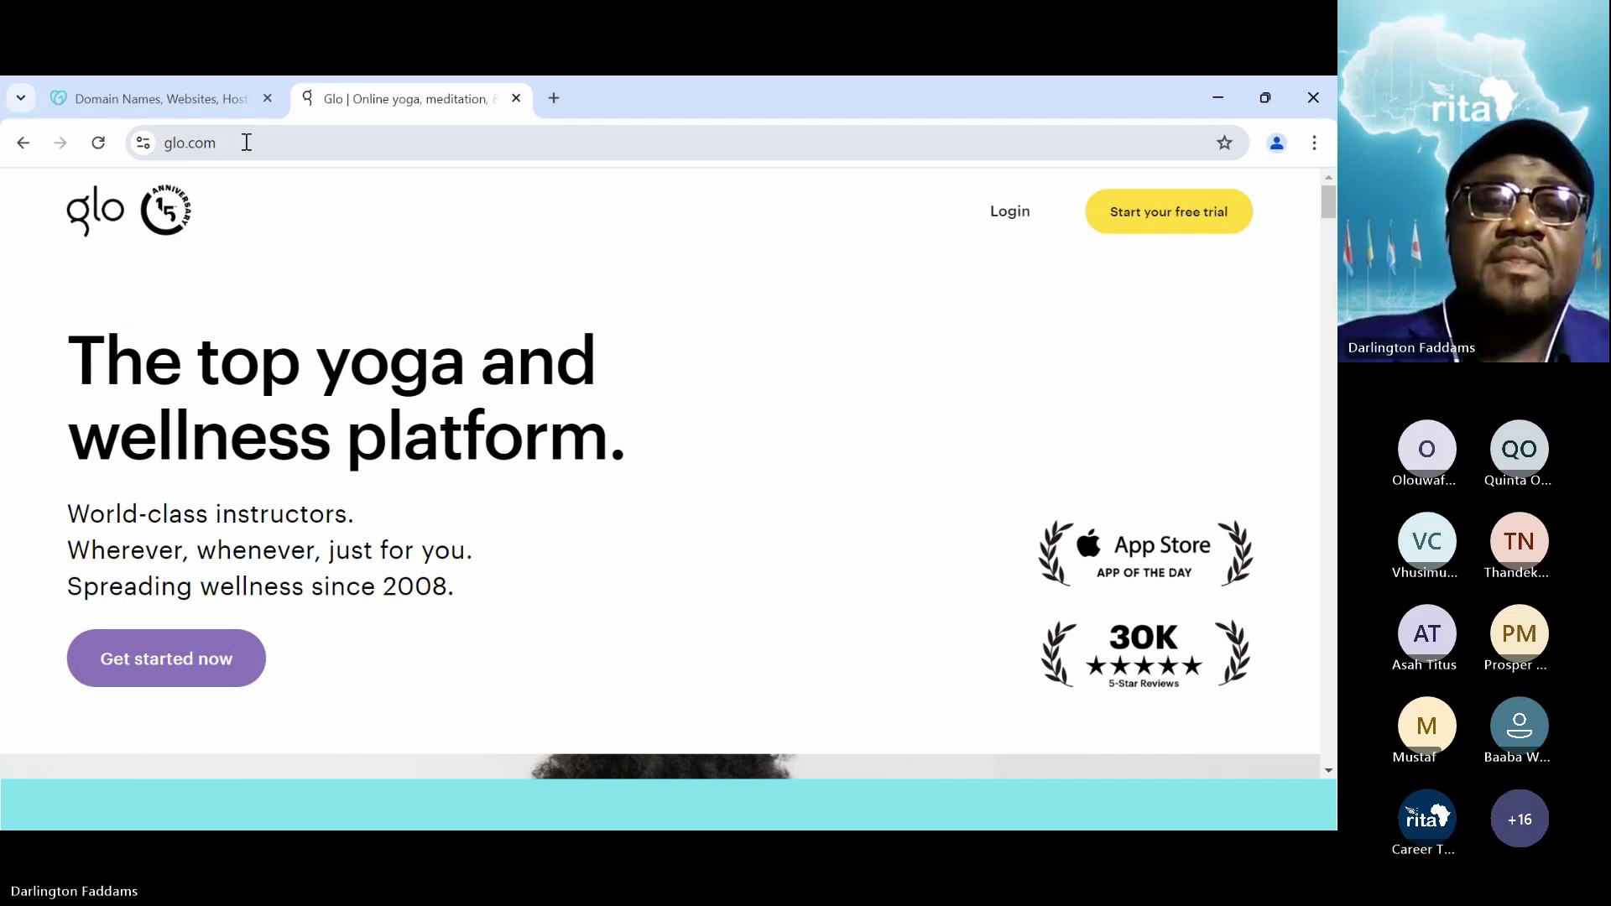
- Magnify the glo.com web address for viewing and close the Glo tab
{"action": "key", "text": "super+plus"}
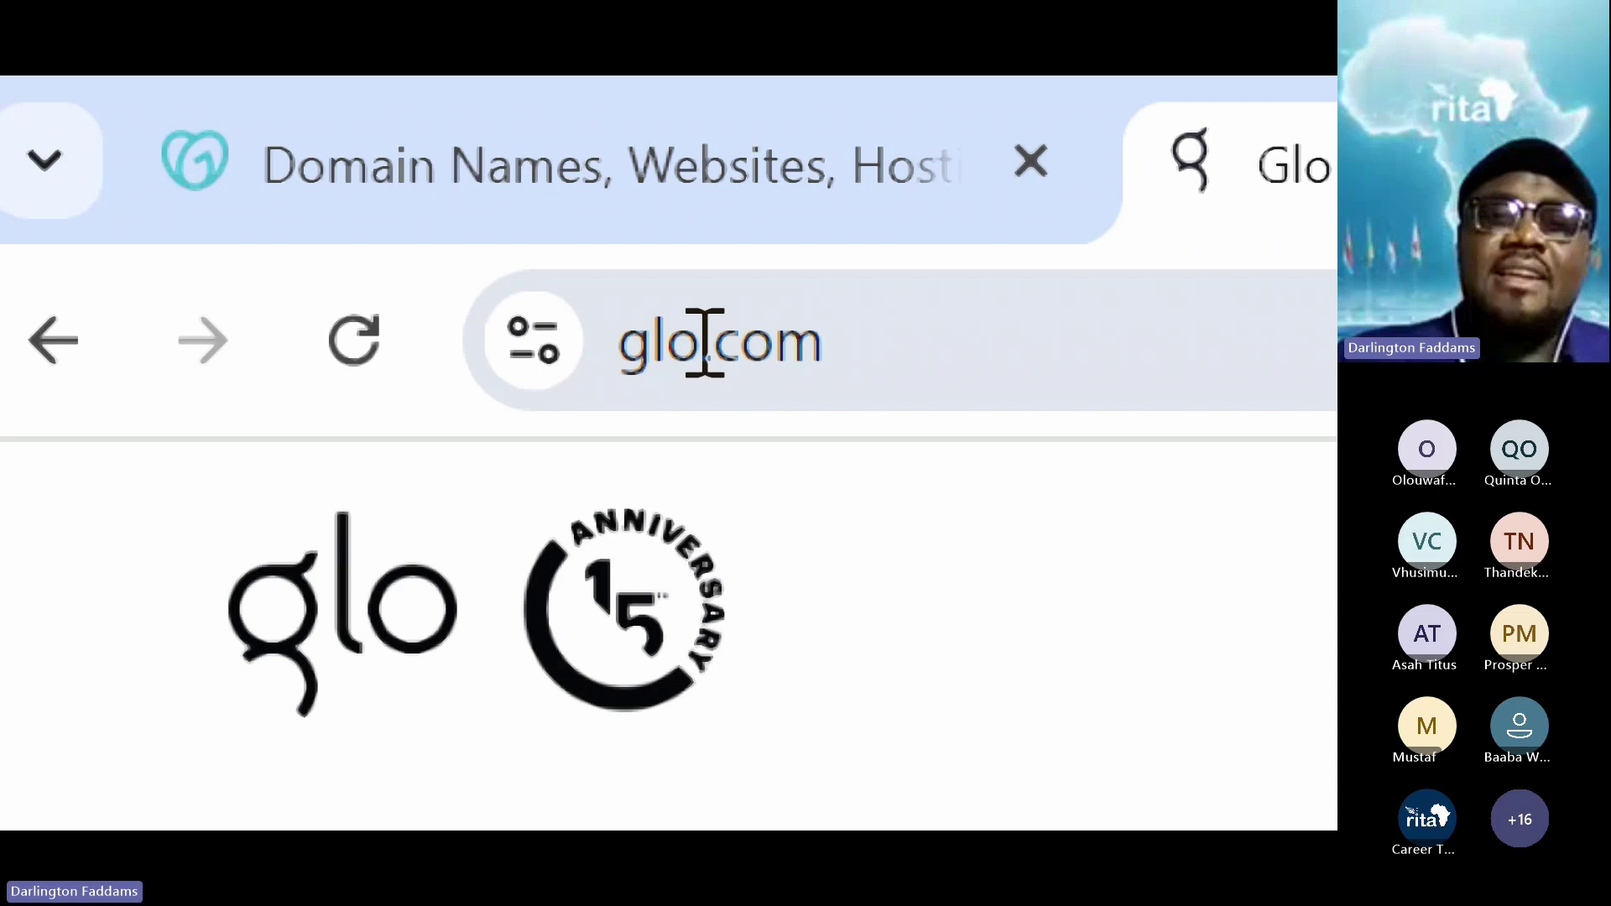
{"action": "left_click", "coordinate": [554, 101]}
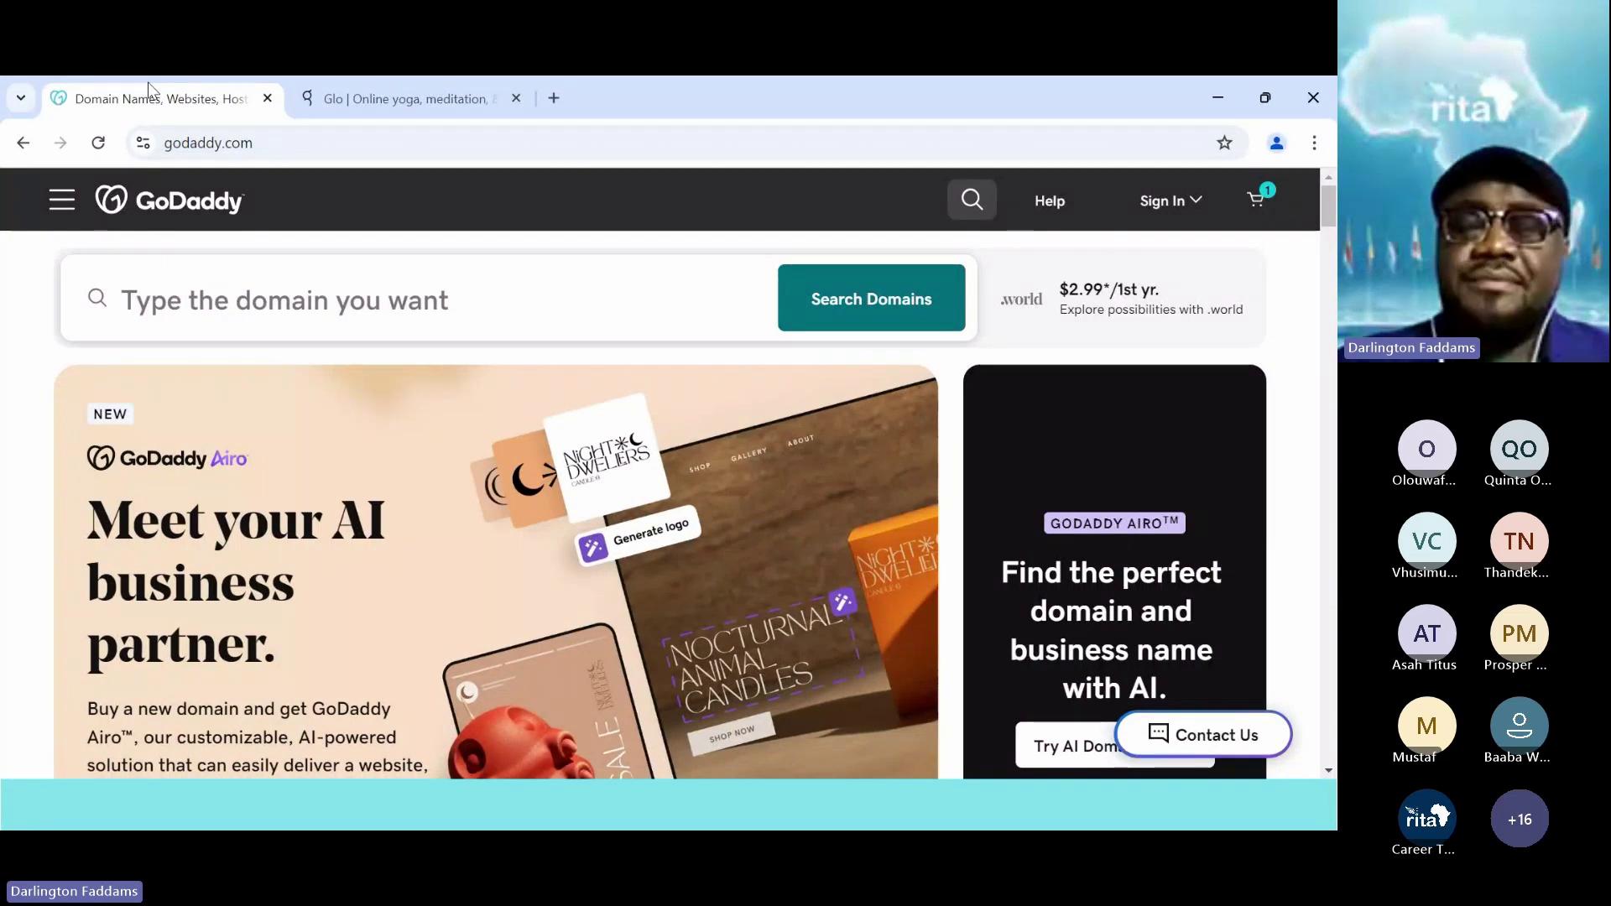
{"action": "left_click", "coordinate": [515, 99]}
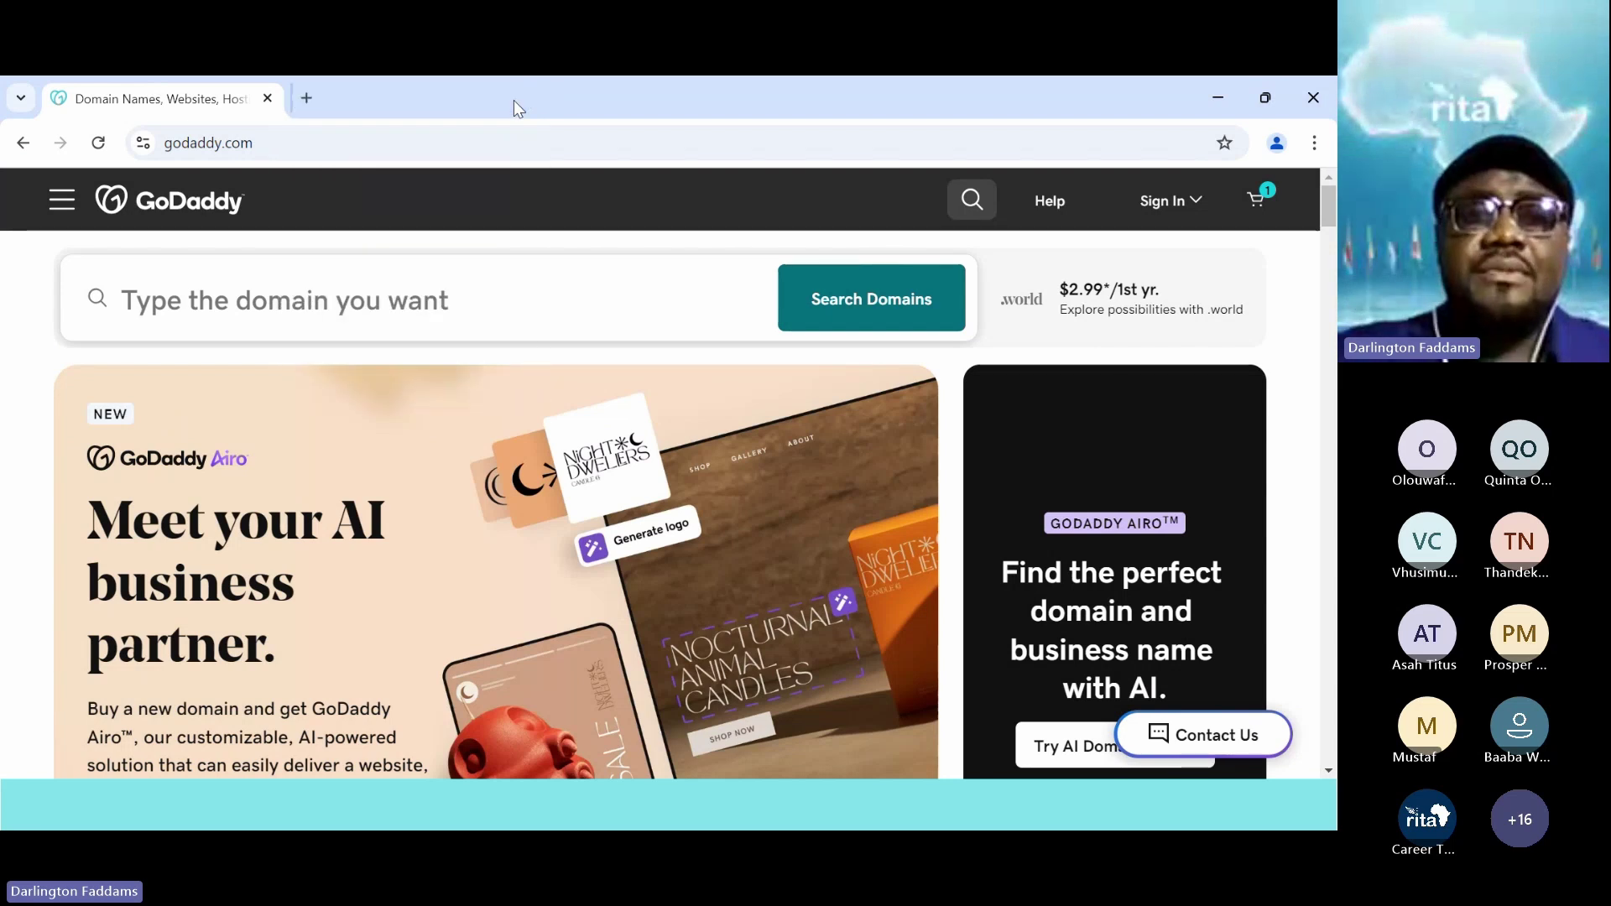
- Try to load mynewwebsitename.com in a new browser tab and reload the page
{"action": "left_click", "coordinate": [304, 99]}
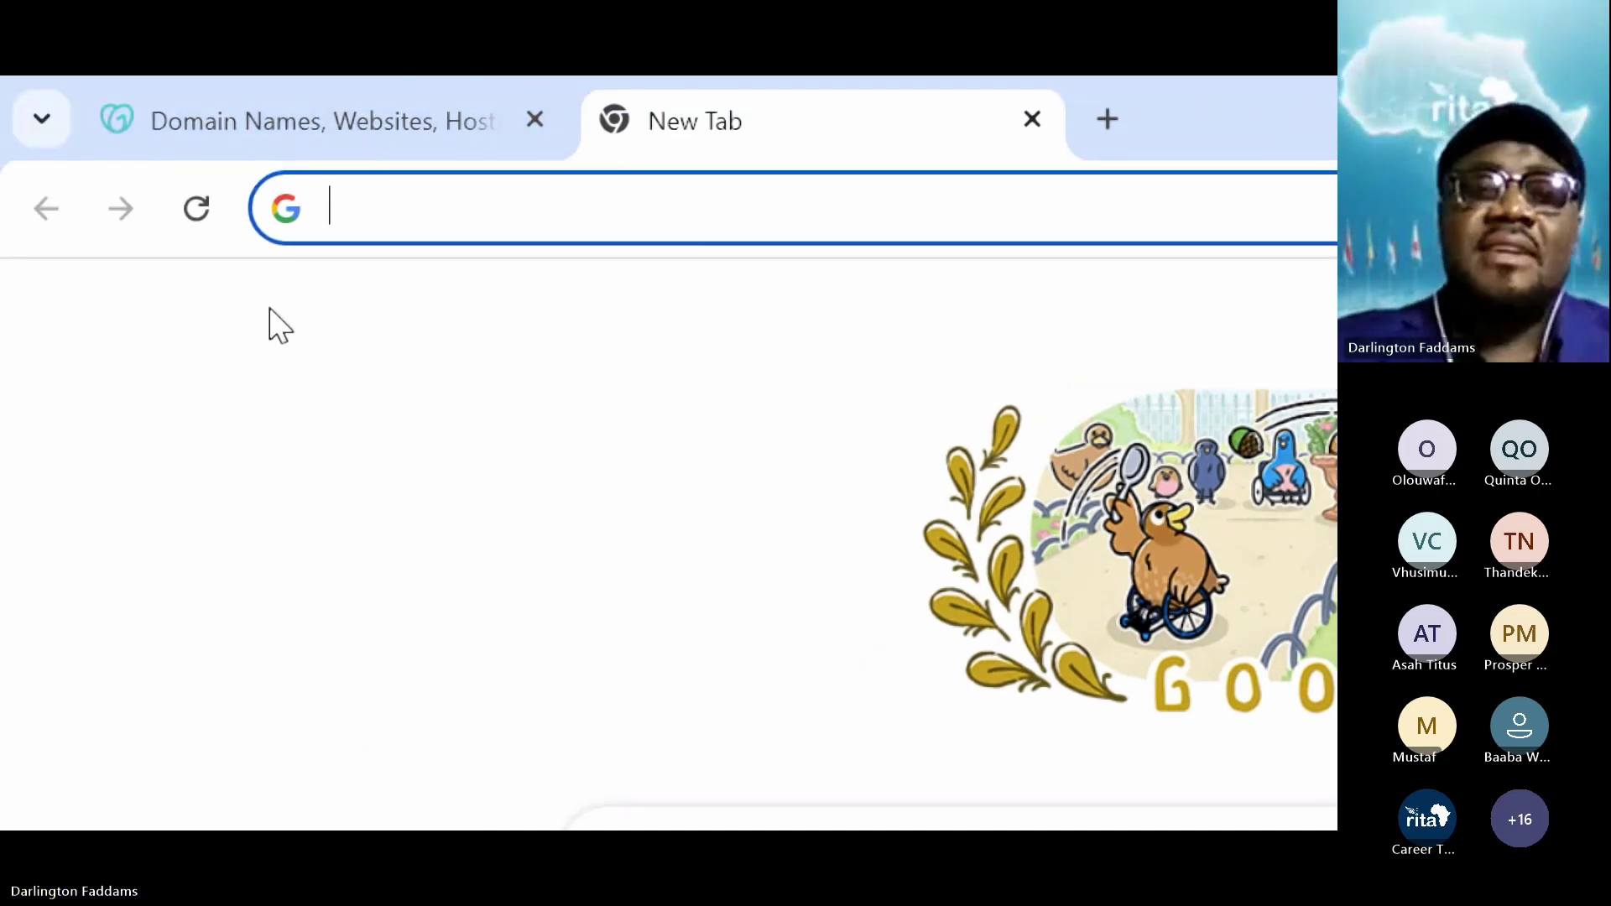
{"action": "type", "text": "mynewwebsiten"}
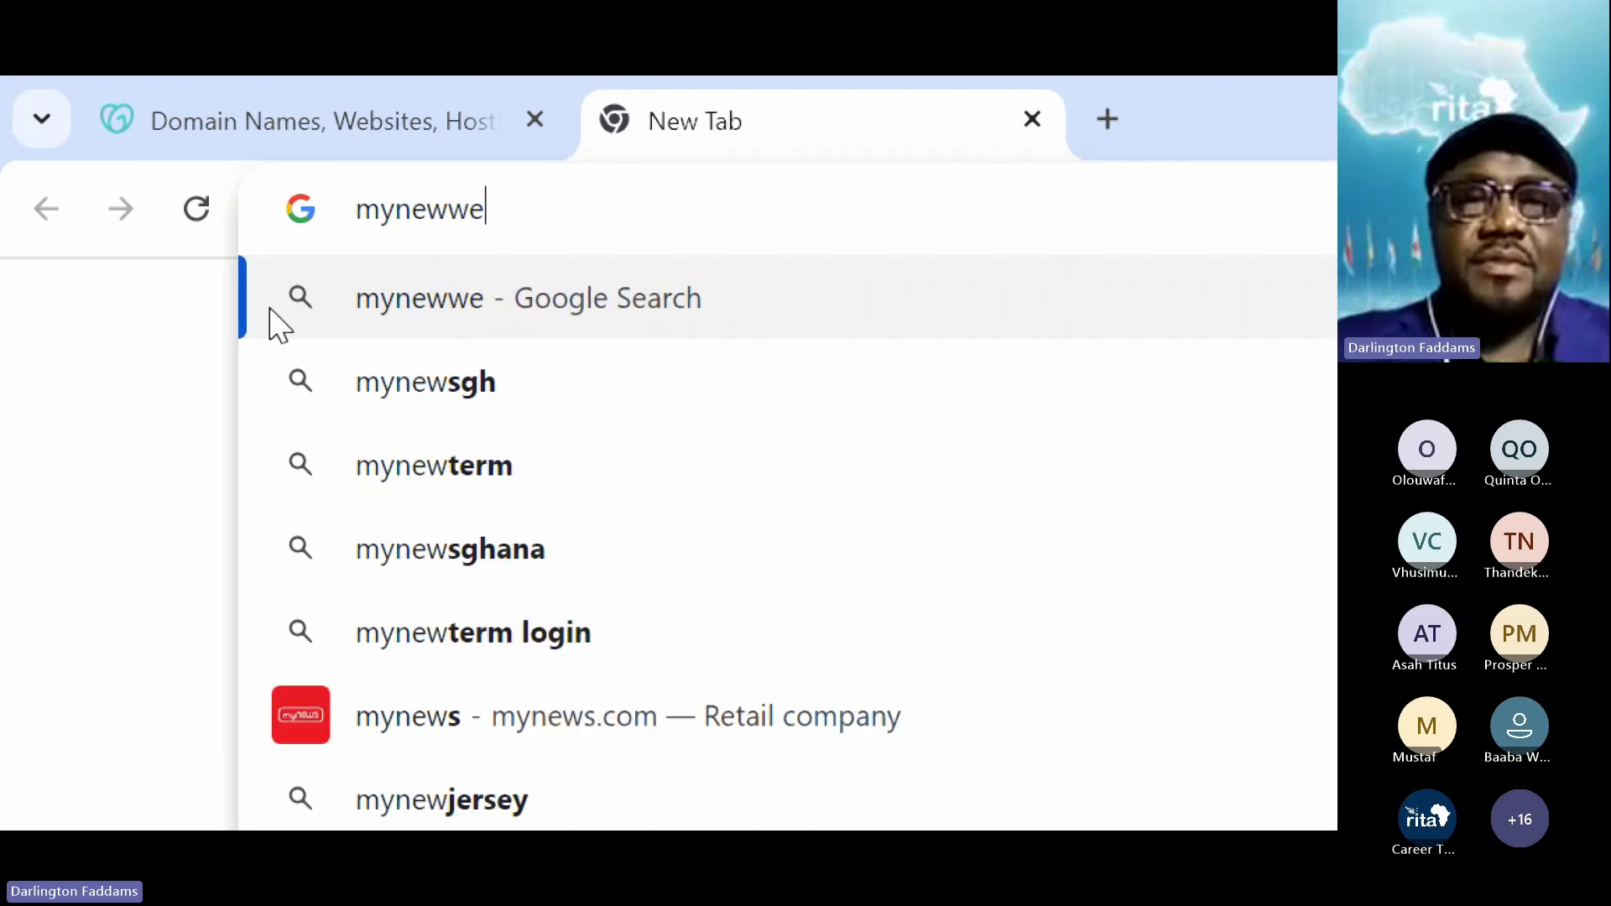
{"action": "type", "text": "ame.com"}
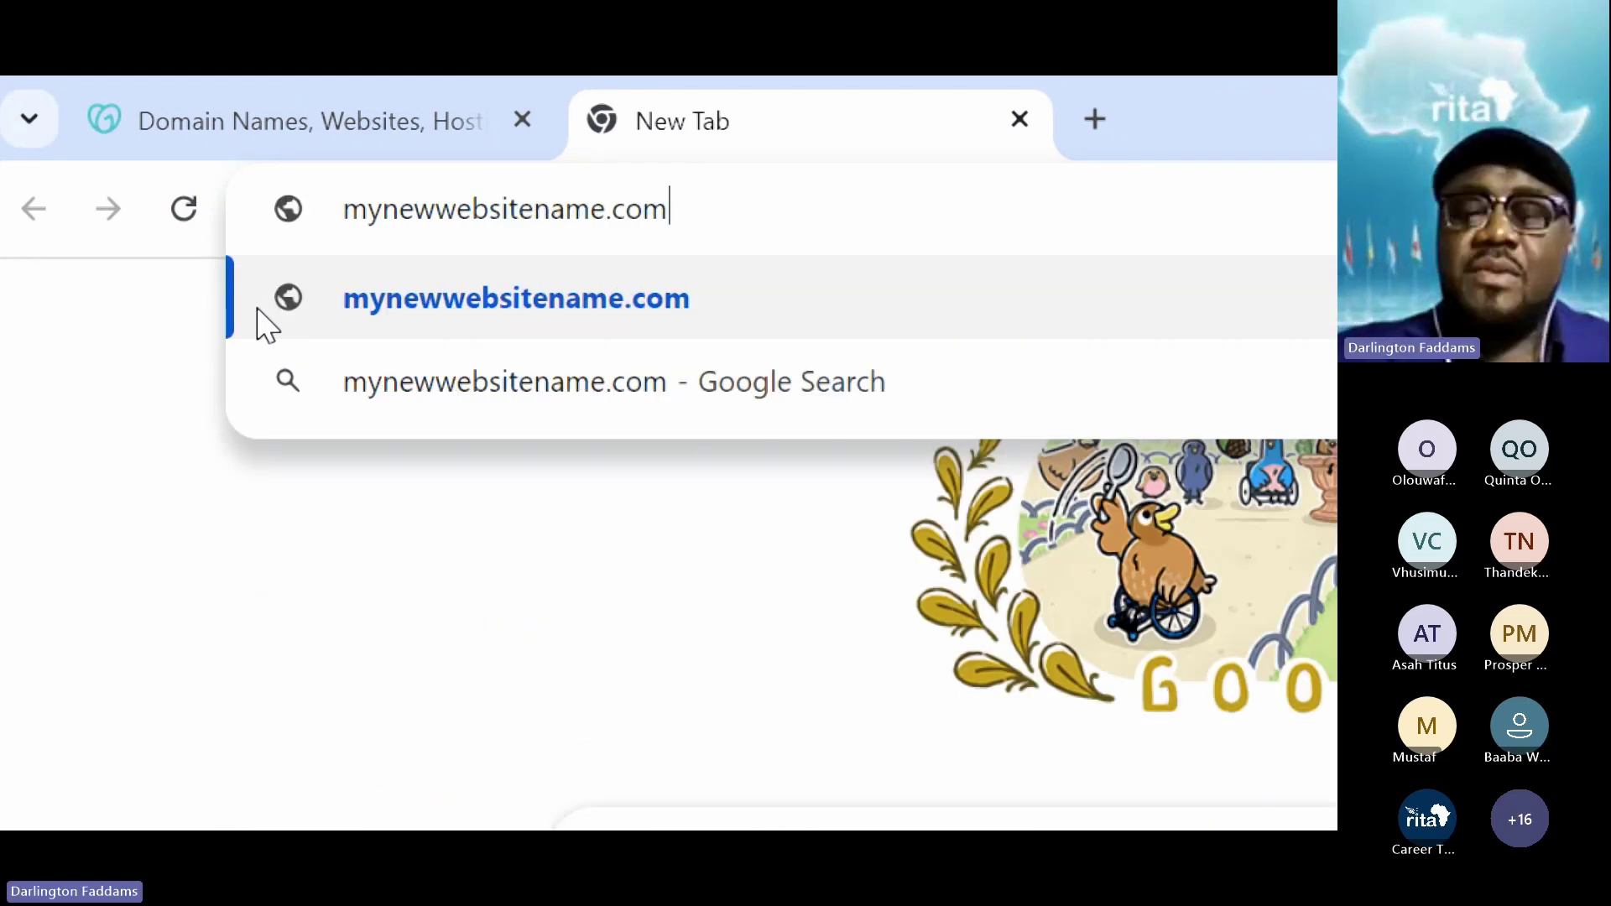
{"action": "key", "text": "Return"}
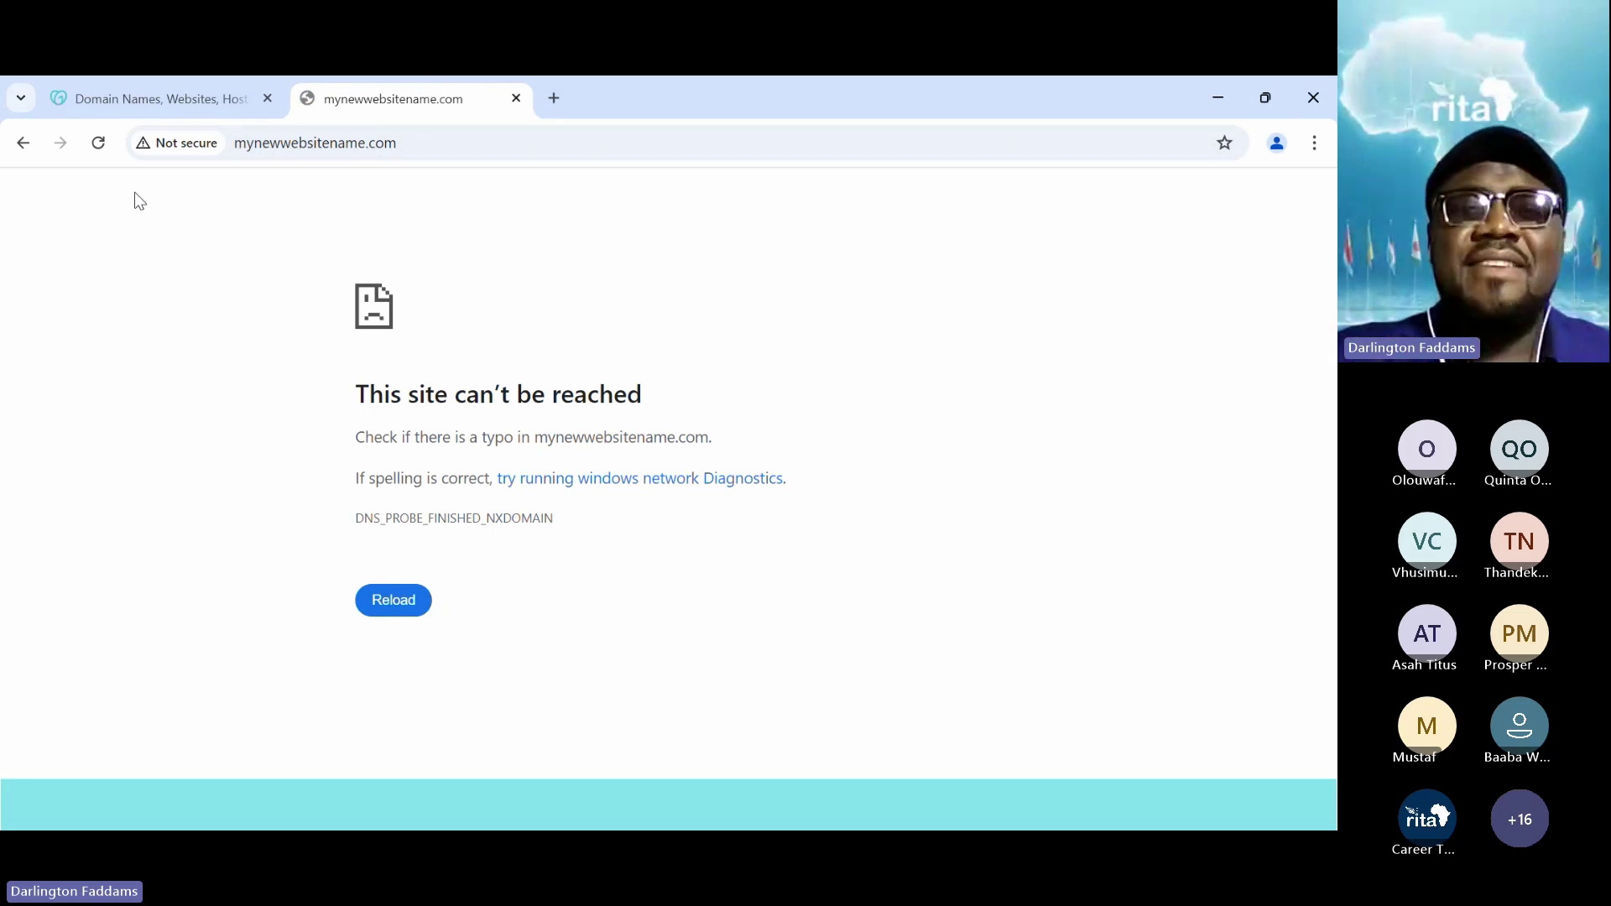
{"action": "key", "text": "F5"}
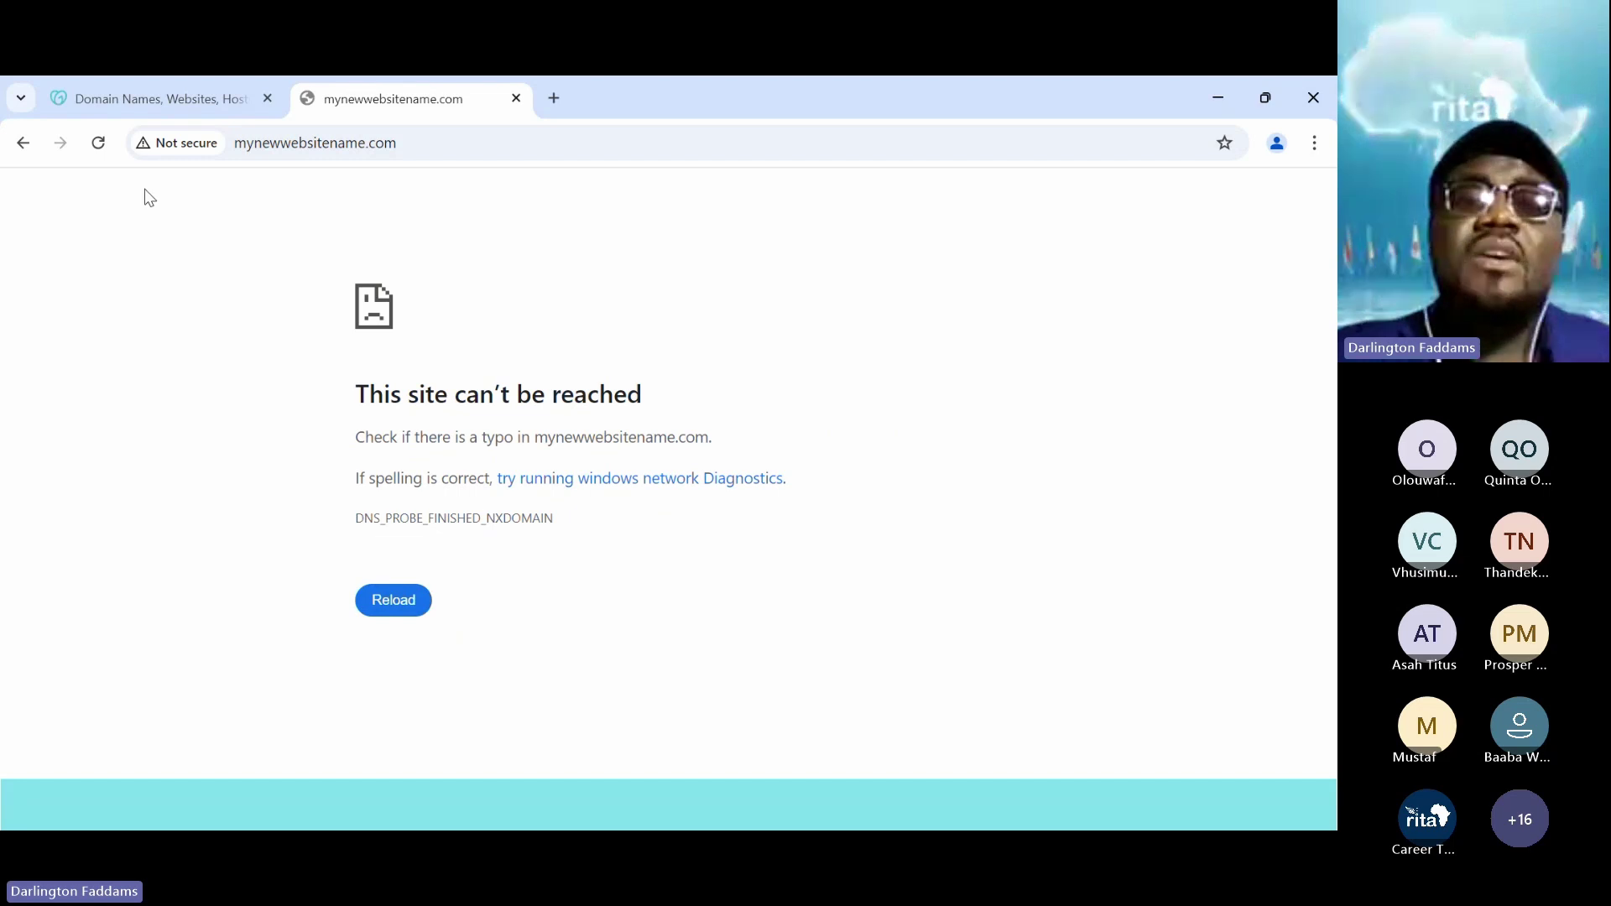
- Go back from the unreachable mynewwebsitename.com page to the browser's new tab page
{"action": "left_click", "coordinate": [23, 149]}
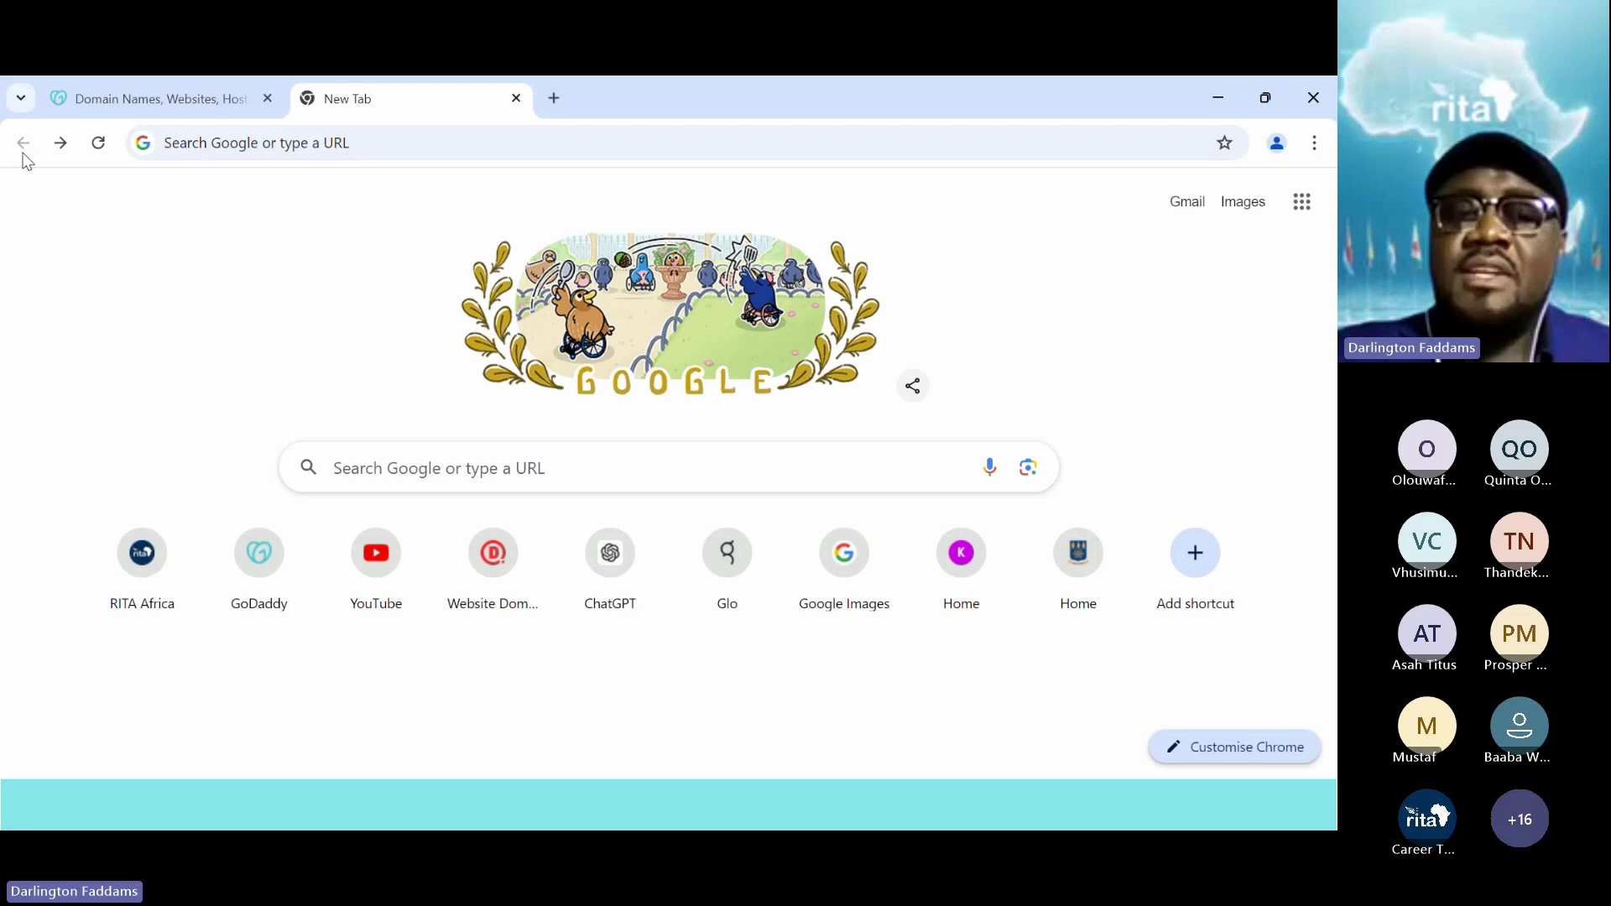
{"action": "left_click", "coordinate": [375, 465]}
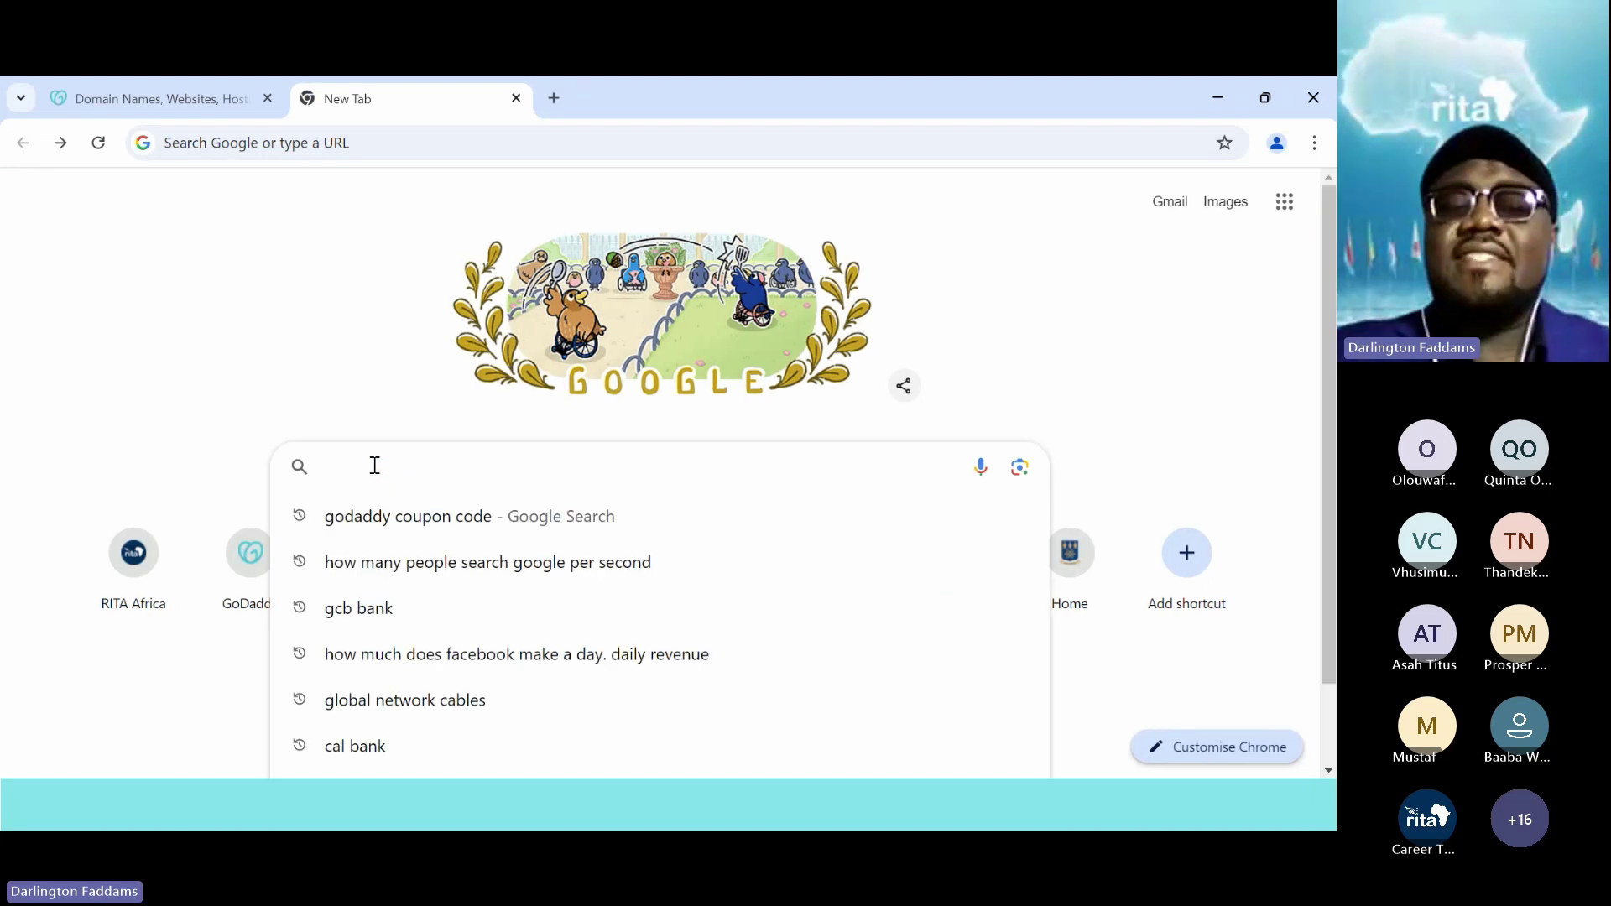
{"action": "left_click", "coordinate": [226, 358]}
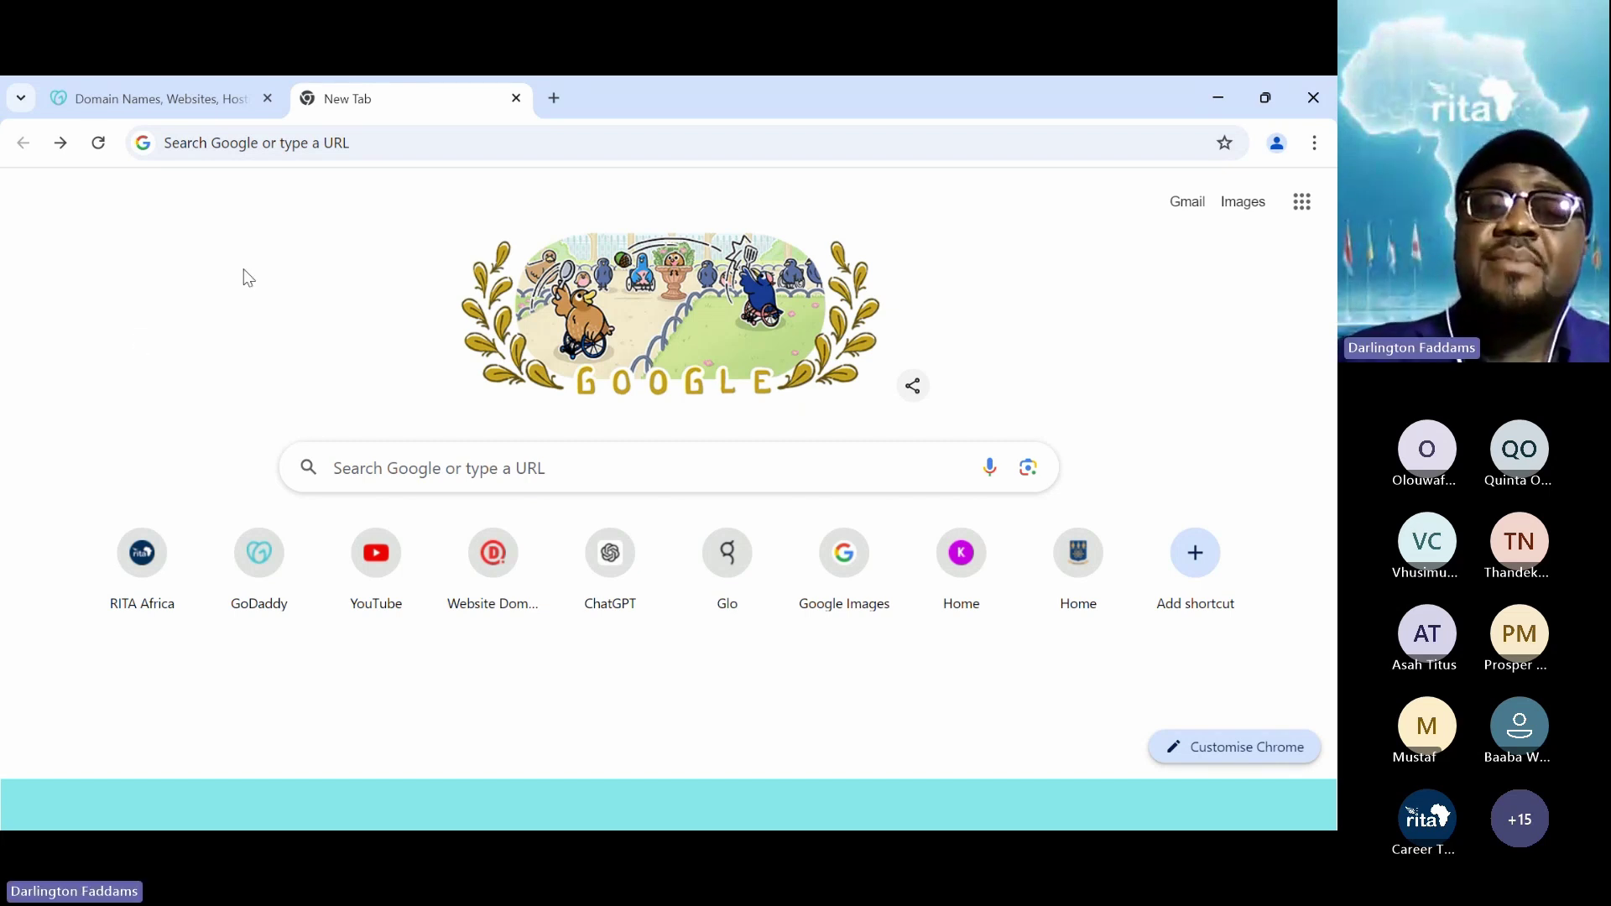
- Switch to the GoDaddy homepage and outline its domain search box with a red rectangle
{"action": "left_click", "coordinate": [196, 79]}
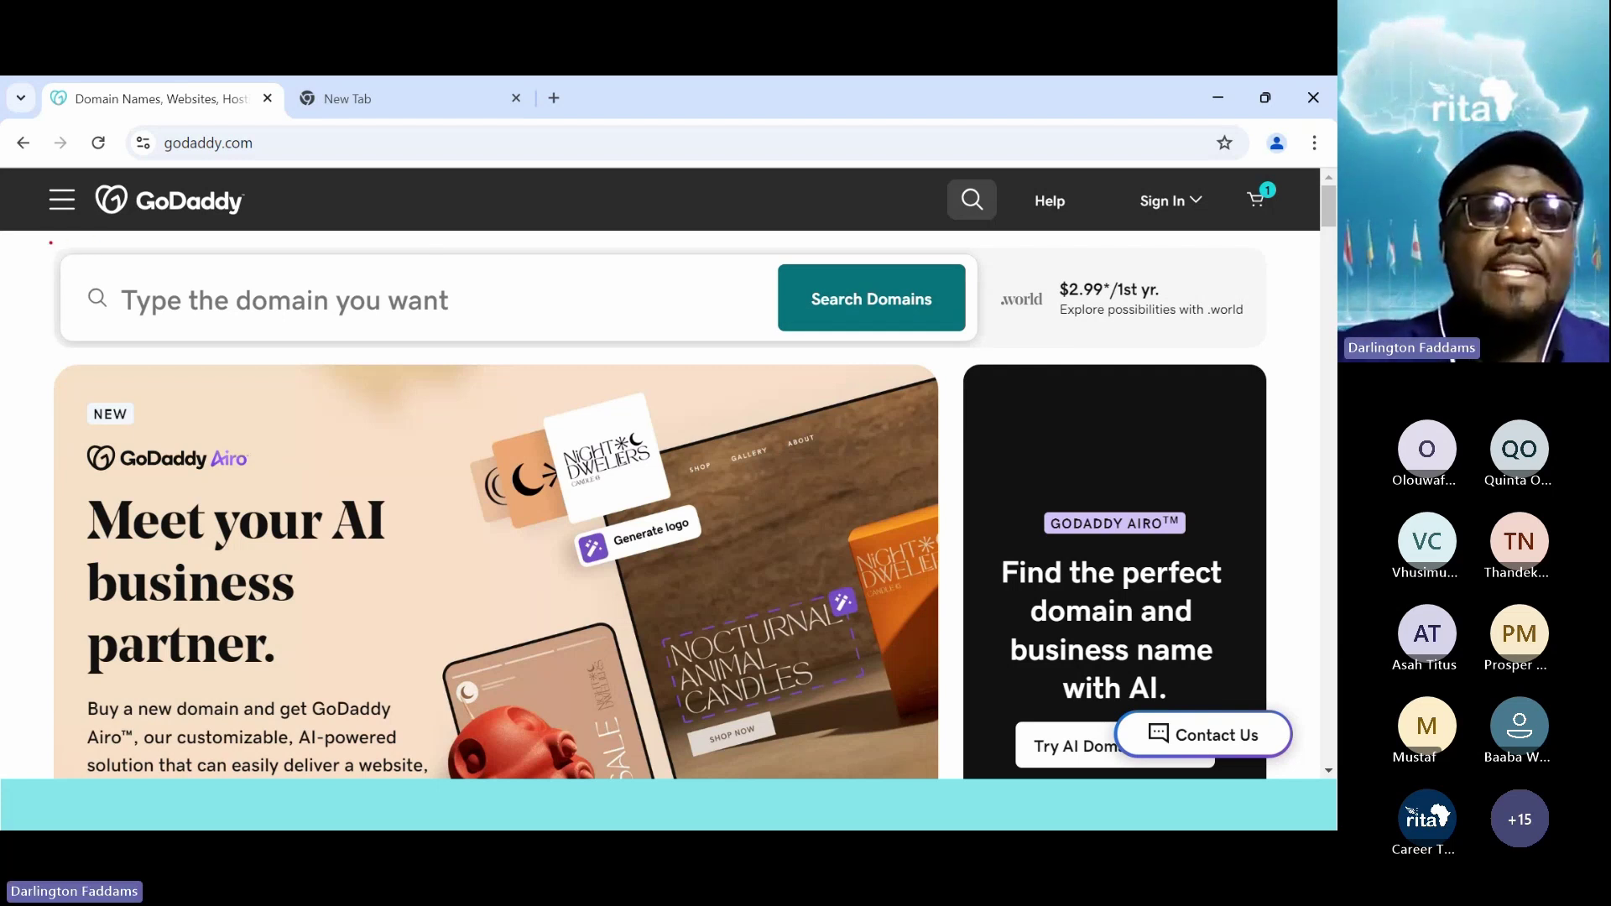
{"action": "mouse_move", "coordinate": [51, 242]}
{"action": "left_mouse_down"}
{"action": "mouse_move", "coordinate": [190, 287]}
{"action": "mouse_move", "coordinate": [705, 359]}
{"action": "mouse_move", "coordinate": [986, 356]}
{"action": "left_mouse_up"}
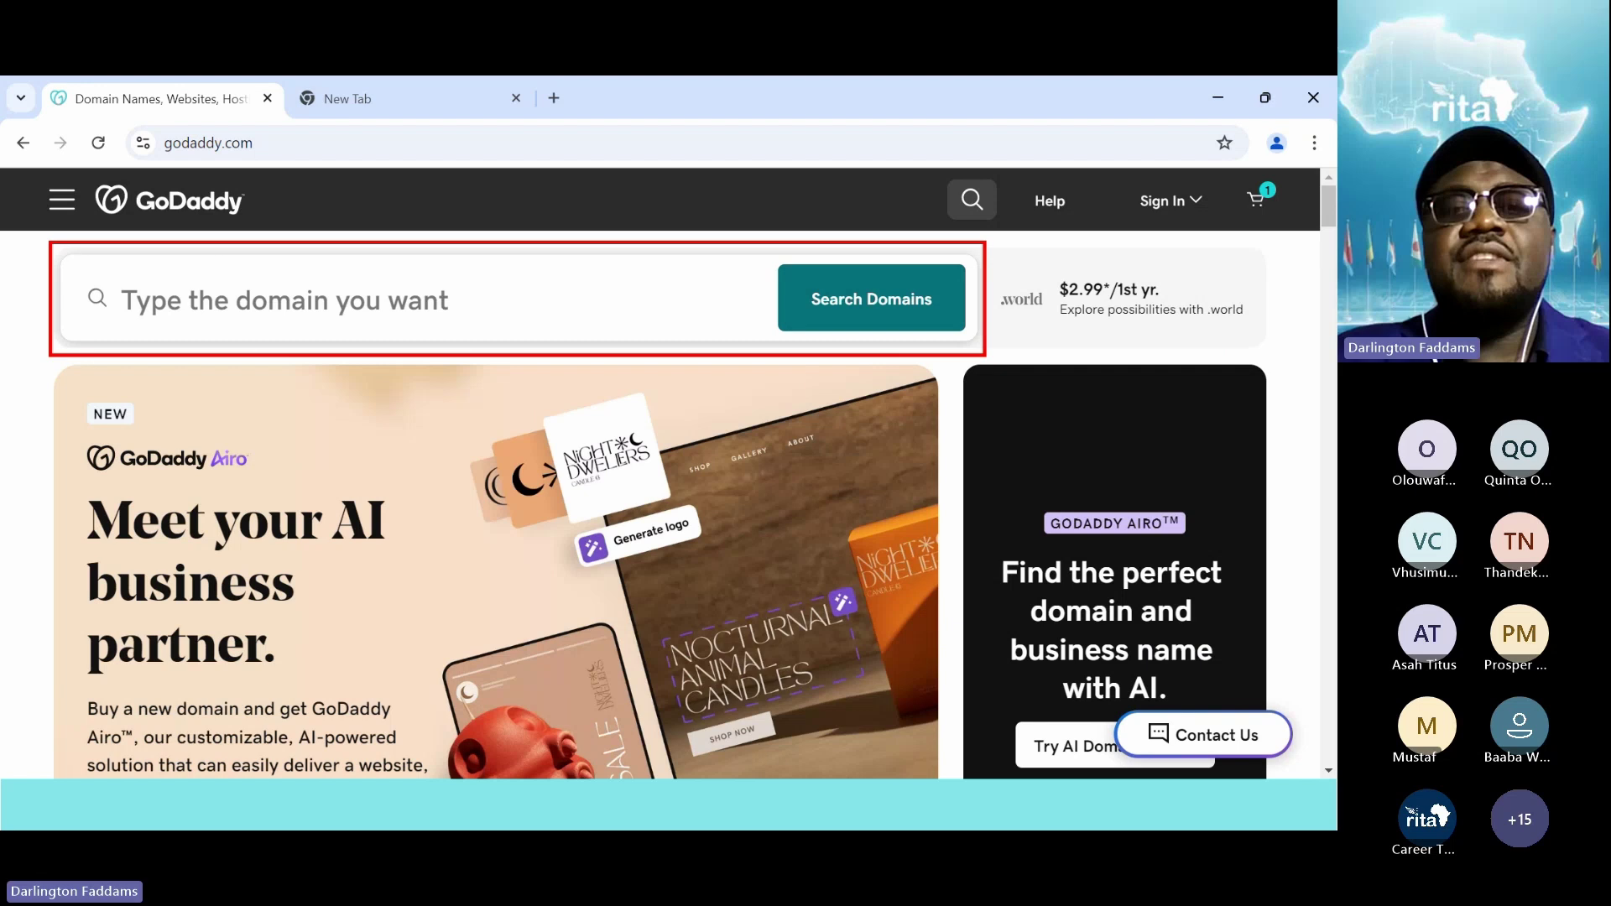
{"action": "left_click_drag", "start_coordinate": [1091, 308], "coordinate": [963, 307]}
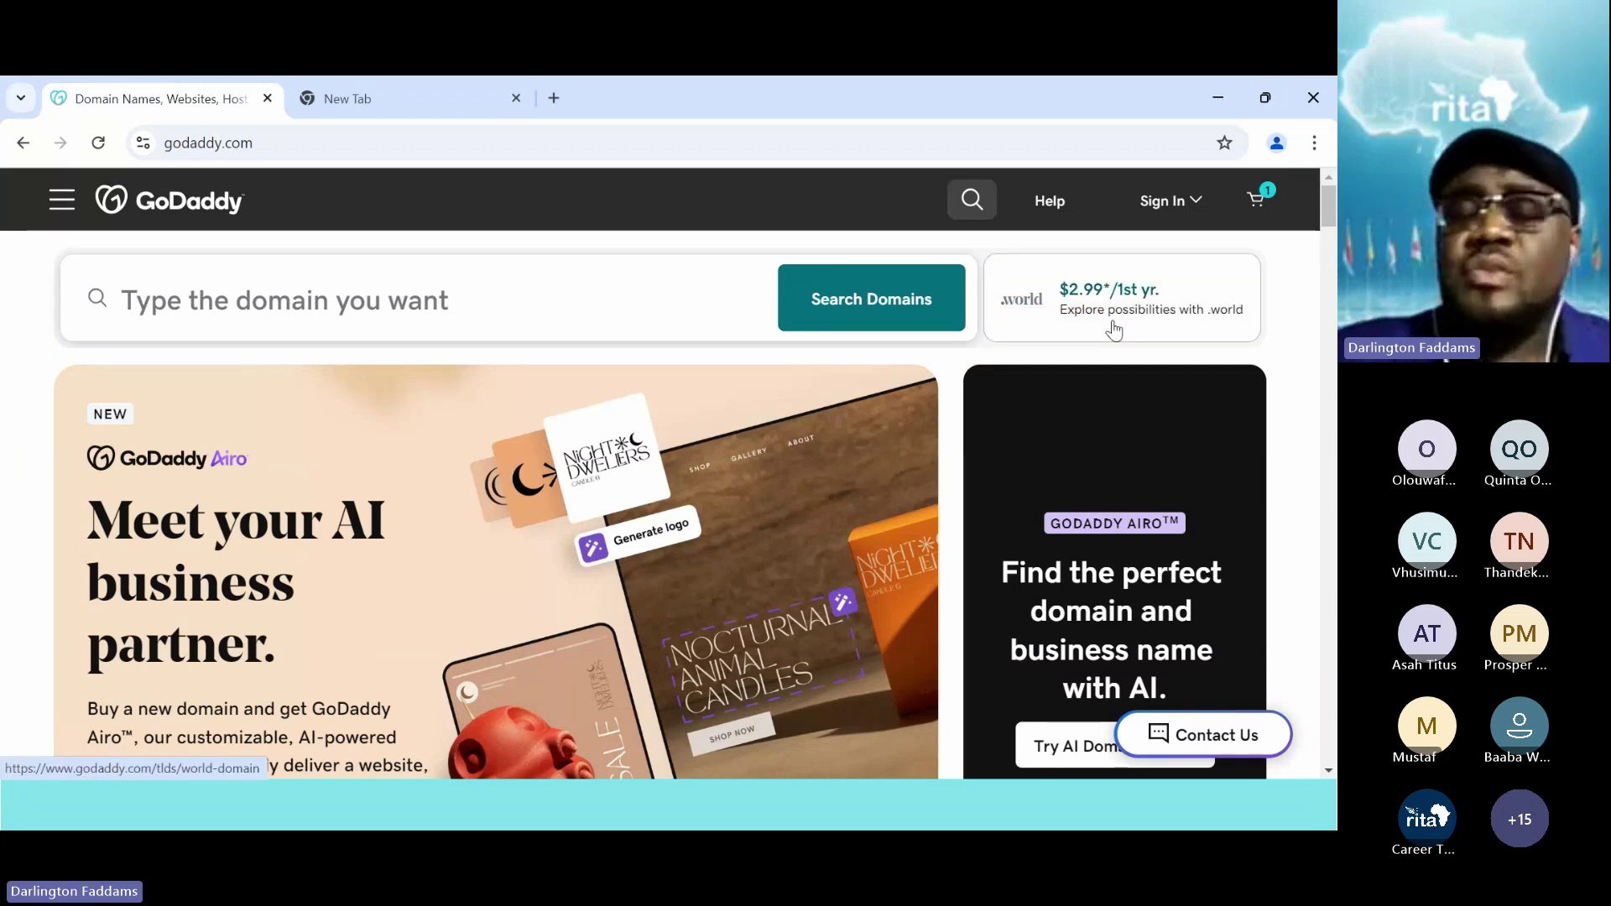
- Search GoDaddy for the domain mount.com and mark the availability label on its result card
{"action": "left_click", "coordinate": [706, 273]}
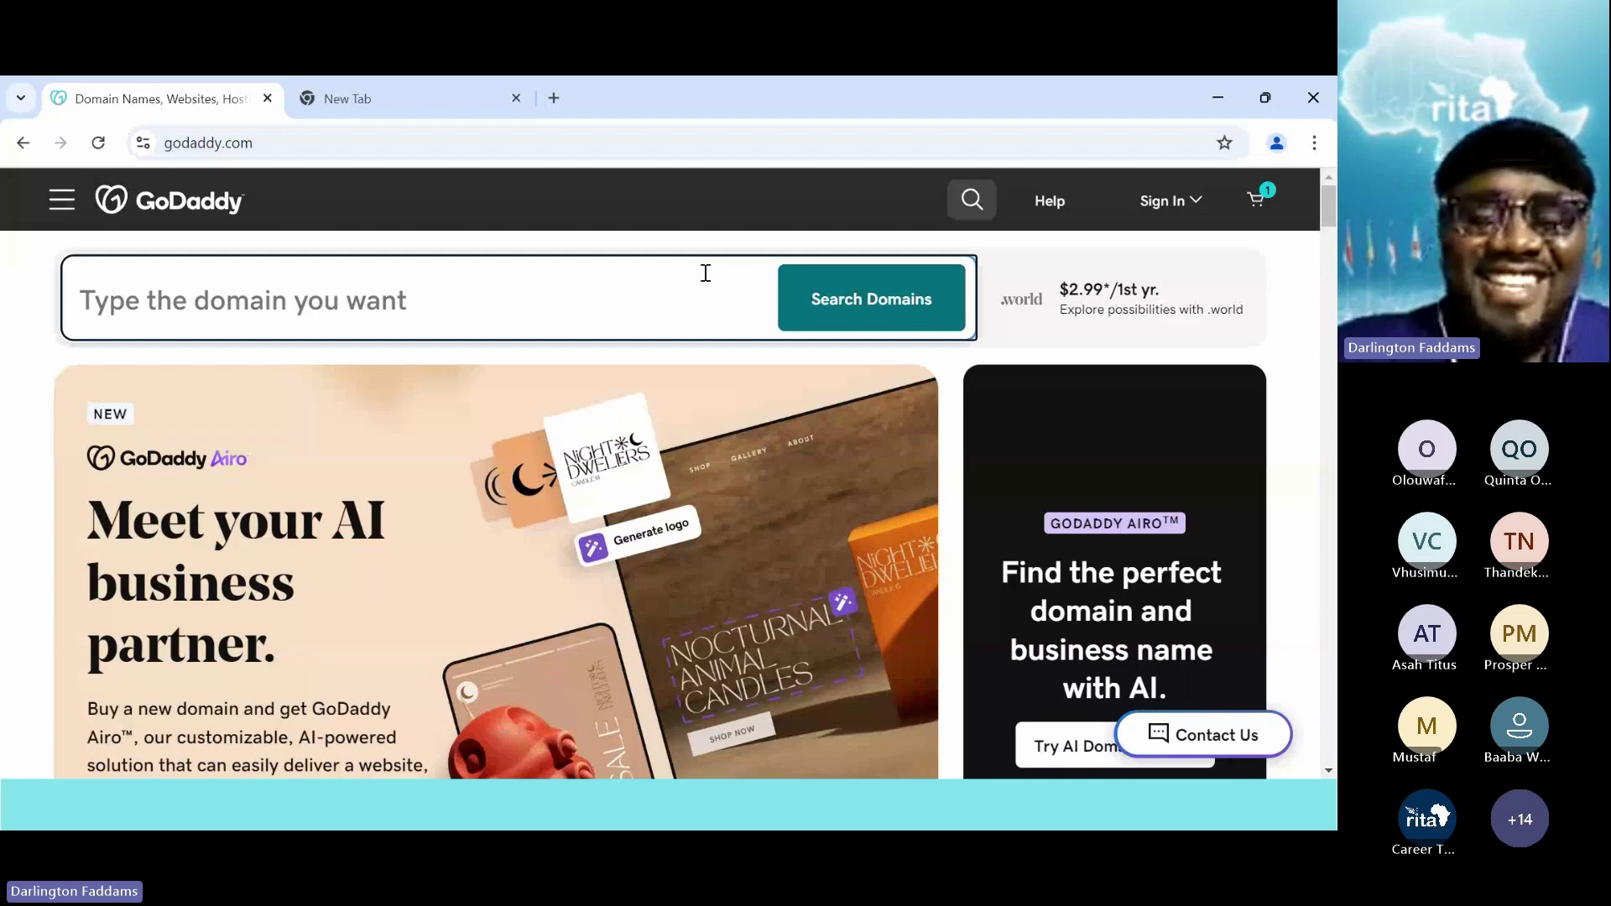
{"action": "type", "text": "mount.com"}
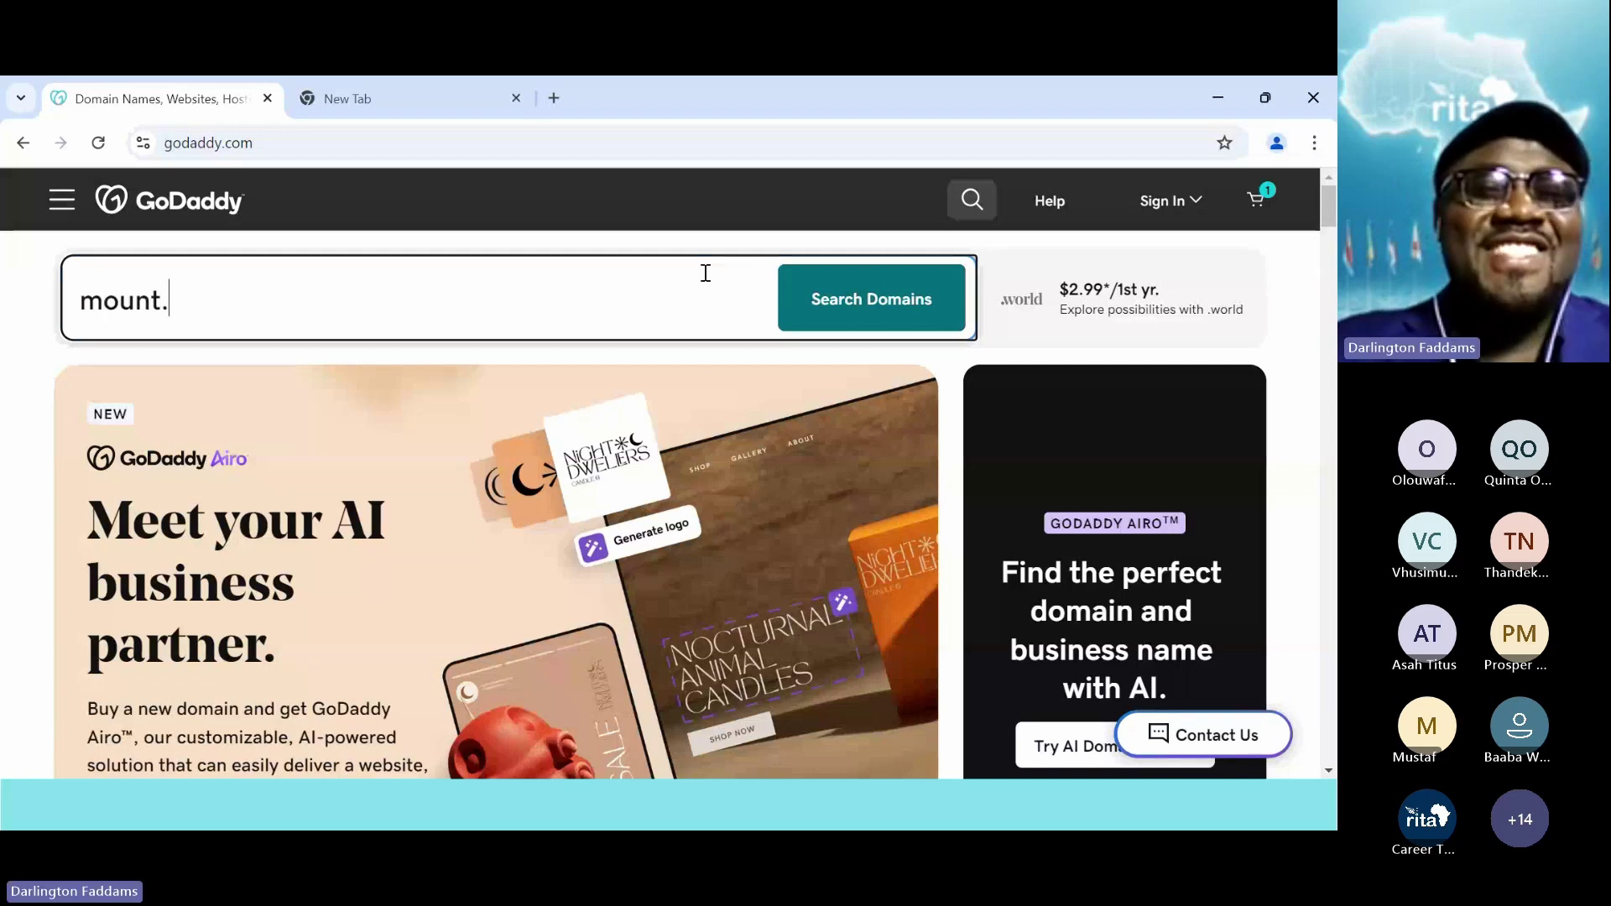
{"action": "key", "text": "Return"}
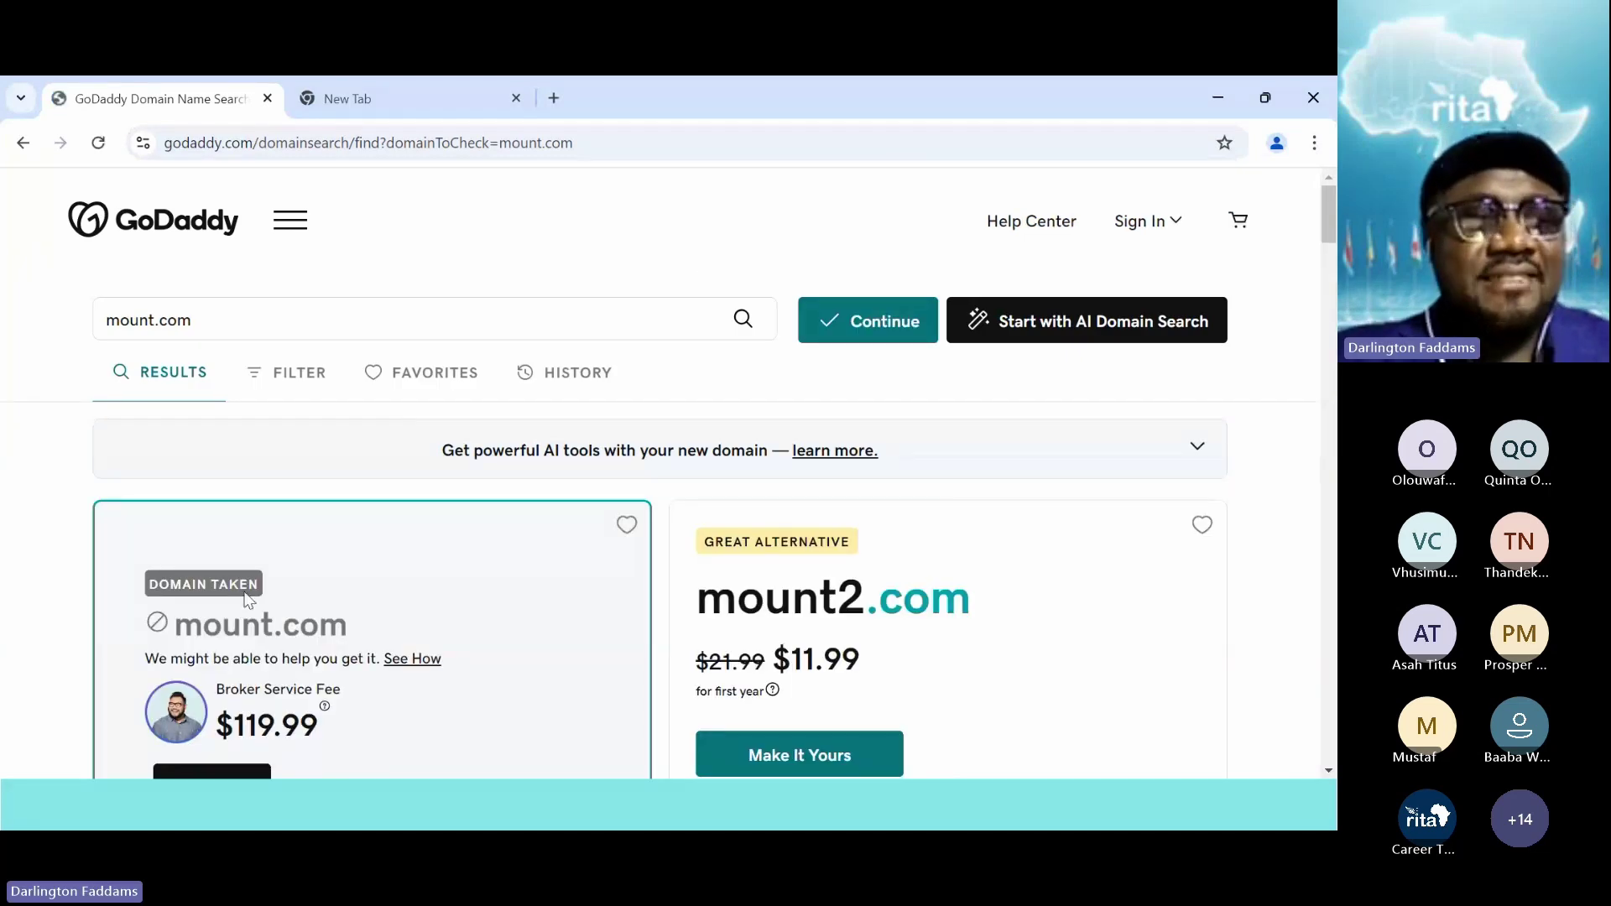
{"action": "scroll", "coordinate": [378, 591], "scroll_direction": "down", "scroll_amount": 1}
{"action": "scroll", "coordinate": [377, 591], "scroll_direction": "down", "scroll_amount": 1}
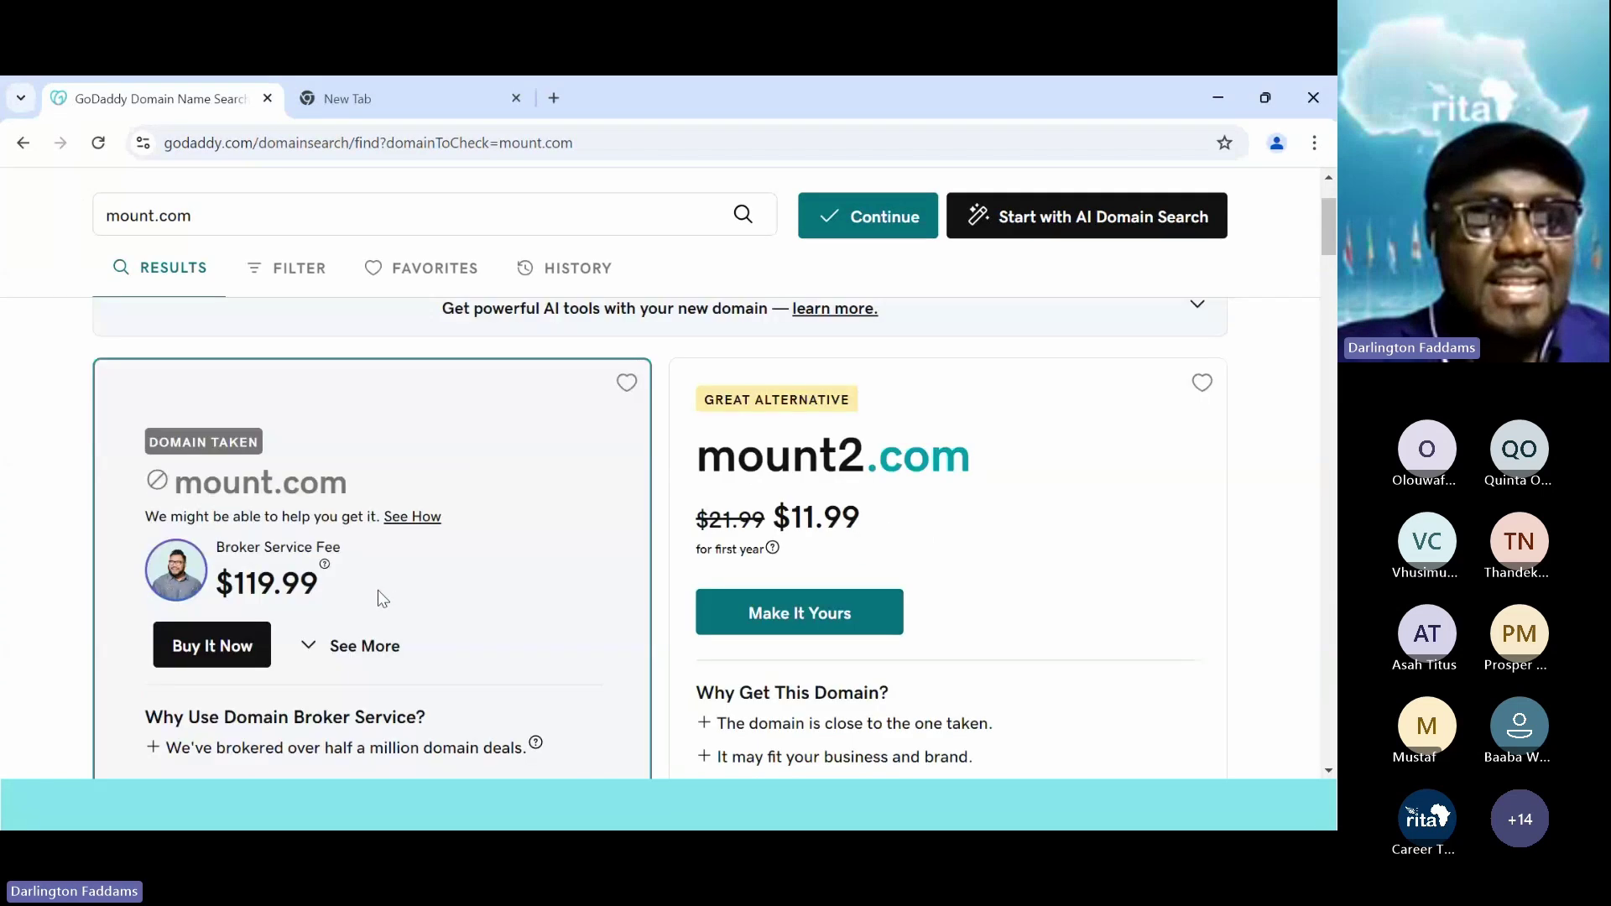
{"action": "scroll", "coordinate": [378, 591], "scroll_direction": "down", "scroll_amount": 1}
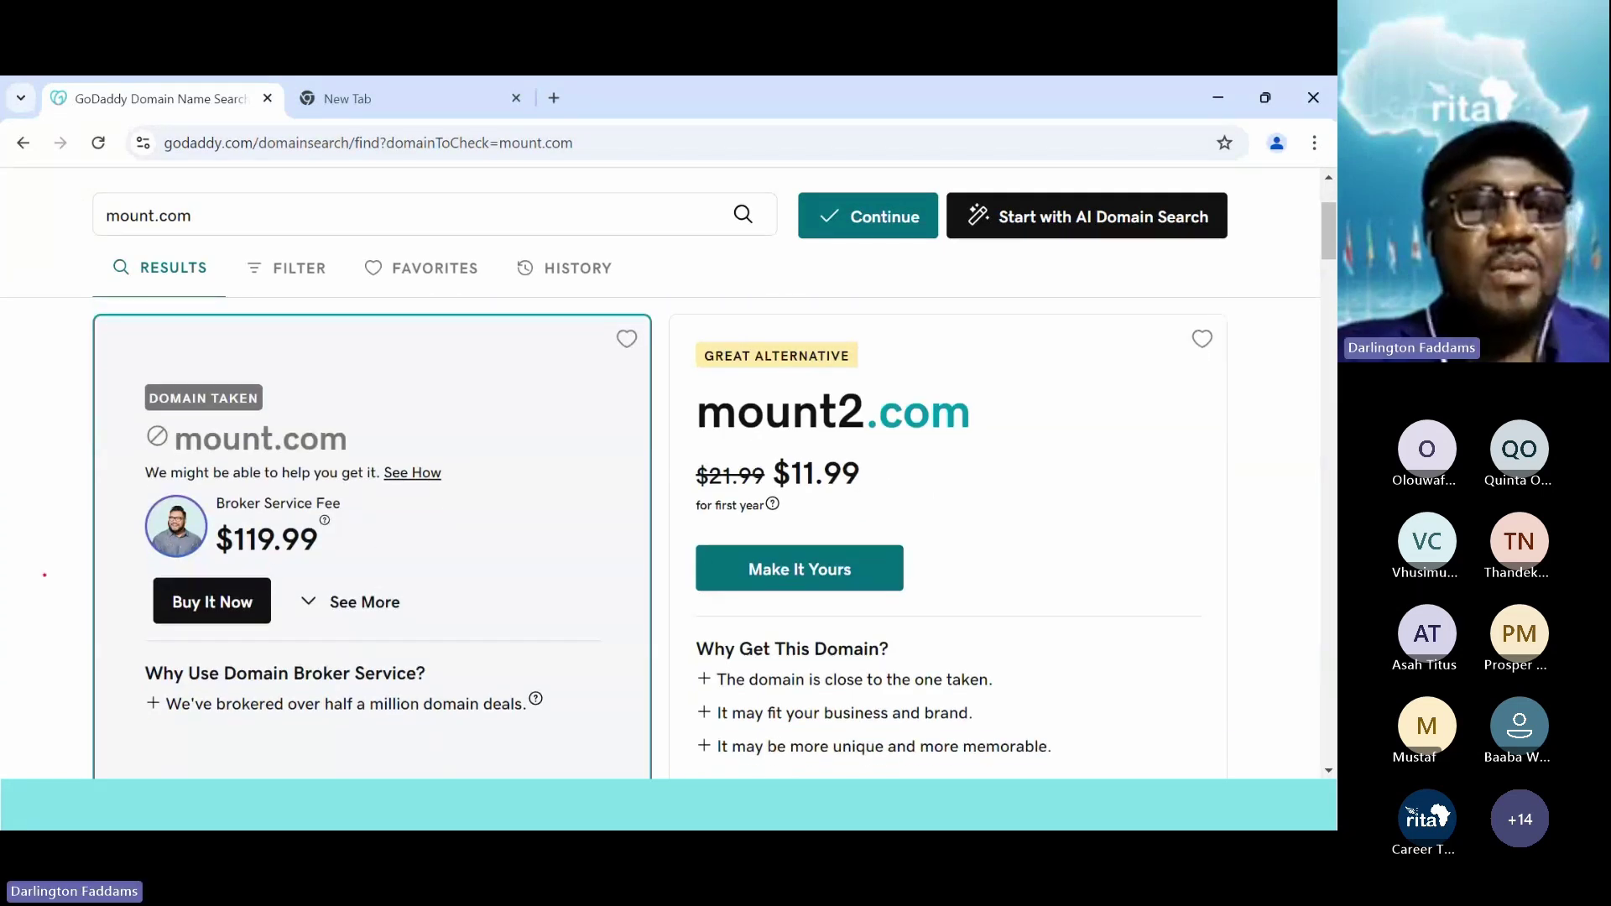
{"action": "left_click_drag", "start_coordinate": [125, 372], "coordinate": [284, 421]}
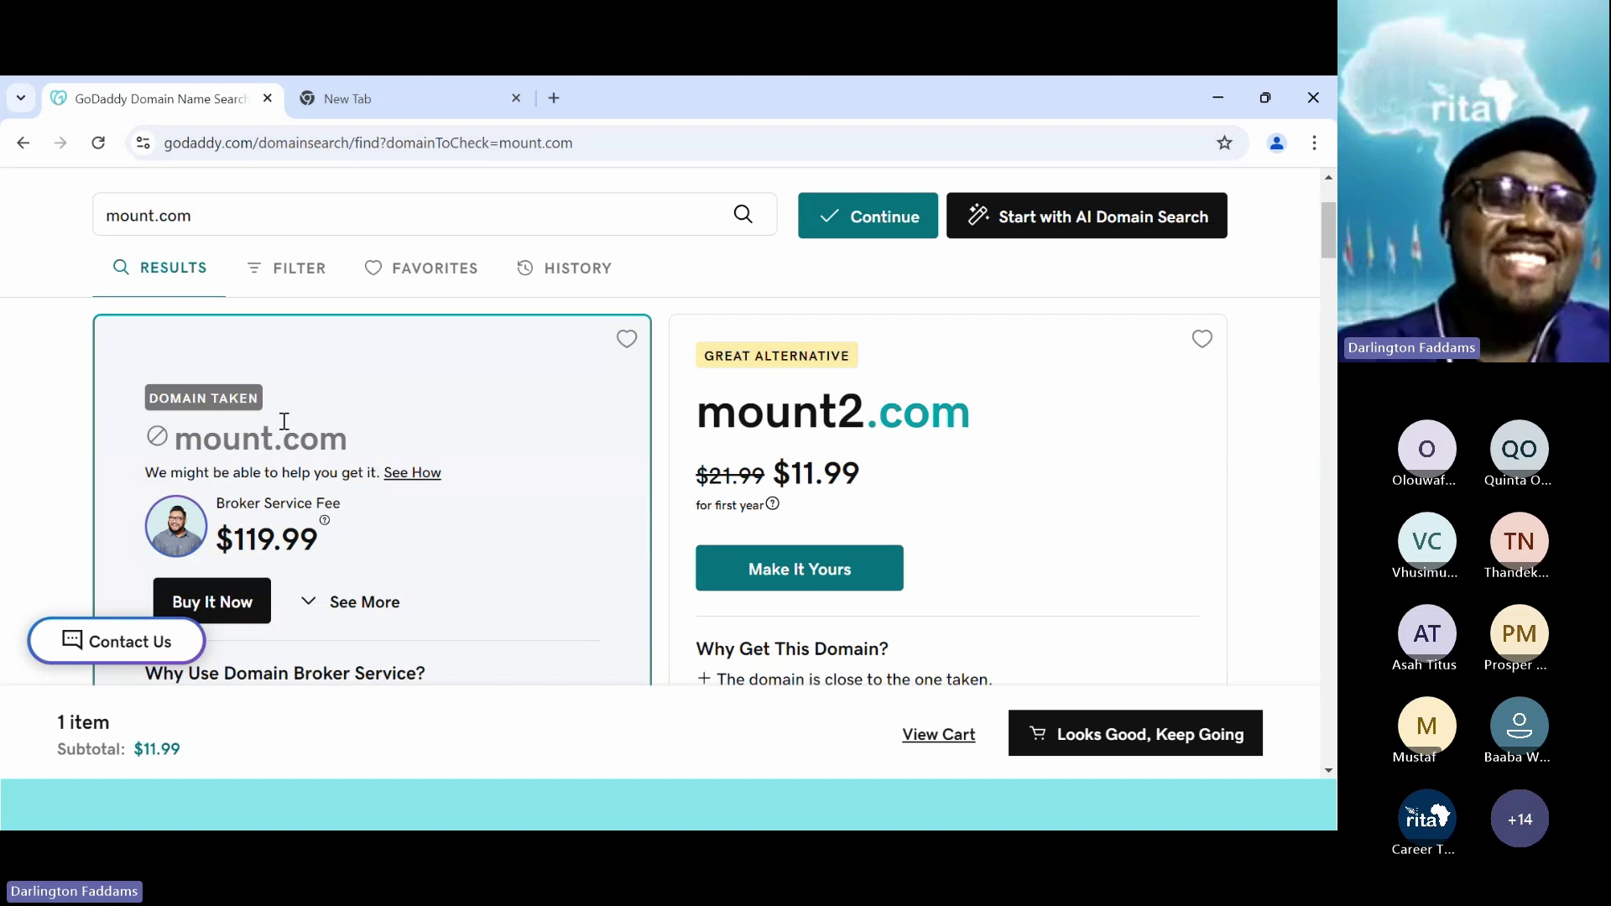
- Search for the domain remsam.com and check its availability in the results
{"action": "scroll", "coordinate": [285, 422], "scroll_direction": "up", "scroll_amount": 1}
{"action": "triple_click", "coordinate": [223, 323]}
{"action": "type", "text": "remse"}
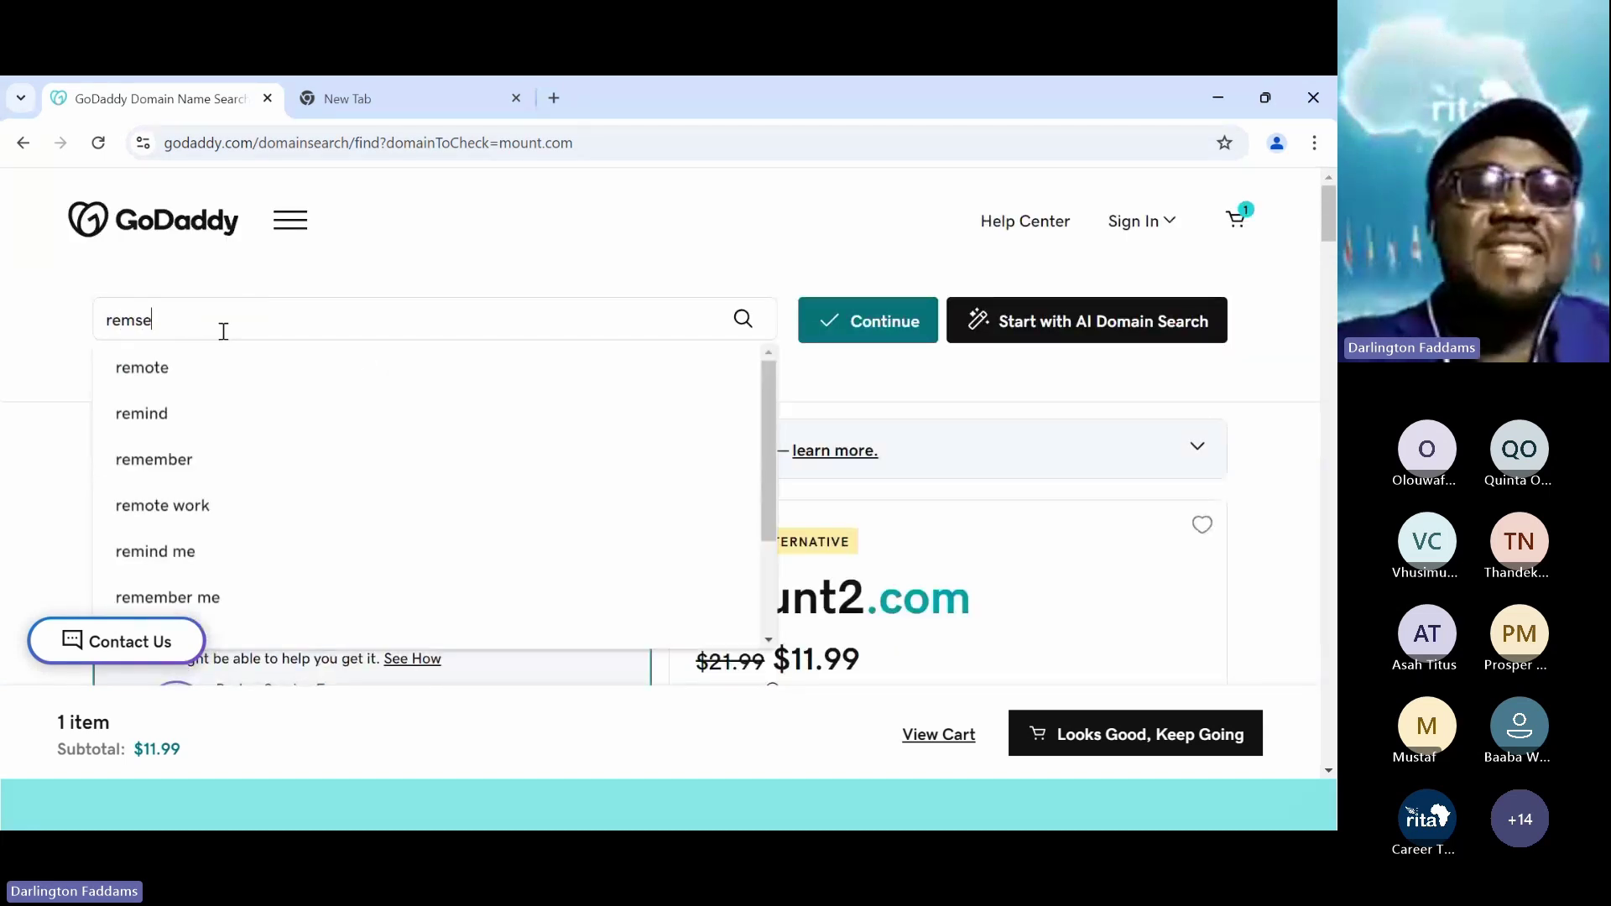
{"action": "key", "text": "BackSpace"}
{"action": "type", "text": "am.com"}
{"action": "key", "text": "Return"}
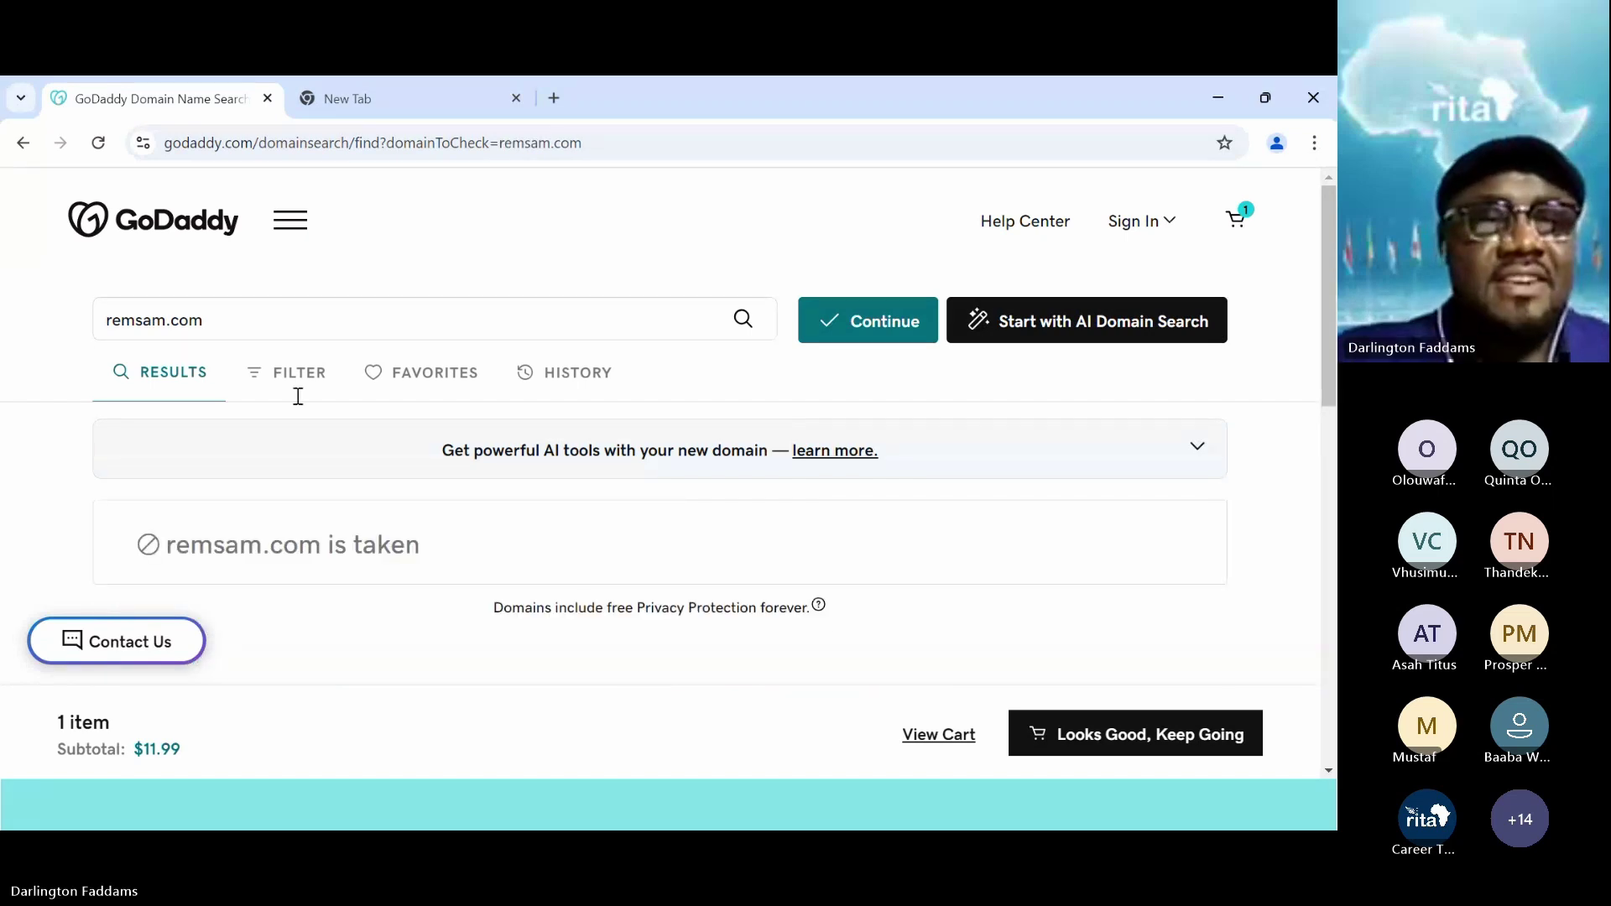
{"action": "scroll", "coordinate": [313, 495], "scroll_direction": "down", "scroll_amount": 3}
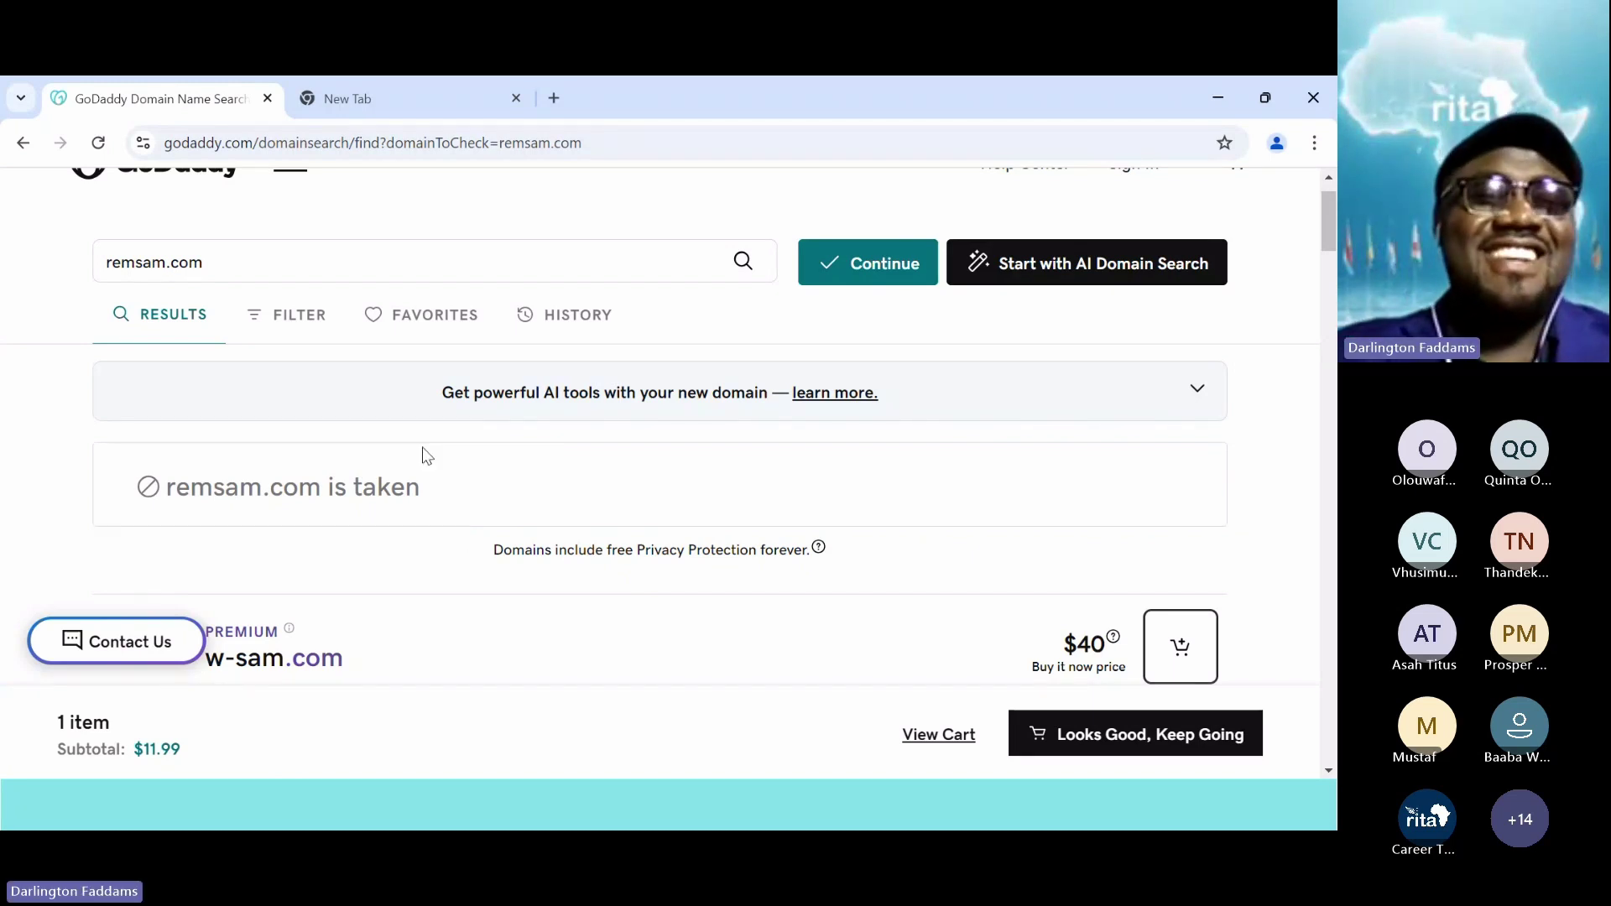
- Search for the domain radda.com and bring its result card and suggested alternative into view
{"action": "key", "text": "ctrl+a"}
{"action": "type", "text": "radda"}
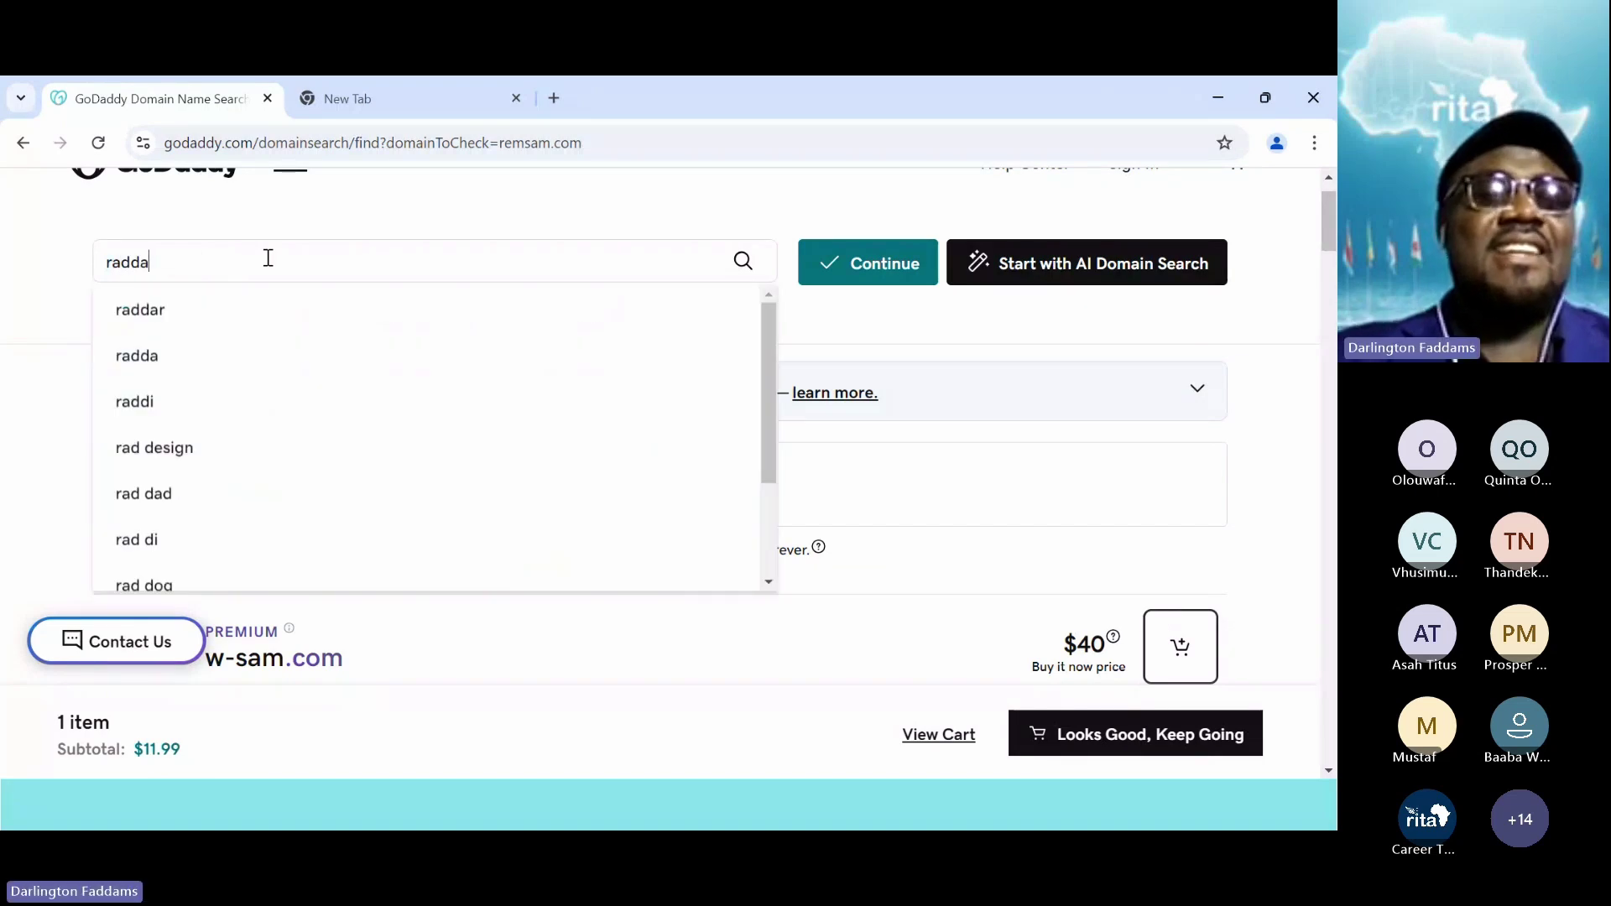
{"action": "key", "text": "Return"}
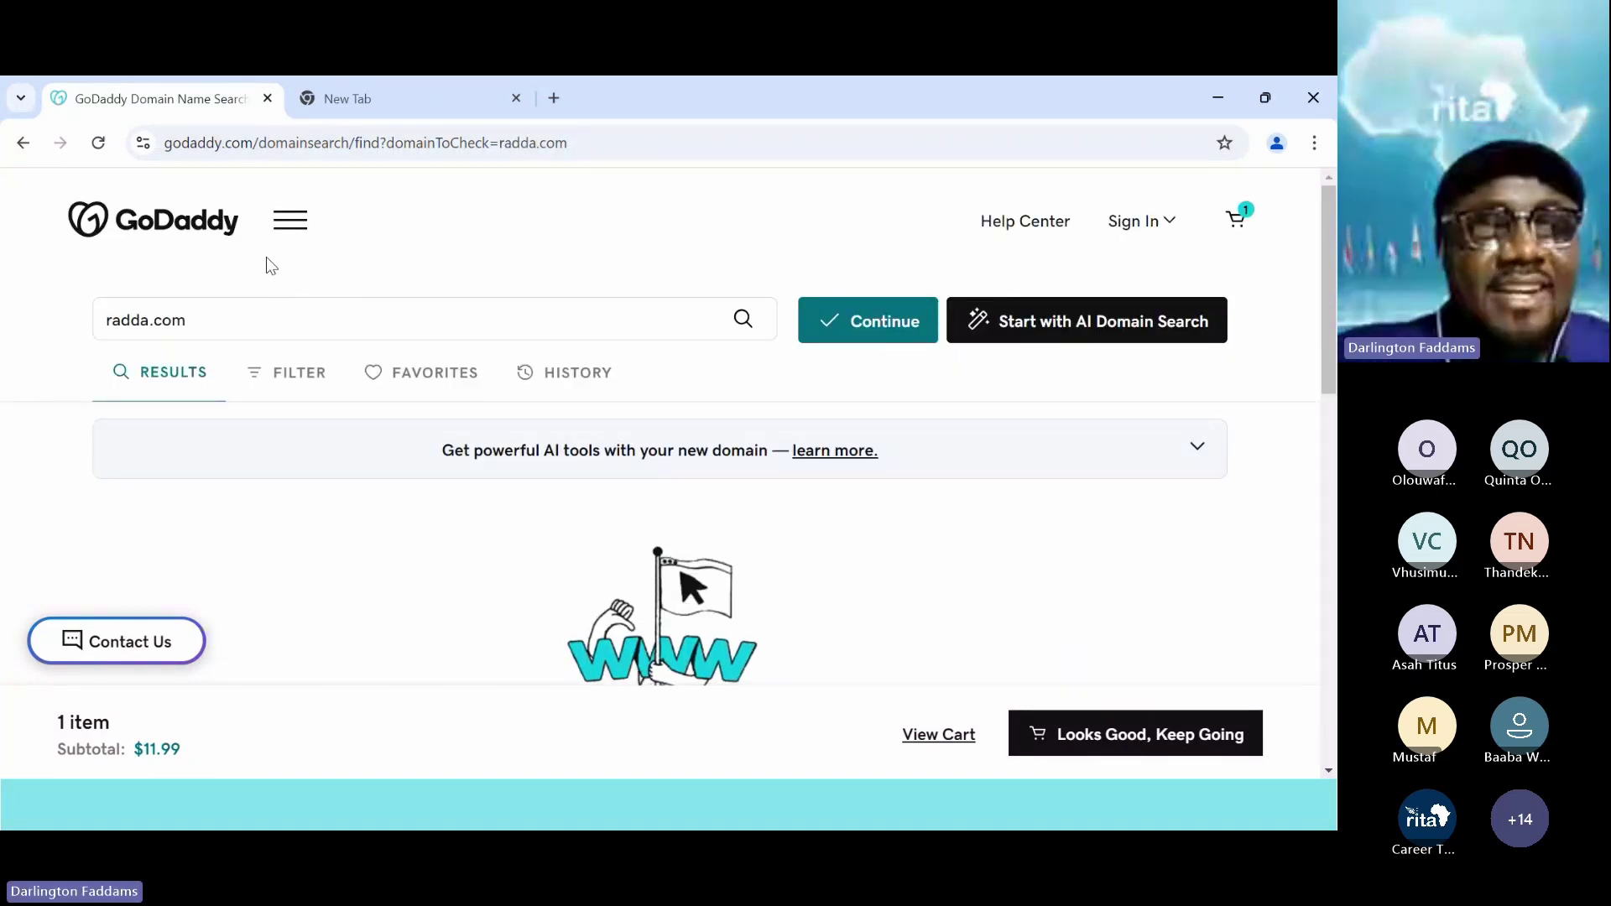
{"action": "scroll", "coordinate": [328, 512], "scroll_direction": "down", "scroll_amount": 1}
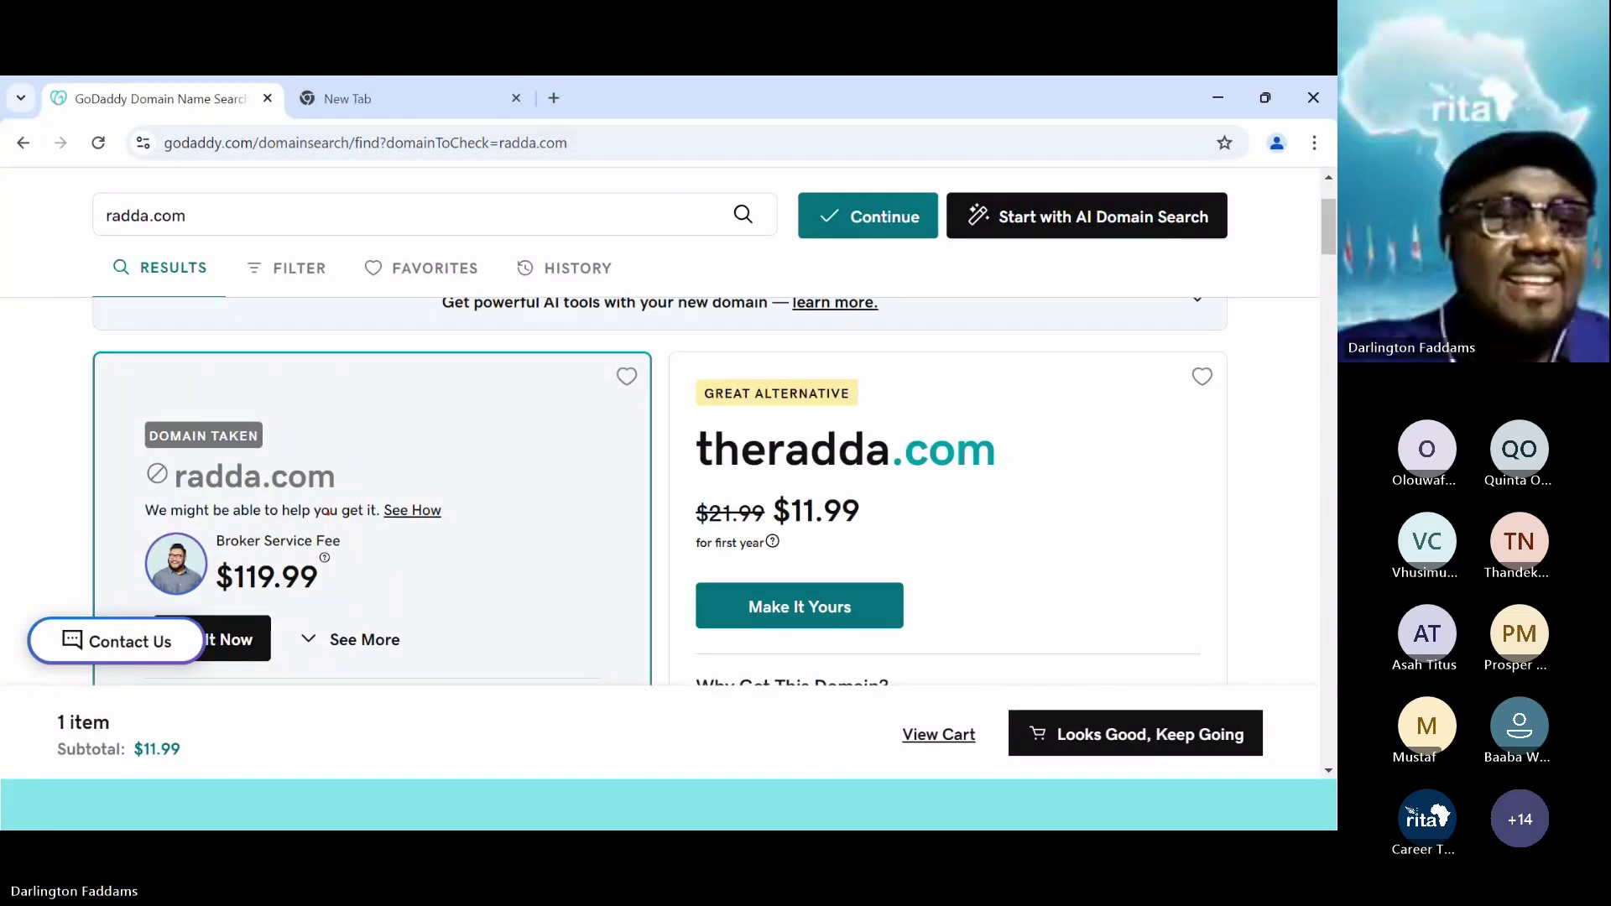
- Outline in red radda.com's availability label, the suggested alternative theradda.com and its discounted price
{"action": "left_click_drag", "start_coordinate": [130, 401], "coordinate": [301, 464]}
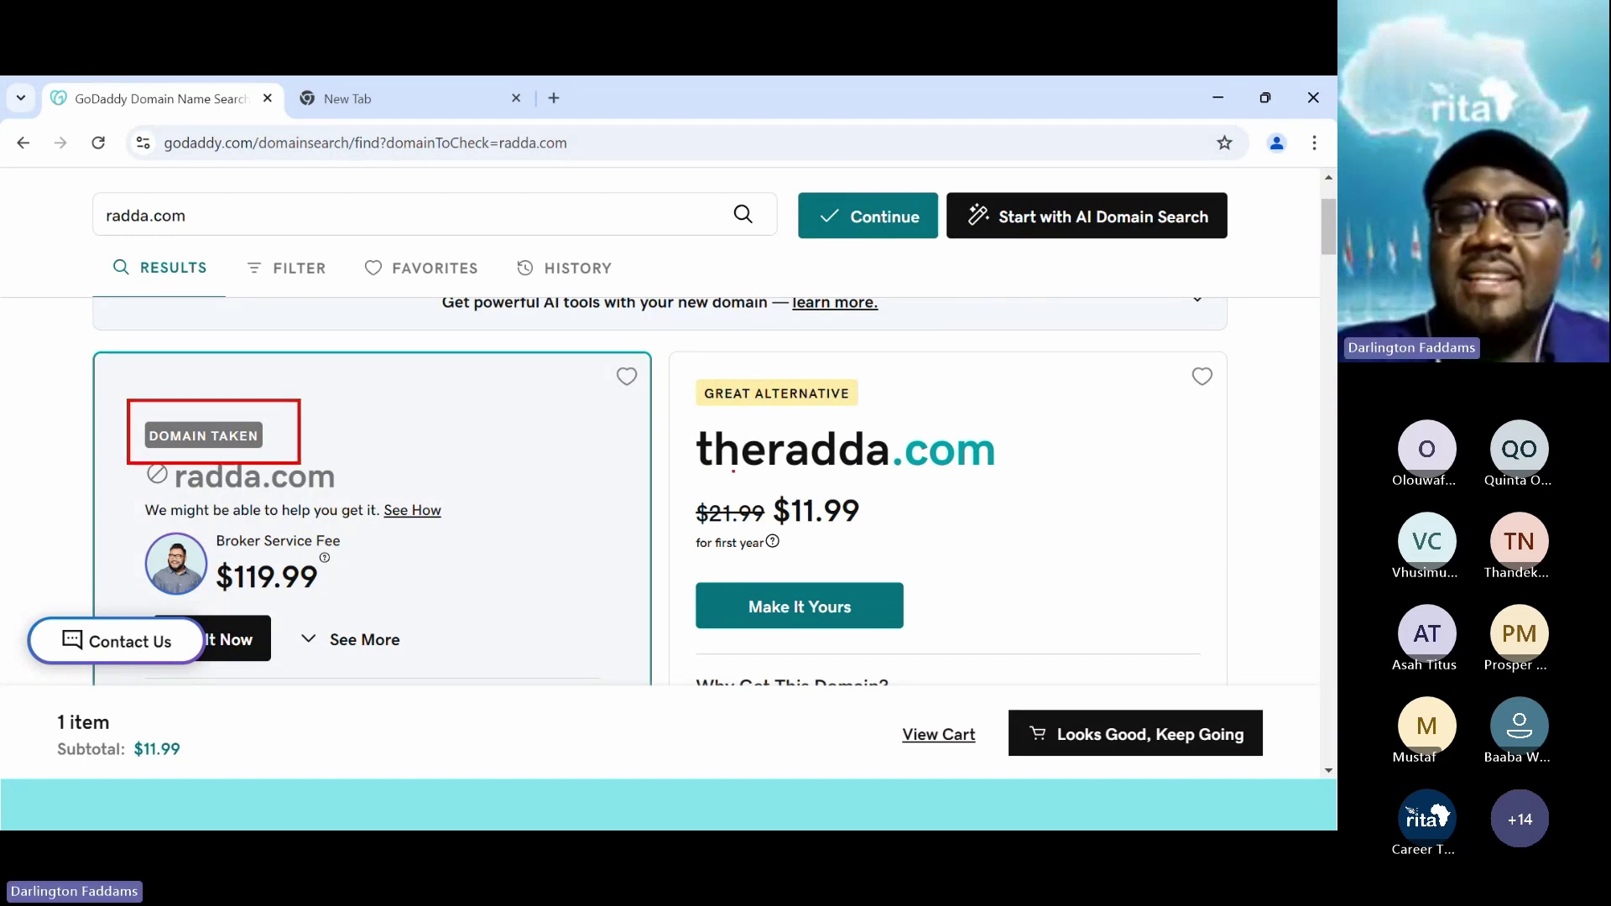
{"action": "mouse_move", "coordinate": [684, 420]}
{"action": "left_mouse_down"}
{"action": "mouse_move", "coordinate": [944, 489]}
{"action": "mouse_move", "coordinate": [1013, 485]}
{"action": "left_mouse_up"}
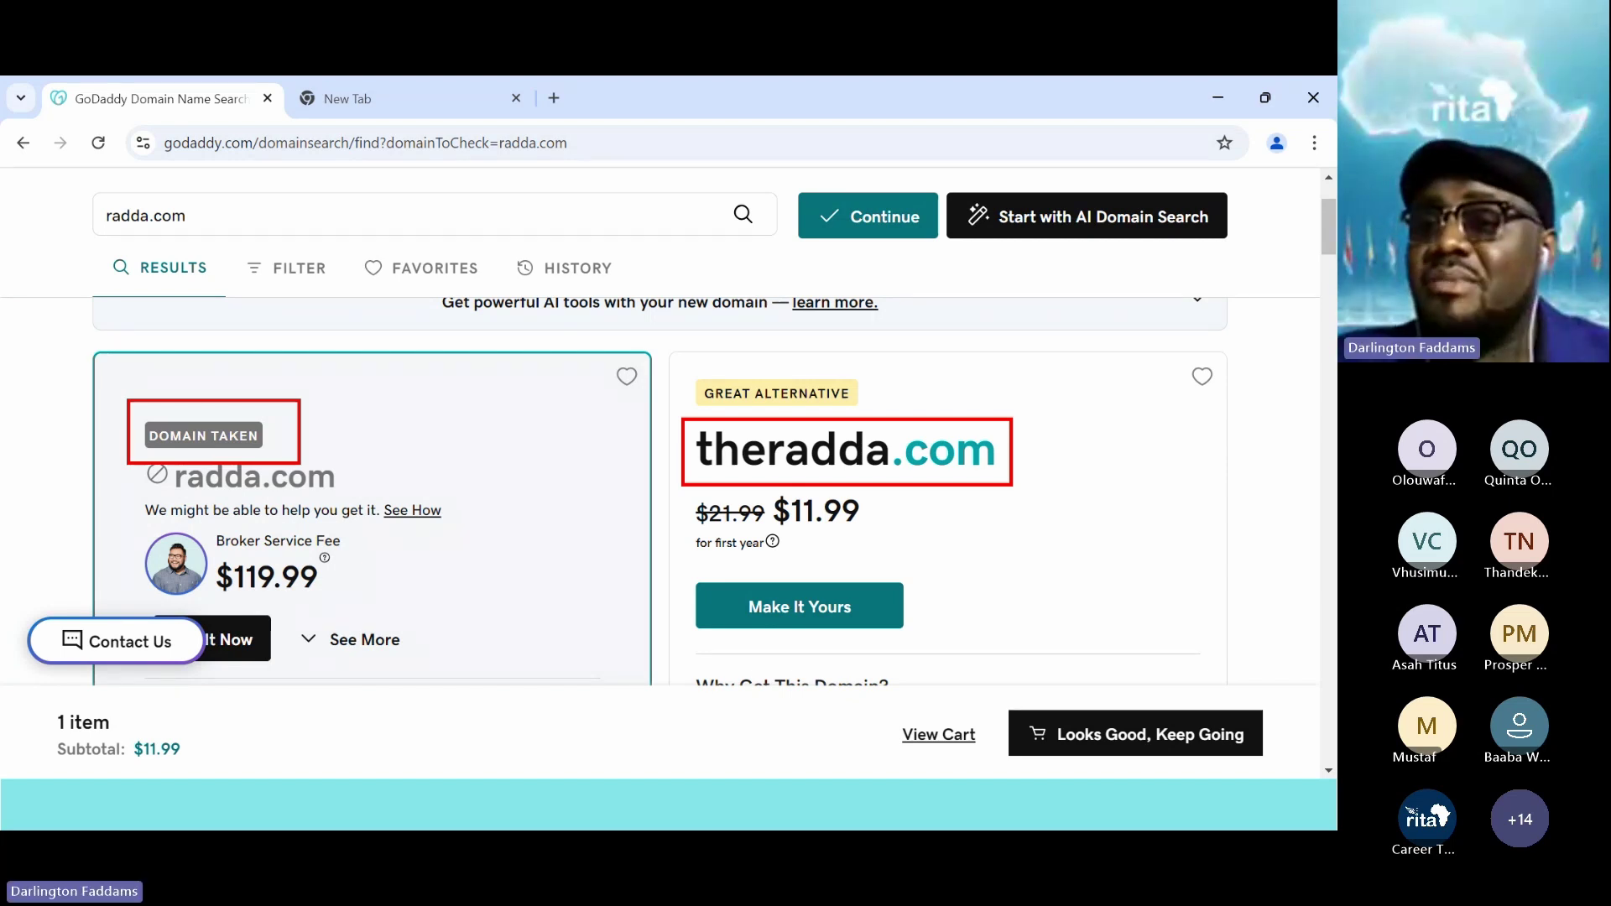
{"action": "left_click_drag", "start_coordinate": [785, 491], "coordinate": [867, 528]}
{"action": "left_click_drag", "start_coordinate": [768, 491], "coordinate": [866, 531]}
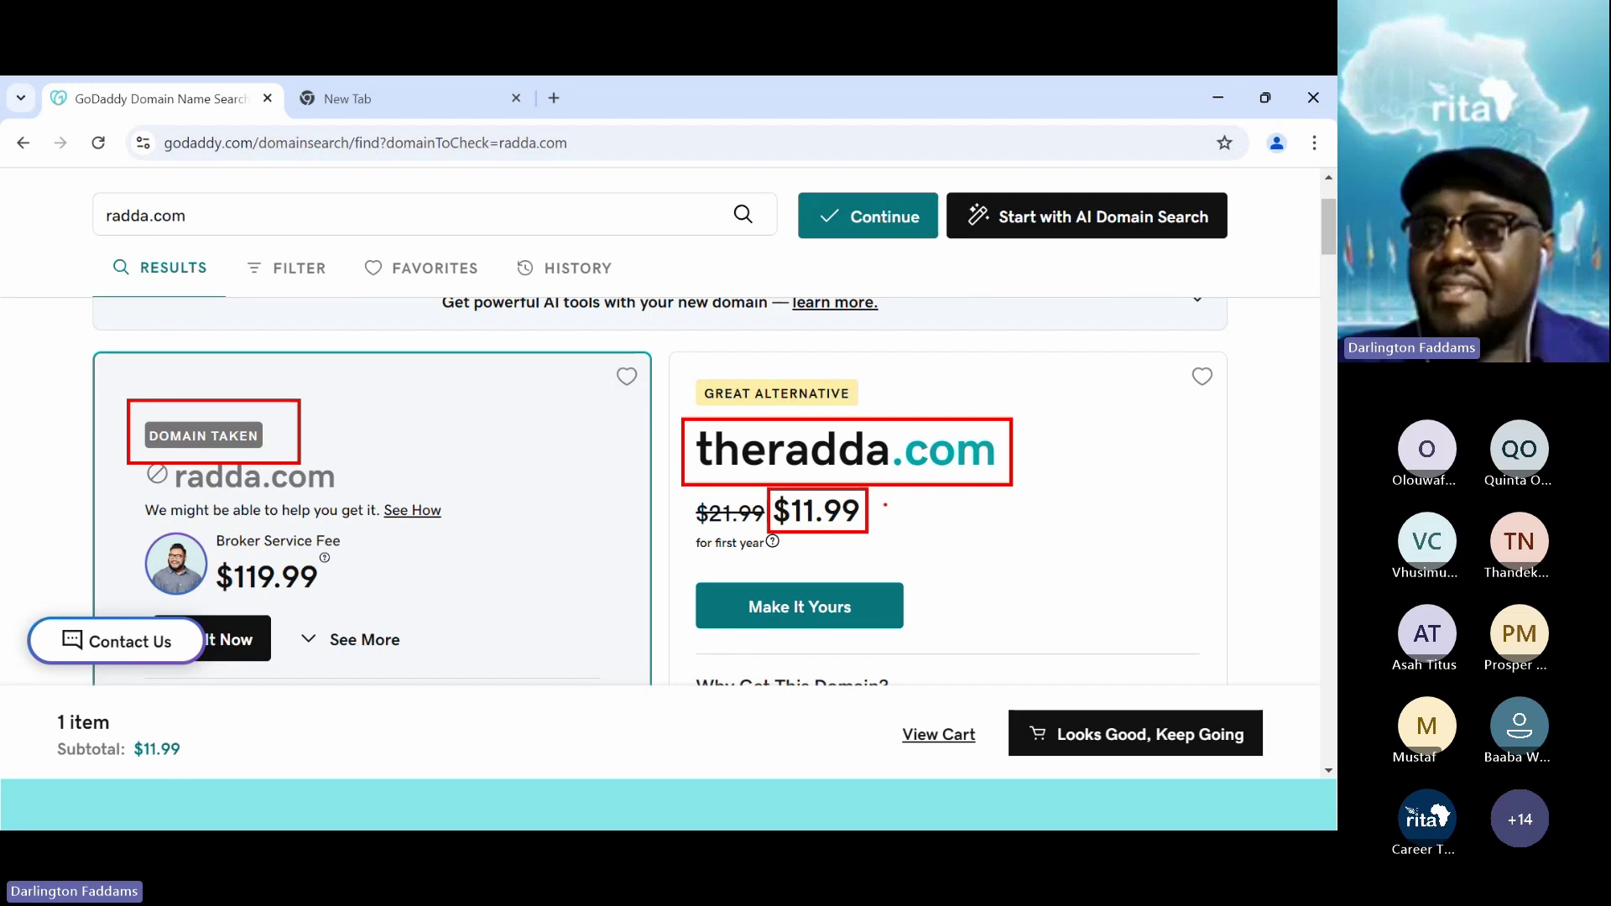
{"action": "left_click_drag", "start_coordinate": [1126, 510], "coordinate": [882, 511]}
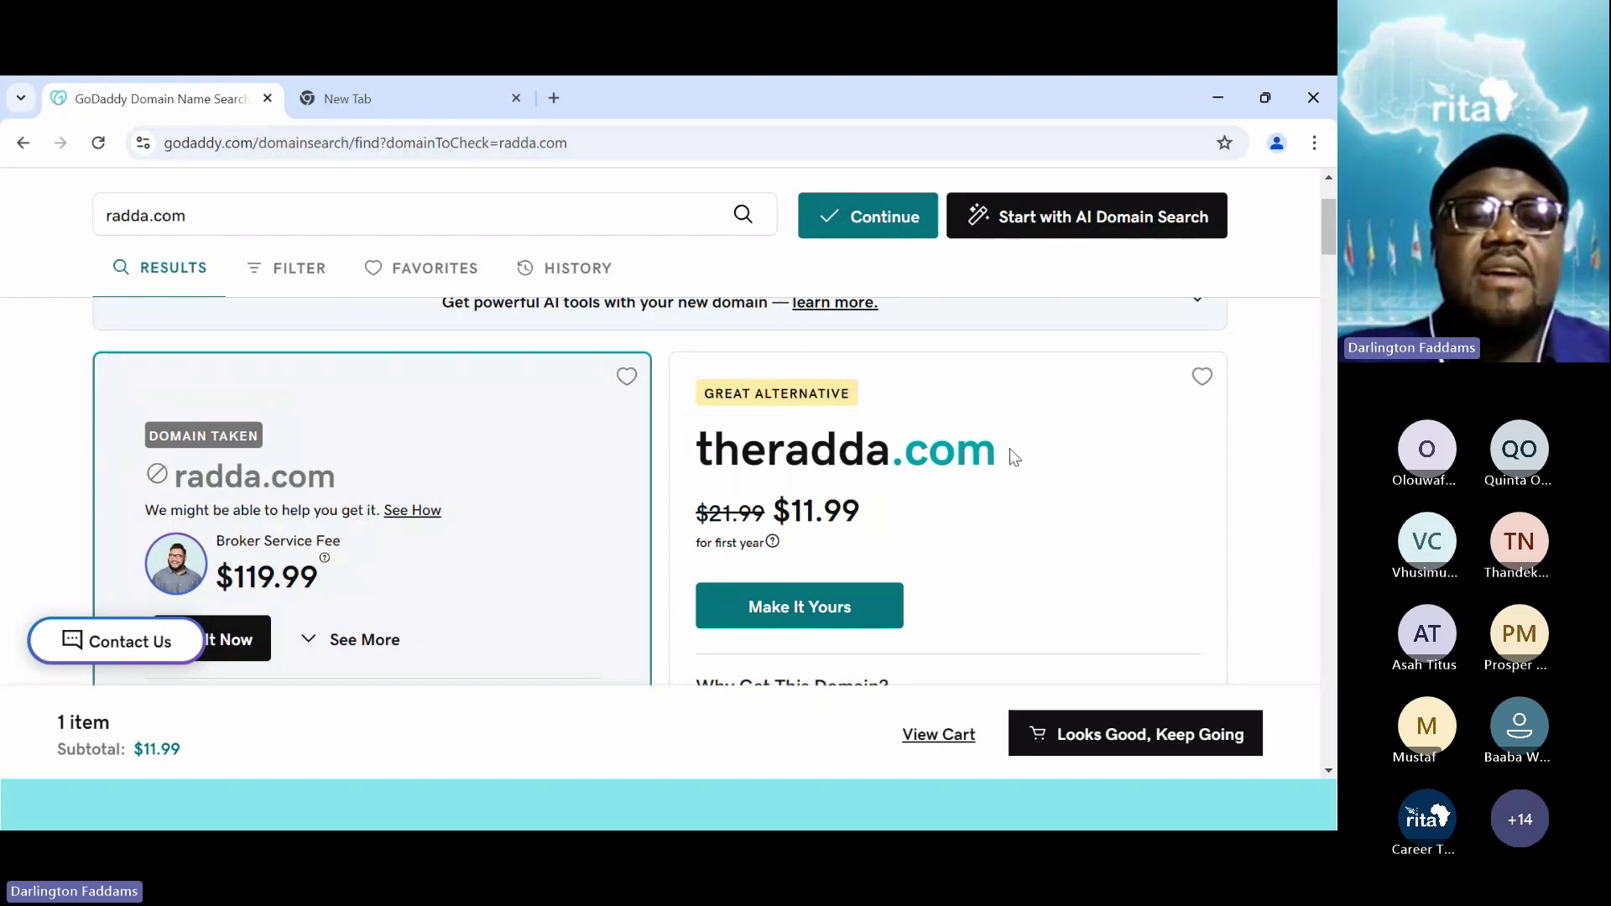
- Outline in red the .online, .shop and .life extensions in the list of alternative radda domains
{"action": "scroll", "coordinate": [1010, 456], "scroll_direction": "down", "scroll_amount": 3}
{"action": "scroll", "coordinate": [1010, 456], "scroll_direction": "down", "scroll_amount": 4}
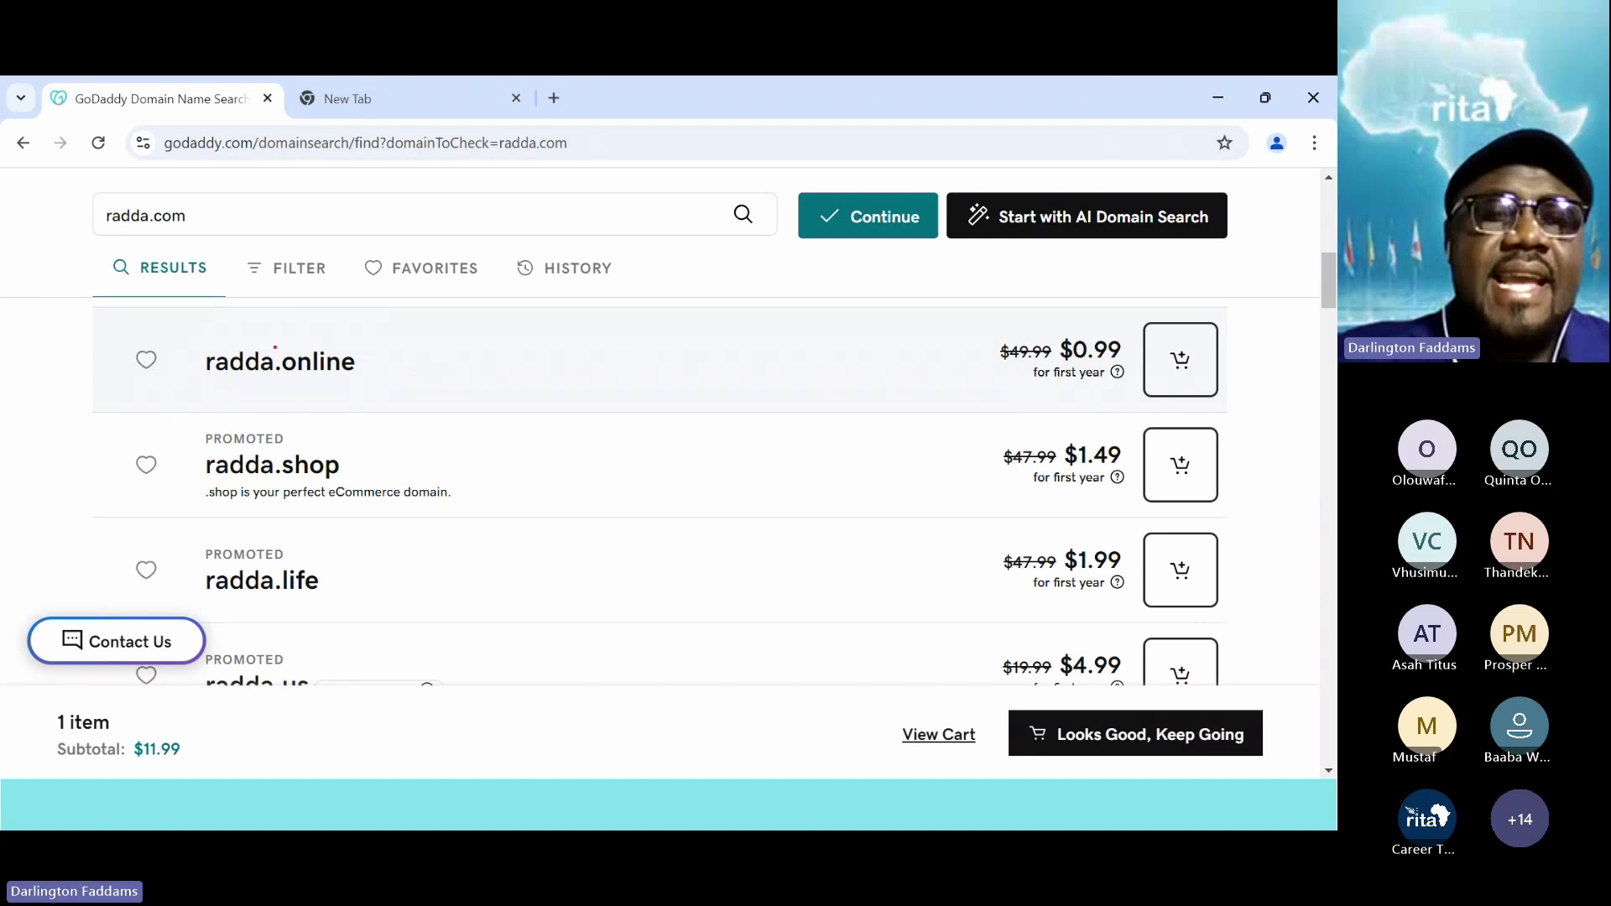
{"action": "left_click_drag", "start_coordinate": [270, 343], "coordinate": [414, 374]}
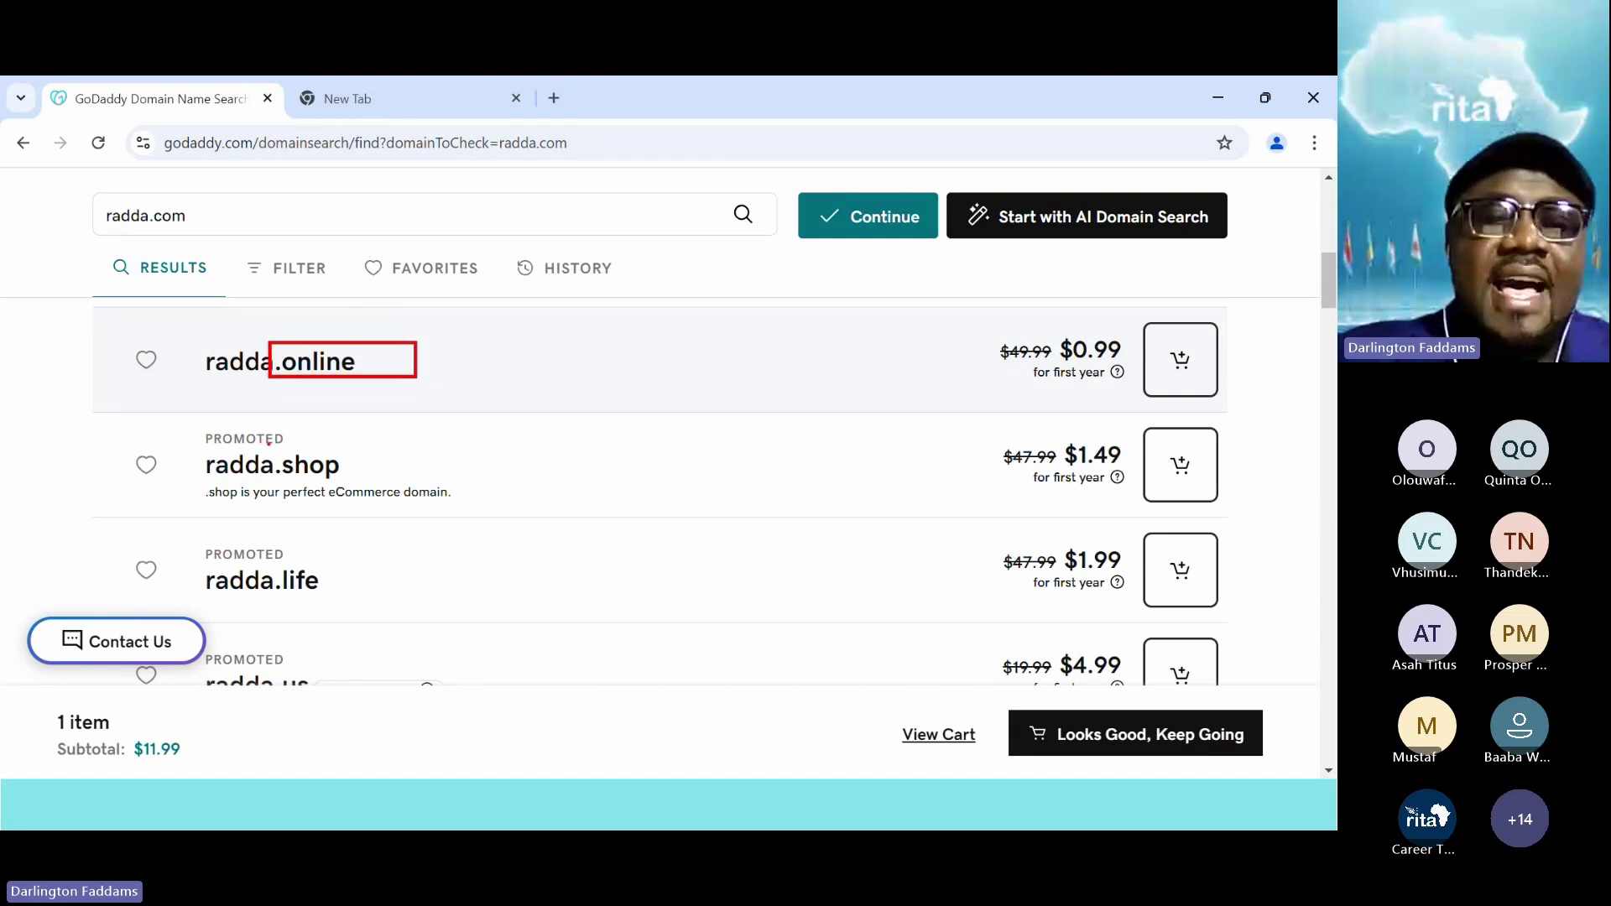
{"action": "left_click_drag", "start_coordinate": [270, 442], "coordinate": [371, 478]}
{"action": "left_click_drag", "start_coordinate": [274, 555], "coordinate": [336, 604]}
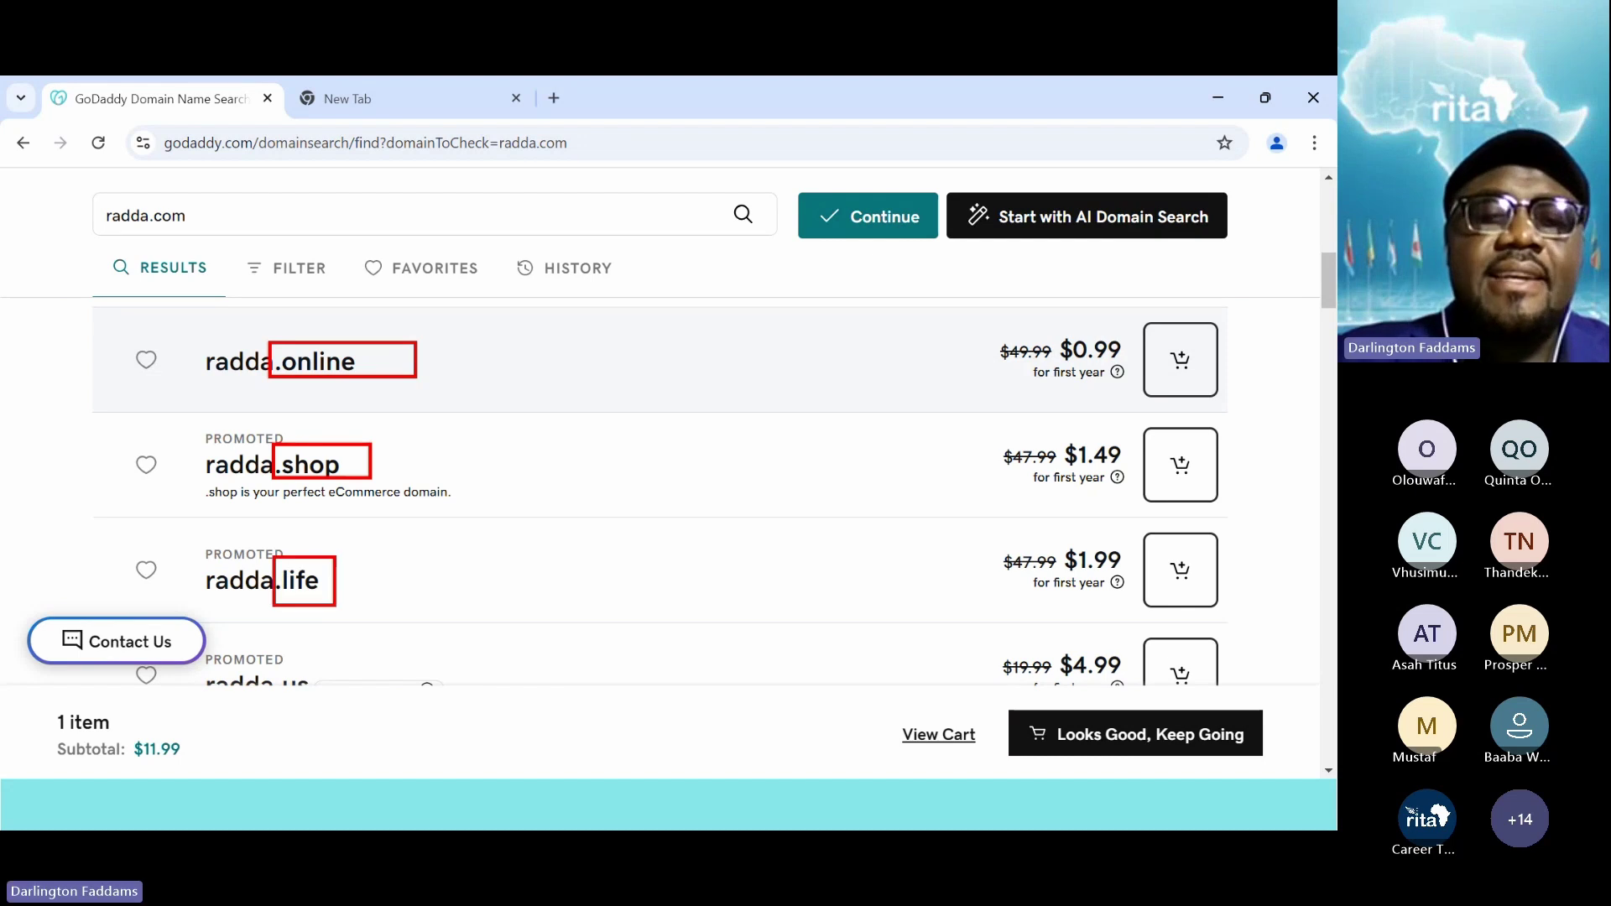
- Look through the remaining radda alternatives and their prices, and outline the Premium label on radda.co
{"action": "scroll", "coordinate": [336, 614], "scroll_direction": "down", "scroll_amount": 3}
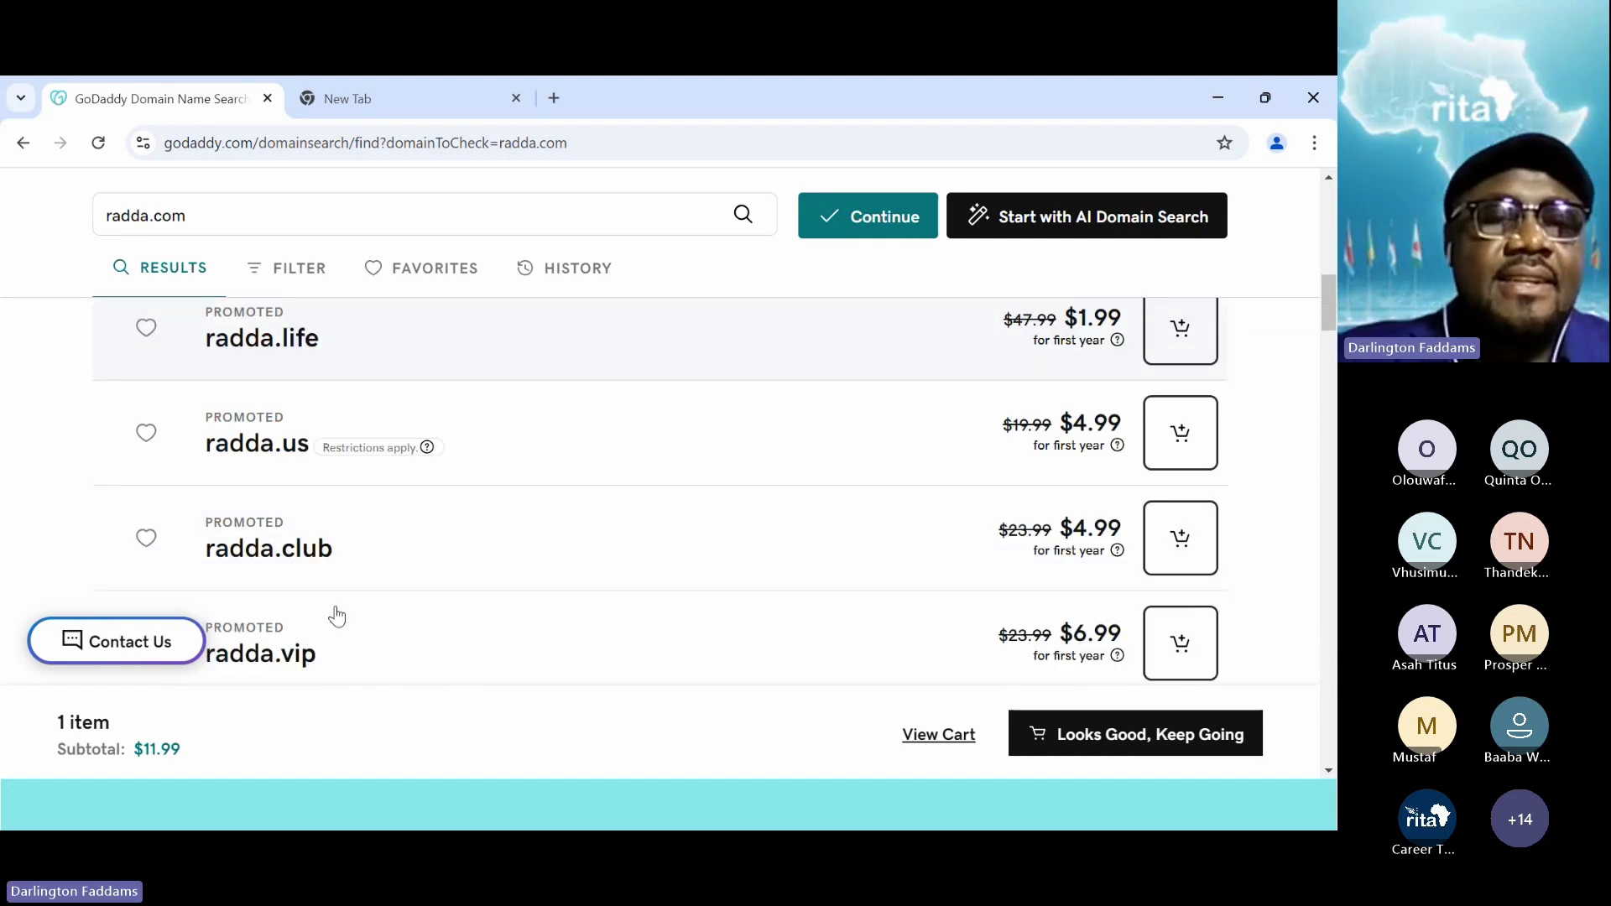
{"action": "scroll", "coordinate": [363, 468], "scroll_direction": "down", "scroll_amount": 2}
{"action": "scroll", "coordinate": [390, 541], "scroll_direction": "down", "scroll_amount": 2}
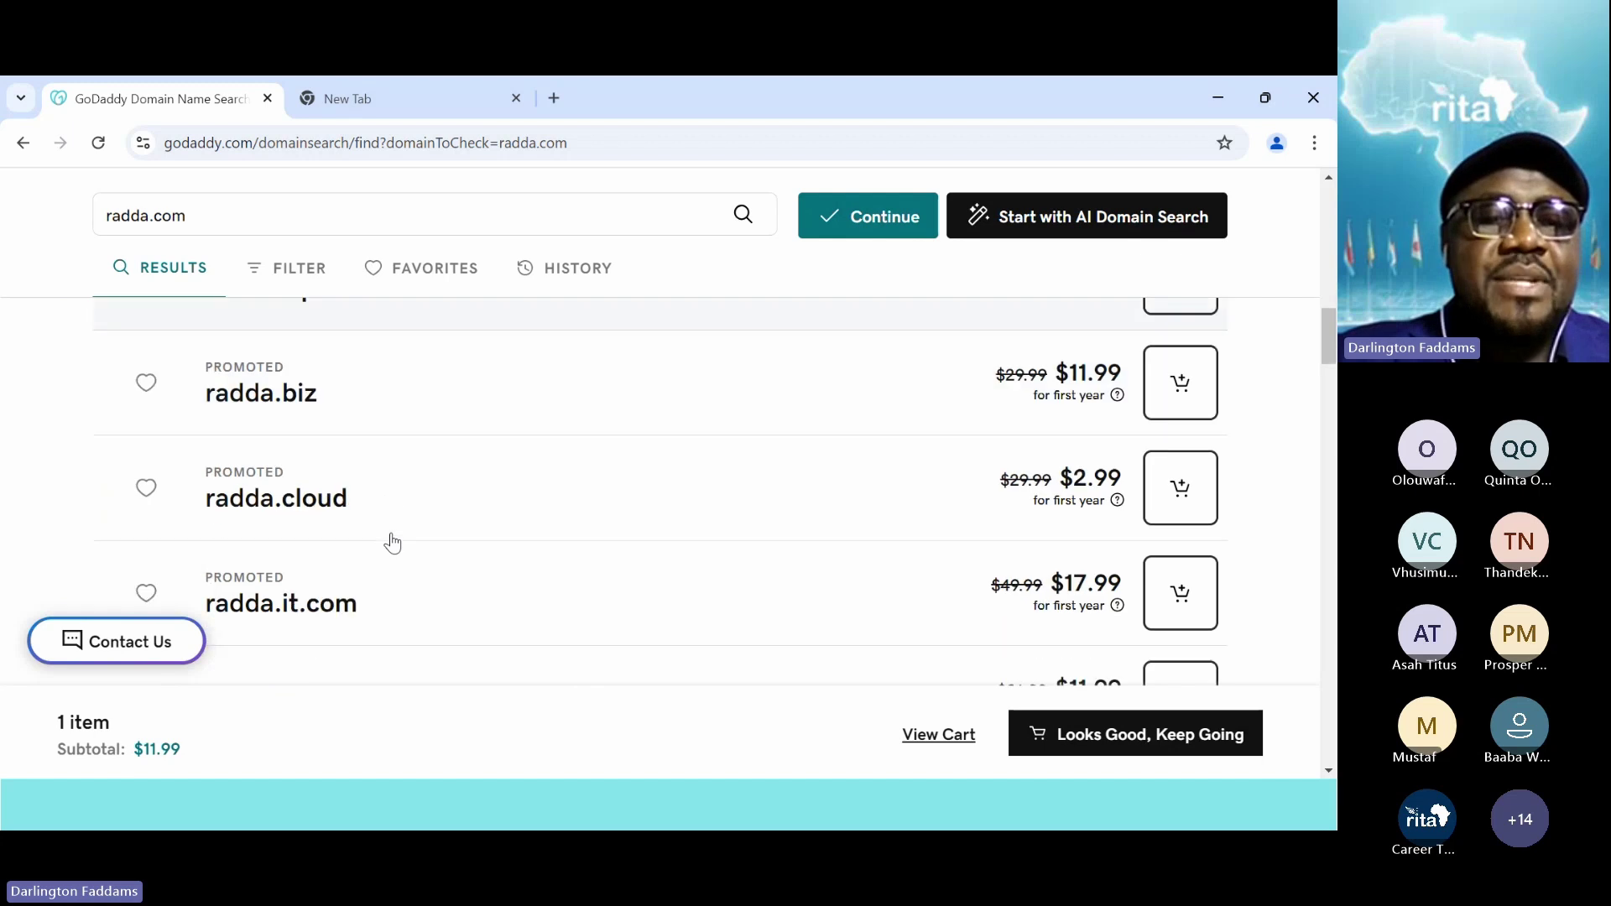
{"action": "scroll", "coordinate": [391, 543], "scroll_direction": "down", "scroll_amount": 4}
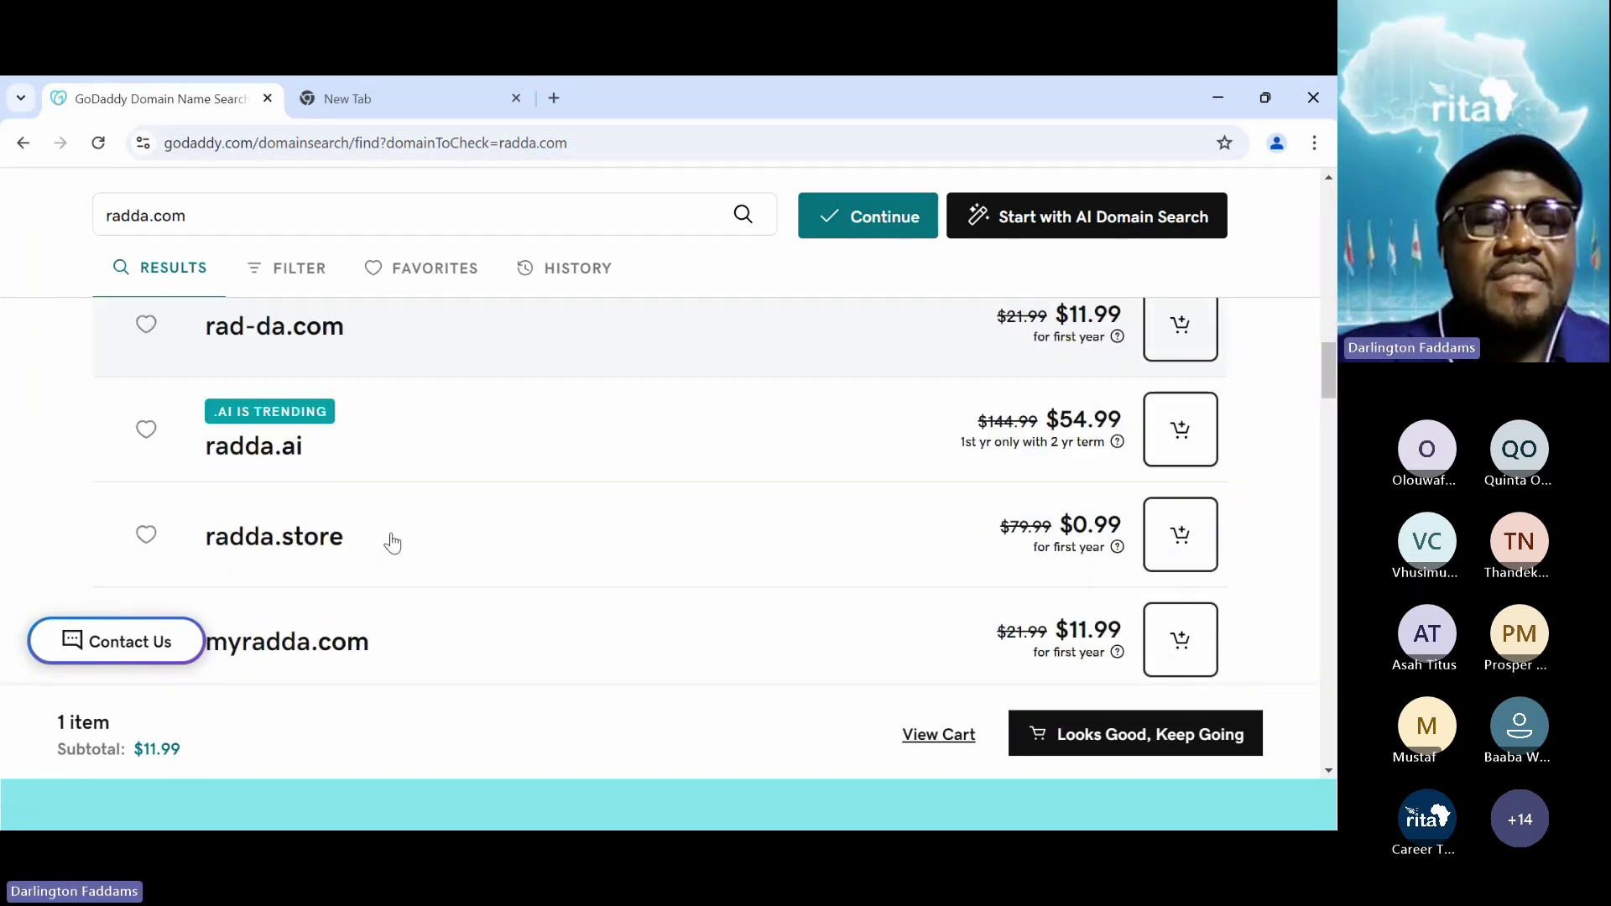
{"action": "scroll", "coordinate": [392, 543], "scroll_direction": "down", "scroll_amount": 2}
{"action": "scroll", "coordinate": [392, 544], "scroll_direction": "down", "scroll_amount": 2}
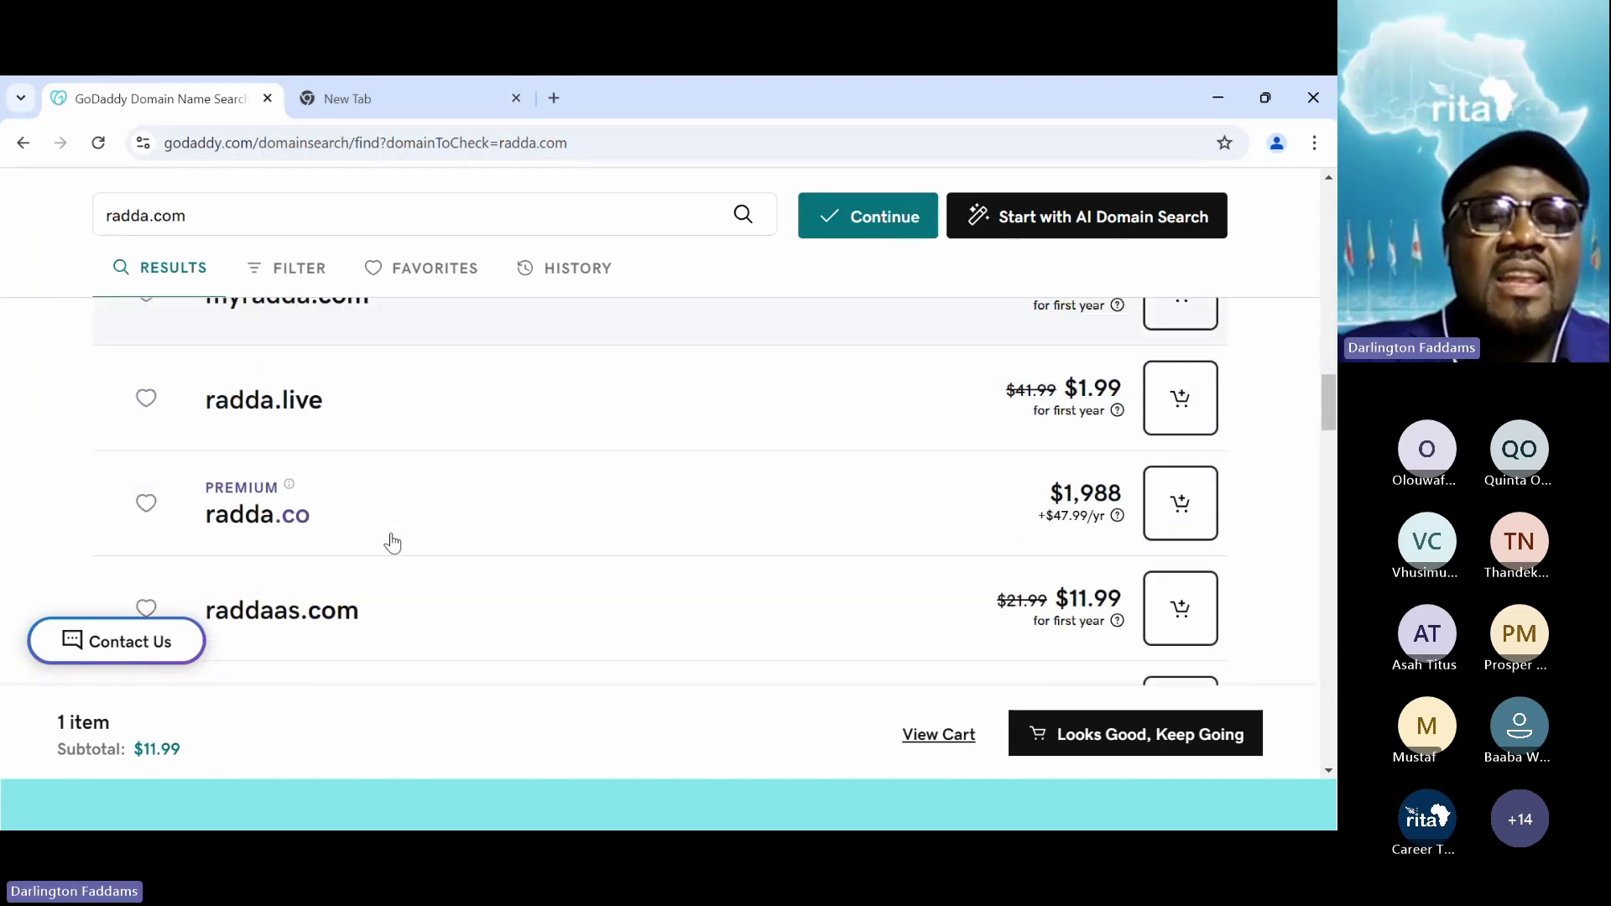
{"action": "scroll", "coordinate": [391, 544], "scroll_direction": "down", "scroll_amount": 2}
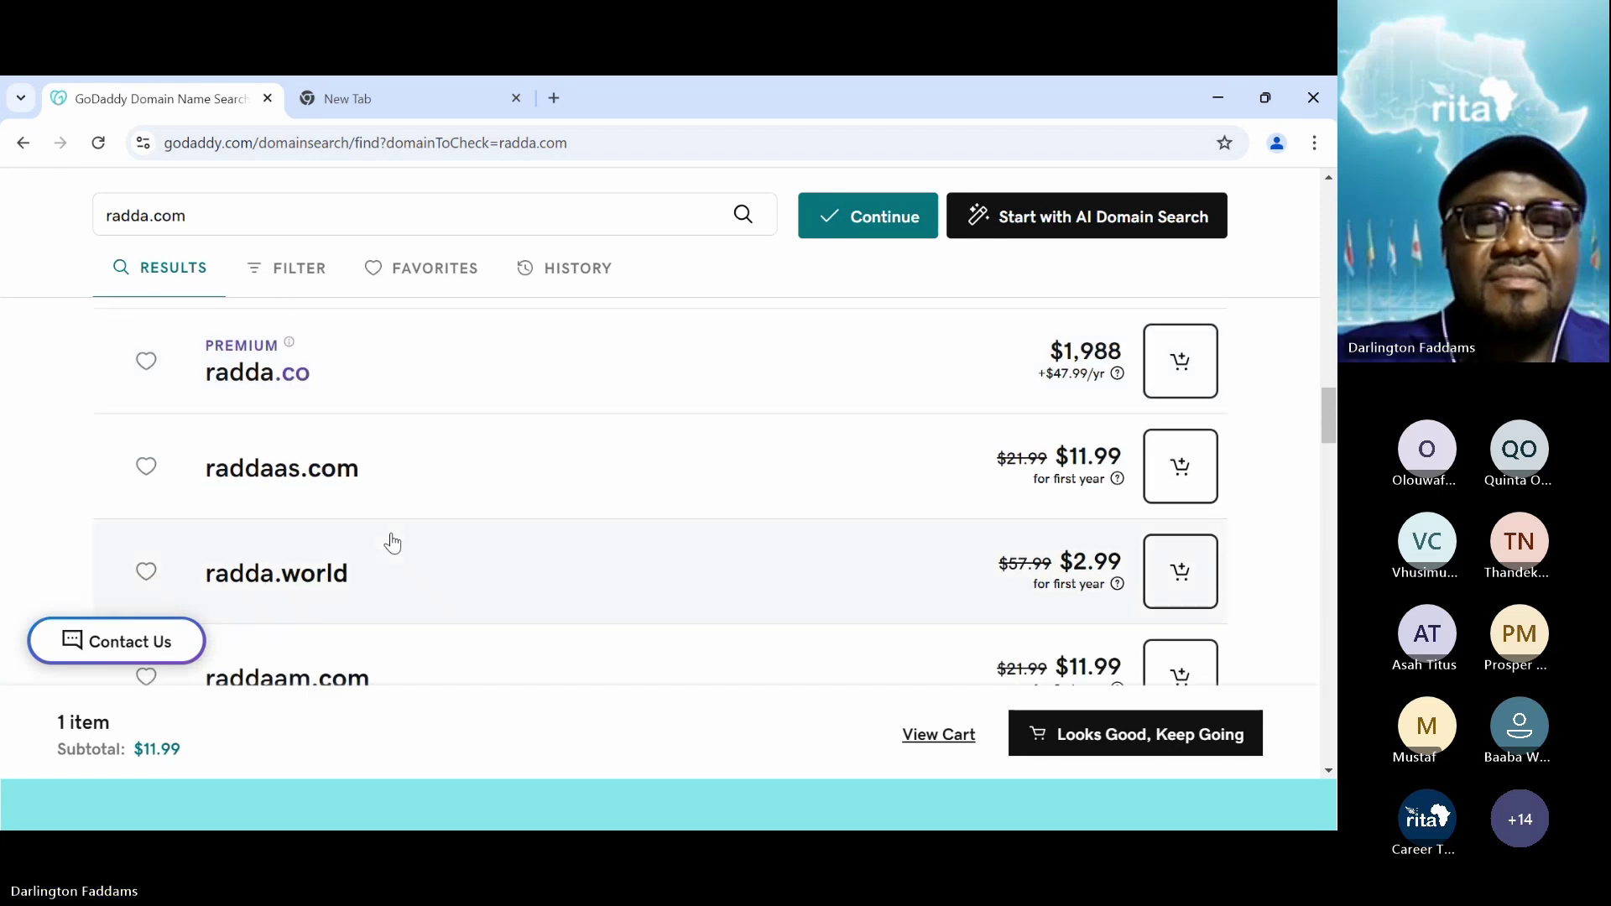
{"action": "scroll", "coordinate": [378, 474], "scroll_direction": "up", "scroll_amount": 1}
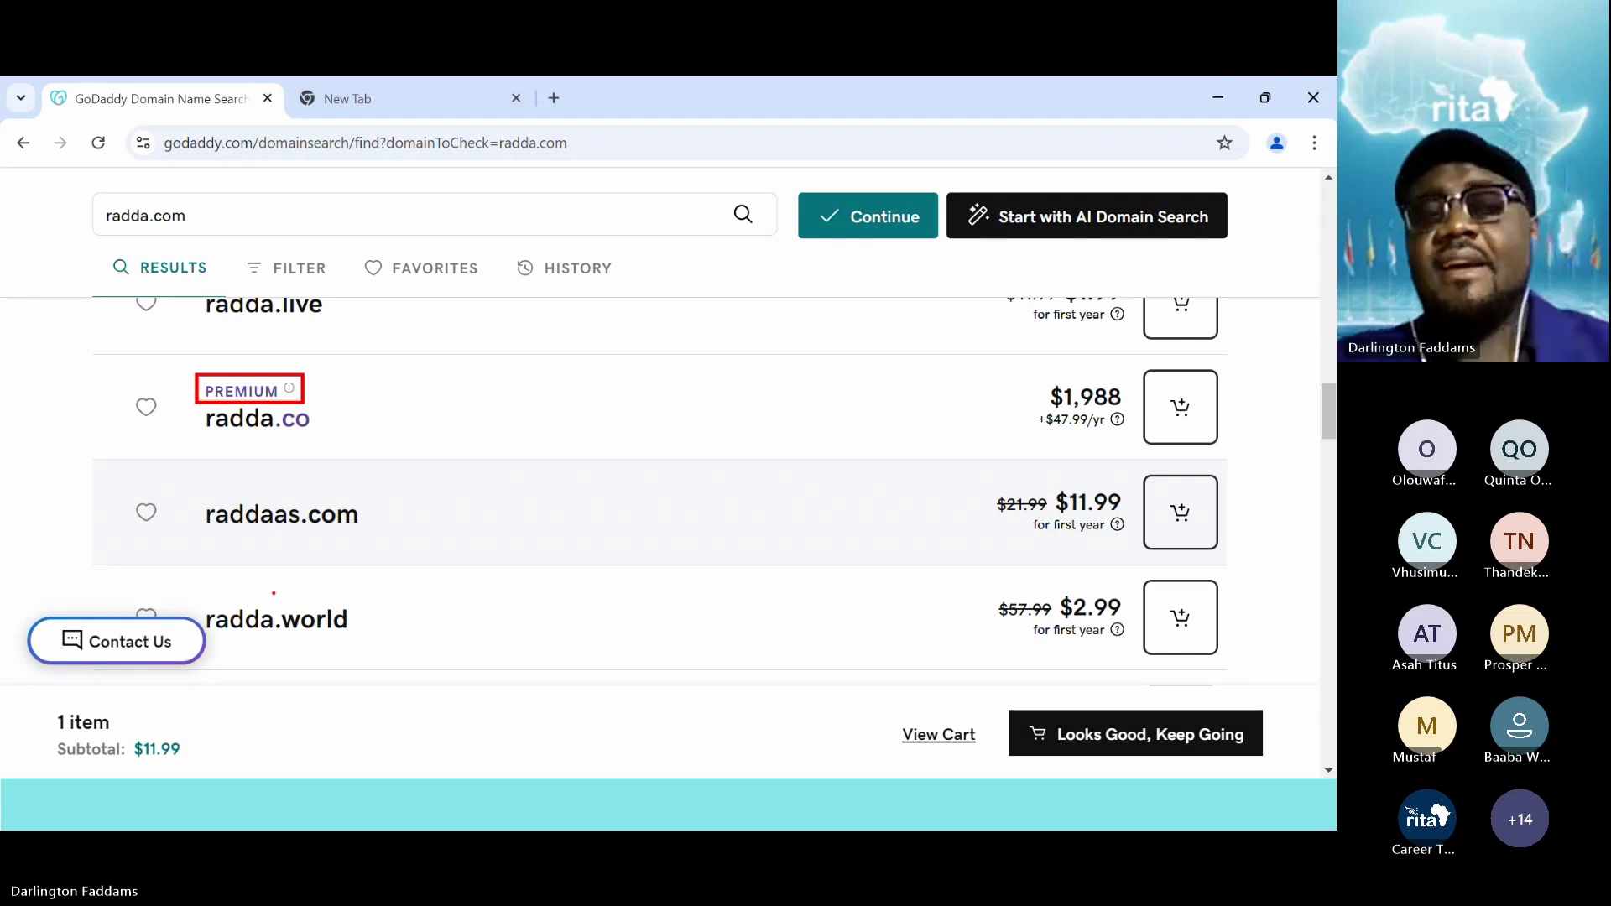
- Search for the domain gevent.org
{"action": "scroll", "coordinate": [570, 466], "scroll_direction": "up", "scroll_amount": 15}
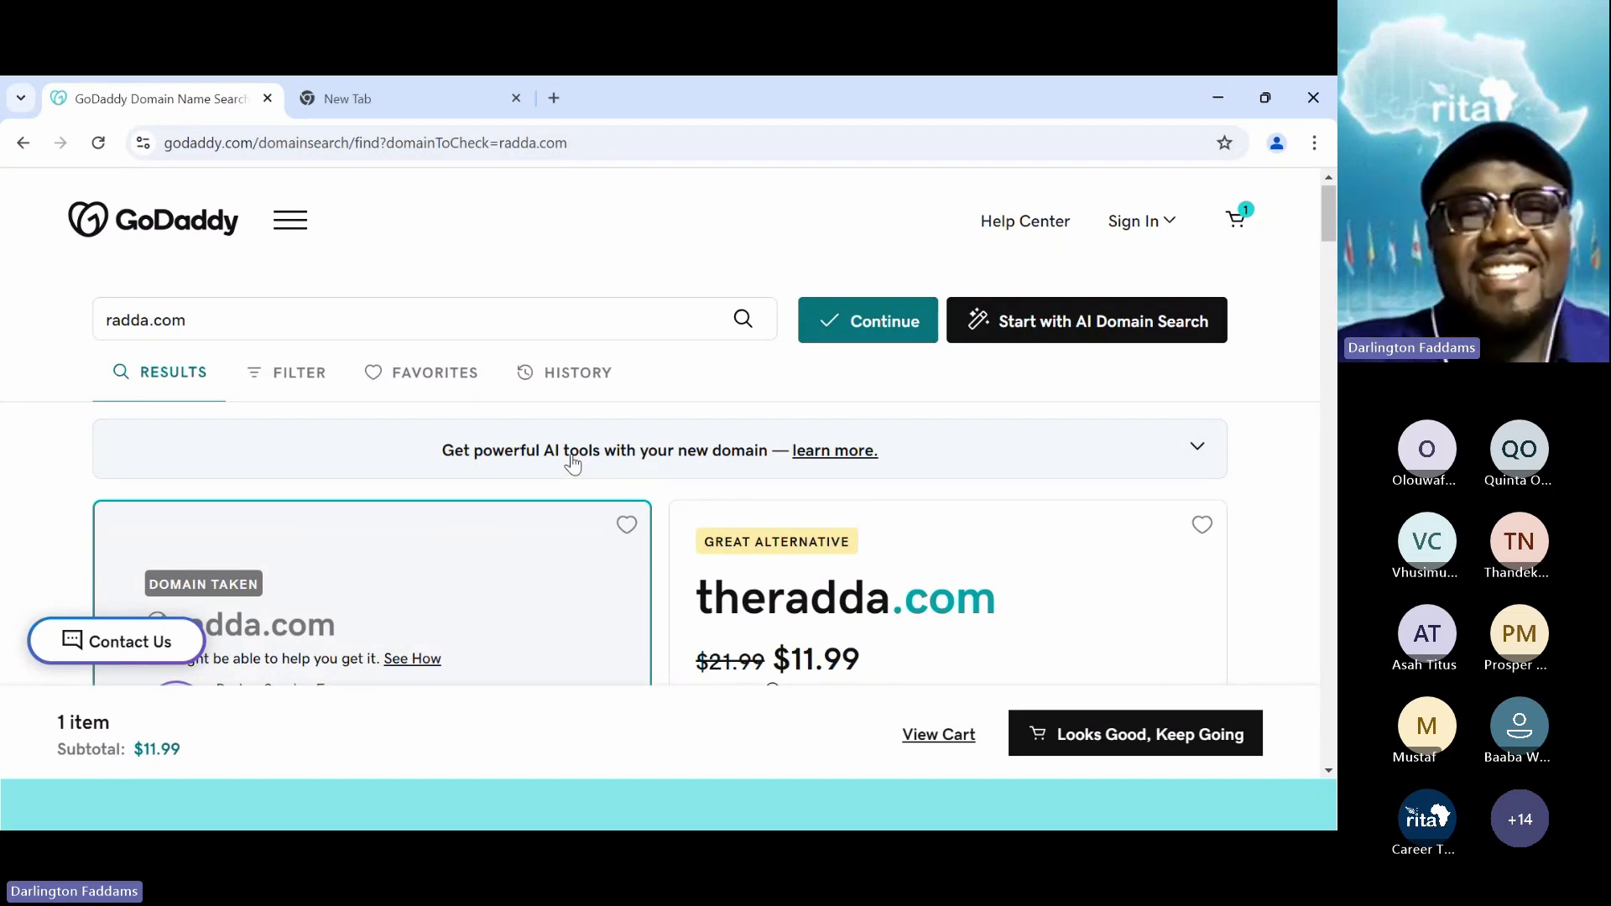
{"action": "triple_click", "coordinate": [328, 321]}
{"action": "type", "text": "gevent"}
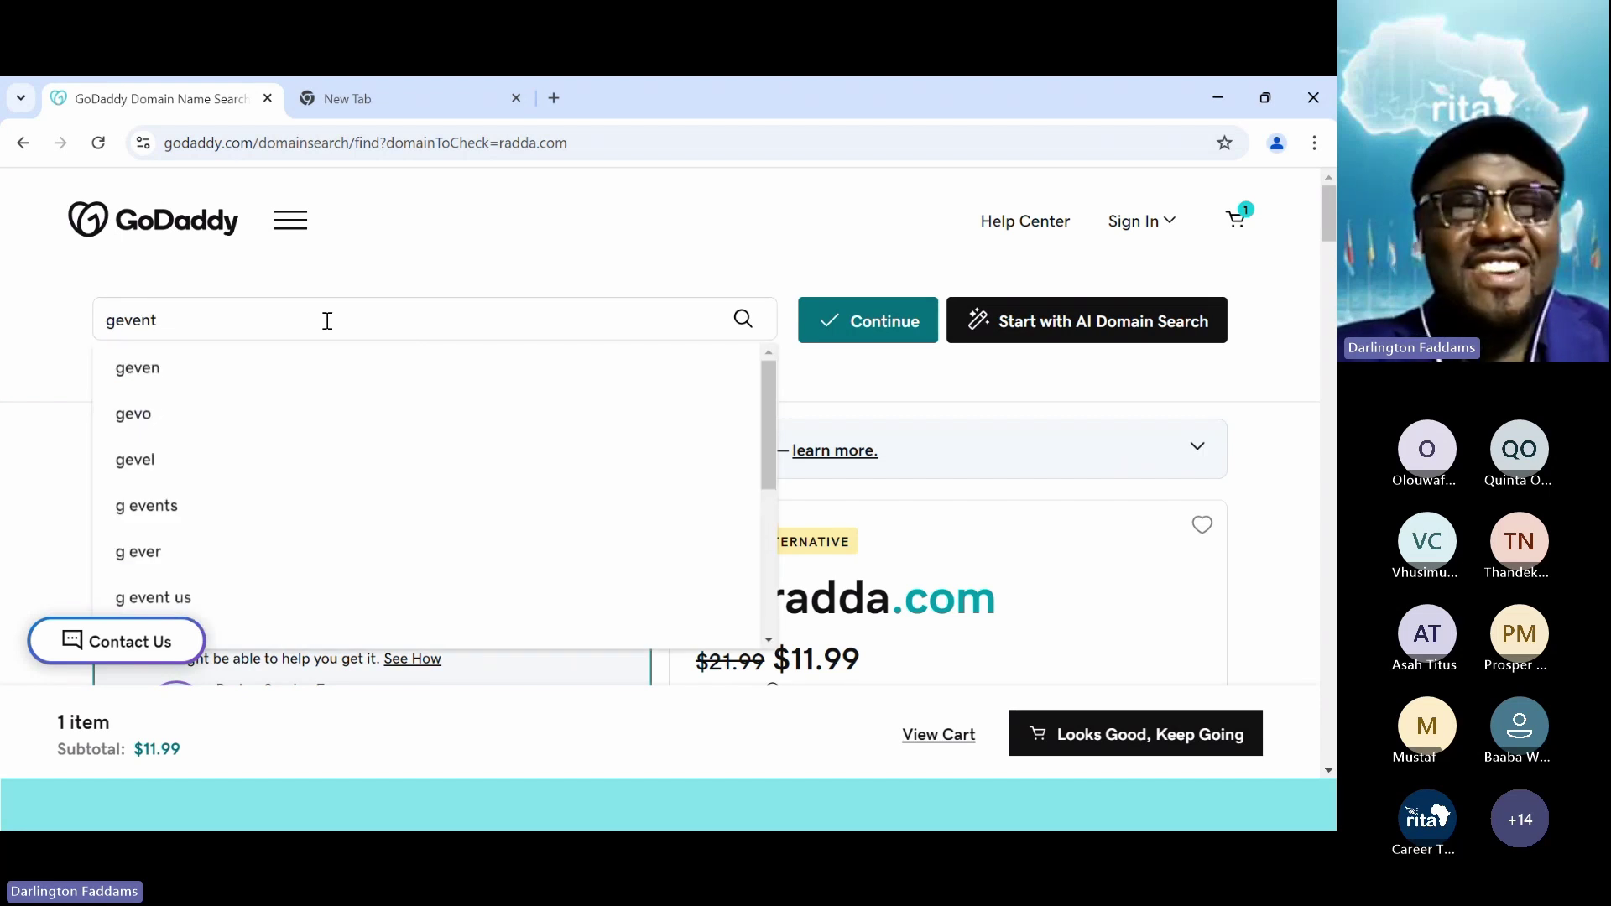
{"action": "type", "text": ".org"}
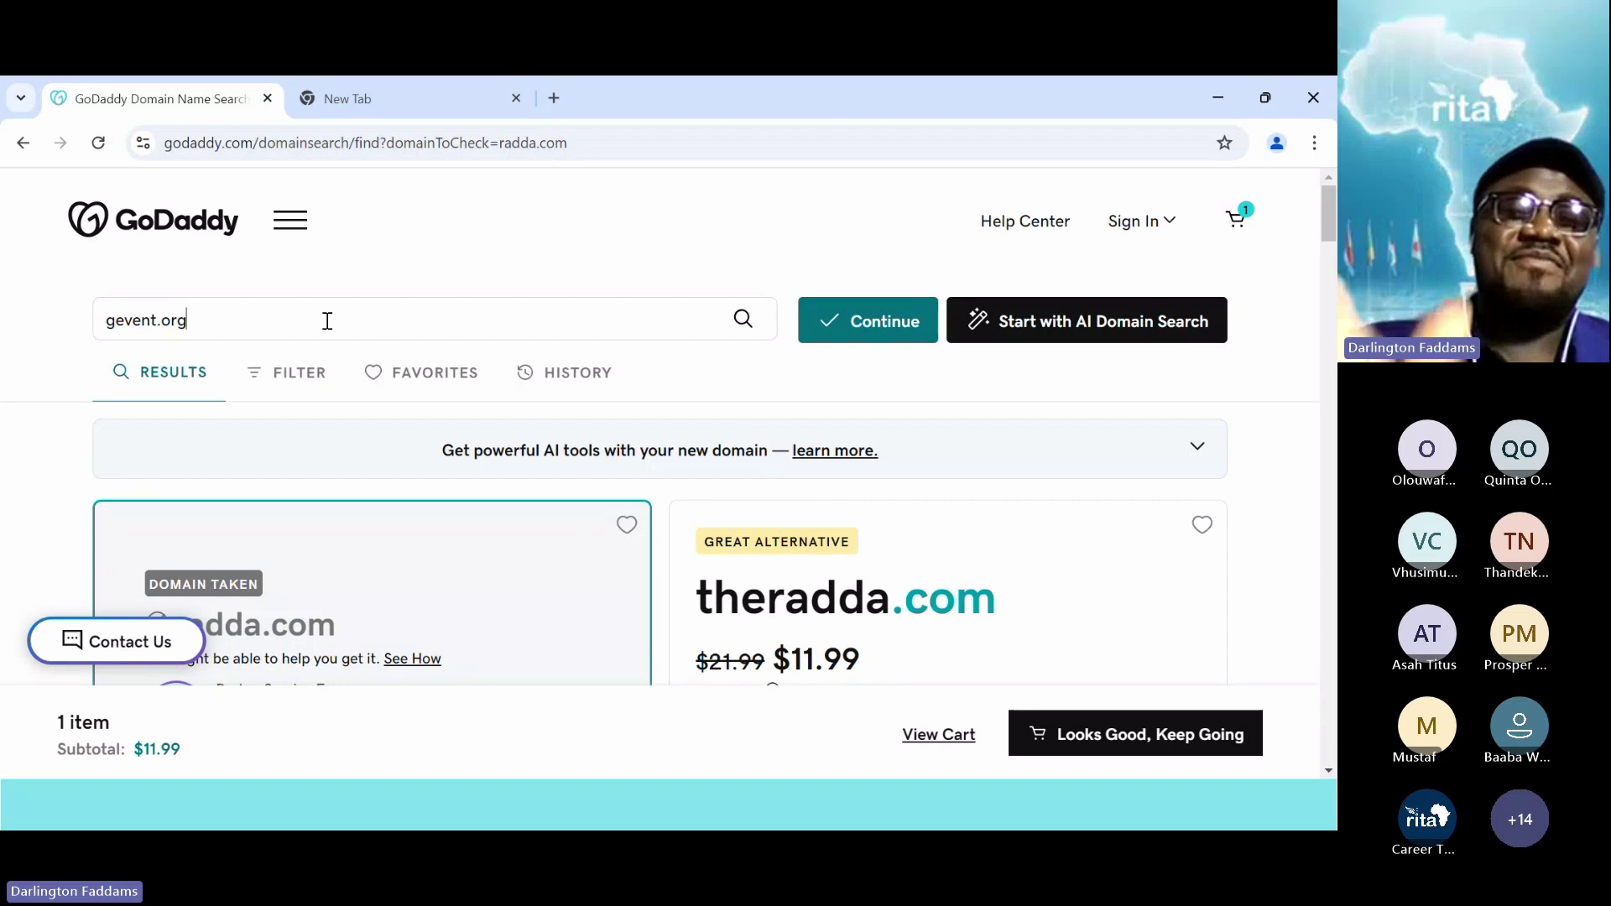
{"action": "key", "text": "Return"}
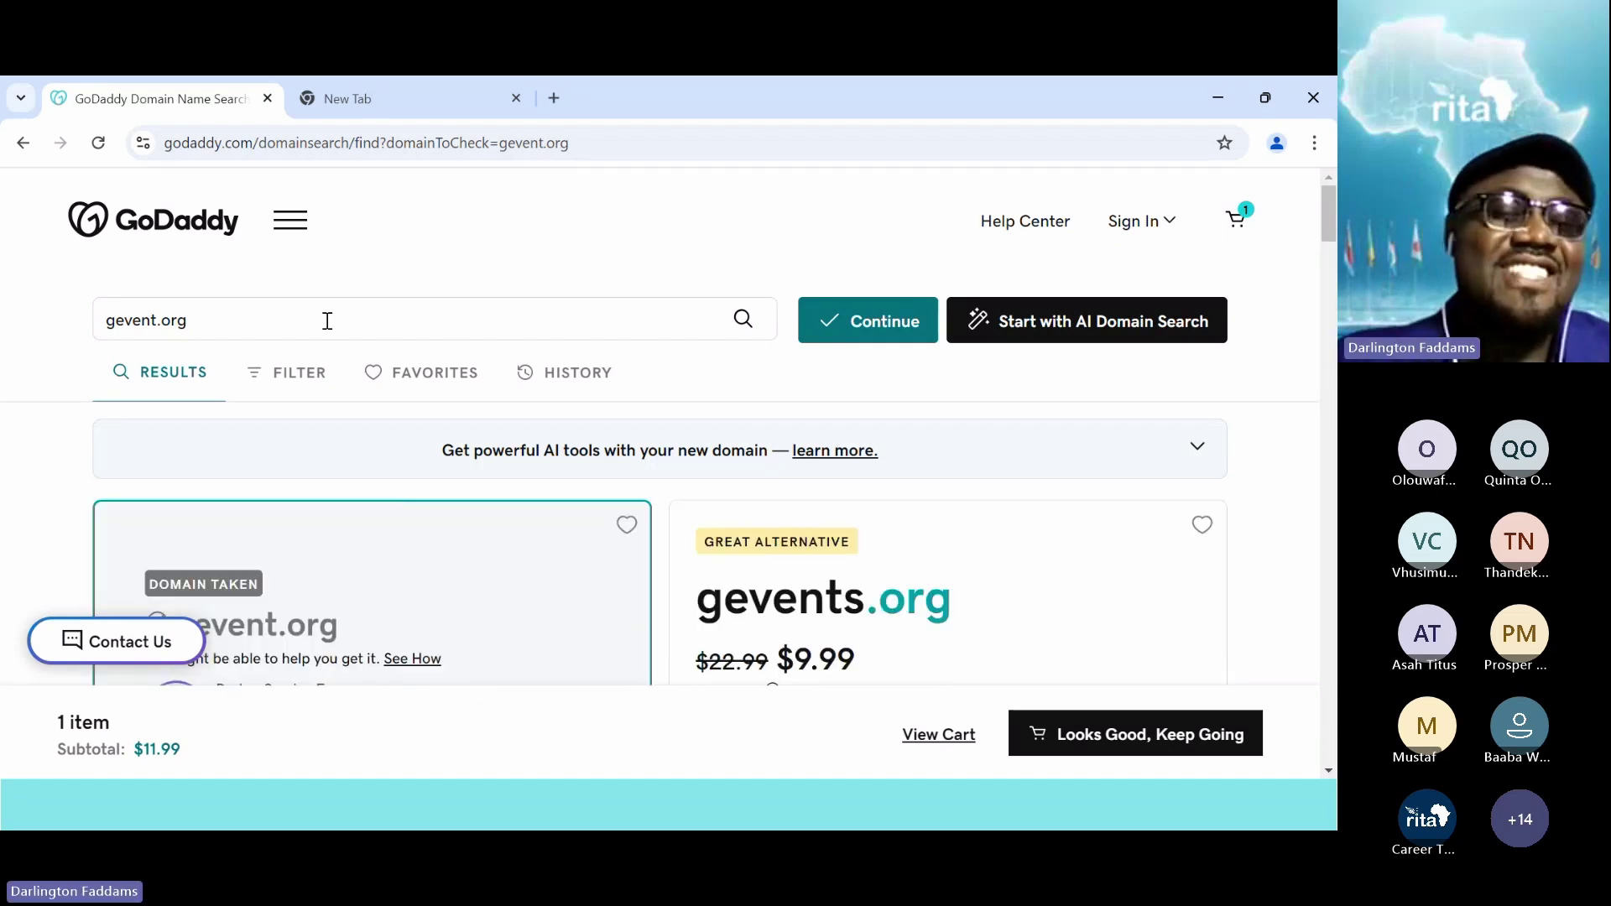
- Review the gevent.org result and highlight the added letter s in the suggested alternative gevents.org
{"action": "scroll", "coordinate": [327, 321], "scroll_direction": "down", "scroll_amount": 2}
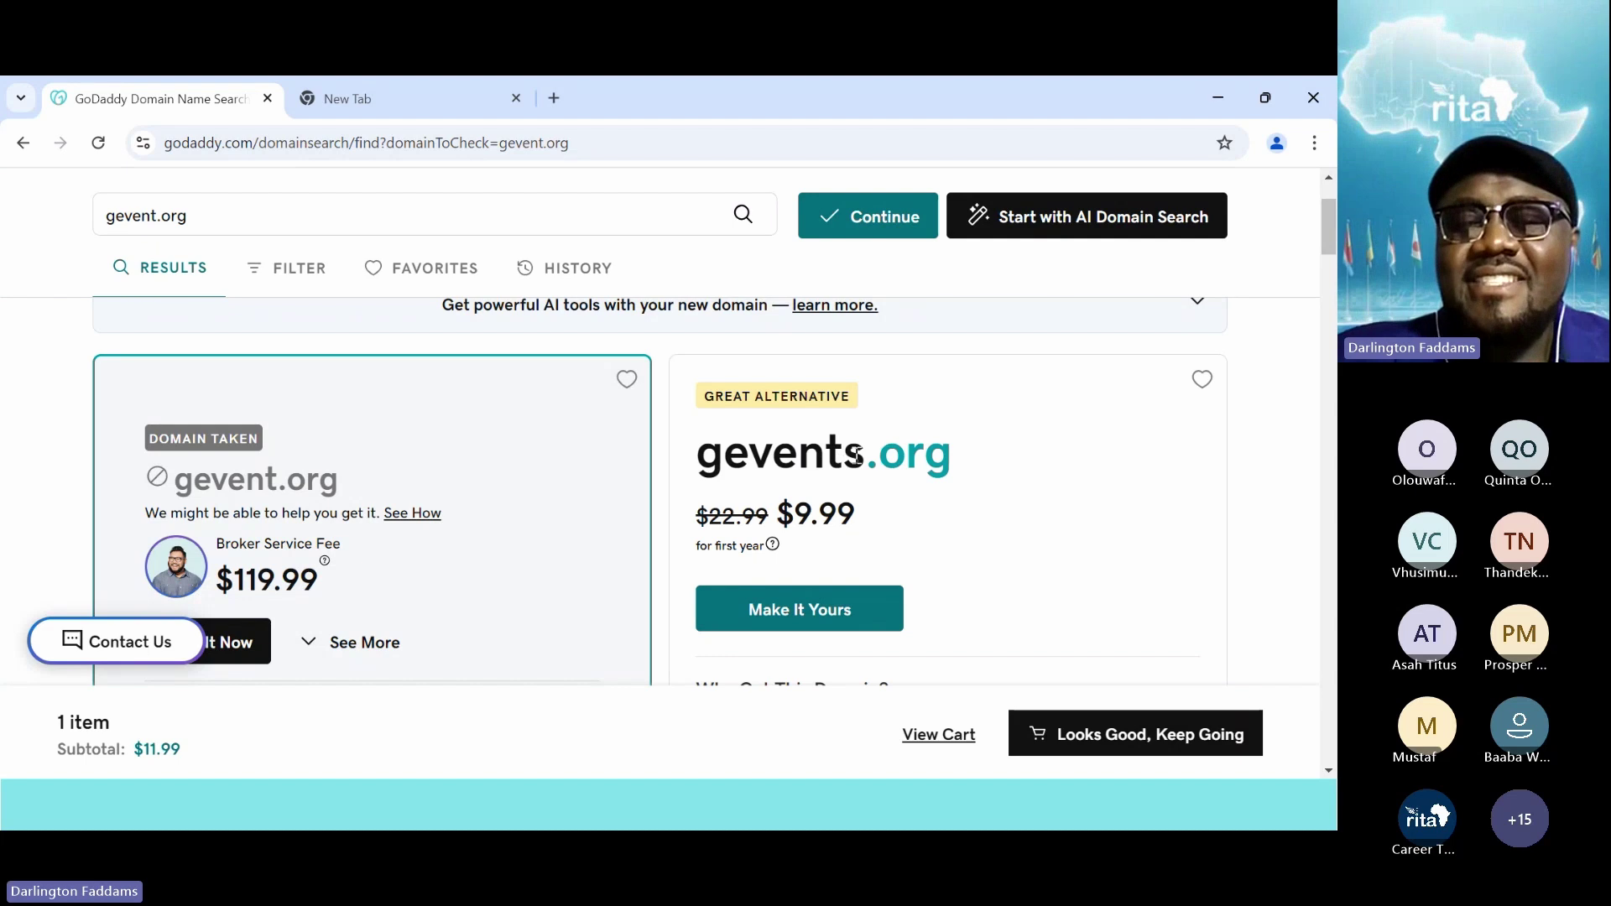
{"action": "left_click_drag", "start_coordinate": [855, 456], "coordinate": [854, 455]}
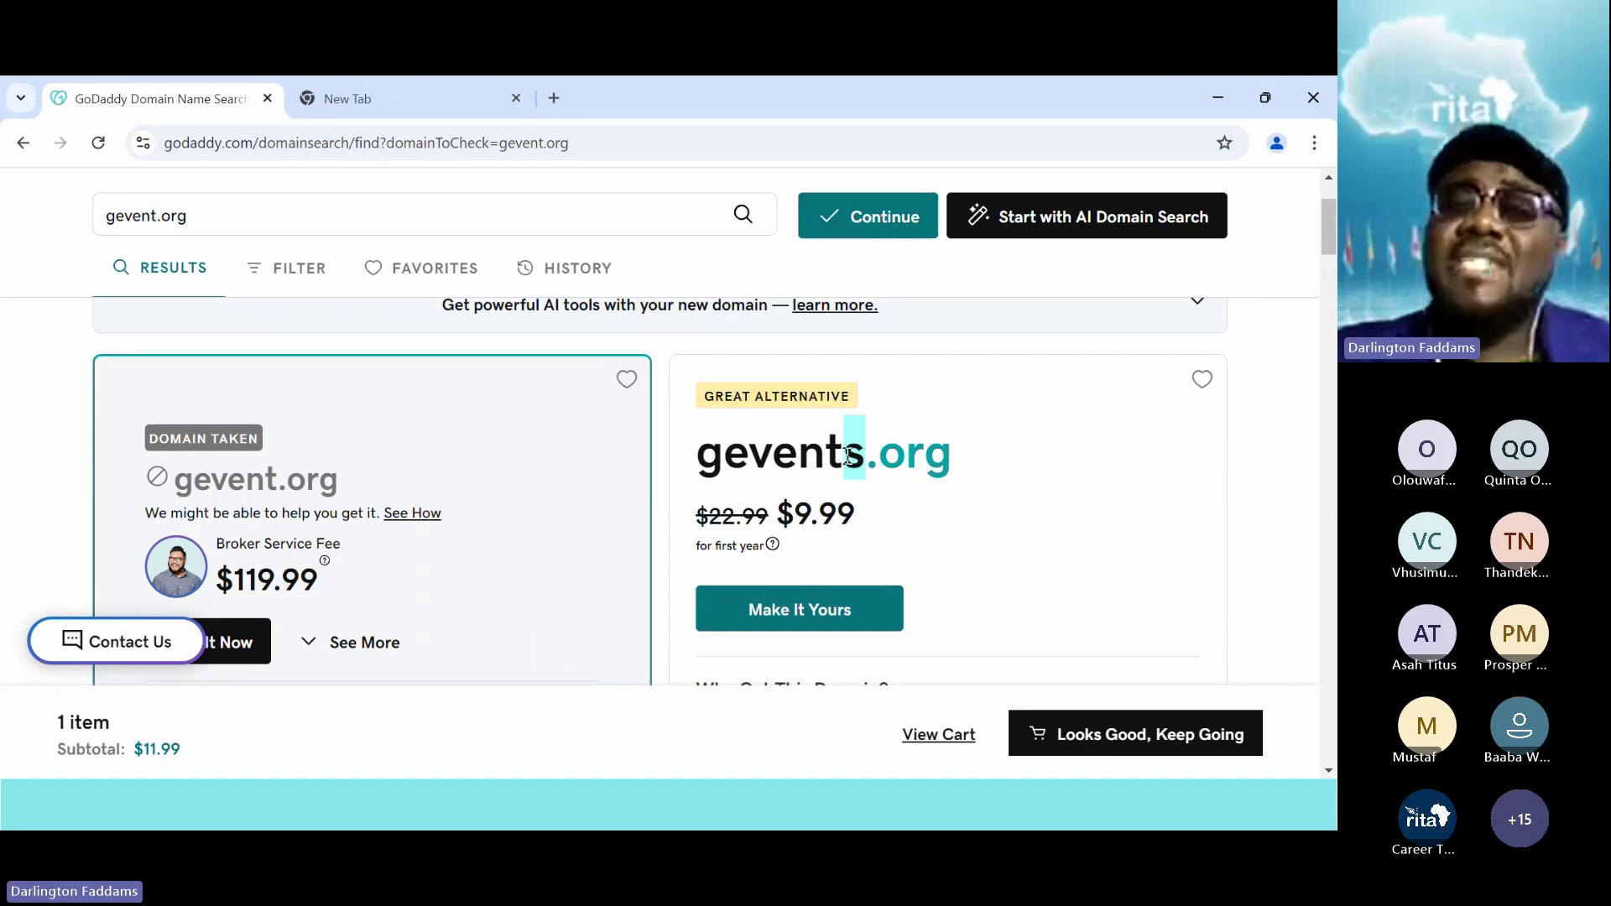
{"action": "scroll", "coordinate": [849, 455], "scroll_direction": "down", "scroll_amount": 1}
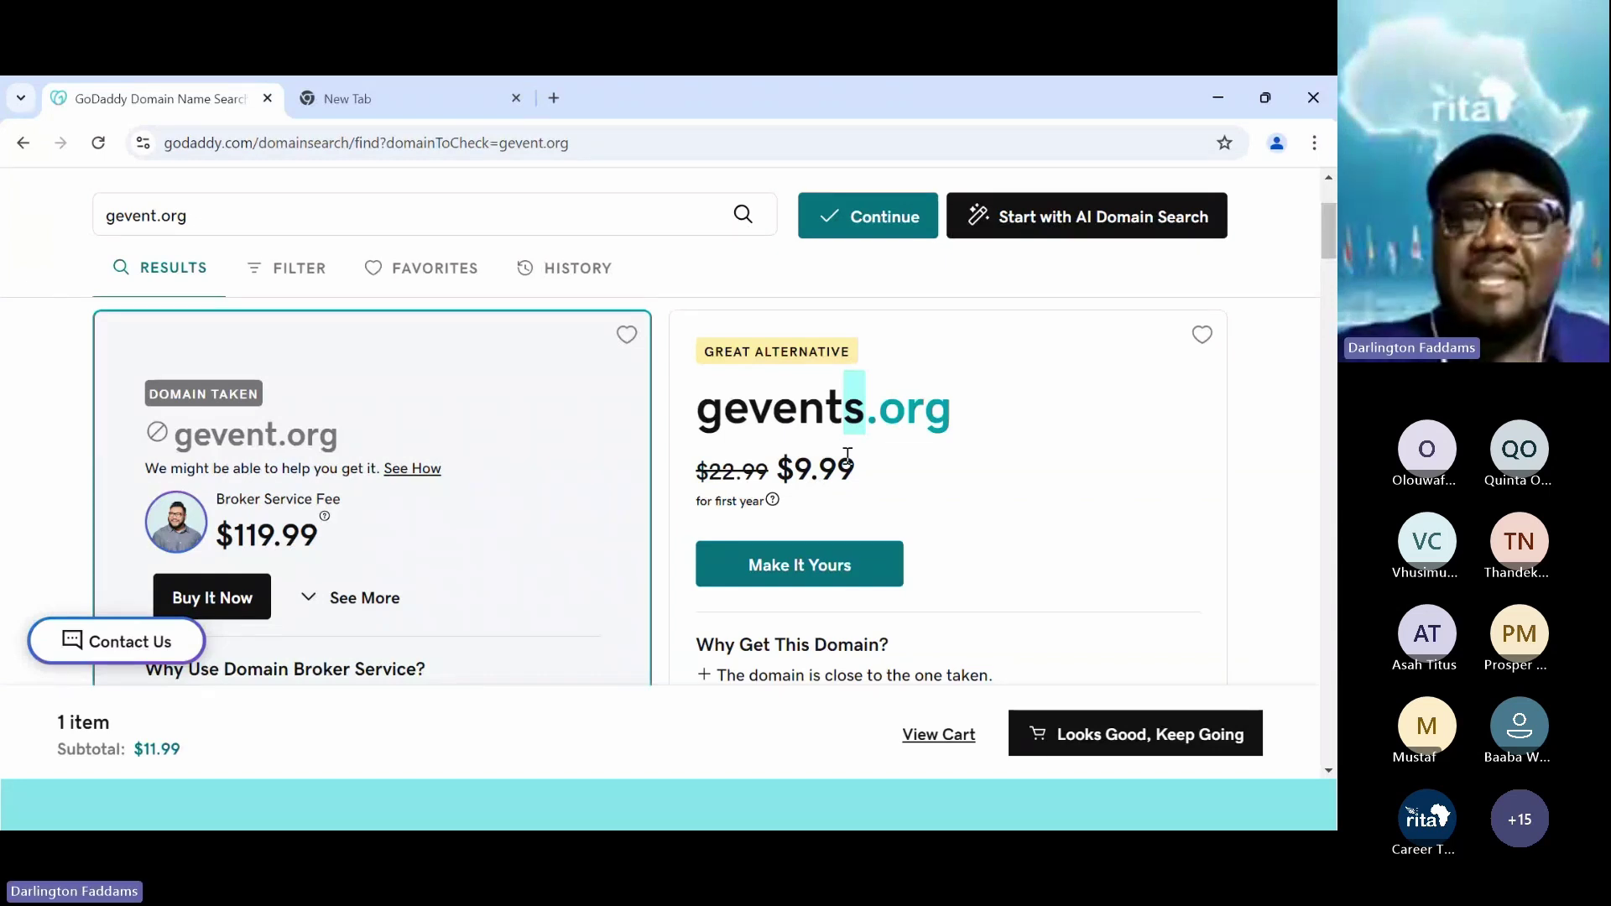
{"action": "left_click", "coordinate": [847, 458]}
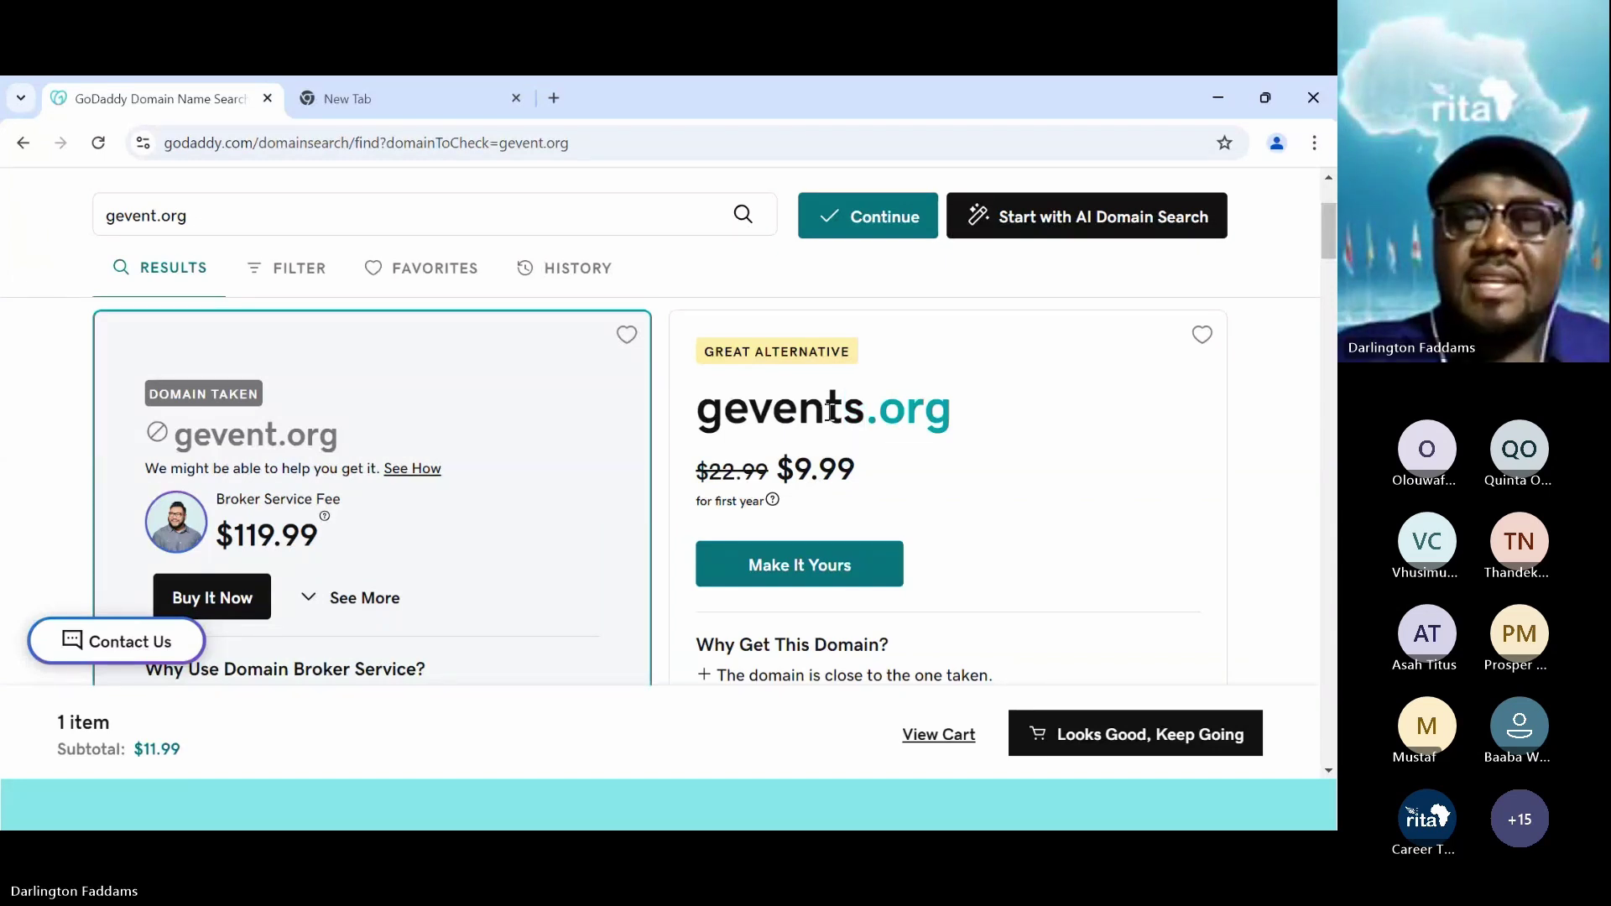
{"action": "double_click", "coordinate": [829, 411]}
{"action": "left_click", "coordinate": [829, 411]}
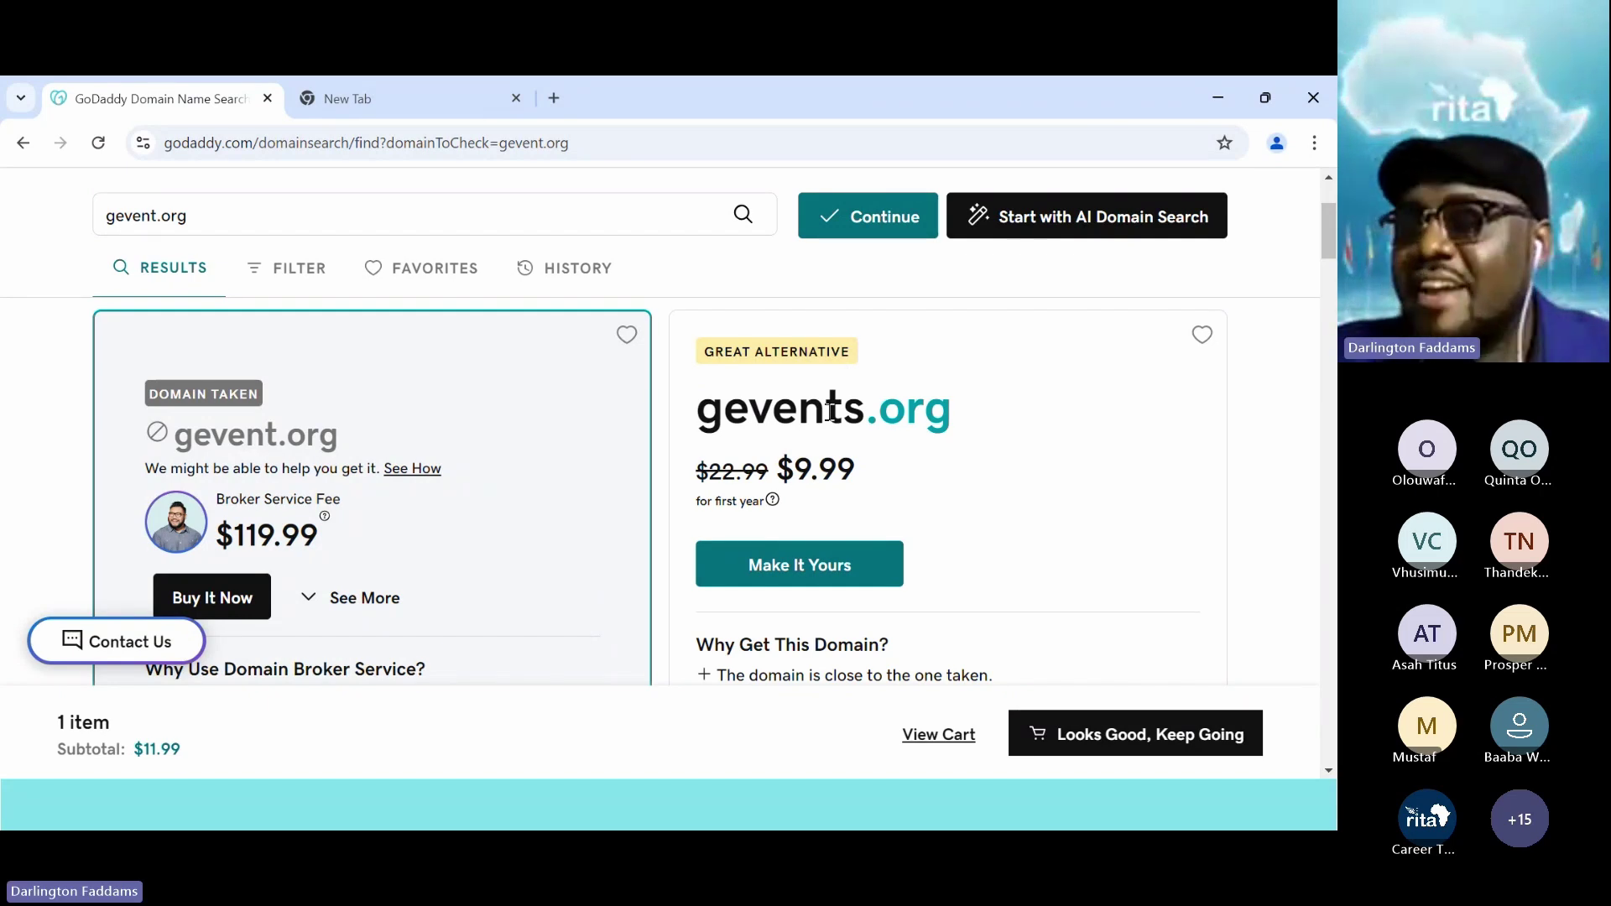
- Search for the domain vonnysante.com
{"action": "scroll", "coordinate": [830, 410], "scroll_direction": "up", "scroll_amount": 2}
{"action": "left_click", "coordinate": [471, 327]}
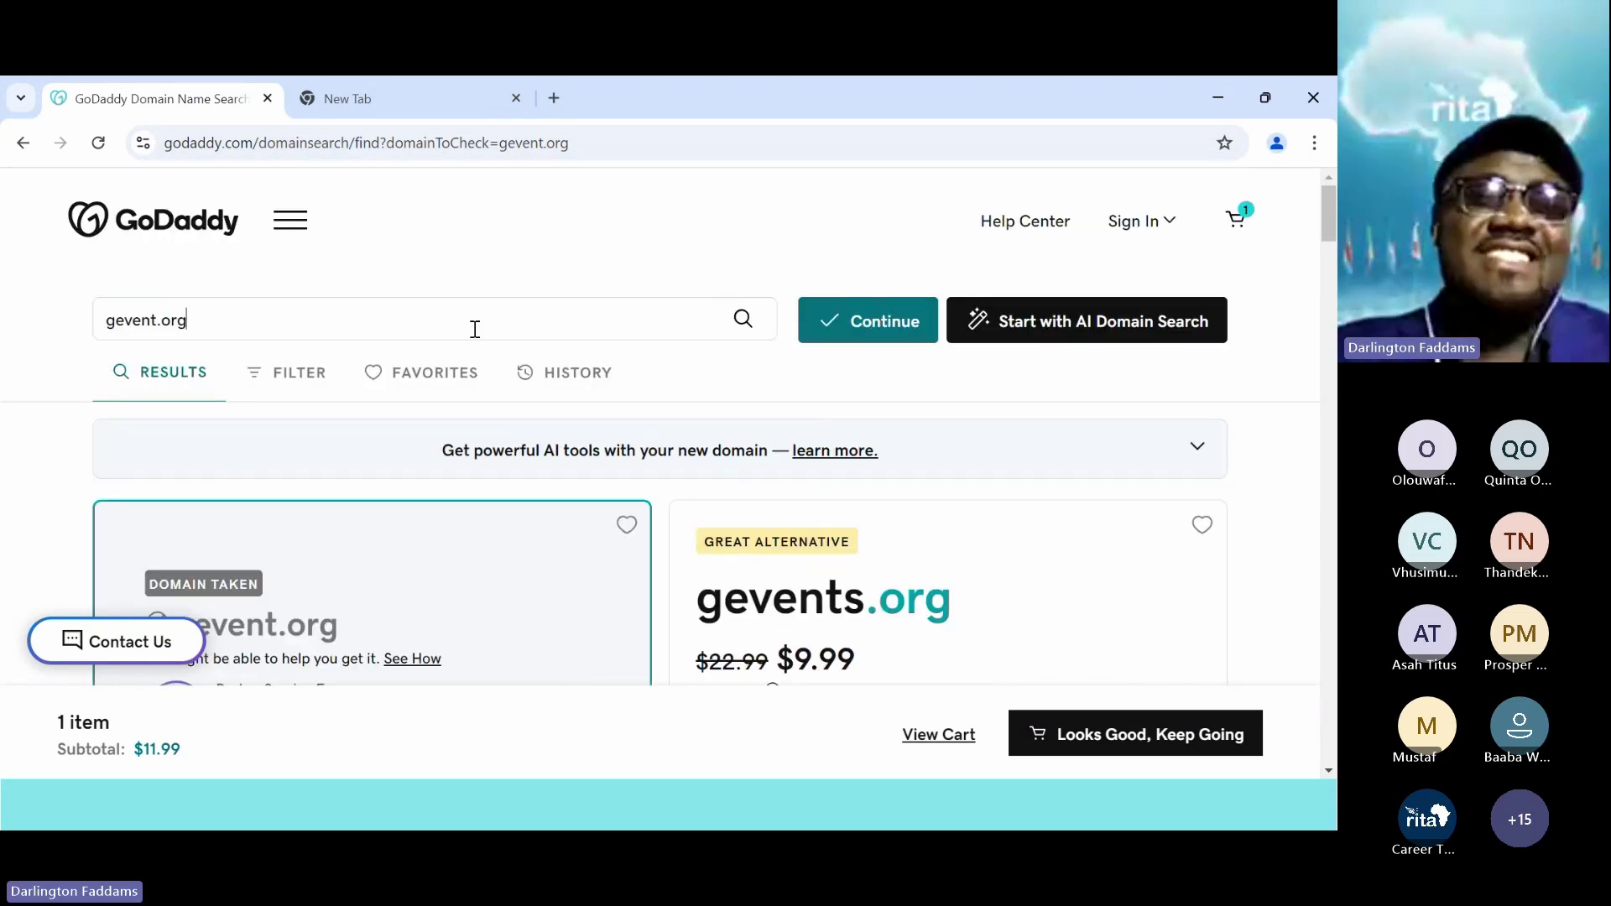
{"action": "key", "text": "ctrl+a"}
{"action": "type", "text": "vo"}
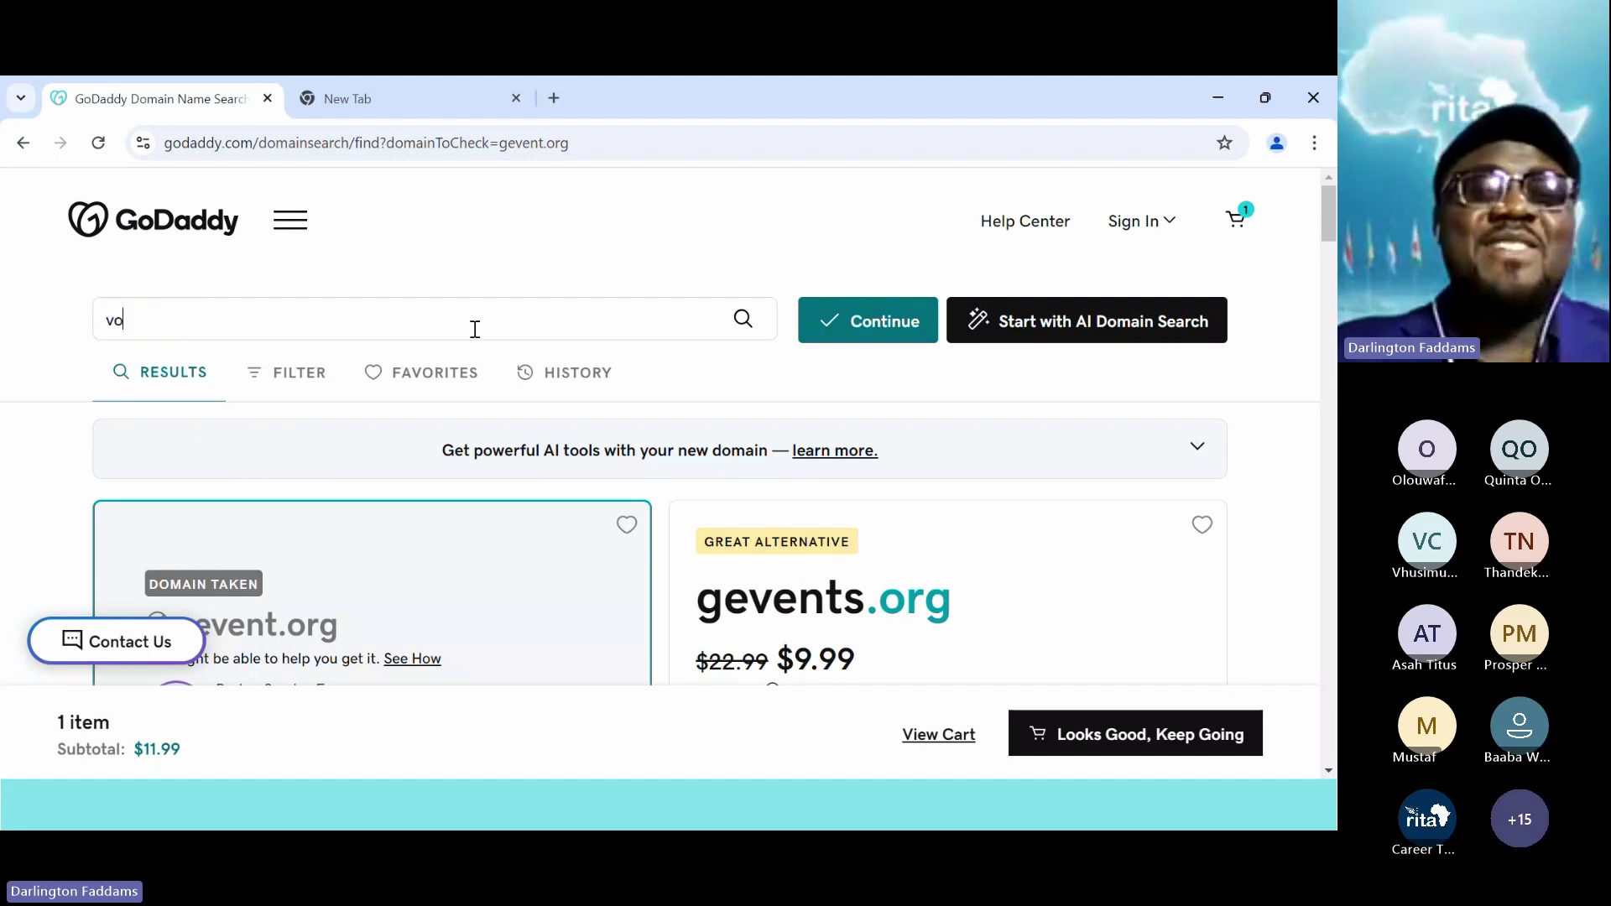
{"action": "type", "text": "nnysa"}
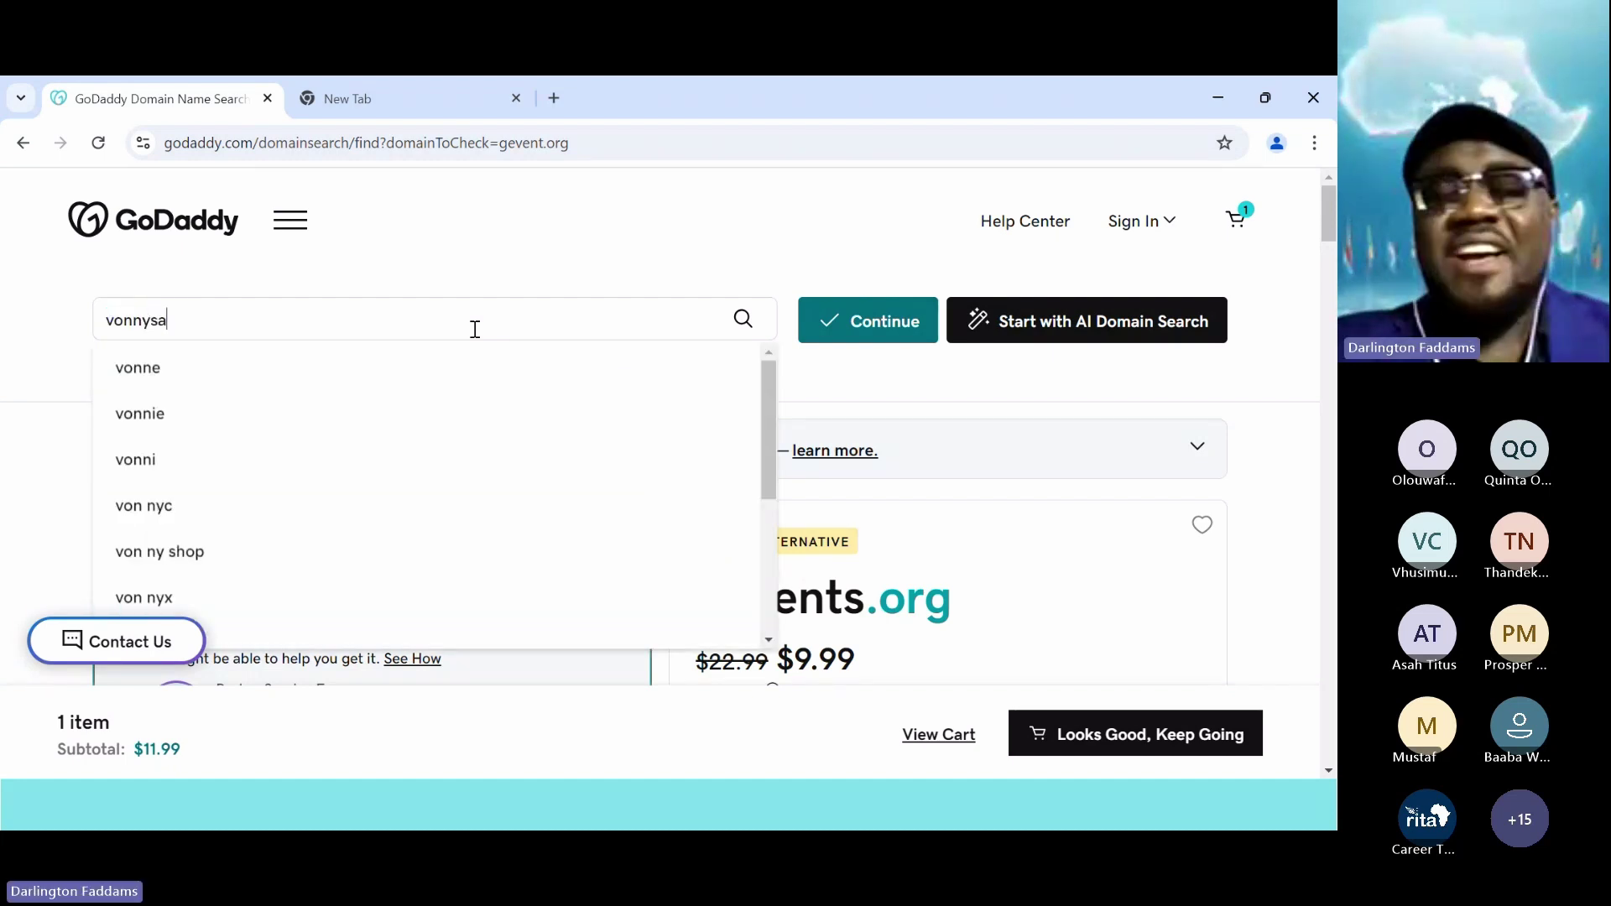
{"action": "type", "text": "nte.com"}
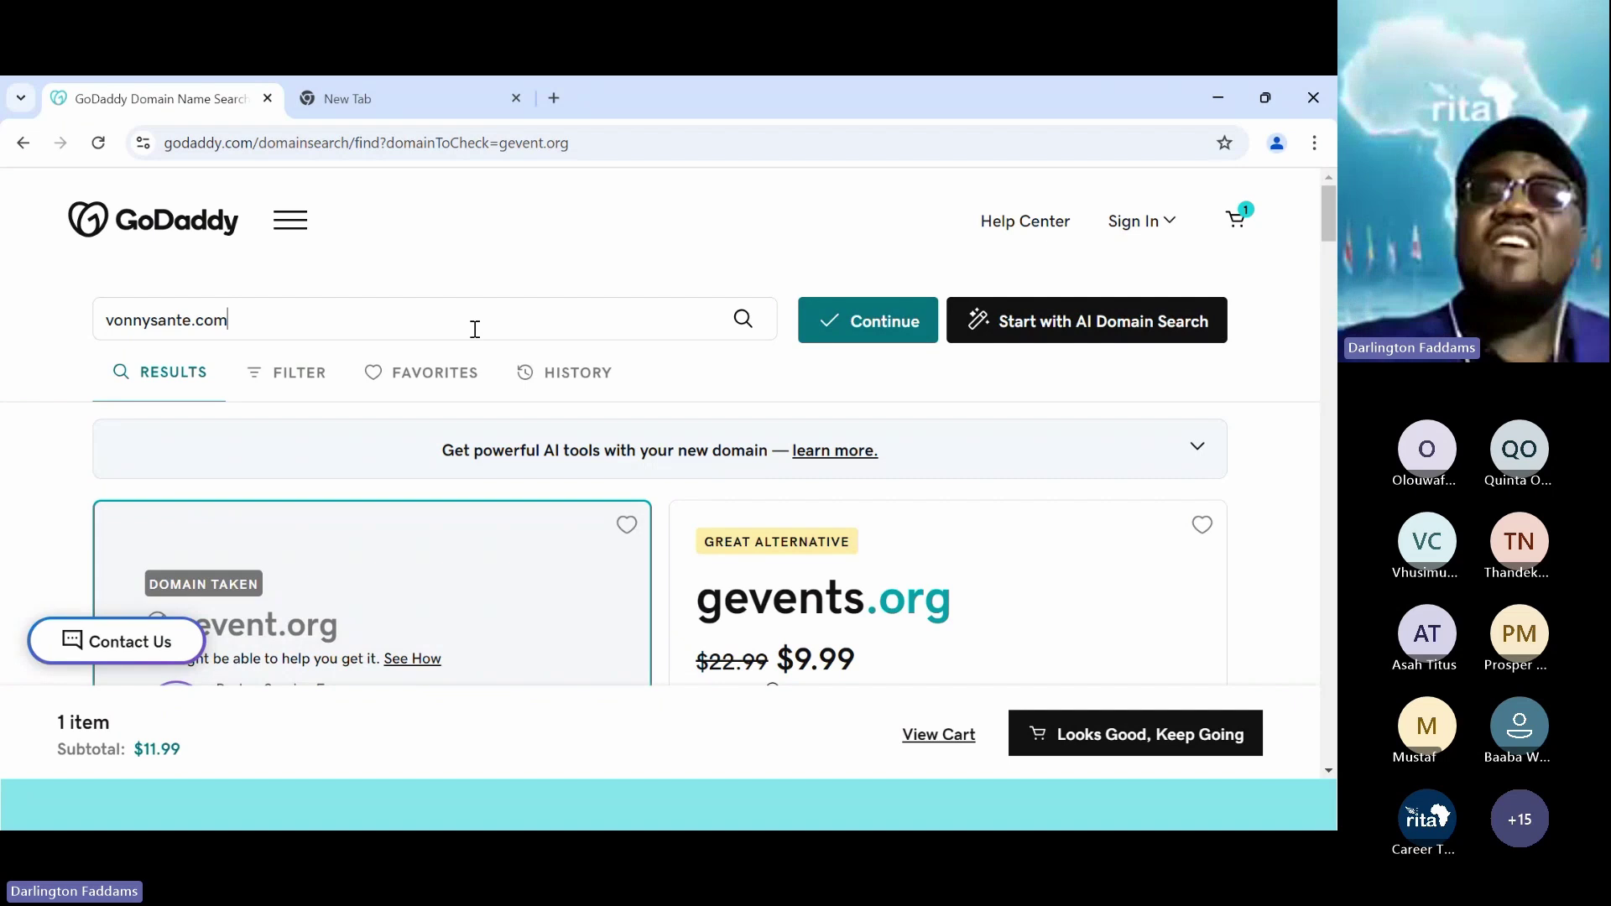
{"action": "key", "text": "Return"}
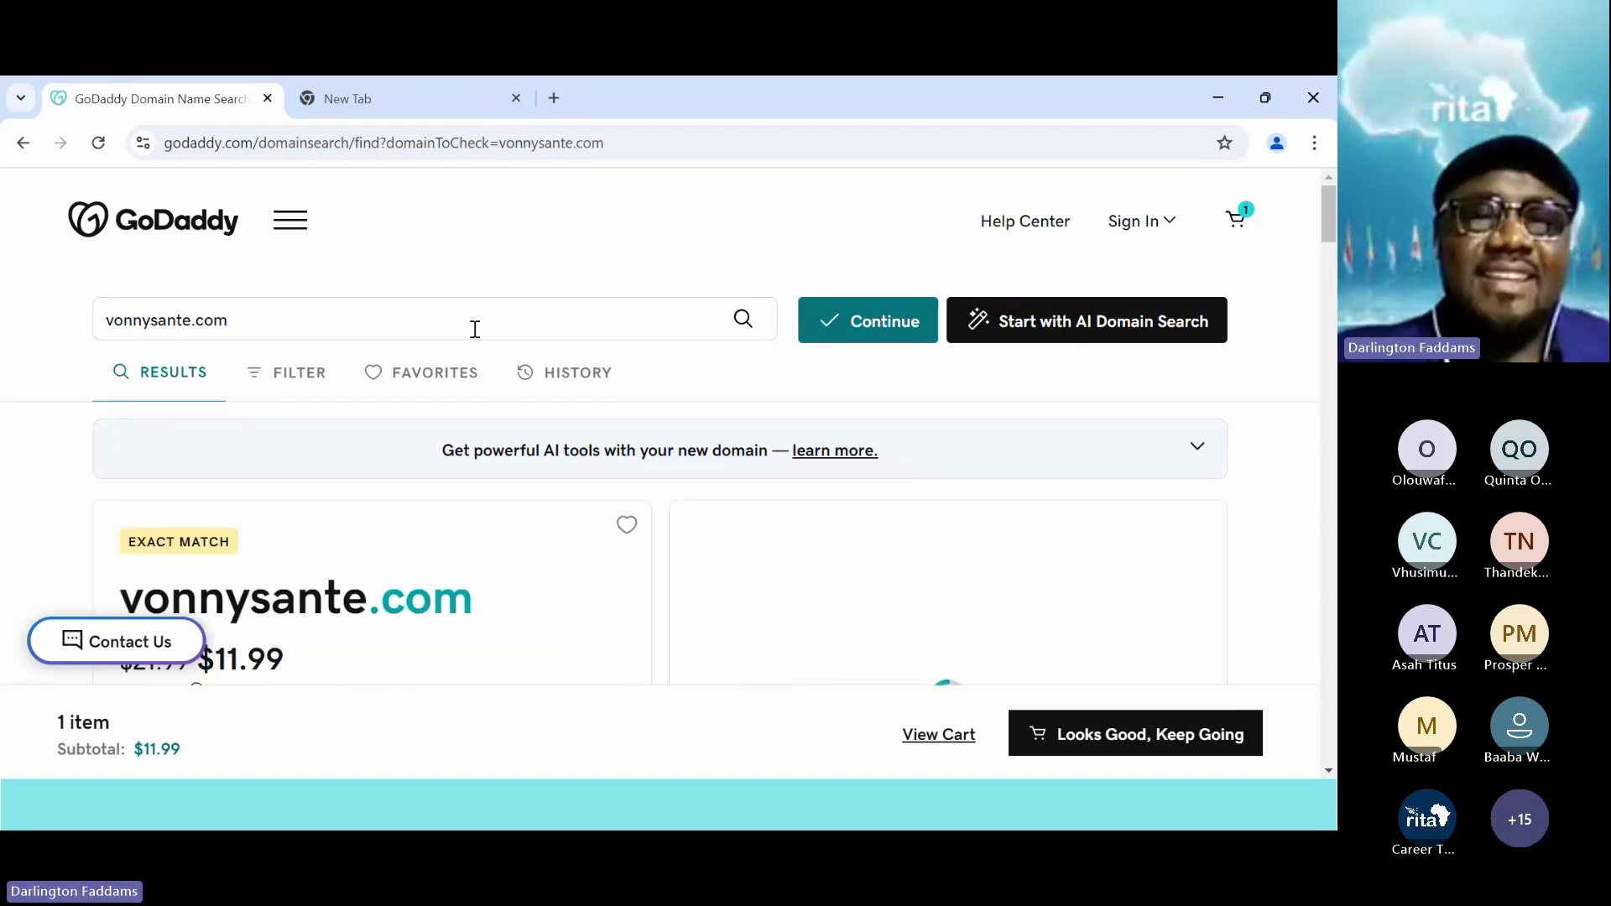
- Mark the vonnysante.com result and its Exact Match label with red ticks, and clear the marks
{"action": "scroll", "coordinate": [475, 329], "scroll_direction": "down", "scroll_amount": 2}
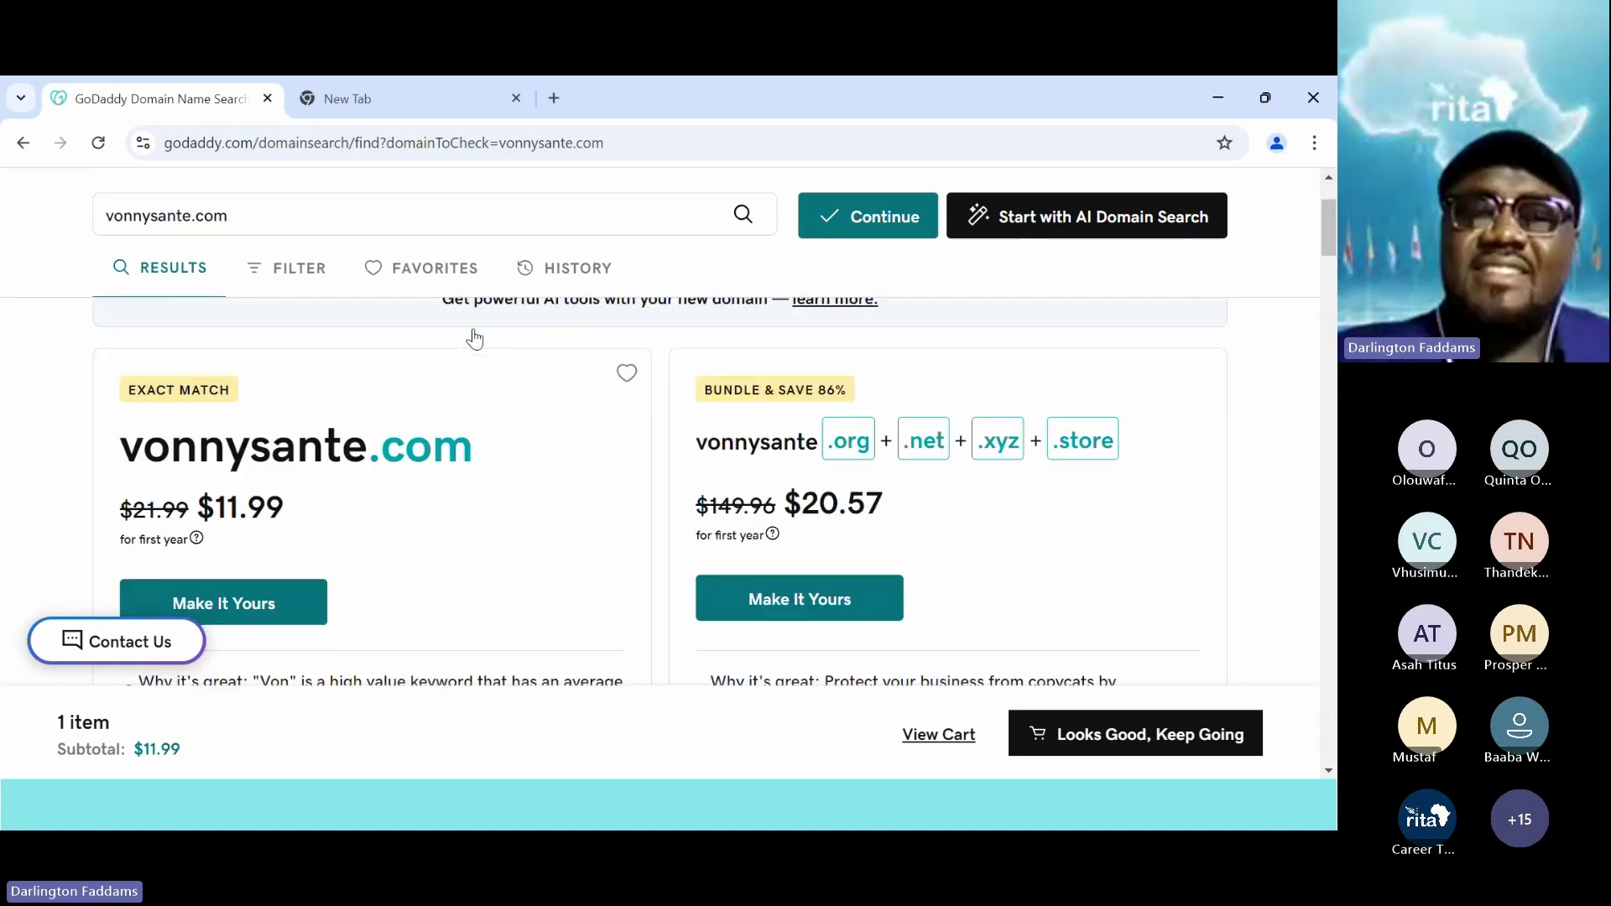
{"action": "scroll", "coordinate": [475, 338], "scroll_direction": "down", "scroll_amount": 1}
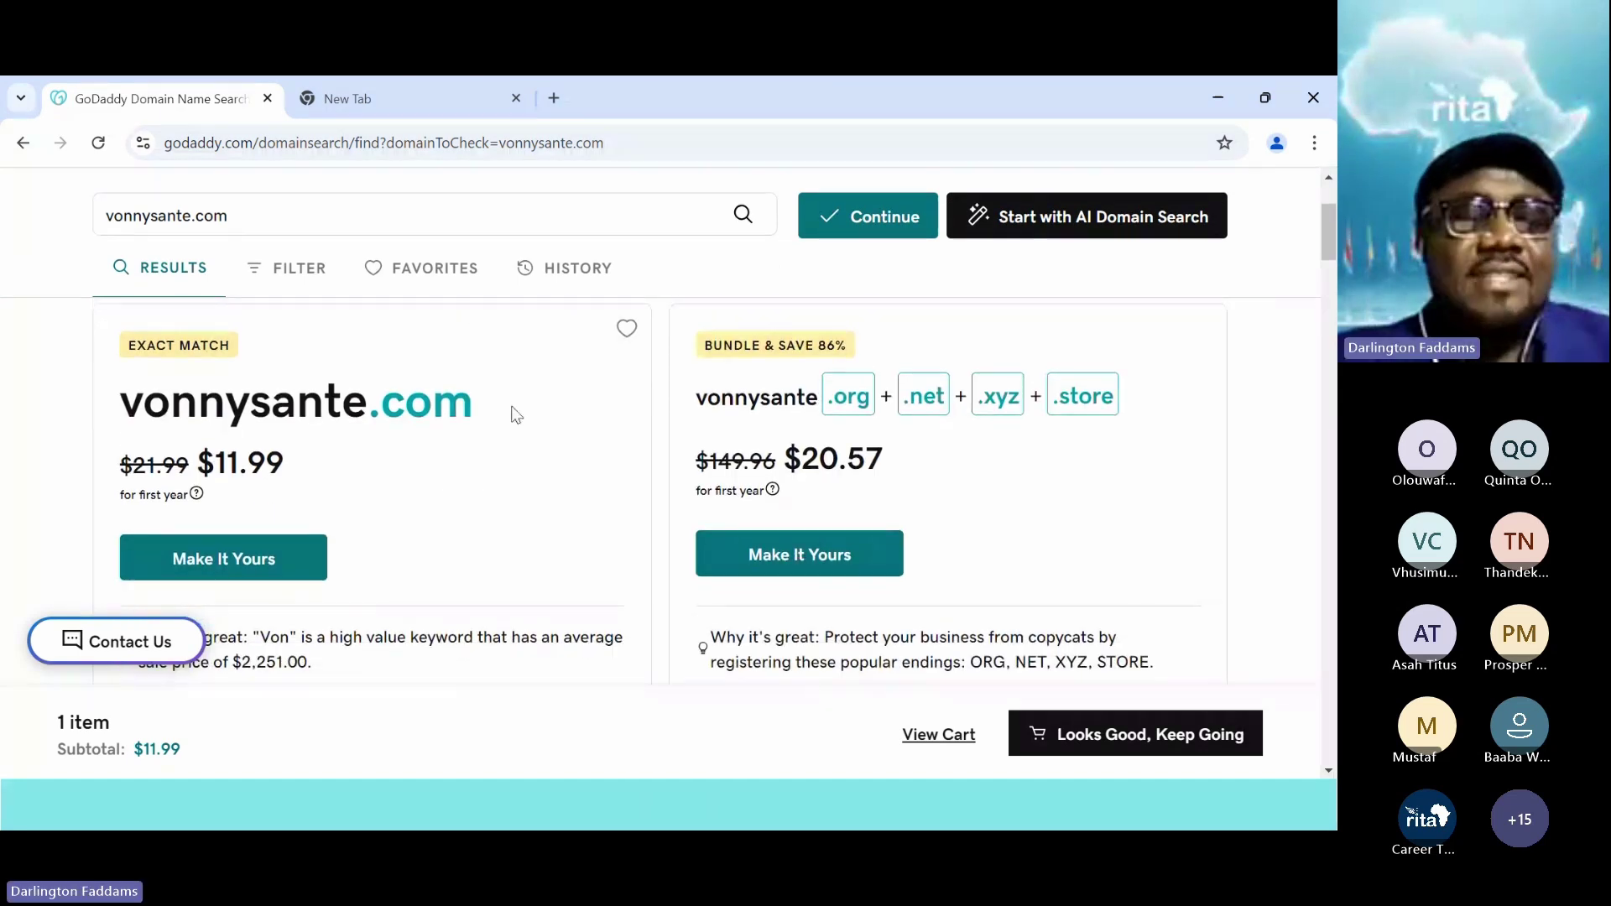
{"action": "mouse_move", "coordinate": [488, 414]}
{"action": "left_mouse_down"}
{"action": "mouse_move", "coordinate": [553, 417]}
{"action": "mouse_move", "coordinate": [589, 355]}
{"action": "left_mouse_up"}
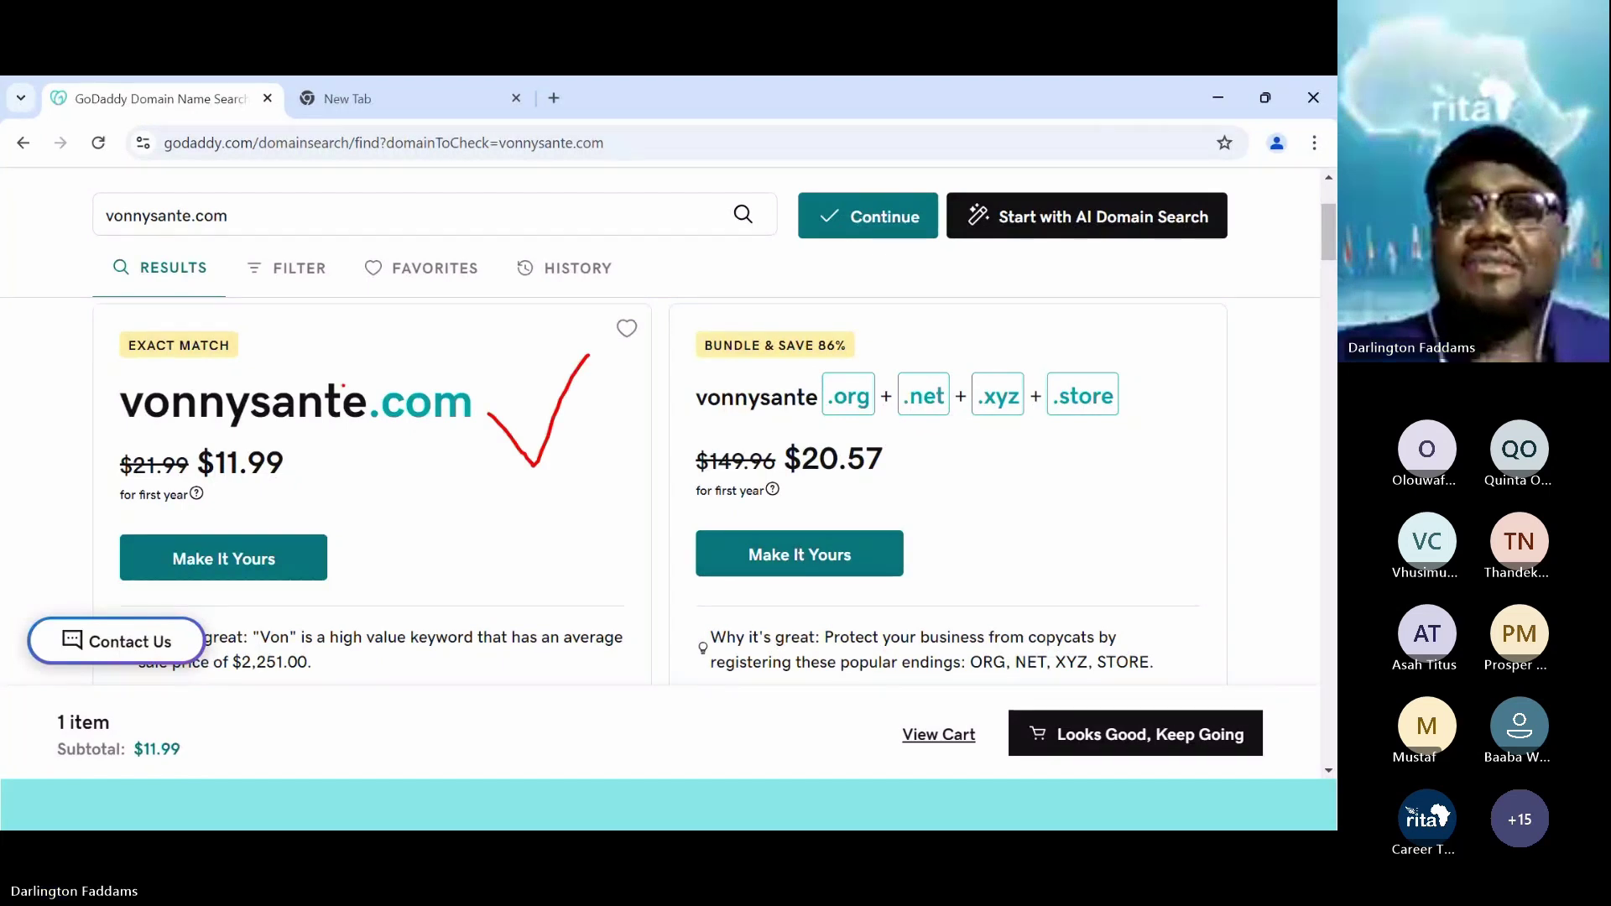
{"action": "left_click_drag", "start_coordinate": [252, 346], "coordinate": [391, 243]}
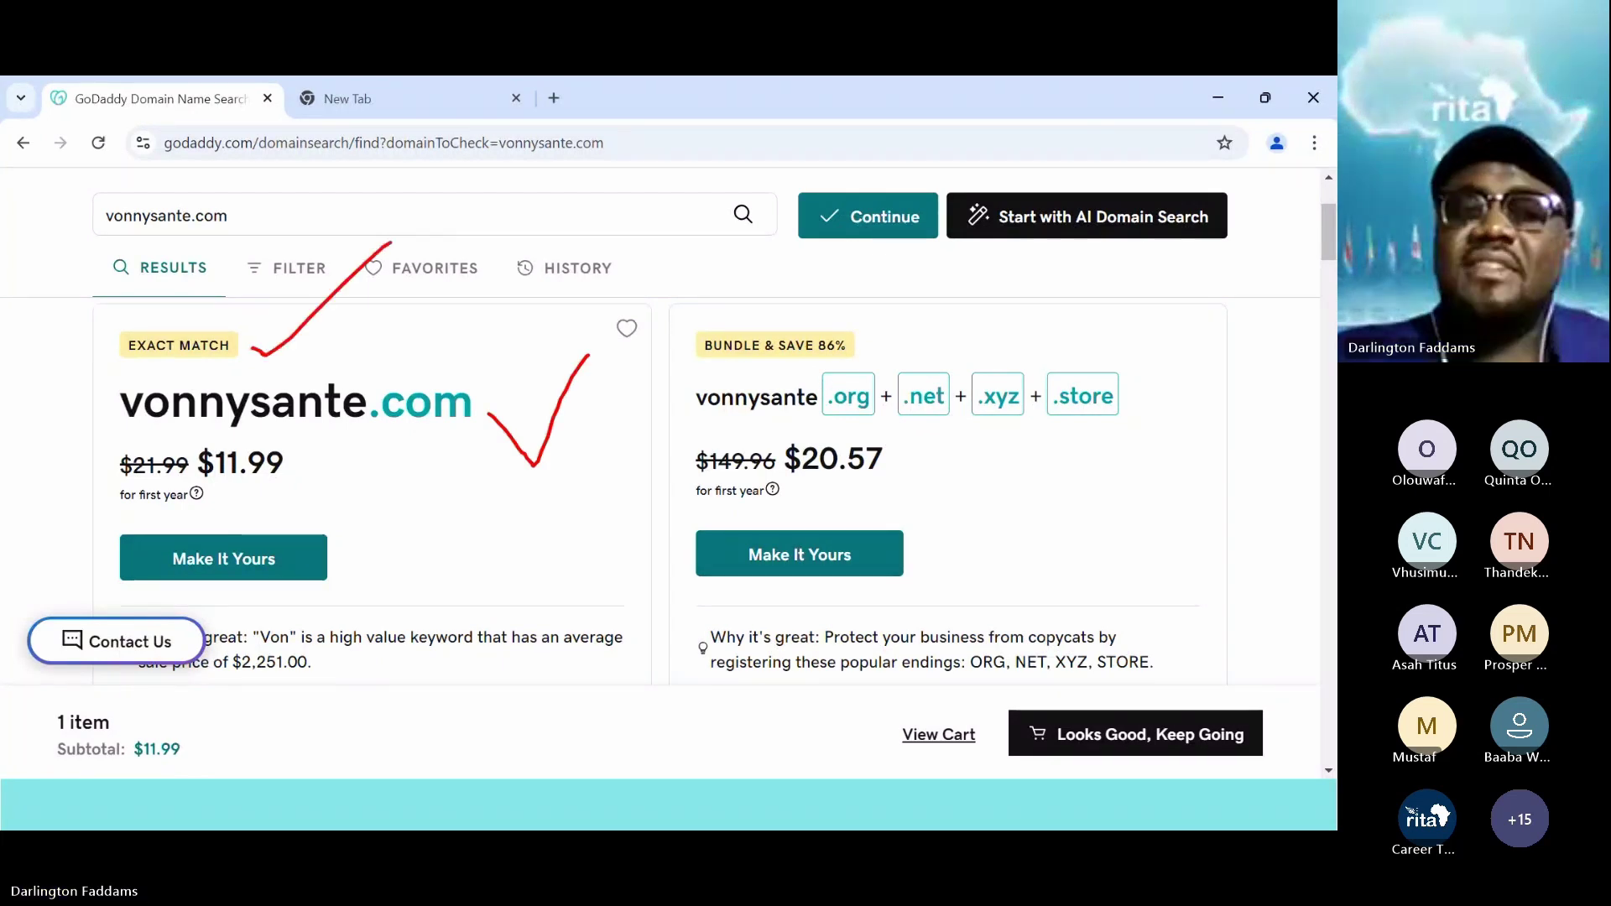
{"action": "left_click", "coordinate": [418, 375]}
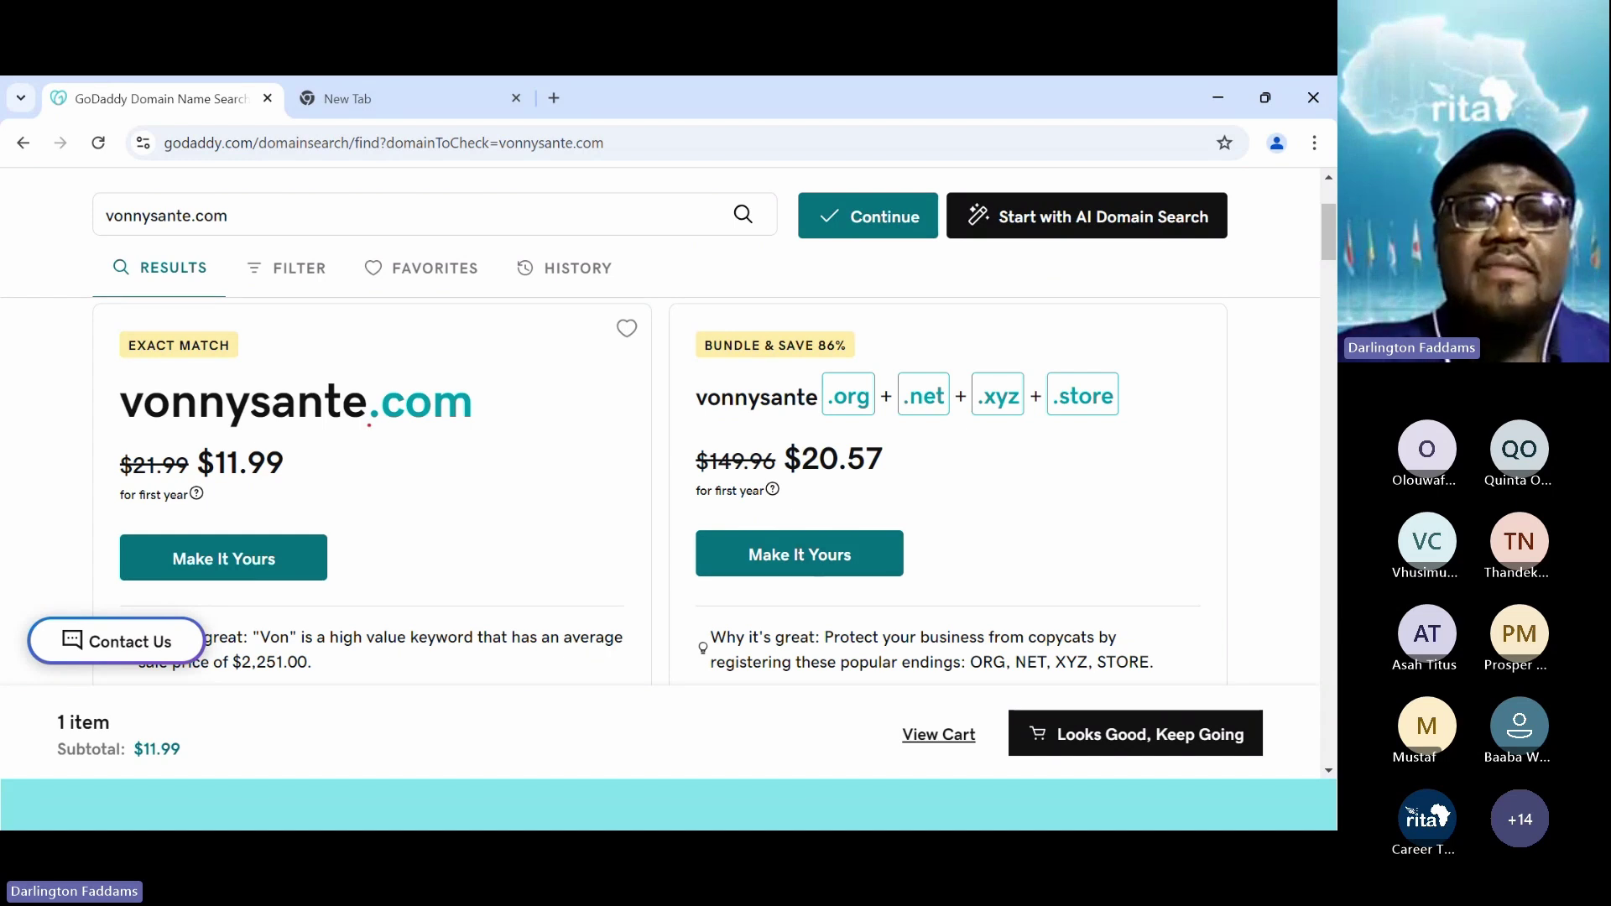
- Underline vonnysante's .com extension and the bundle's discounted price in red, and tick the bundled .org, .net, .xyz and .store extensions
{"action": "left_click_drag", "start_coordinate": [369, 425], "coordinate": [485, 428]}
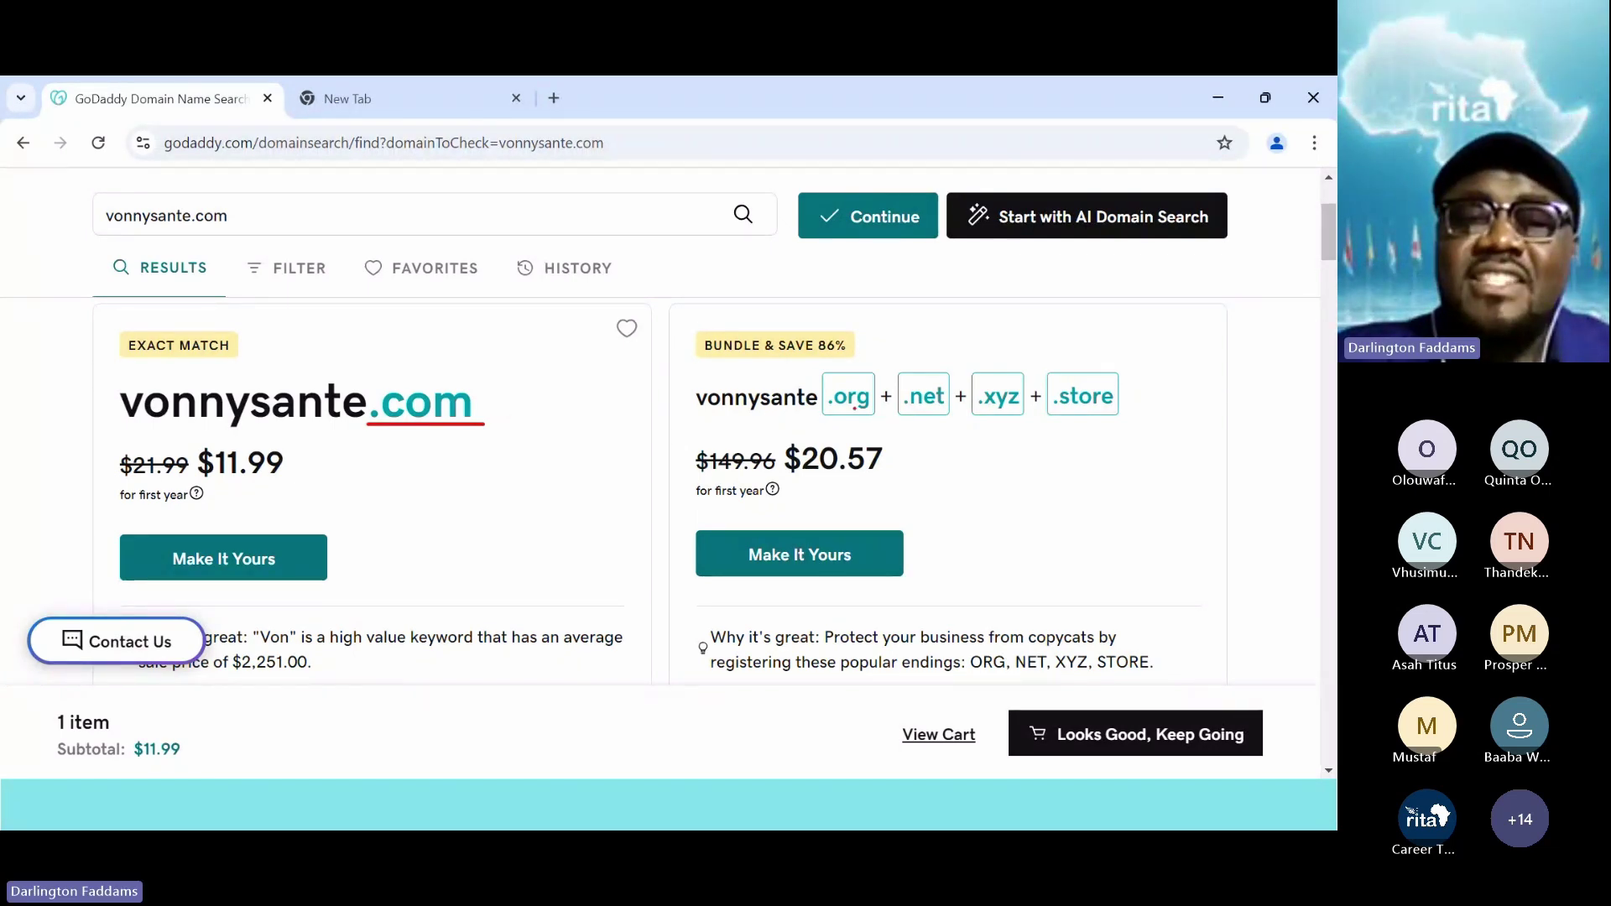
{"action": "mouse_move", "coordinate": [849, 362]}
{"action": "left_mouse_down"}
{"action": "mouse_move", "coordinate": [889, 329]}
{"action": "mouse_move", "coordinate": [941, 358]}
{"action": "left_mouse_up"}
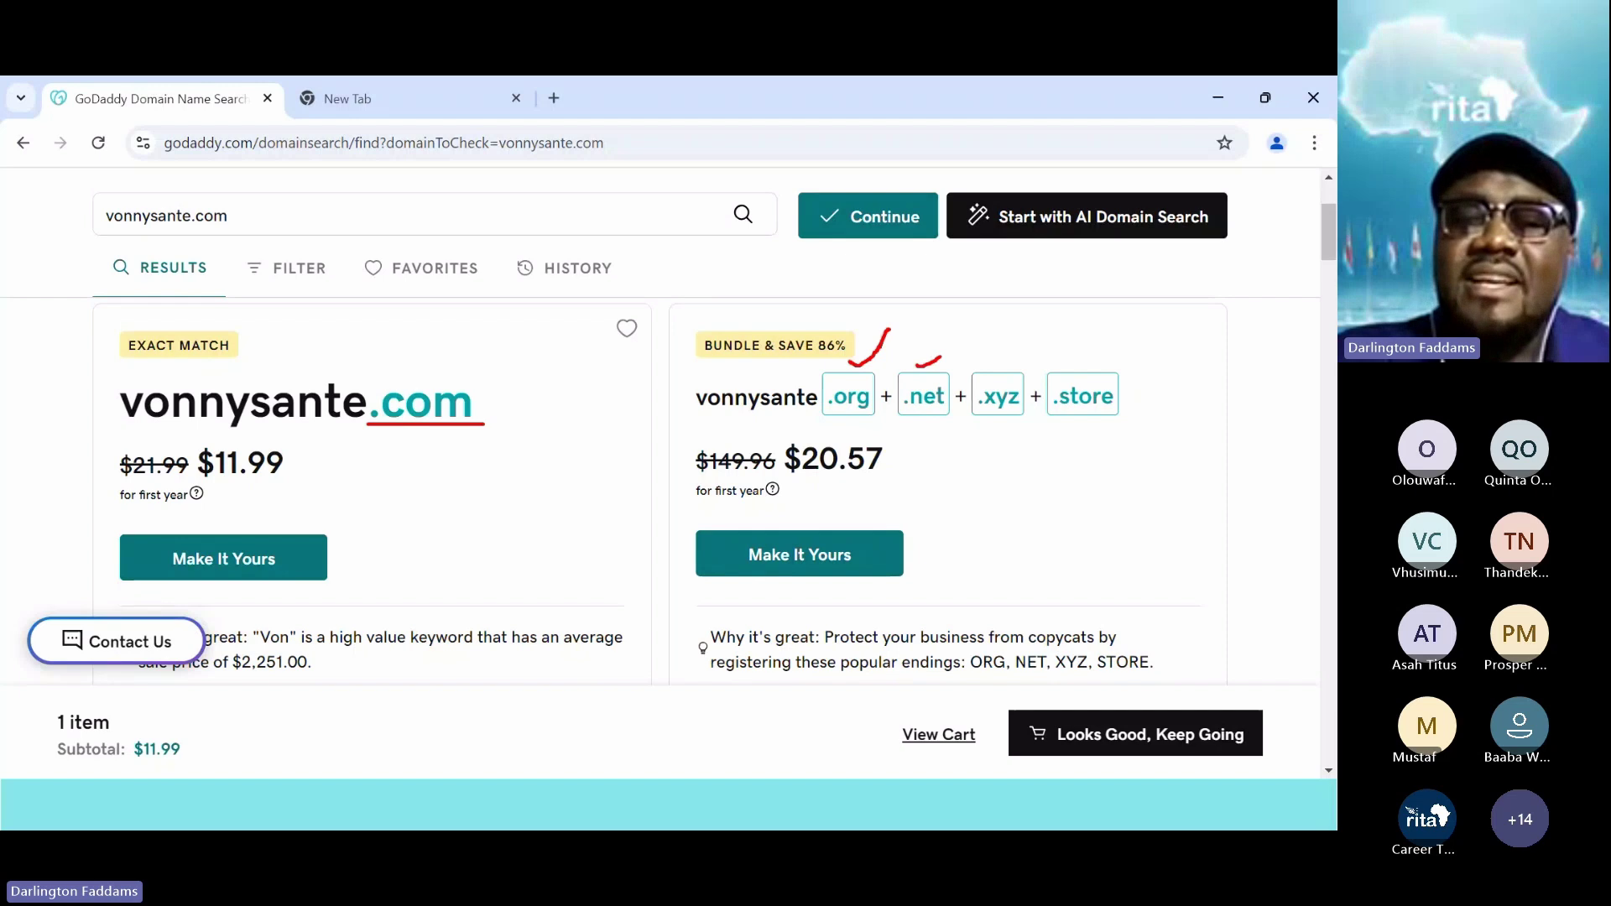
{"action": "left_click_drag", "start_coordinate": [941, 357], "coordinate": [959, 329]}
{"action": "left_click_drag", "start_coordinate": [990, 367], "coordinate": [1044, 317]}
{"action": "left_click_drag", "start_coordinate": [1072, 357], "coordinate": [1135, 304]}
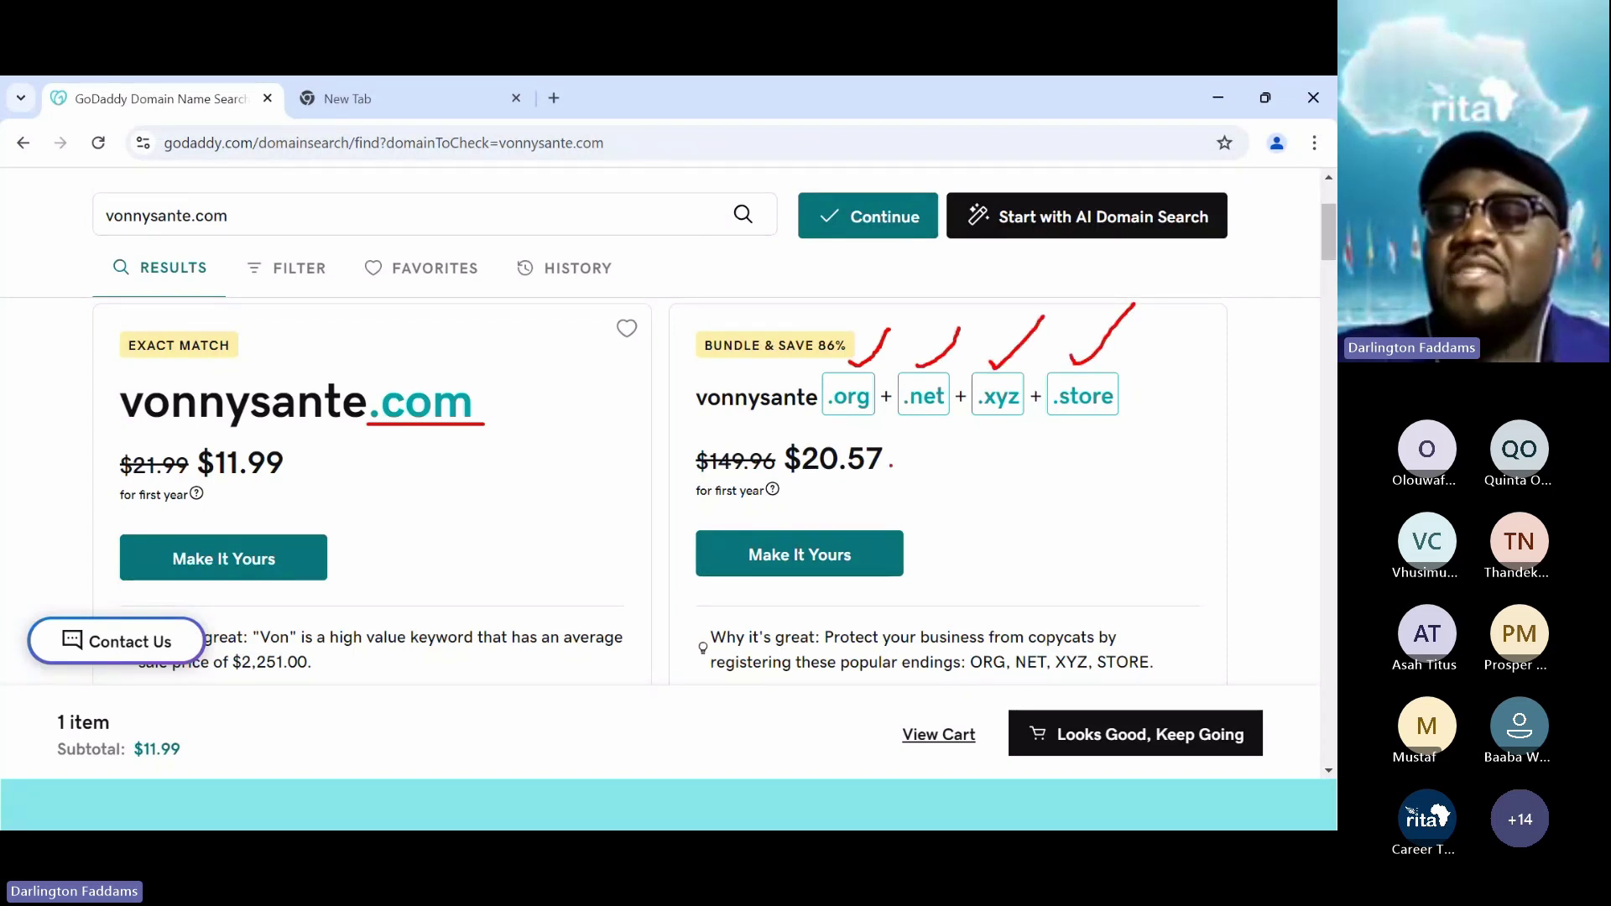
{"action": "left_click_drag", "start_coordinate": [808, 483], "coordinate": [902, 479]}
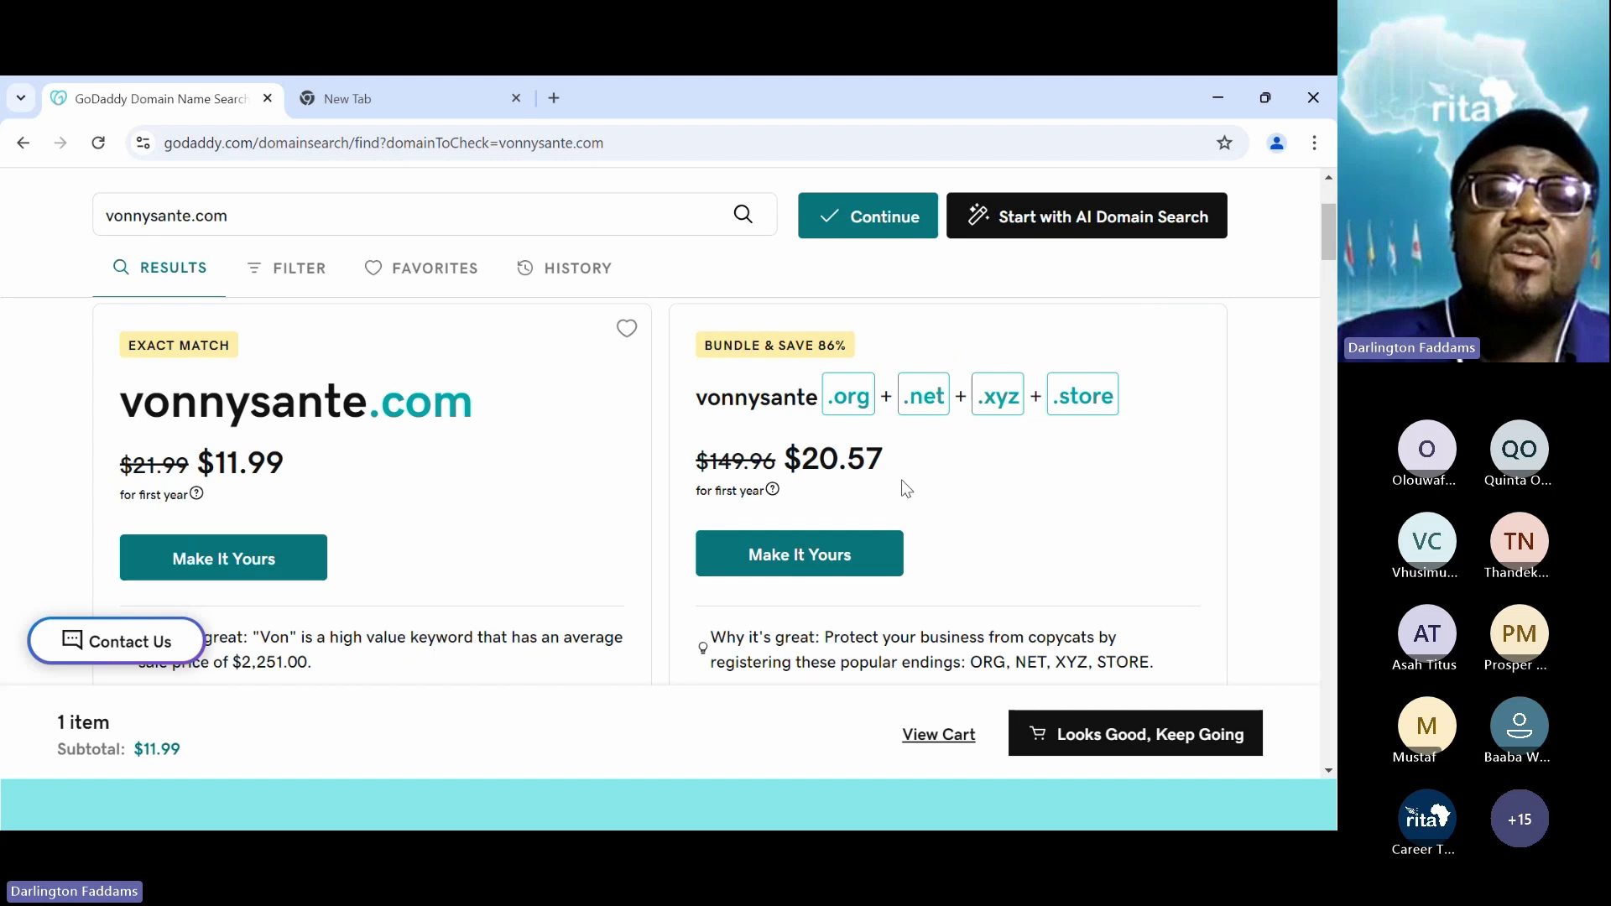
{"action": "left_click", "coordinate": [417, 113]}
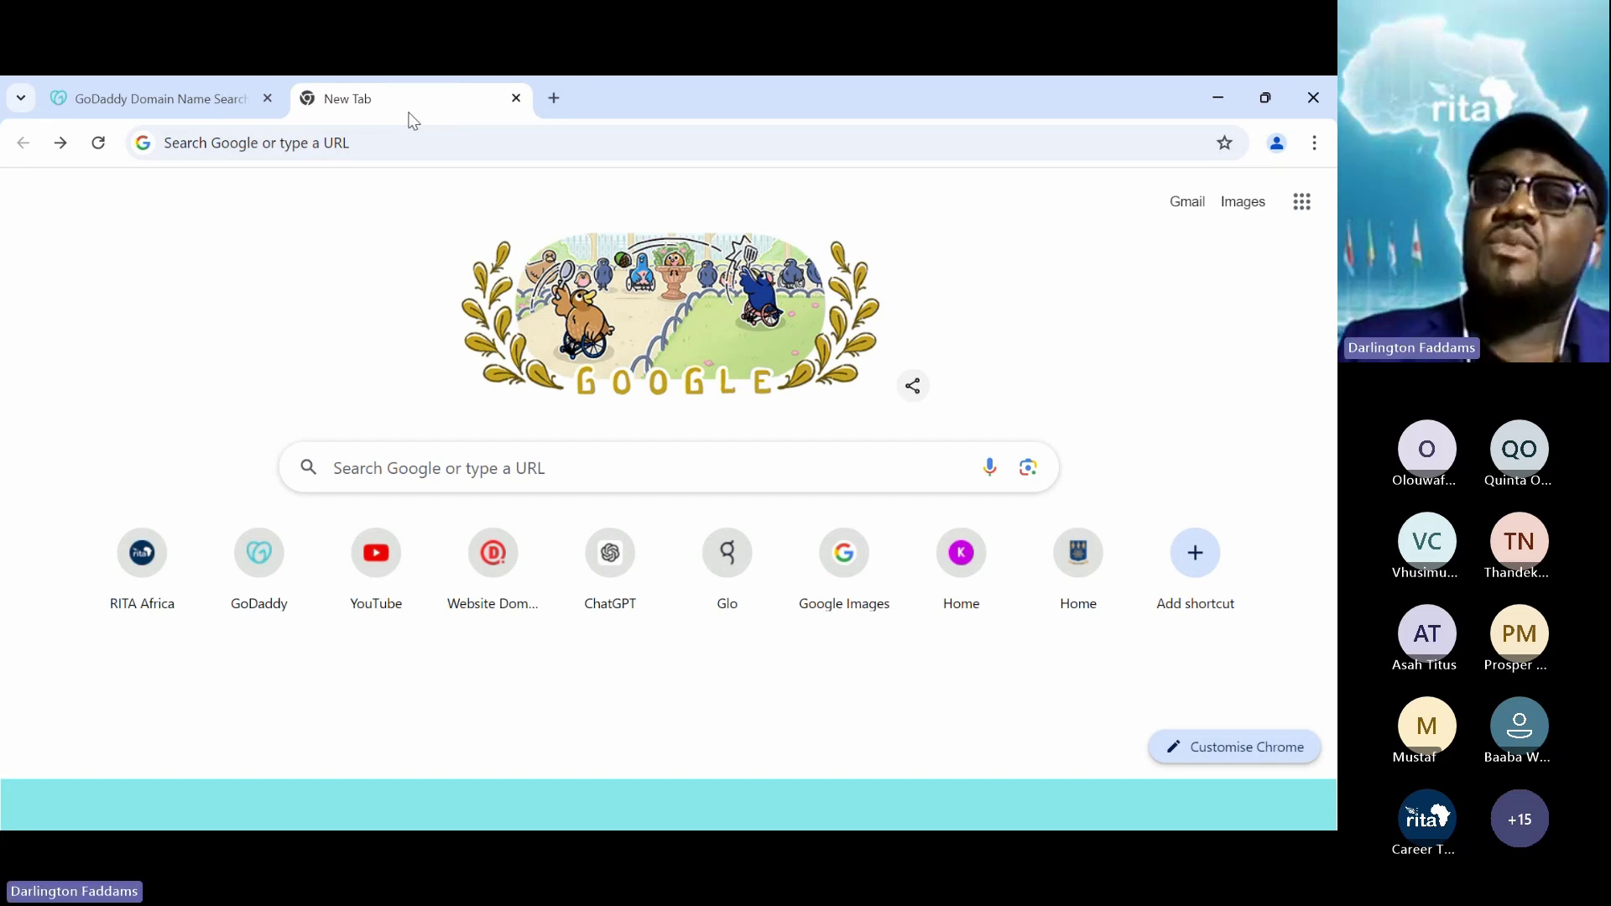
{"action": "left_click", "coordinate": [370, 139]}
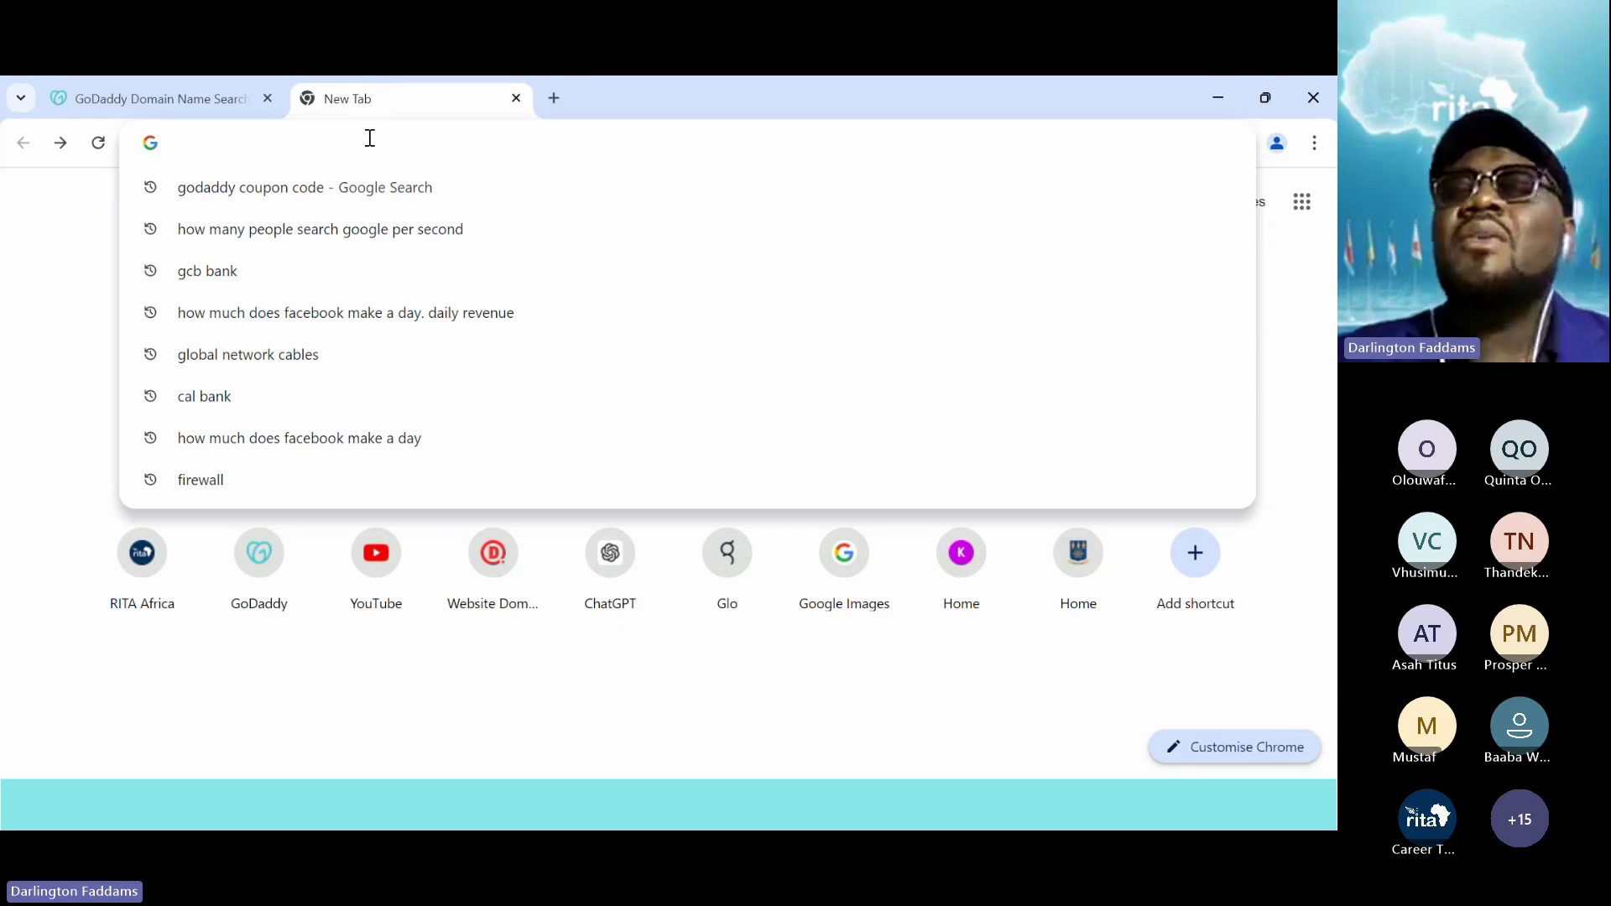
{"action": "left_click", "coordinate": [212, 110]}
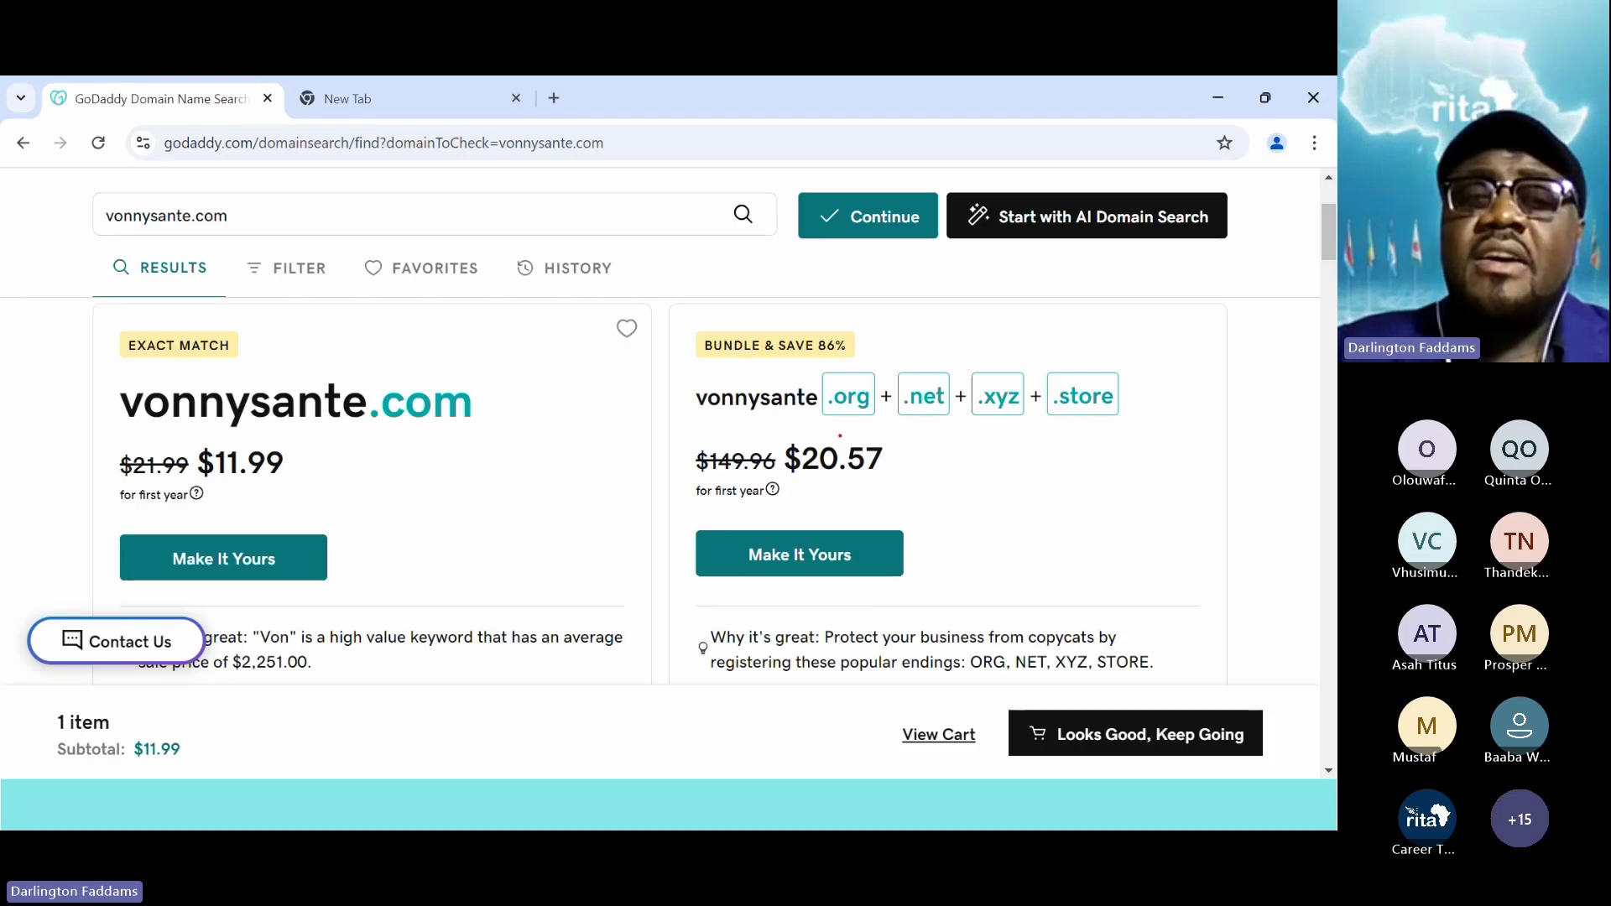
- Tick and underline the four bundled extensions in red, mark the .com extension the same way, and clear all marks
{"action": "left_click_drag", "start_coordinate": [857, 359], "coordinate": [1002, 290]}
{"action": "left_click_drag", "start_coordinate": [987, 362], "coordinate": [1074, 299]}
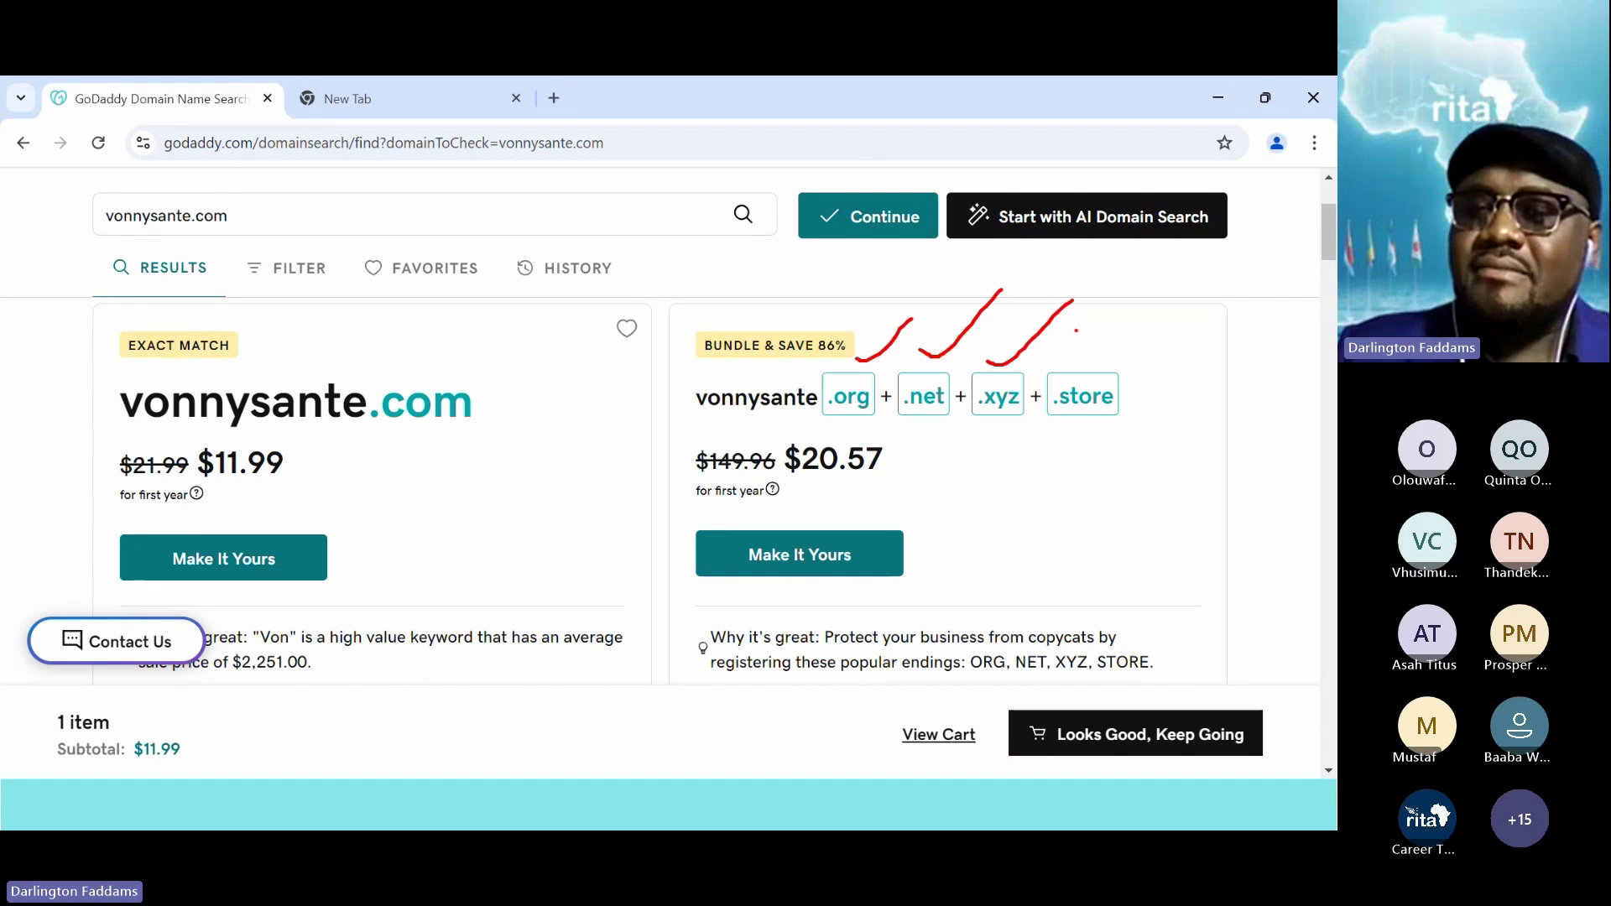
{"action": "left_click_drag", "start_coordinate": [1071, 358], "coordinate": [1136, 305]}
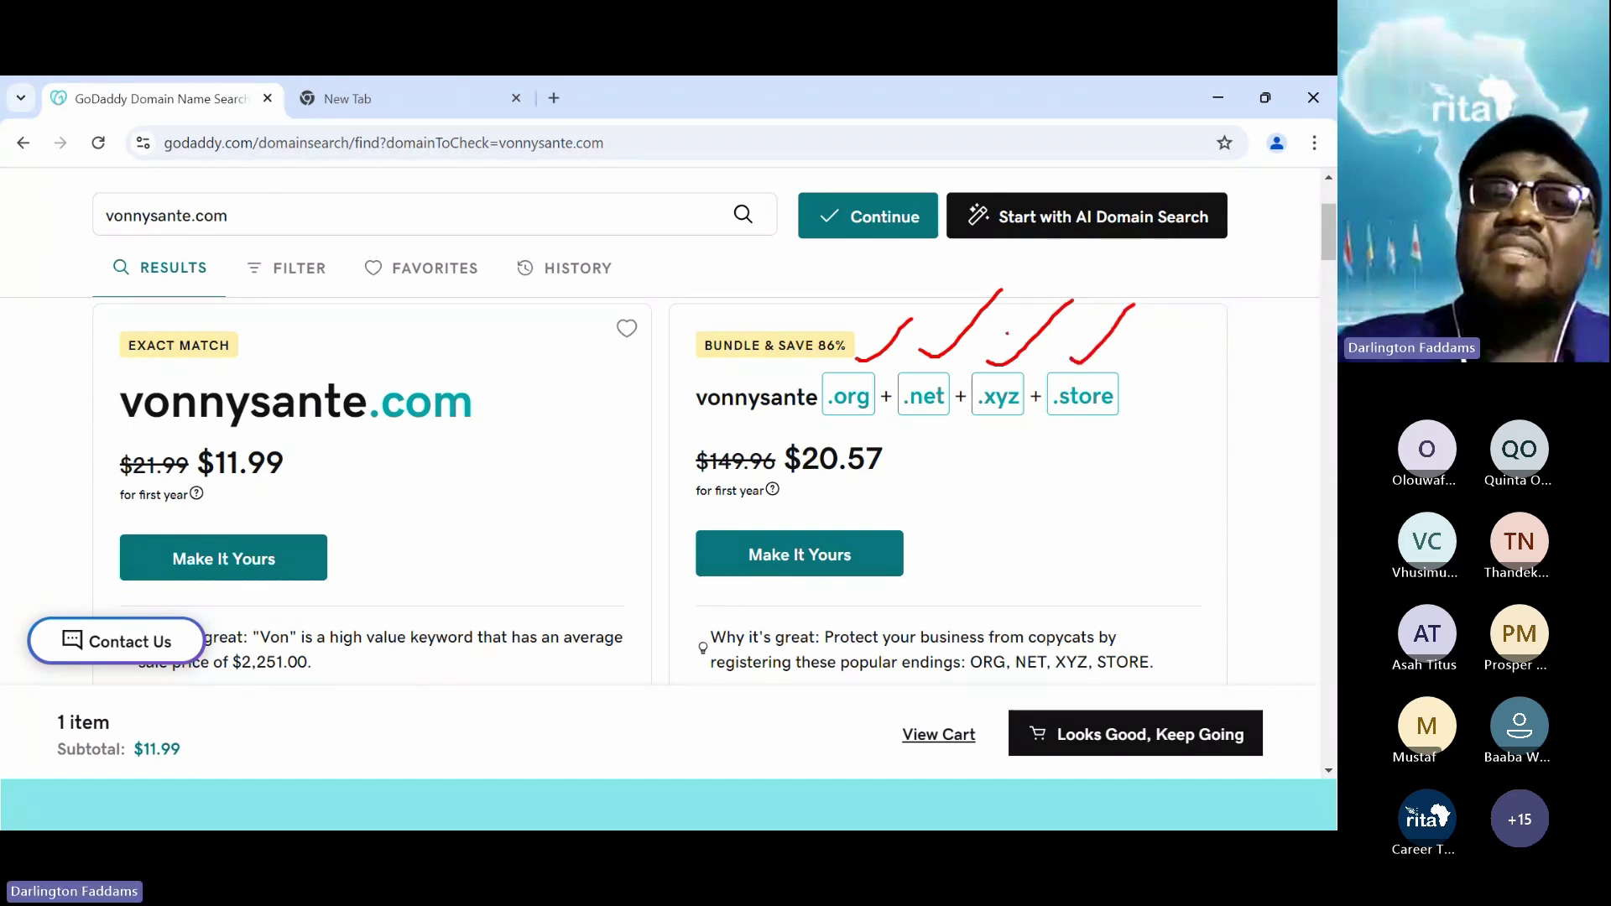
{"action": "left_click_drag", "start_coordinate": [366, 435], "coordinate": [531, 444]}
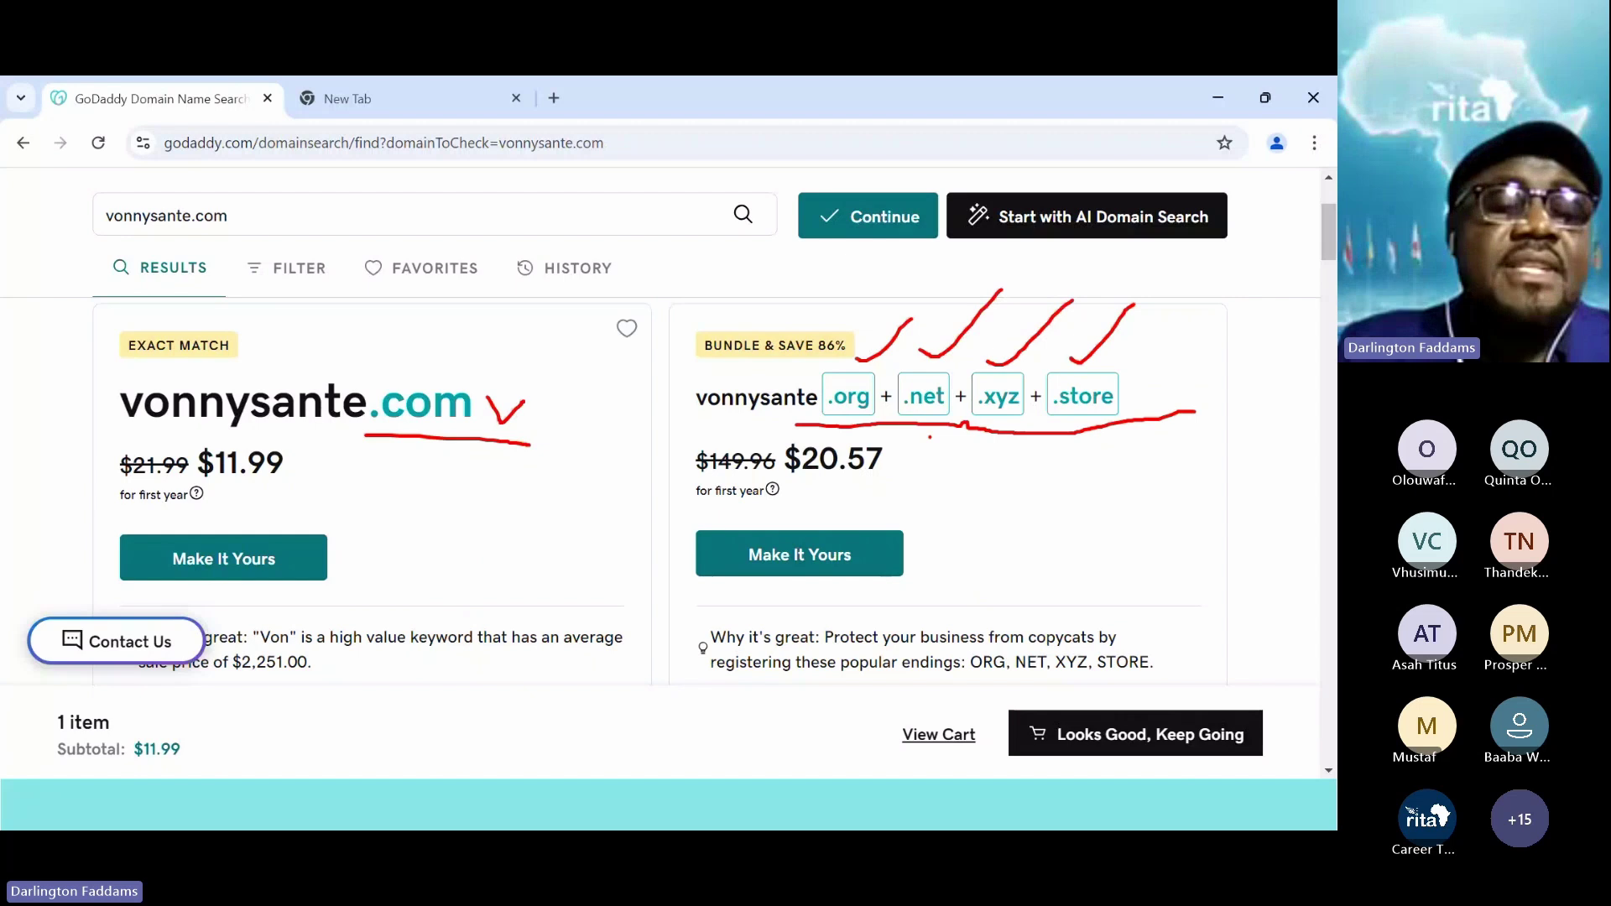
{"action": "key", "text": "Escape"}
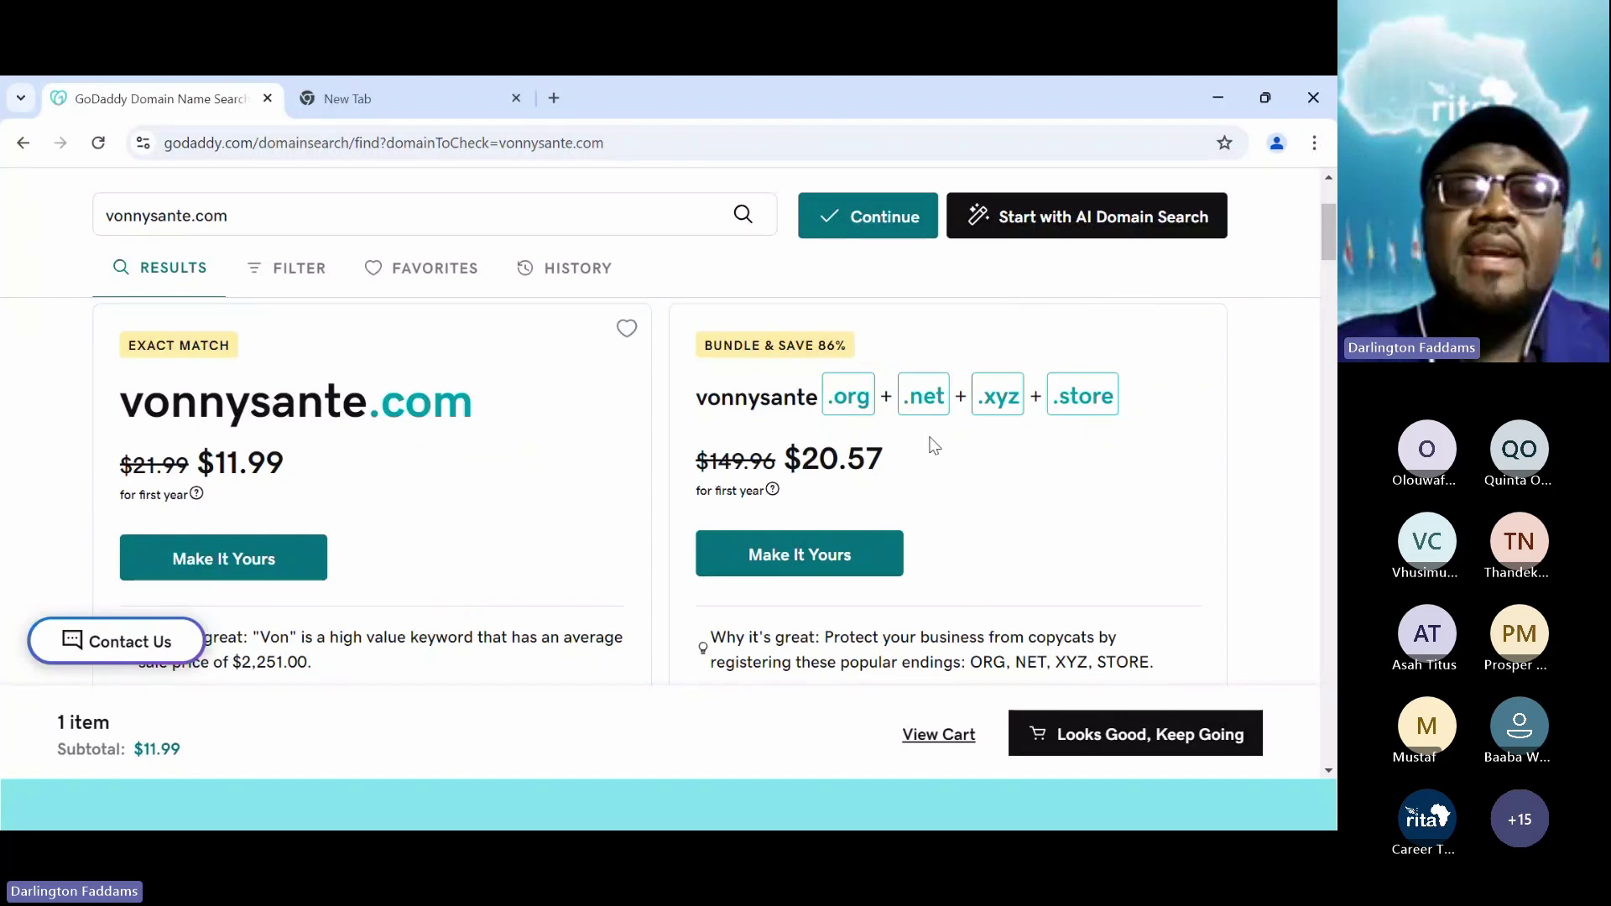
- Switch to the PowerPoint slide show and advance it to the Module 1 Outline slide
{"action": "key", "text": "alt+Tab"}
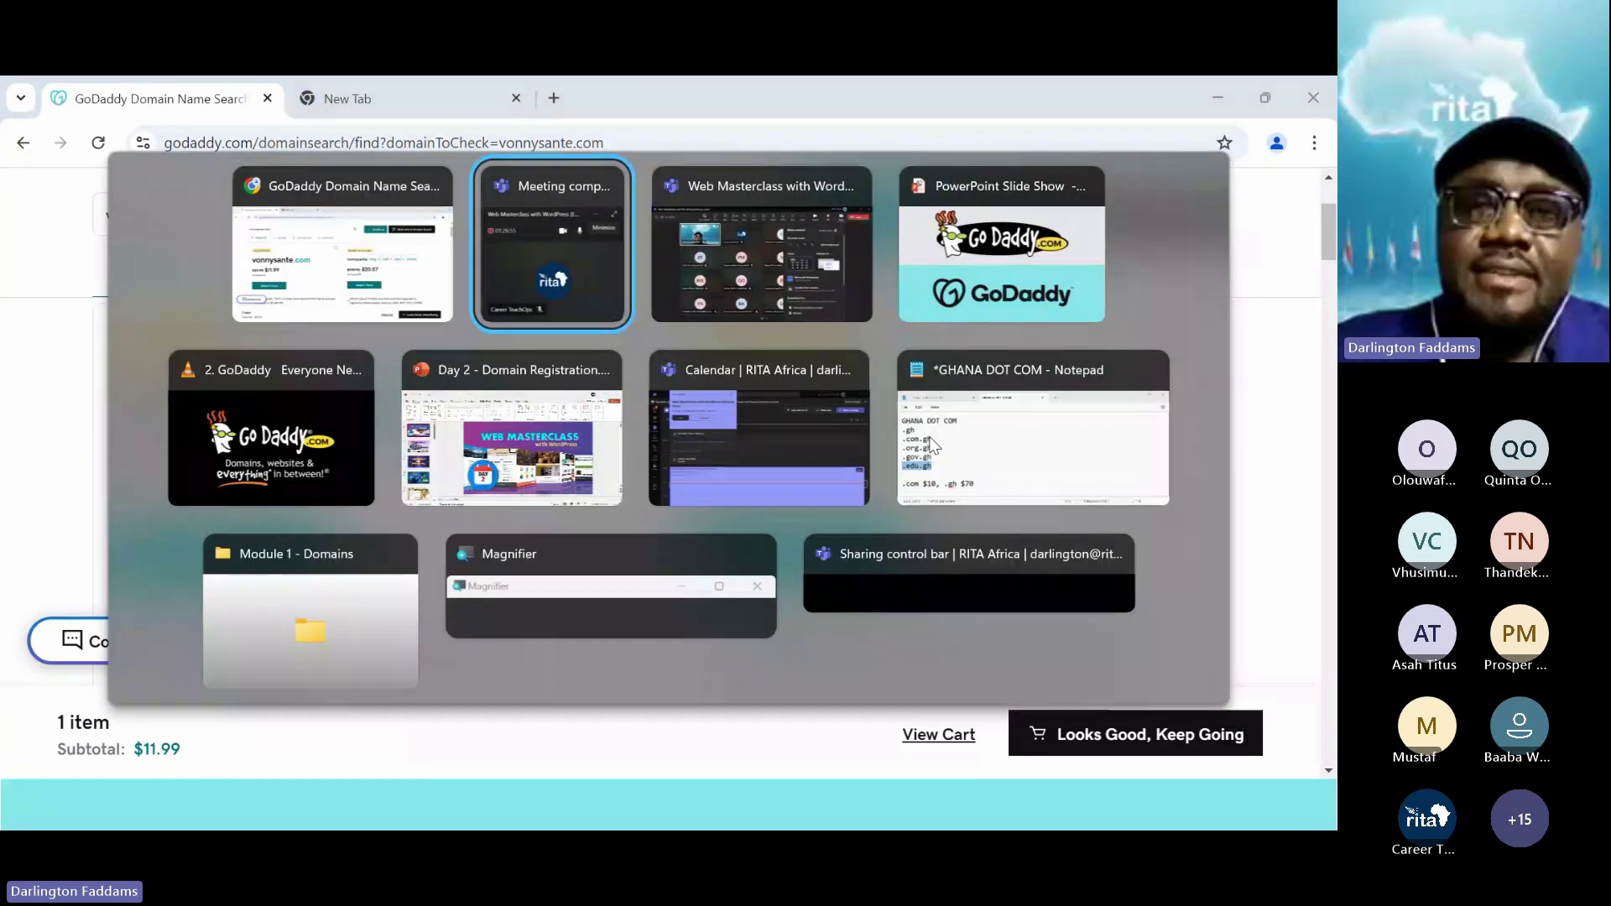
{"action": "key", "text": "Tab"}
{"action": "key", "text": "Tab"}
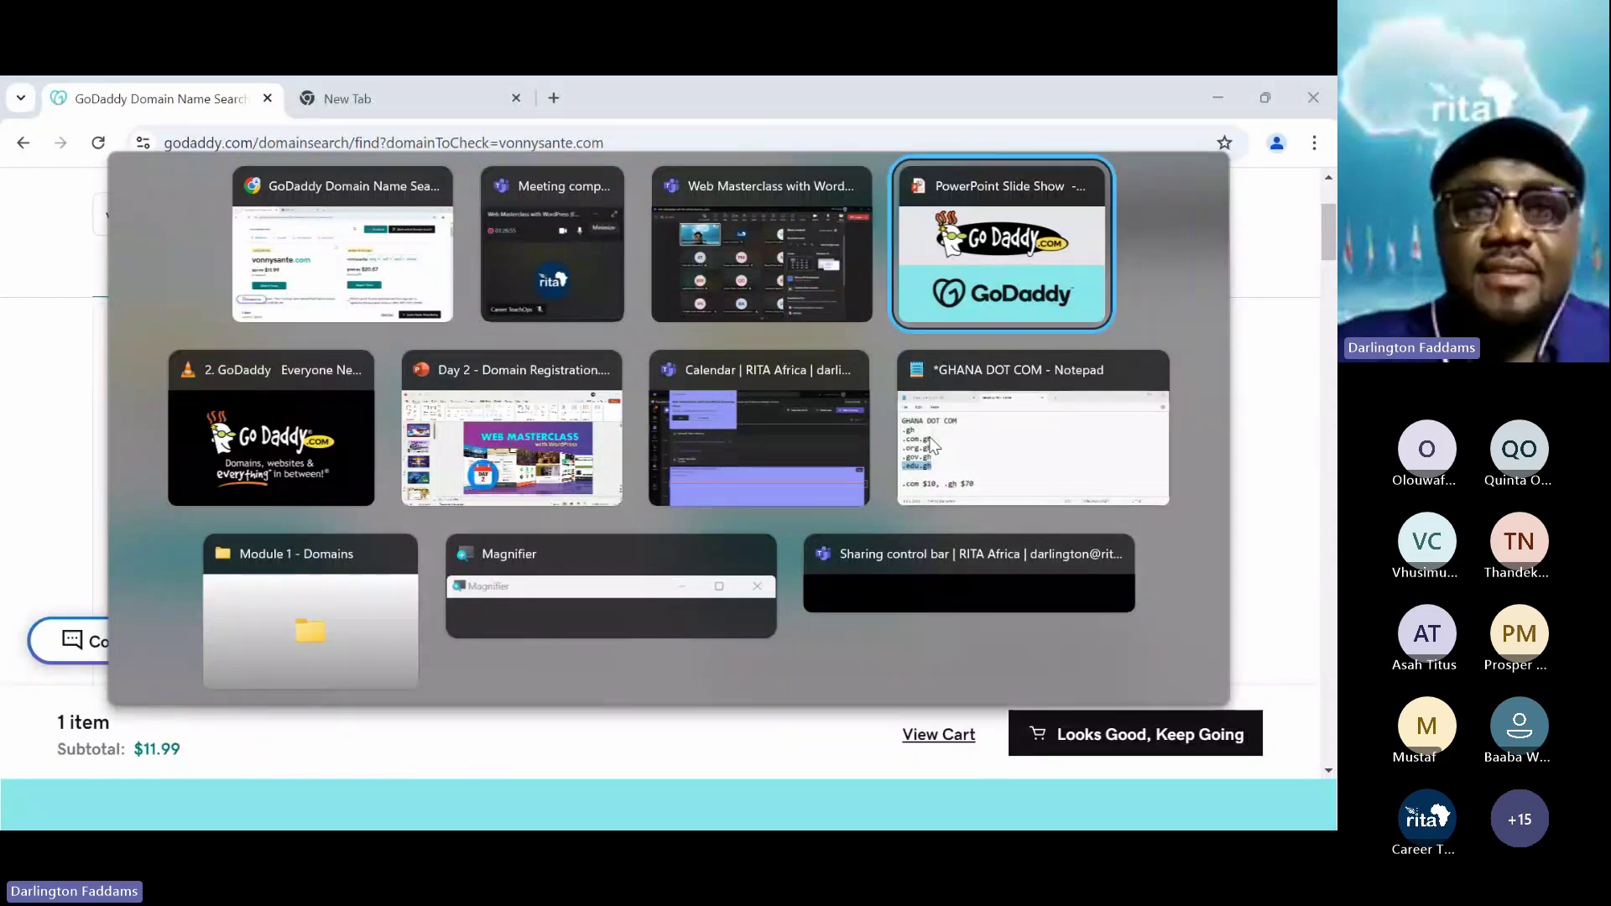
{"action": "key", "text": "Tab"}
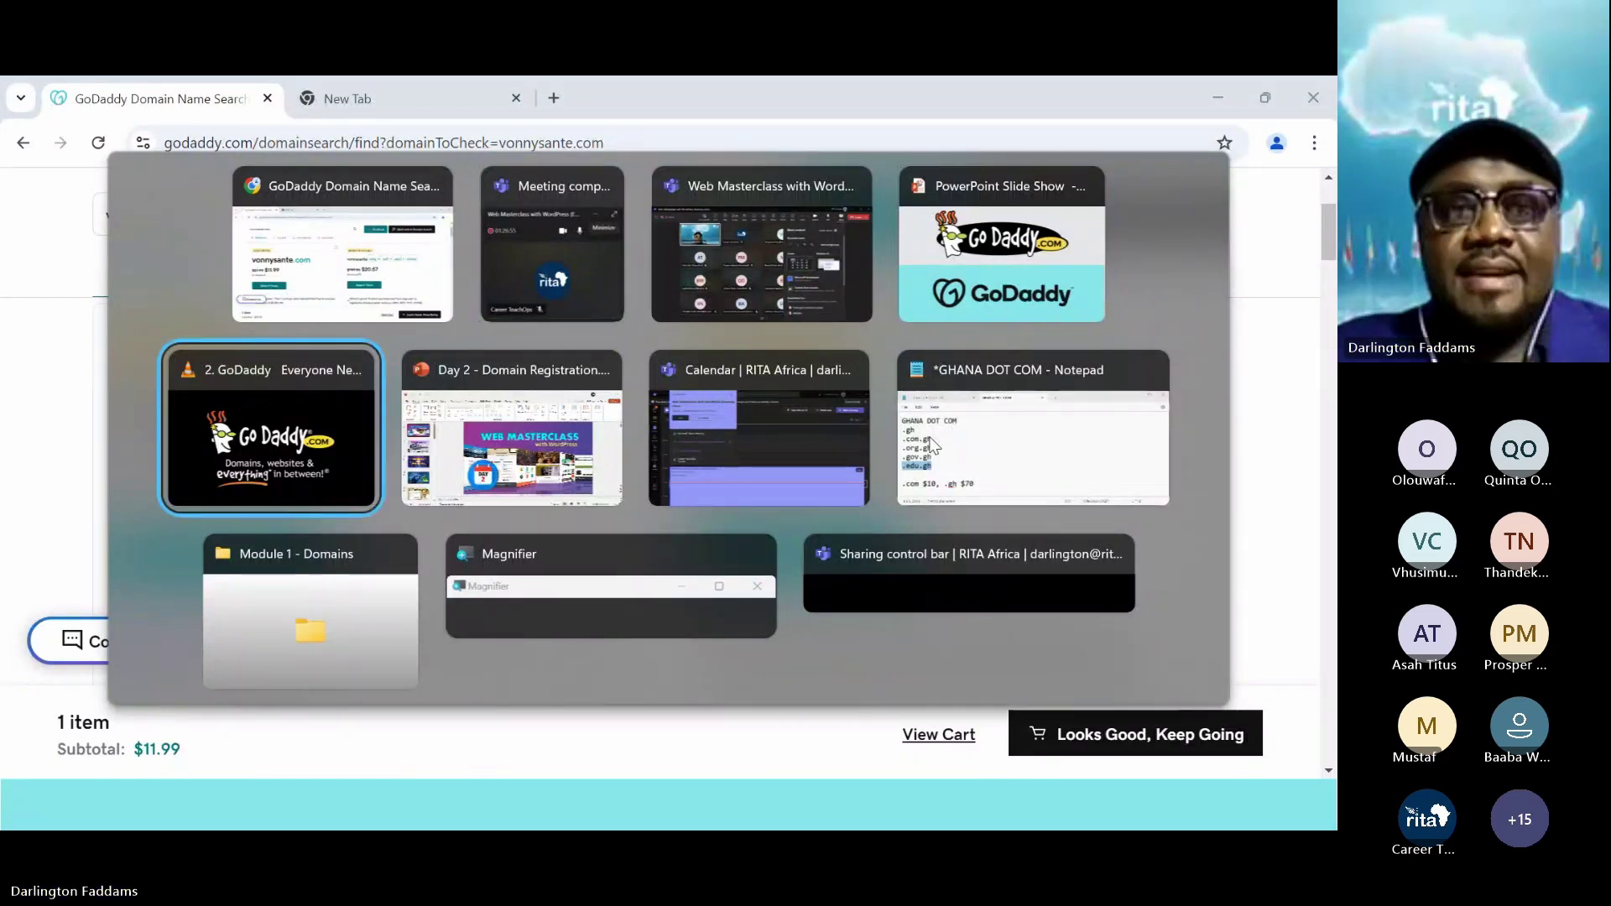
{"action": "key", "text": "alt+shift+Tab"}
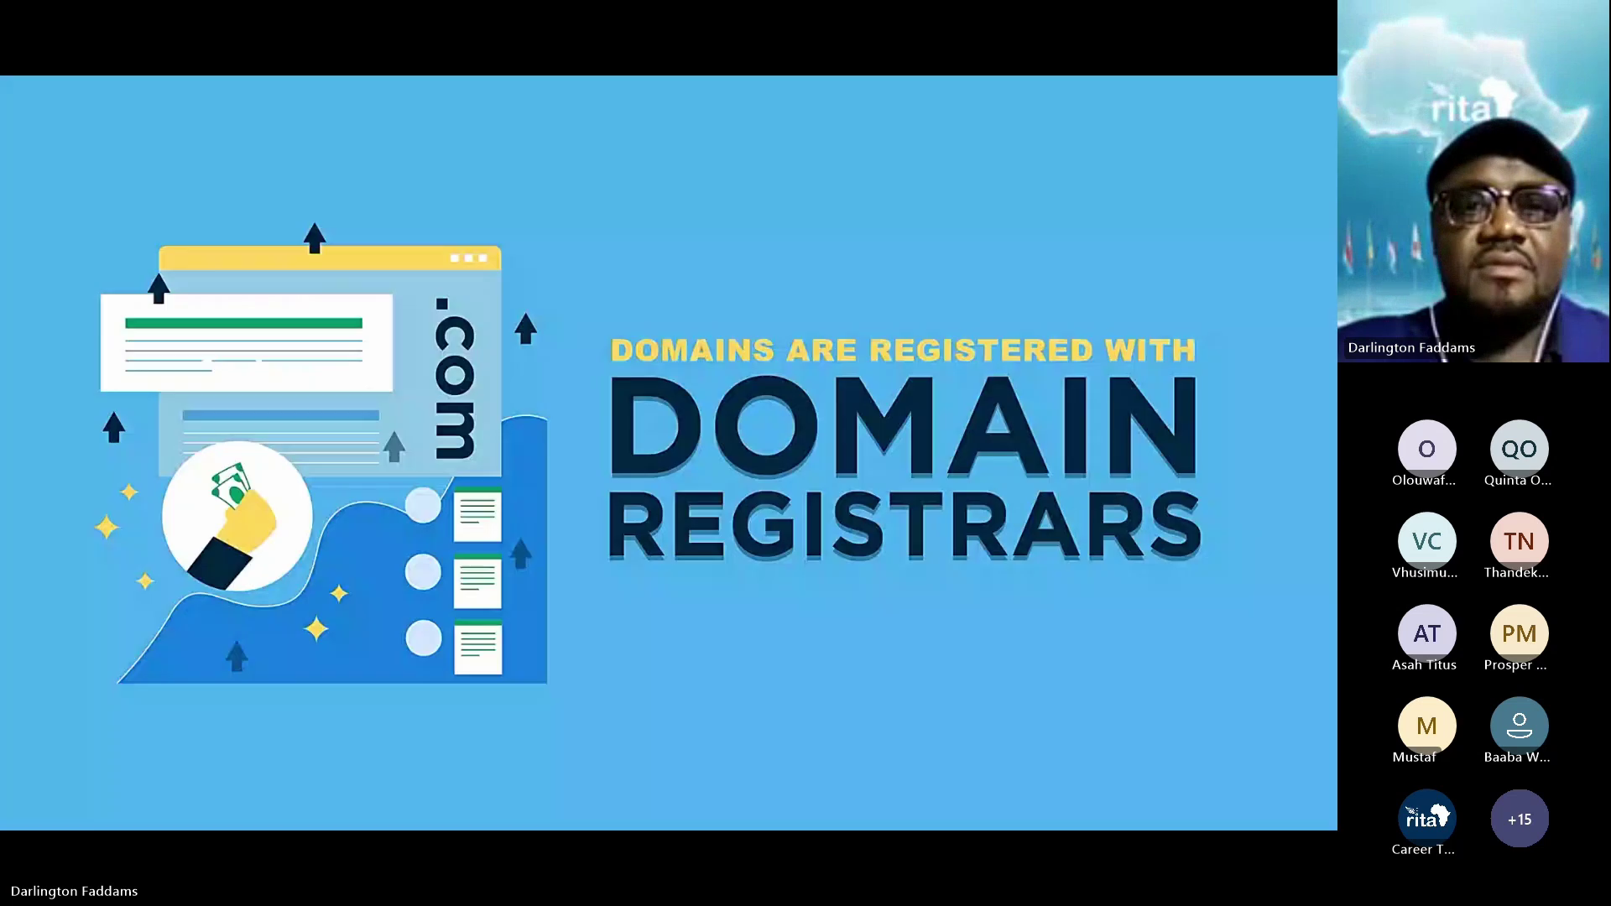
{"action": "key", "text": "Right"}
{"action": "key", "text": "Right"}
{"action": "key", "text": "Right"}
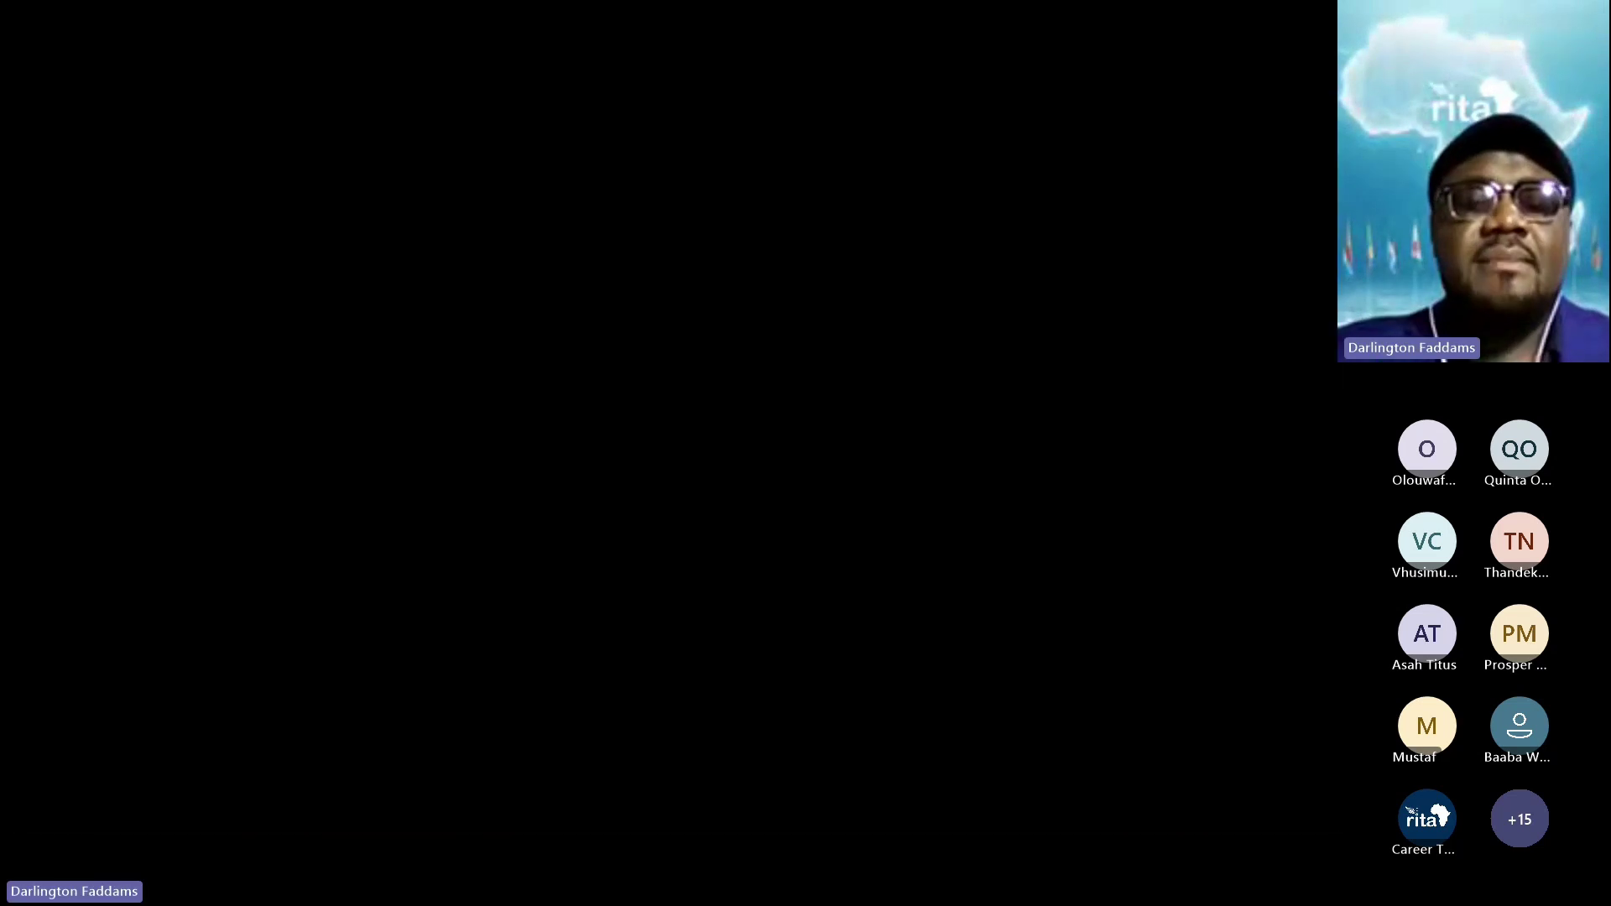
{"action": "key", "text": "Right"}
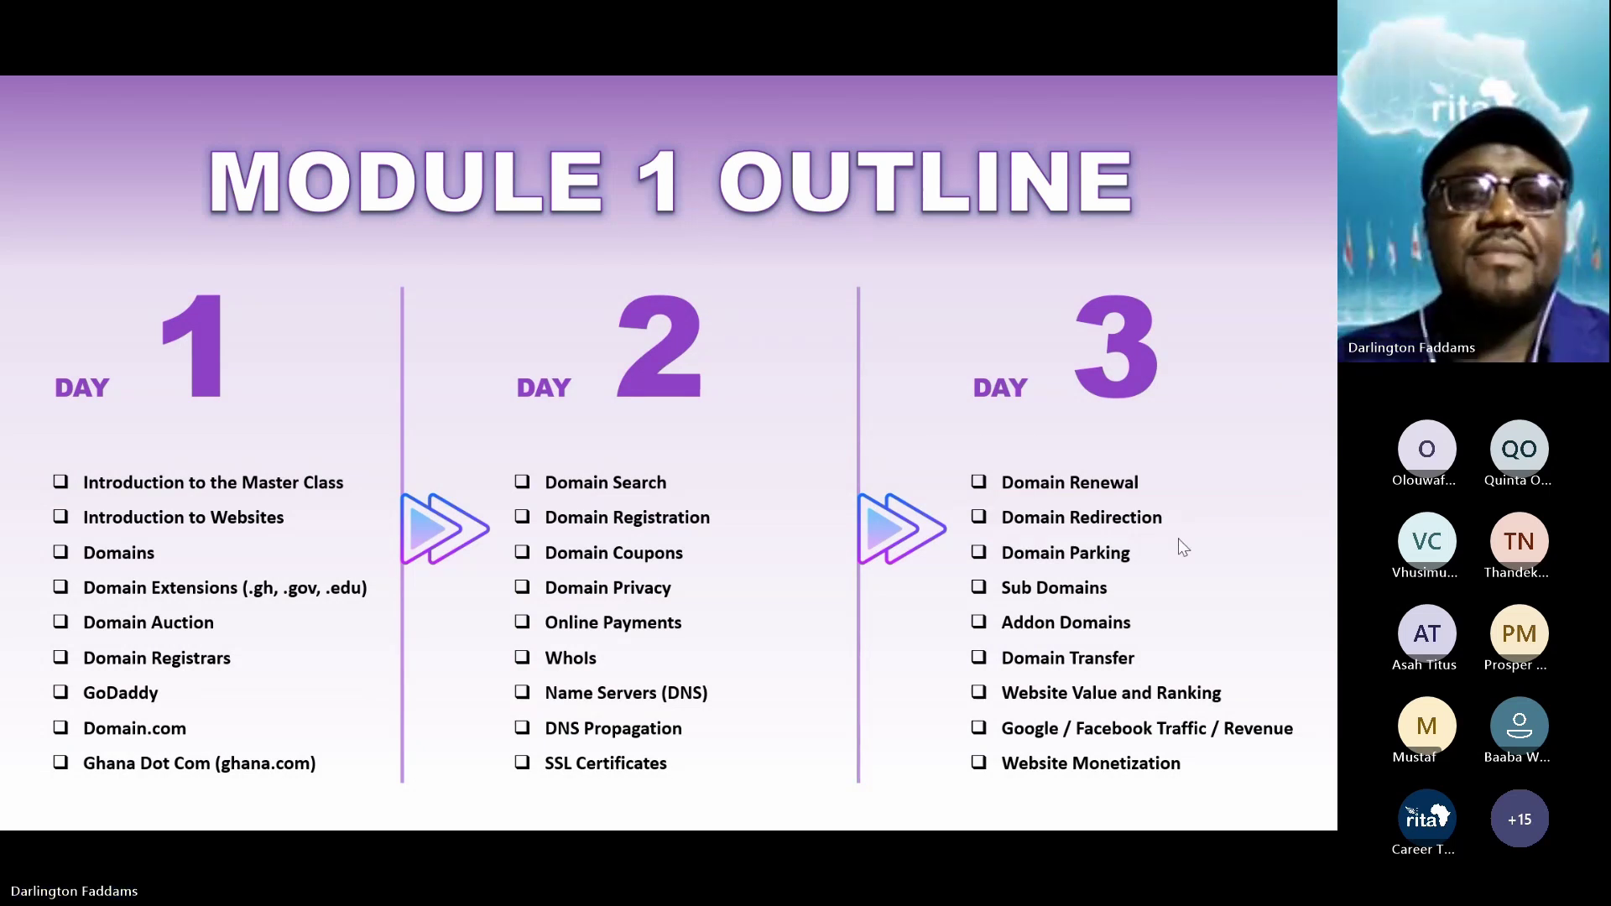
- Switch to Chrome, enter google.net as the address in the empty new tab, and highlight its net extension
{"action": "key", "text": "alt+Tab"}
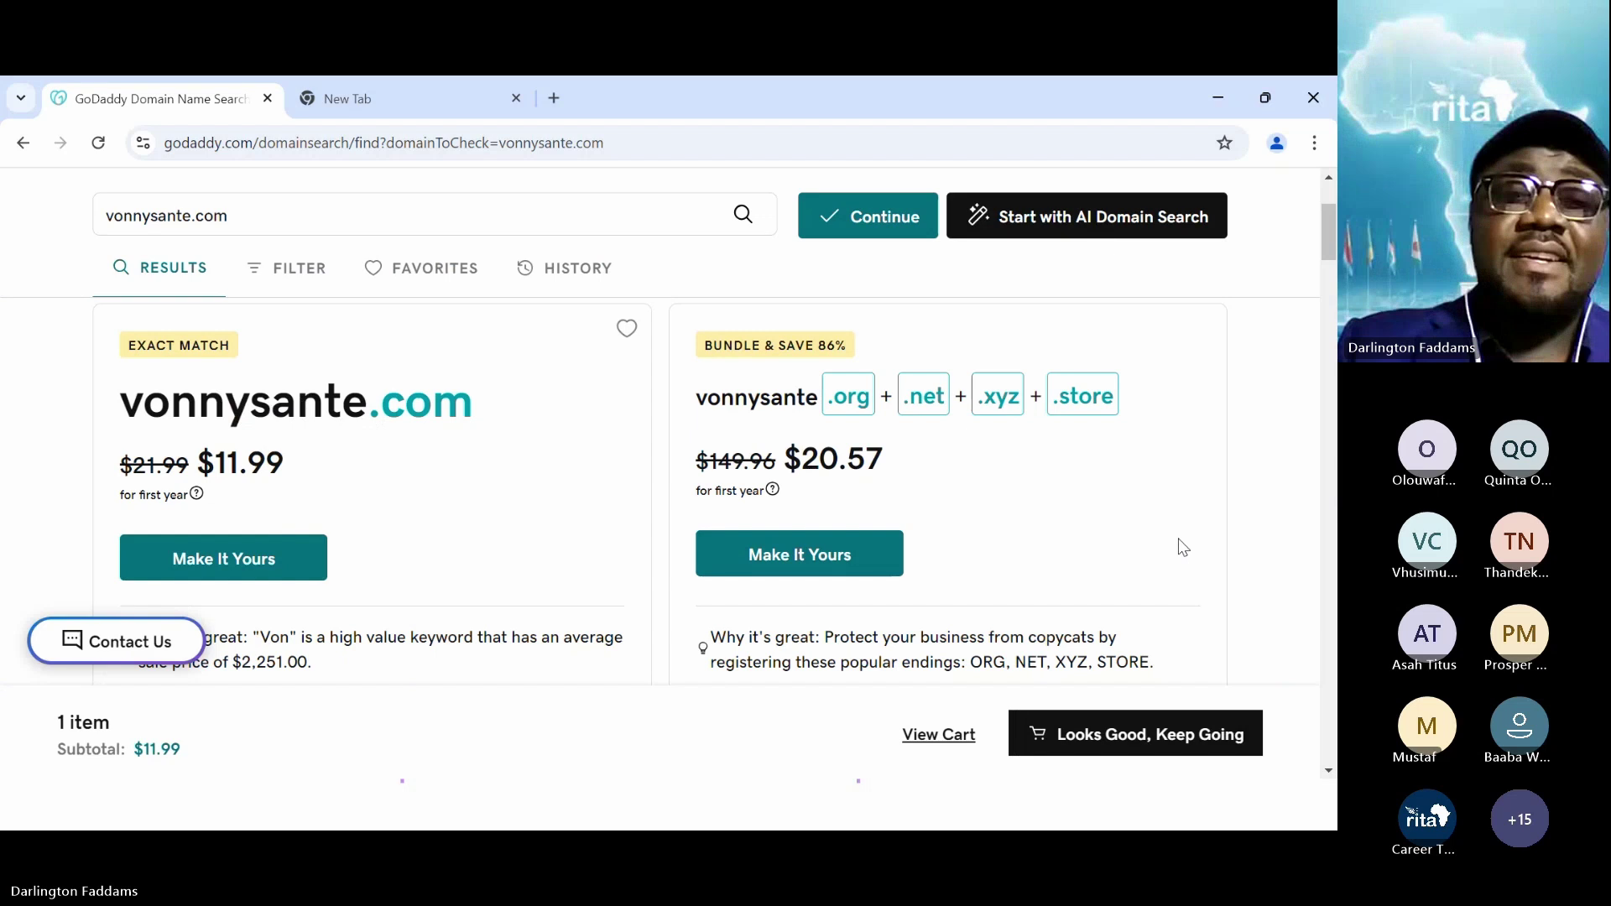
{"action": "left_click", "coordinate": [360, 98]}
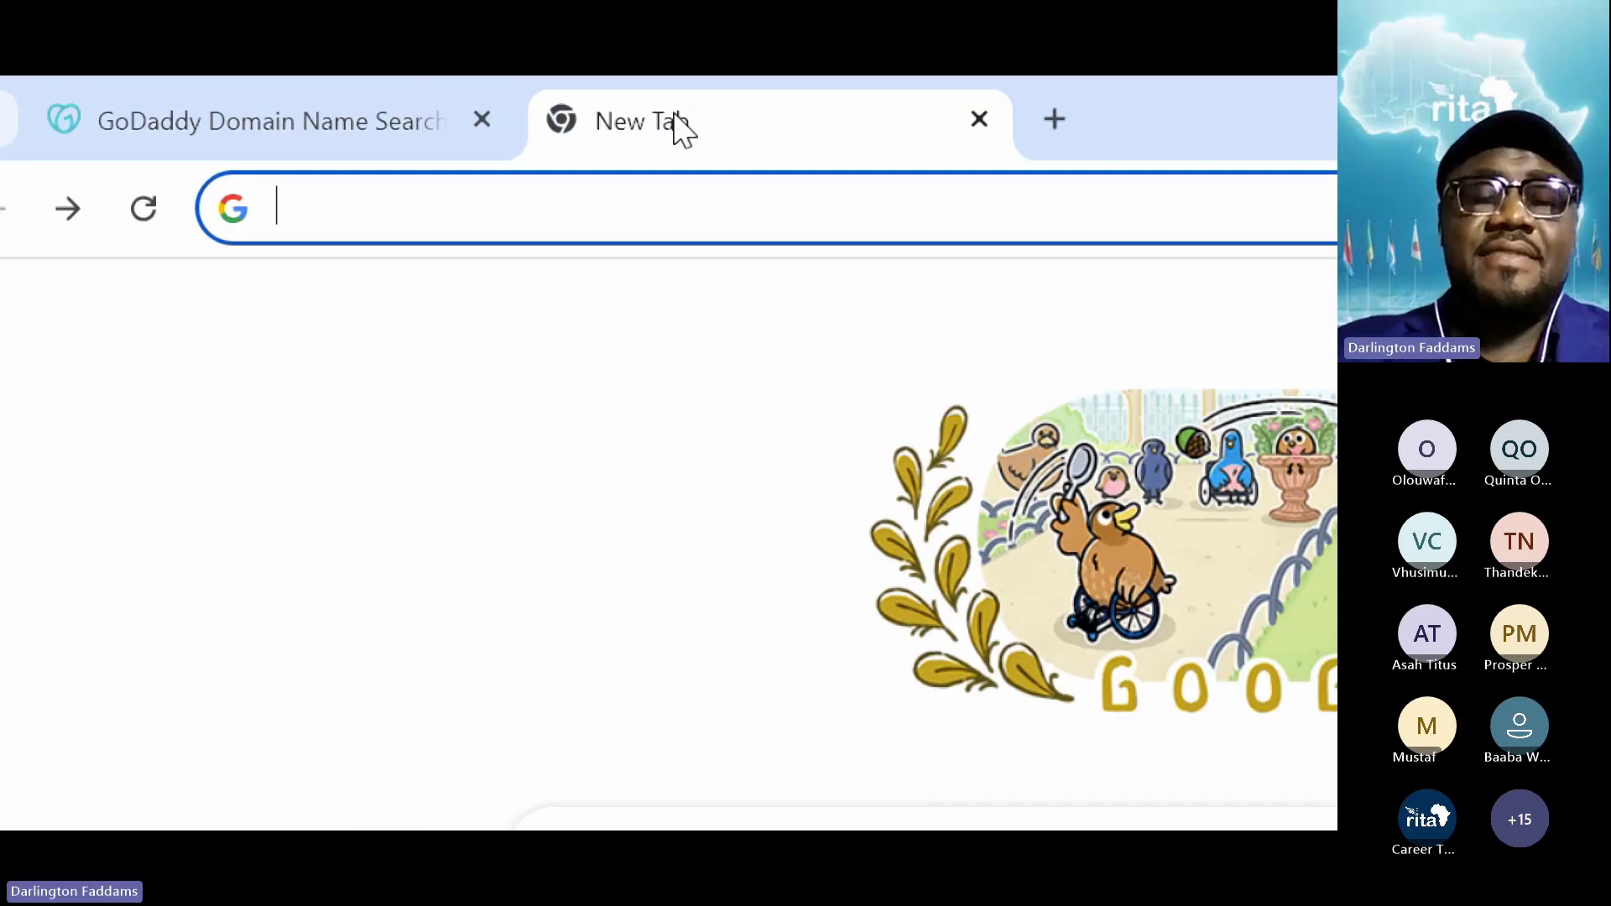
{"action": "type", "text": "google.net"}
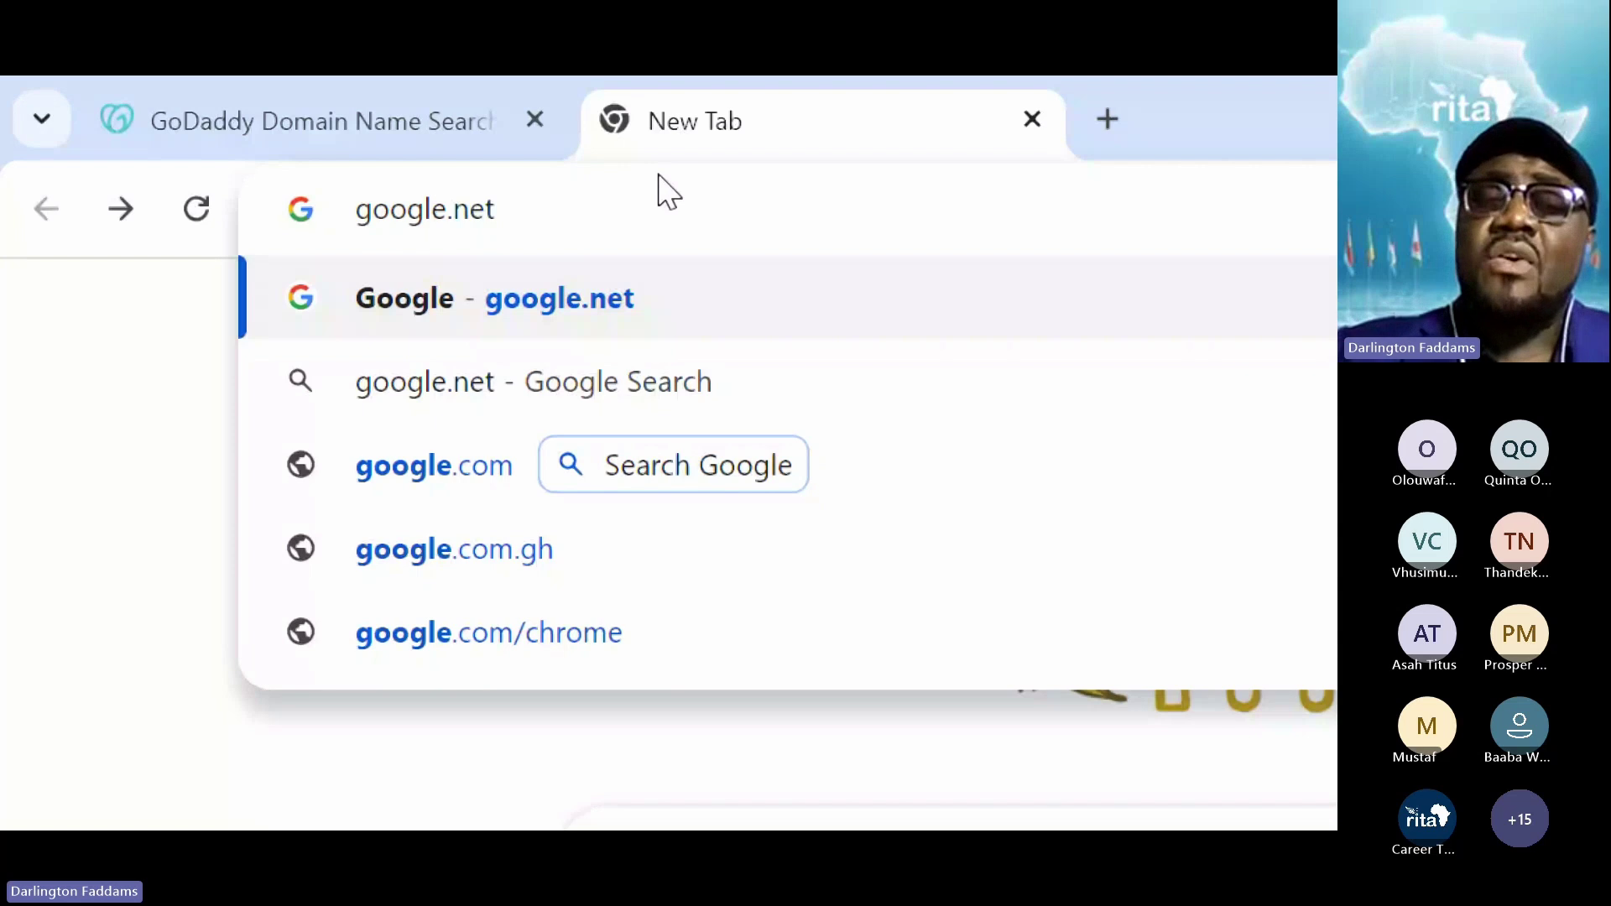
{"action": "key", "text": "shift+Left"}
{"action": "key", "text": "shift+Left"}
{"action": "key", "text": "shift+Left"}
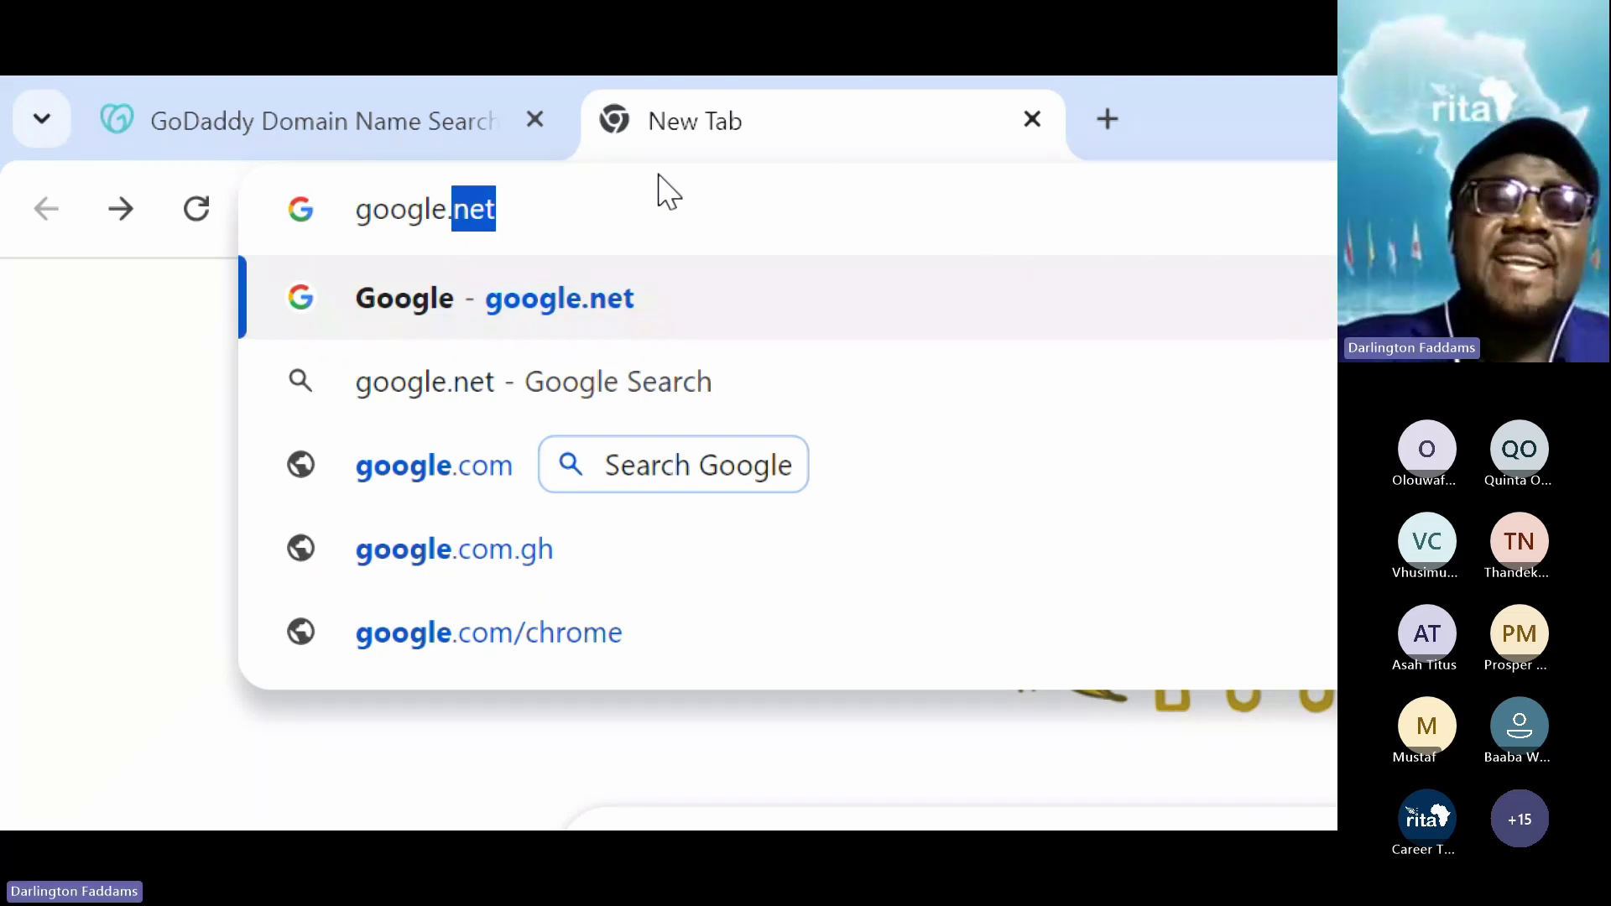
{"action": "key", "text": "Right"}
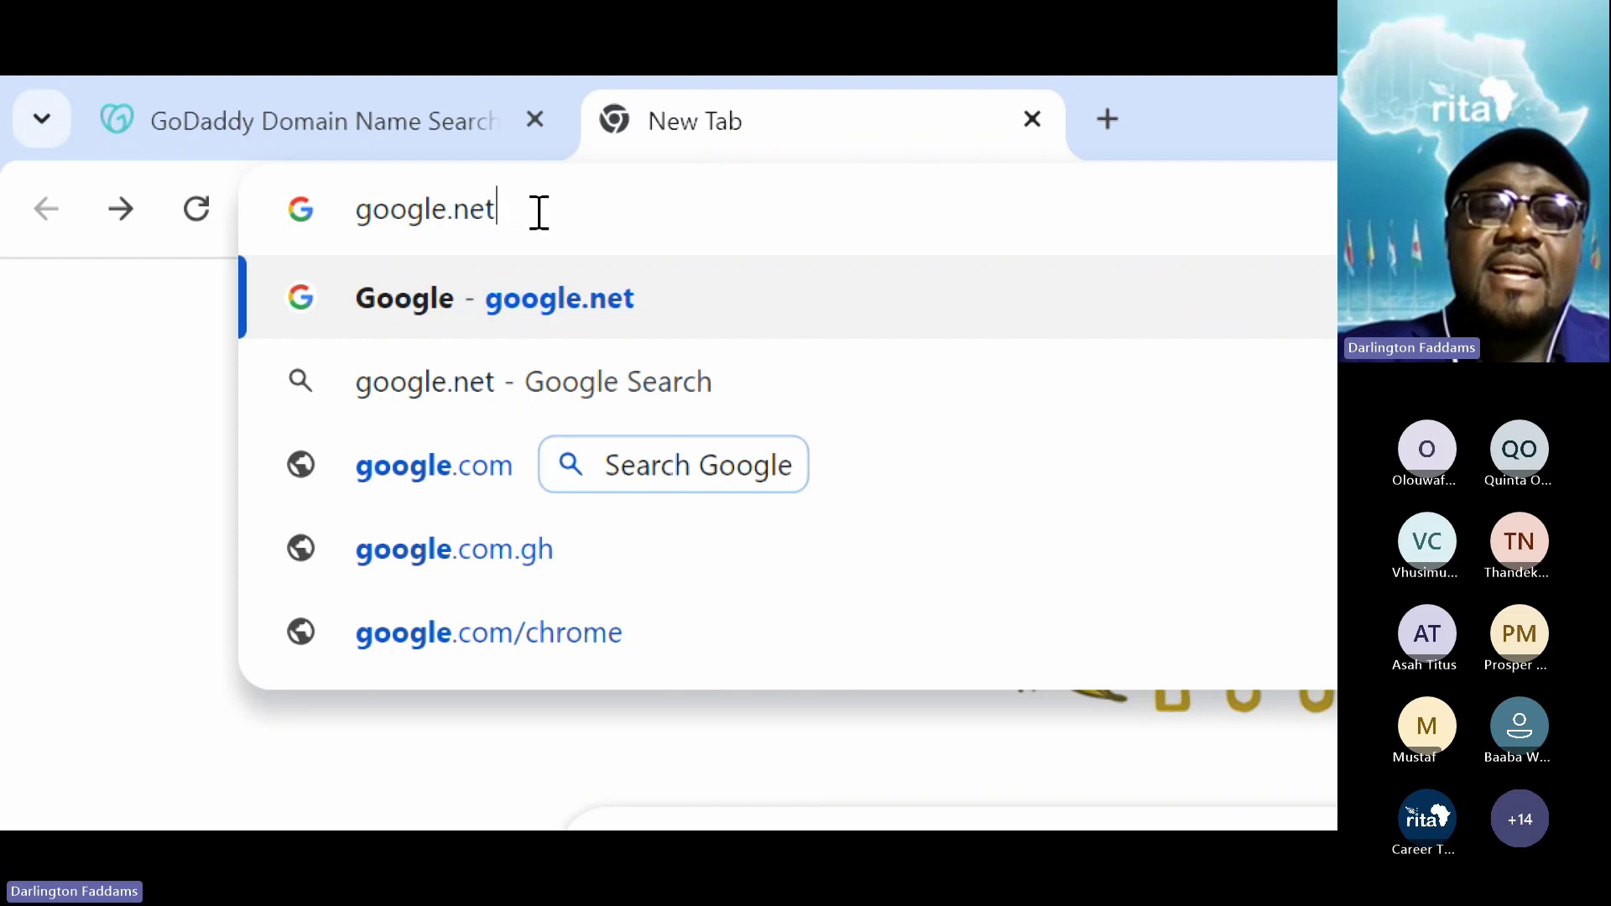
- Highlight the whole google.net address twice and load the site
{"action": "left_click_drag", "start_coordinate": [539, 212], "coordinate": [346, 212]}
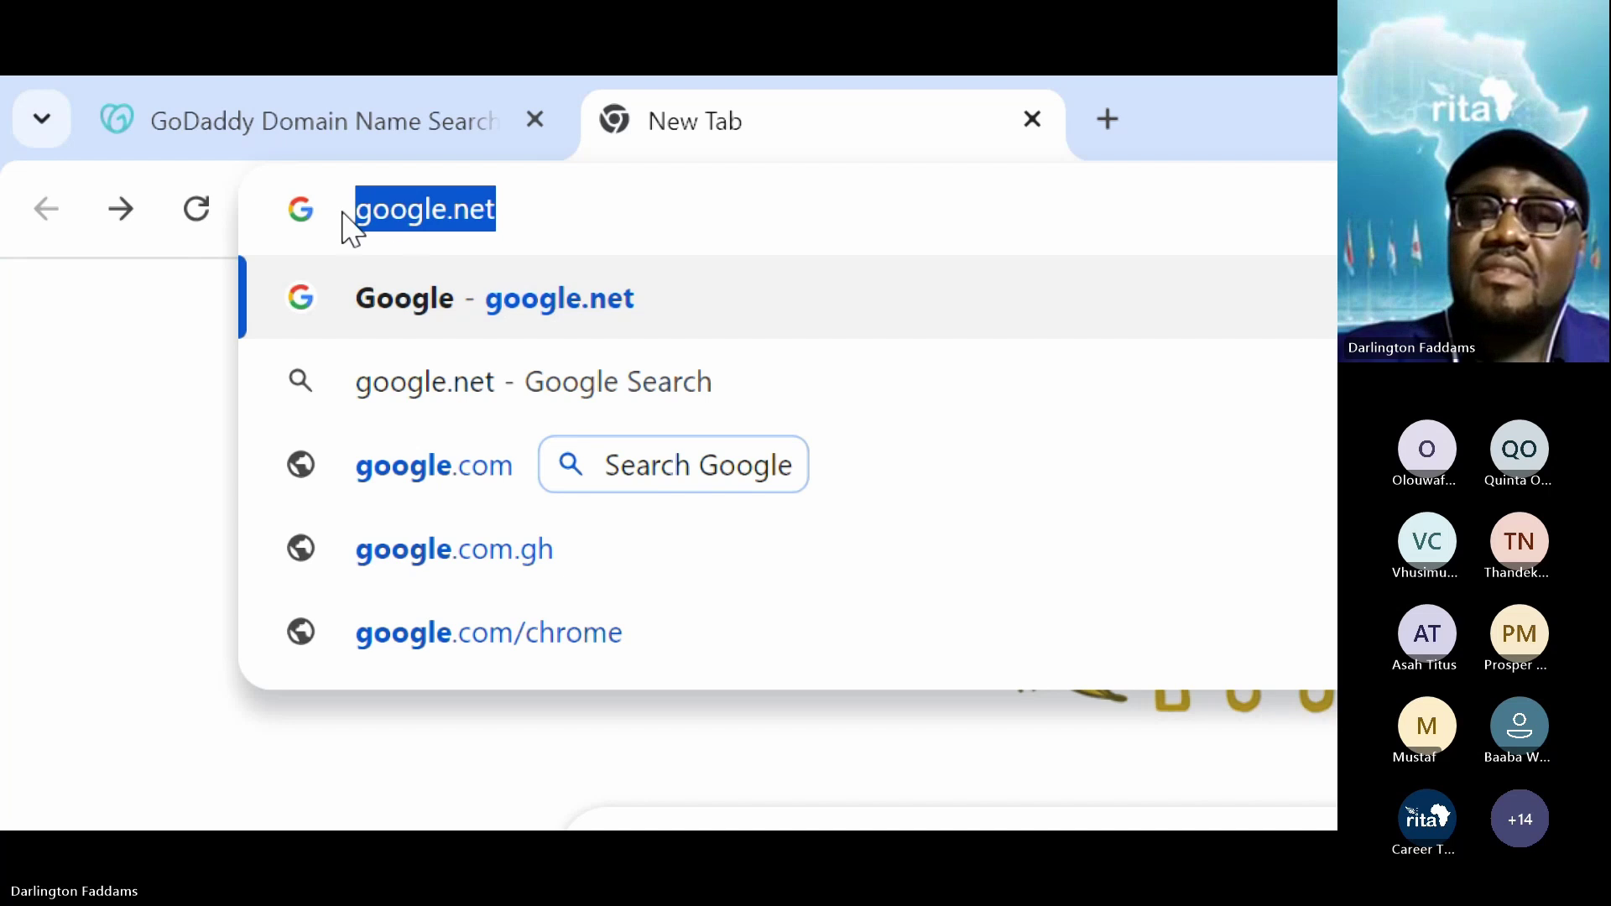
{"action": "left_click", "coordinate": [539, 219]}
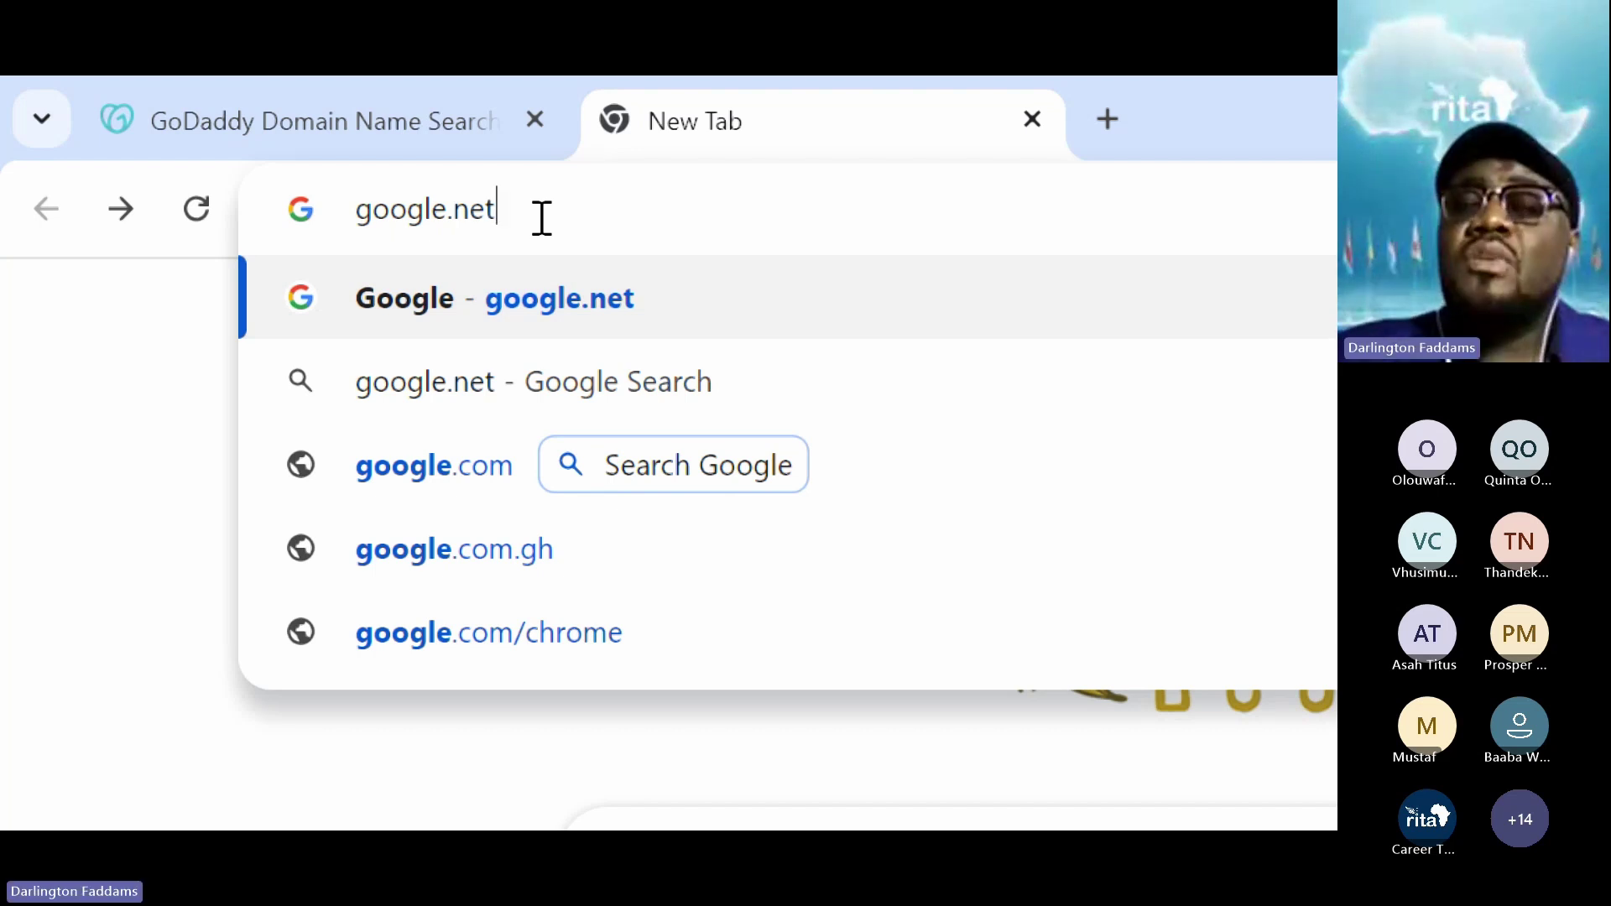
{"action": "left_click_drag", "start_coordinate": [542, 218], "coordinate": [345, 209]}
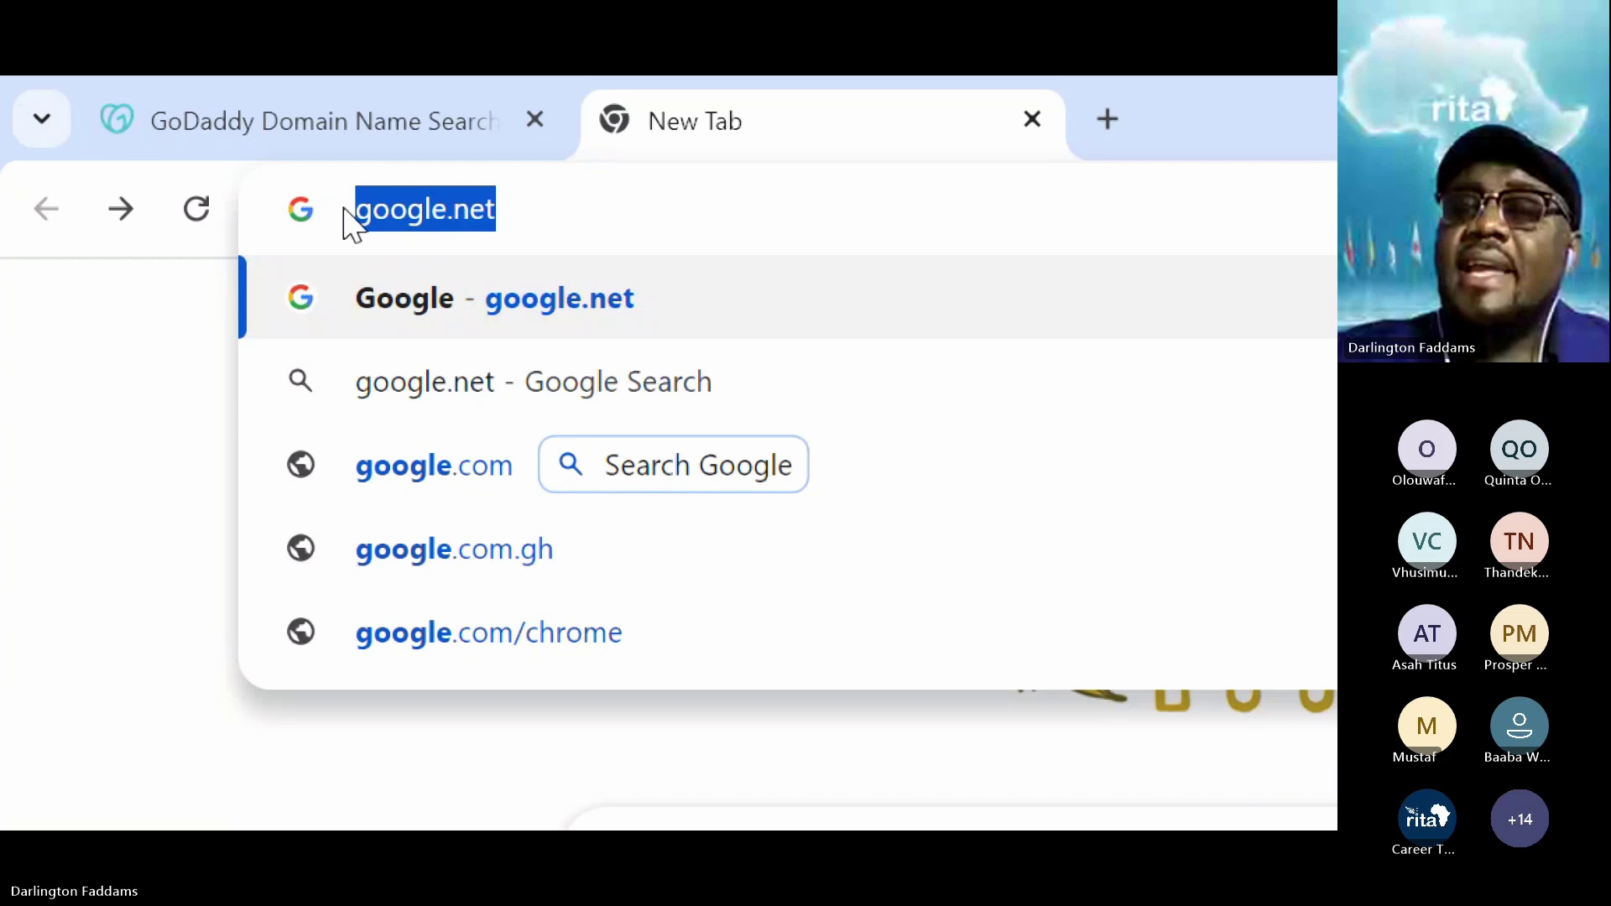
{"action": "left_click", "coordinate": [564, 213]}
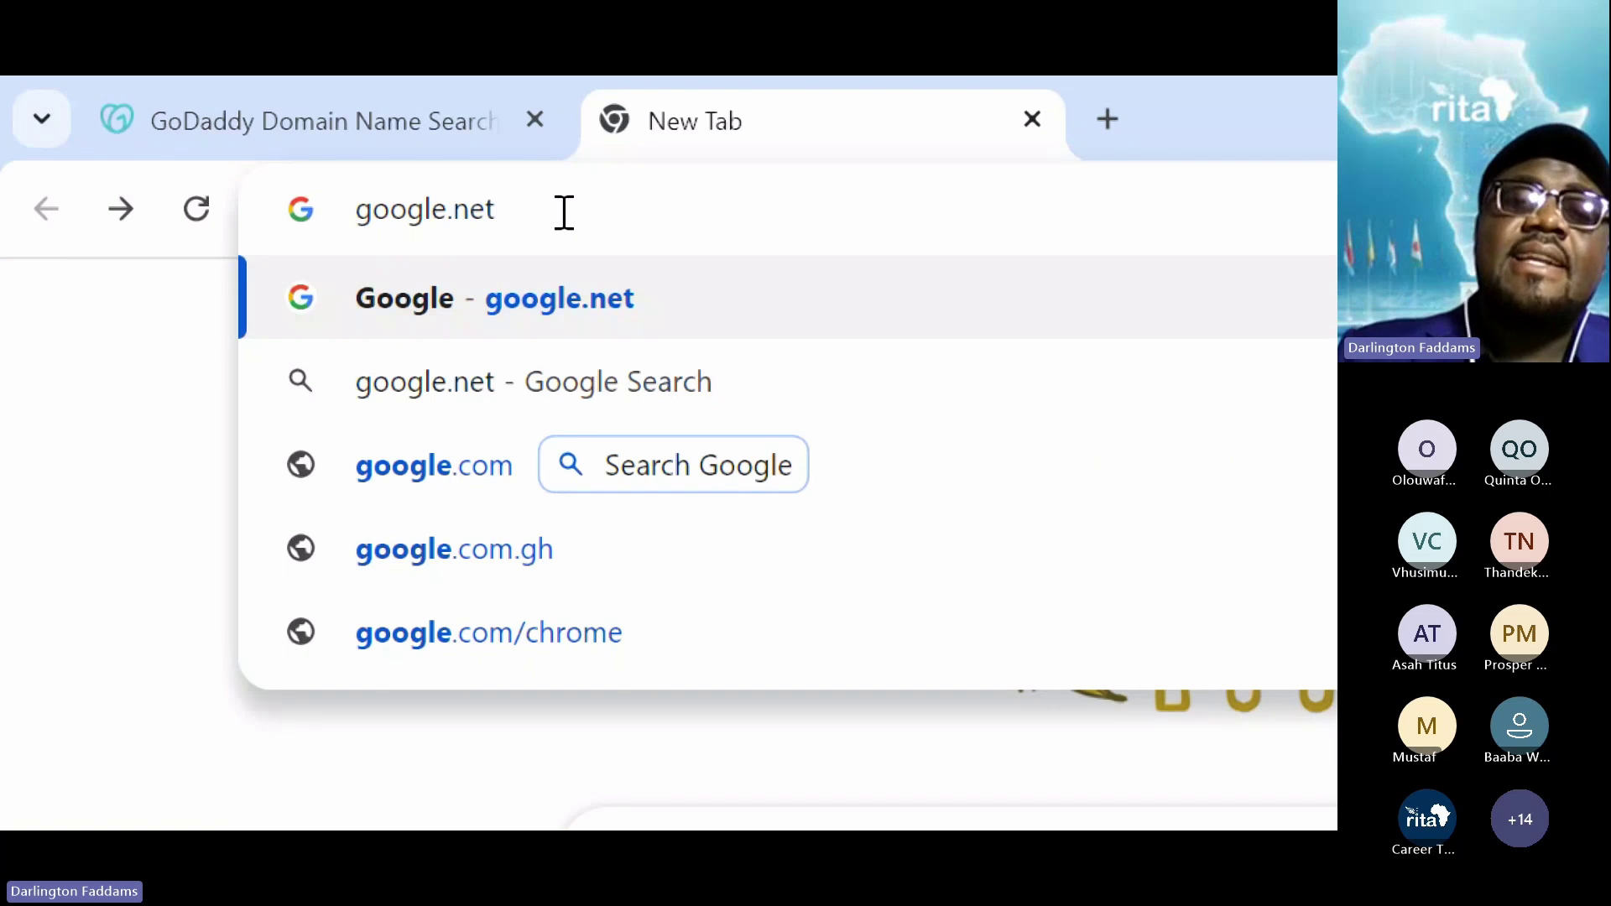
{"action": "key", "text": "Return"}
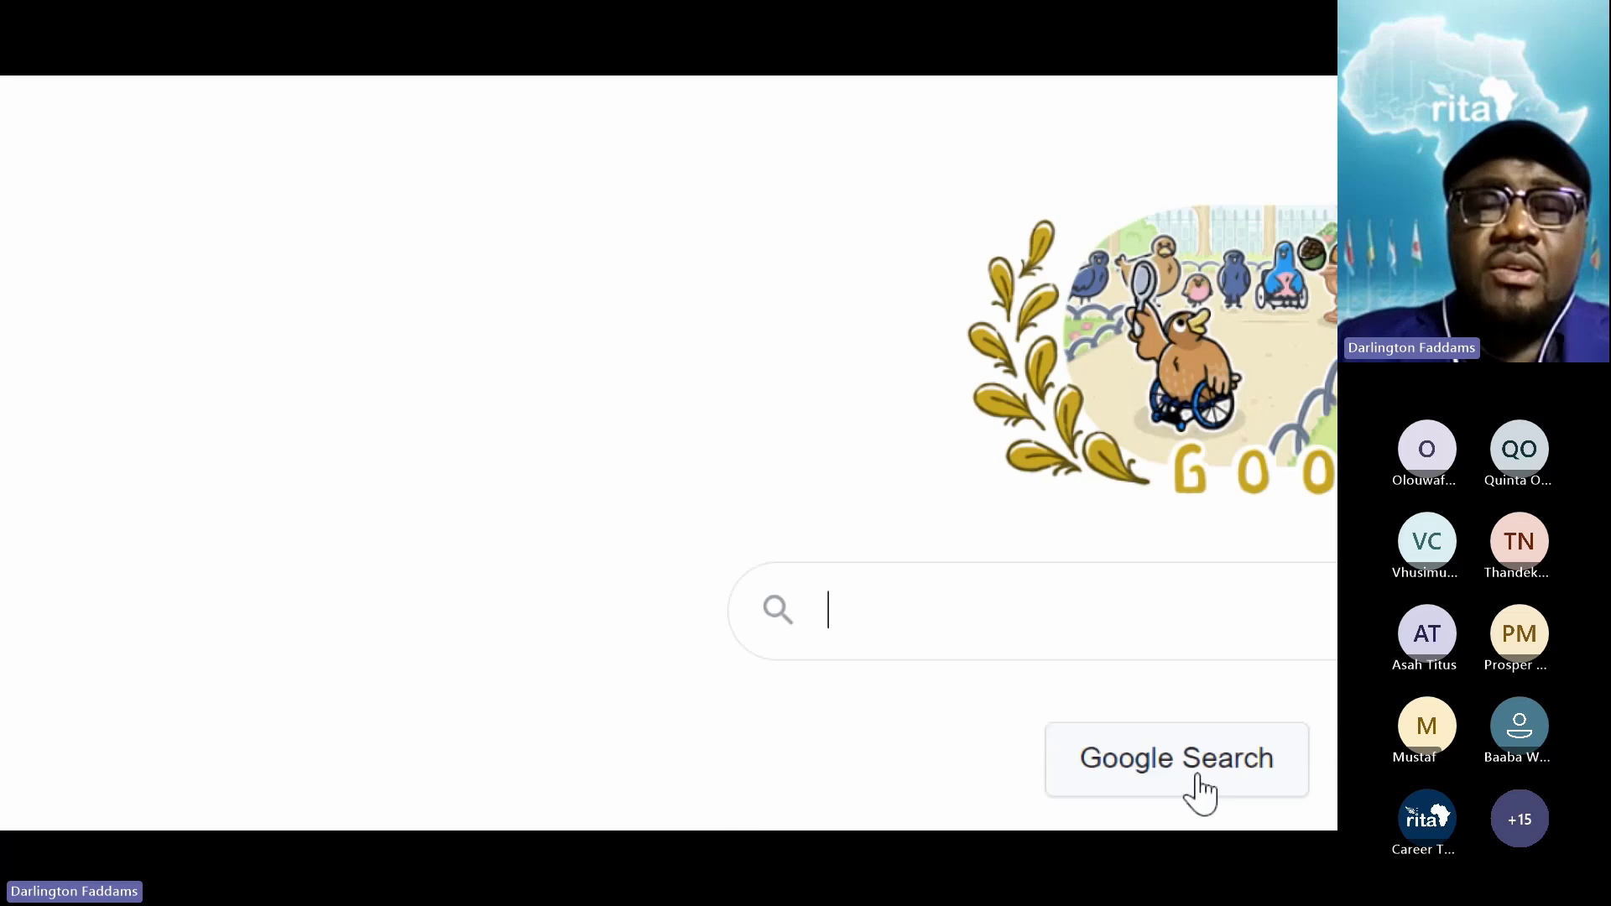
- Search Google for "how many searches does google get per second"
{"action": "type", "text": "how "}
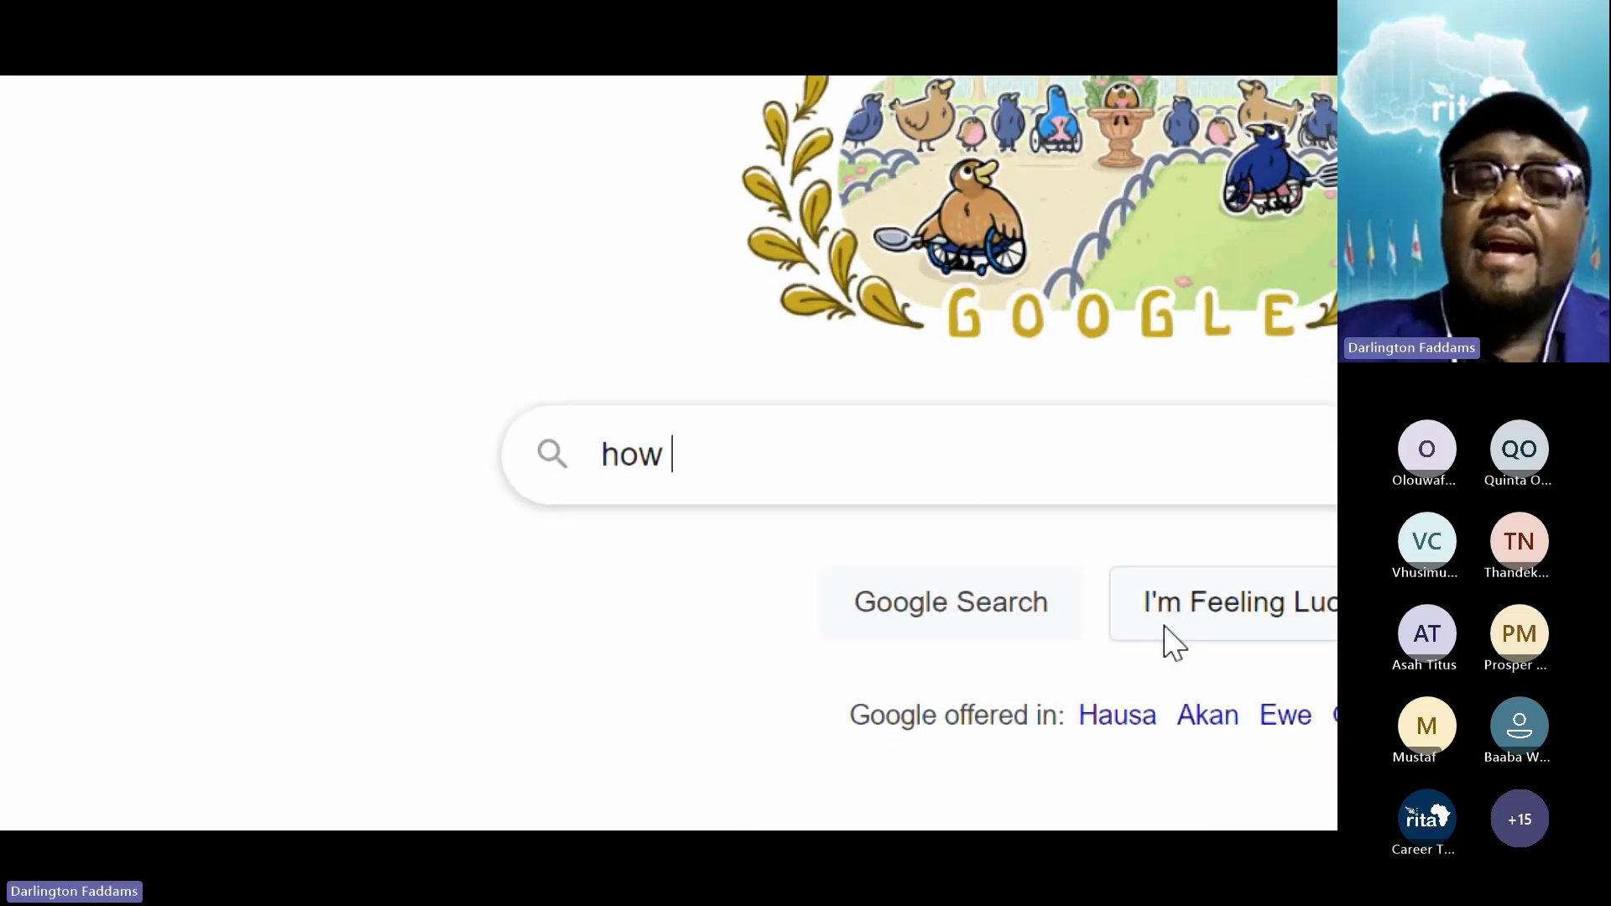
{"action": "type", "text": "many sear"}
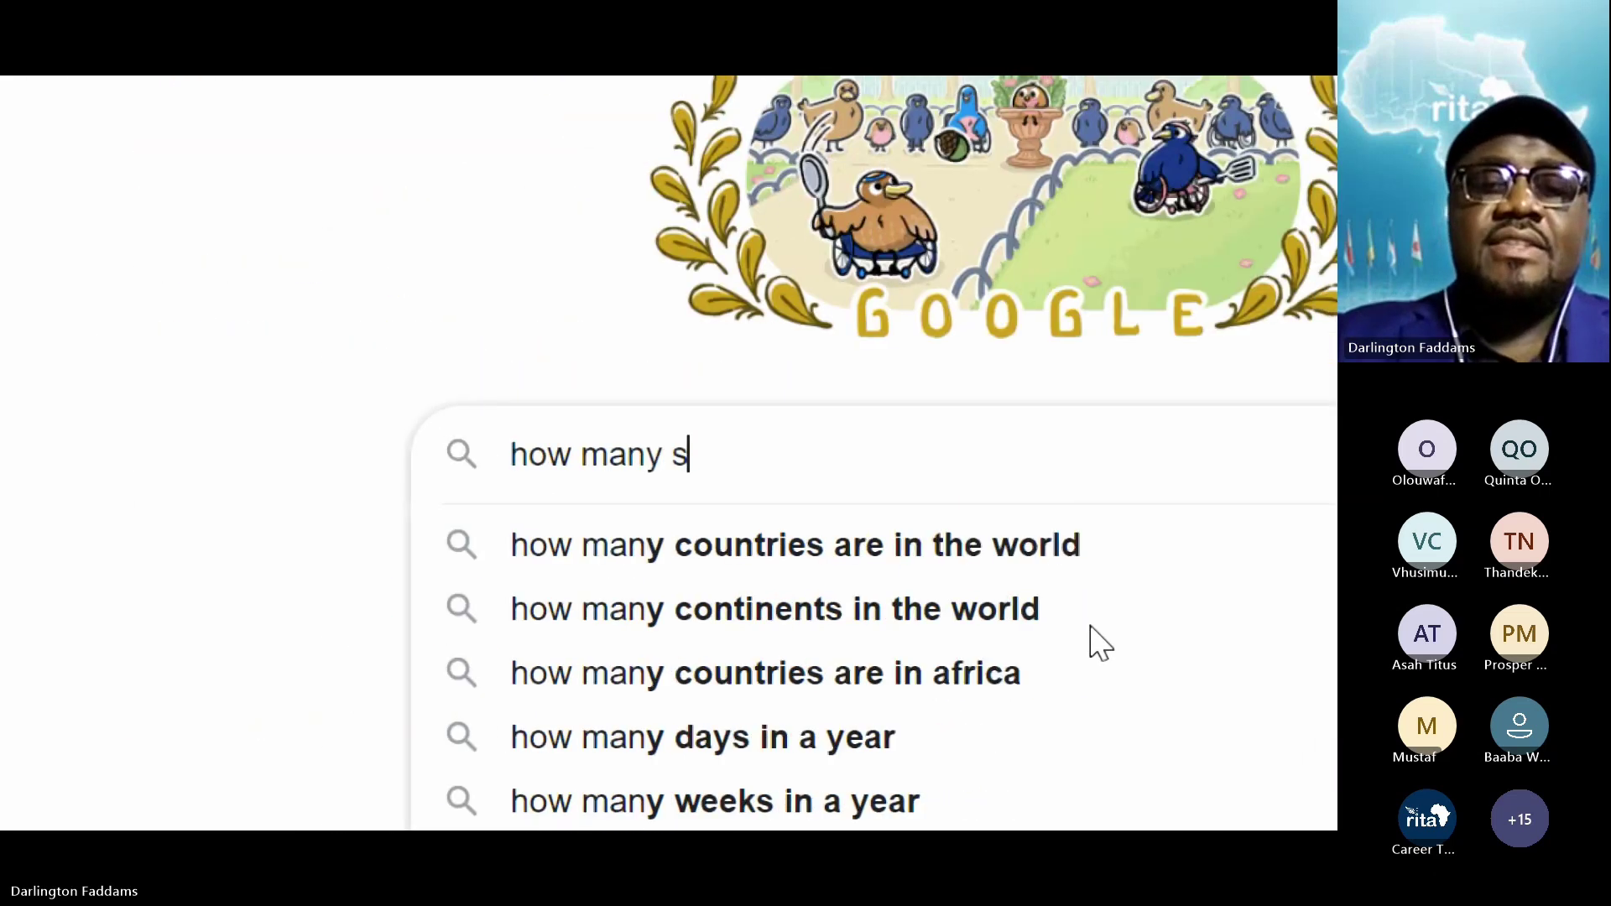
{"action": "type", "text": "ches "}
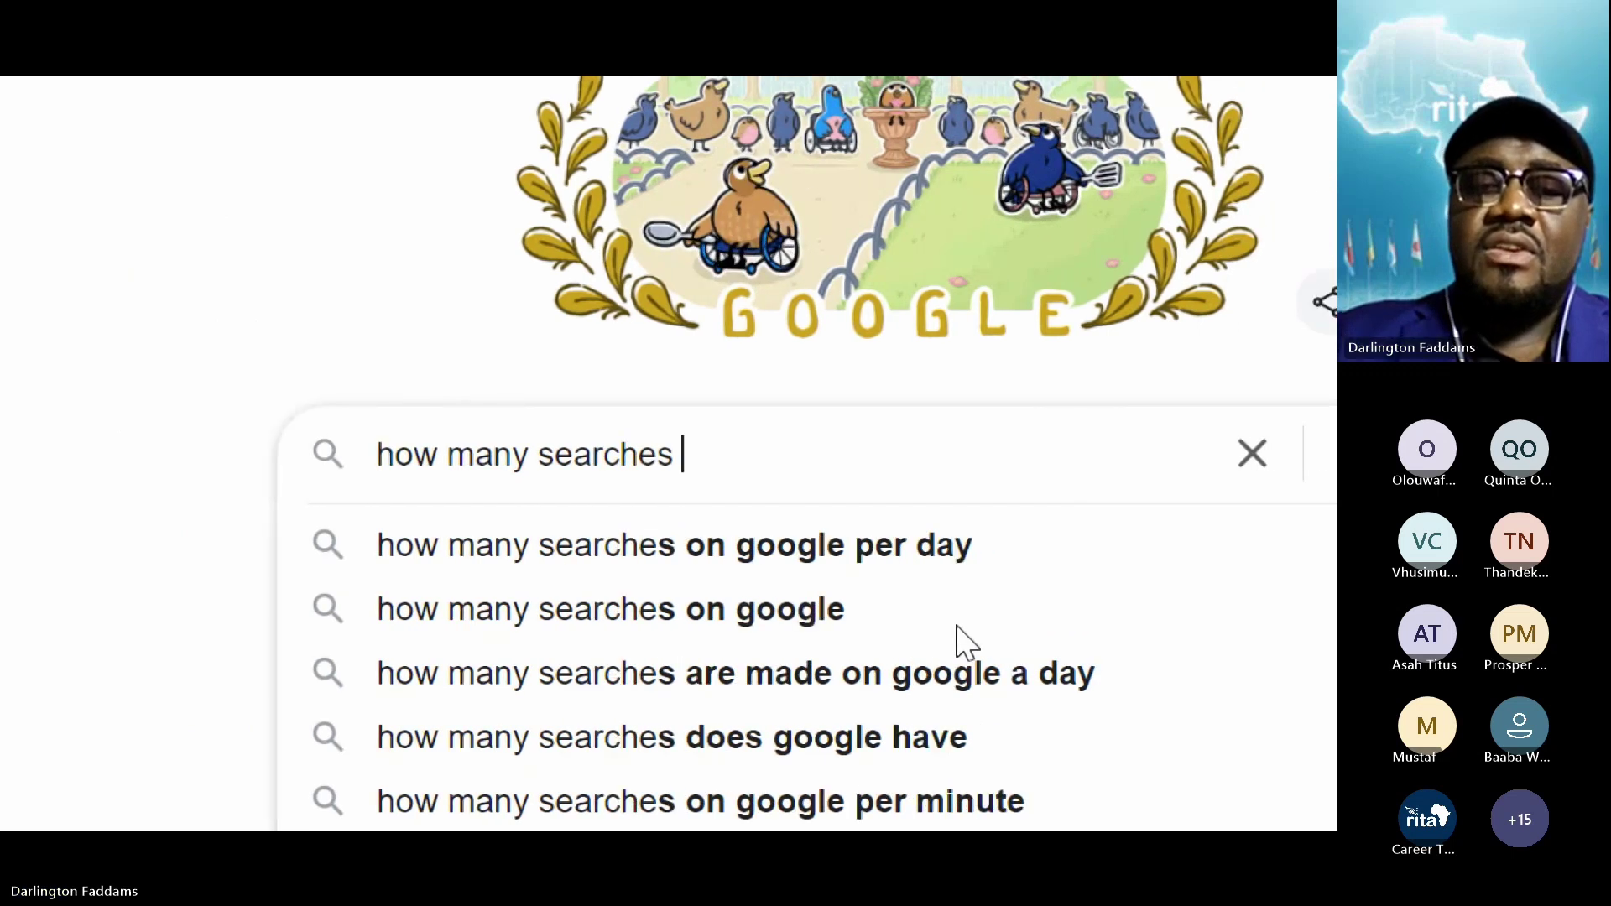
{"action": "type", "text": "do"}
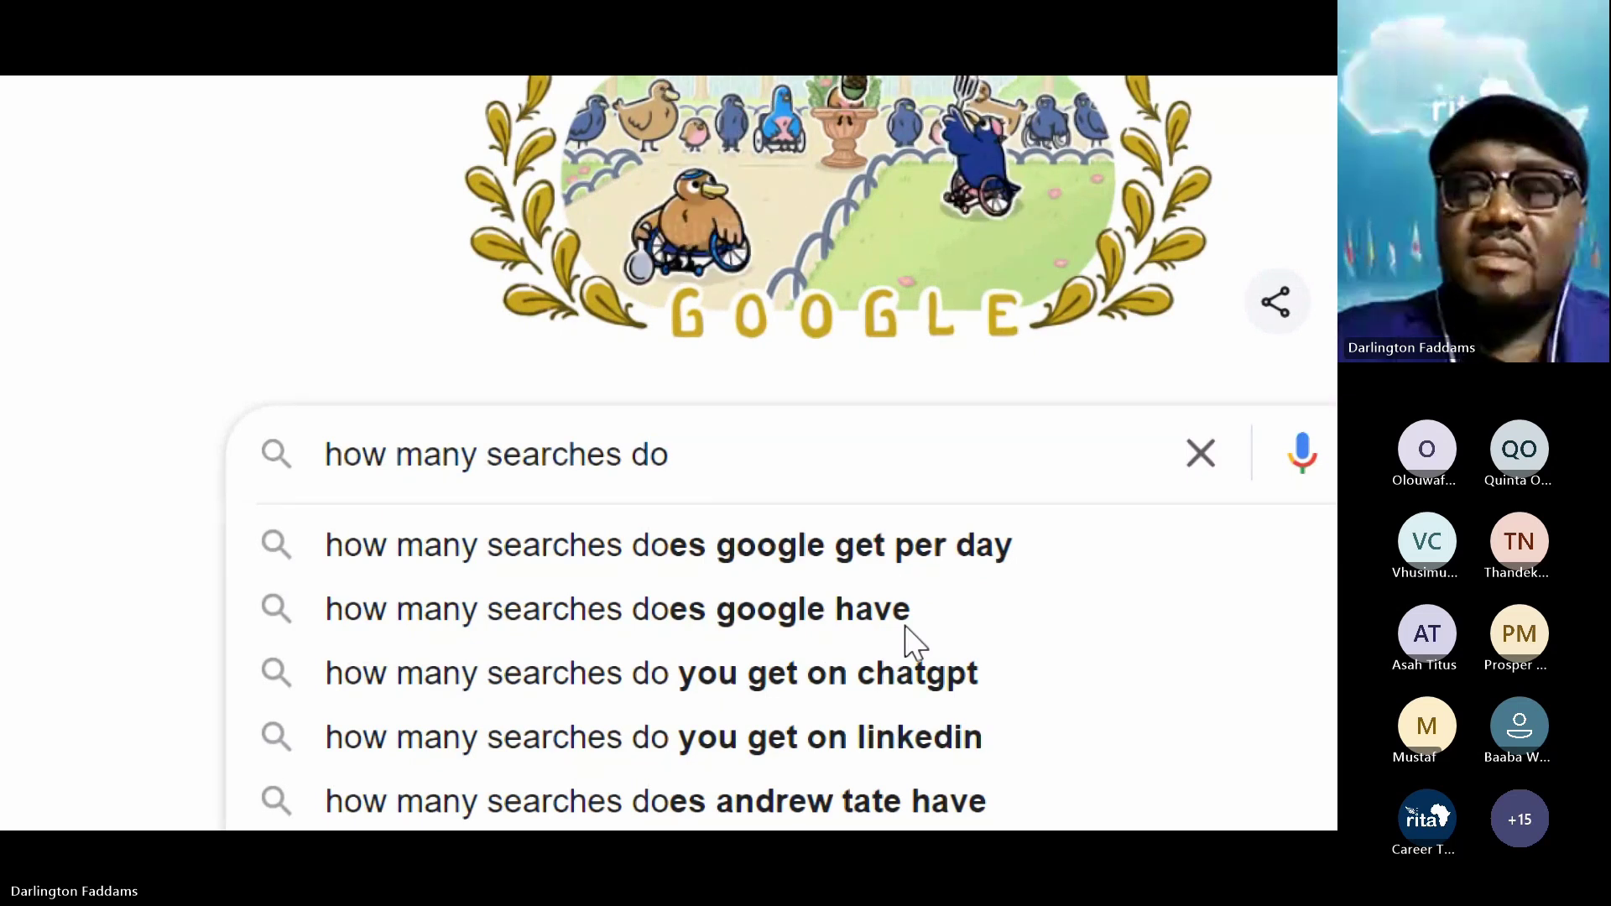
{"action": "type", "text": "es go"}
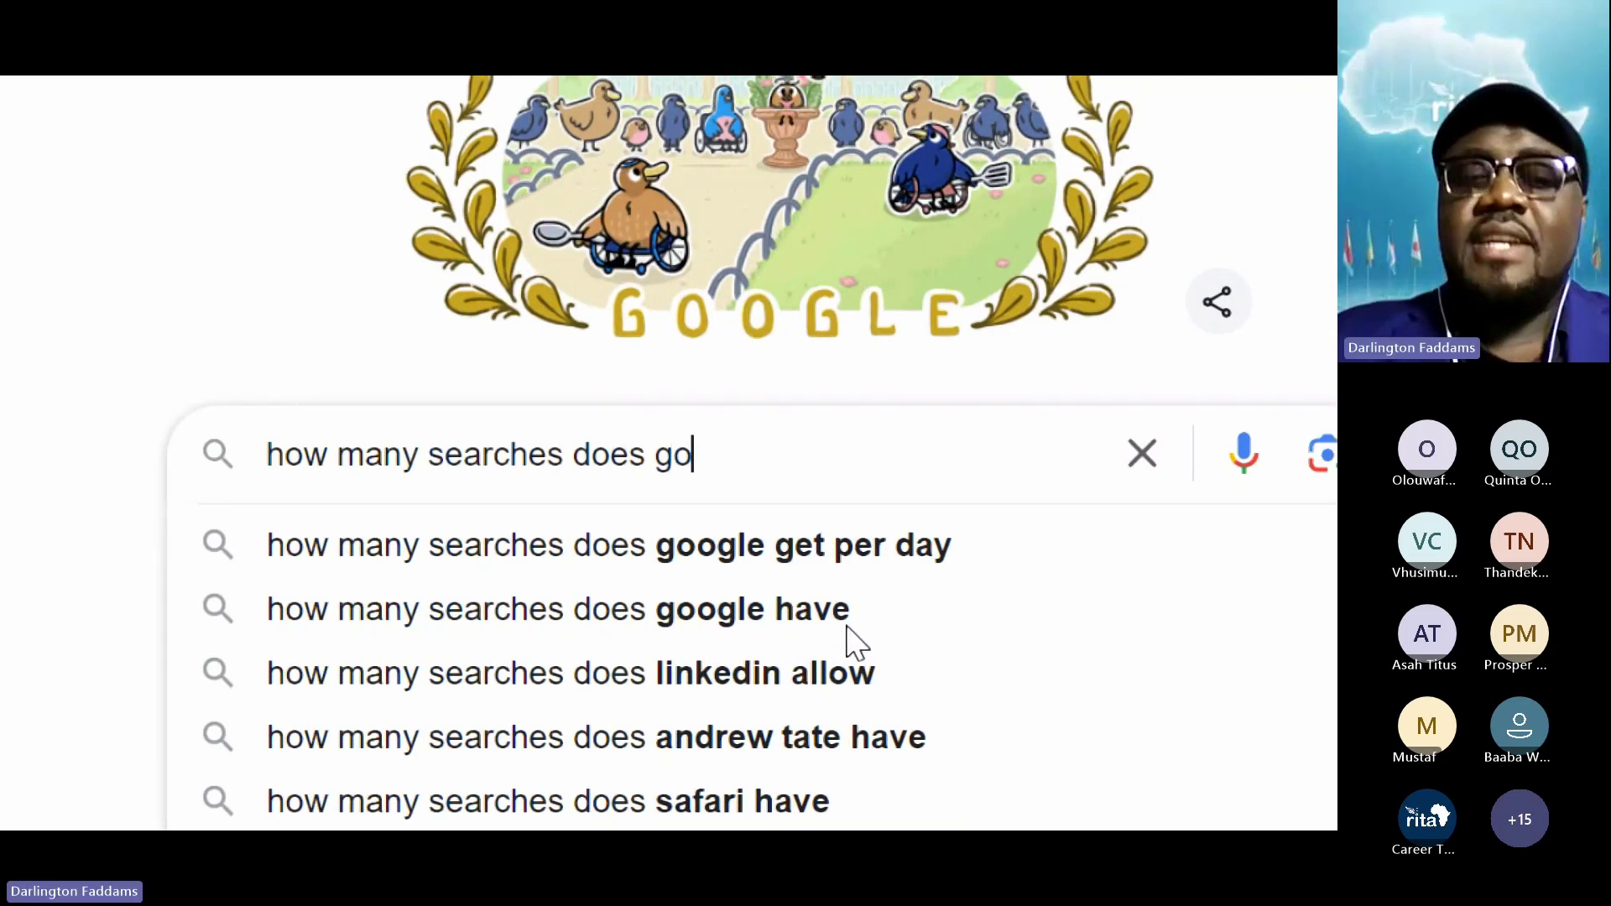
{"action": "type", "text": "ogle get pe"}
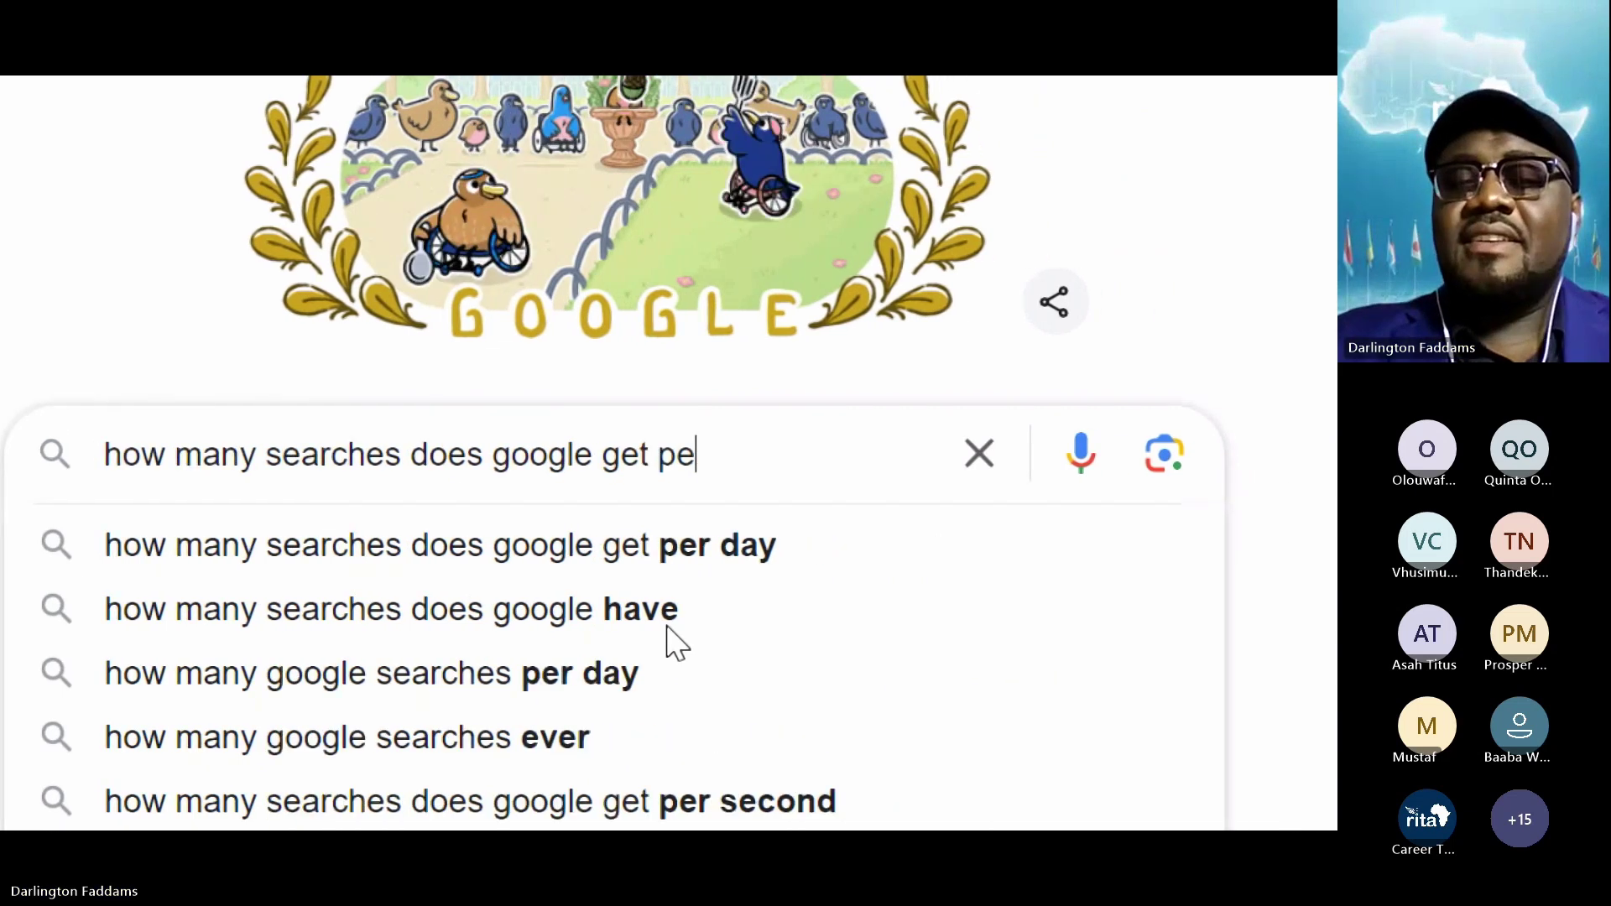
{"action": "type", "text": "r second"}
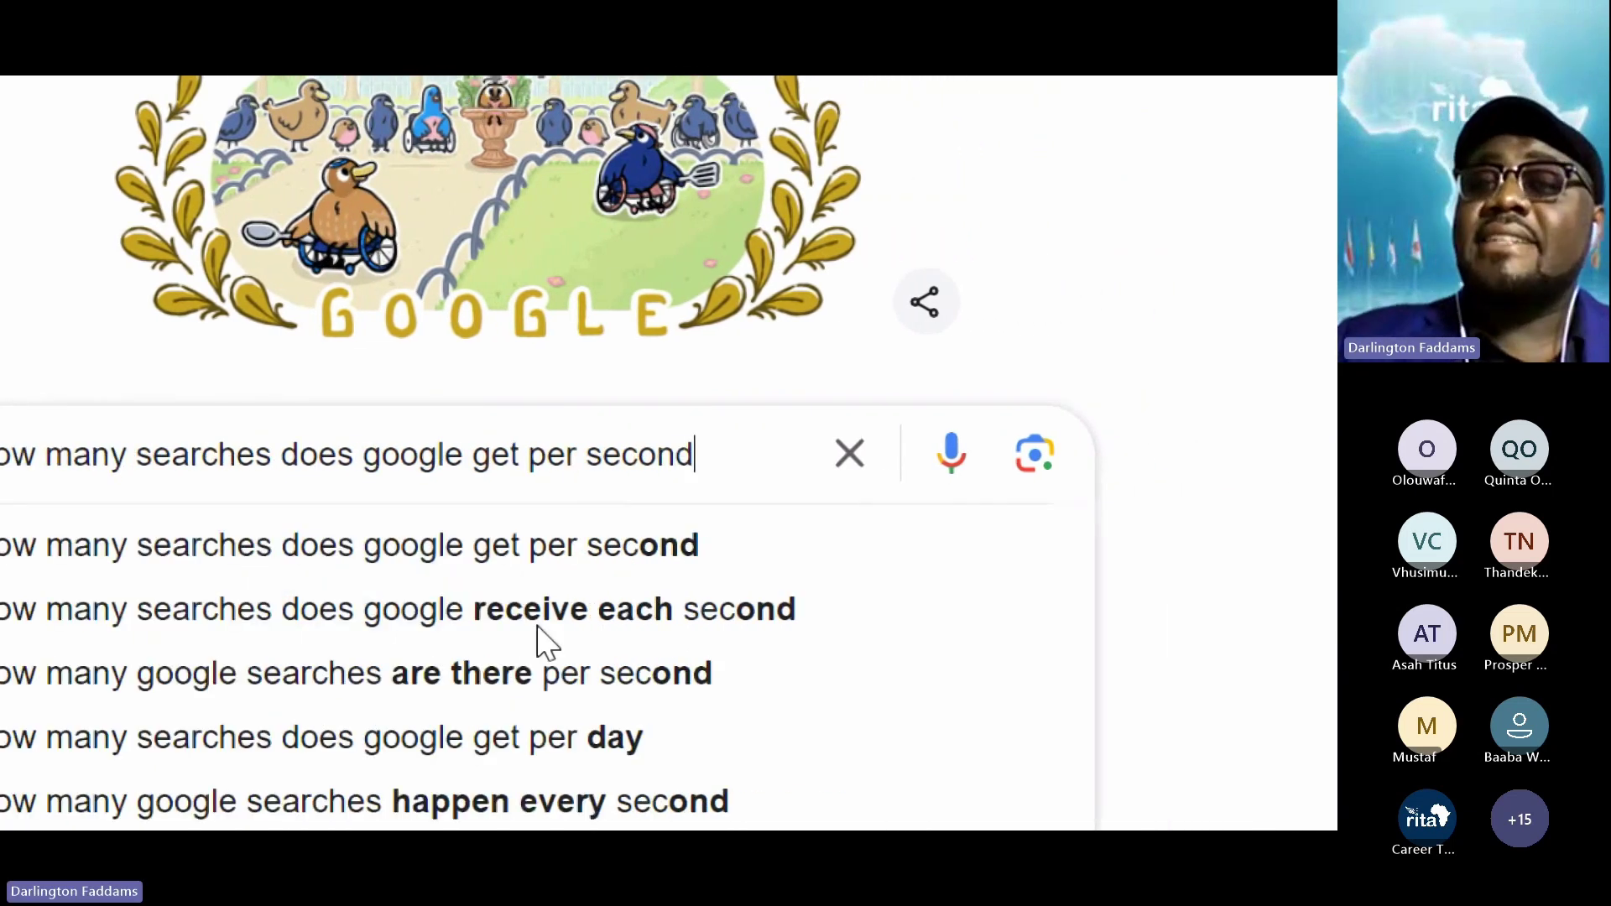
{"action": "key", "text": "Return"}
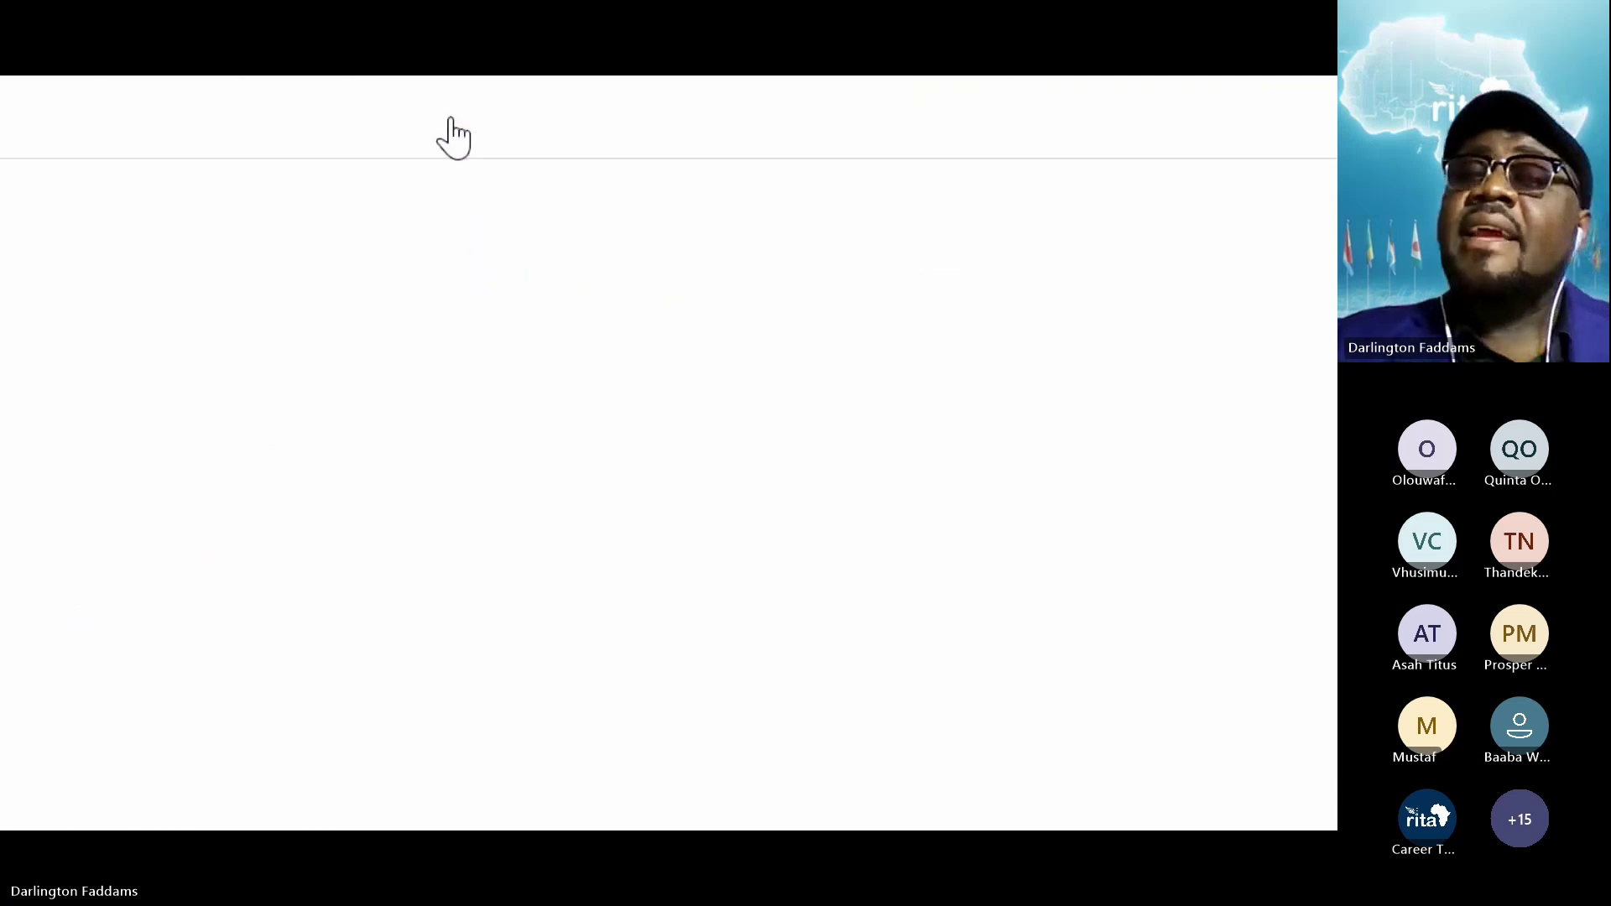
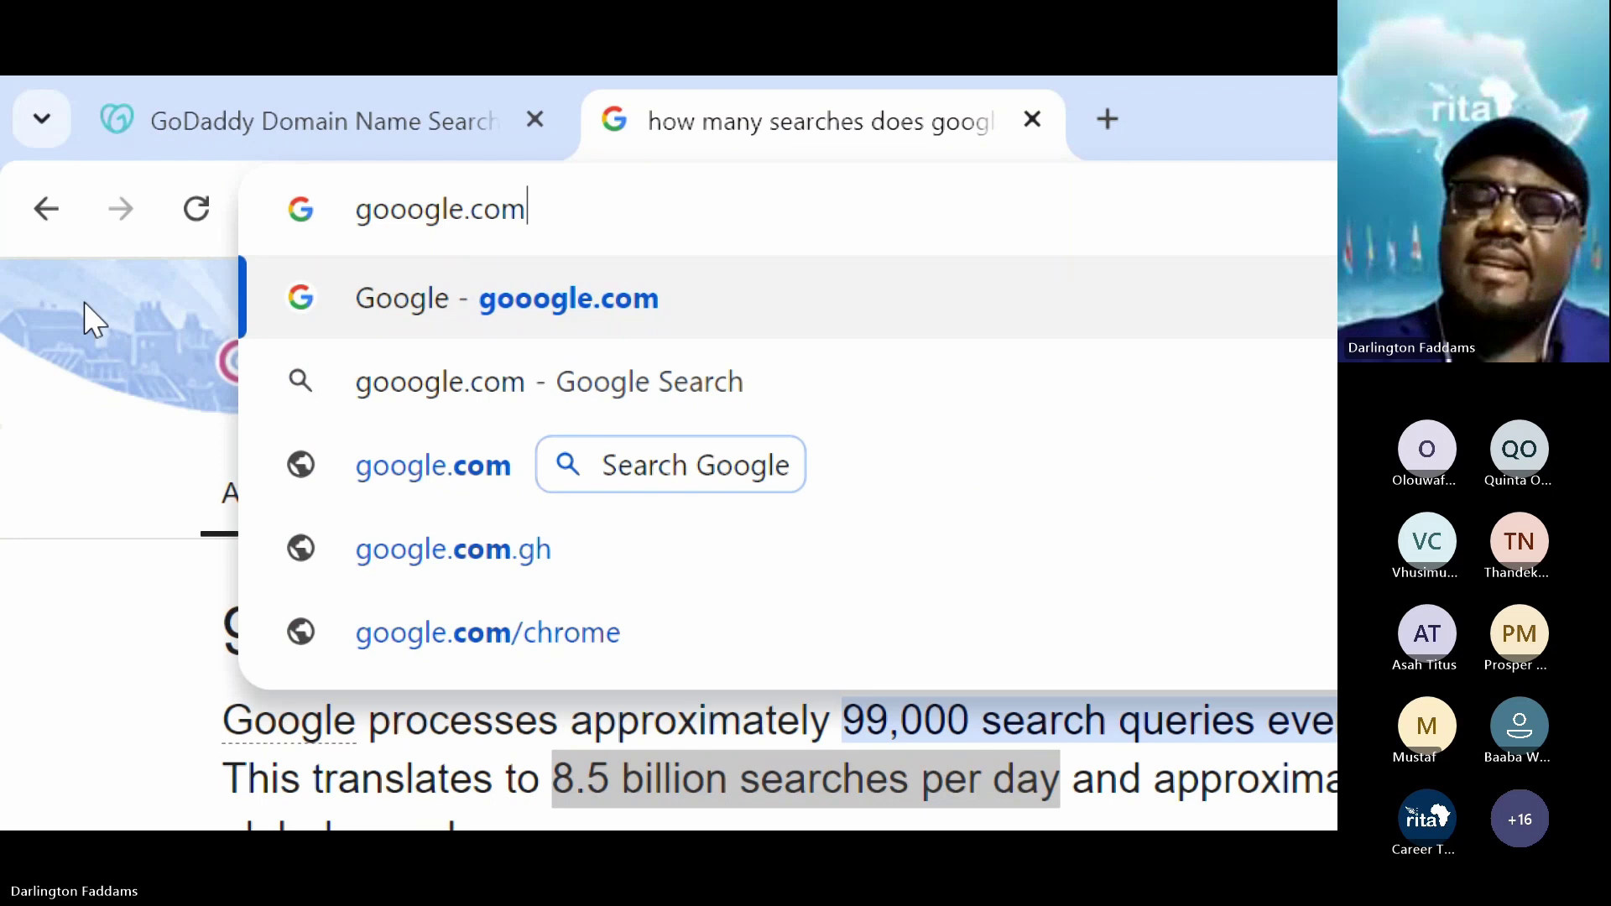
{"action": "key", "text": "super+plus"}
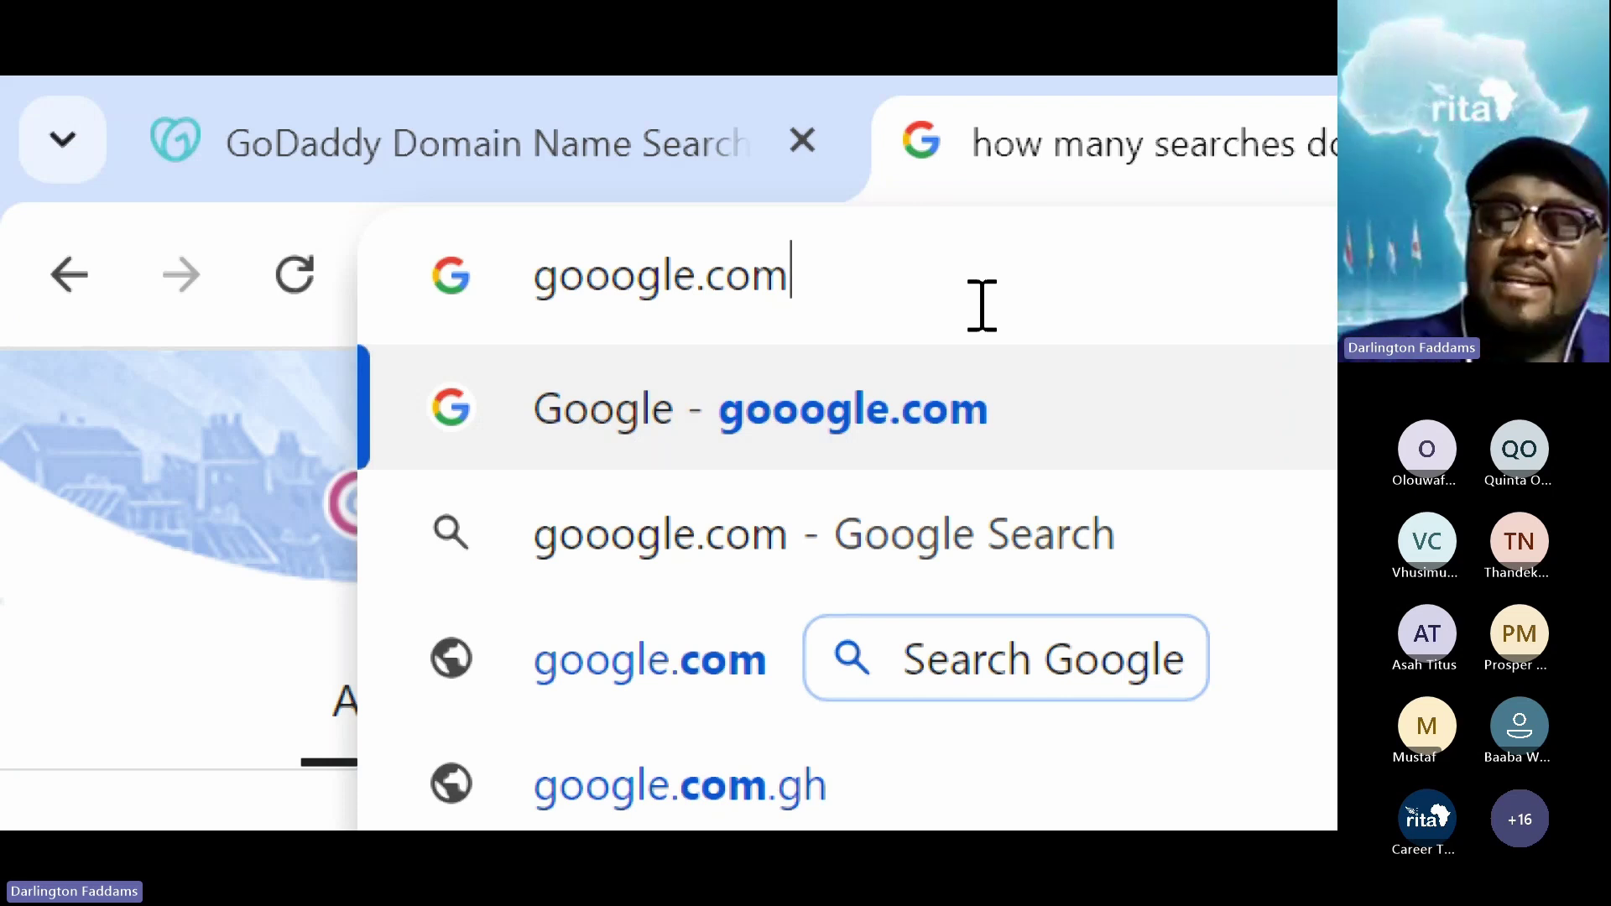
{"action": "key", "text": "Return"}
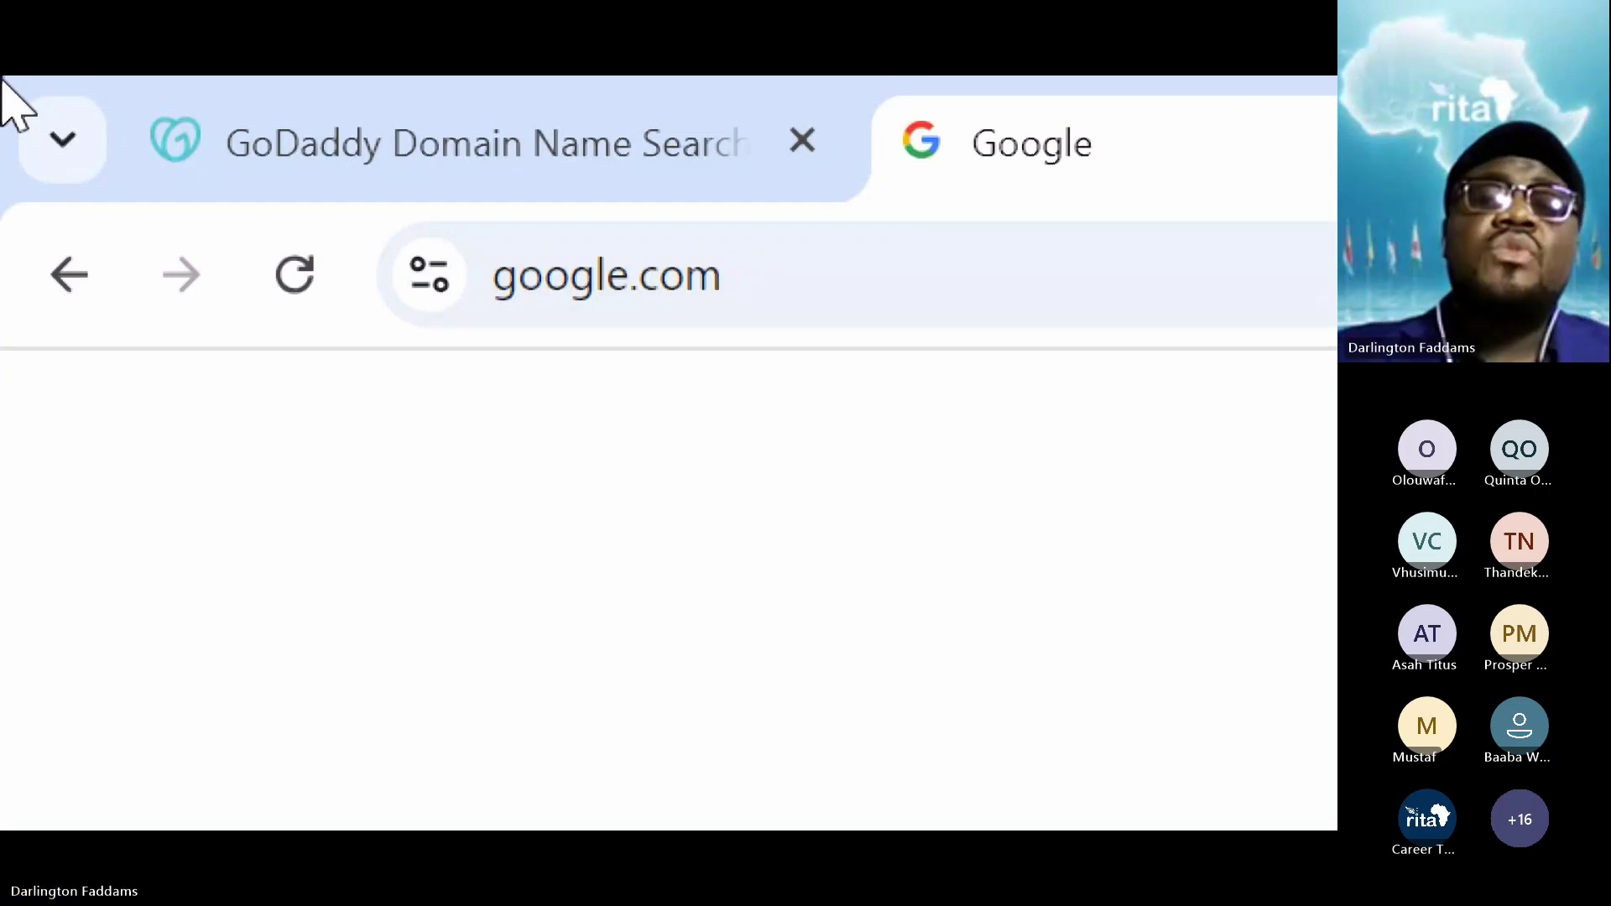
{"action": "left_click", "coordinate": [834, 302]}
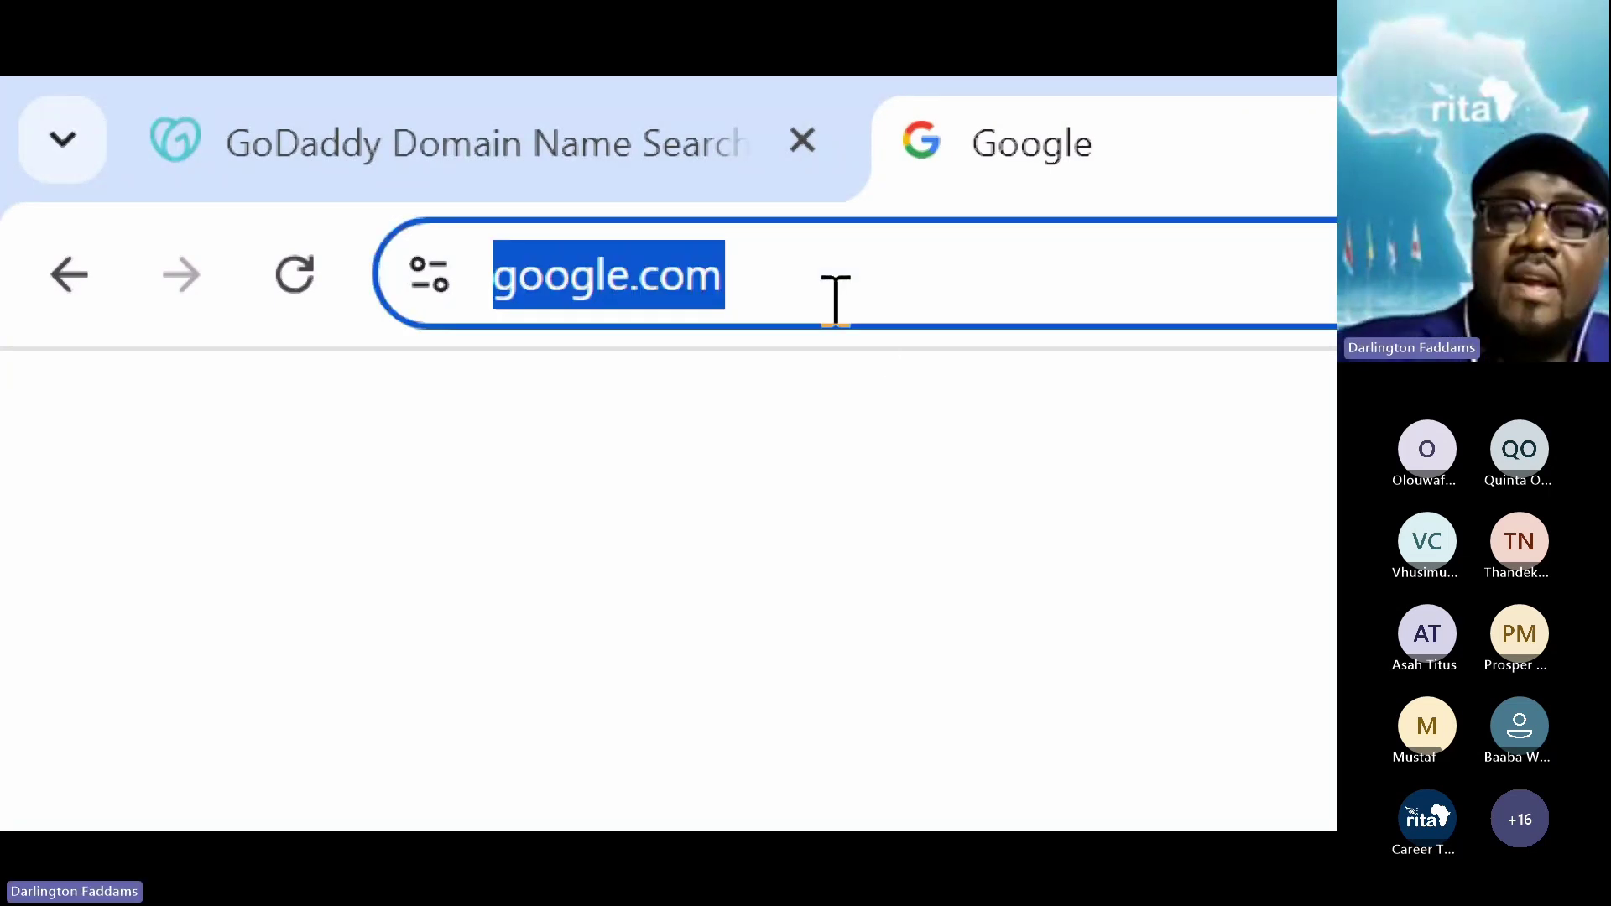
{"action": "left_click", "coordinate": [835, 302]}
{"action": "key", "text": "BackSpace"}
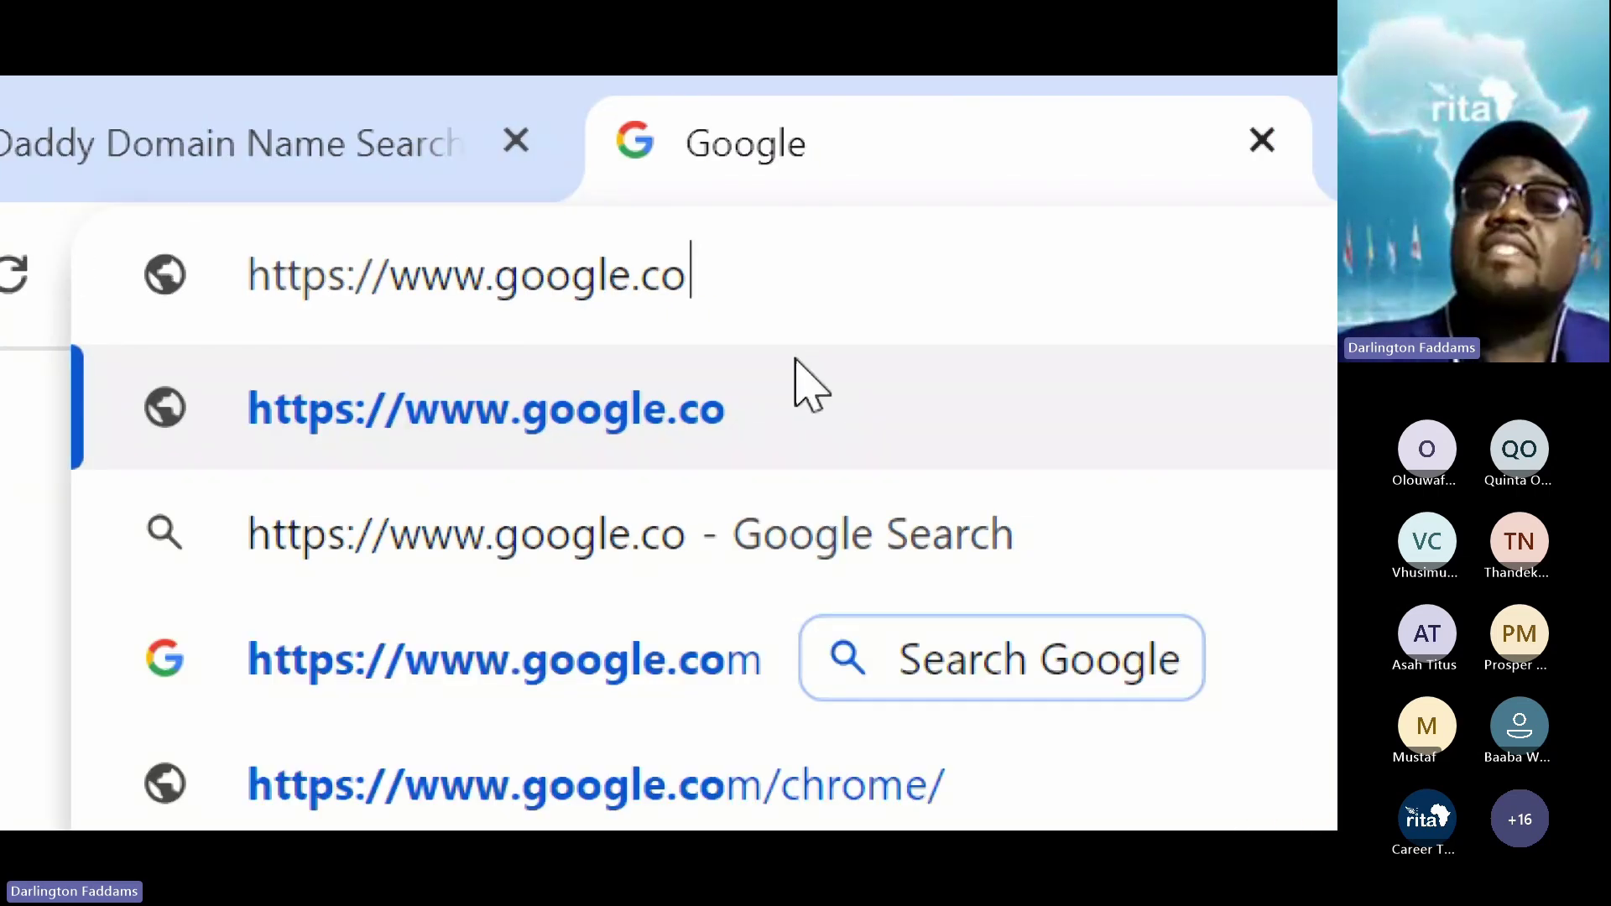
{"action": "key", "text": "Return"}
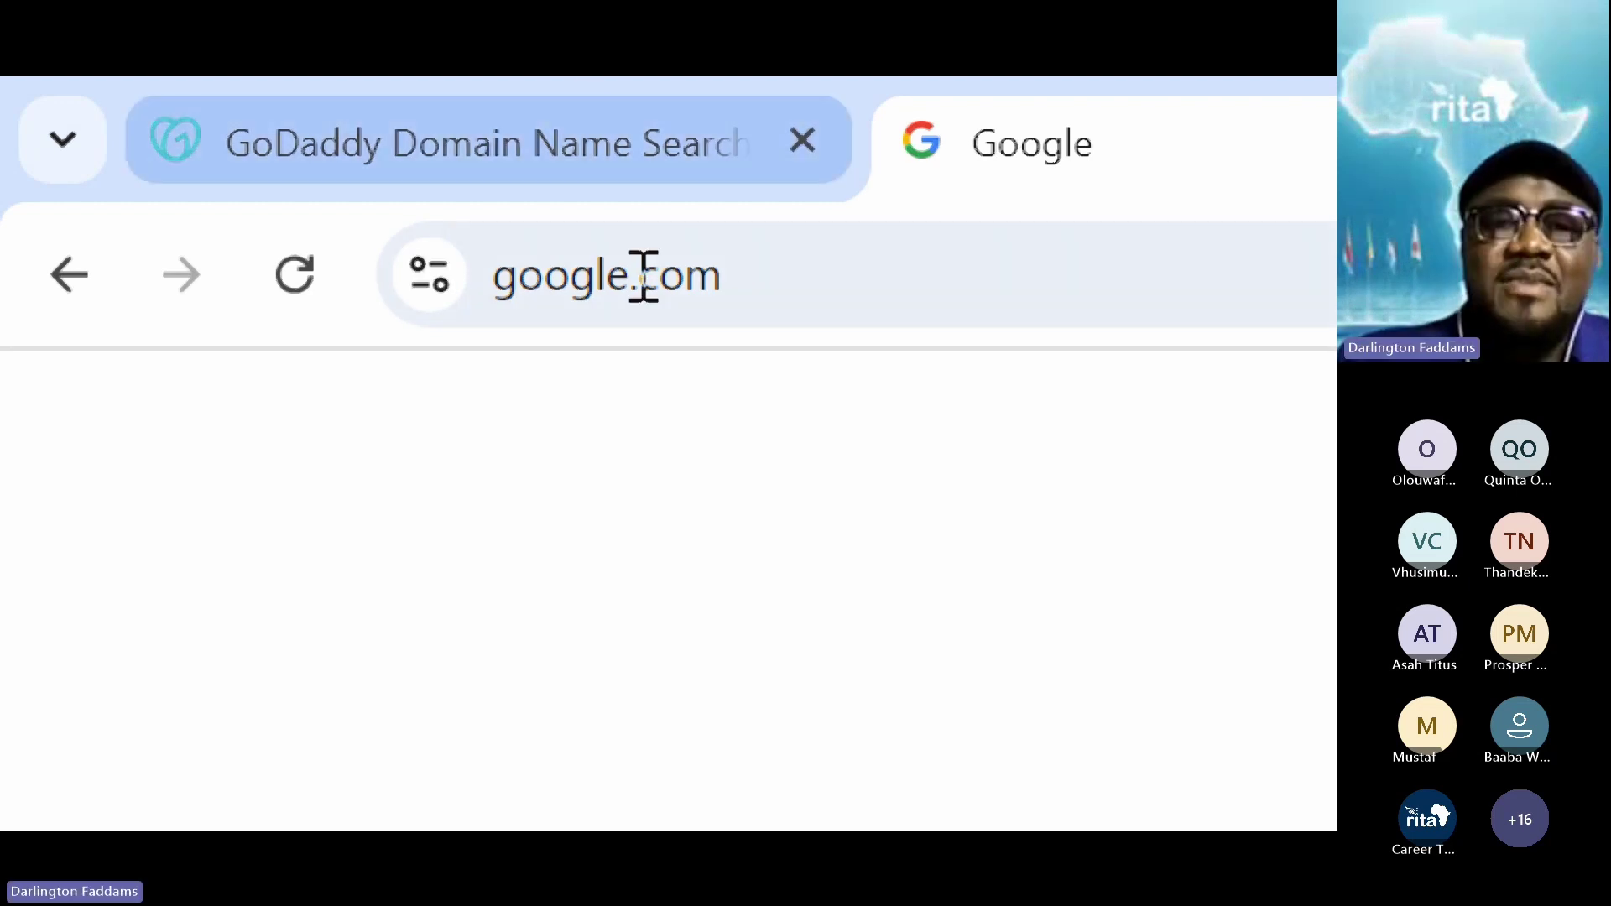
{"action": "left_click", "coordinate": [605, 307]}
{"action": "left_click", "coordinate": [605, 306]}
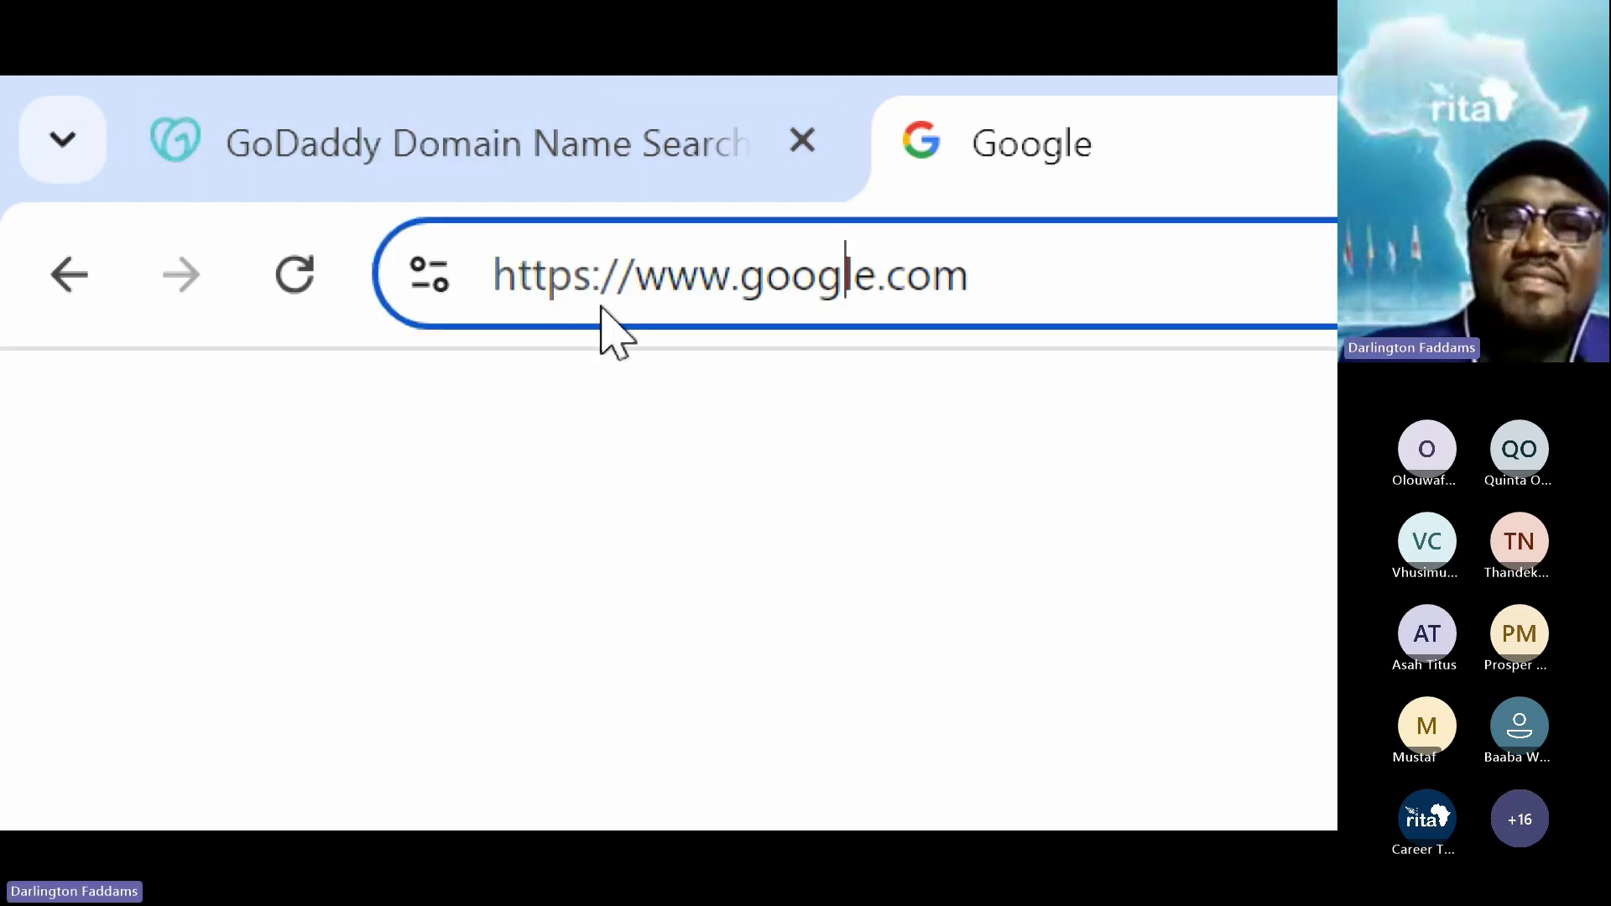
{"action": "type", "text": "g"}
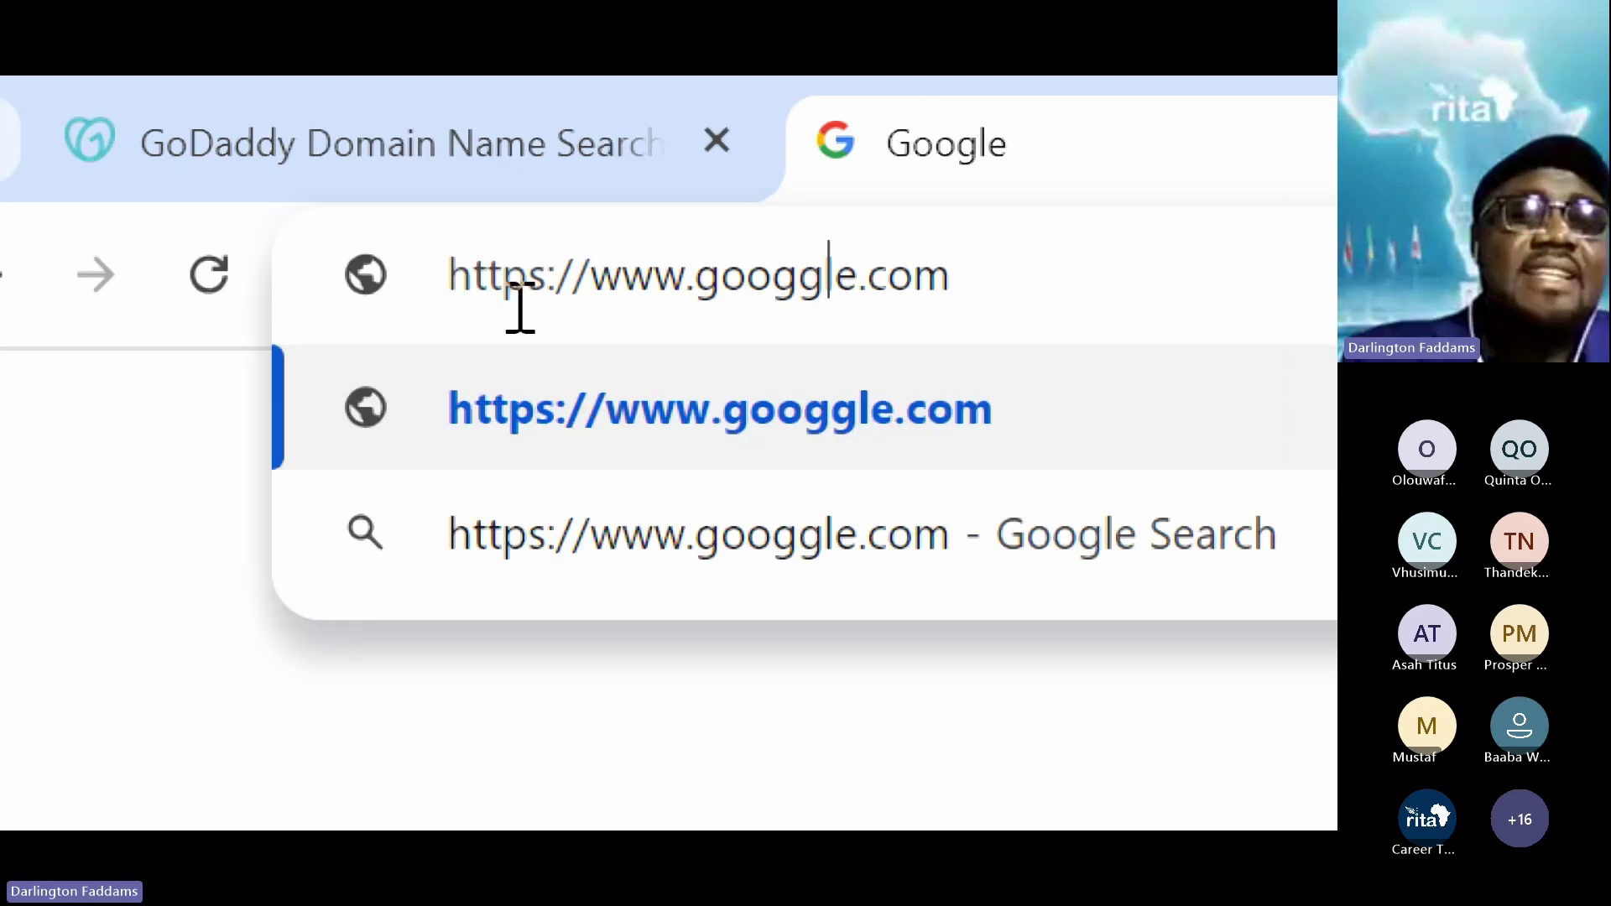
{"action": "key", "text": "Return"}
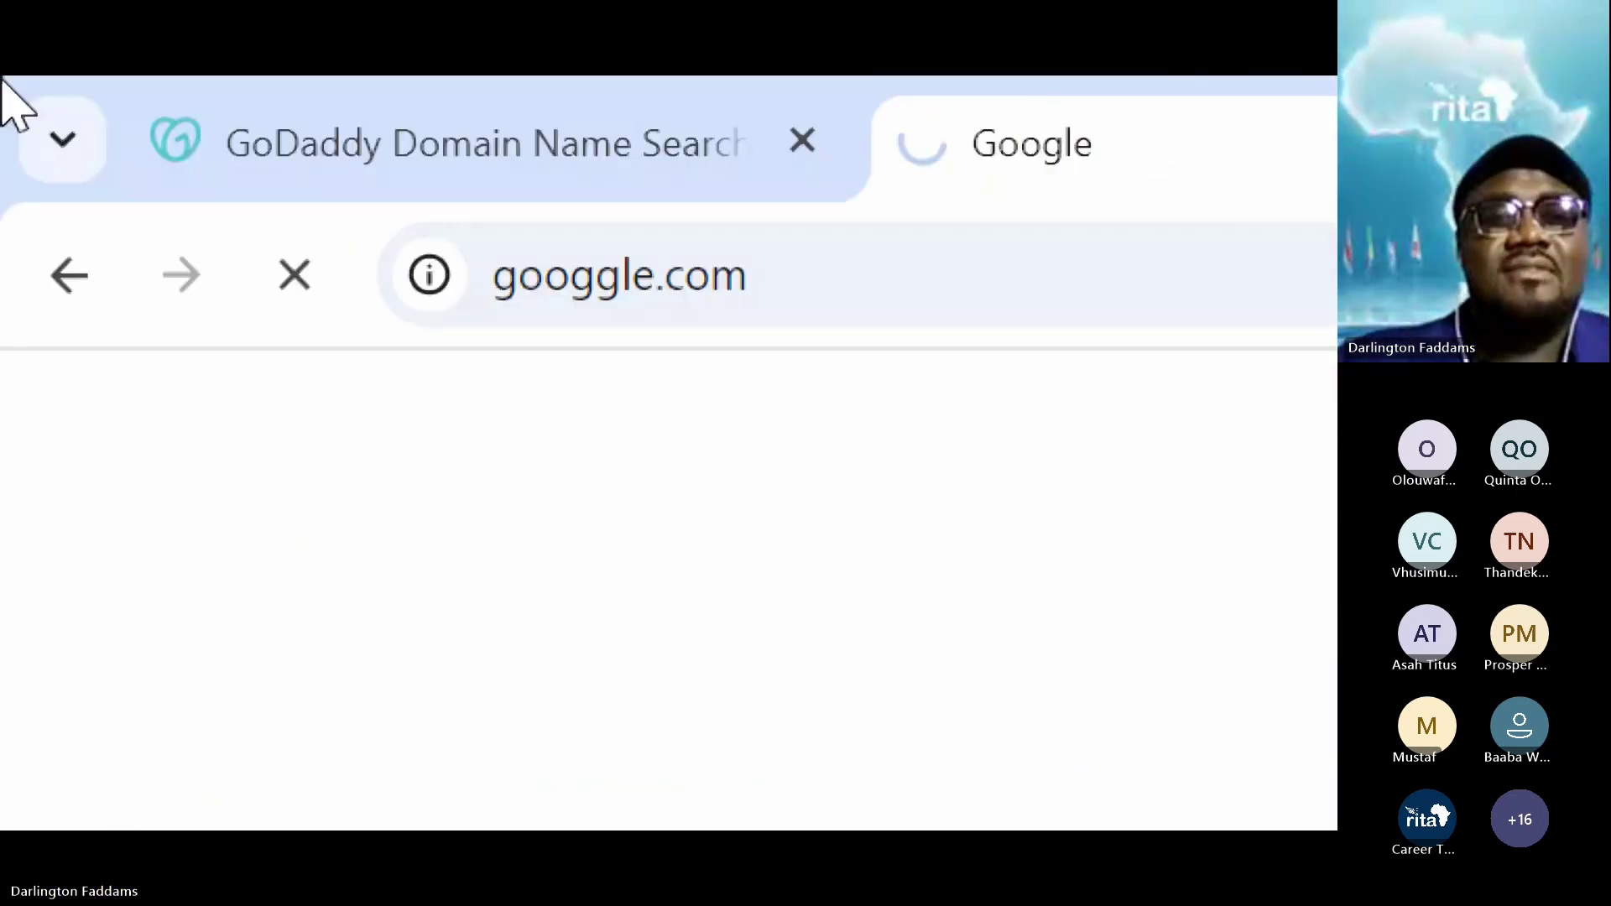
{"action": "left_click", "coordinate": [888, 313]}
{"action": "key", "text": "Return"}
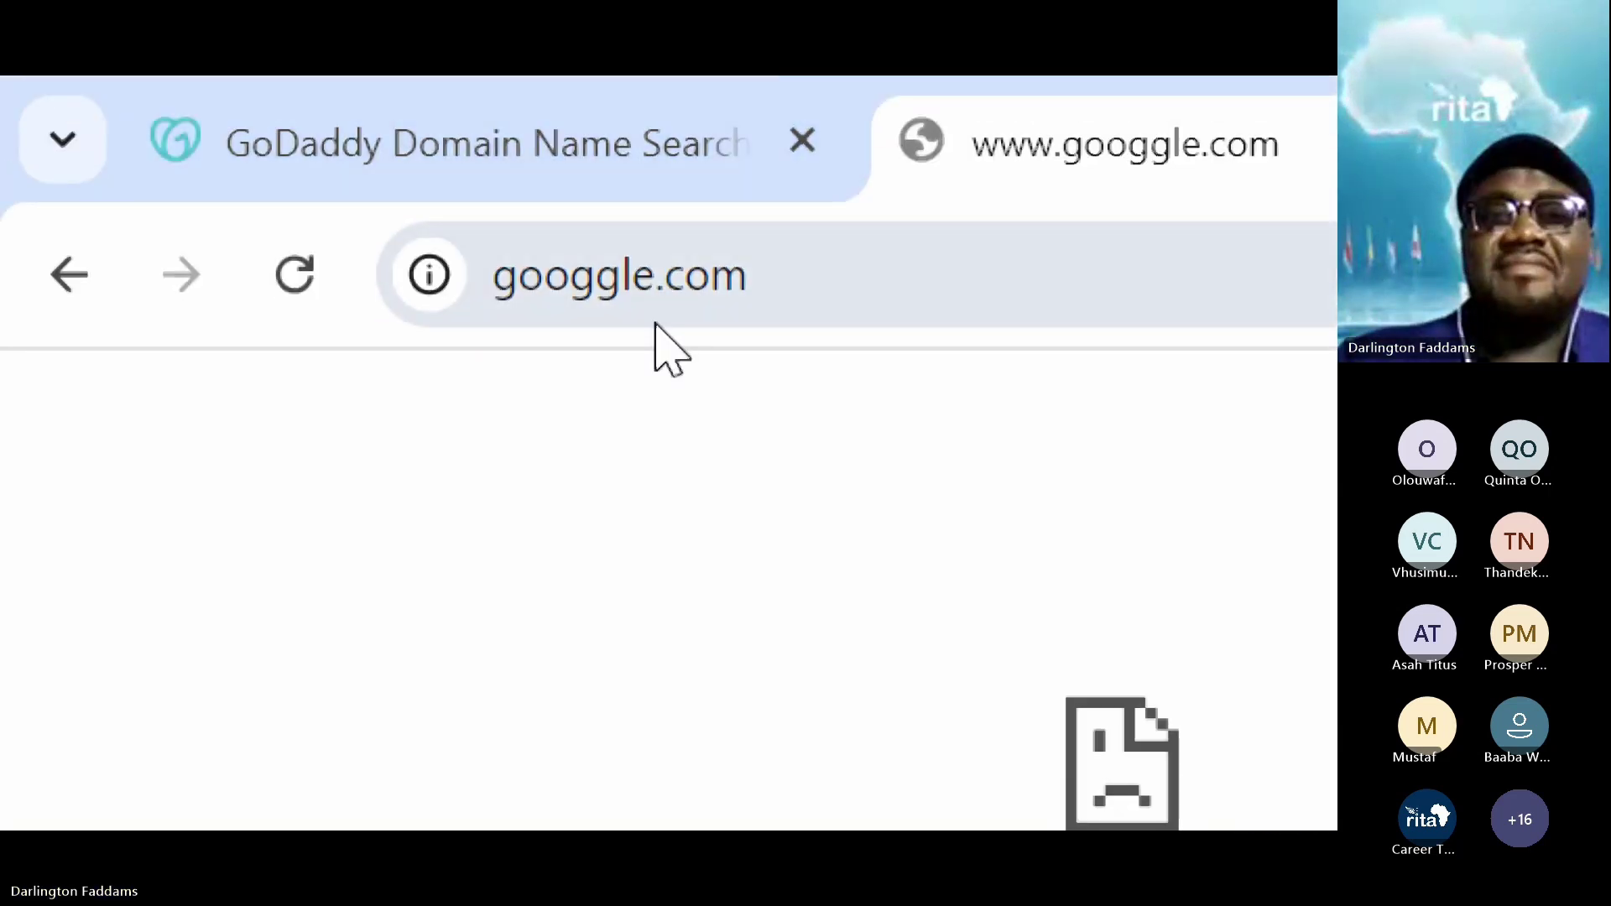
{"action": "left_click", "coordinate": [622, 319]}
{"action": "left_click", "coordinate": [625, 334]}
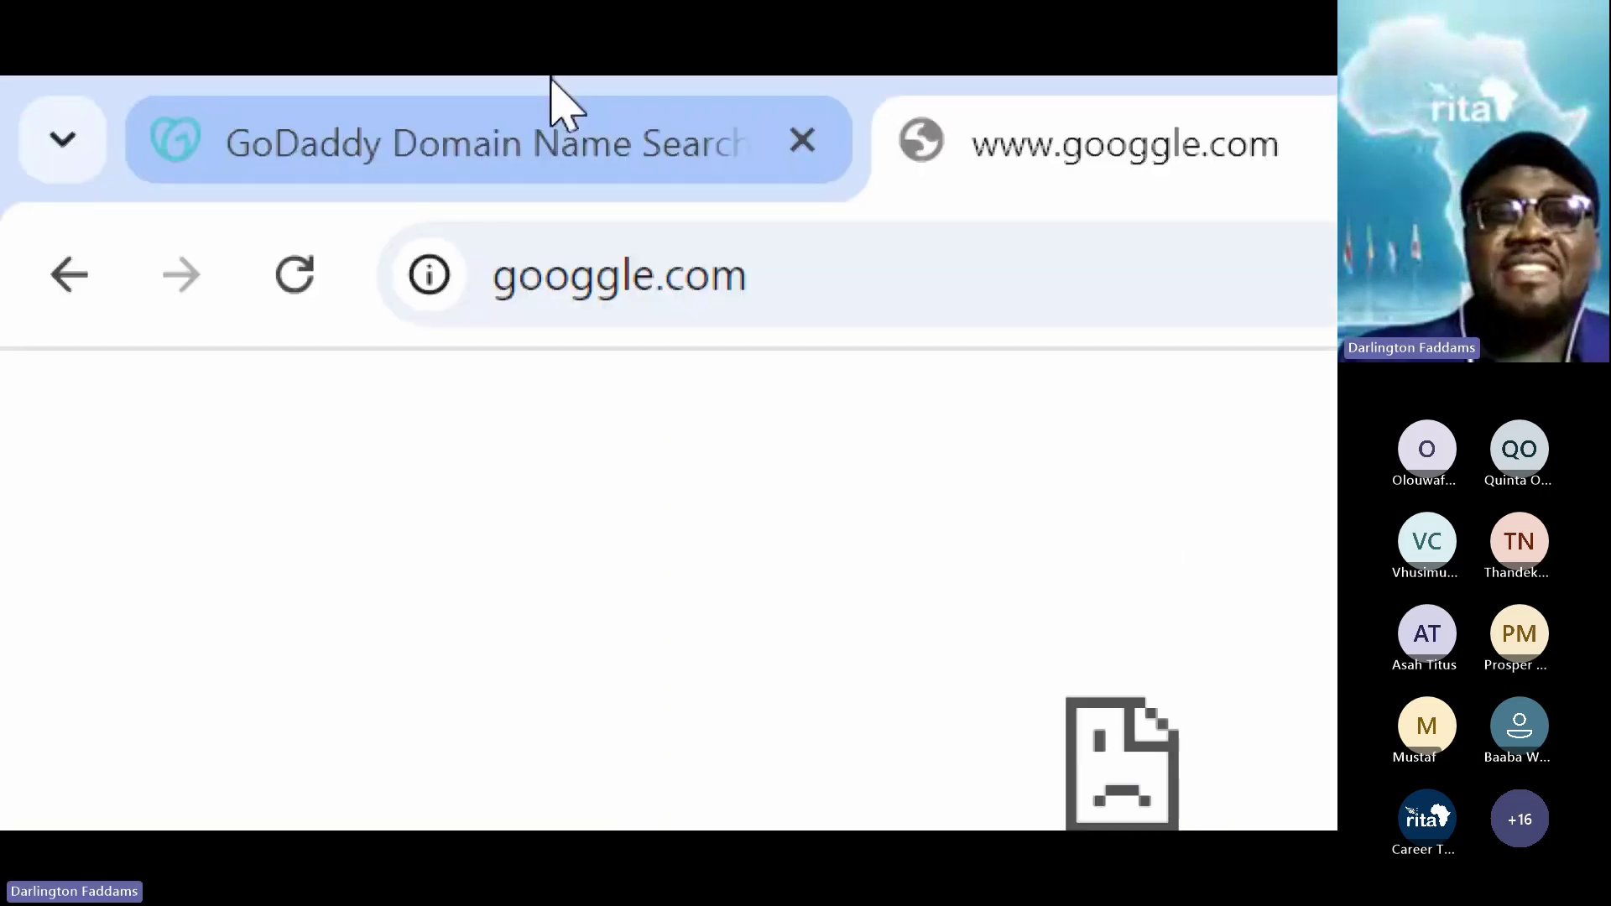
{"action": "left_click", "coordinate": [322, 291]}
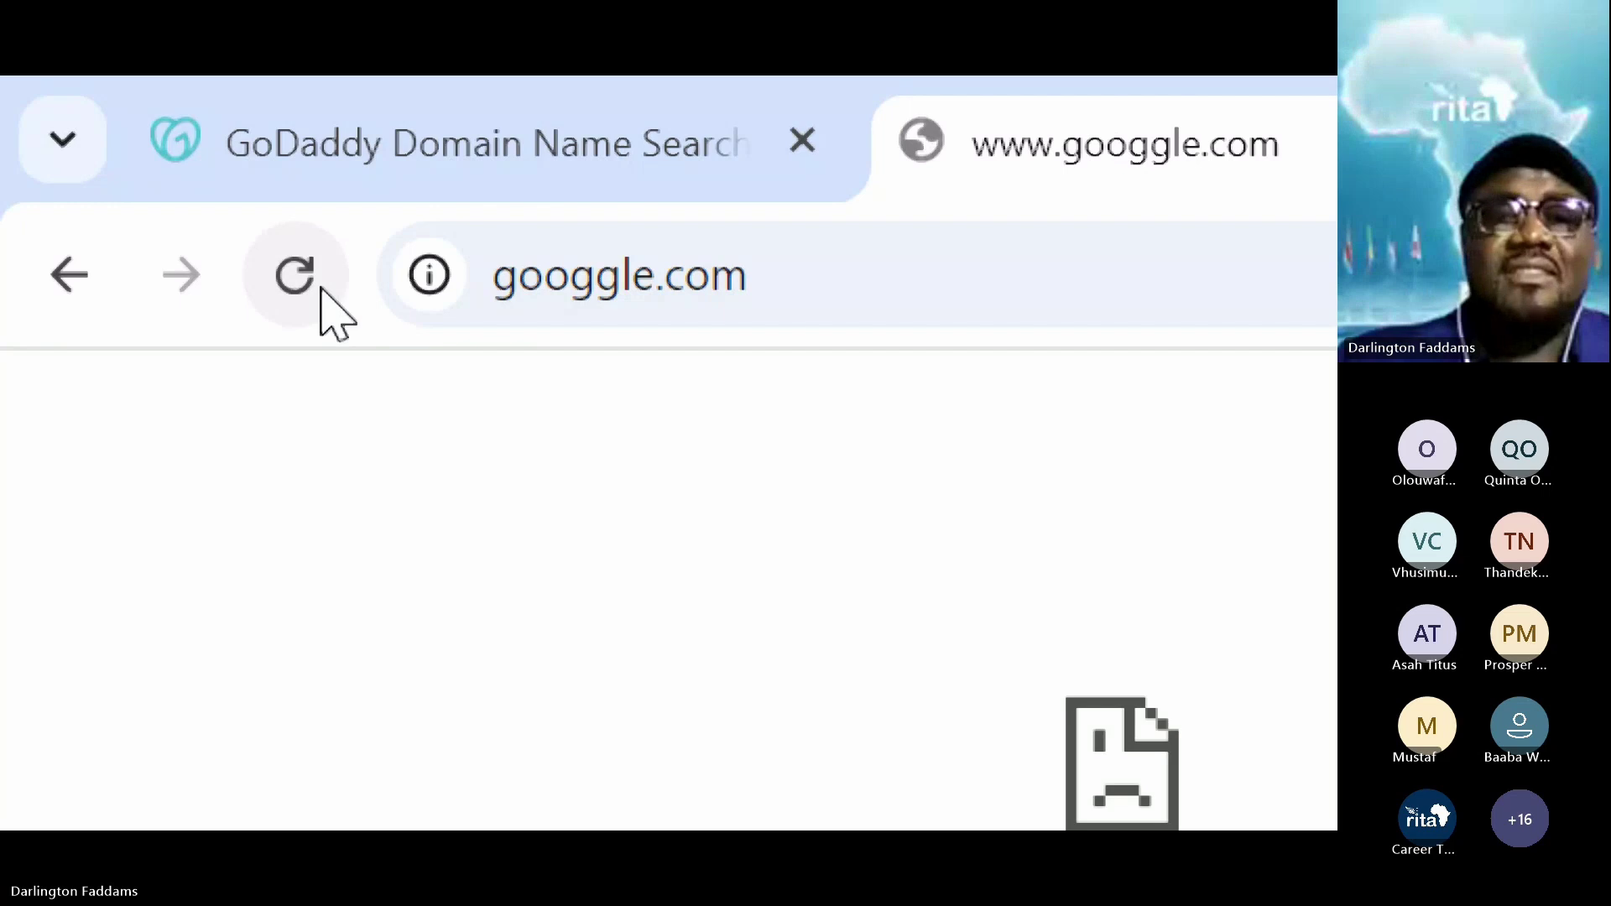
{"action": "left_click", "coordinate": [69, 300]}
{"action": "left_click", "coordinate": [586, 309]}
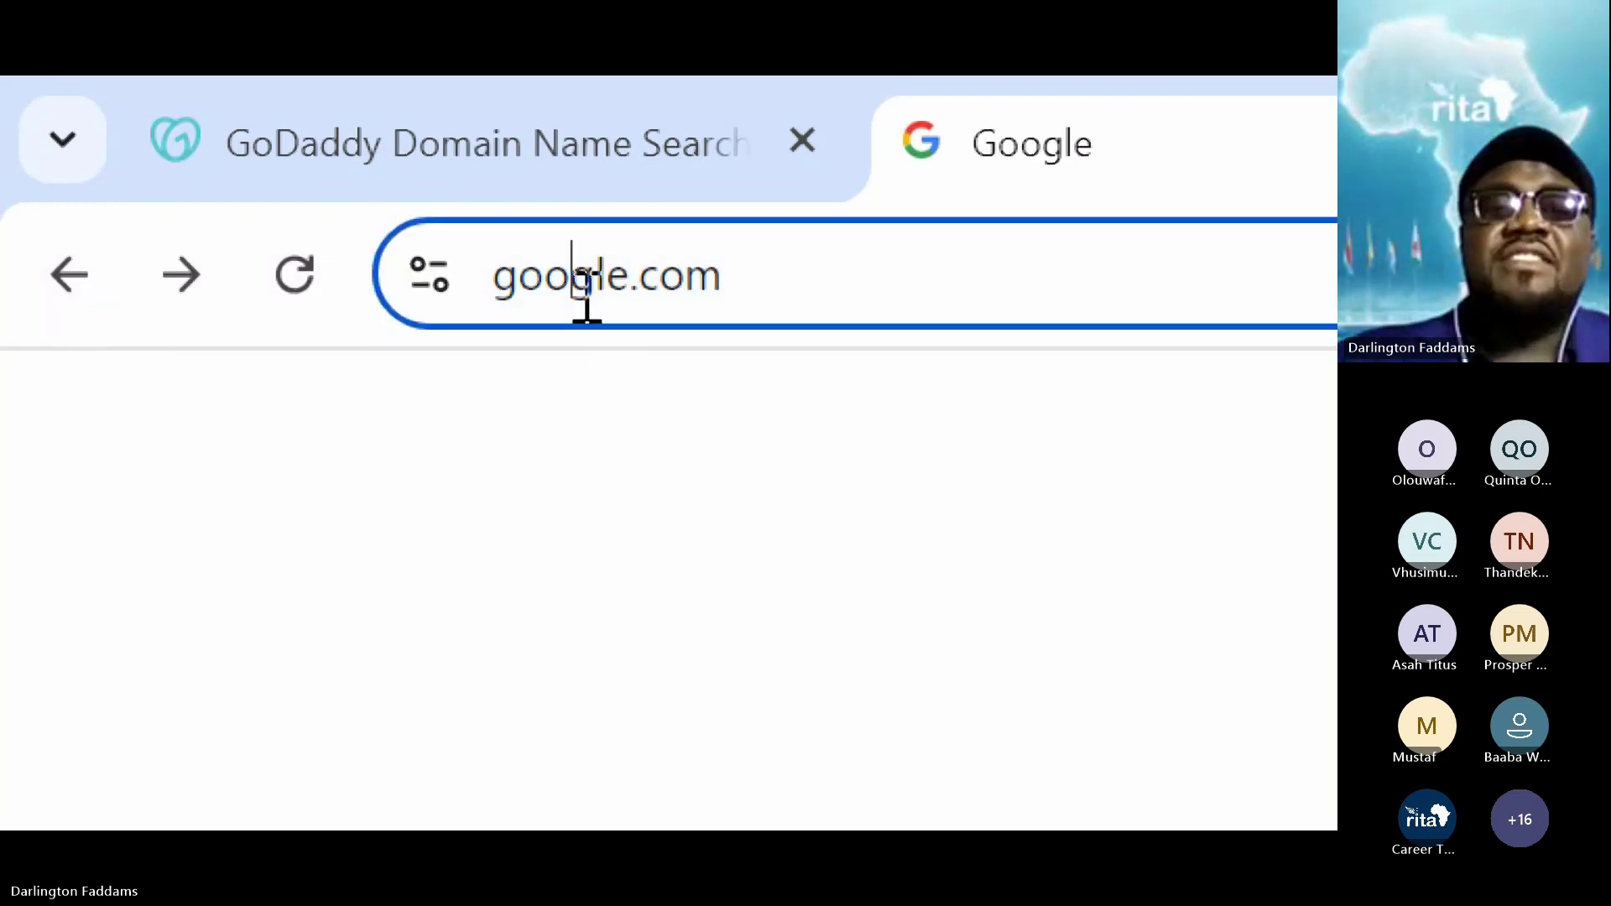
{"action": "left_click", "coordinate": [583, 302]}
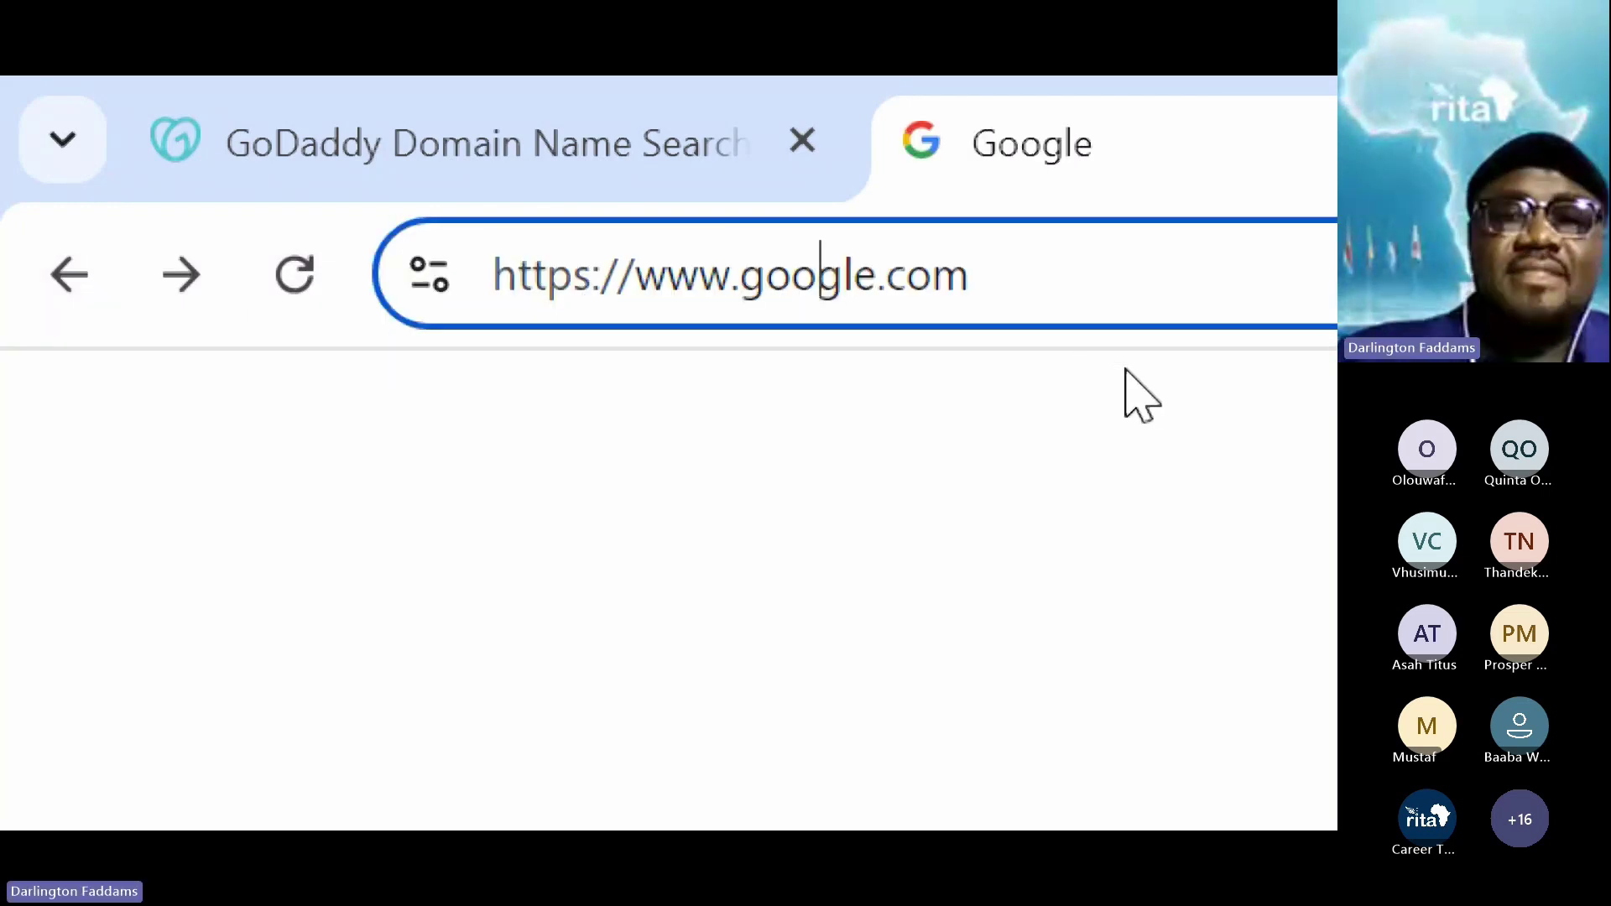
{"action": "key", "text": "BackSpace"}
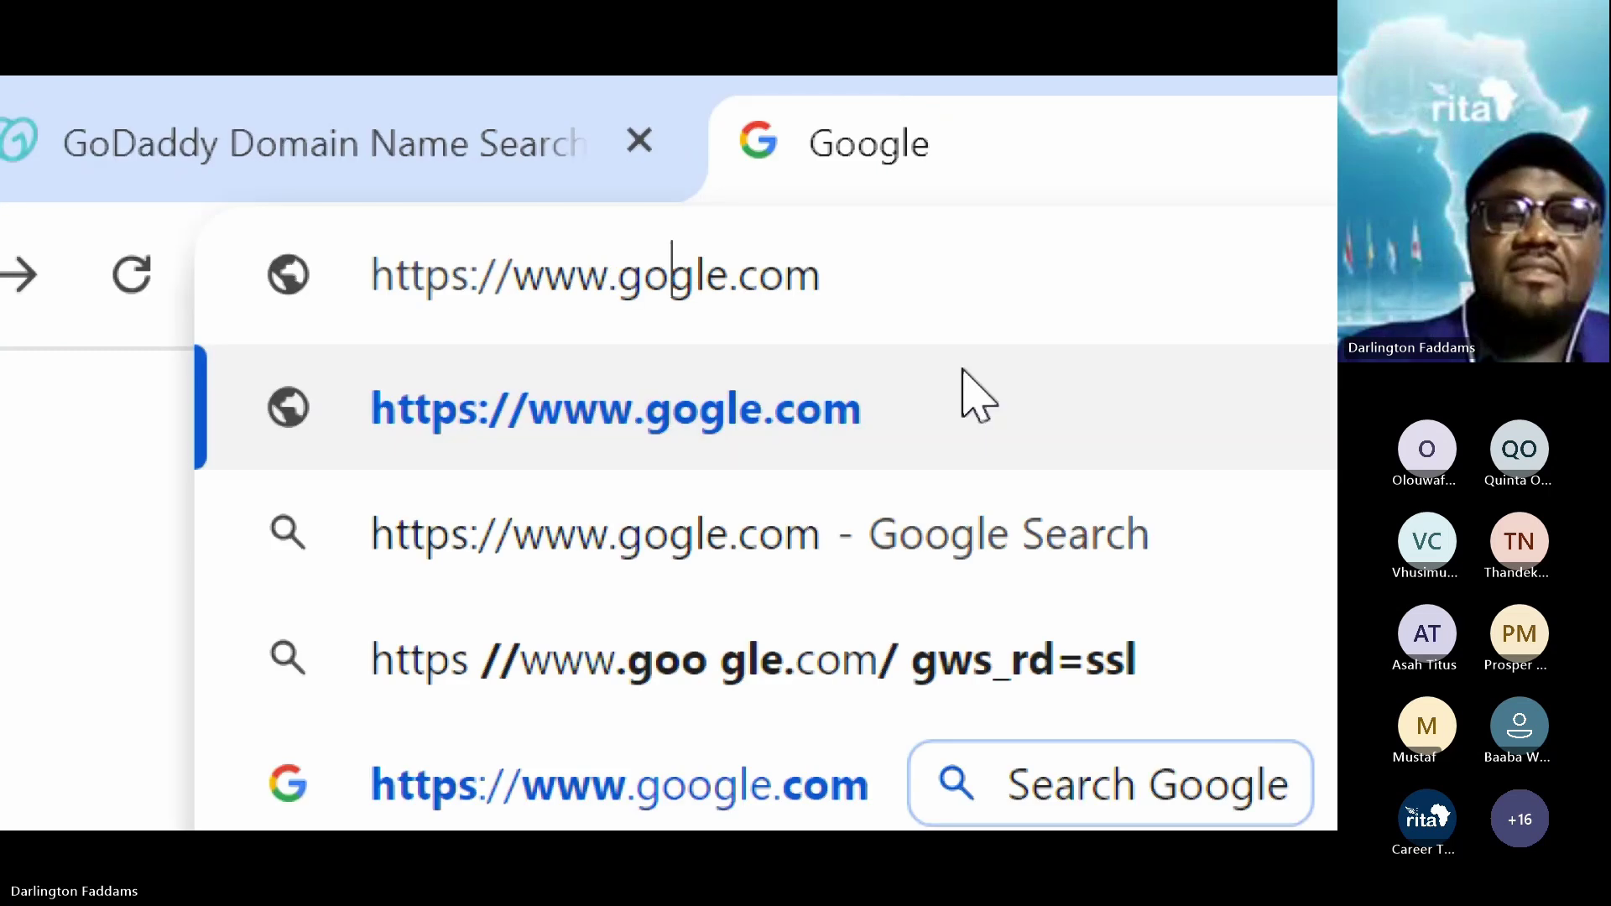
{"action": "left_click", "coordinate": [964, 371]}
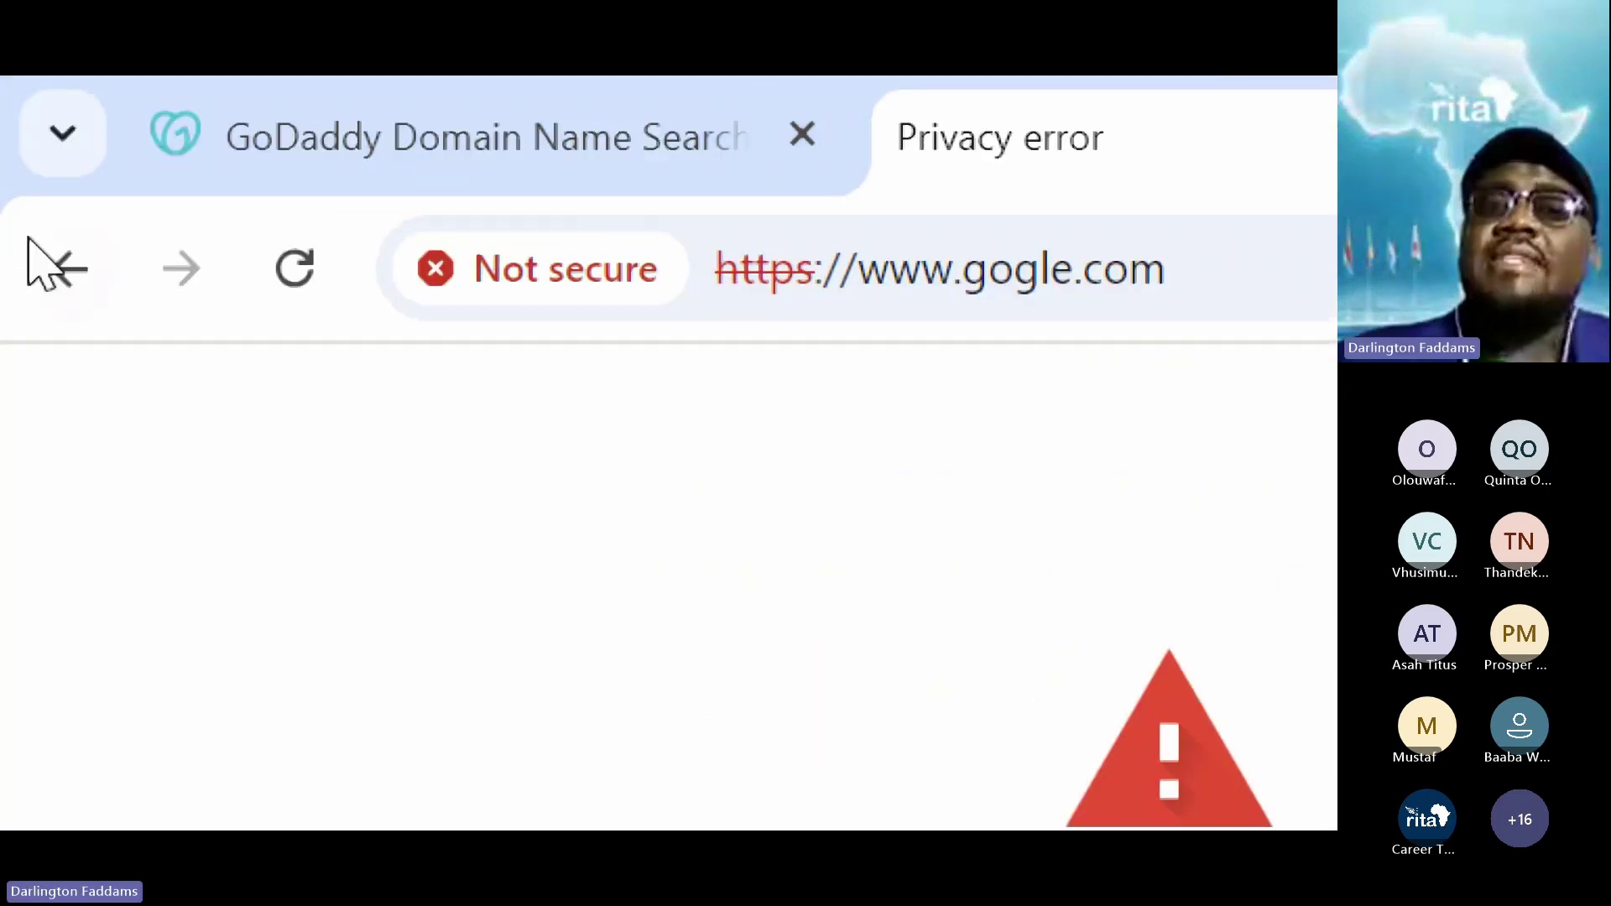
{"action": "left_click", "coordinate": [61, 289]}
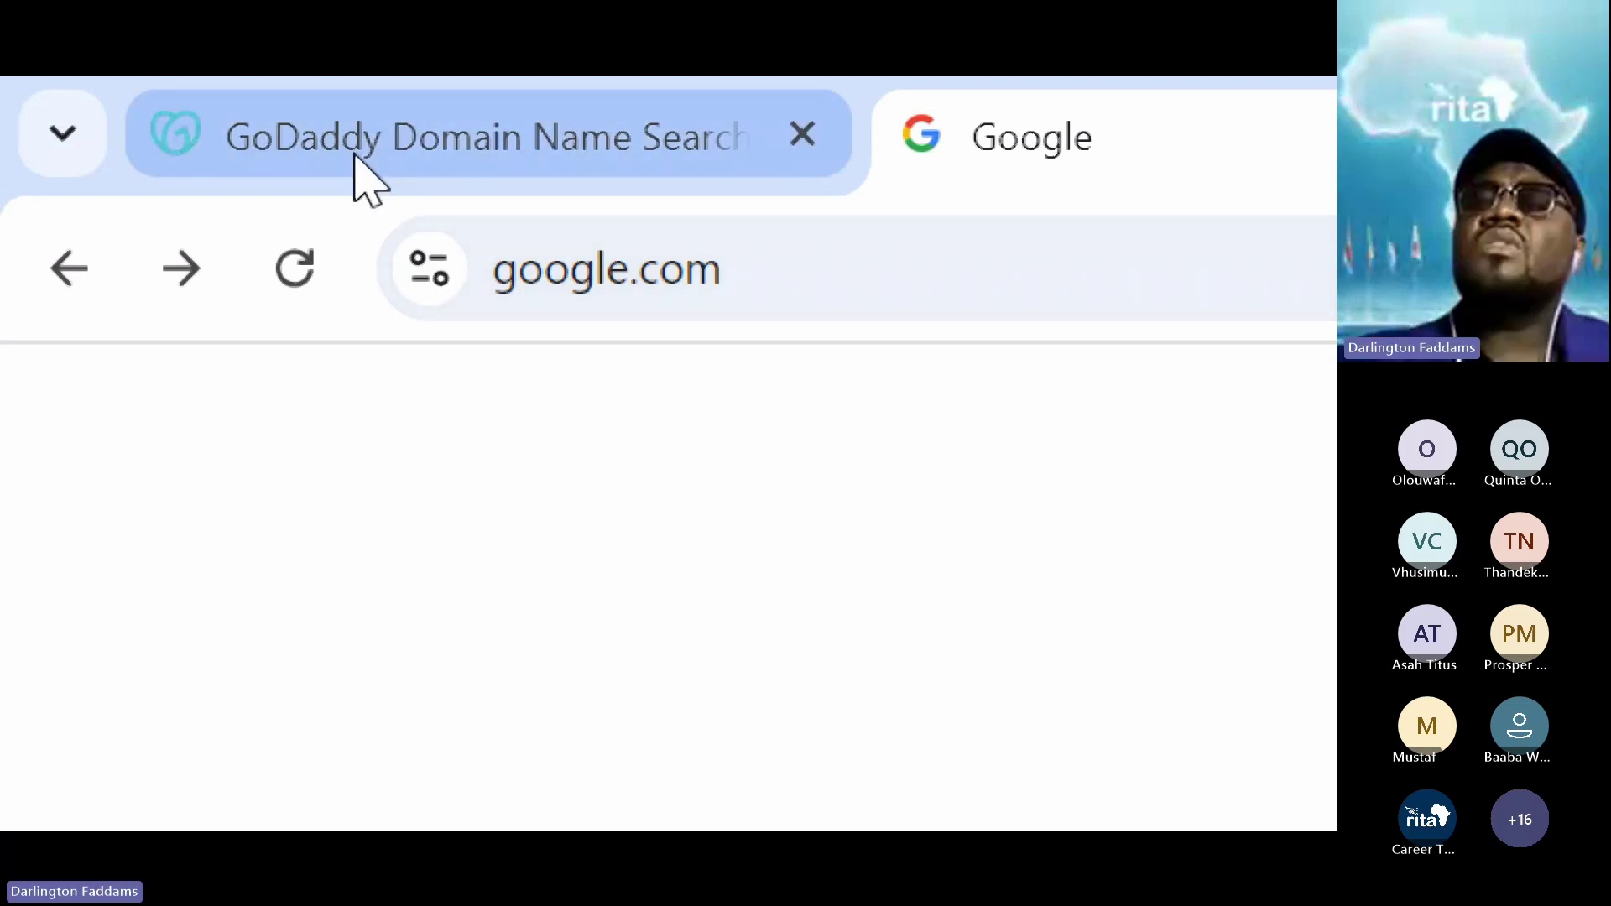
- Return to the GoDaddy domain search and check gogle.com in place of vonnysante.com
{"action": "left_click", "coordinate": [366, 179]}
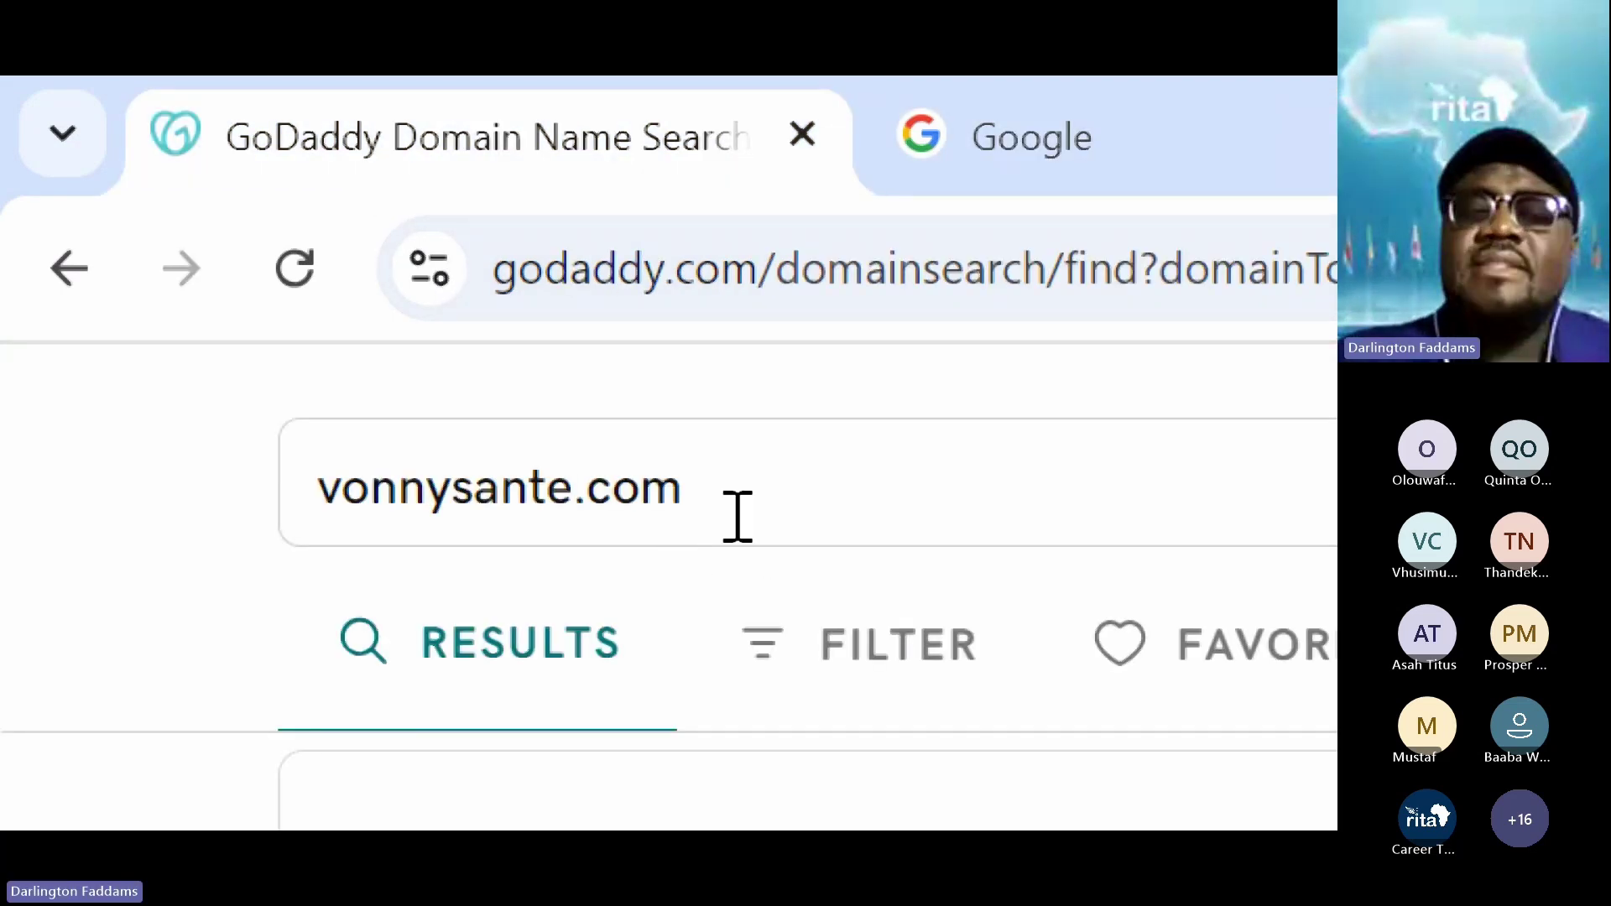
{"action": "left_click_drag", "start_coordinate": [737, 515], "coordinate": [147, 507]}
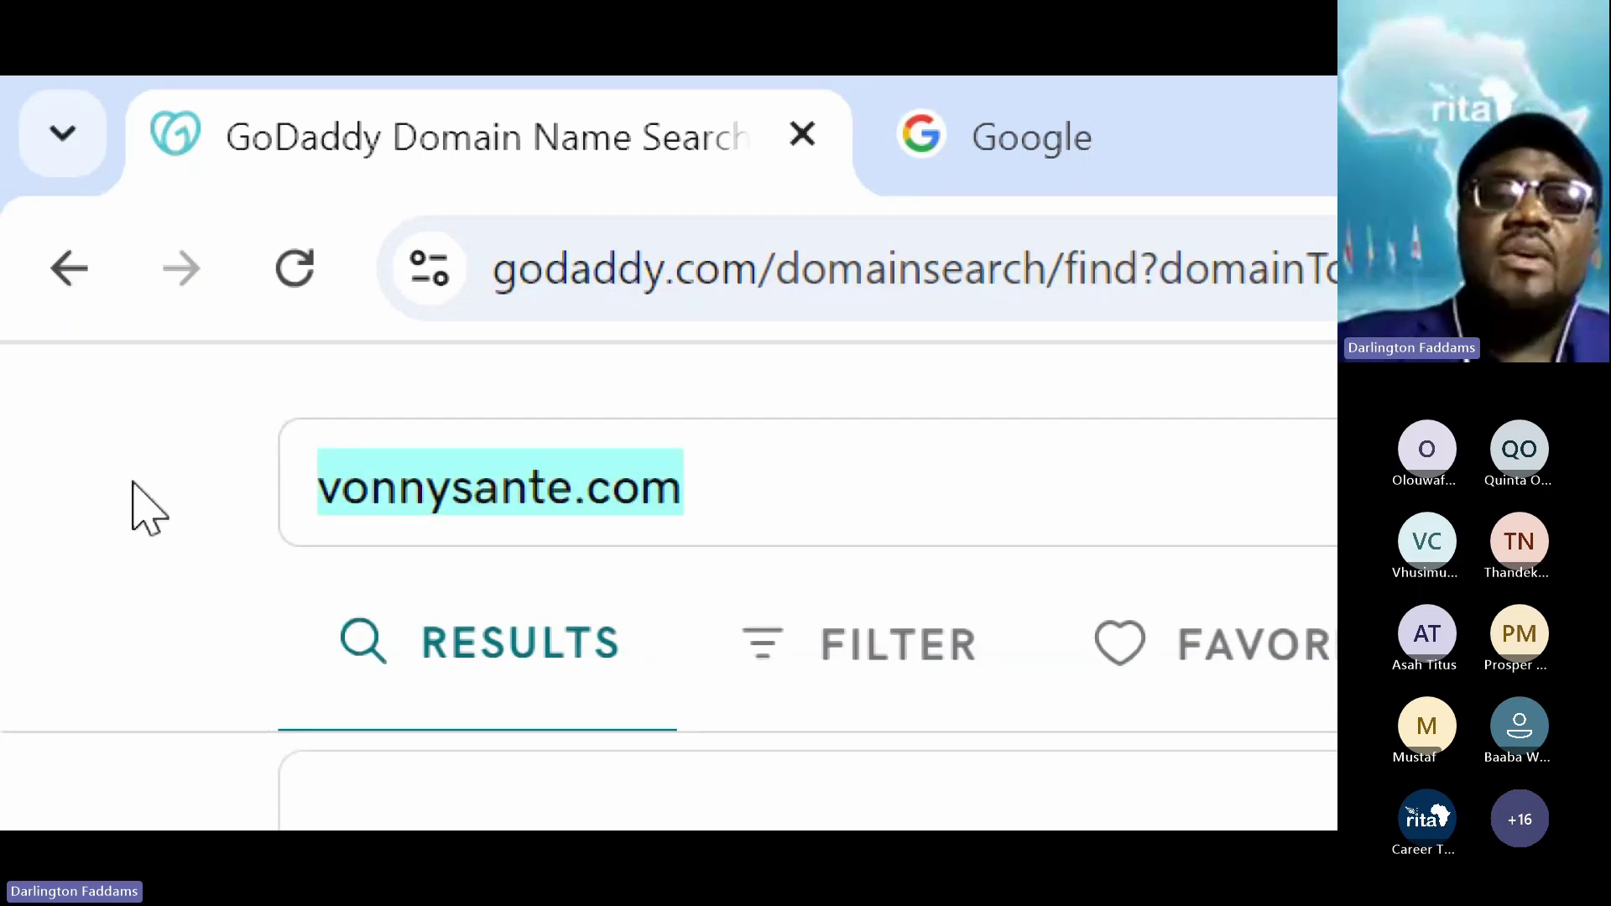
{"action": "type", "text": "gogle.com"}
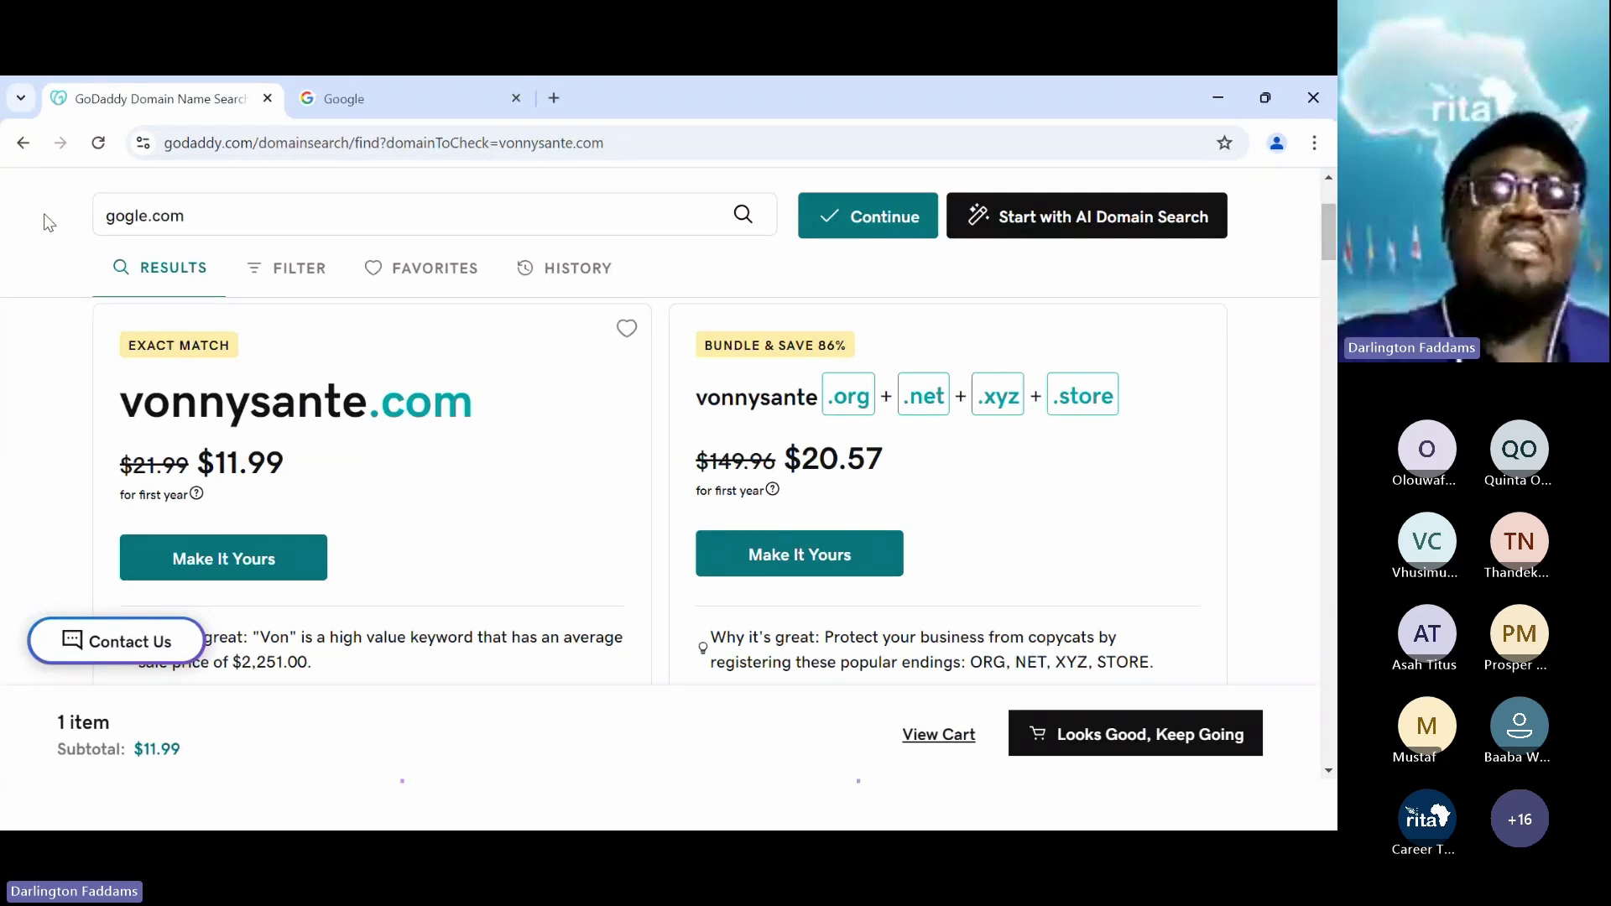
{"action": "key", "text": "Return"}
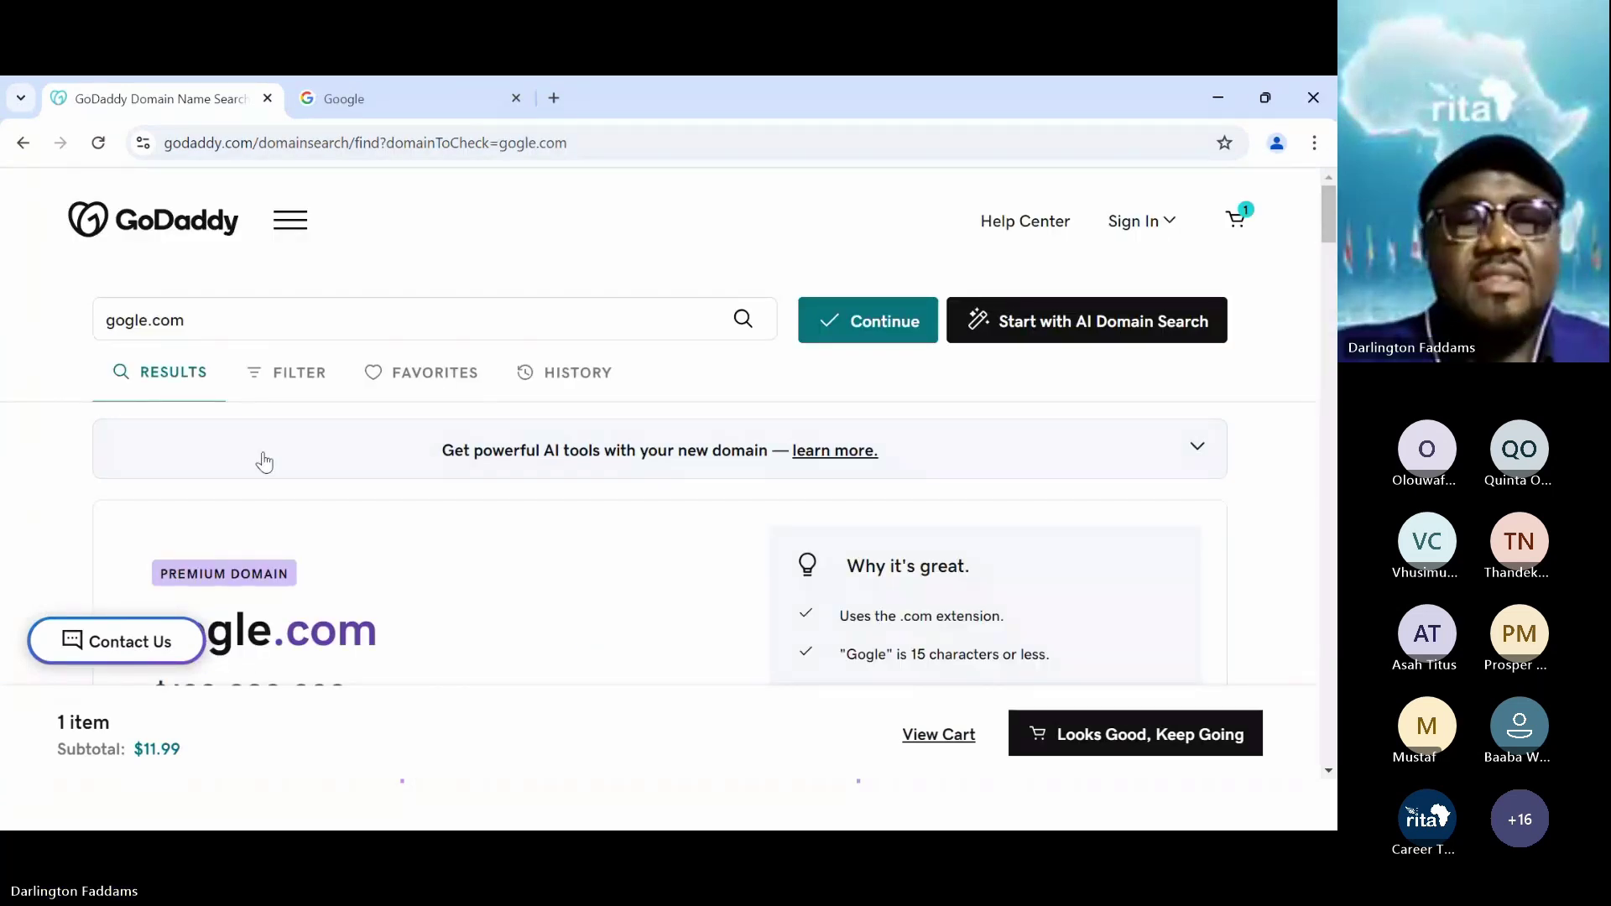
{"action": "scroll", "coordinate": [263, 462], "scroll_direction": "down", "scroll_amount": 2}
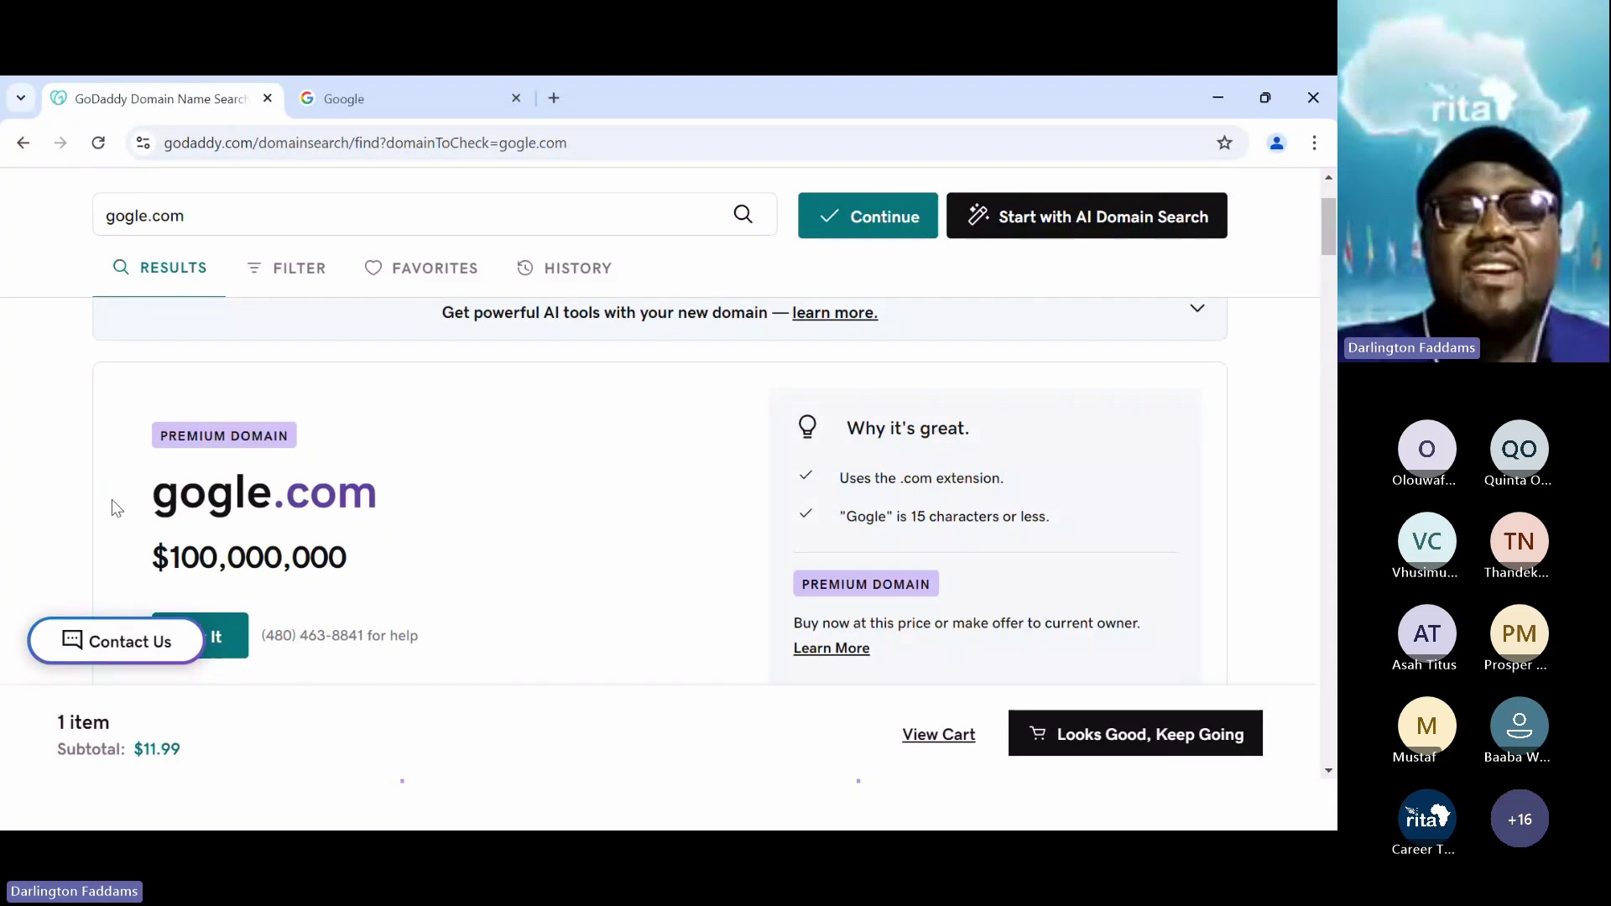
{"action": "scroll", "coordinate": [116, 509], "scroll_direction": "down", "scroll_amount": 1}
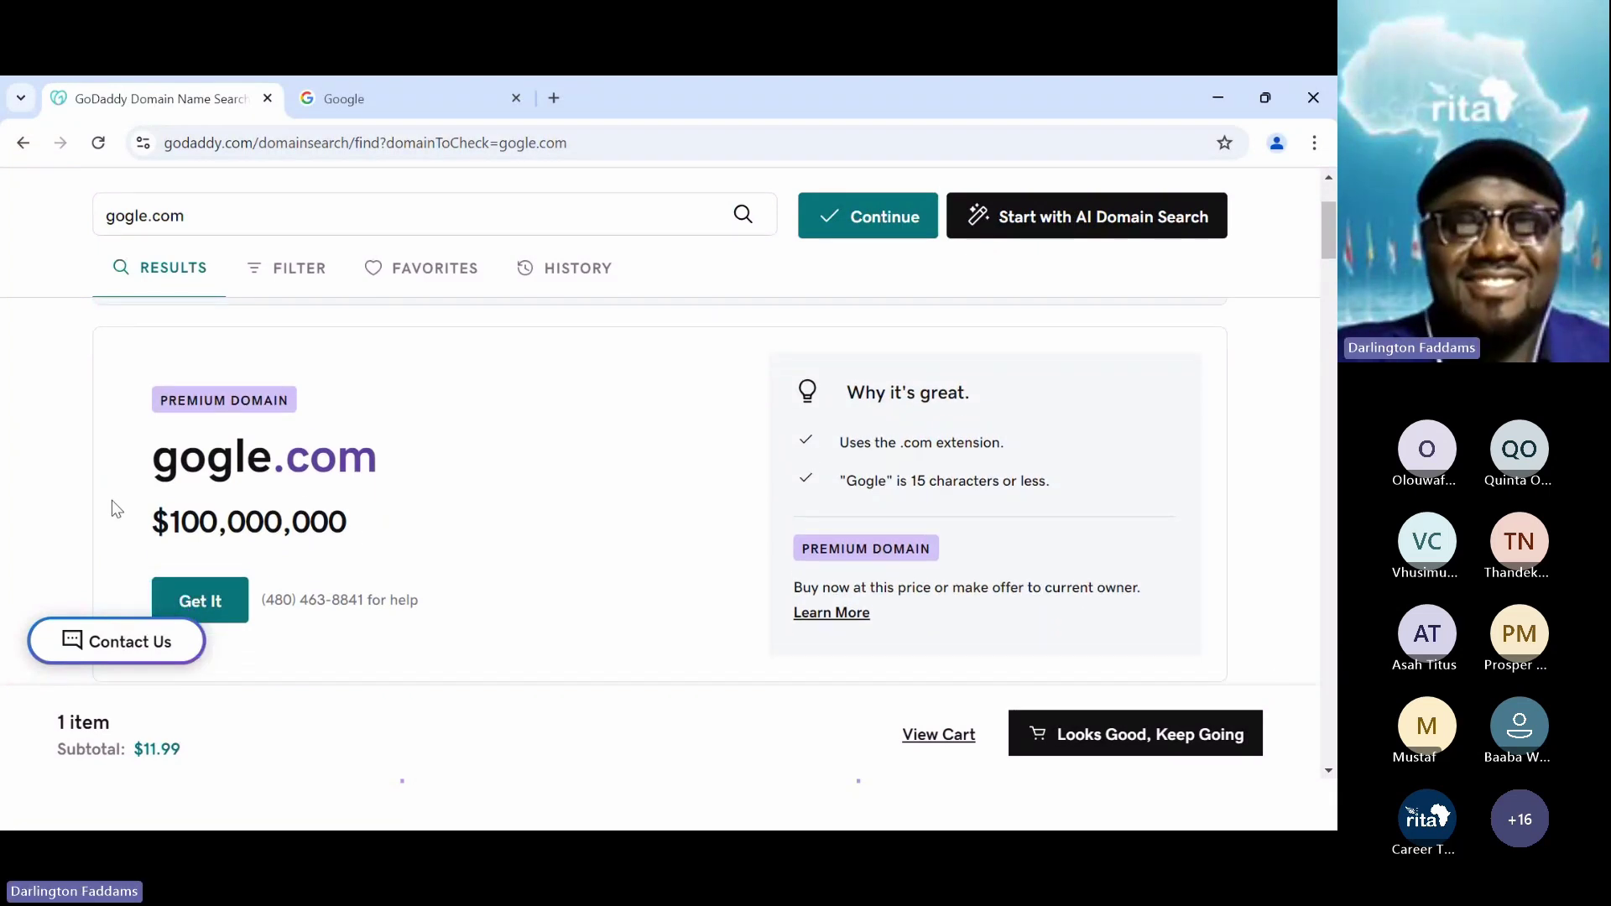
{"action": "scroll", "coordinate": [116, 509], "scroll_direction": "down", "scroll_amount": 1}
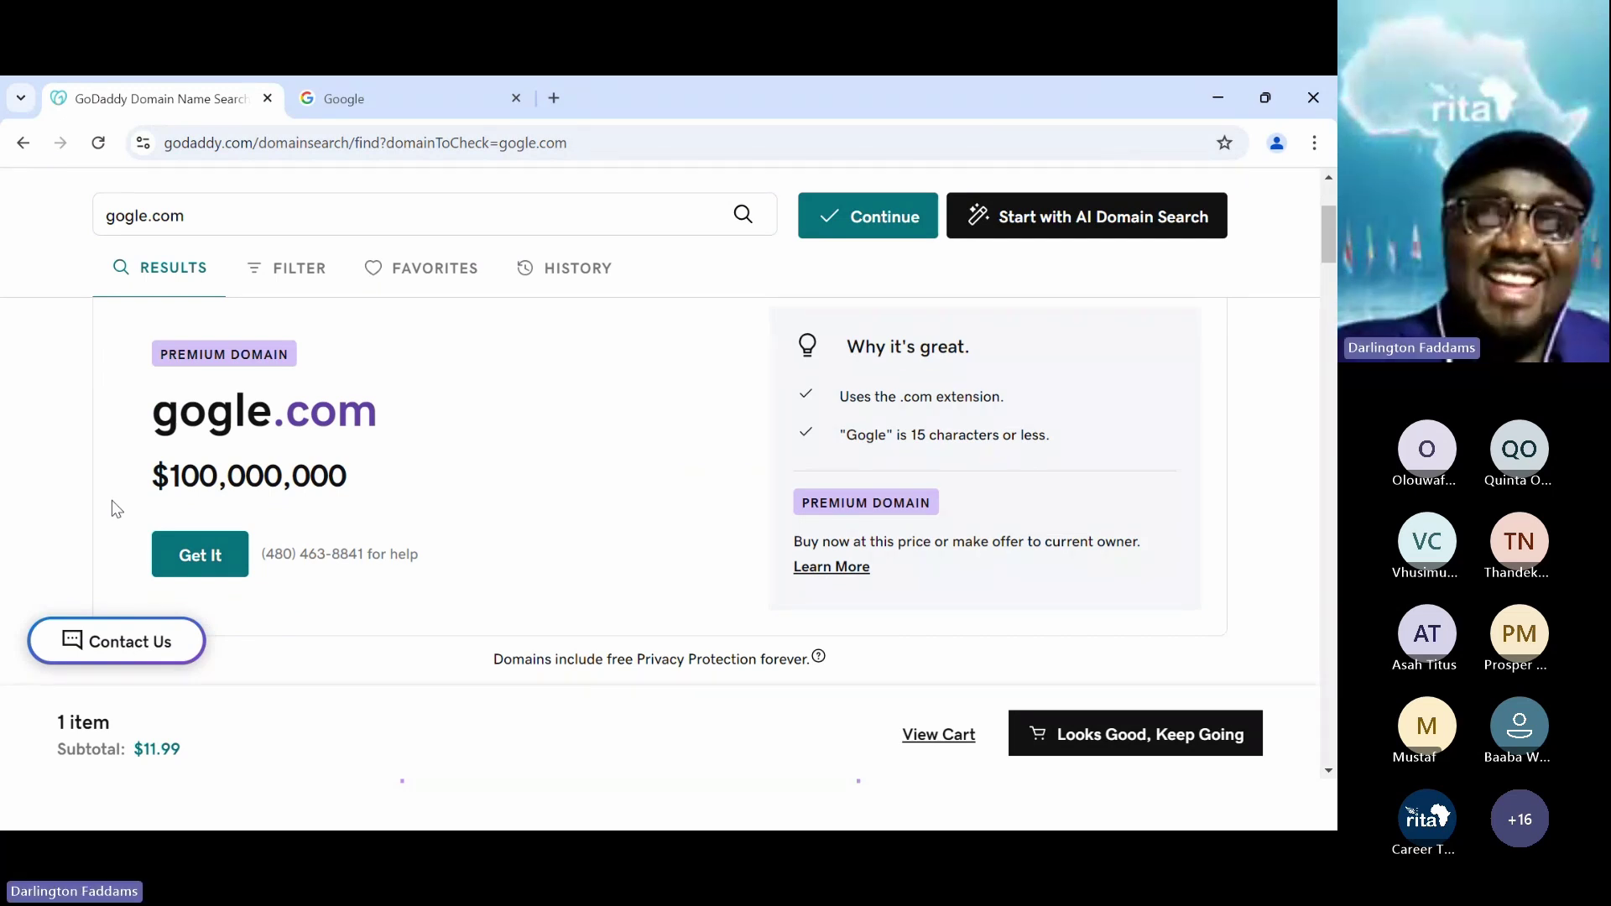
- Magnify the gogle.com result, and box its premium domain label and its price with temporary red rectangles, clearing each one
{"action": "key", "text": "super+plus"}
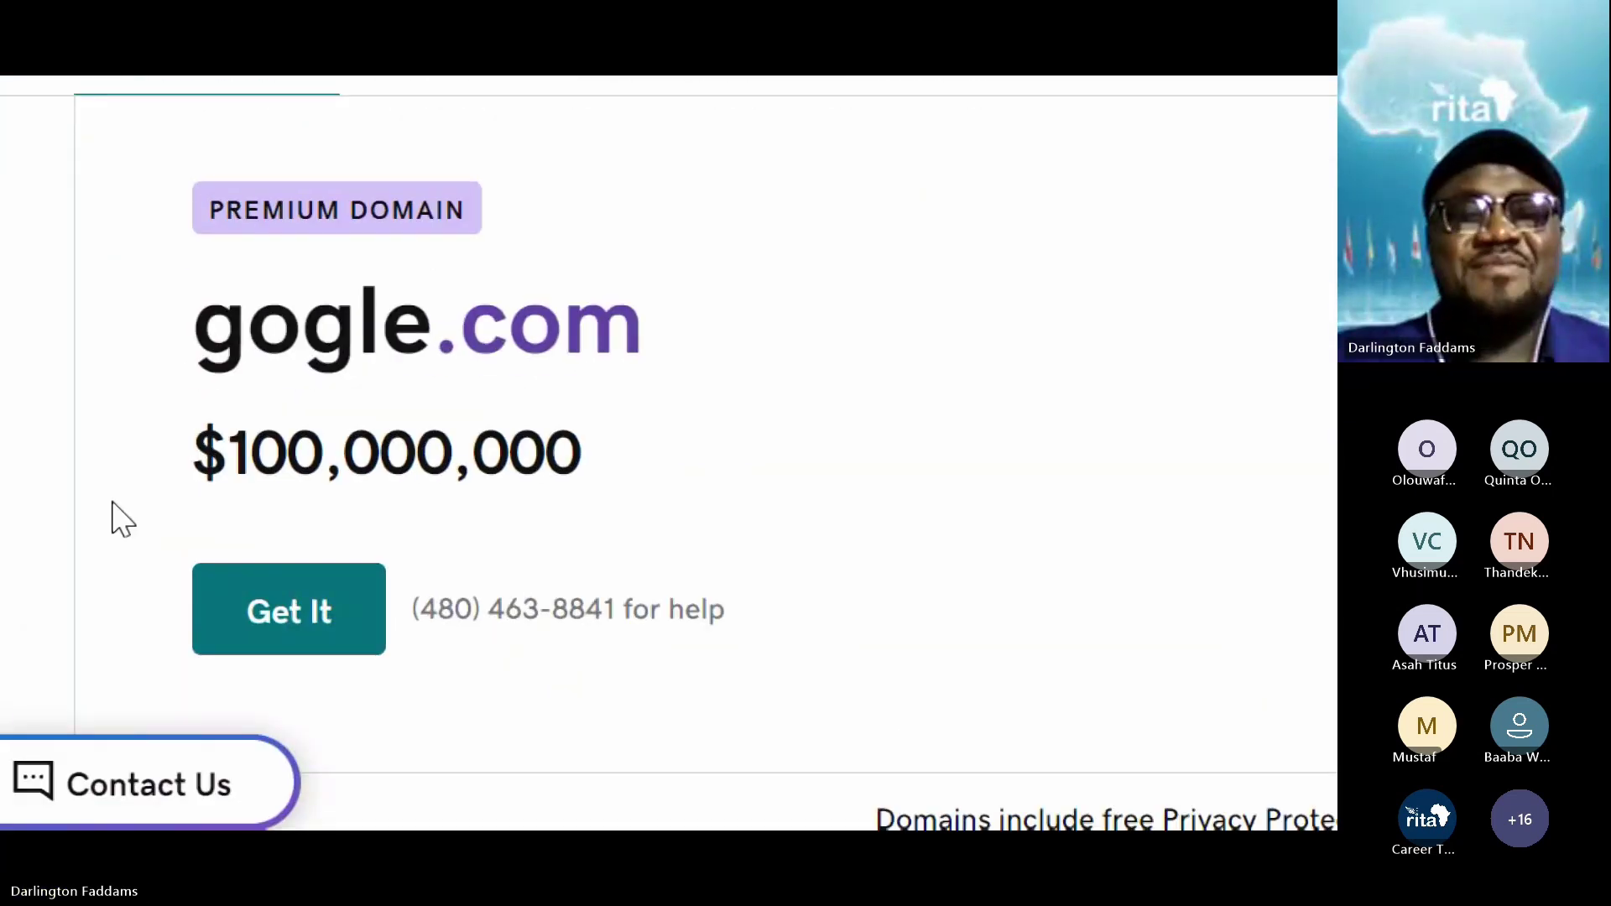
{"action": "key", "text": "super+plus"}
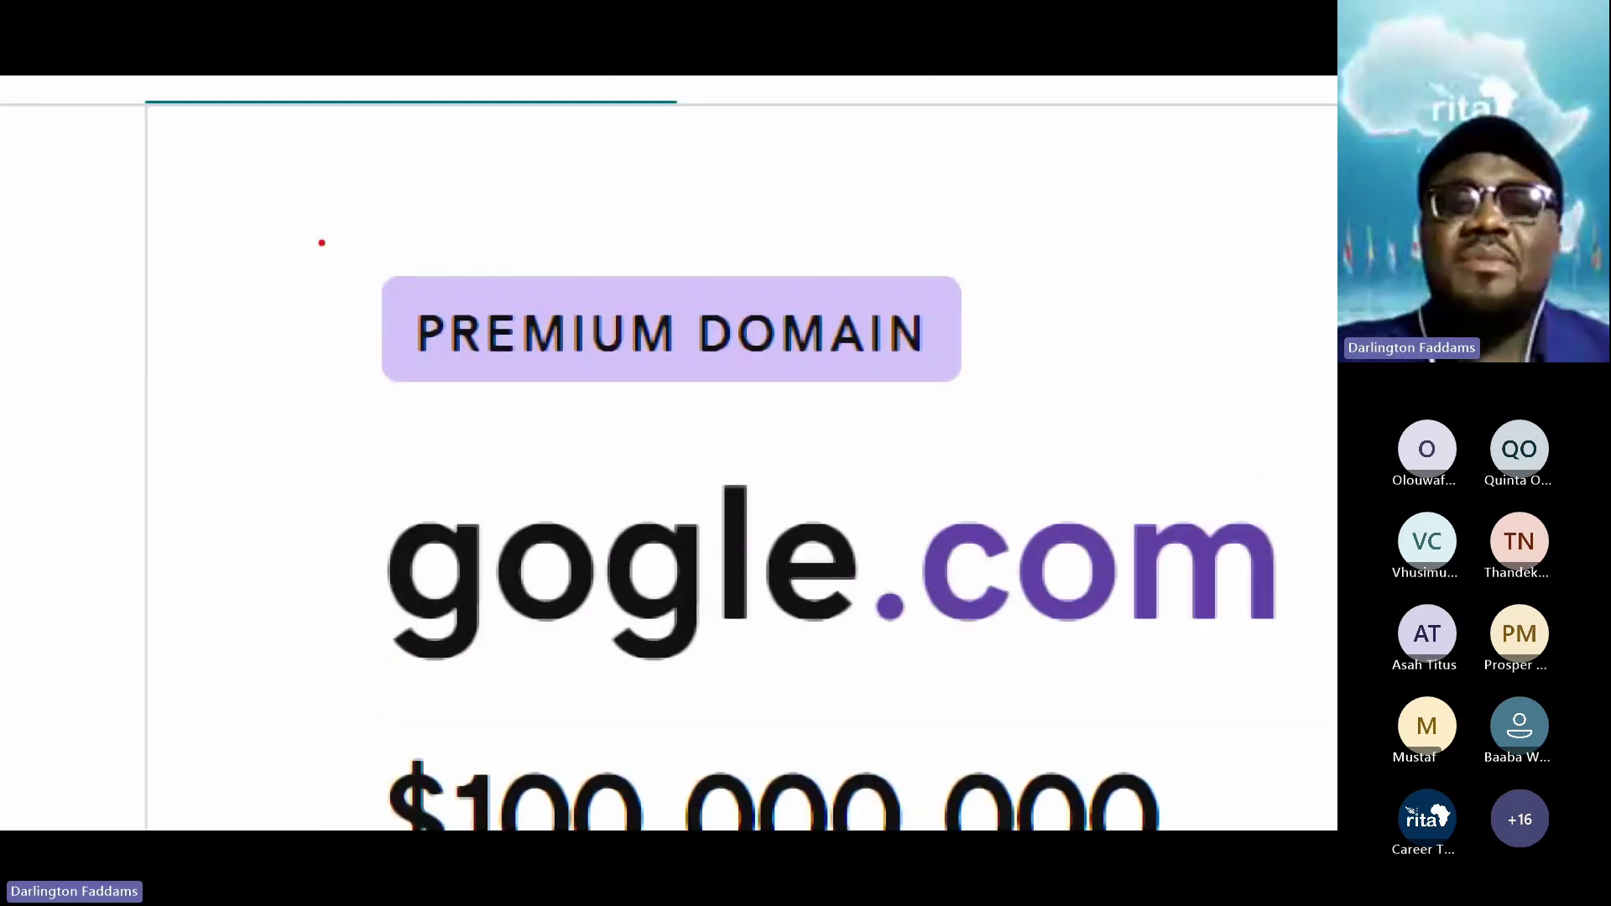
{"action": "mouse_move", "coordinate": [320, 244]}
{"action": "left_mouse_down"}
{"action": "mouse_move", "coordinate": [1122, 476]}
{"action": "mouse_move", "coordinate": [934, 438]}
{"action": "mouse_move", "coordinate": [1015, 432]}
{"action": "left_mouse_up"}
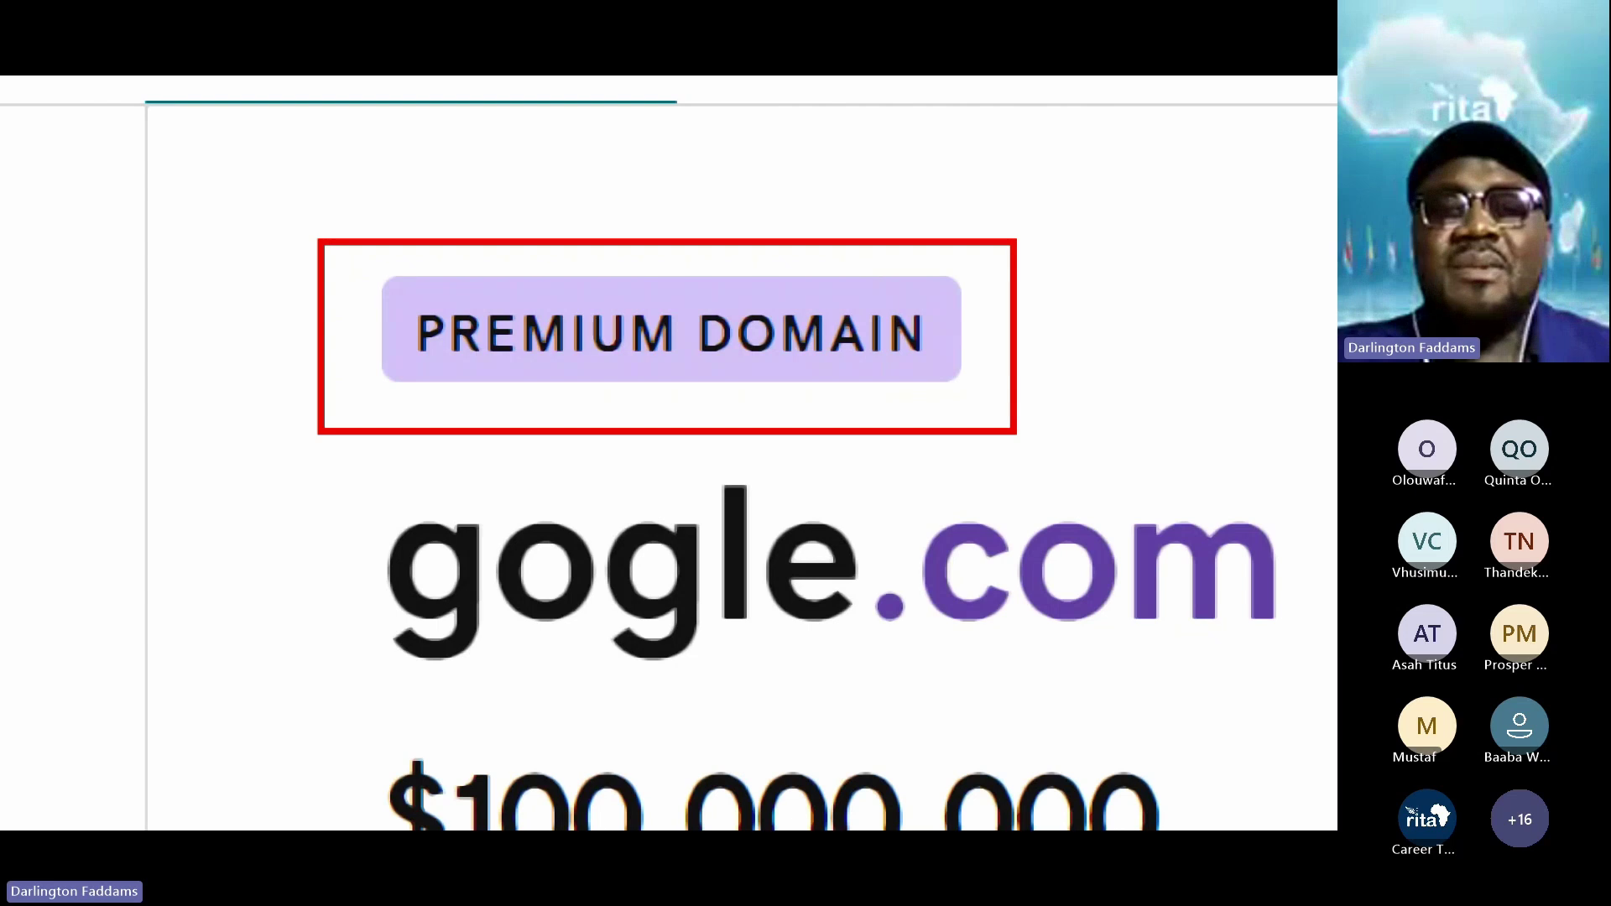
{"action": "key", "text": "Escape"}
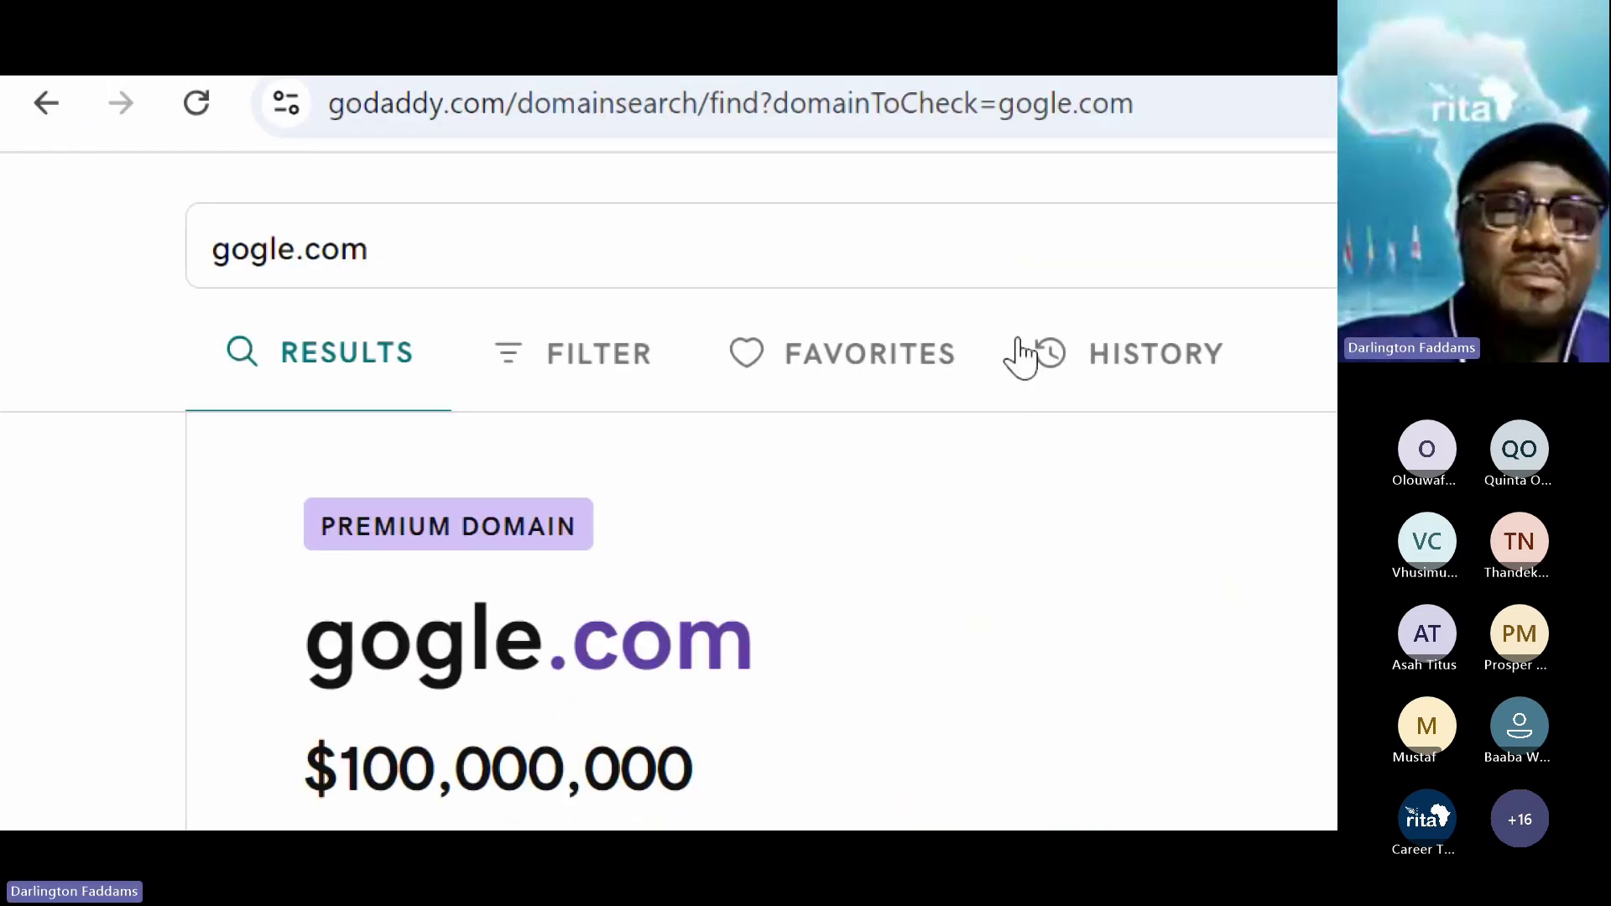
{"action": "key", "text": "Escape"}
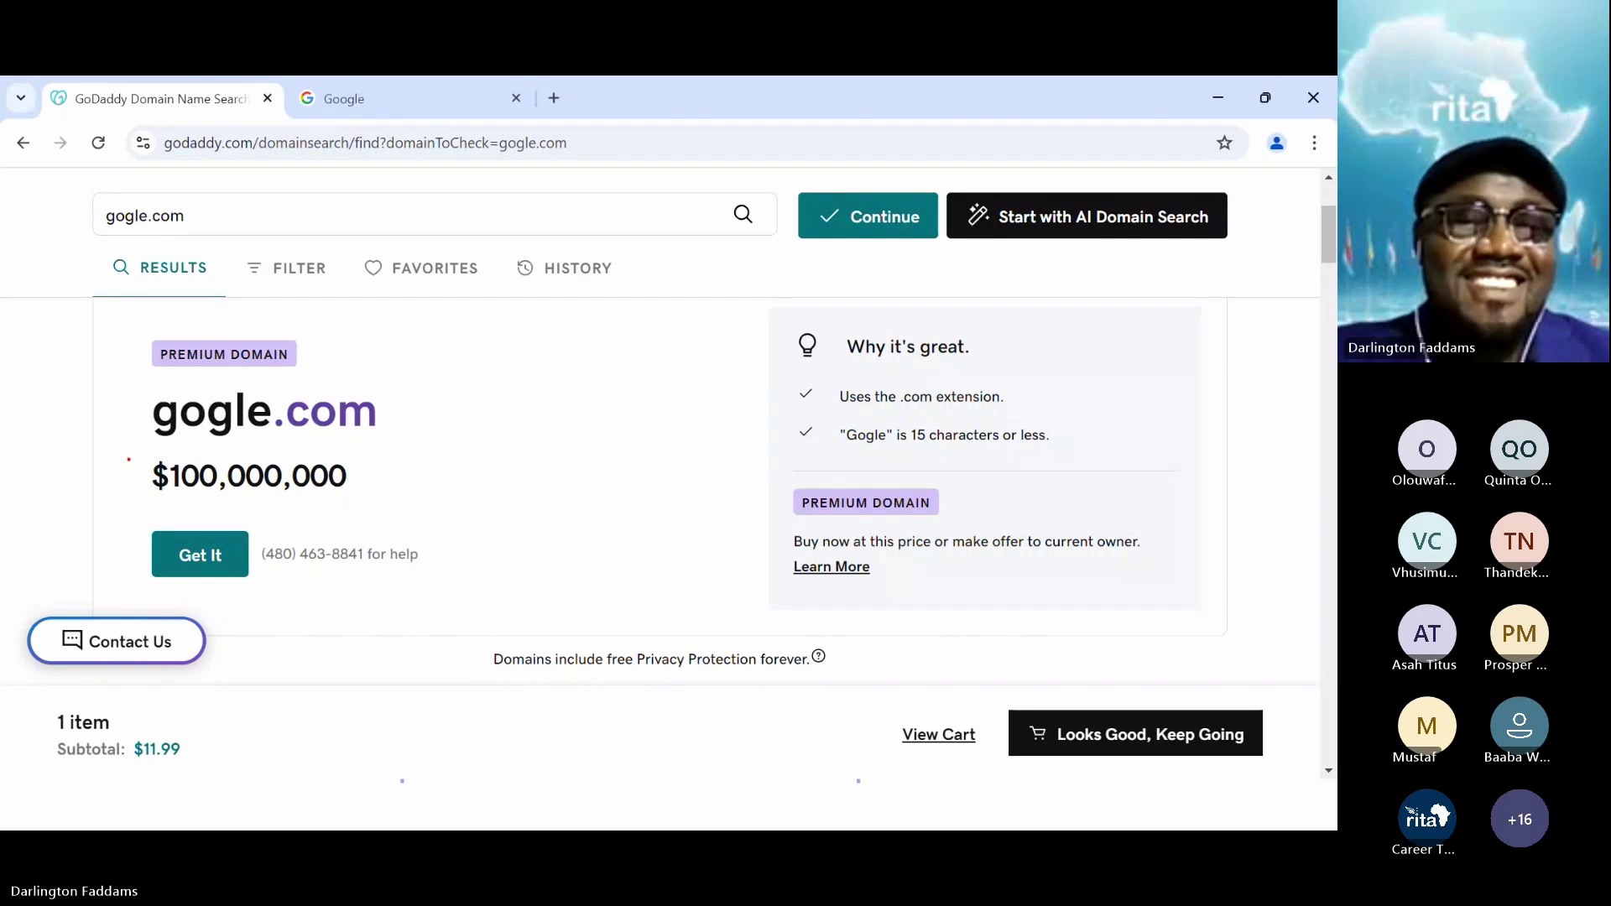
{"action": "left_click_drag", "start_coordinate": [128, 453], "coordinate": [383, 503]}
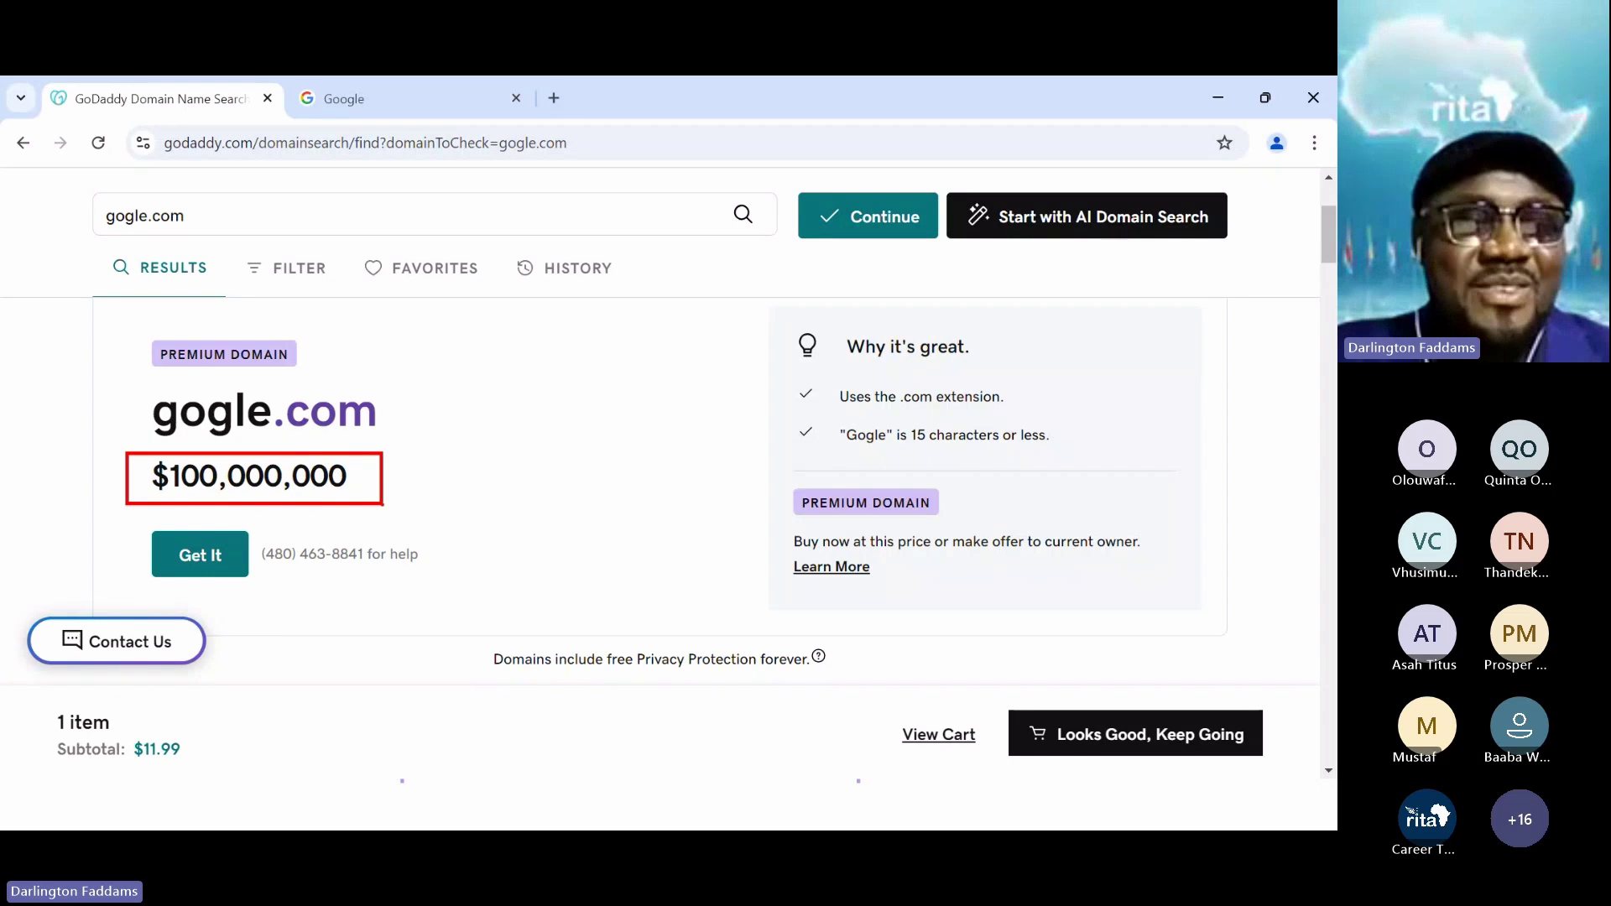
{"action": "key", "text": "Escape"}
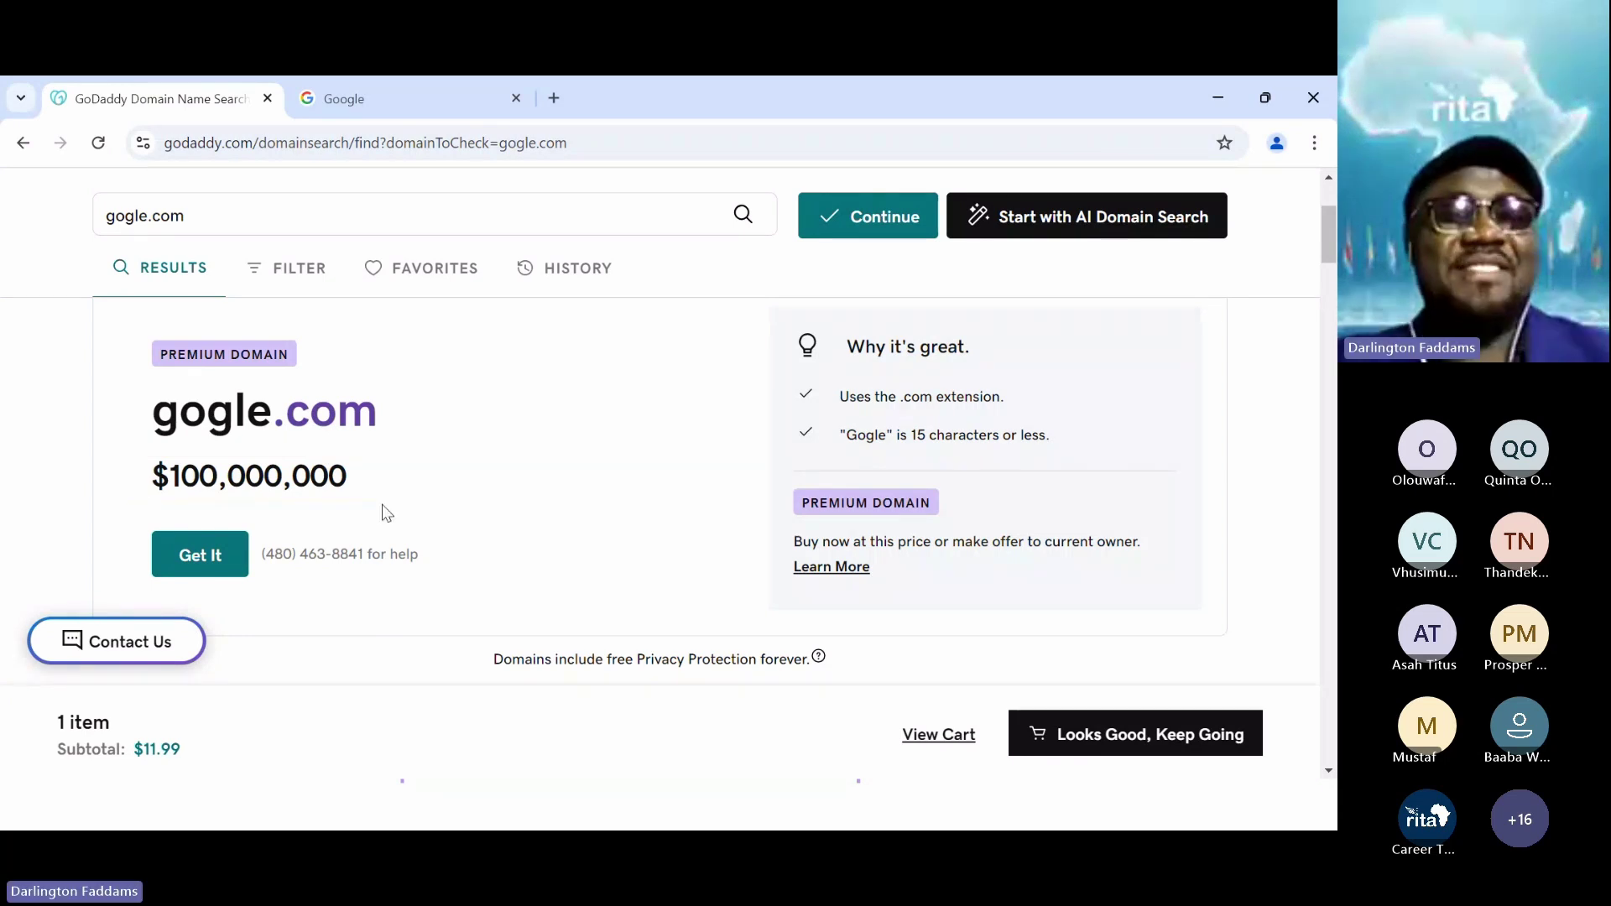
- Edit the domain search to googgle.com and run it, and briefly highlight the double g in the result
{"action": "left_click", "coordinate": [131, 223]}
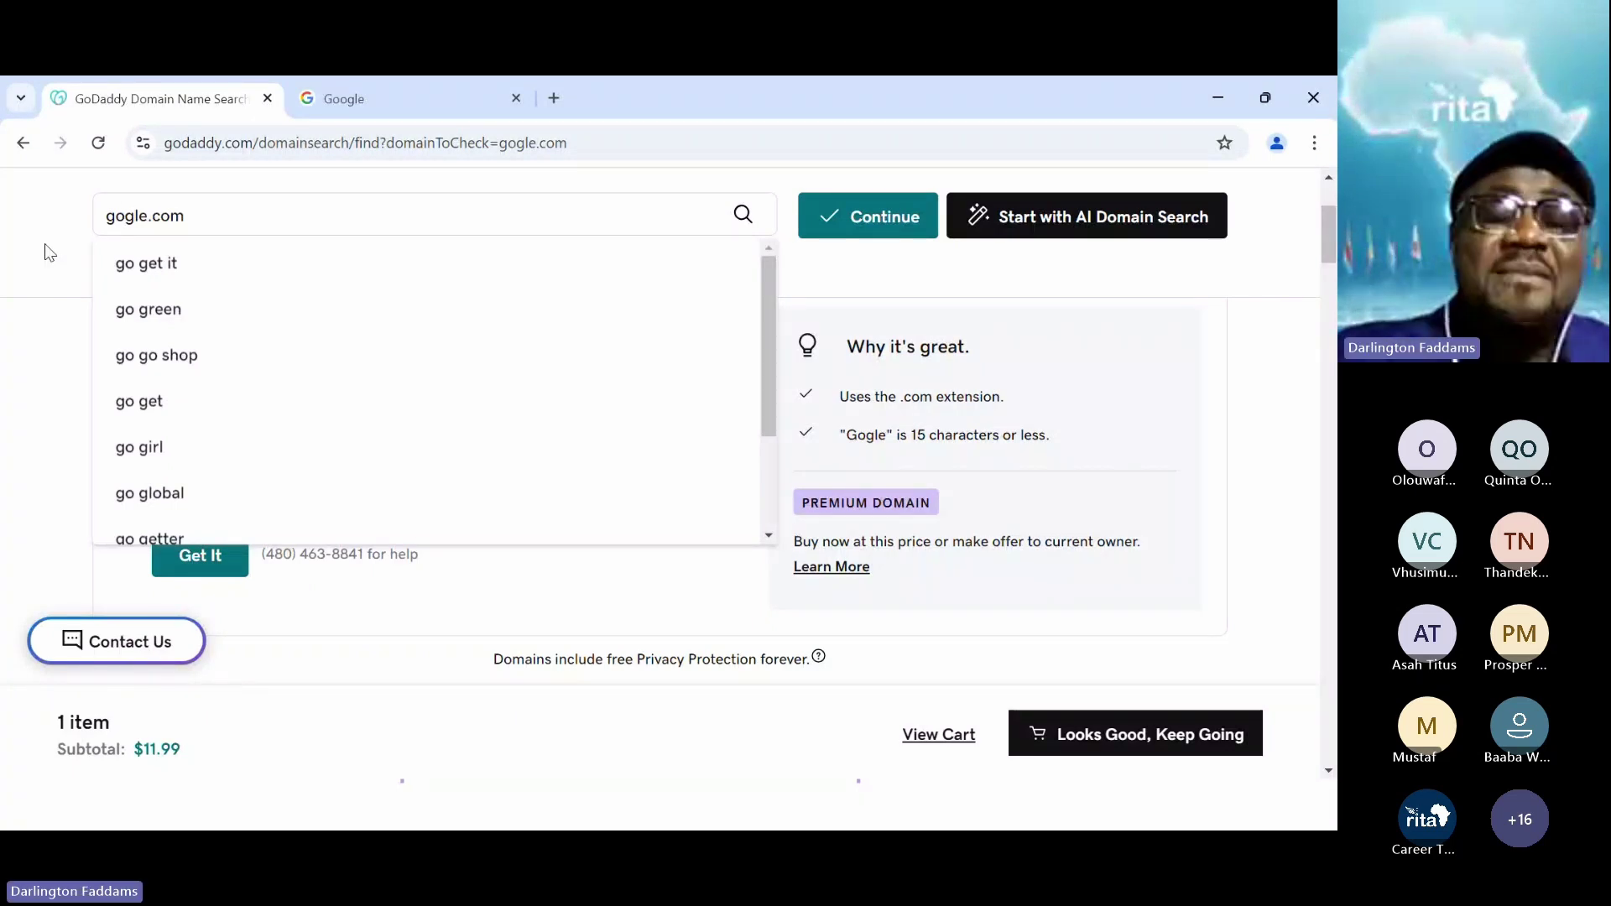
{"action": "type", "text": "g"}
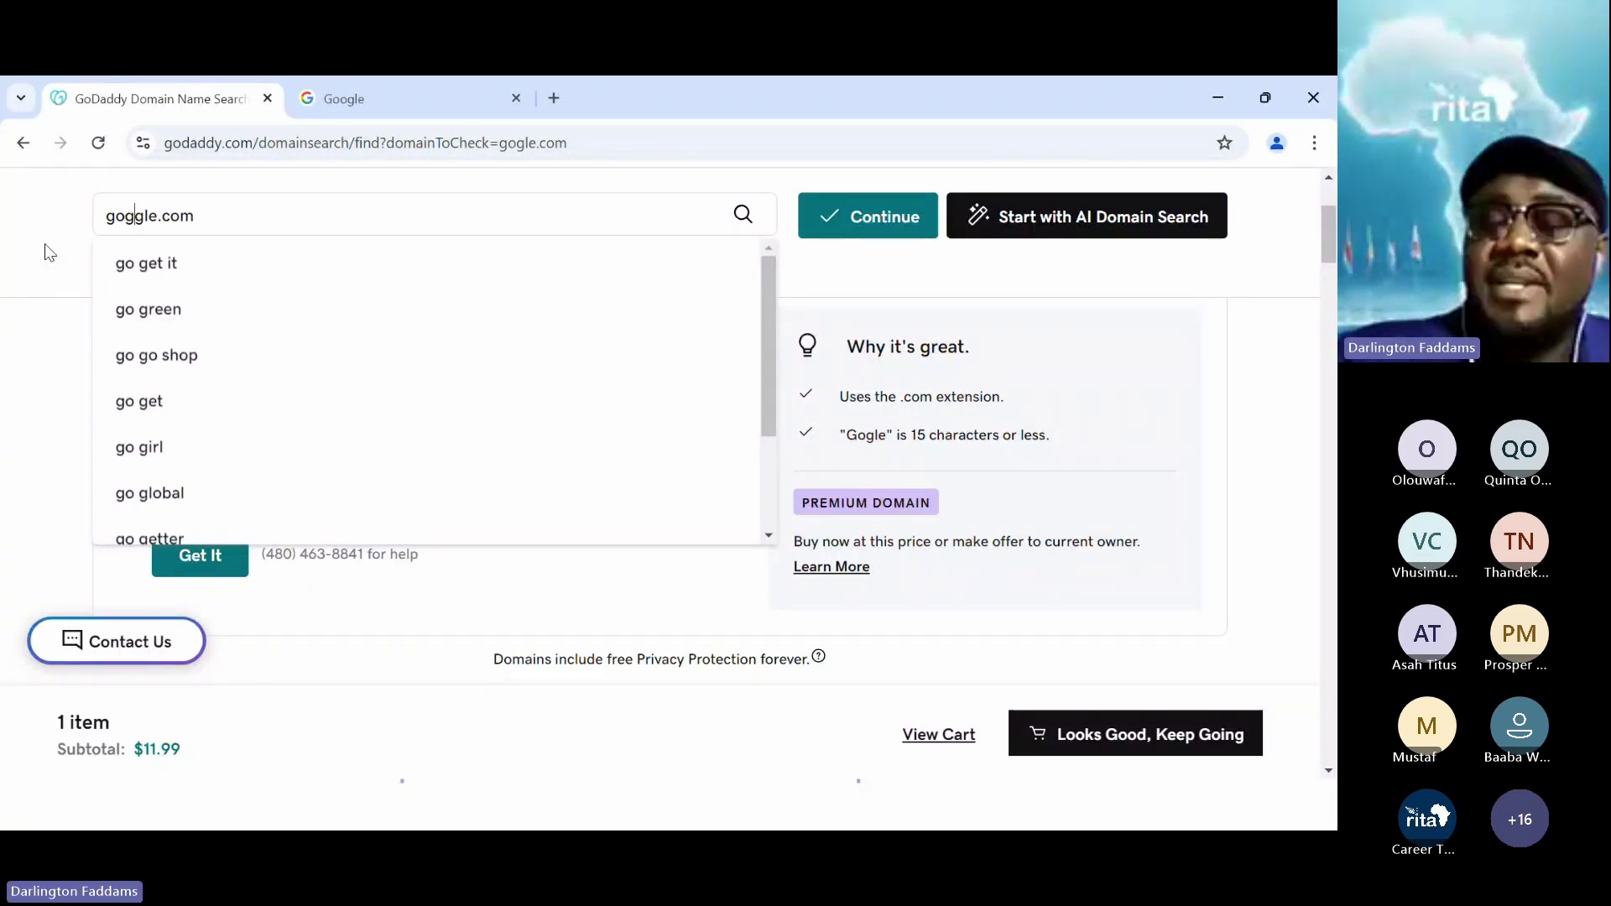
{"action": "key", "text": "Left"}
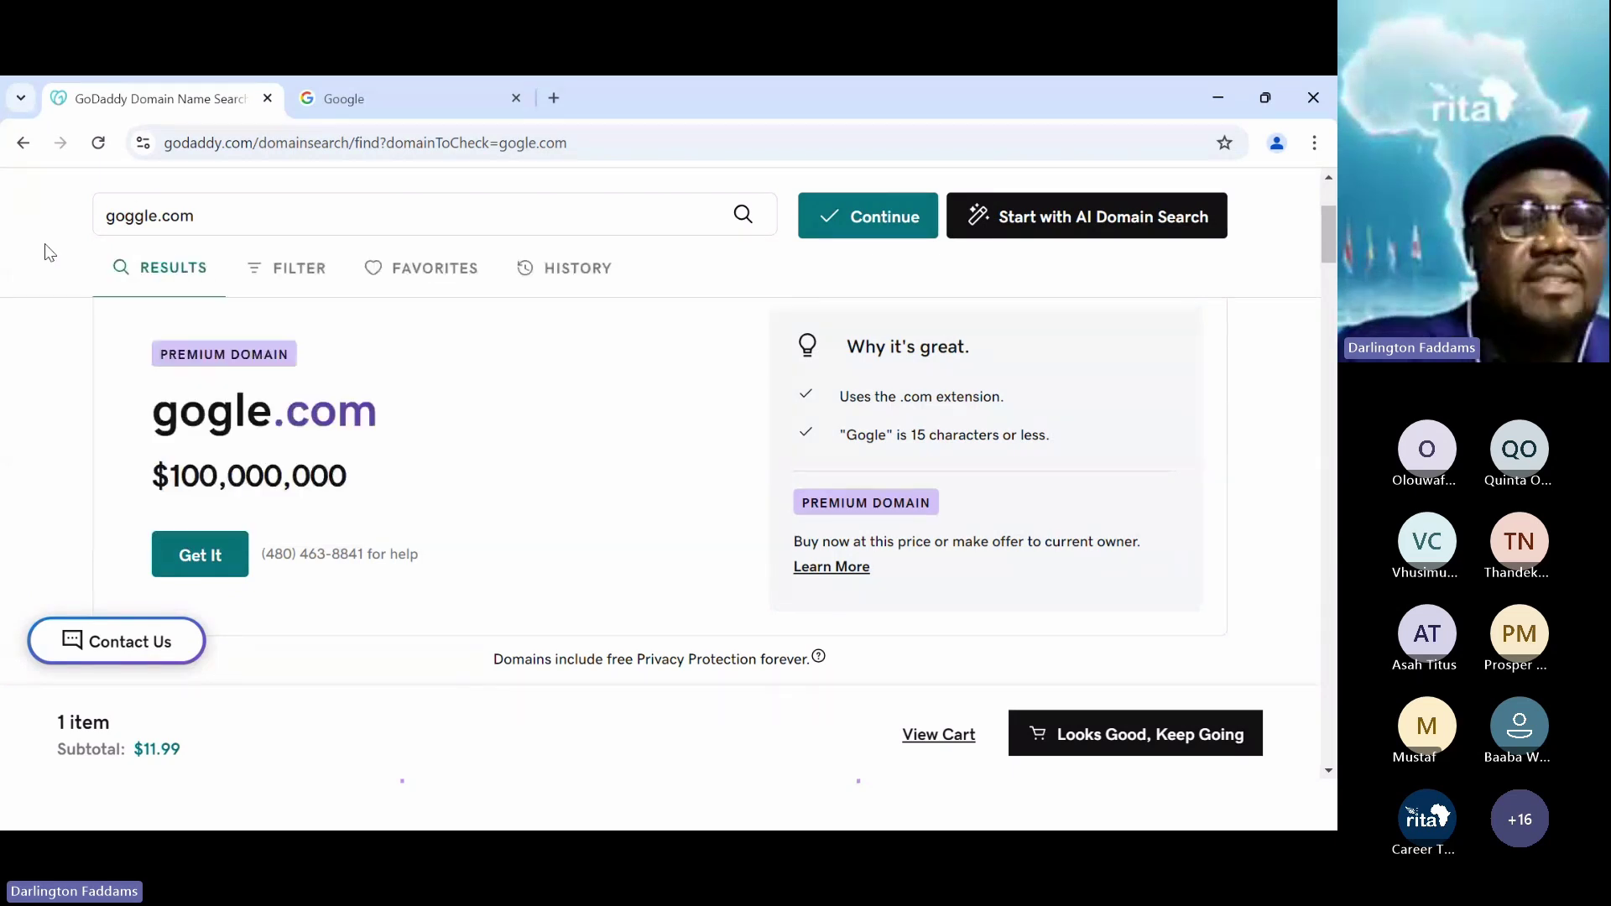
{"action": "type", "text": "o"}
{"action": "key", "text": "Return"}
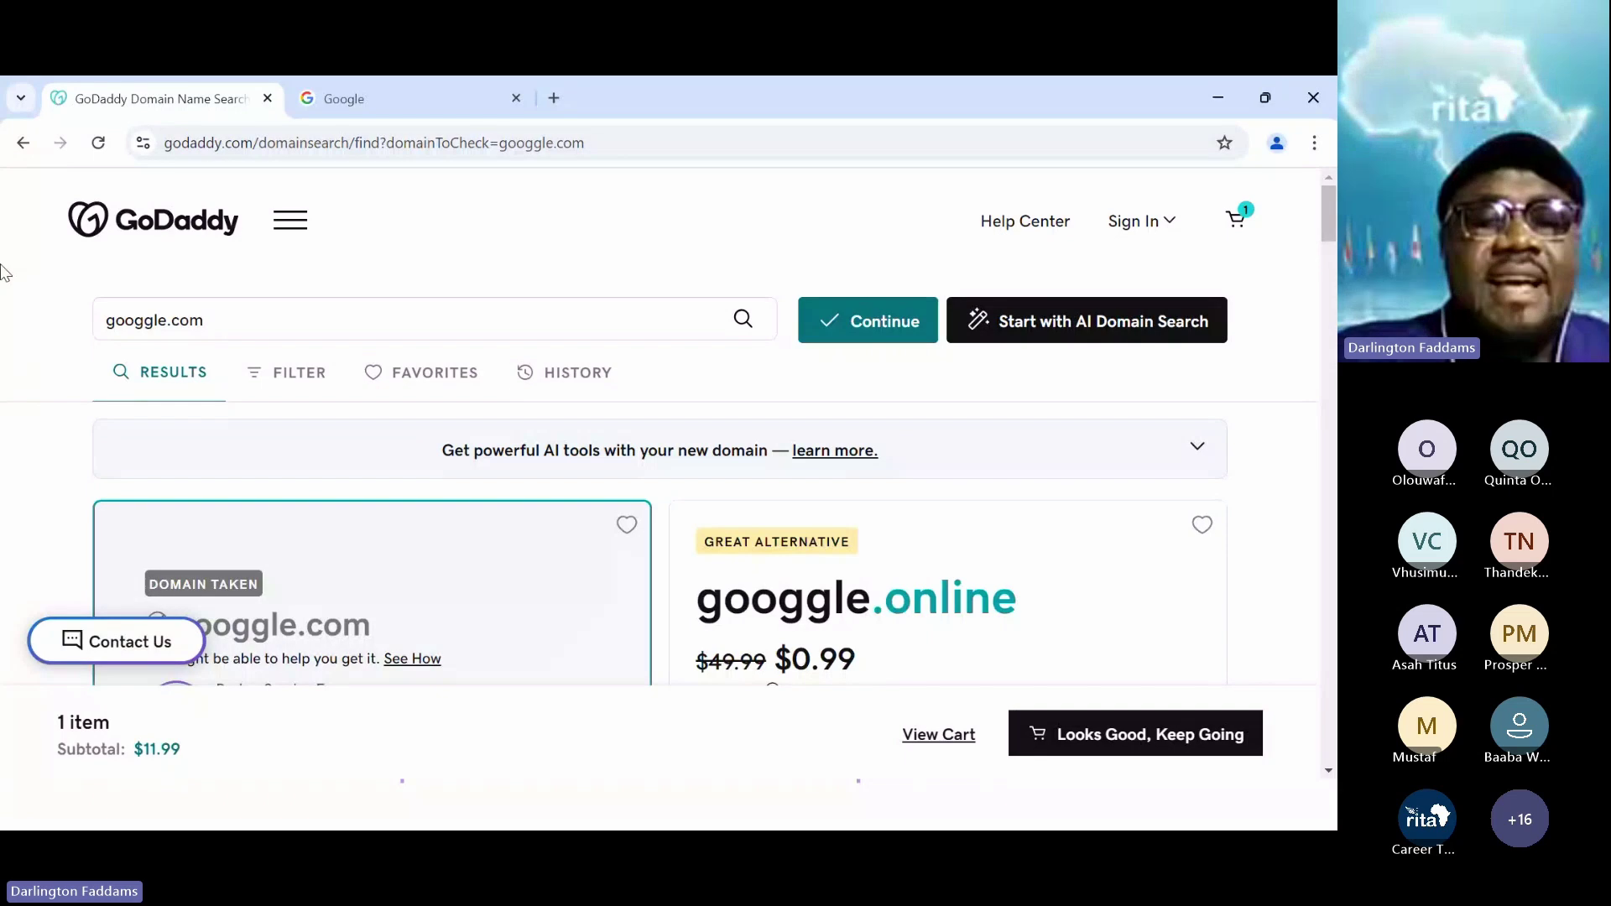
{"action": "scroll", "coordinate": [4, 318], "scroll_direction": "down", "scroll_amount": 3}
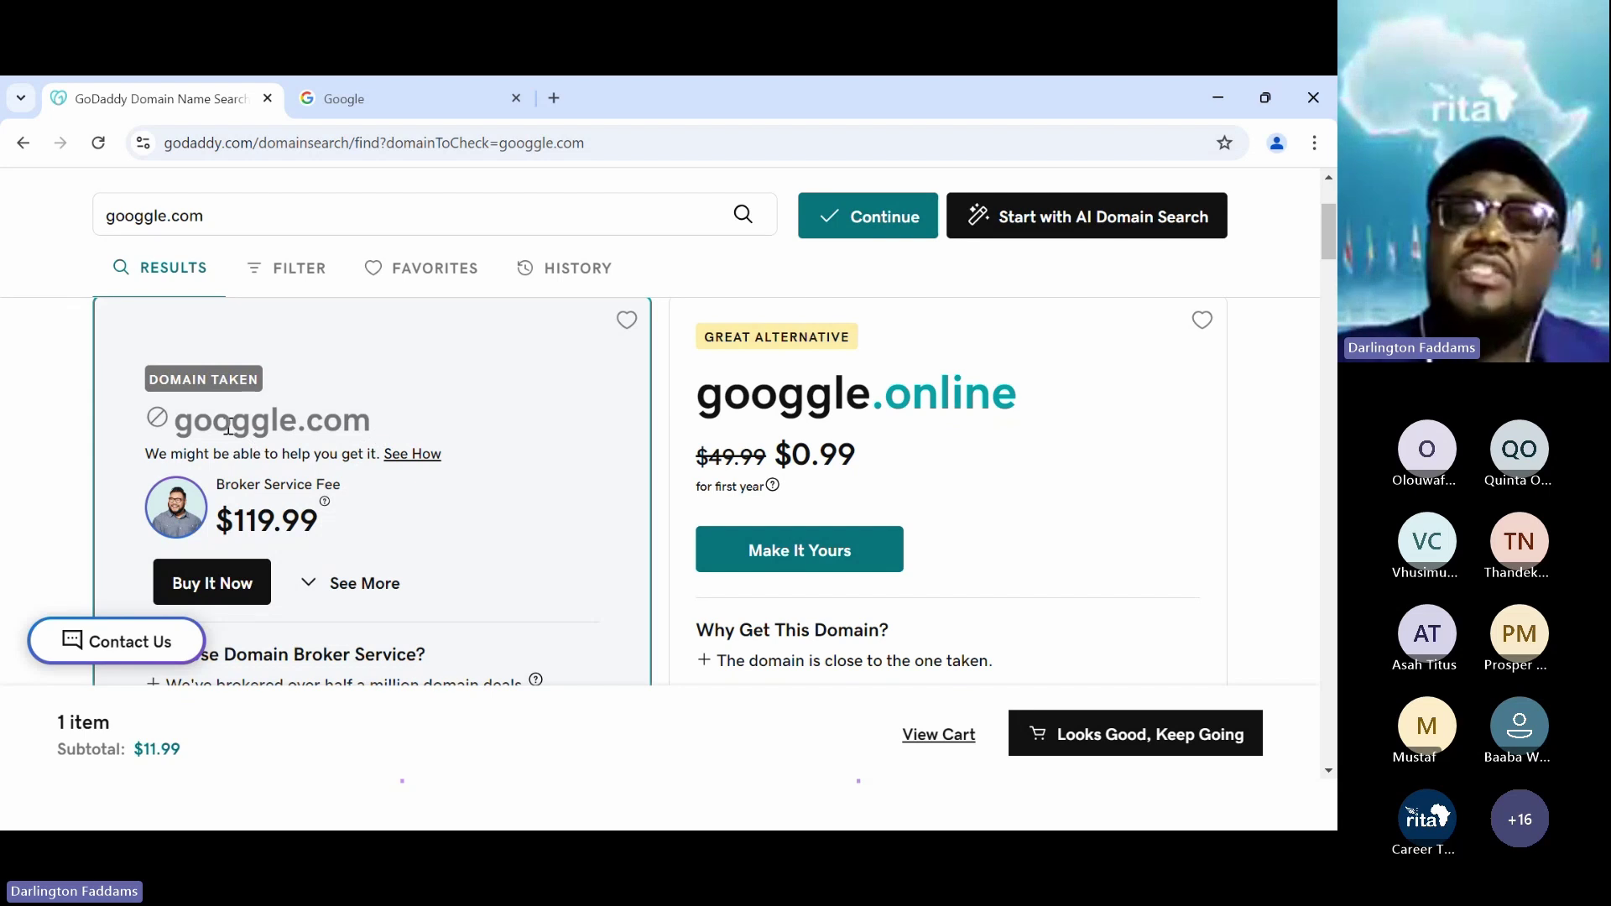
{"action": "left_click_drag", "start_coordinate": [233, 422], "coordinate": [267, 426]}
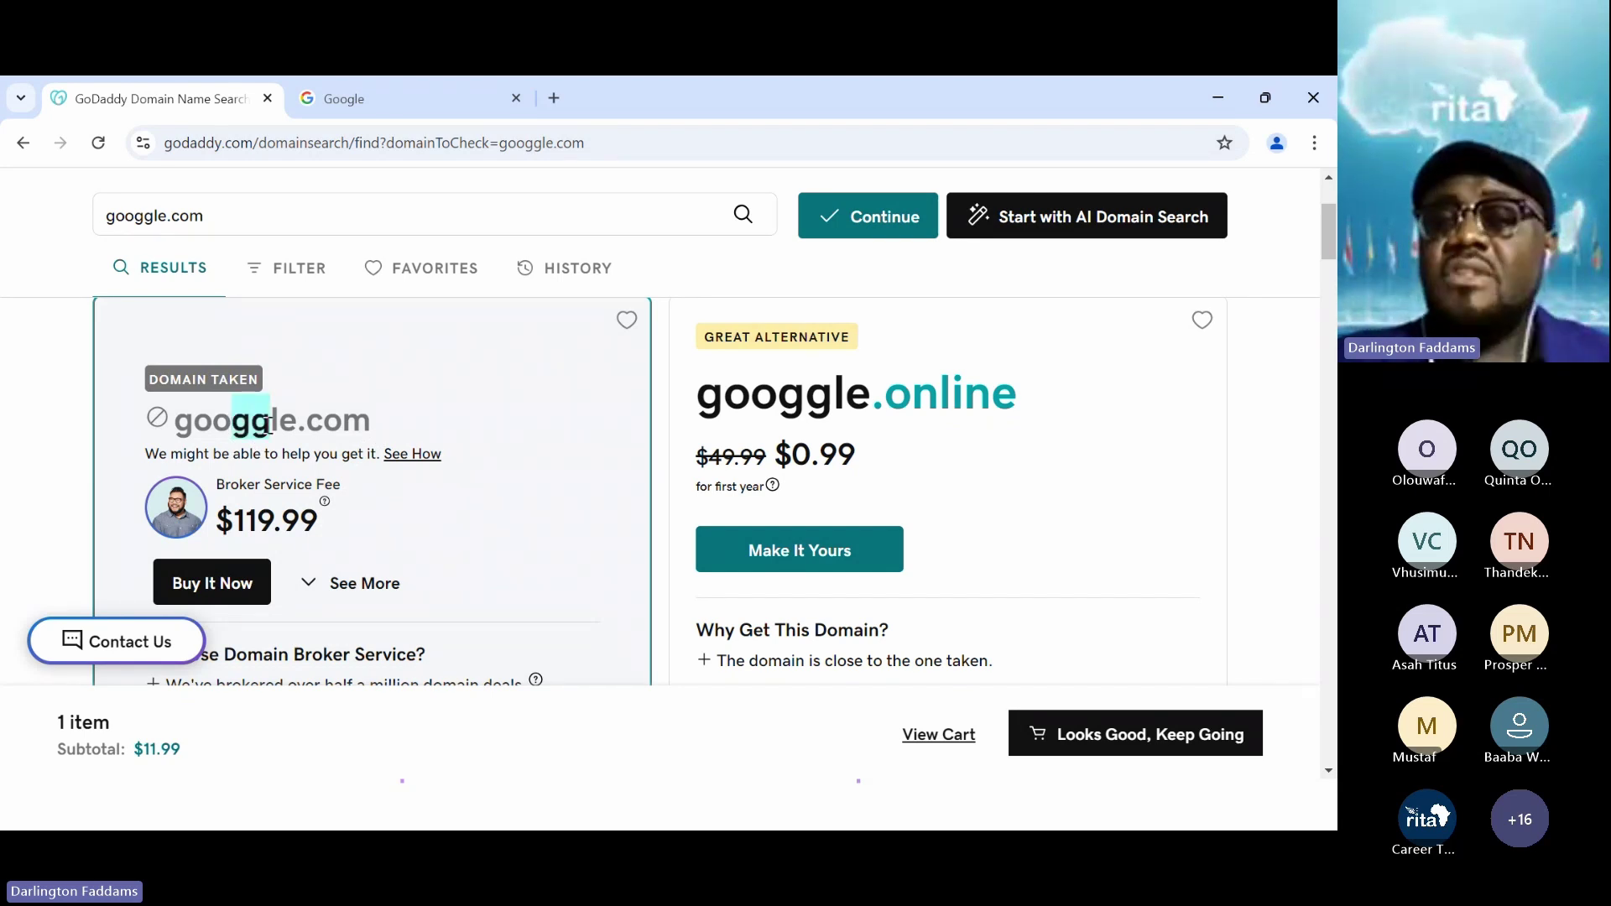
{"action": "left_click", "coordinate": [268, 424]}
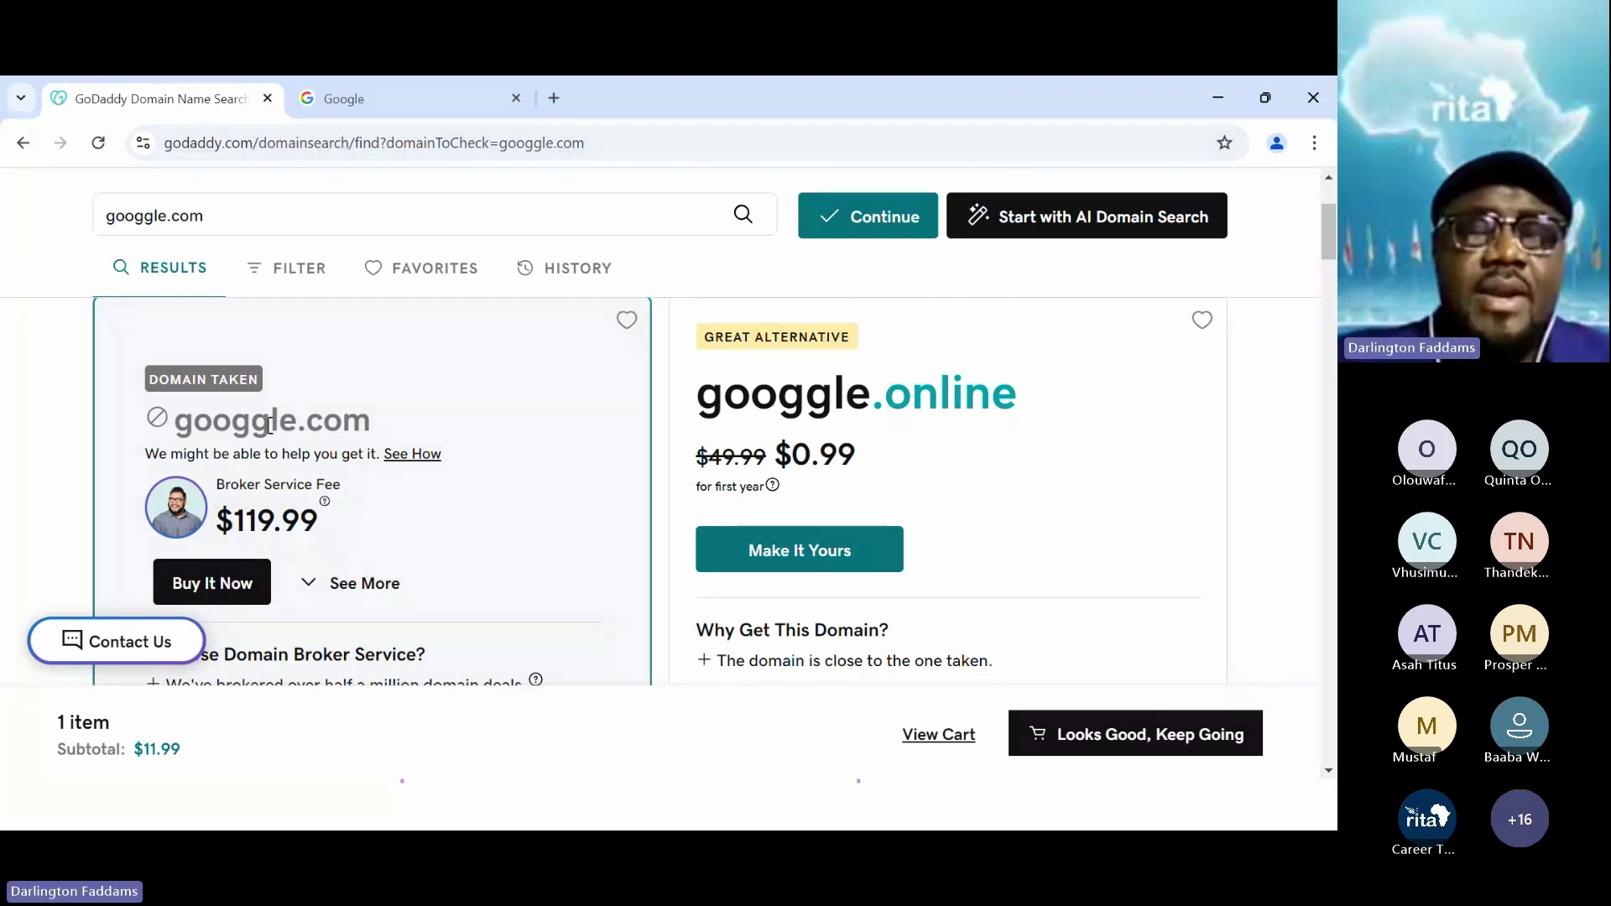
- Switch to the Google page and load the address riseintechafrica.com in its place
{"action": "left_click", "coordinate": [382, 104]}
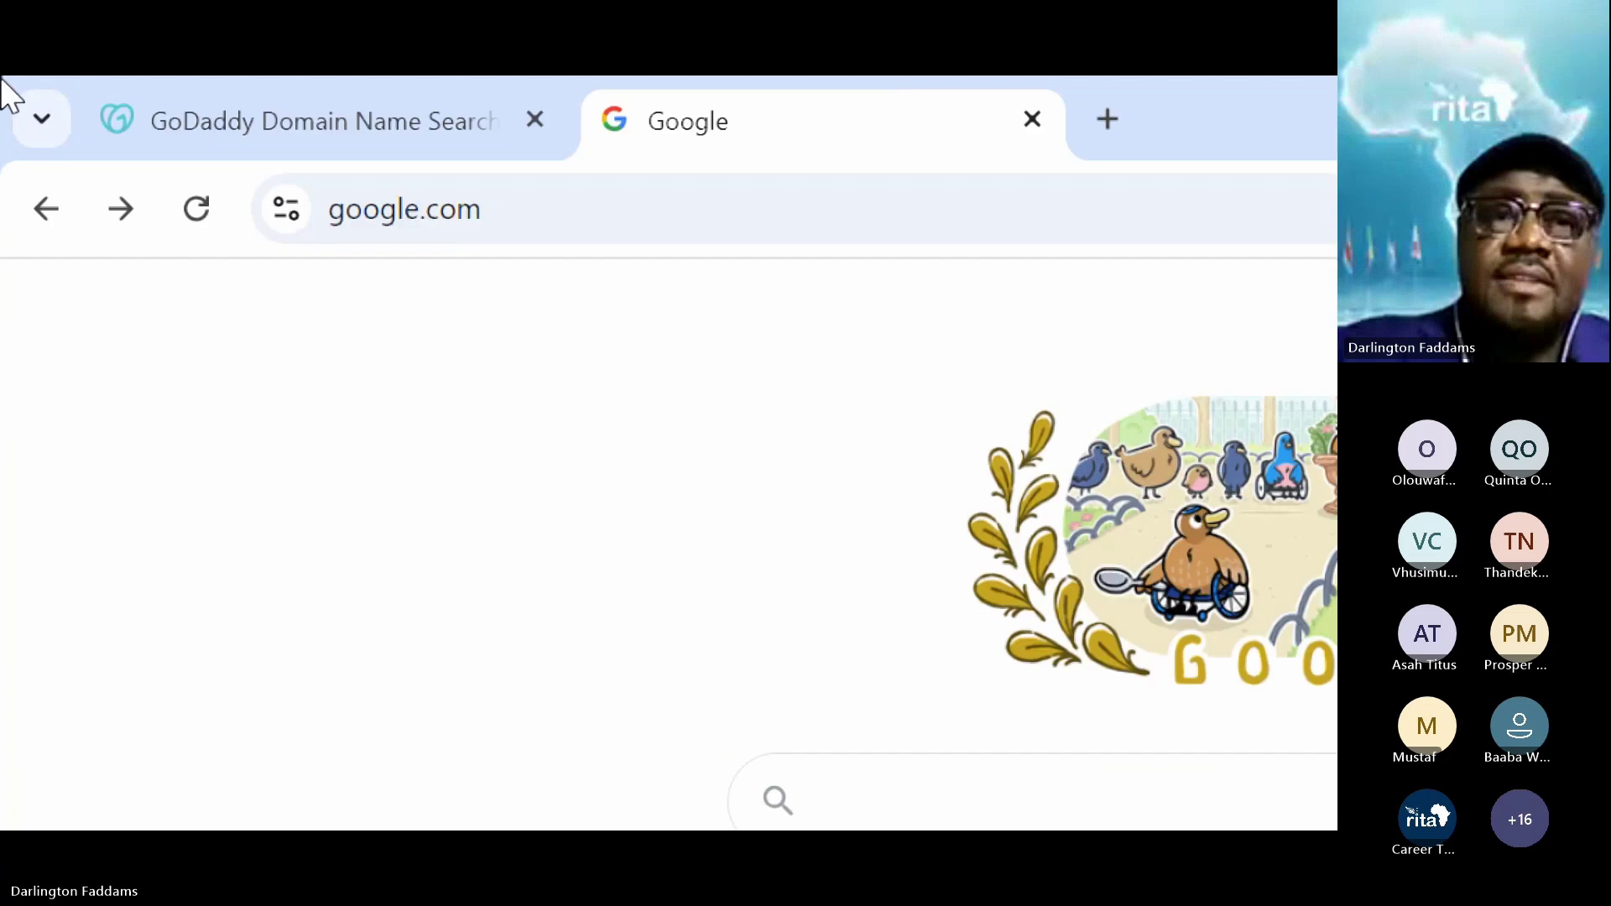
{"action": "key", "text": "ctrl+l"}
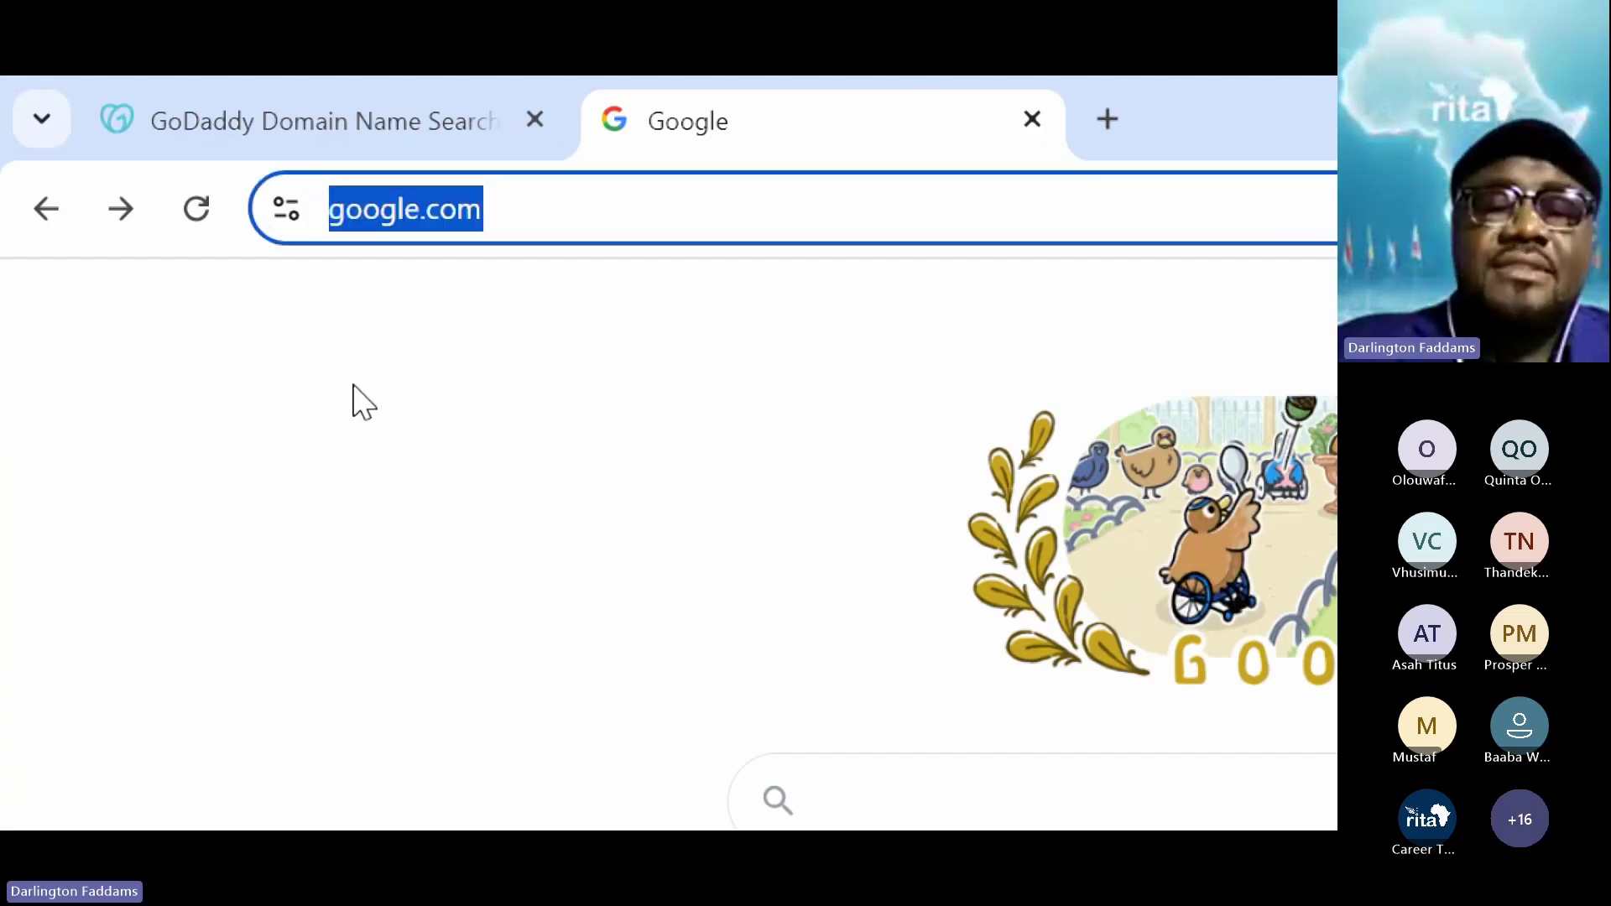
{"action": "type", "text": "riseintecha"}
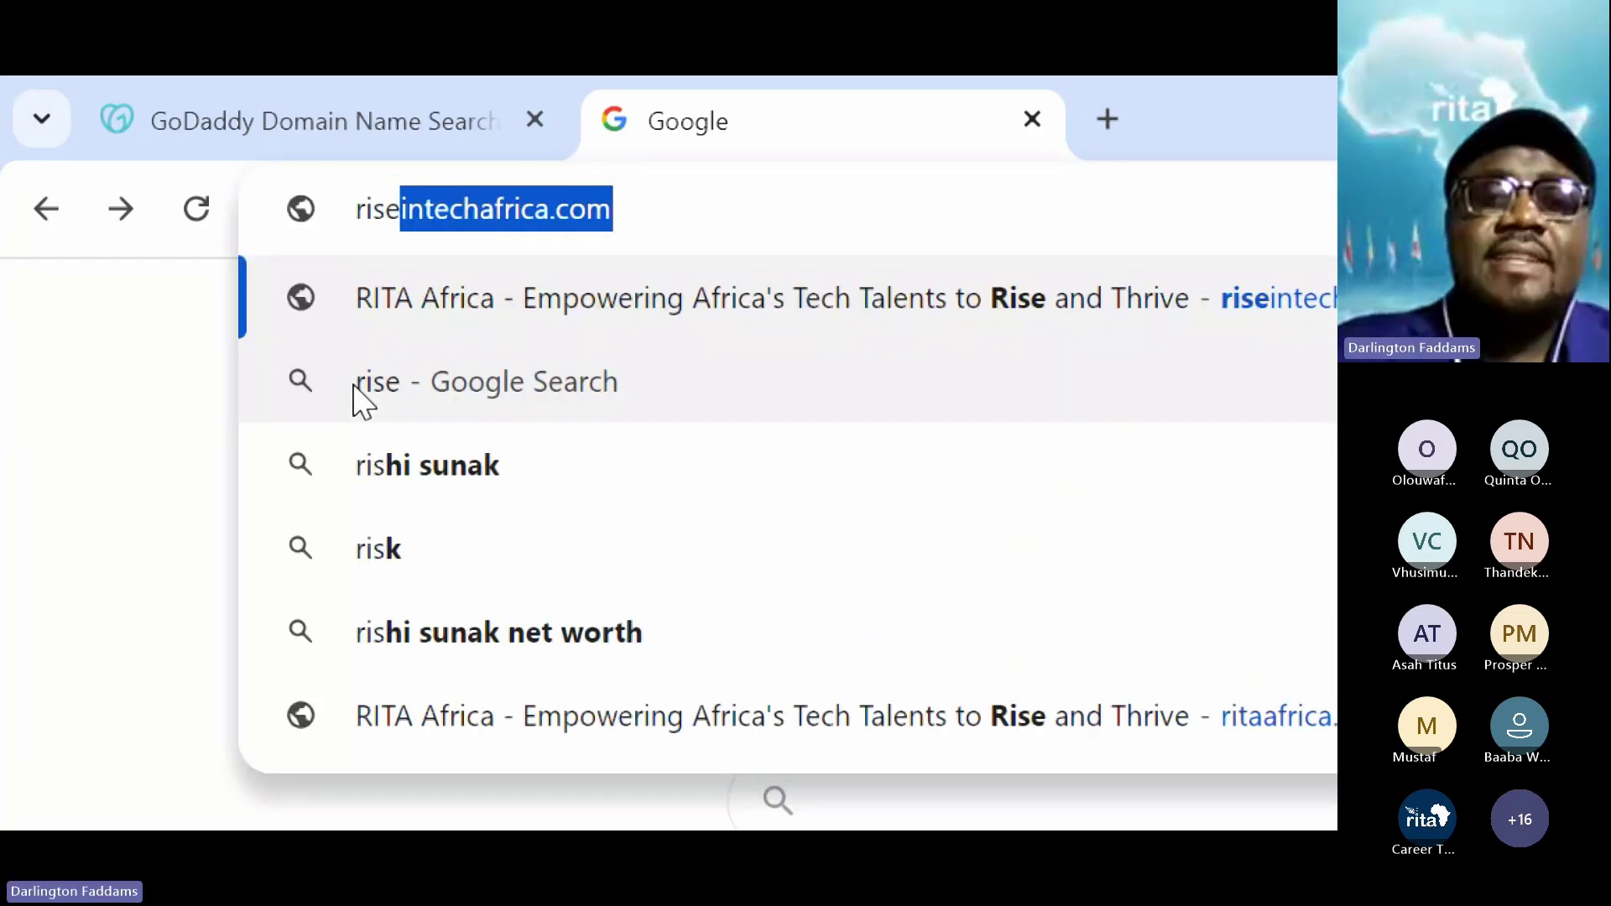
{"action": "key", "text": "BackSpace"}
{"action": "type", "text": "chafrica.com"}
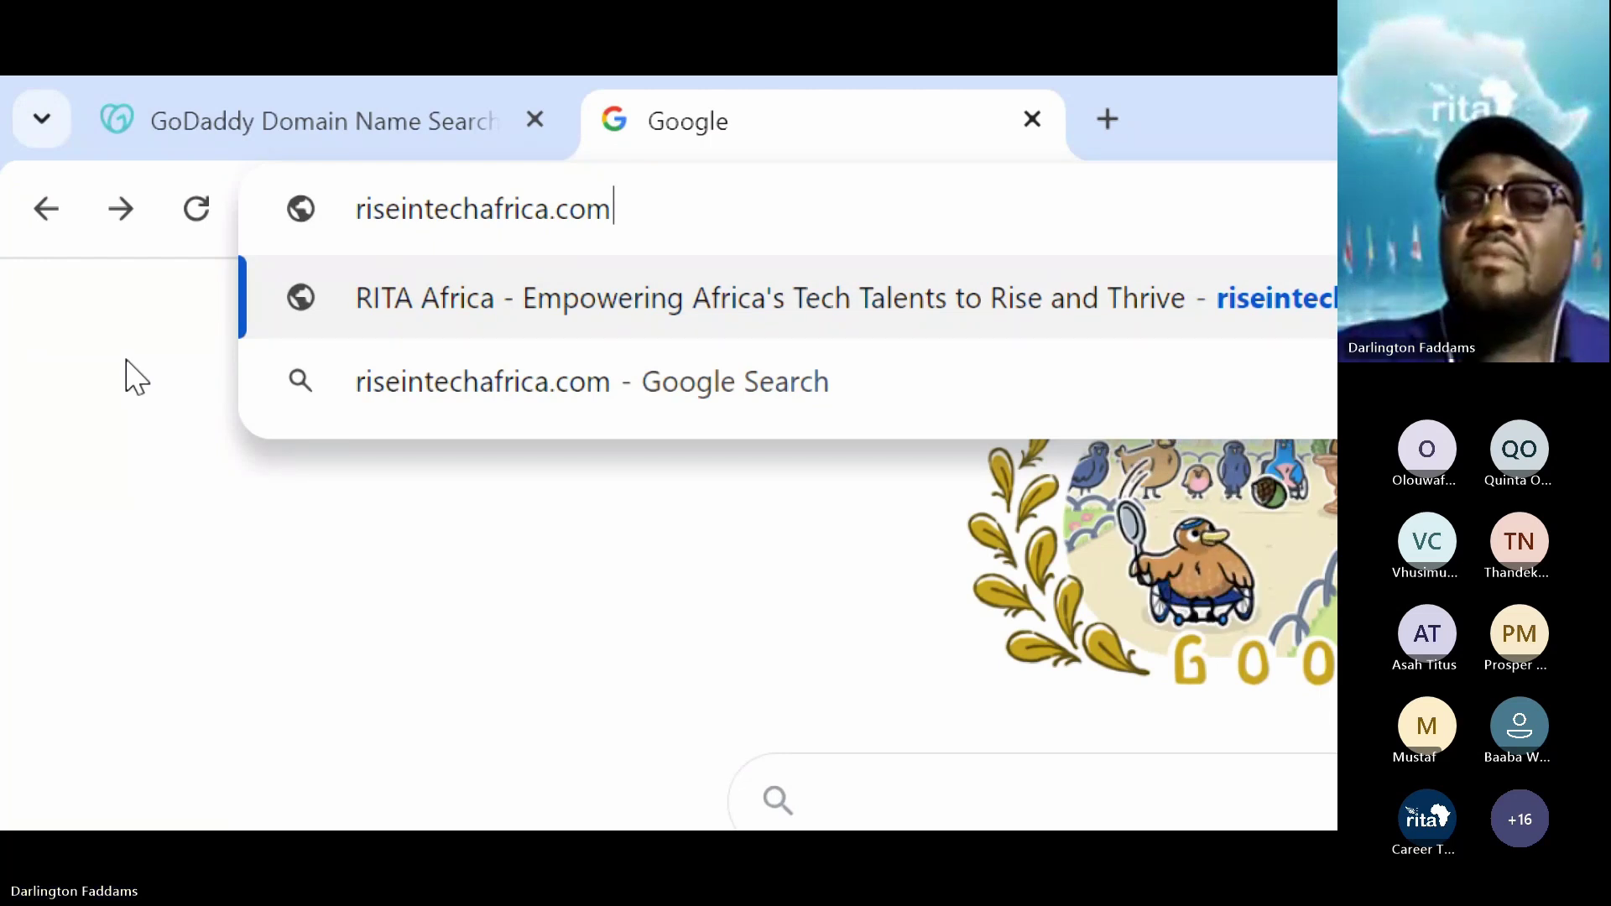
{"action": "key", "text": "Return"}
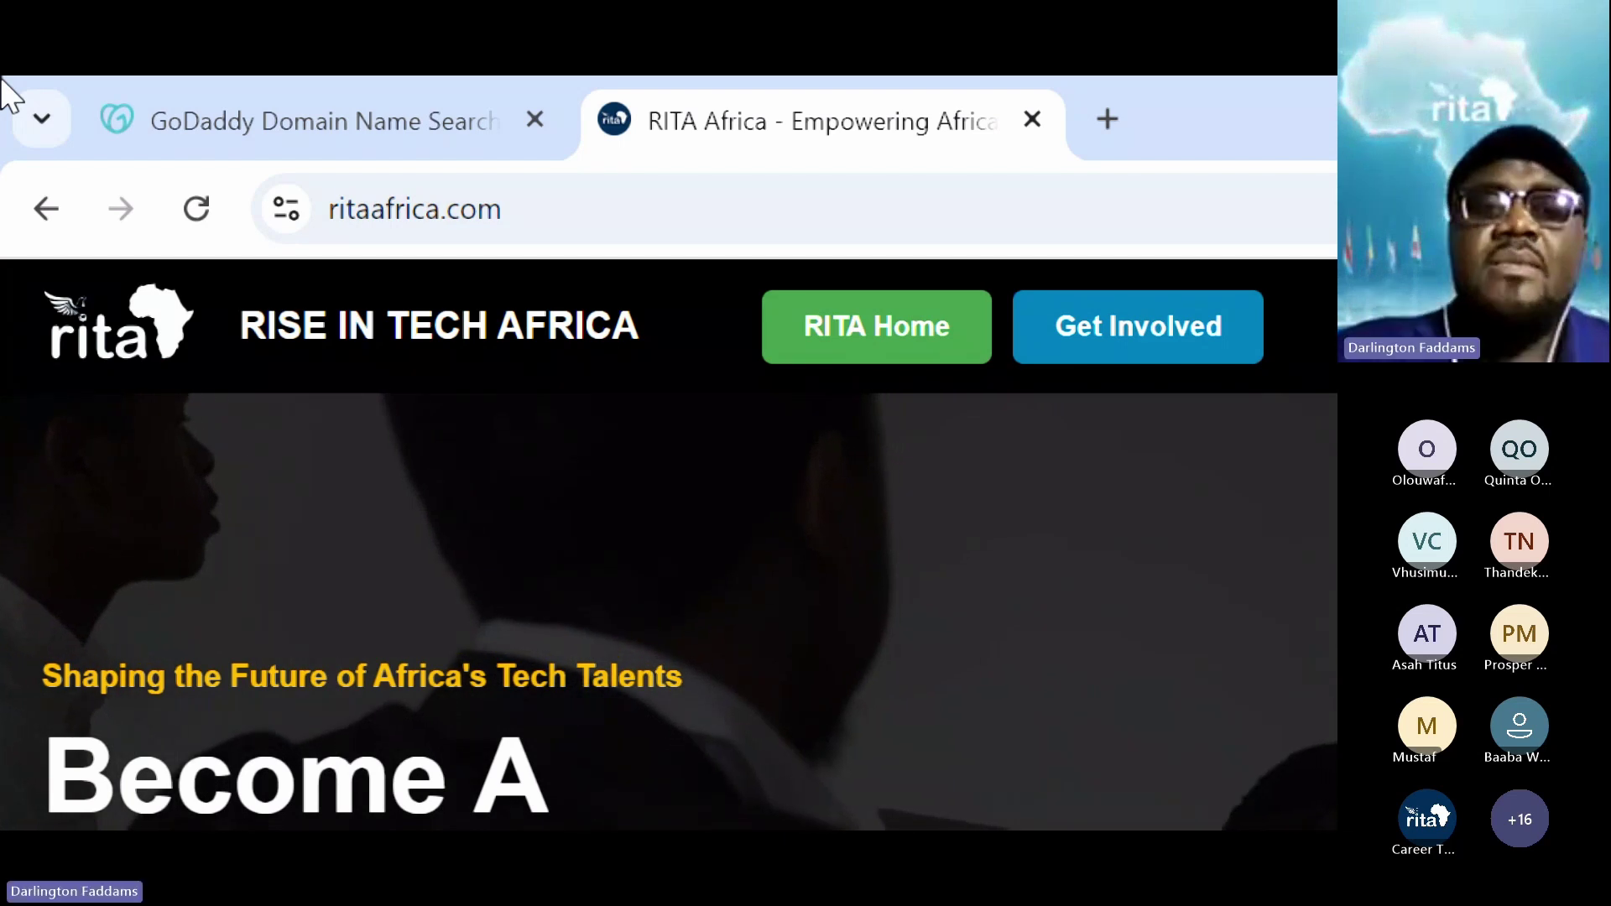
- Load the misspelled address ritafrica.com, with a single a between rit and frica
{"action": "left_click", "coordinate": [546, 204]}
{"action": "type", "text": "r"}
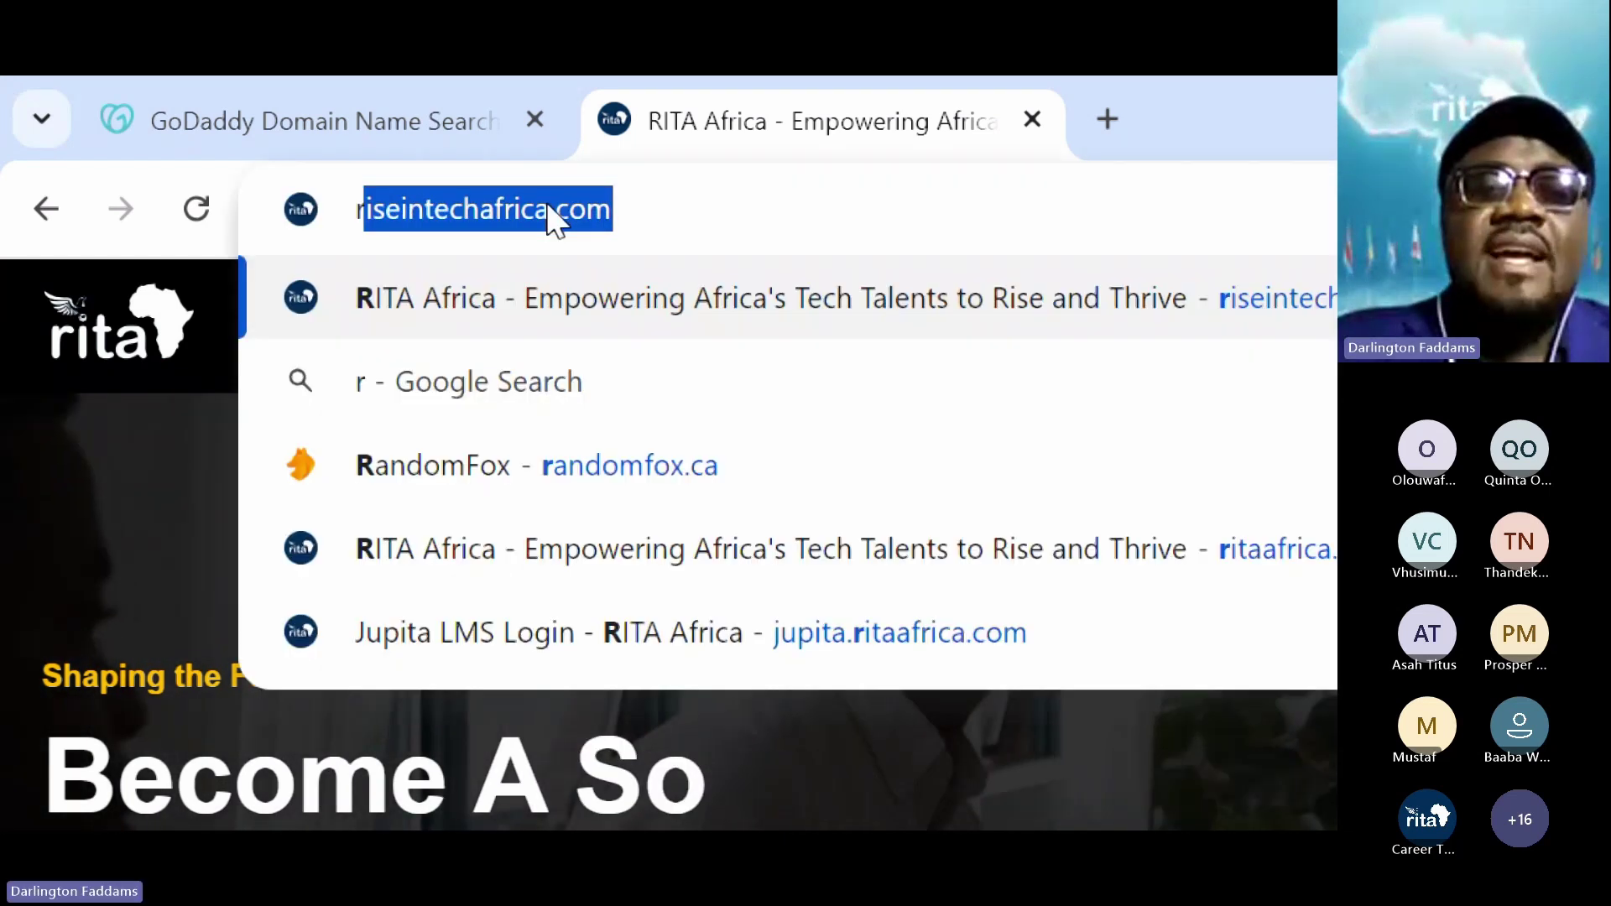
{"action": "type", "text": "ita"}
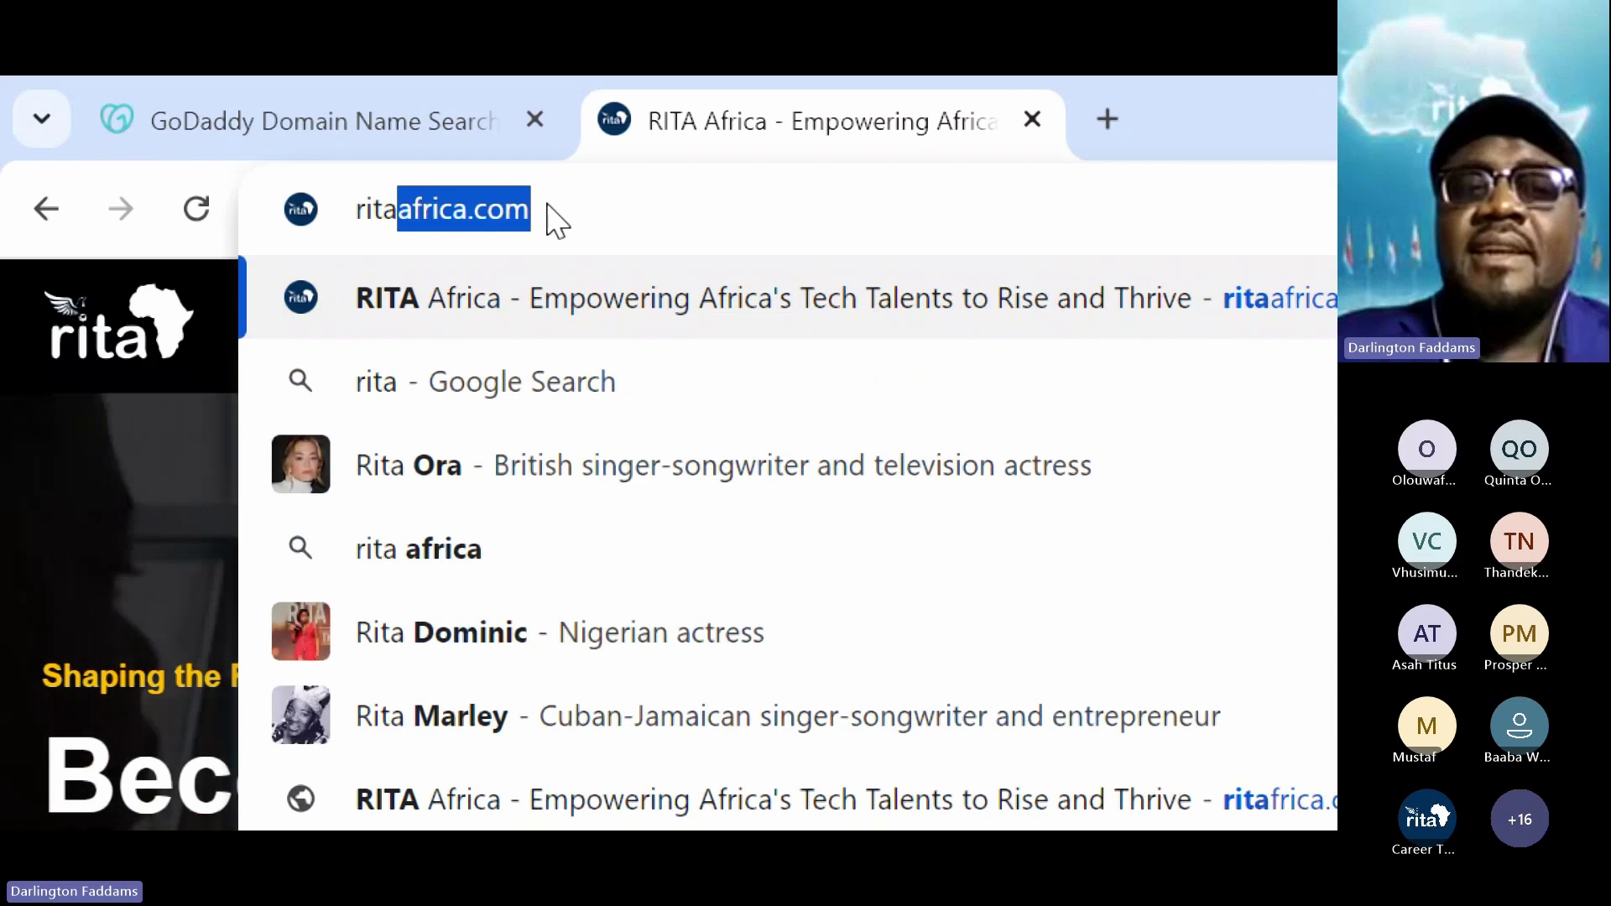
{"action": "type", "text": "frica"}
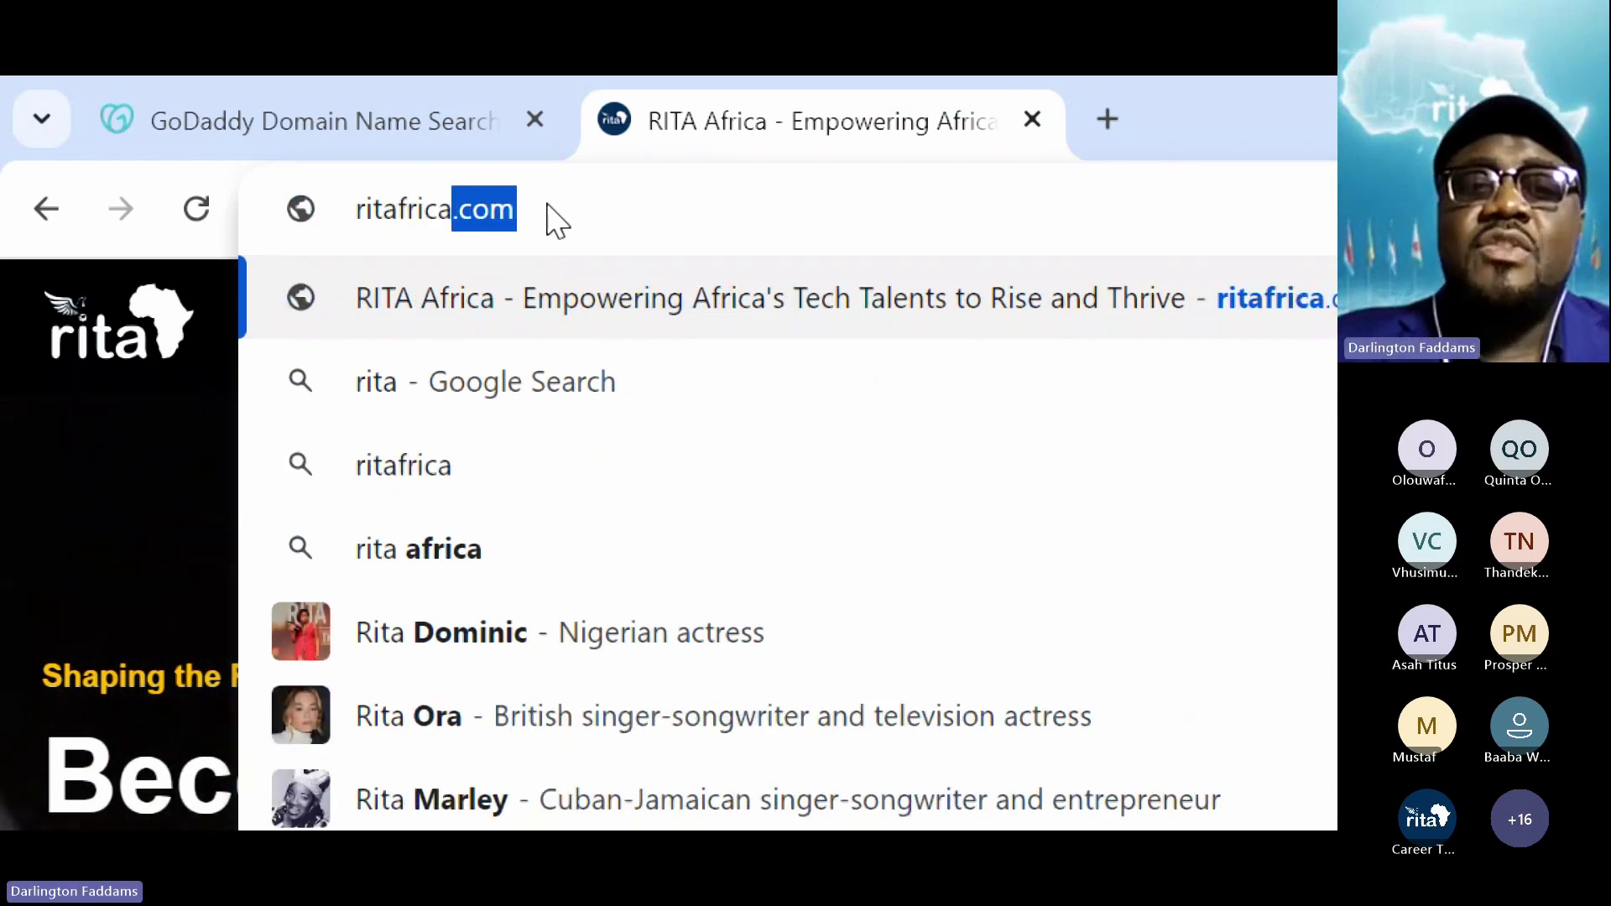
{"action": "type", "text": ".com"}
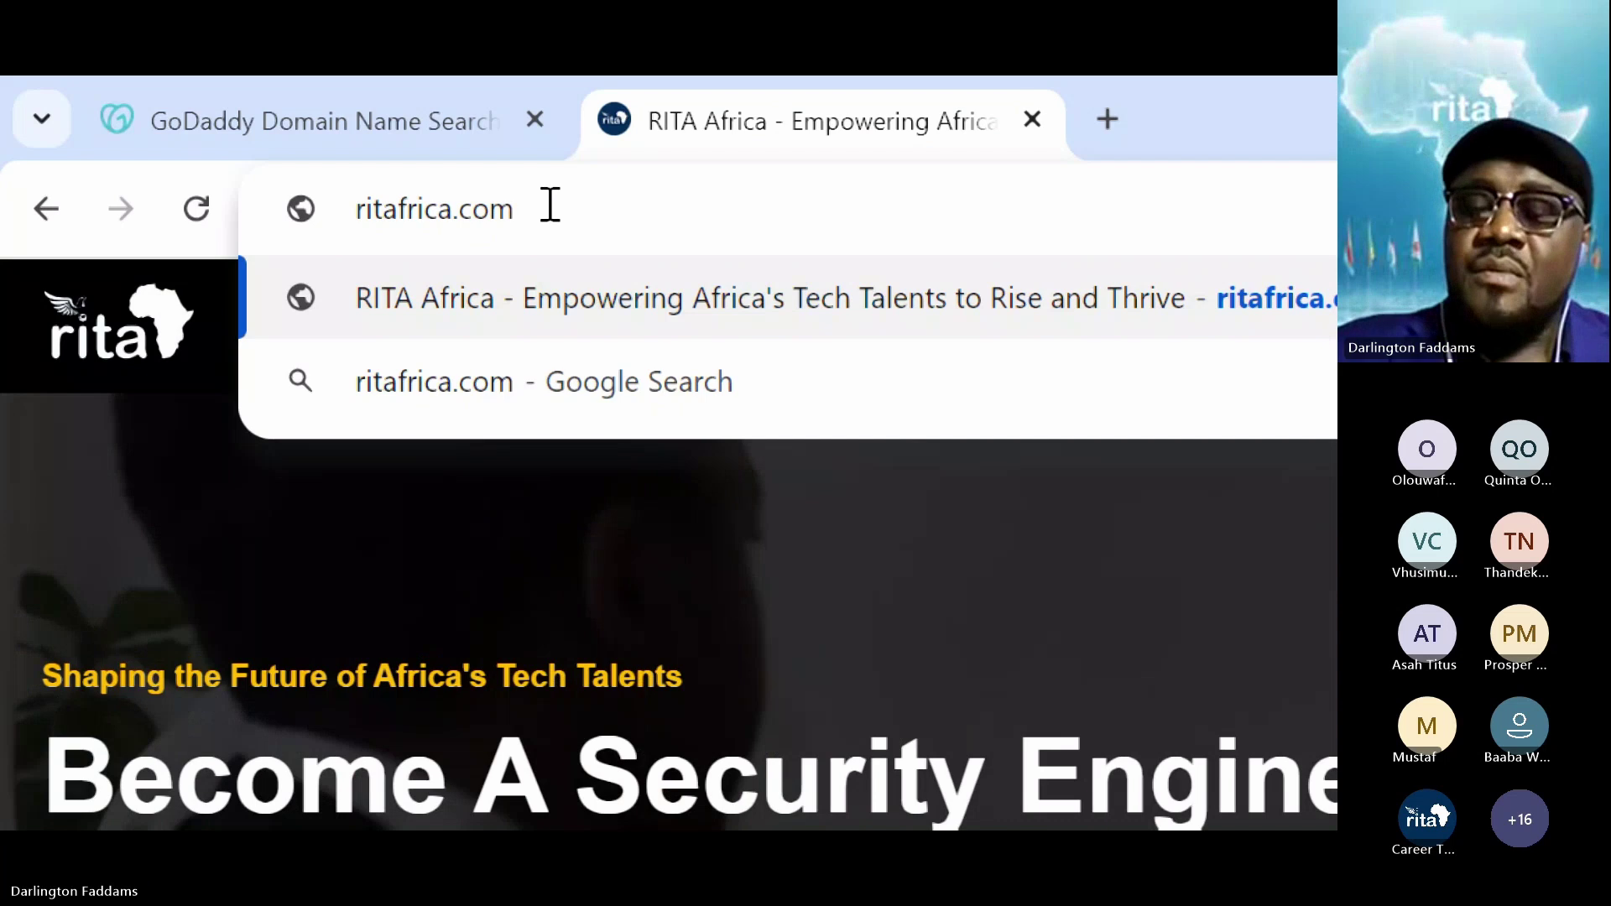
{"action": "key", "text": "Return"}
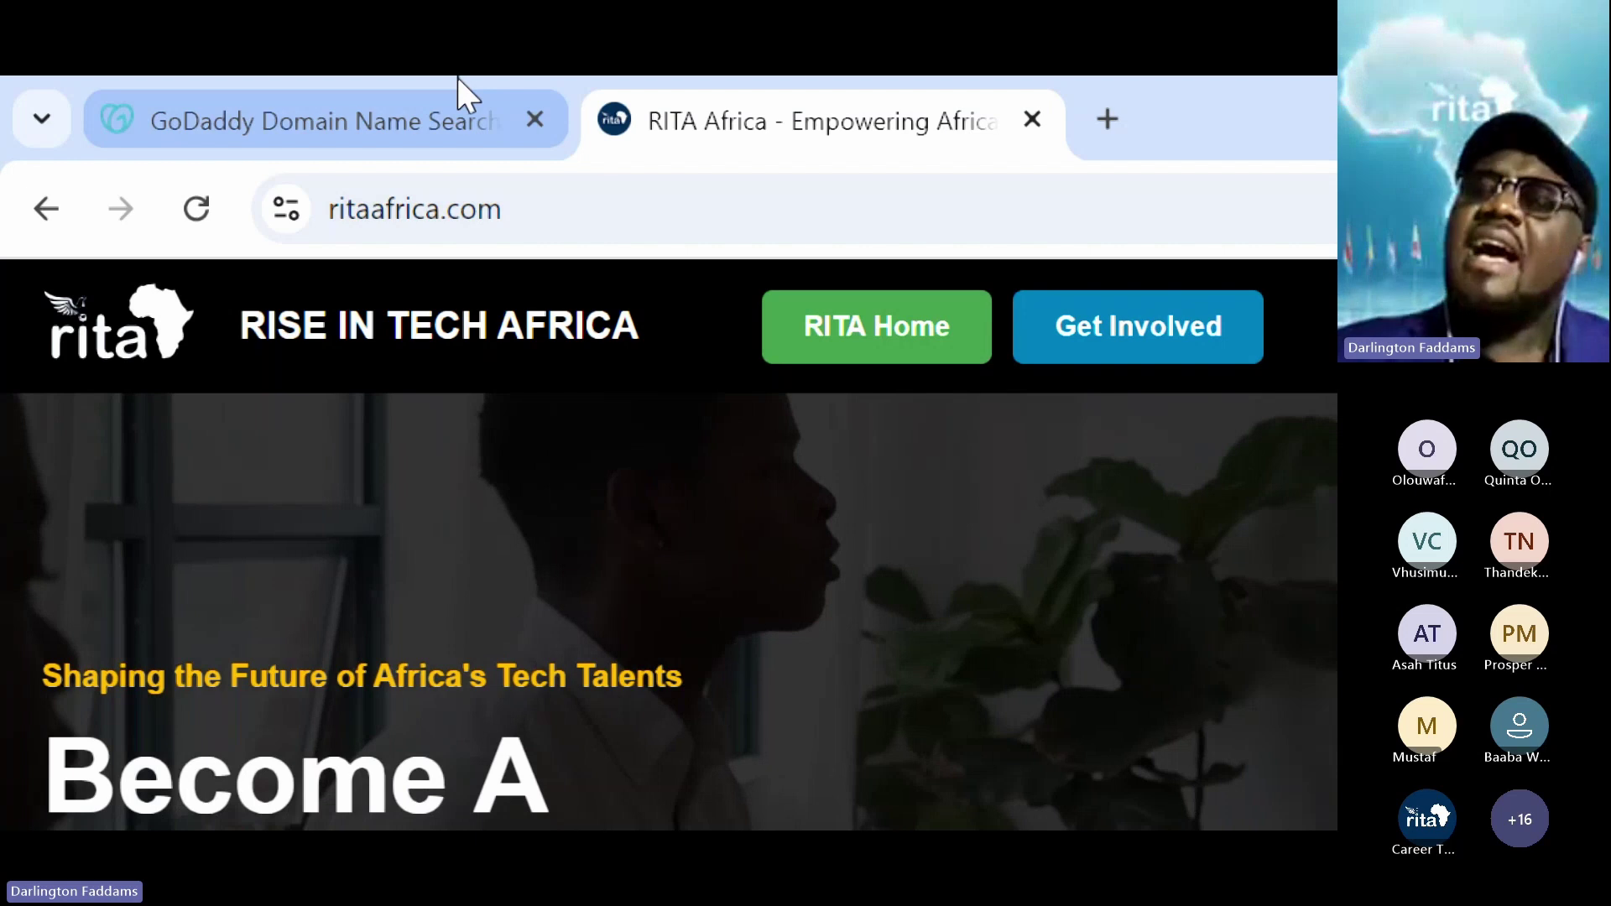
- Switch back to the GoDaddy domain search, highlight the double g in googgle.com, and remove one g from the search text
{"action": "mouse_move", "coordinate": [457, 78]}
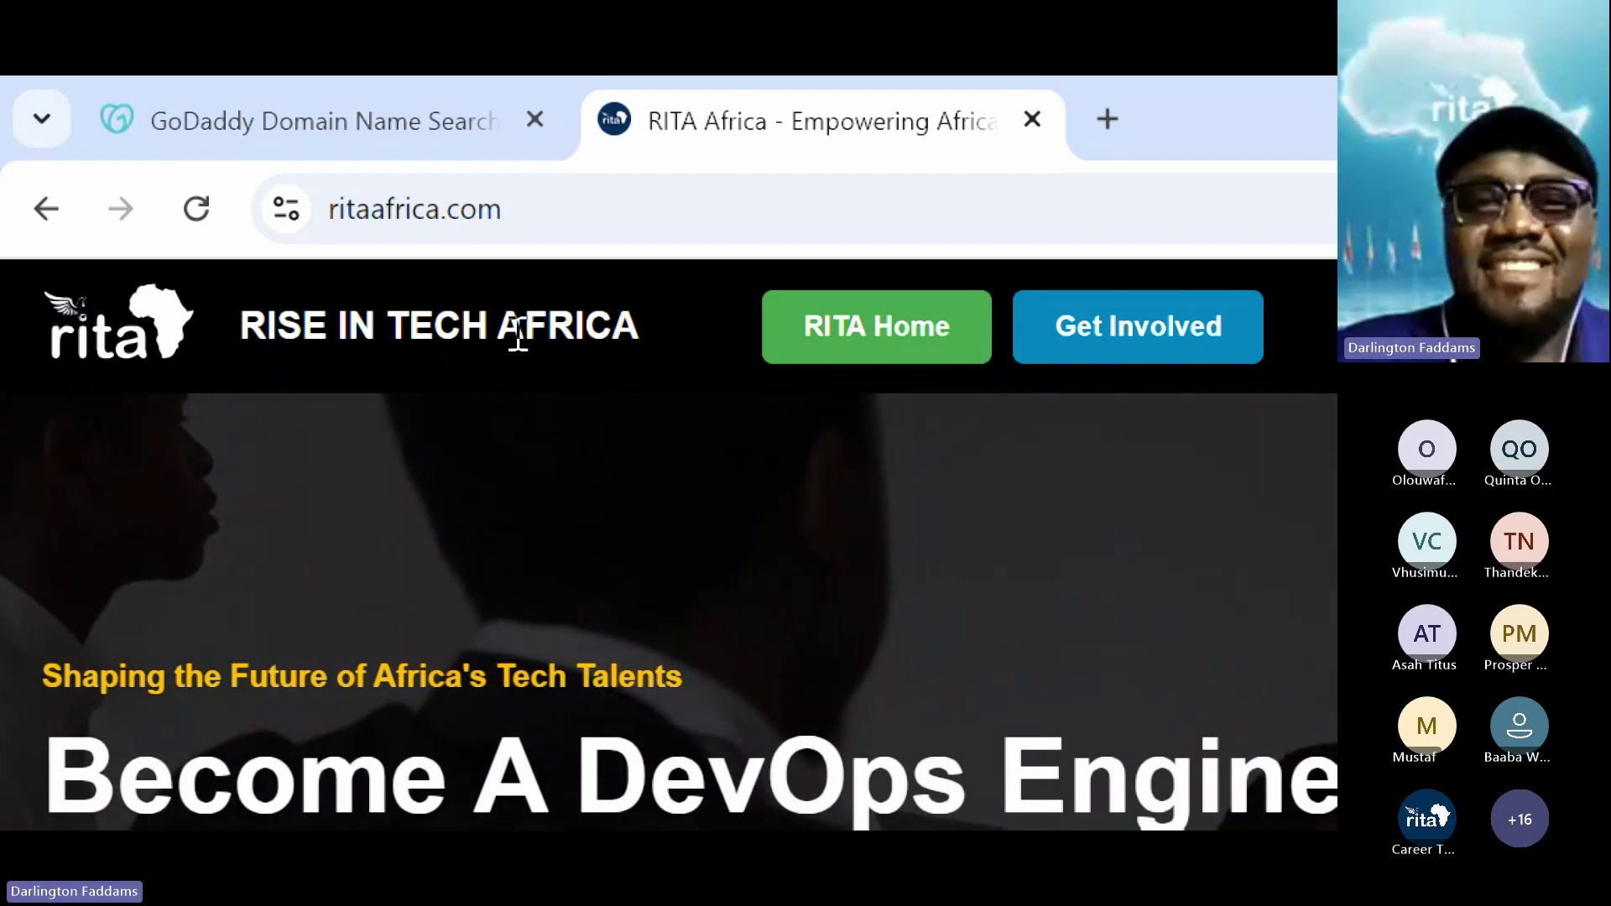
{"action": "left_click", "coordinate": [361, 108]}
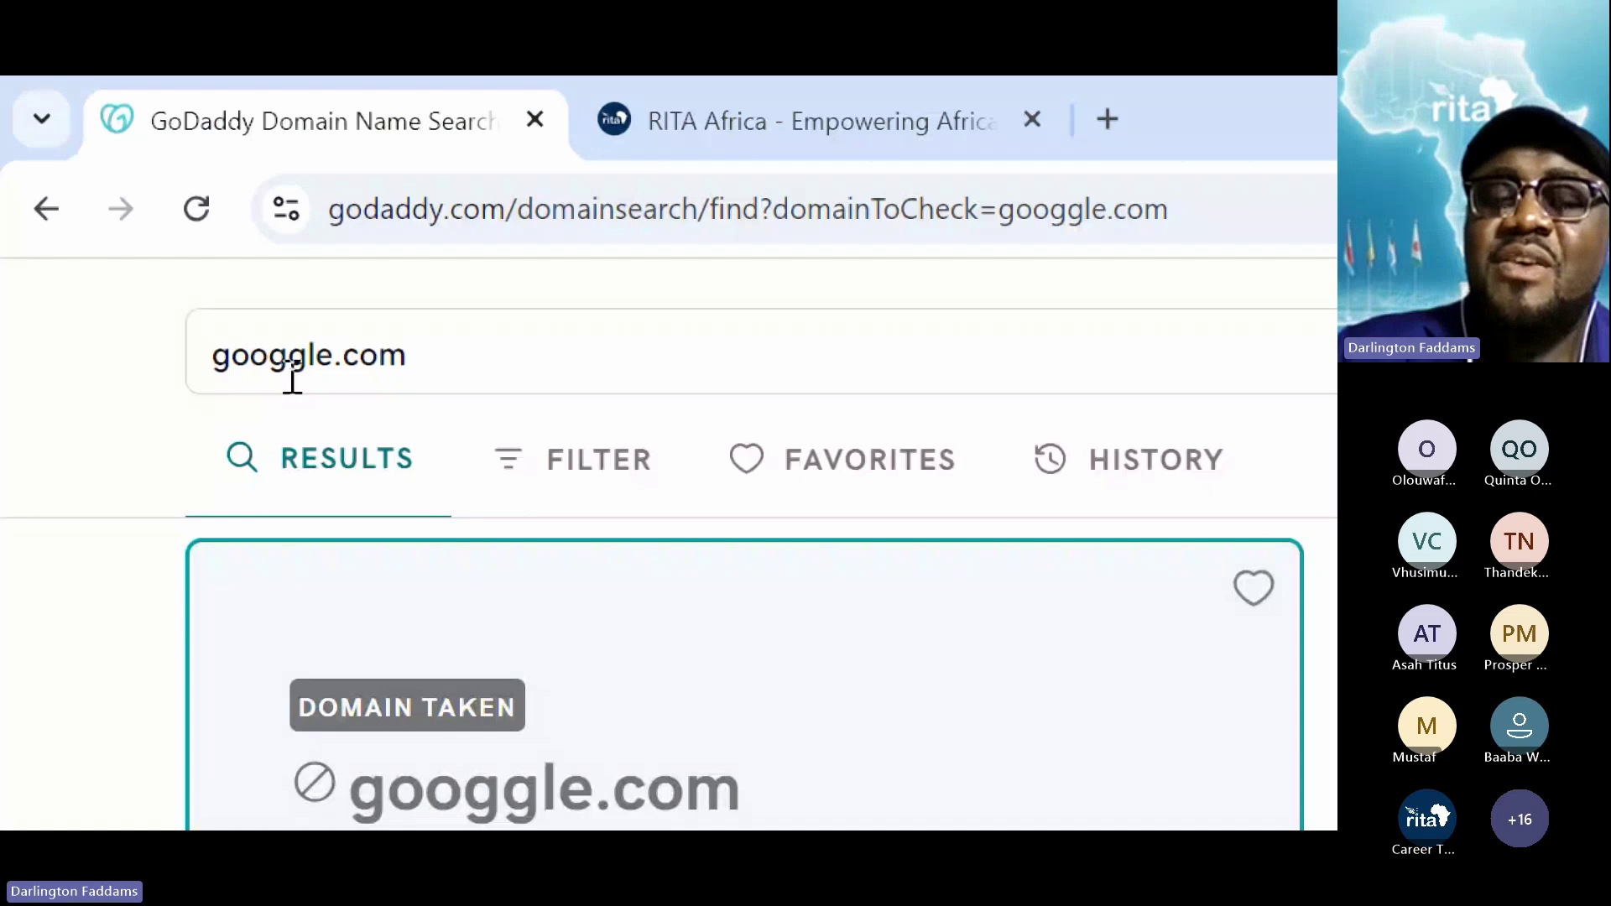
{"action": "scroll", "coordinate": [292, 381], "scroll_direction": "down", "scroll_amount": 1}
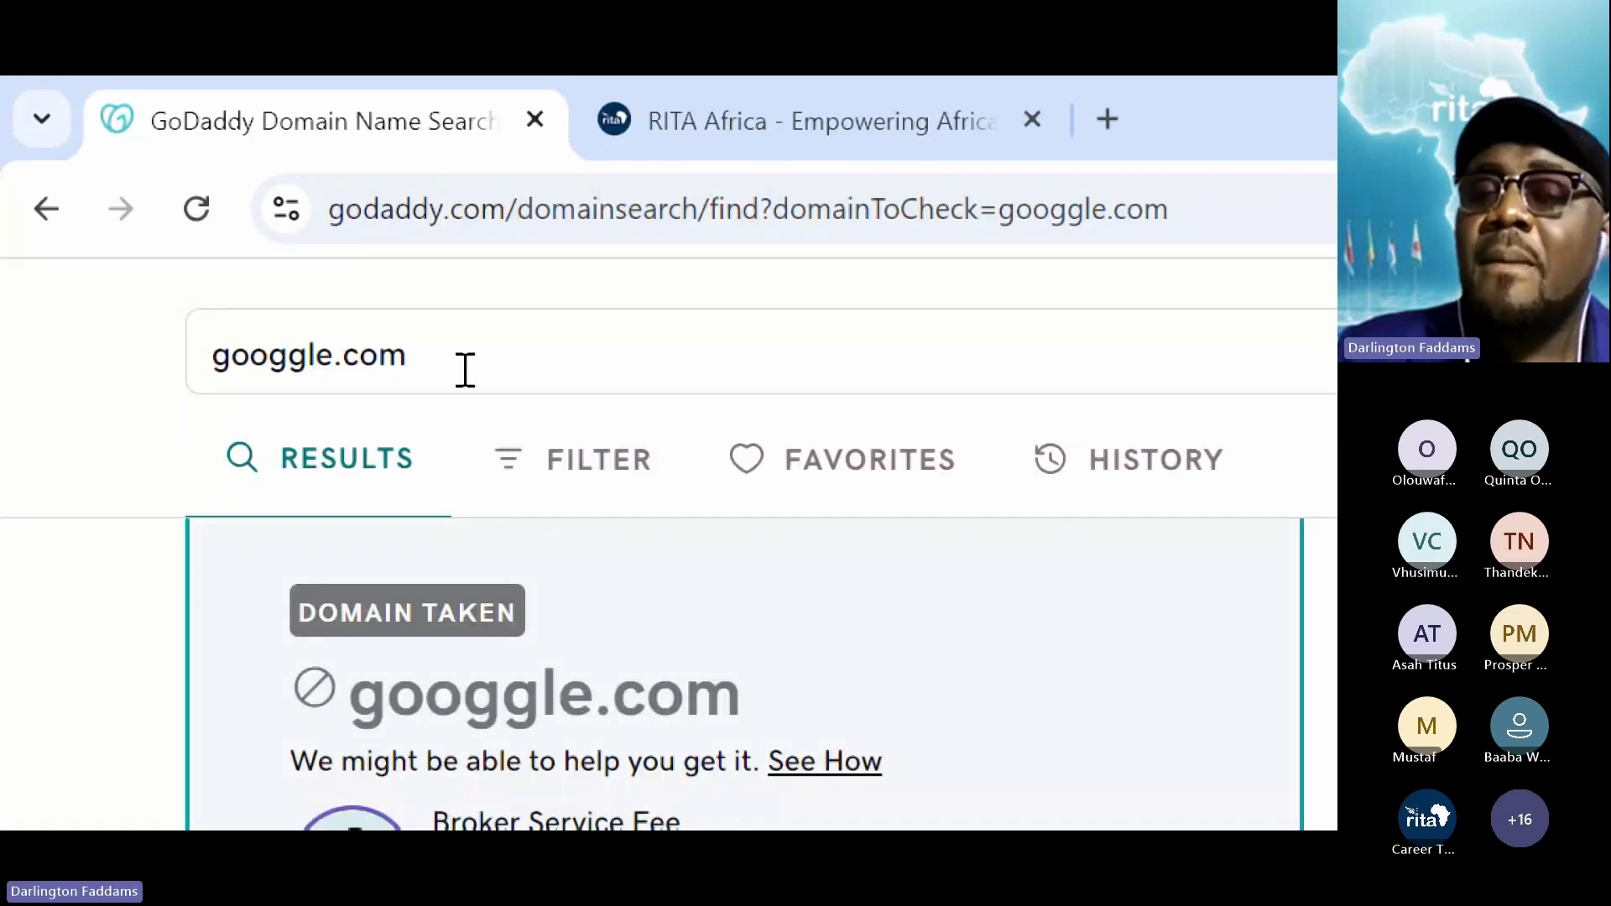
{"action": "left_click", "coordinate": [274, 362]}
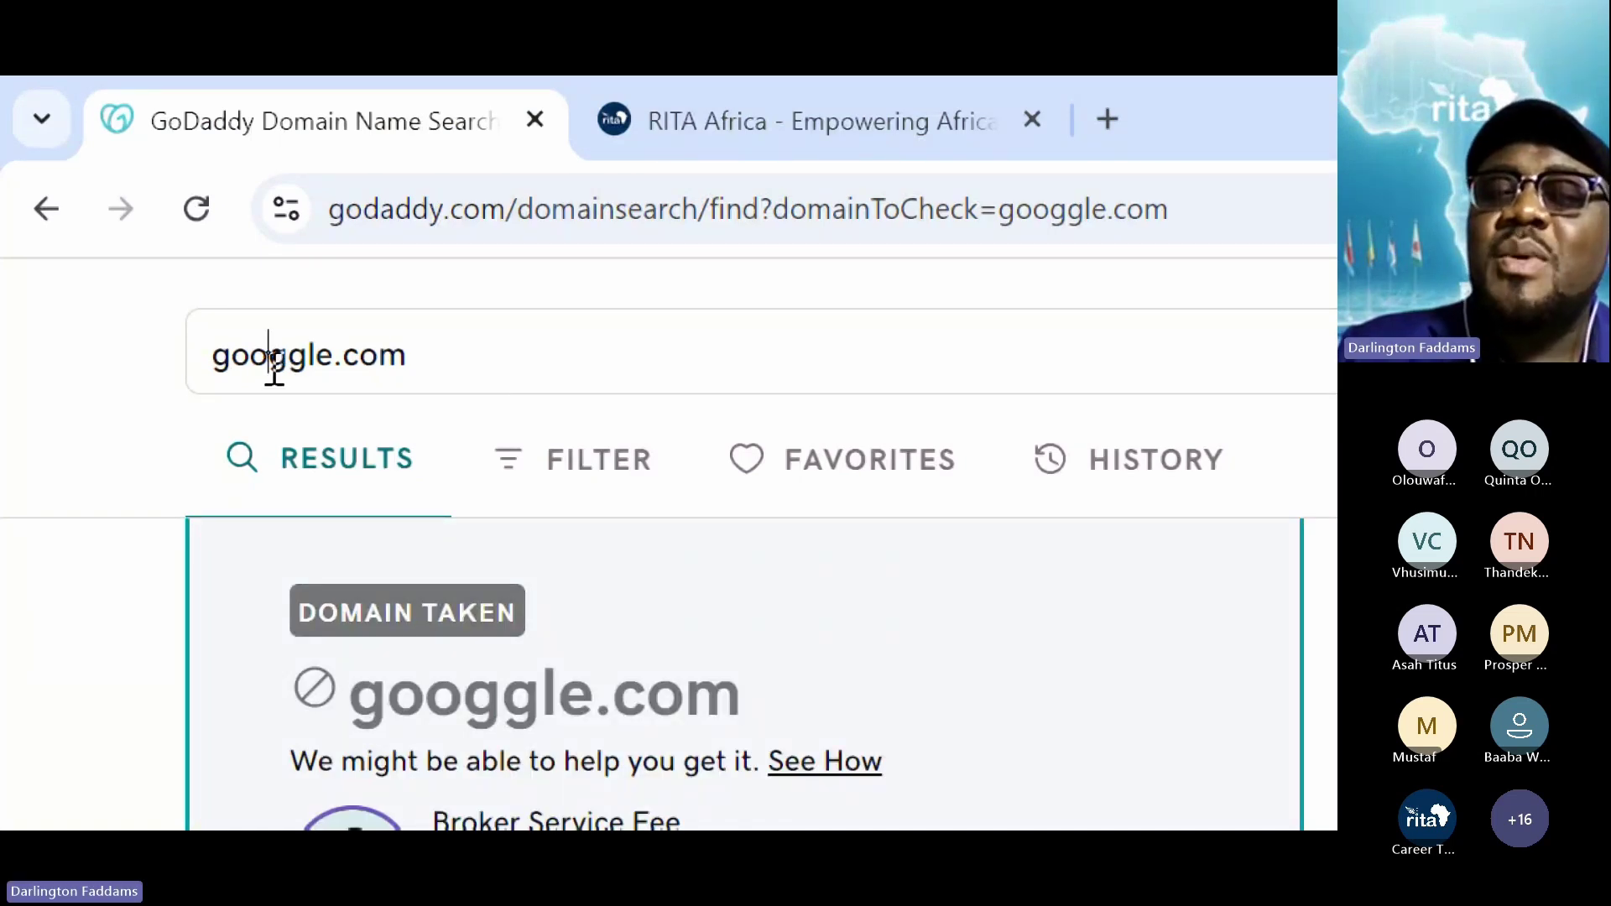
{"action": "left_click_drag", "start_coordinate": [274, 369], "coordinate": [317, 370]}
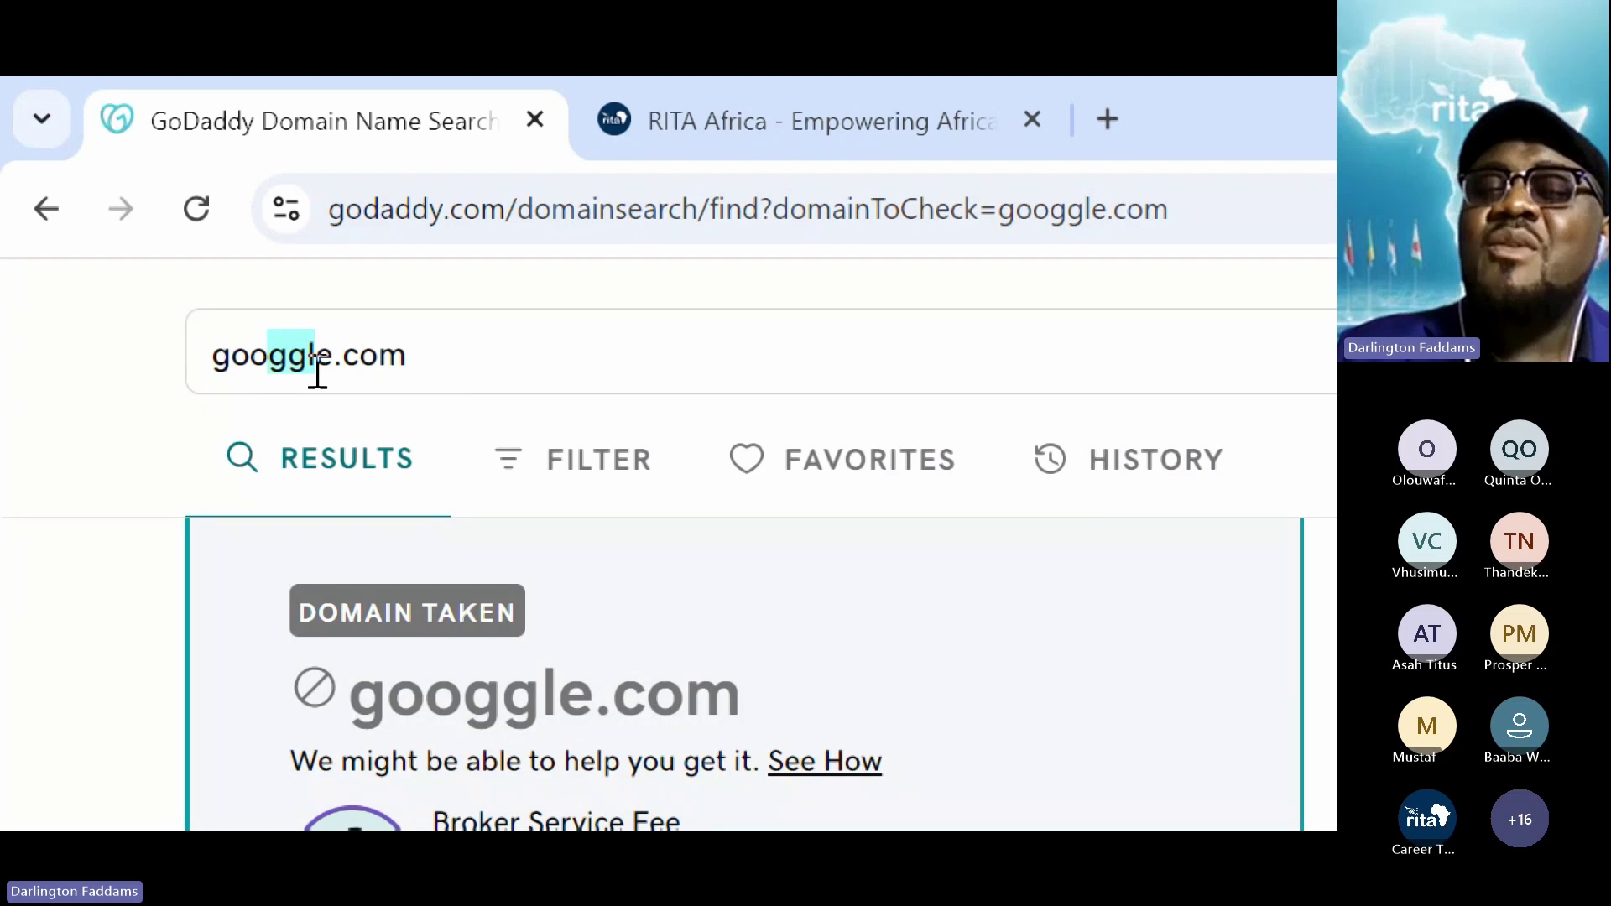
{"action": "left_click", "coordinate": [414, 357]}
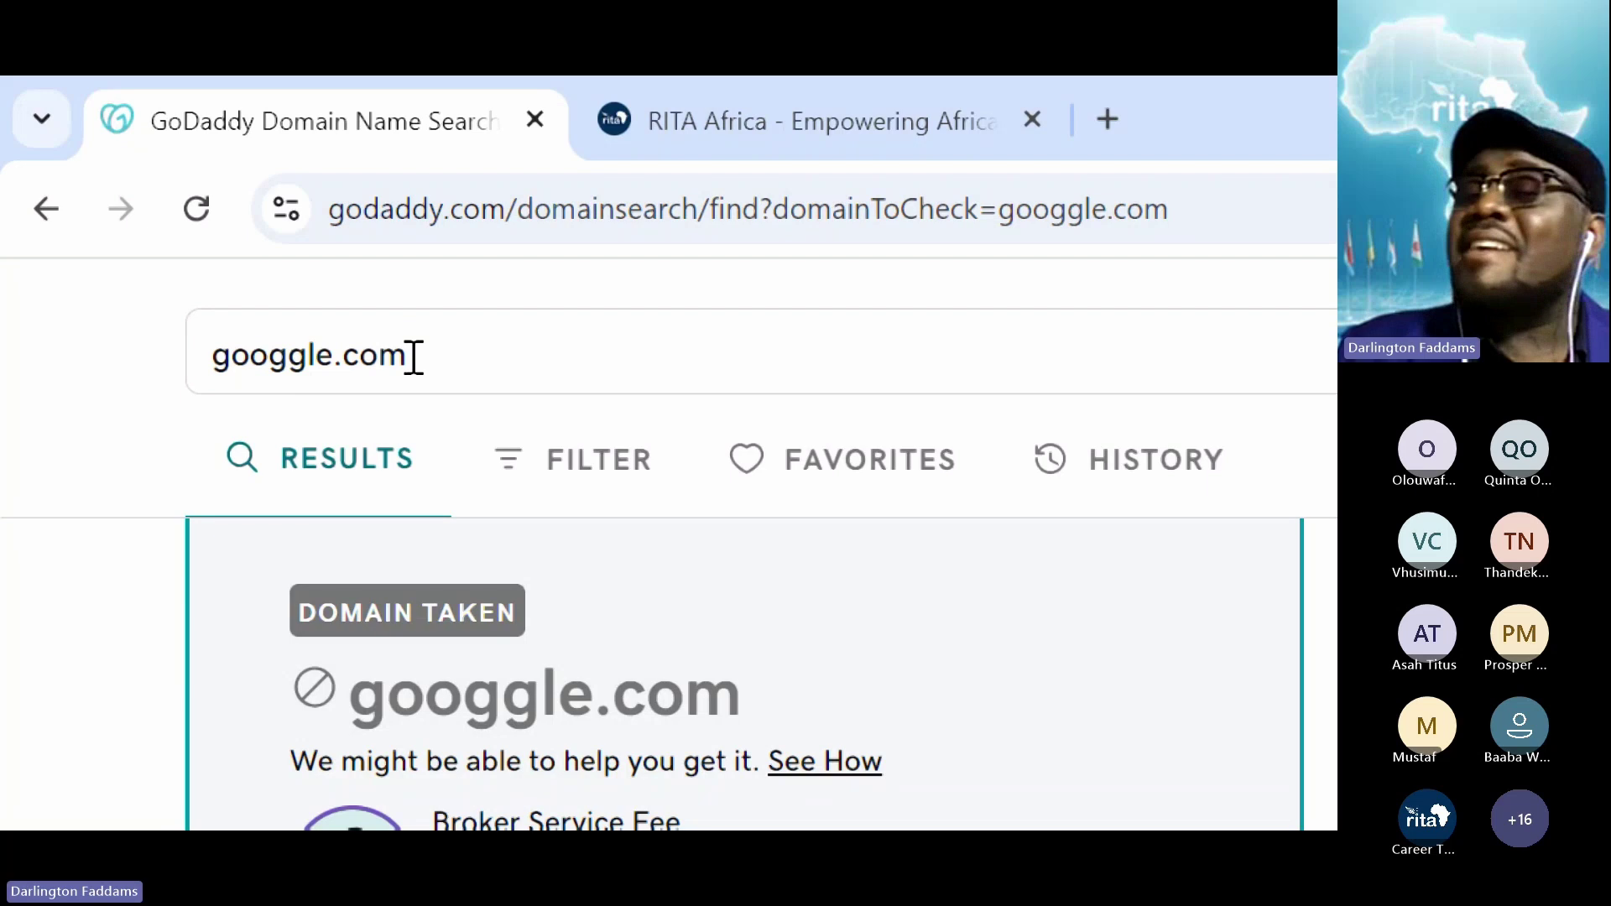
{"action": "left_click", "coordinate": [286, 357]}
{"action": "key", "text": "BackSpace"}
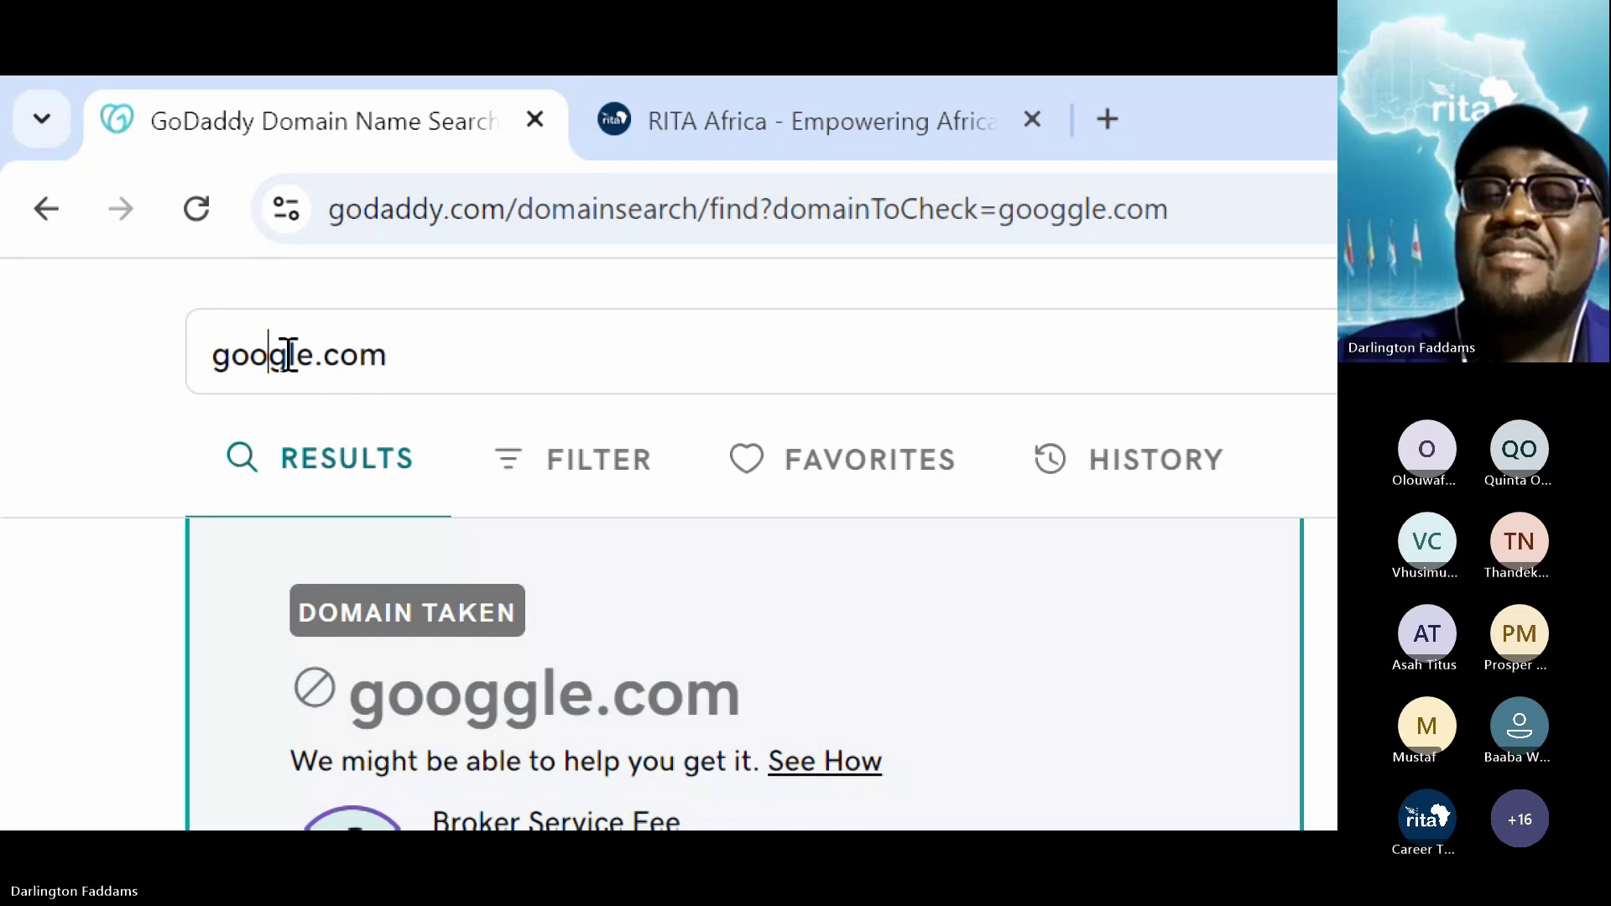
- Replace the search text with radda.com, run the search, and review the domain's status and broker service fee
{"action": "left_click_drag", "start_coordinate": [422, 357], "coordinate": [162, 316]}
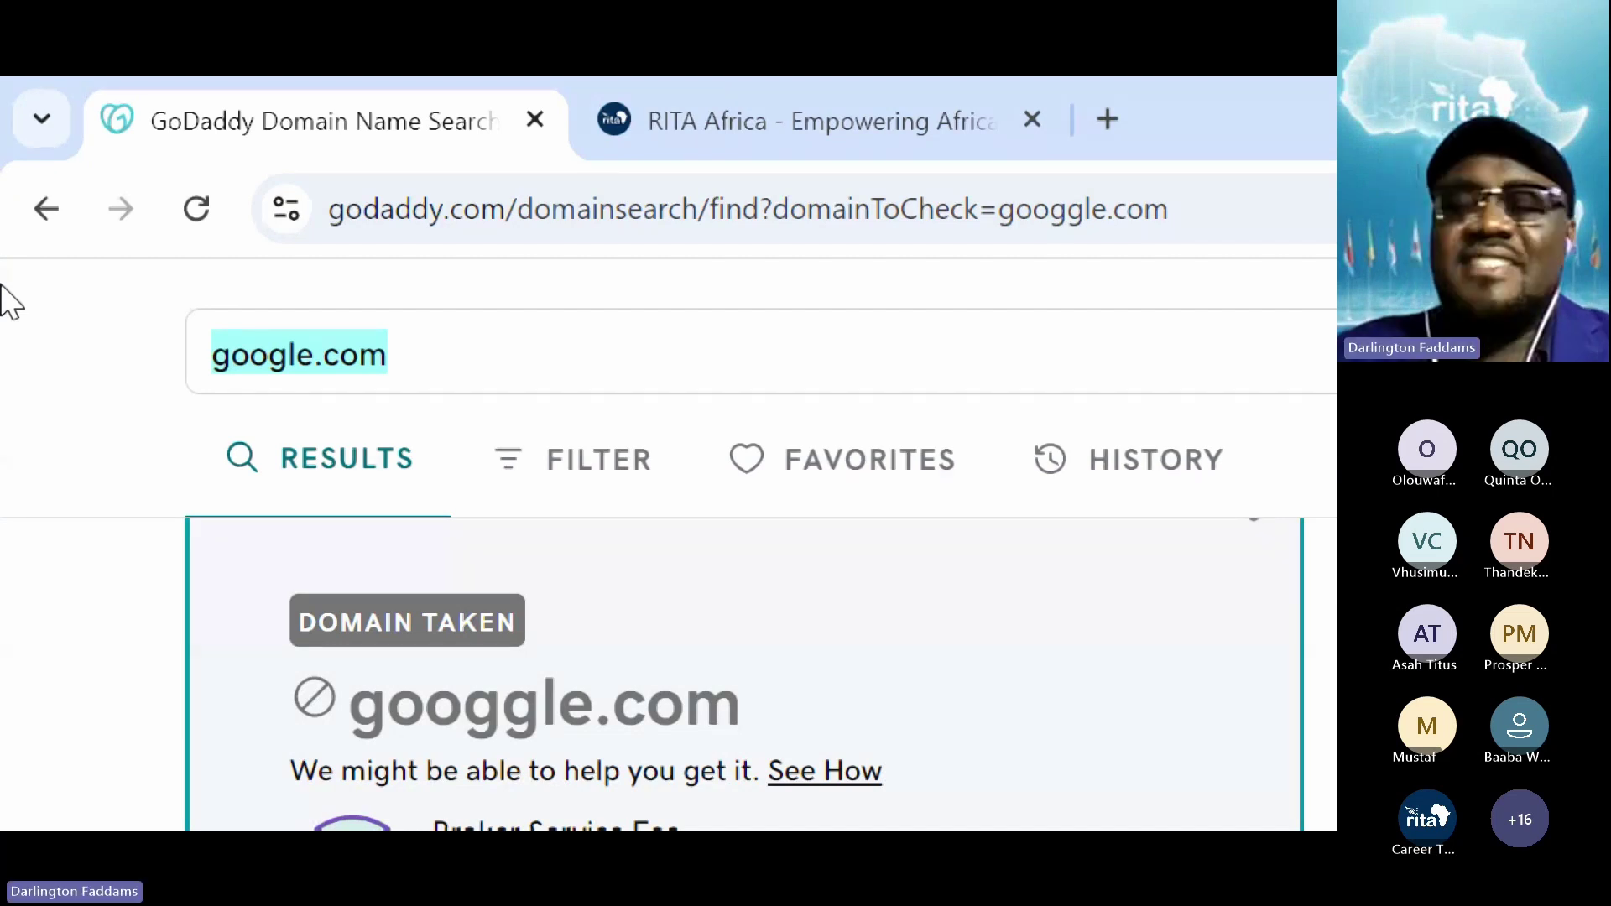
{"action": "type", "text": "radda.com"}
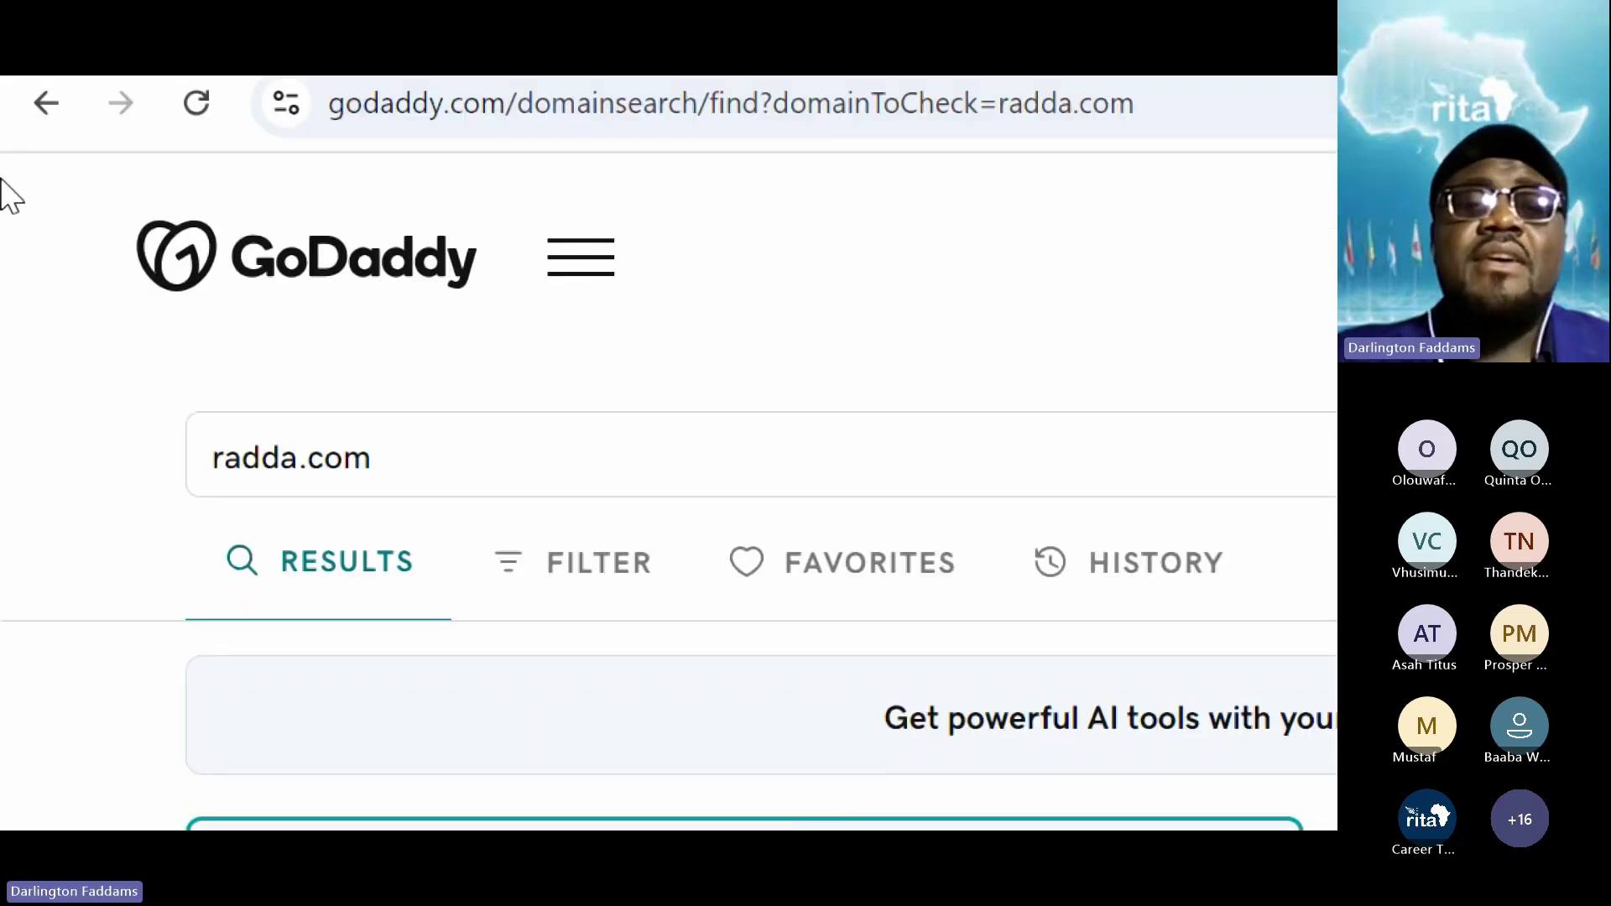
{"action": "scroll", "coordinate": [158, 460], "scroll_direction": "down", "scroll_amount": 2}
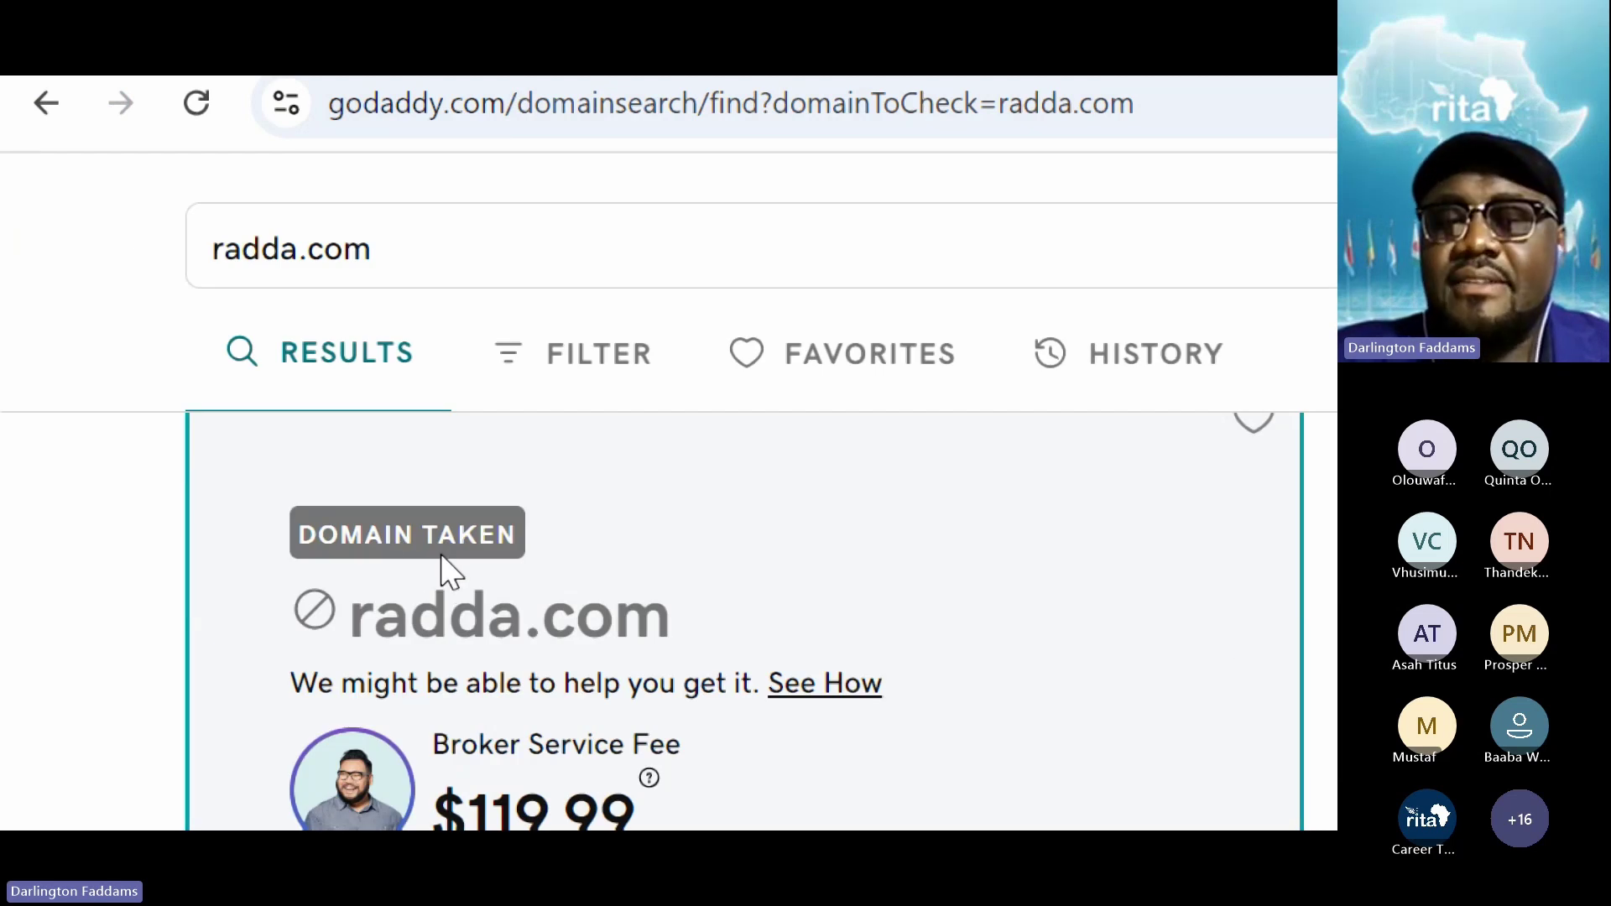
{"action": "scroll", "coordinate": [441, 555], "scroll_direction": "down", "scroll_amount": 2}
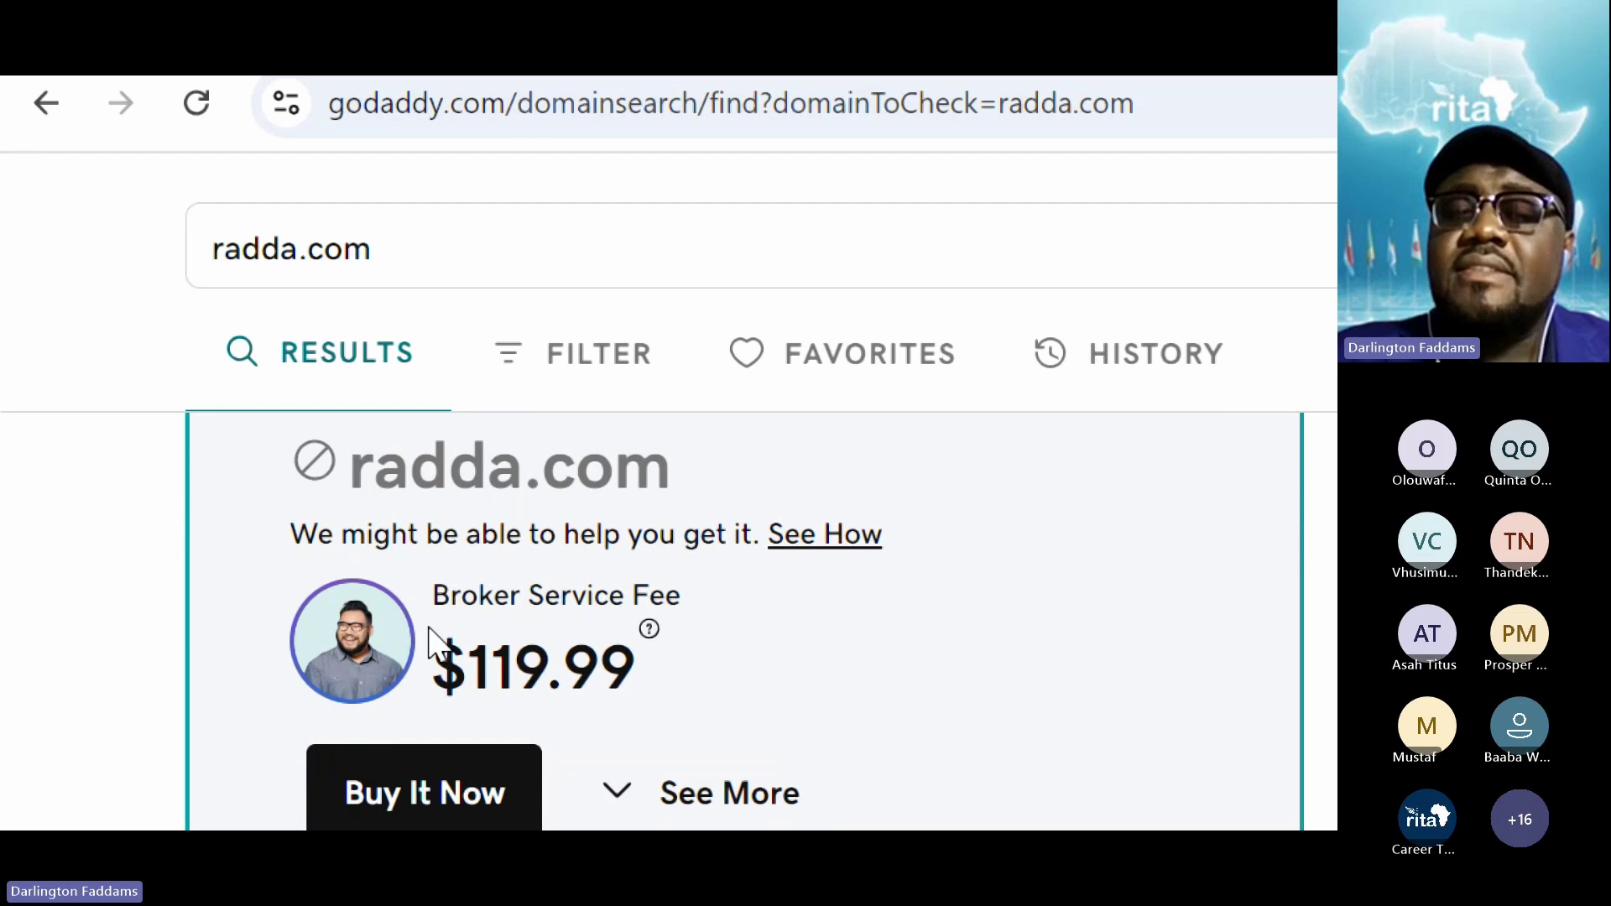
{"action": "scroll", "coordinate": [431, 642], "scroll_direction": "up", "scroll_amount": 1}
{"action": "scroll", "coordinate": [430, 642], "scroll_direction": "up", "scroll_amount": 1}
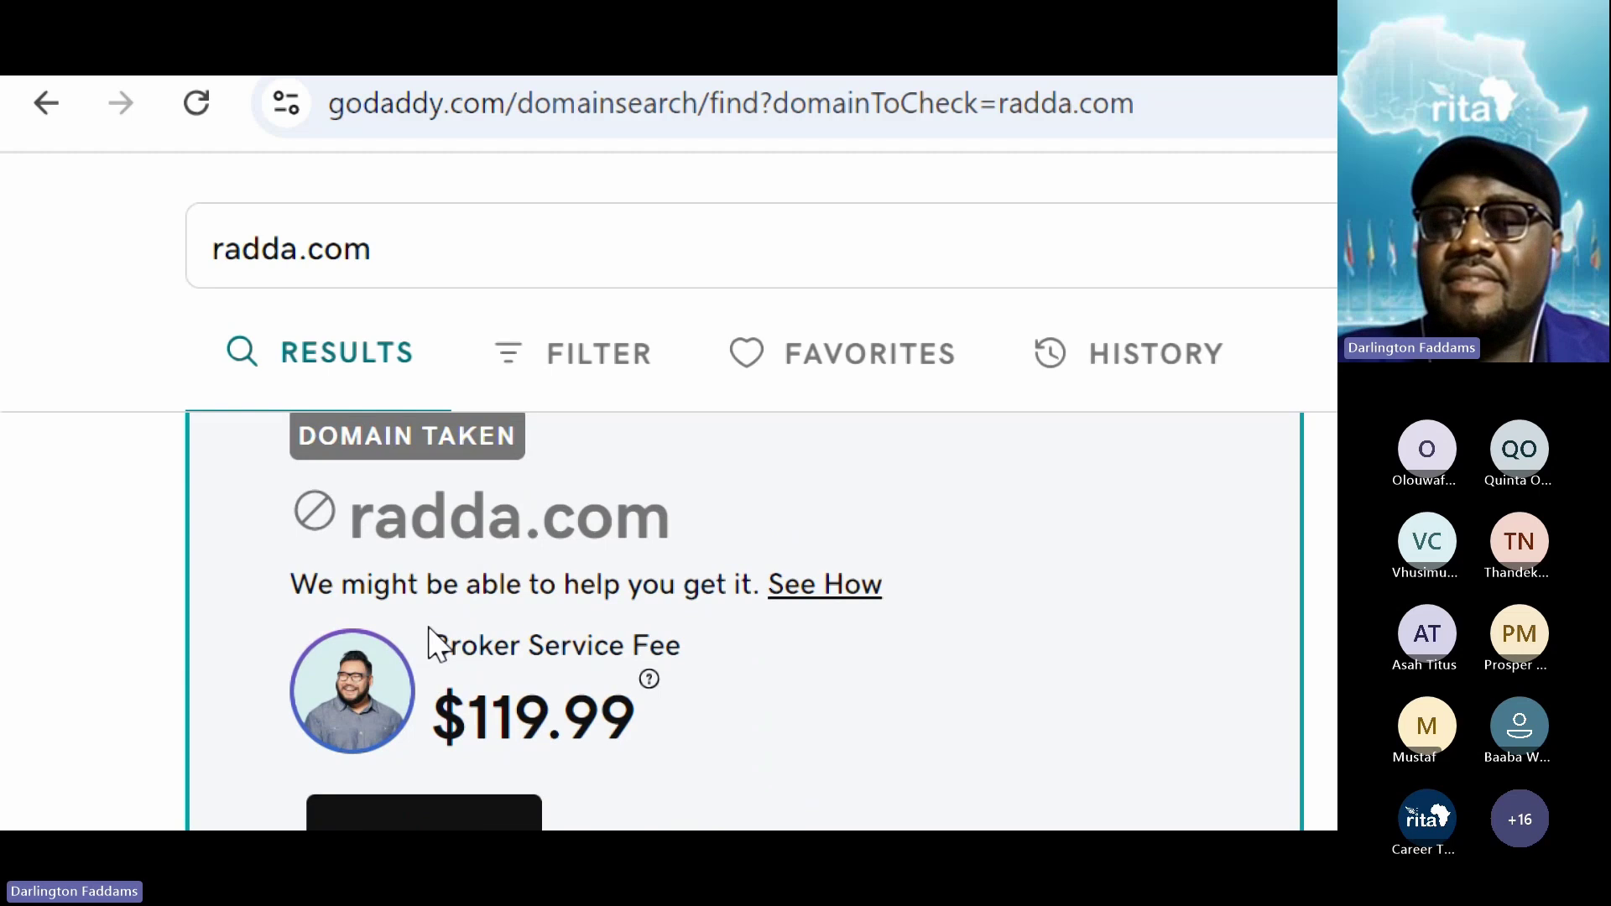
{"action": "scroll", "coordinate": [430, 645], "scroll_direction": "up", "scroll_amount": 1}
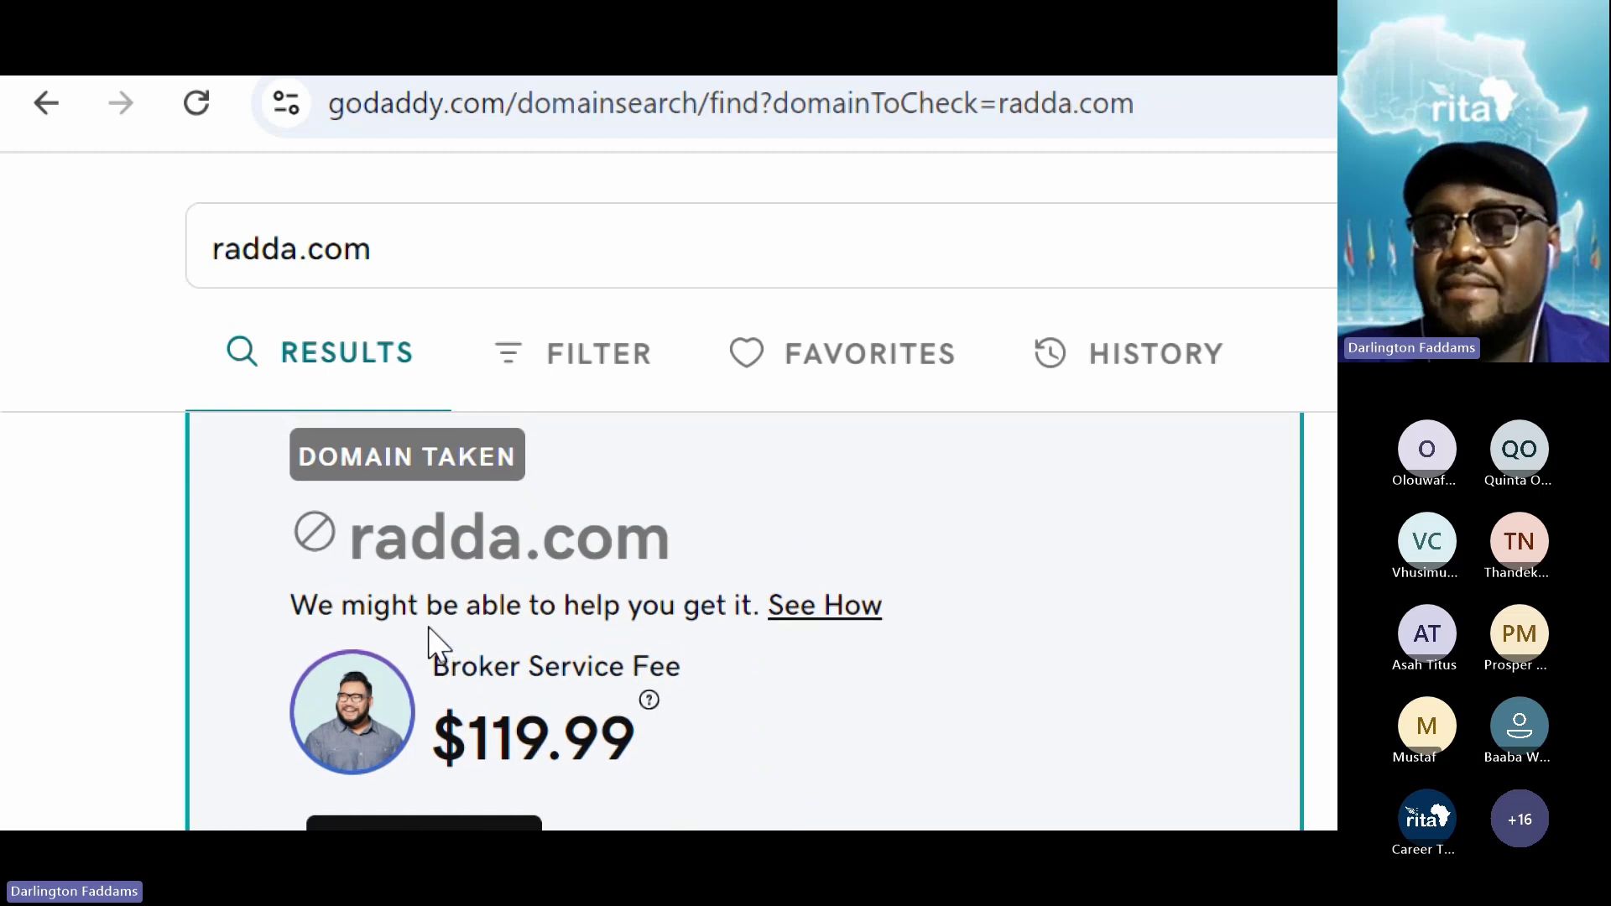
{"action": "scroll", "coordinate": [429, 627], "scroll_direction": "up", "scroll_amount": 1}
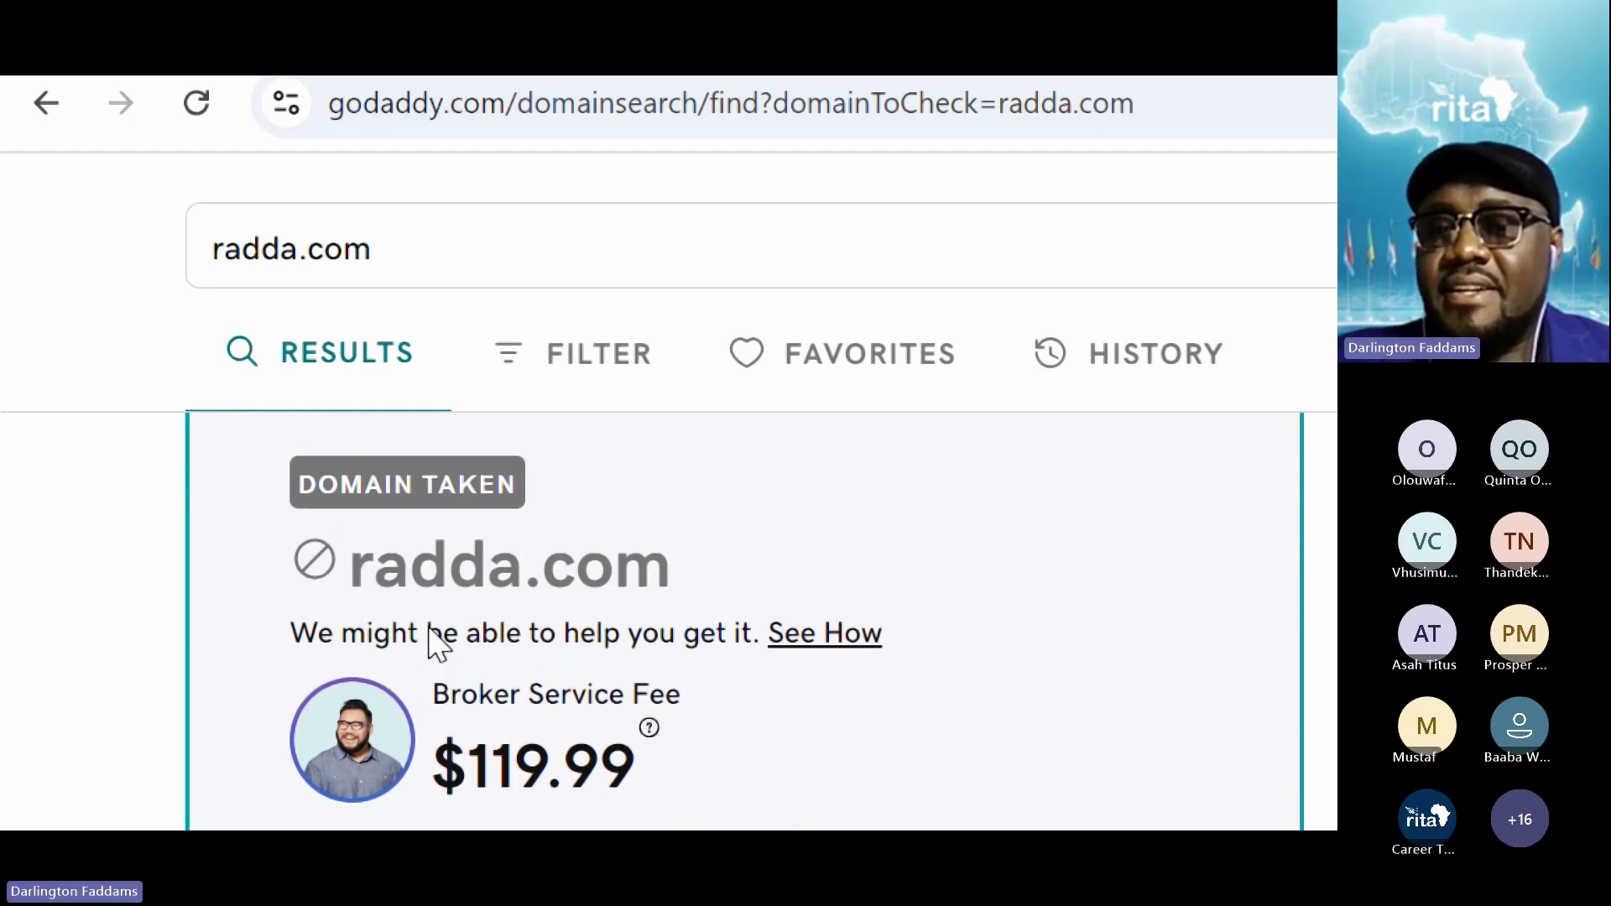
{"action": "scroll", "coordinate": [429, 630], "scroll_direction": "down", "scroll_amount": 1}
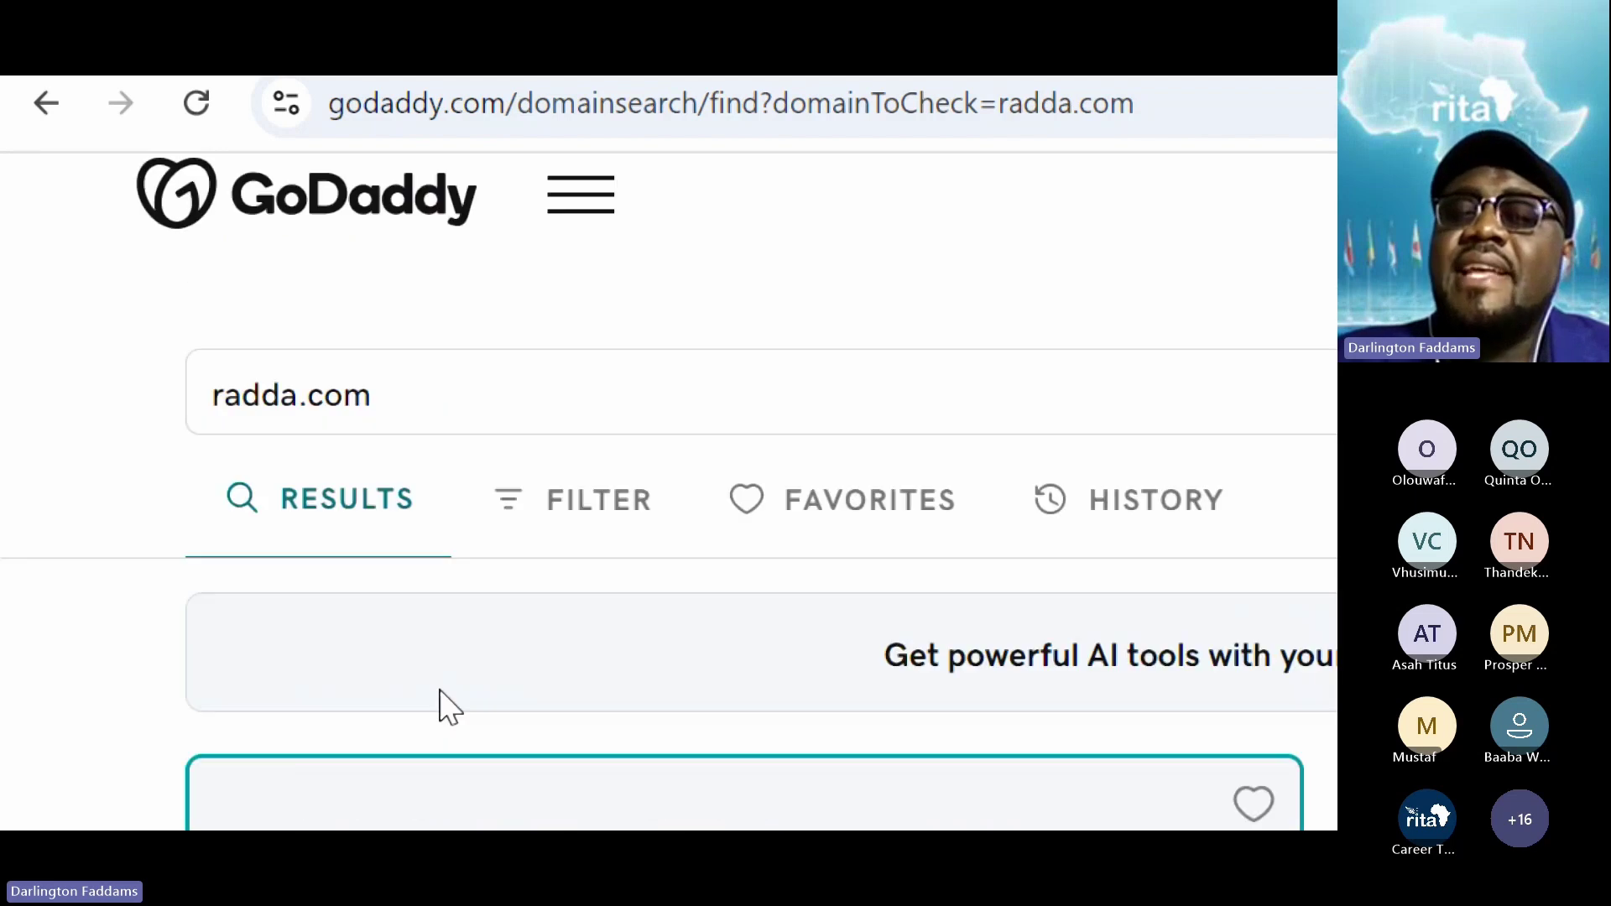
- Browse the suggested alternatives such as radda.online and radda.shop, and bring the theradda.com offer into view
{"action": "scroll", "coordinate": [449, 707], "scroll_direction": "down", "scroll_amount": 5}
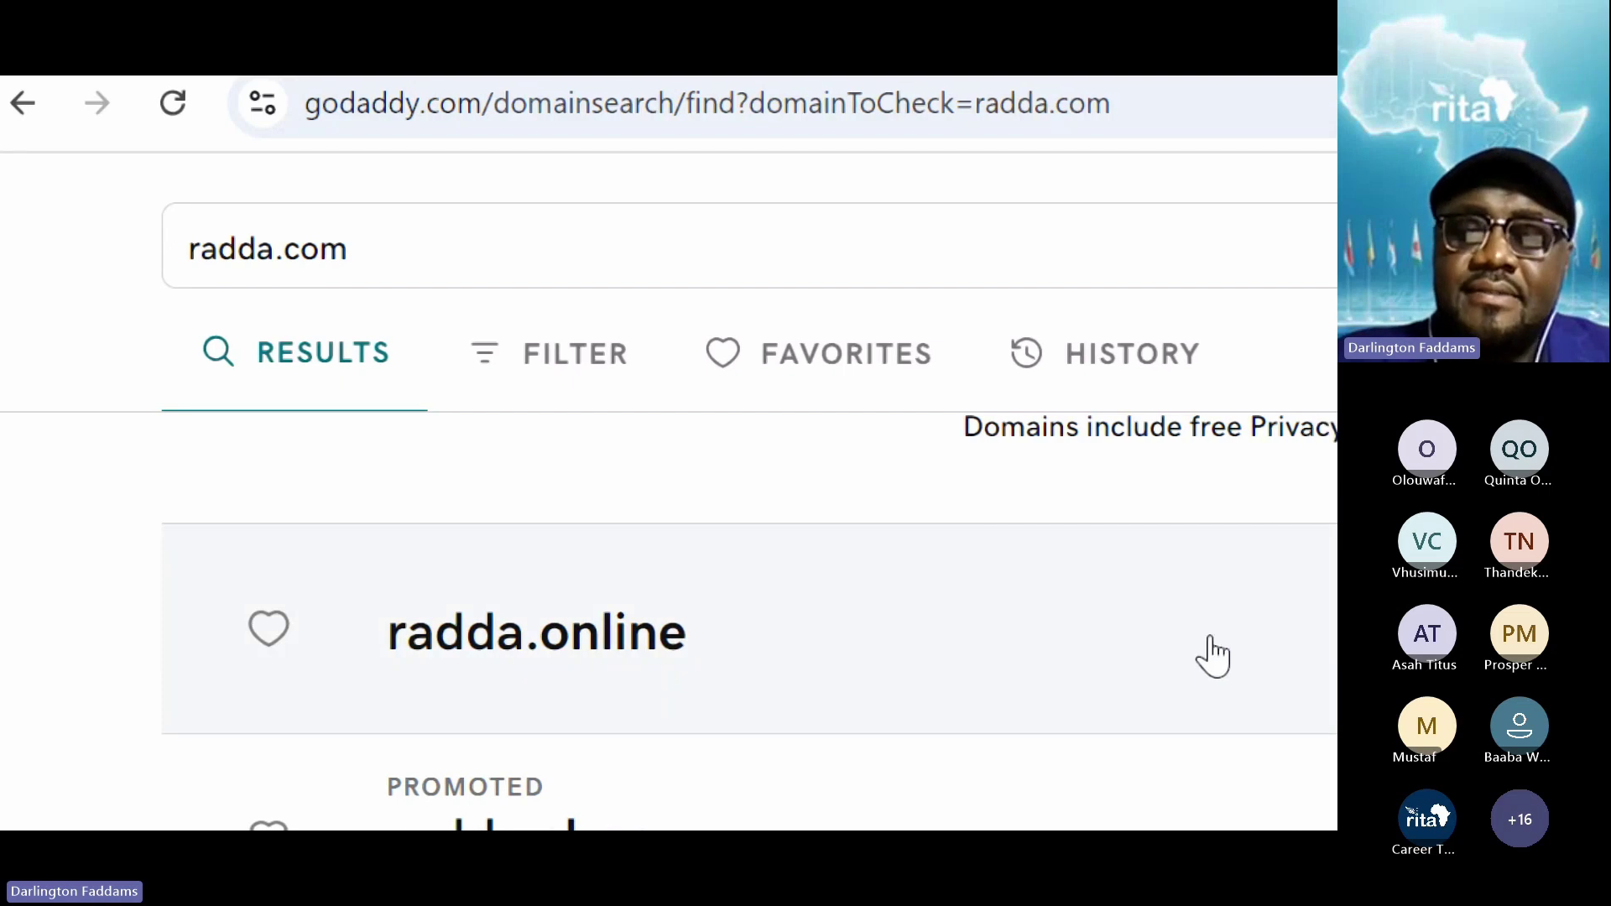
{"action": "scroll", "coordinate": [1213, 657], "scroll_direction": "down", "scroll_amount": 3}
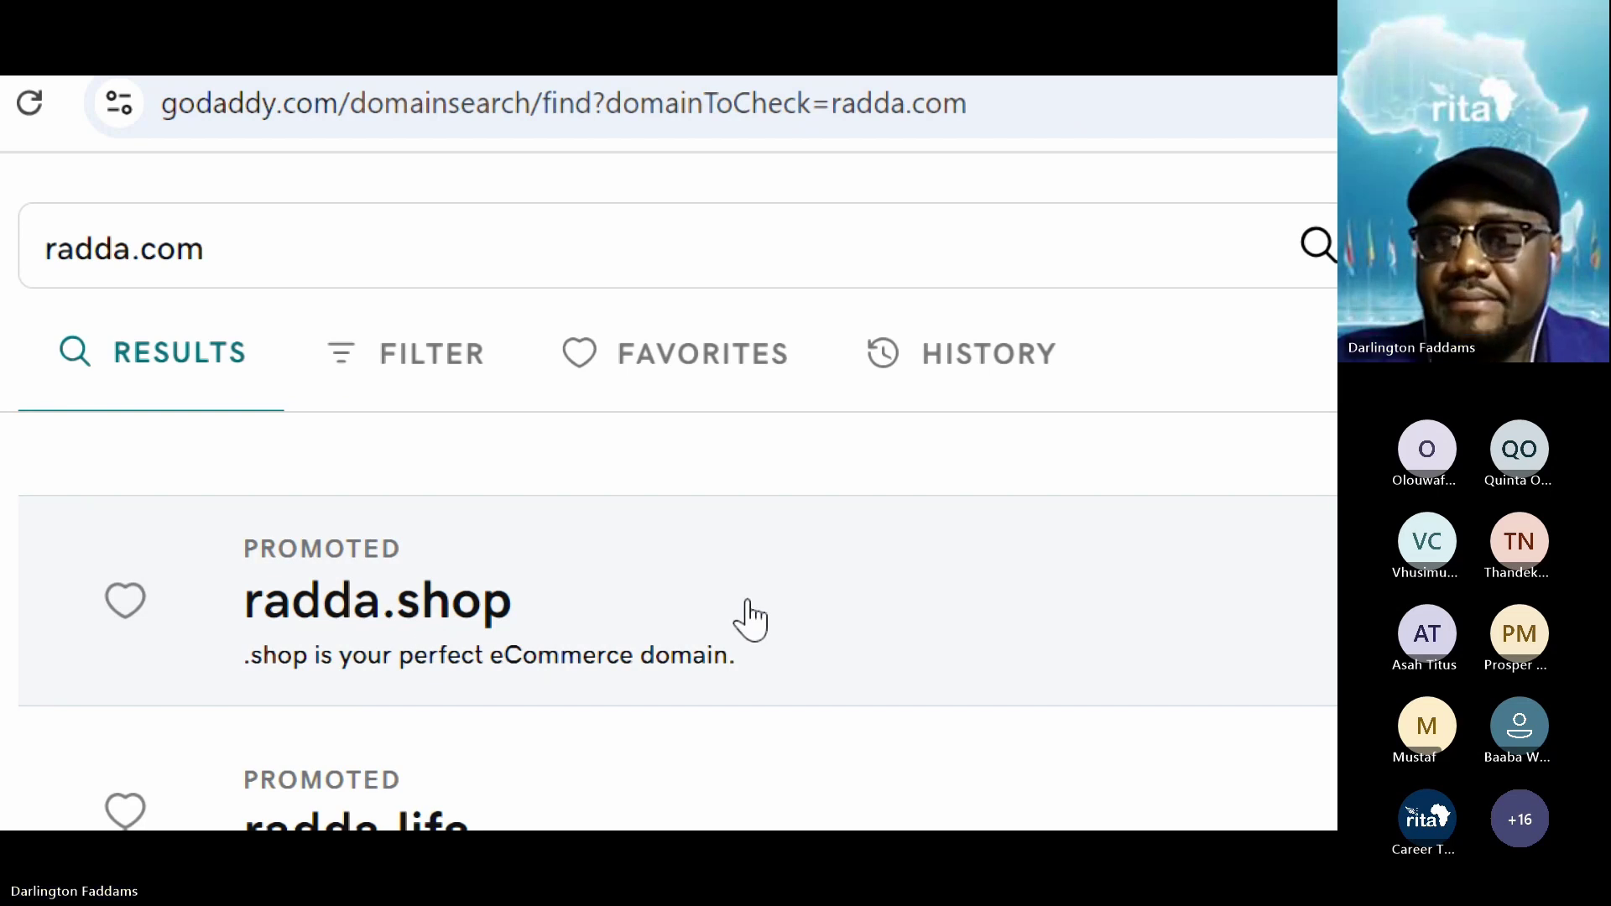
{"action": "scroll", "coordinate": [749, 621], "scroll_direction": "up", "scroll_amount": 8}
{"action": "scroll", "coordinate": [749, 621], "scroll_direction": "down", "scroll_amount": 4}
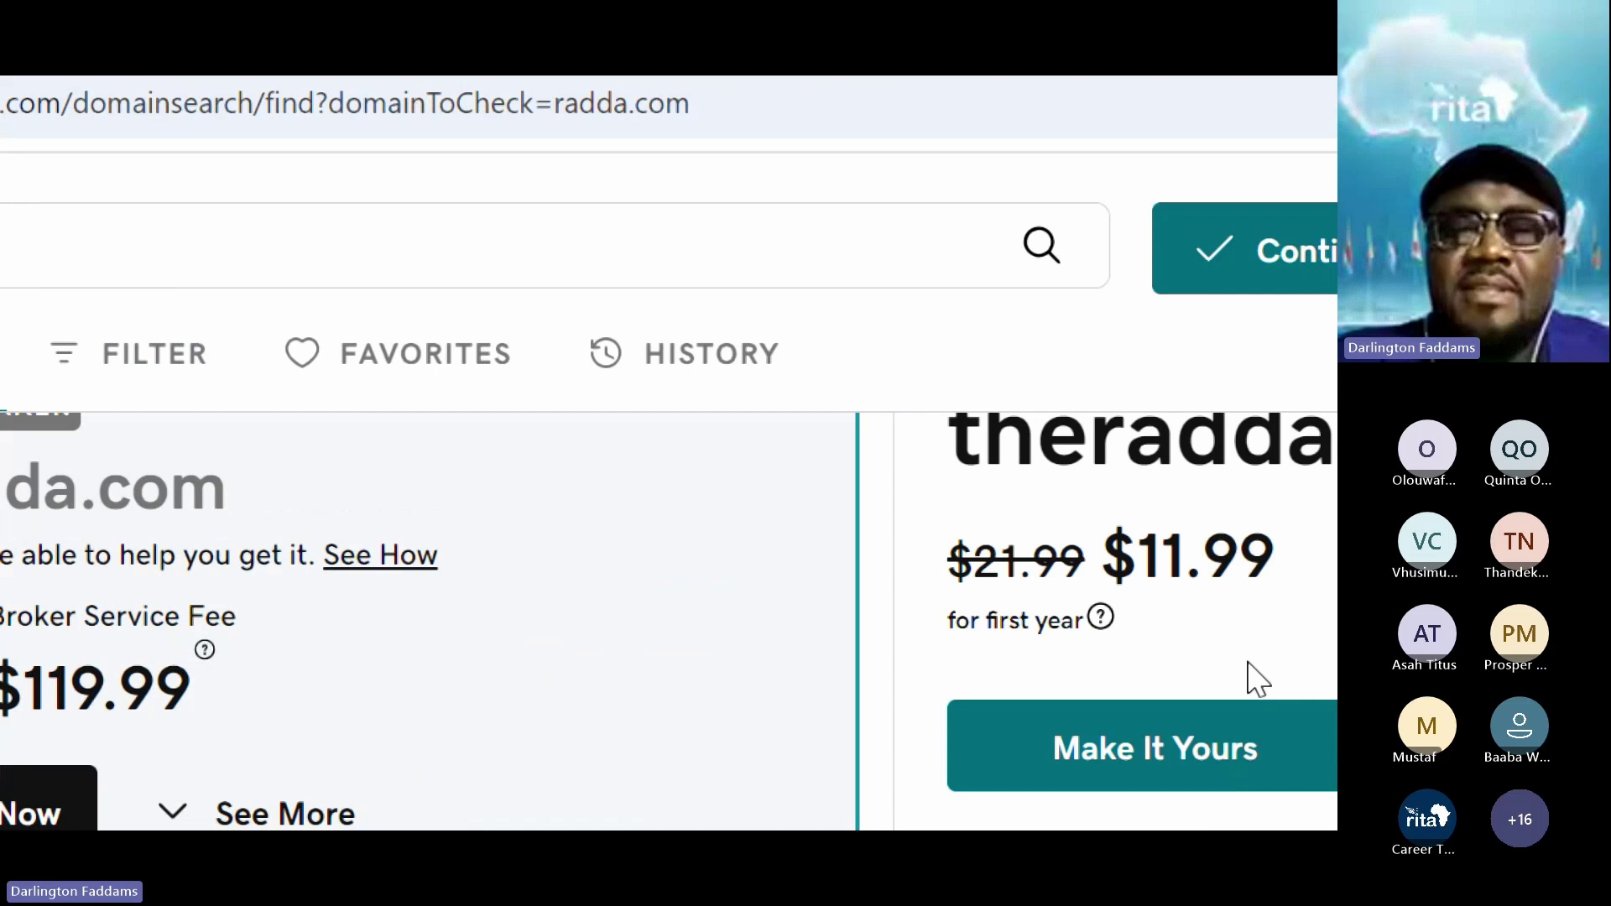
{"action": "scroll", "coordinate": [1024, 554], "scroll_direction": "up", "scroll_amount": 2}
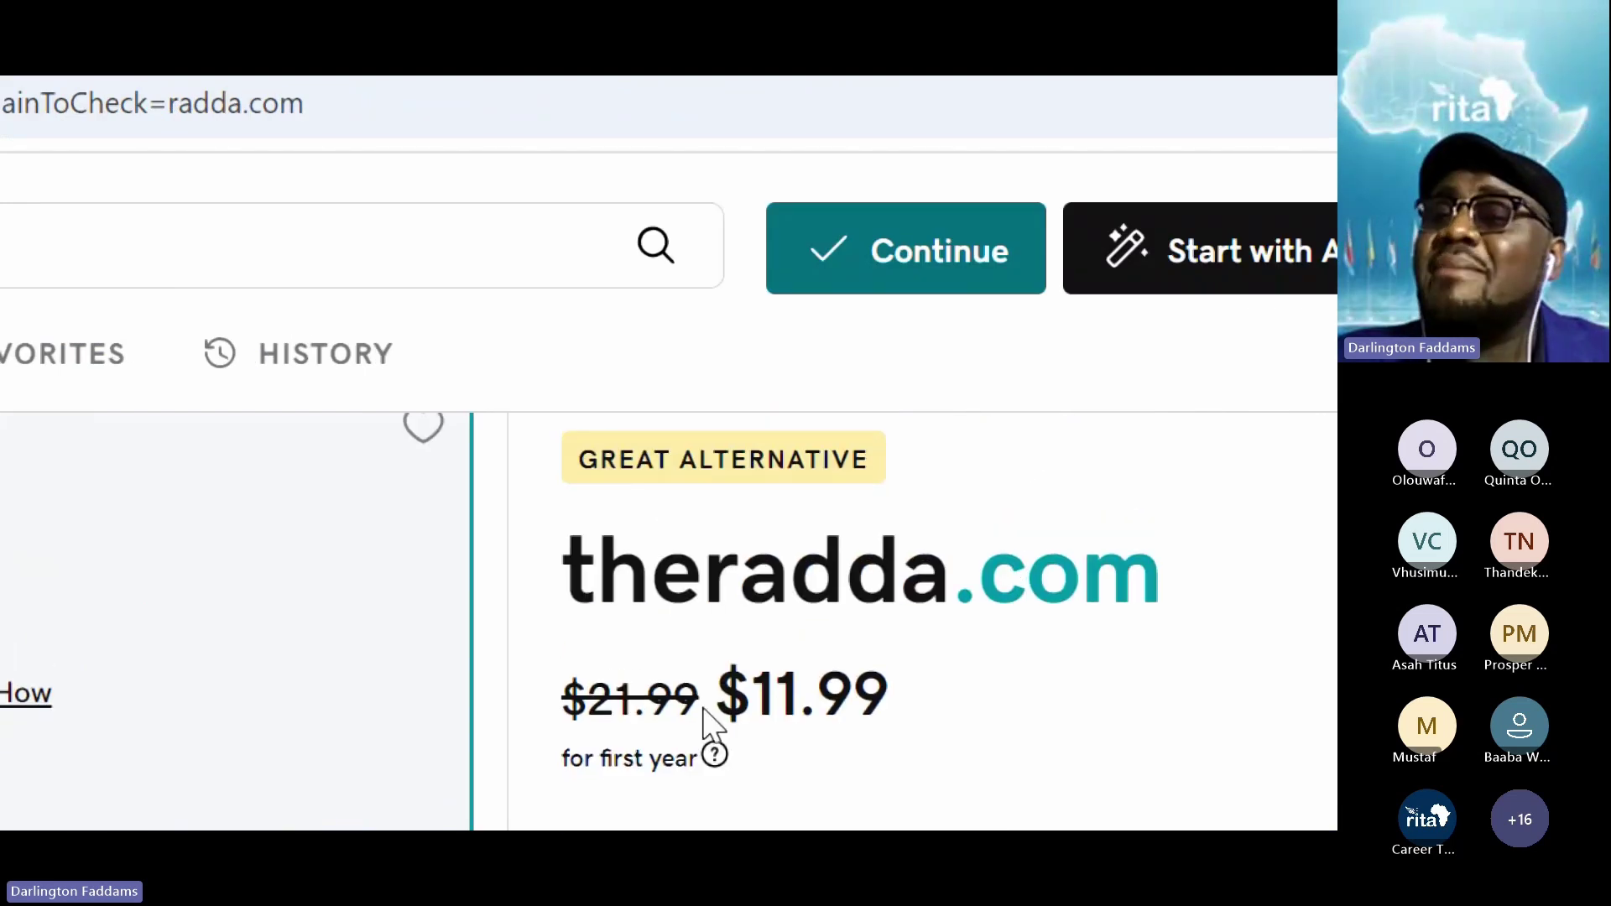
- Highlight the discounted price and the .com extension of the theradda.com suggestion in turn
{"action": "left_click_drag", "start_coordinate": [727, 675], "coordinate": [888, 708]}
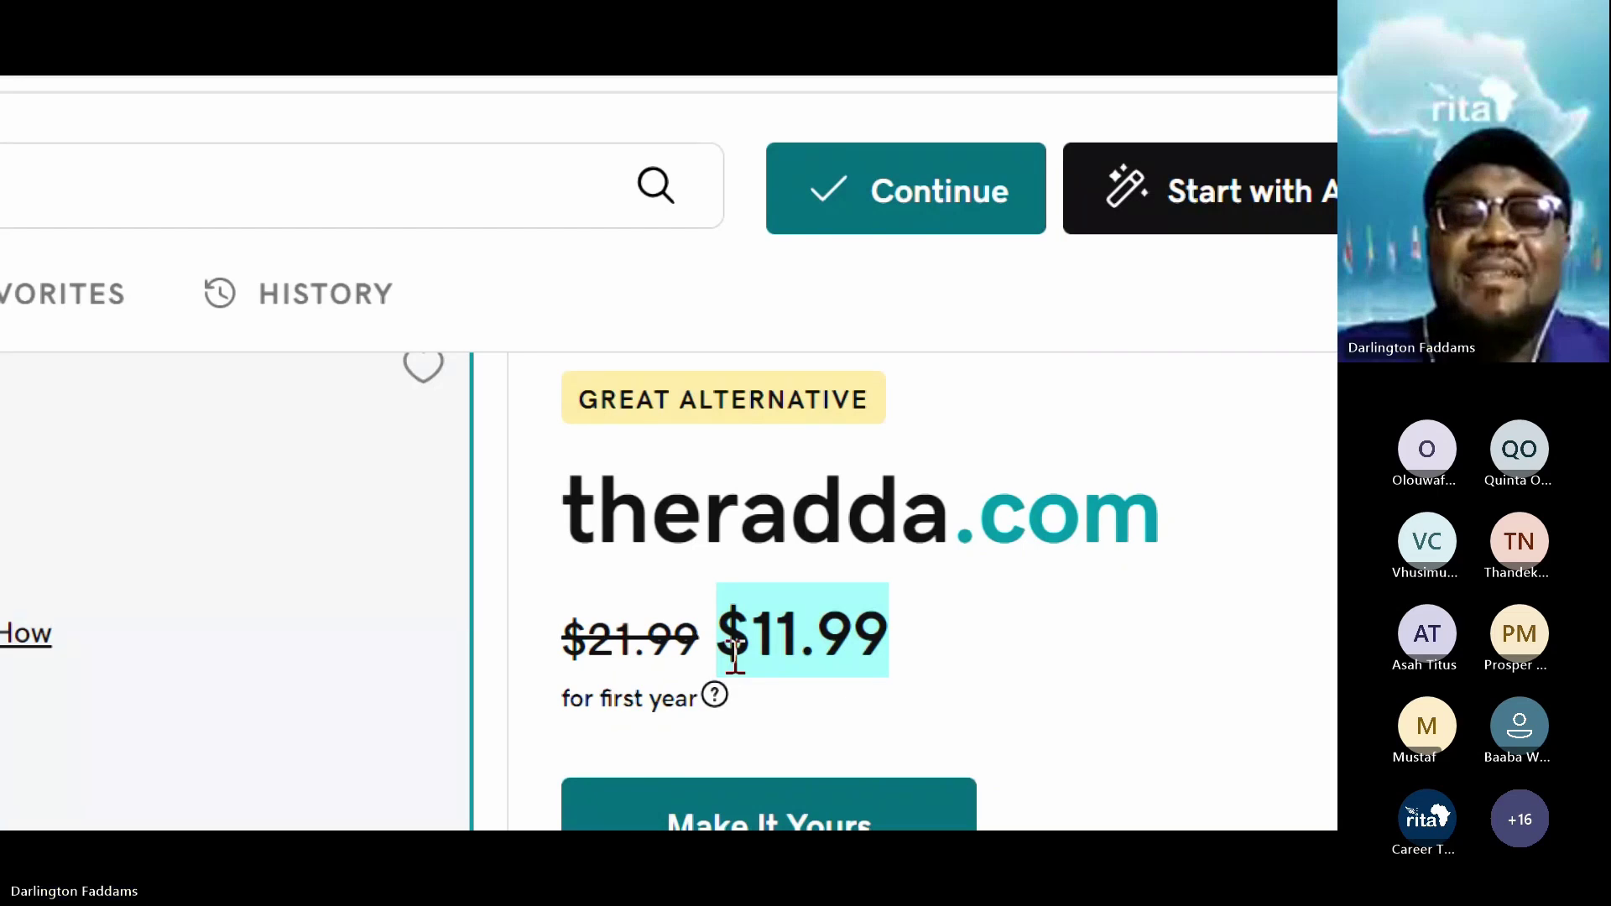
{"action": "left_click", "coordinate": [839, 629]}
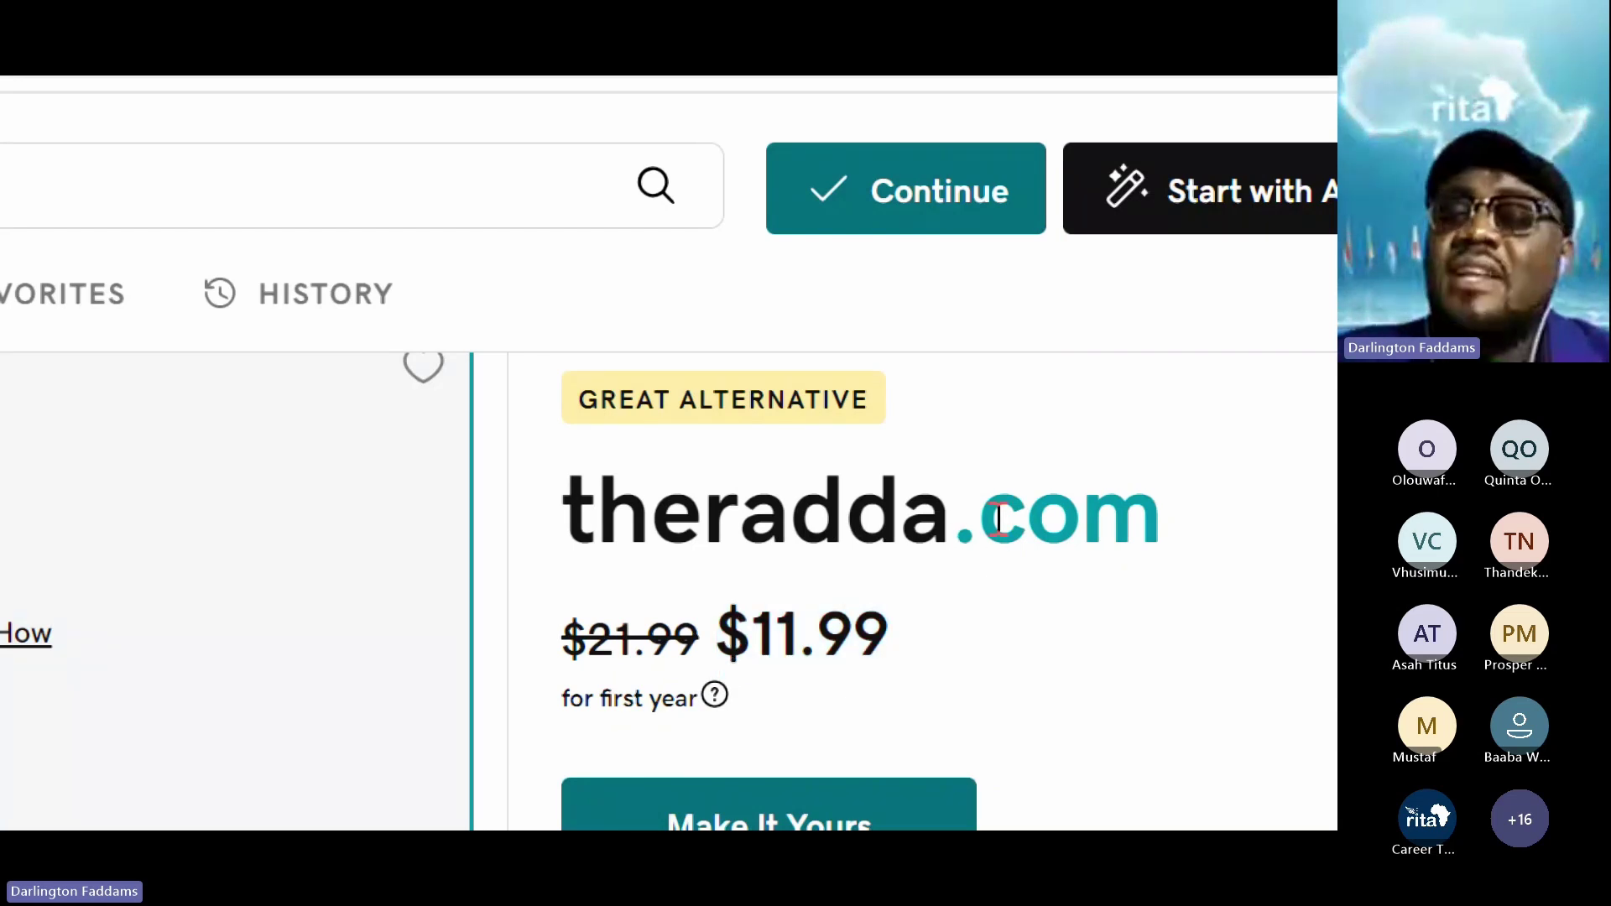
{"action": "left_click_drag", "start_coordinate": [953, 520], "coordinate": [1160, 538]}
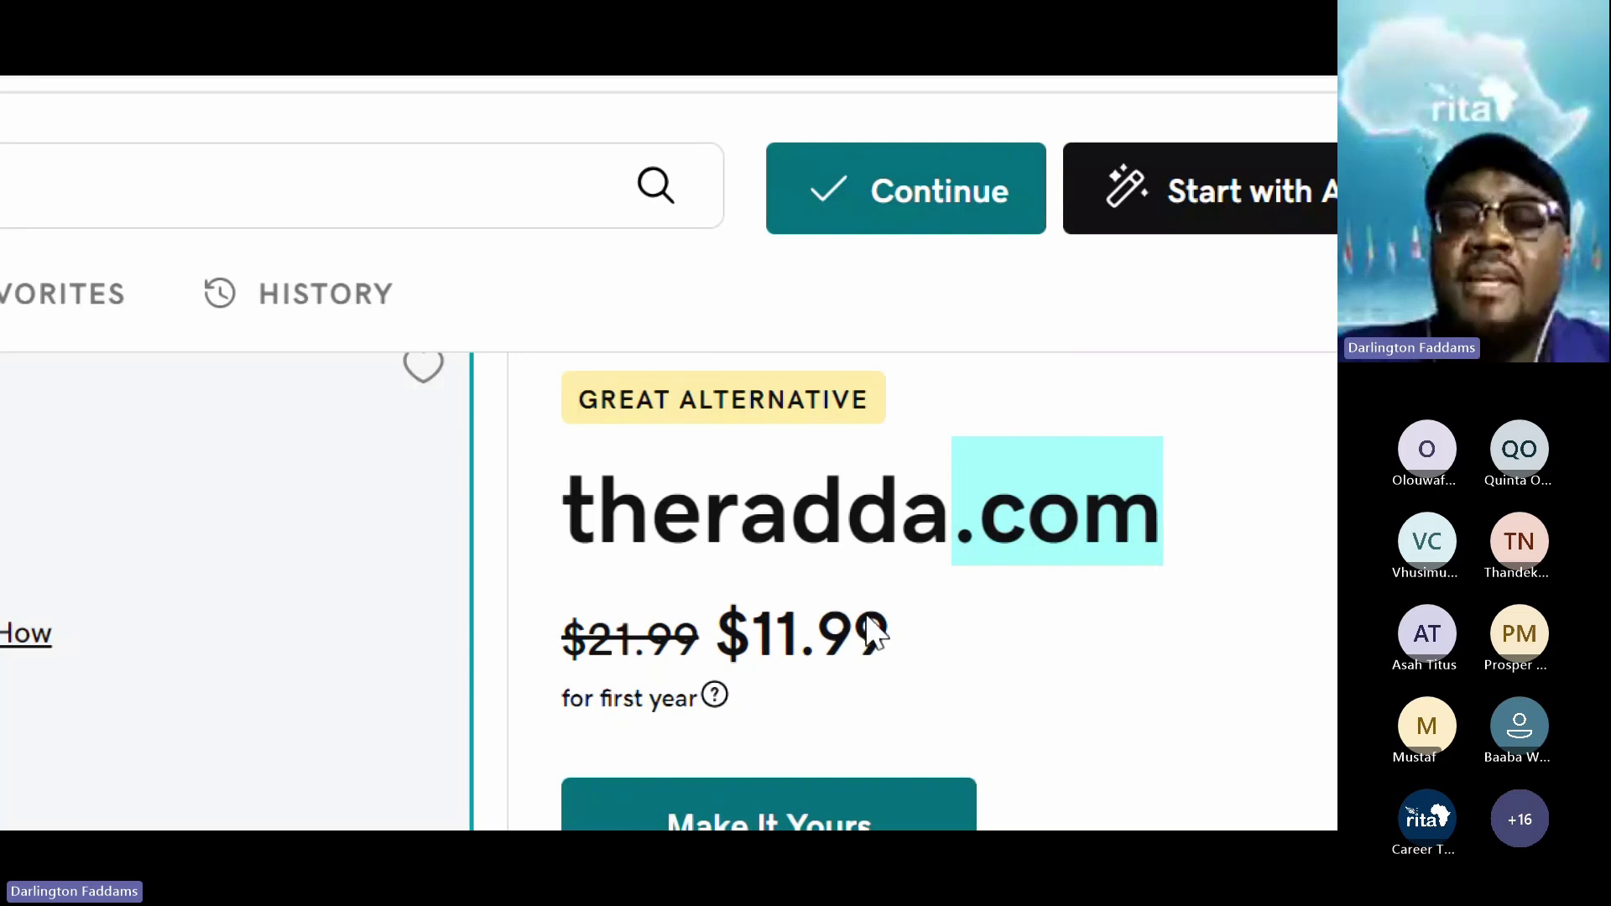
{"action": "left_click", "coordinate": [729, 640]}
{"action": "left_click_drag", "start_coordinate": [729, 640], "coordinate": [892, 657]}
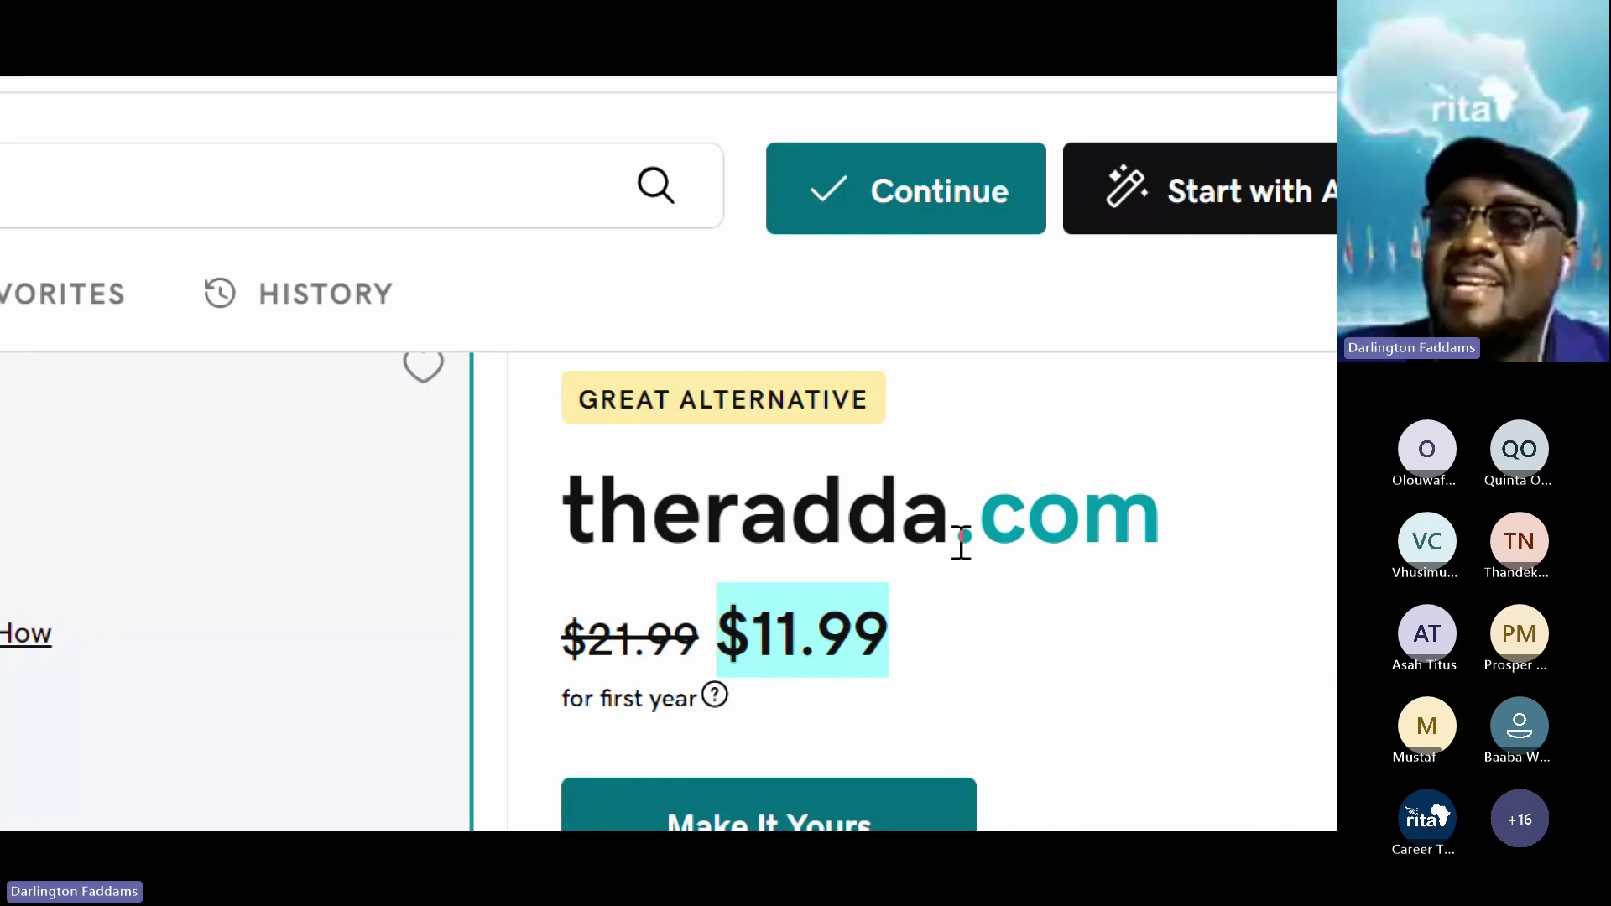
{"action": "left_click_drag", "start_coordinate": [960, 546], "coordinate": [1156, 534]}
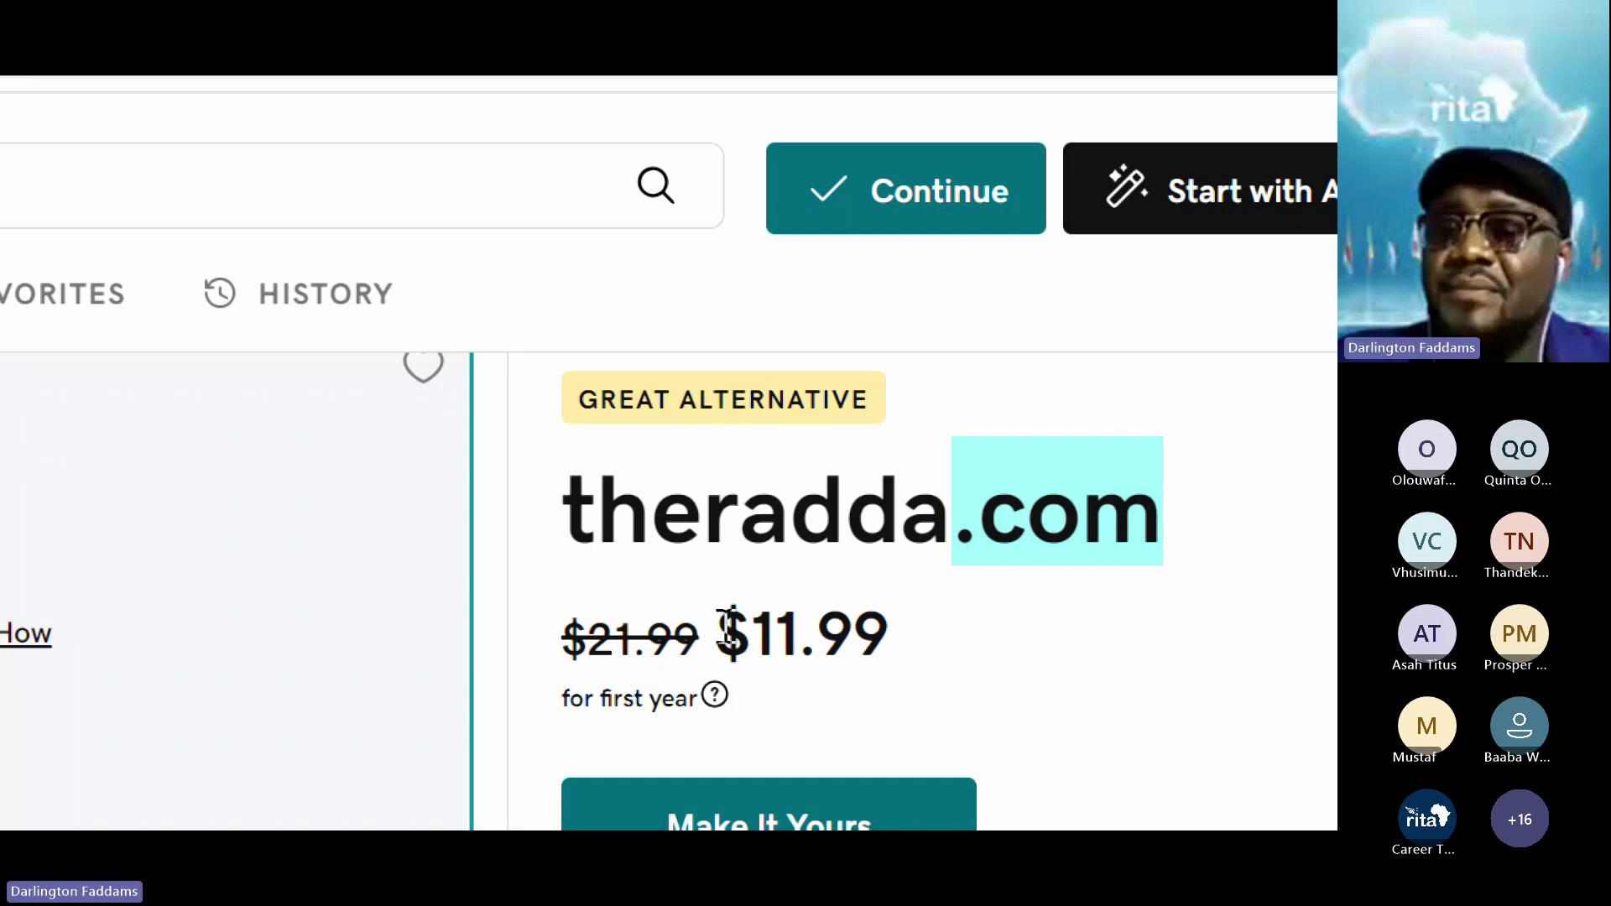
- Highlight theradda.com's first-year price, its crossed-out regular price and the full domain name in turn to compare them
{"action": "left_click_drag", "start_coordinate": [723, 637], "coordinate": [888, 634]}
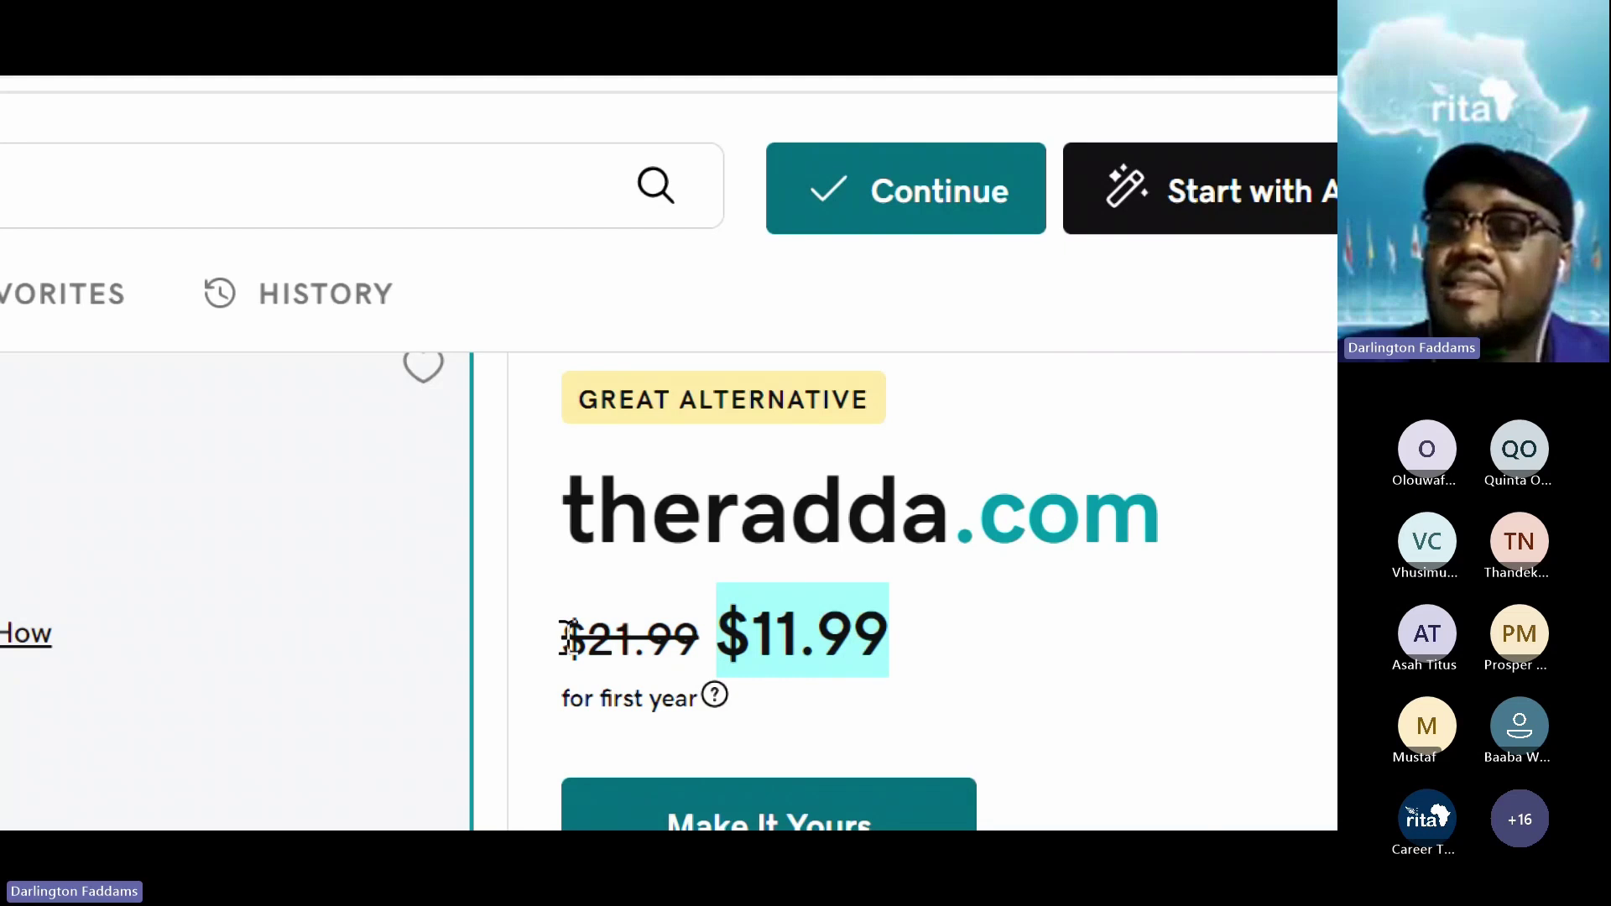
{"action": "left_click_drag", "start_coordinate": [571, 638], "coordinate": [695, 650]}
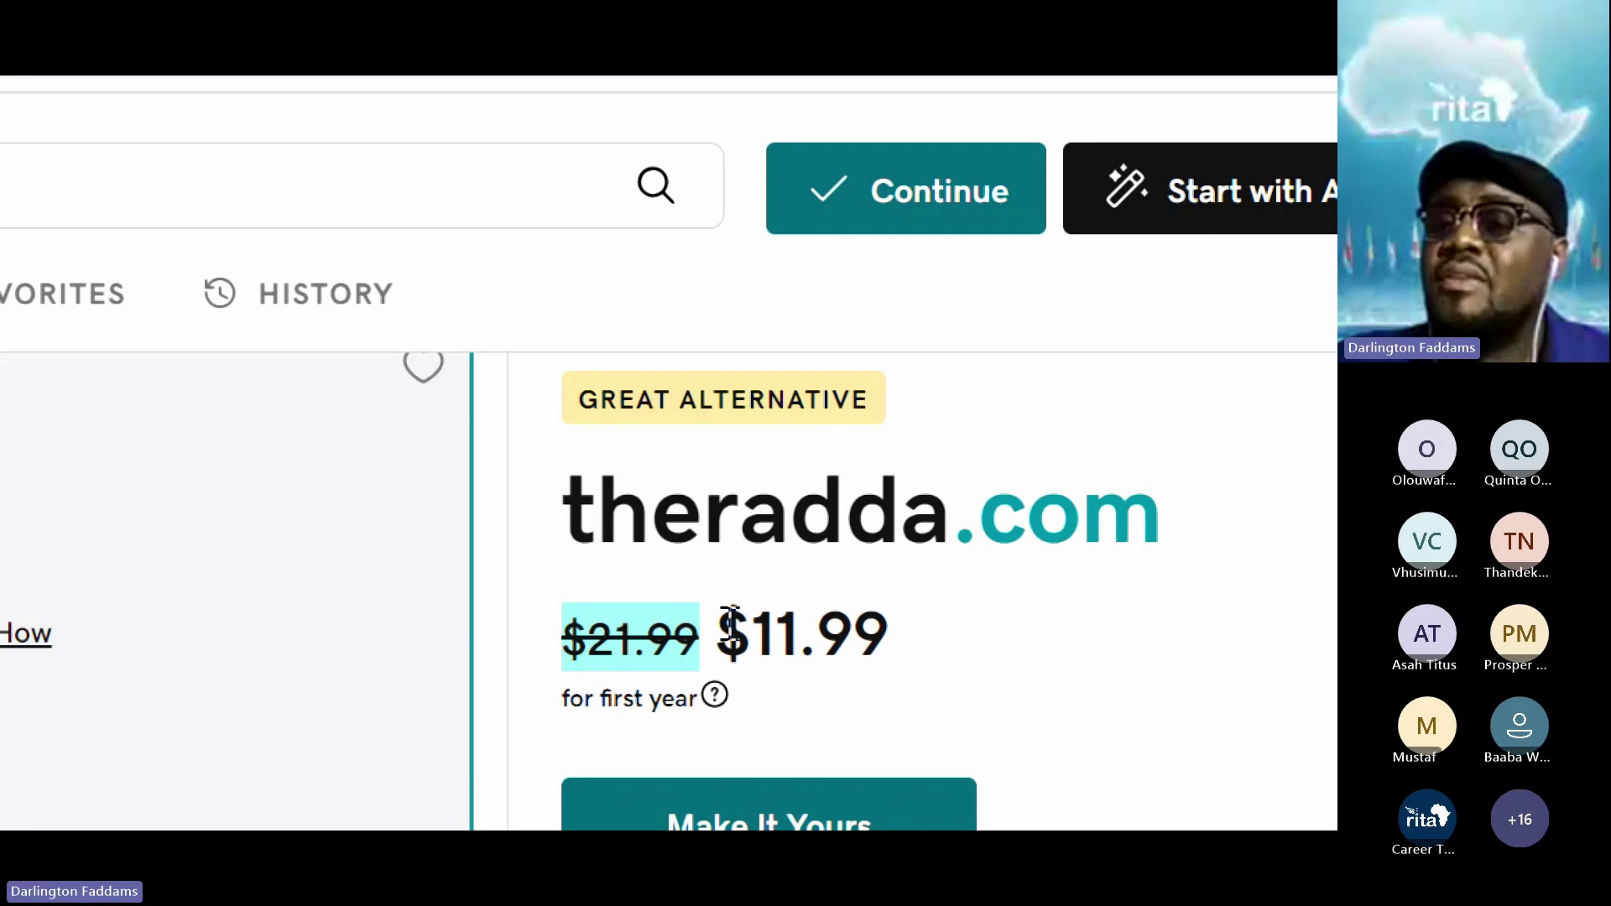
{"action": "left_click_drag", "start_coordinate": [727, 625], "coordinate": [899, 651]}
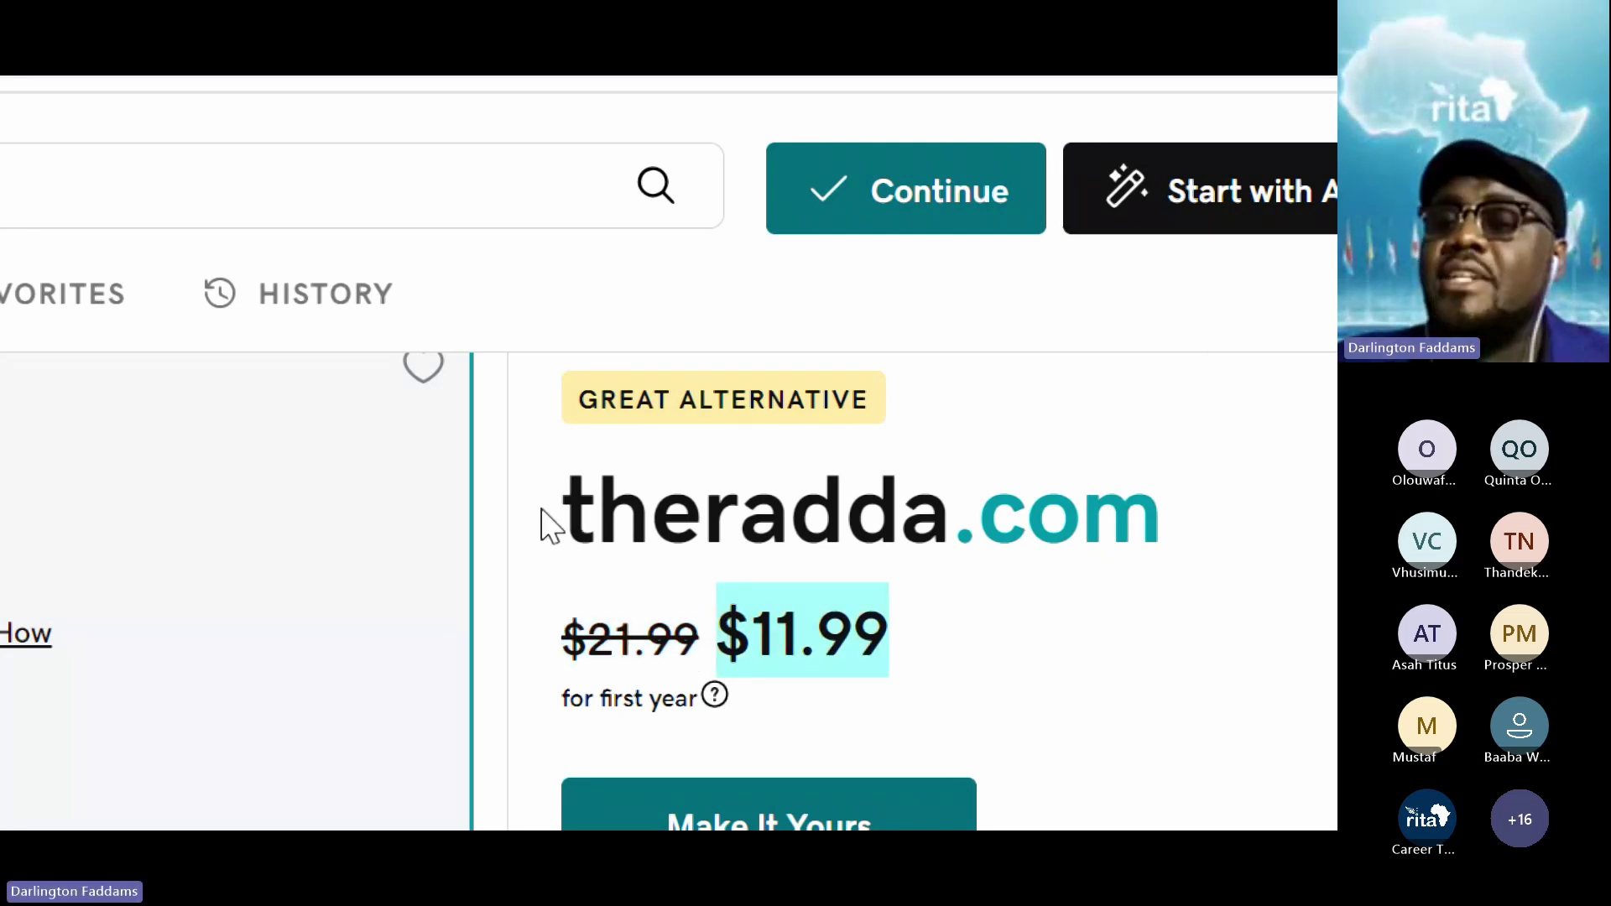
{"action": "left_click_drag", "start_coordinate": [546, 521], "coordinate": [1224, 543]}
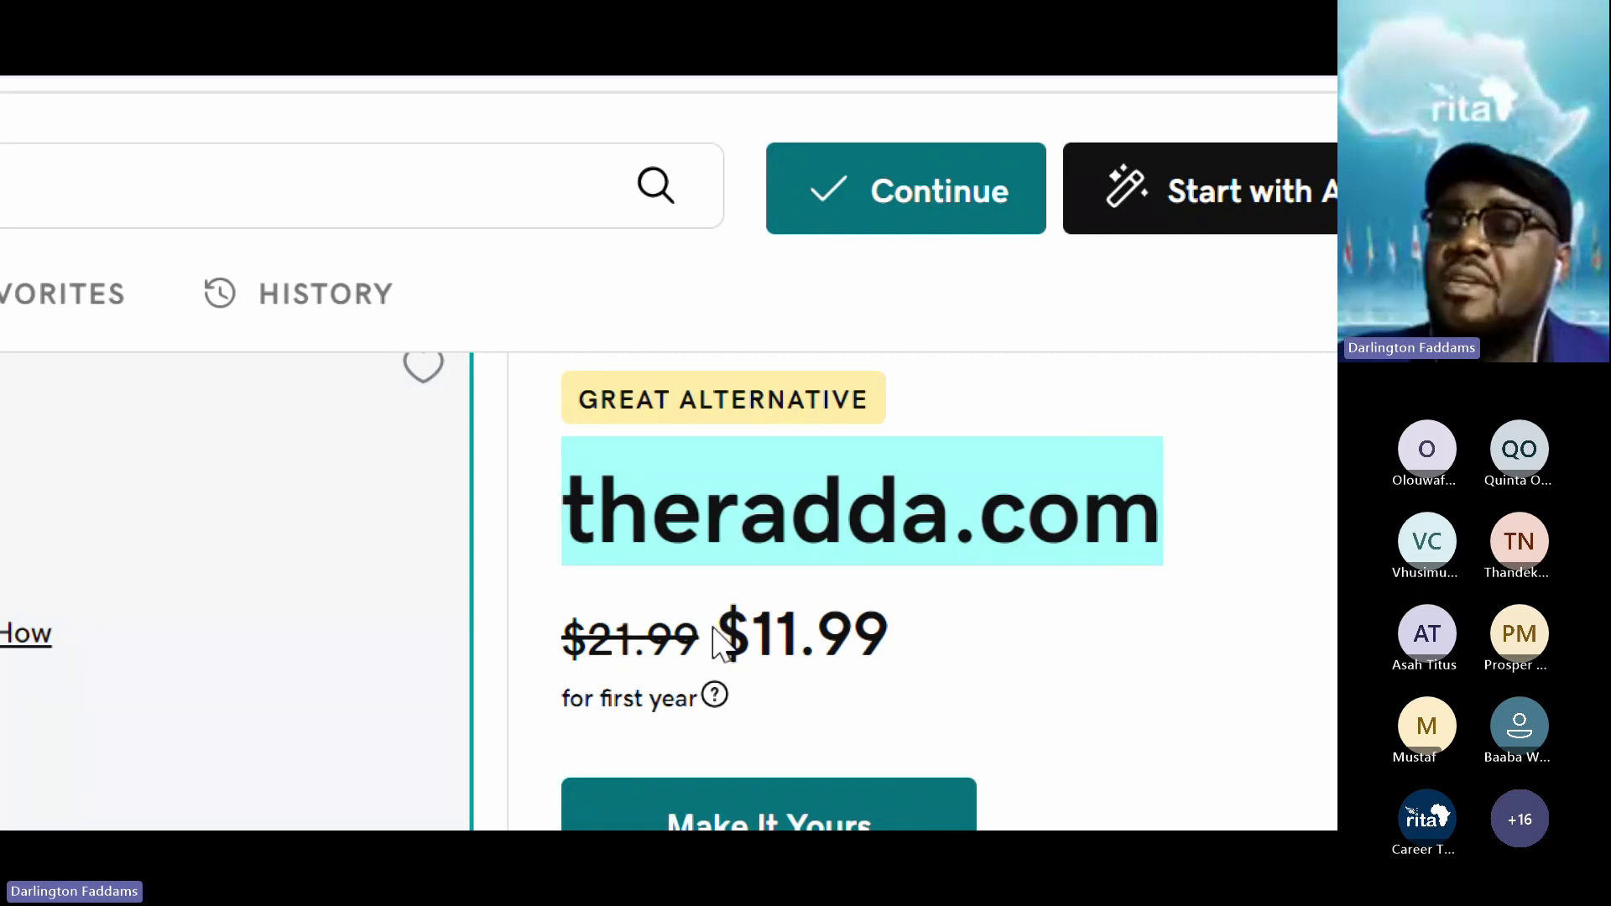
{"action": "left_click_drag", "start_coordinate": [732, 637], "coordinate": [915, 665]}
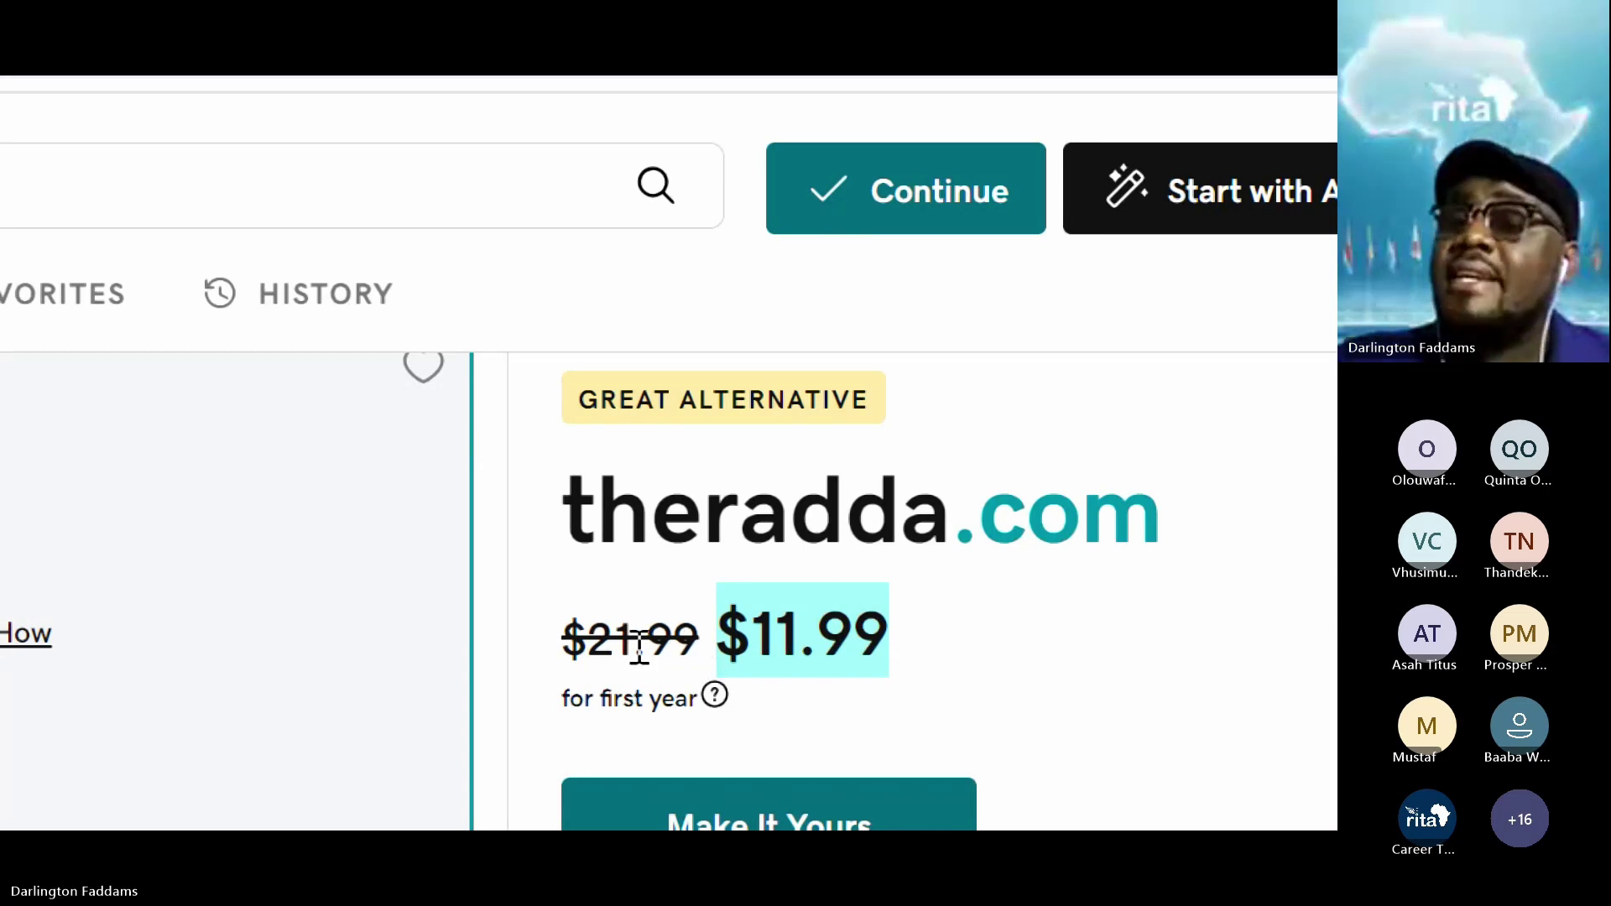
{"action": "left_click_drag", "start_coordinate": [543, 650], "coordinate": [888, 637]}
{"action": "left_click", "coordinate": [730, 635]}
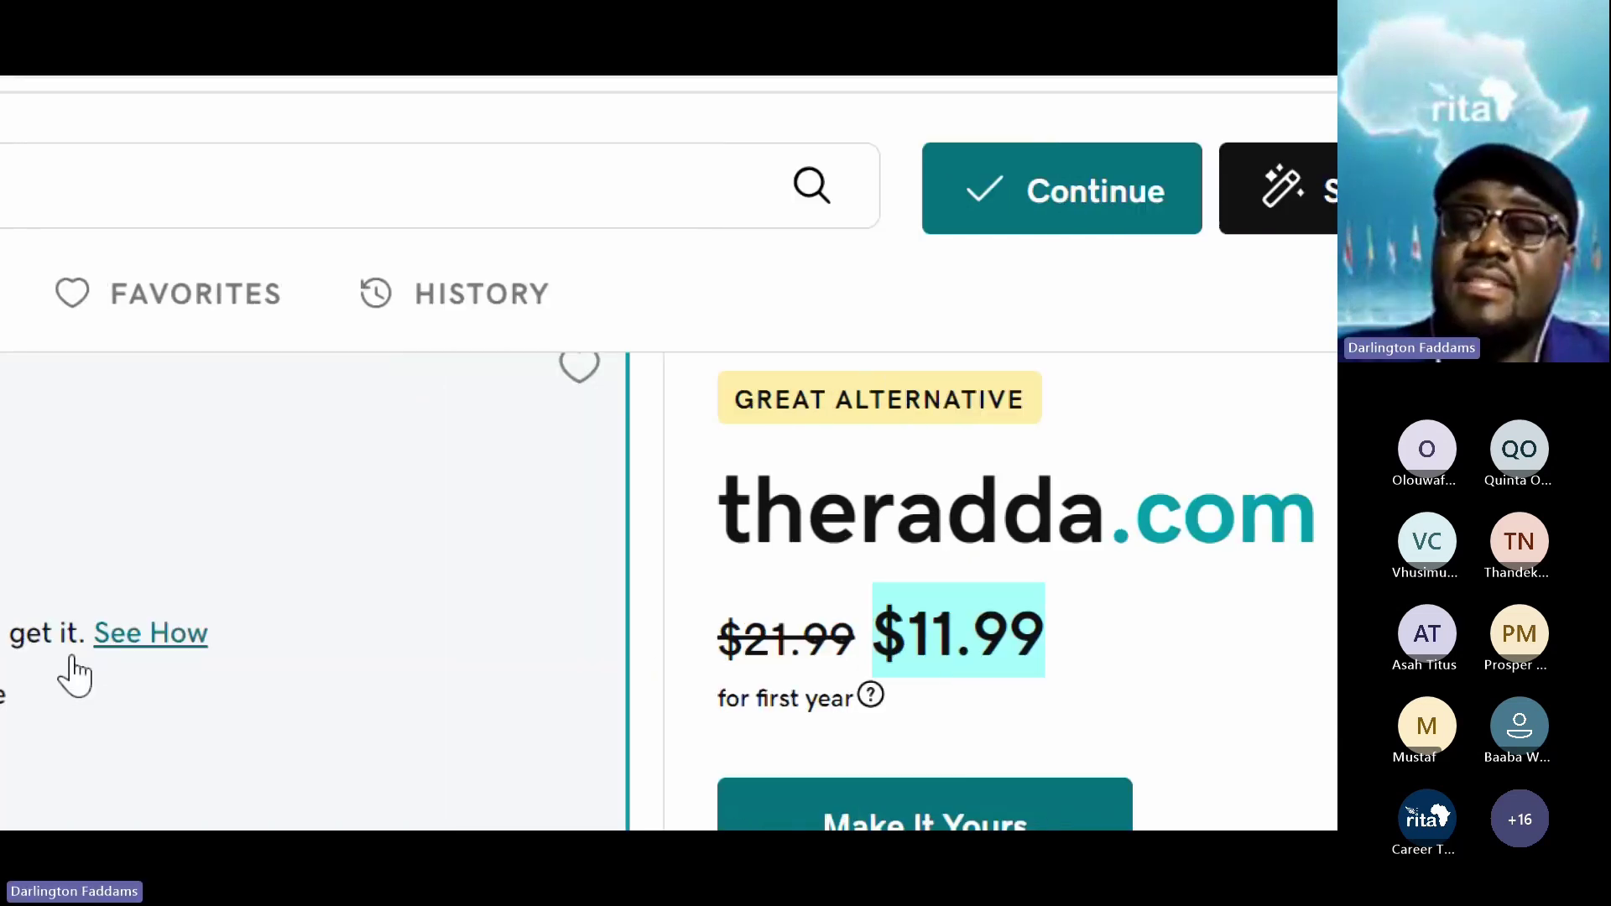
- Highlight the taken radda.com name and its broker service fee, and open the explanation of how the broker service works
{"action": "scroll", "coordinate": [34, 755], "scroll_direction": "down", "scroll_amount": 2}
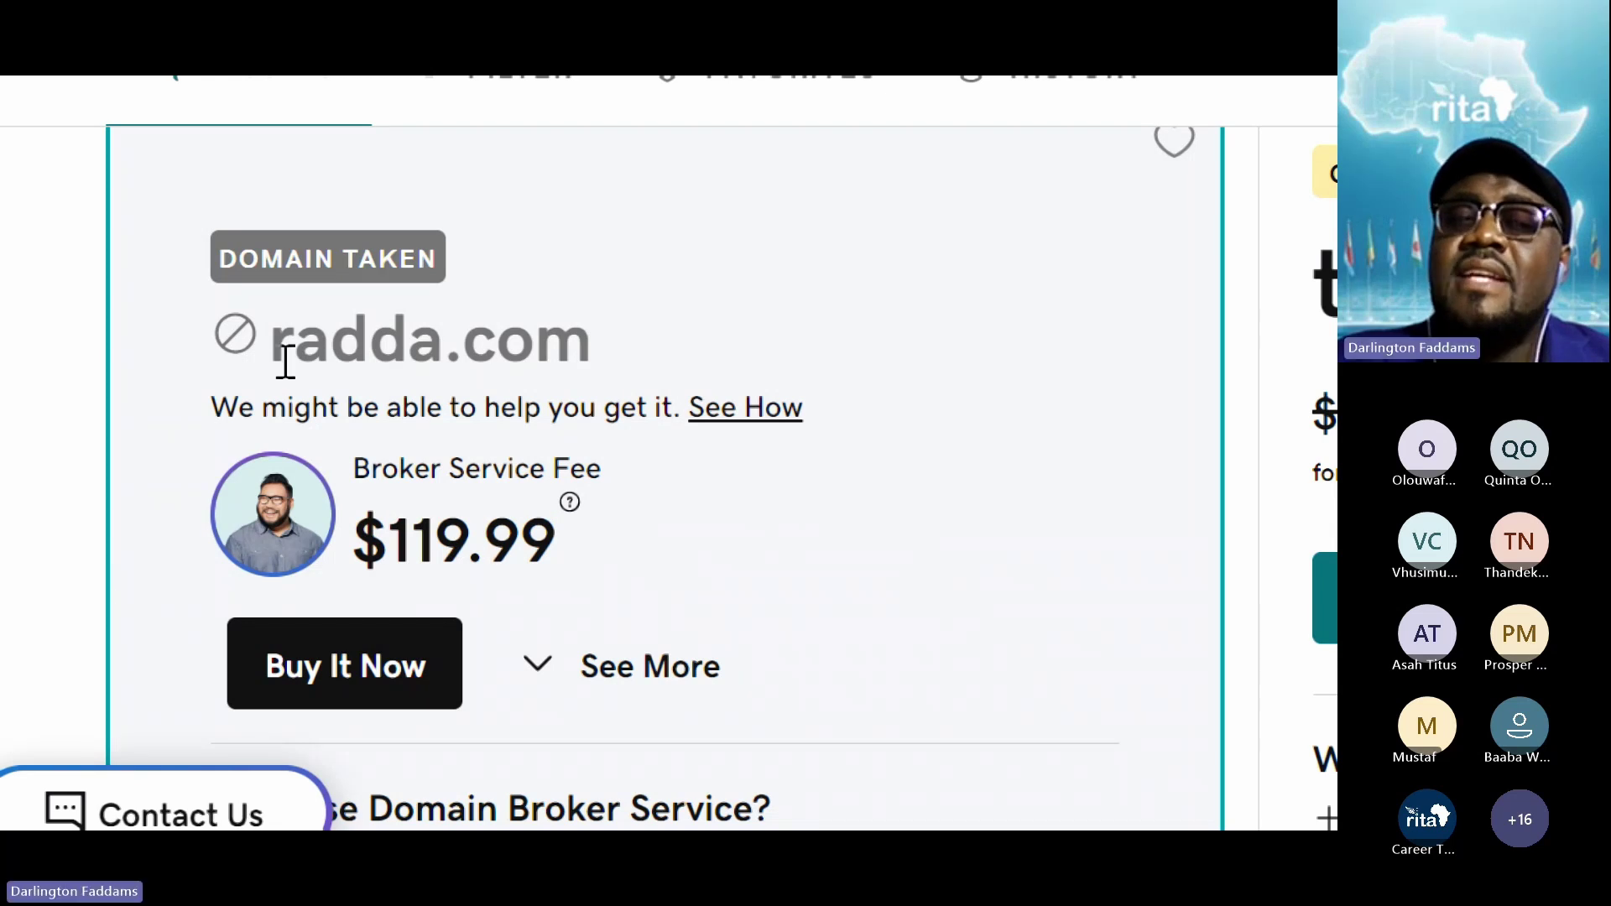
{"action": "left_click_drag", "start_coordinate": [270, 344], "coordinate": [612, 369]}
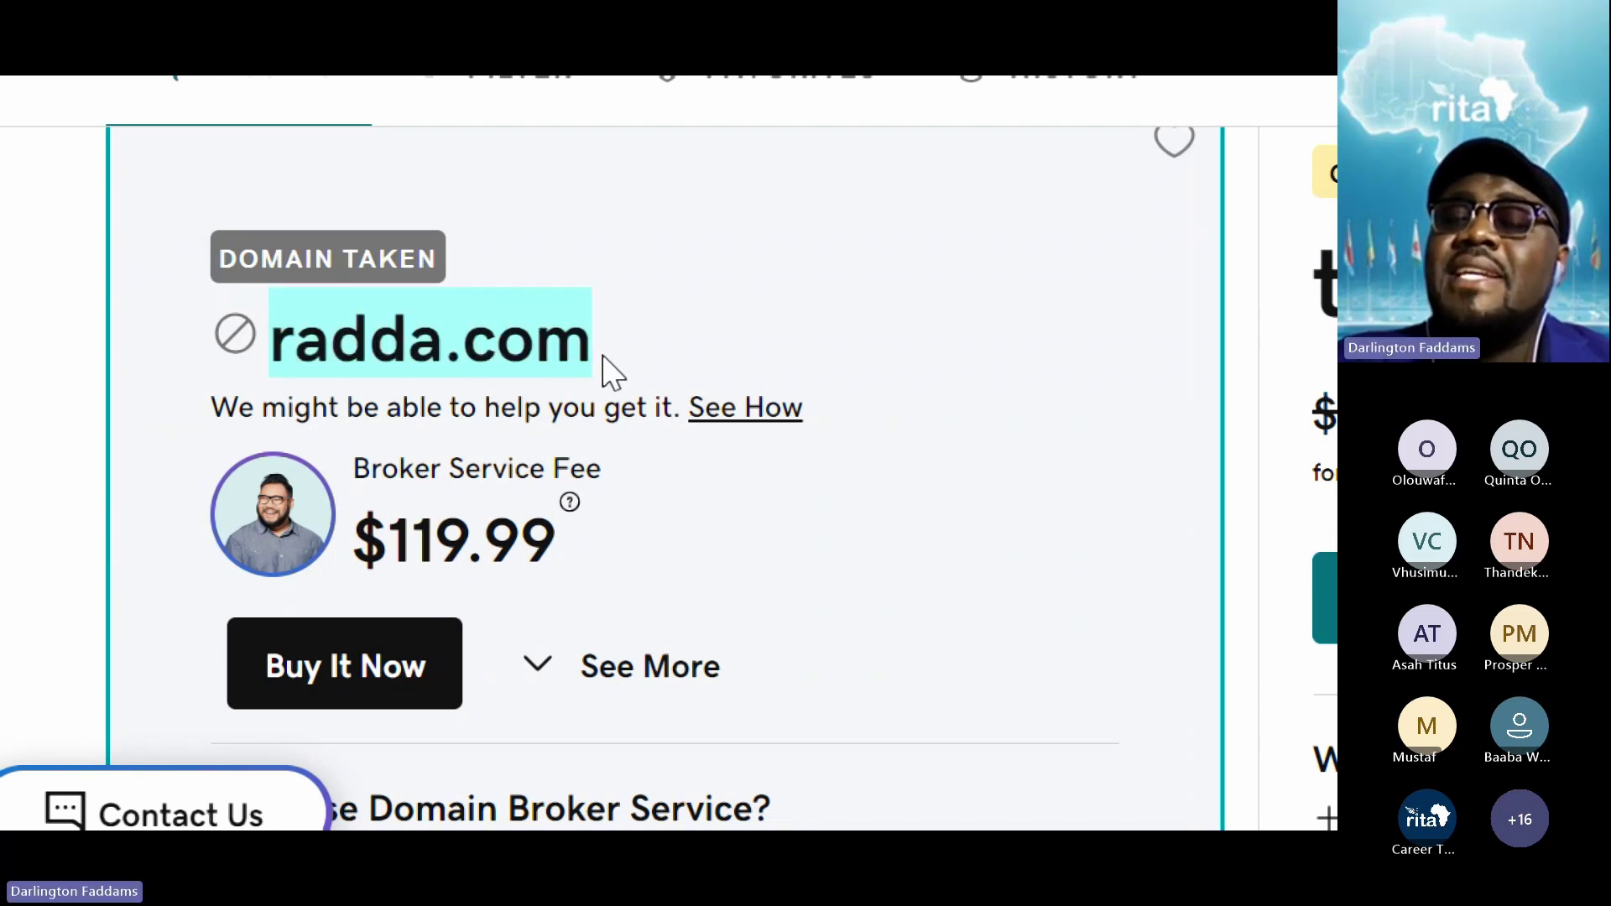
{"action": "left_click", "coordinate": [612, 369]}
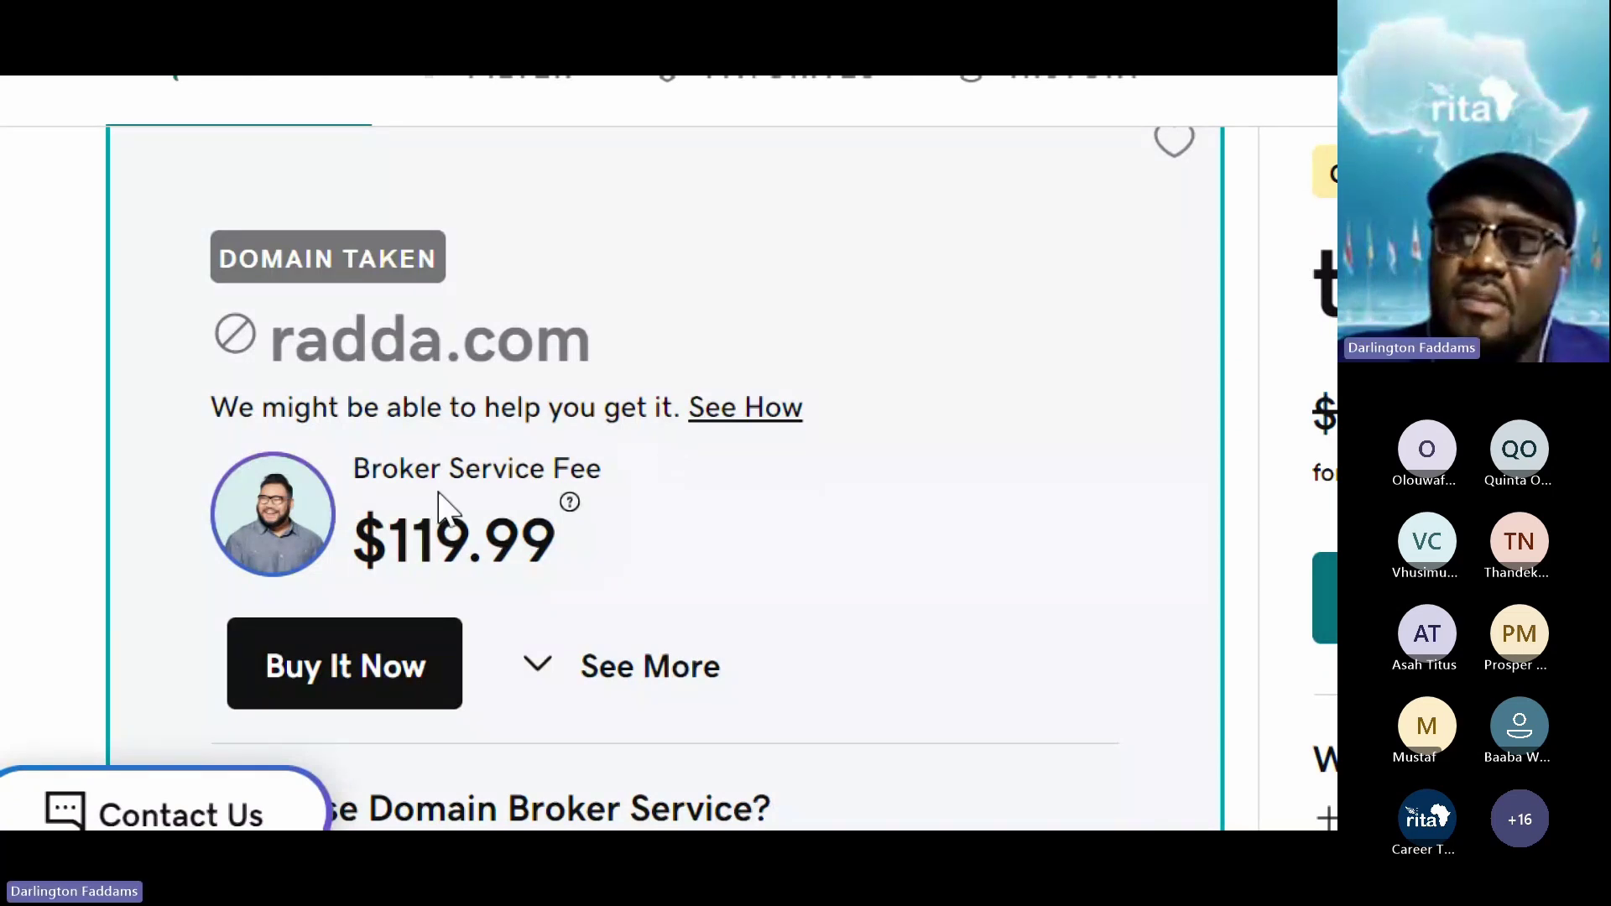
{"action": "left_click_drag", "start_coordinate": [394, 543], "coordinate": [571, 554]}
{"action": "left_click", "coordinate": [572, 553]}
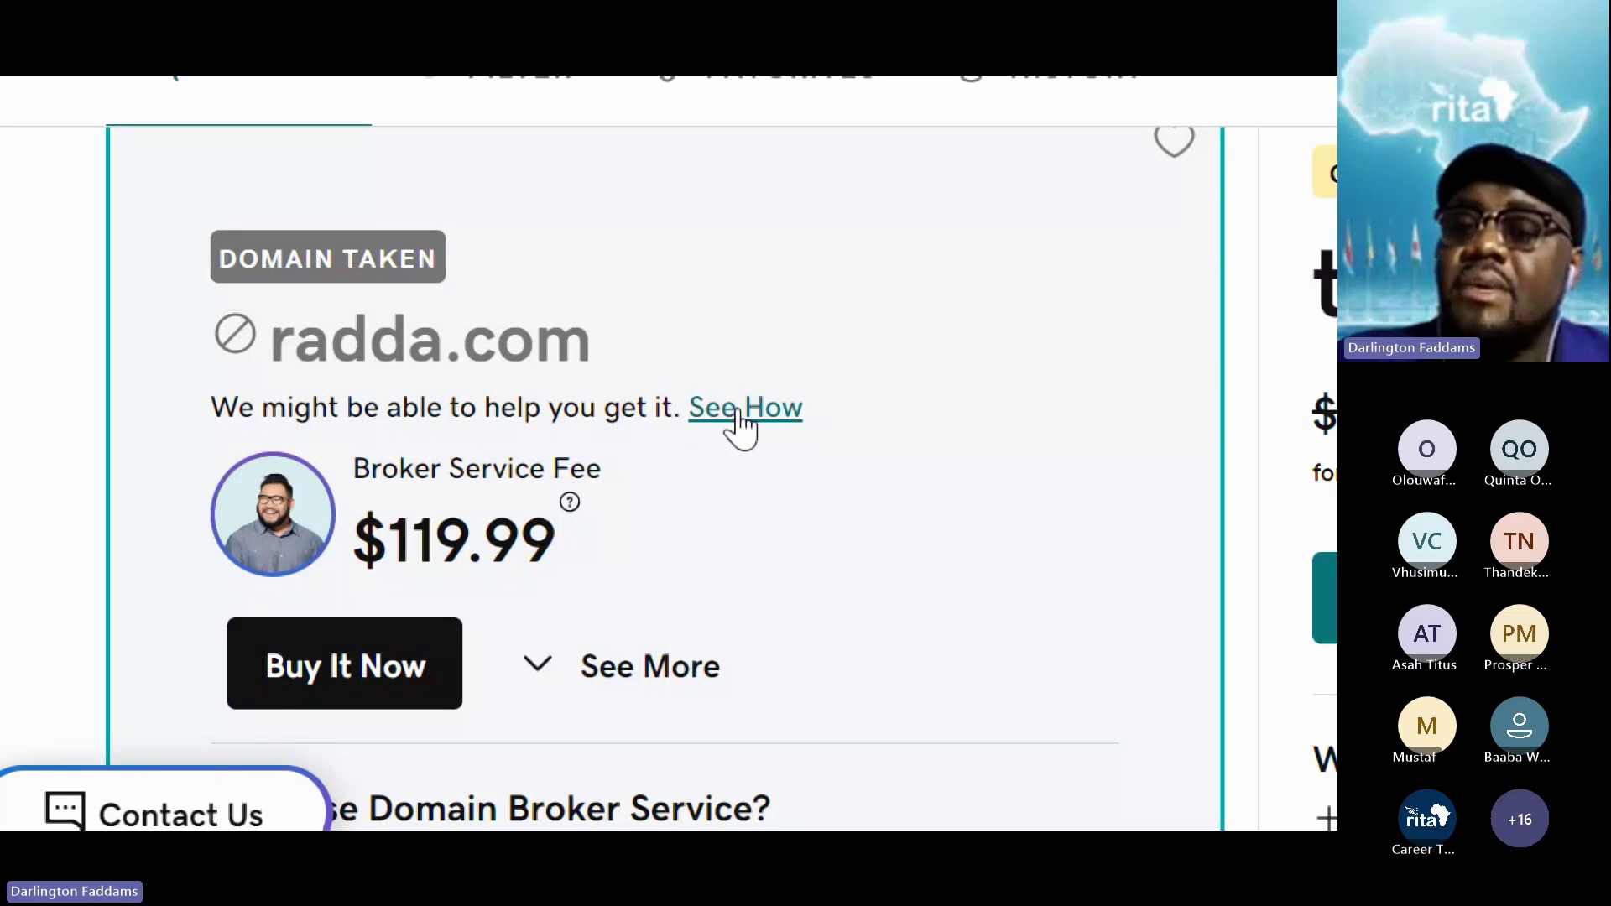
{"action": "scroll", "coordinate": [737, 428], "scroll_direction": "up", "scroll_amount": 3}
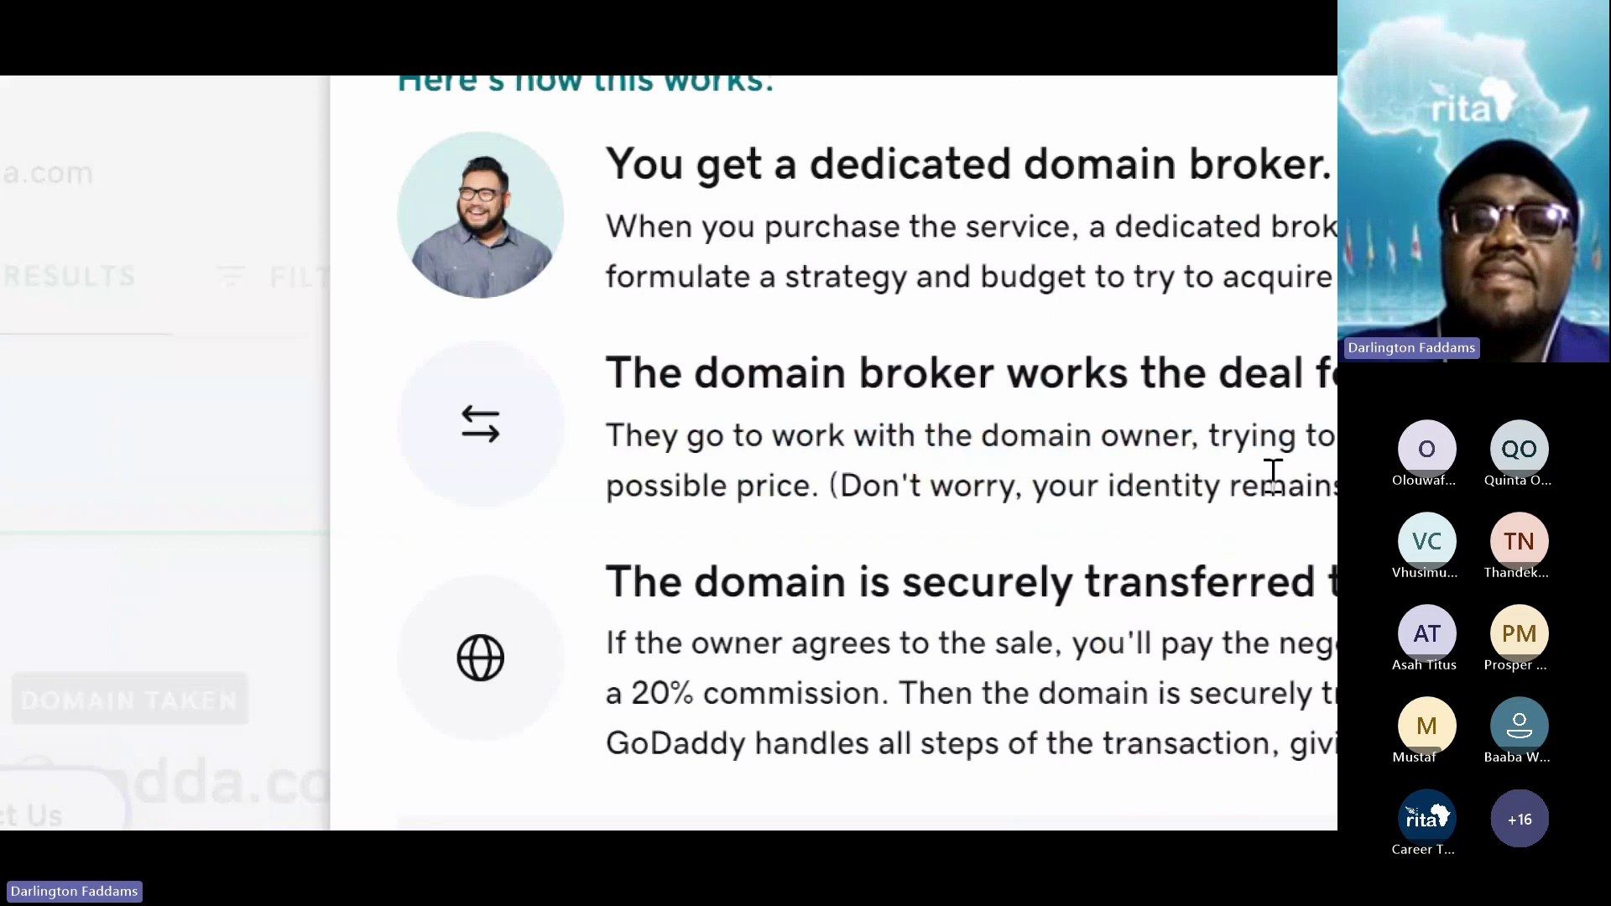
- Read through the explanation of how the Domain Broker Service works, from the dedicated broker to the secure transfer
{"action": "scroll", "coordinate": [1068, 119], "scroll_direction": "up", "scroll_amount": 2}
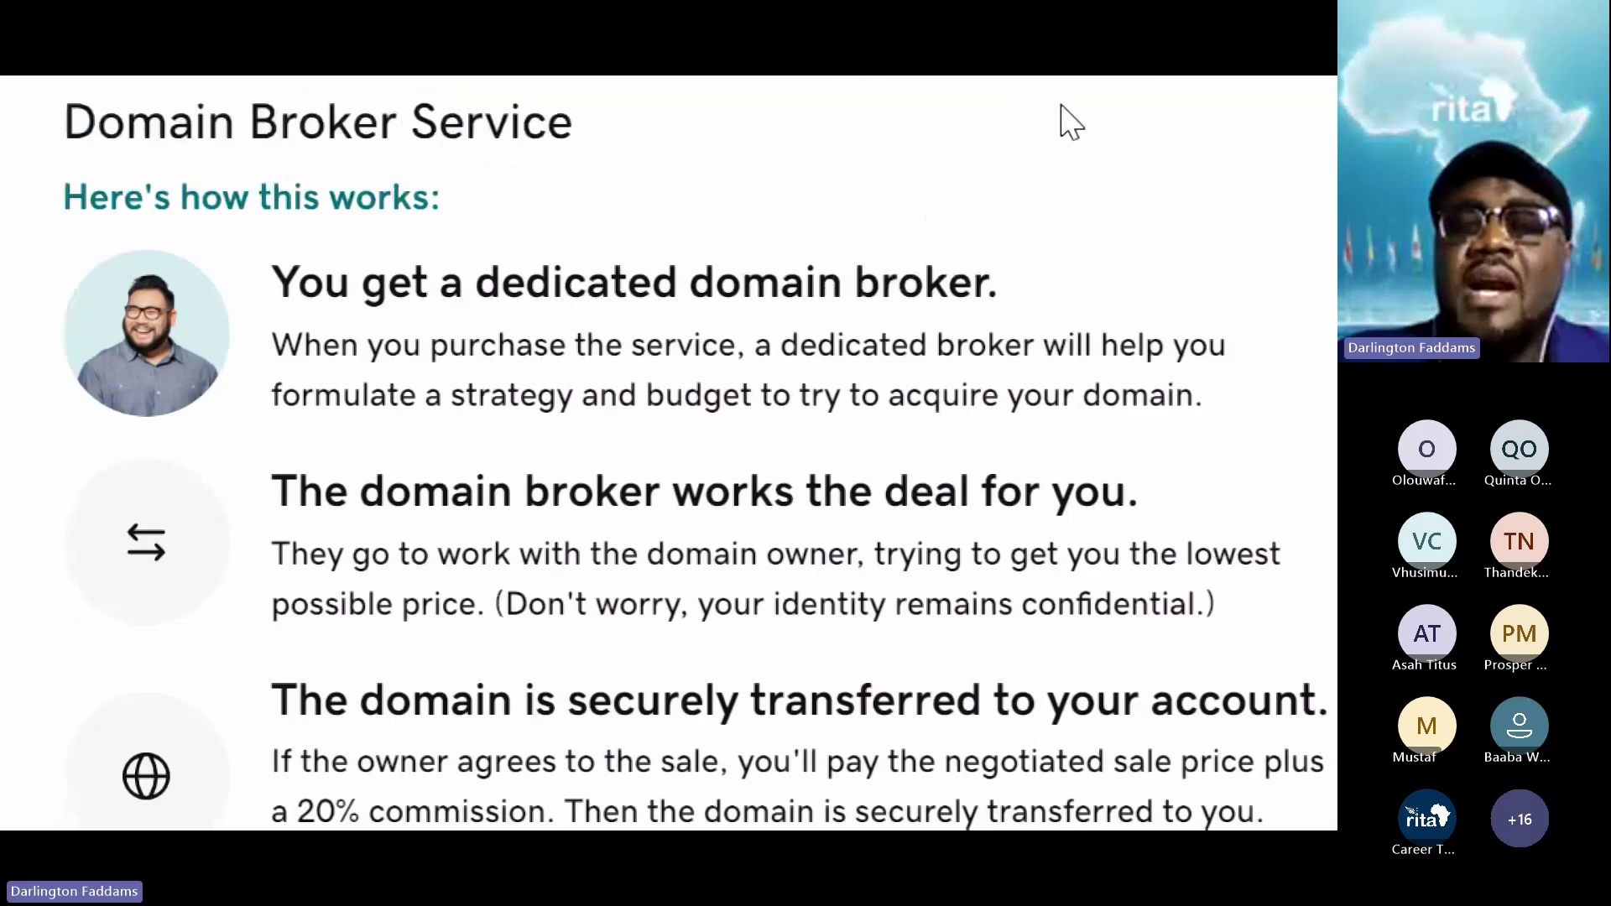
{"action": "scroll", "coordinate": [1063, 110], "scroll_direction": "up", "scroll_amount": 1}
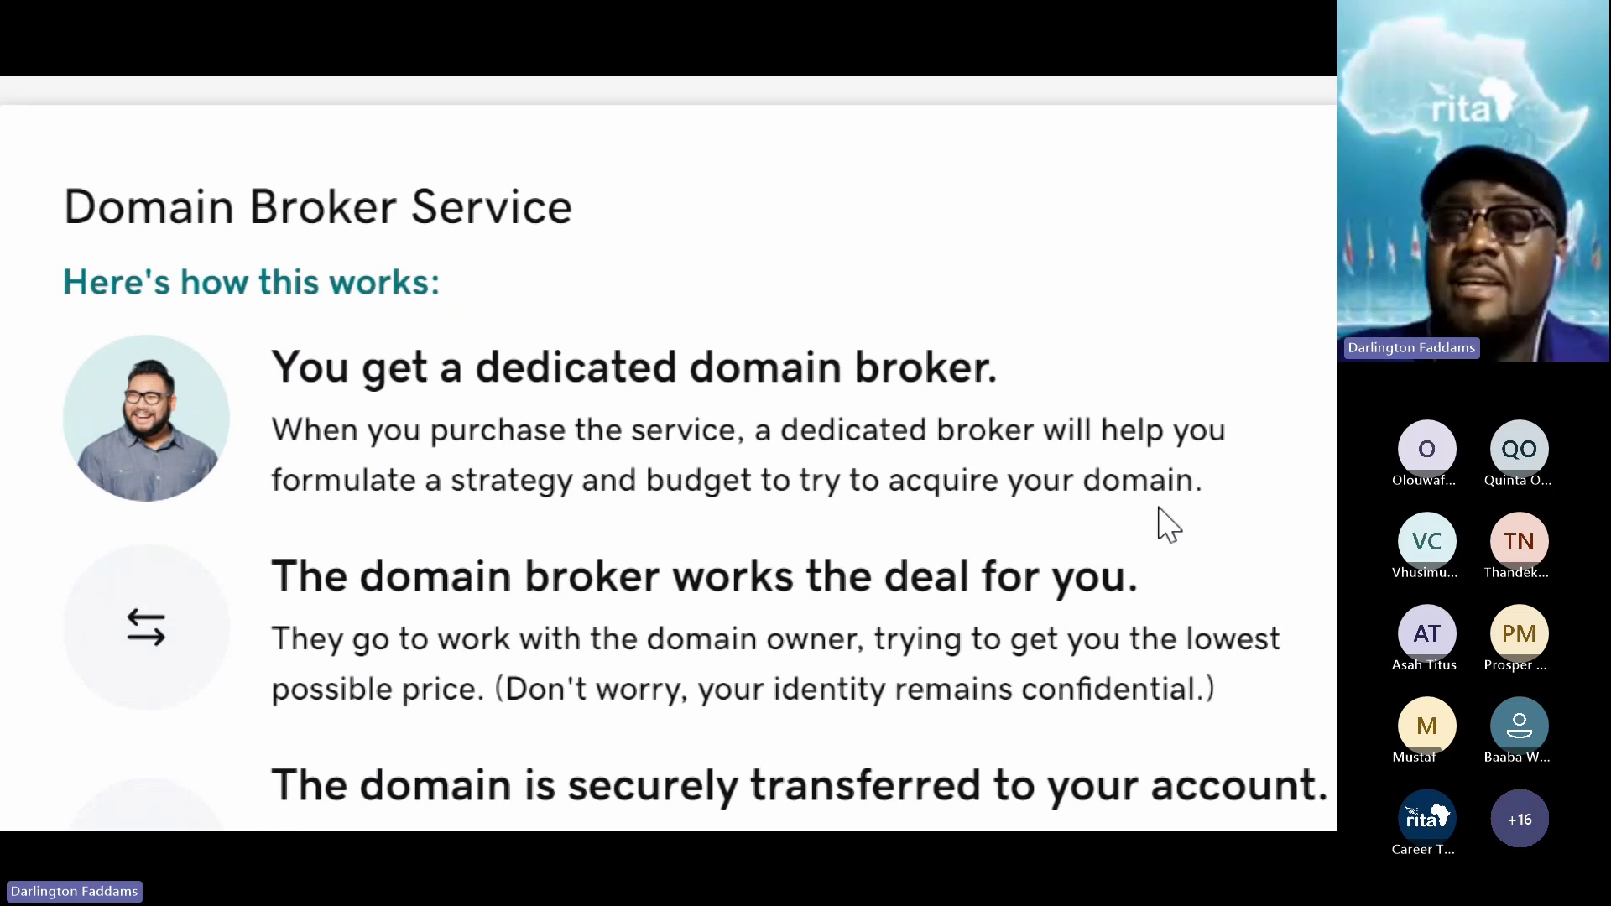
{"action": "scroll", "coordinate": [1147, 780], "scroll_direction": "down", "scroll_amount": 1}
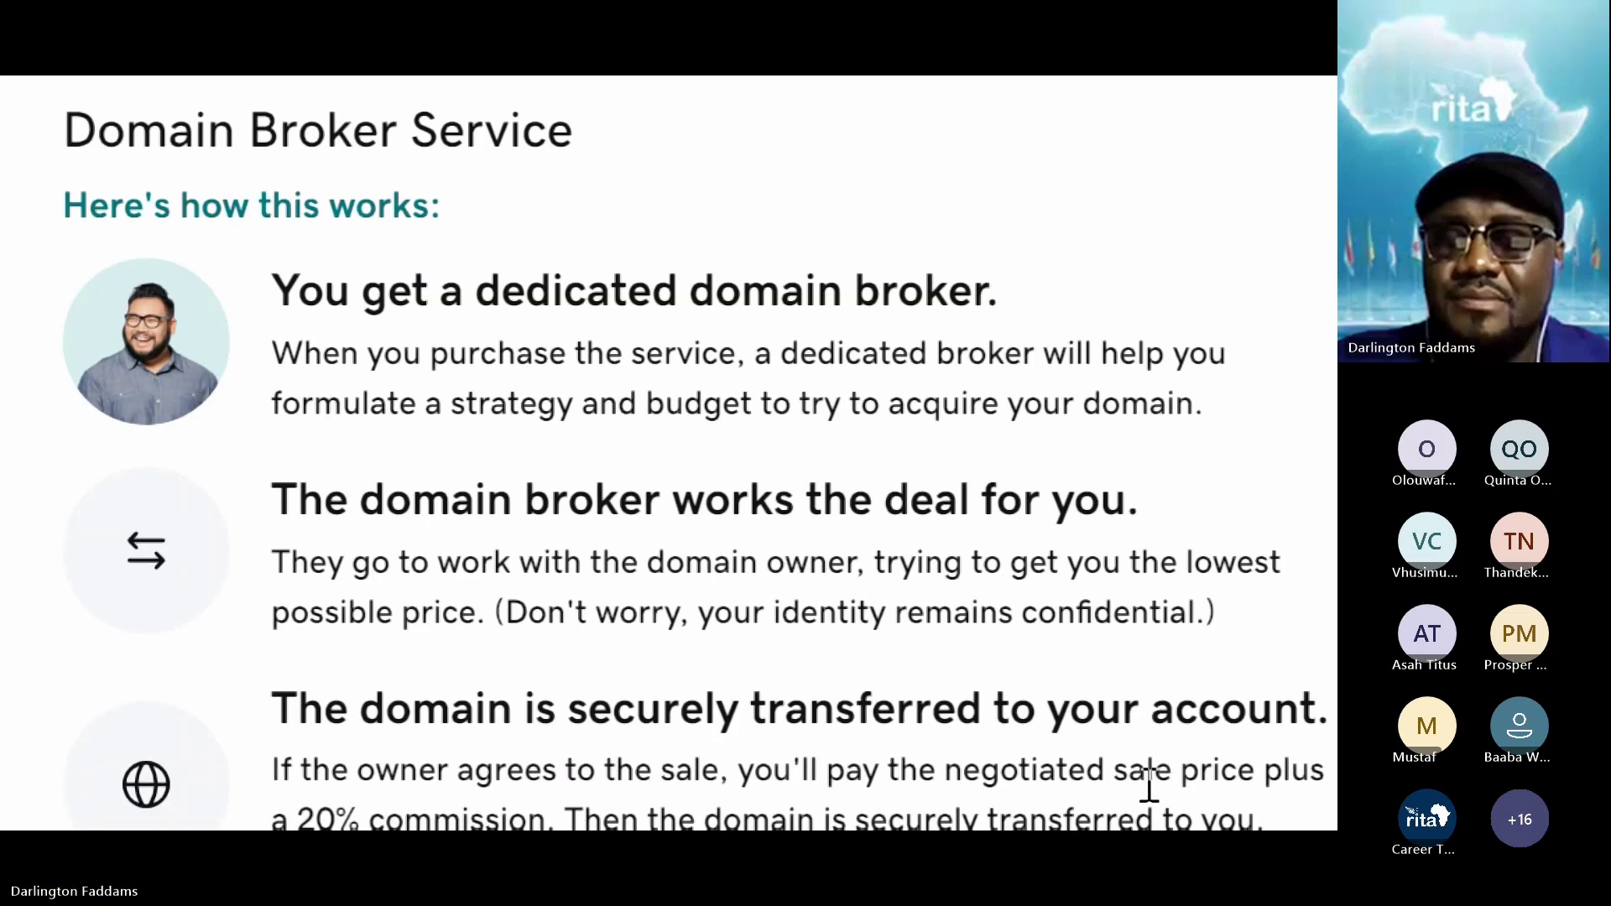
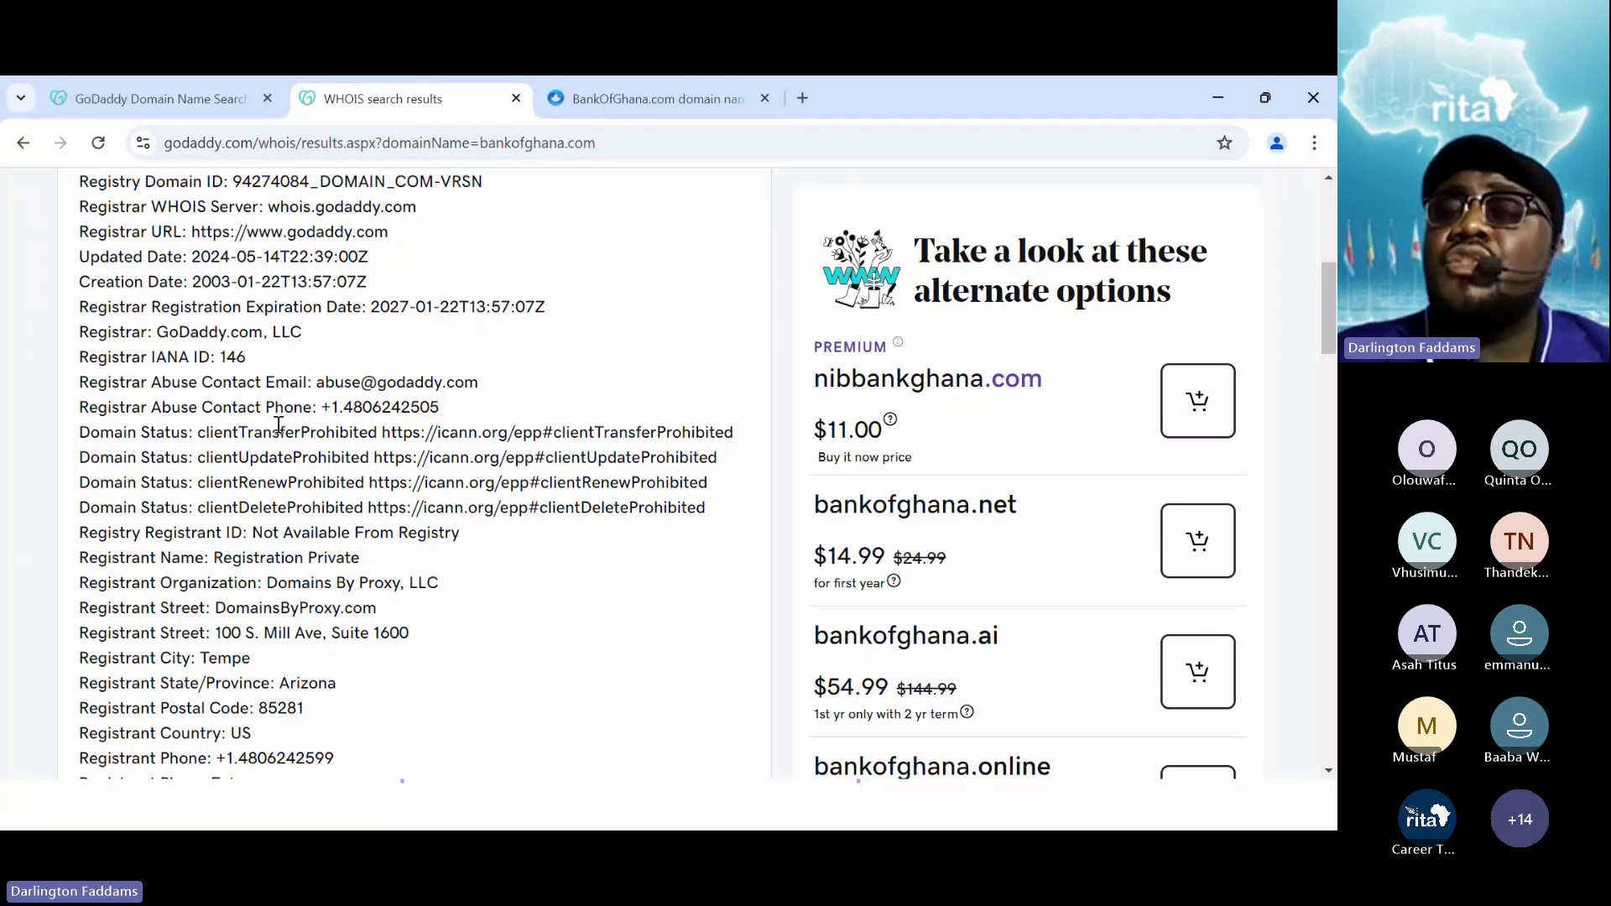
- Review the WHOIS record of bankofghana.com down to the registrant details and highlight the registrant organization
{"action": "scroll", "coordinate": [348, 545], "scroll_direction": "up", "scroll_amount": 1}
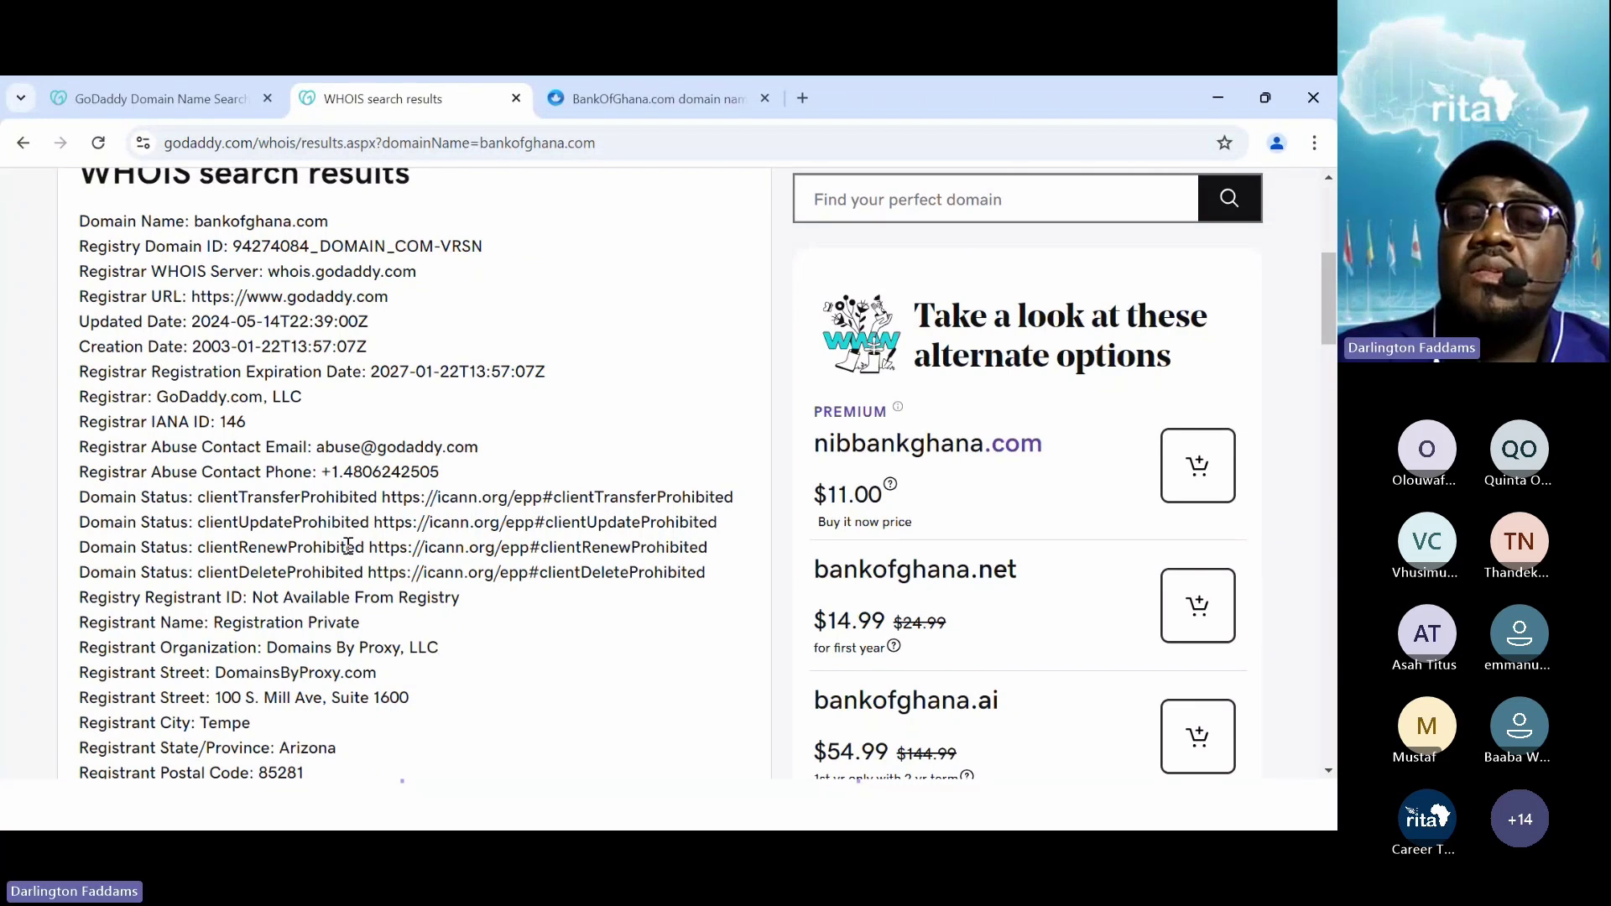
{"action": "scroll", "coordinate": [348, 546], "scroll_direction": "down", "scroll_amount": 3}
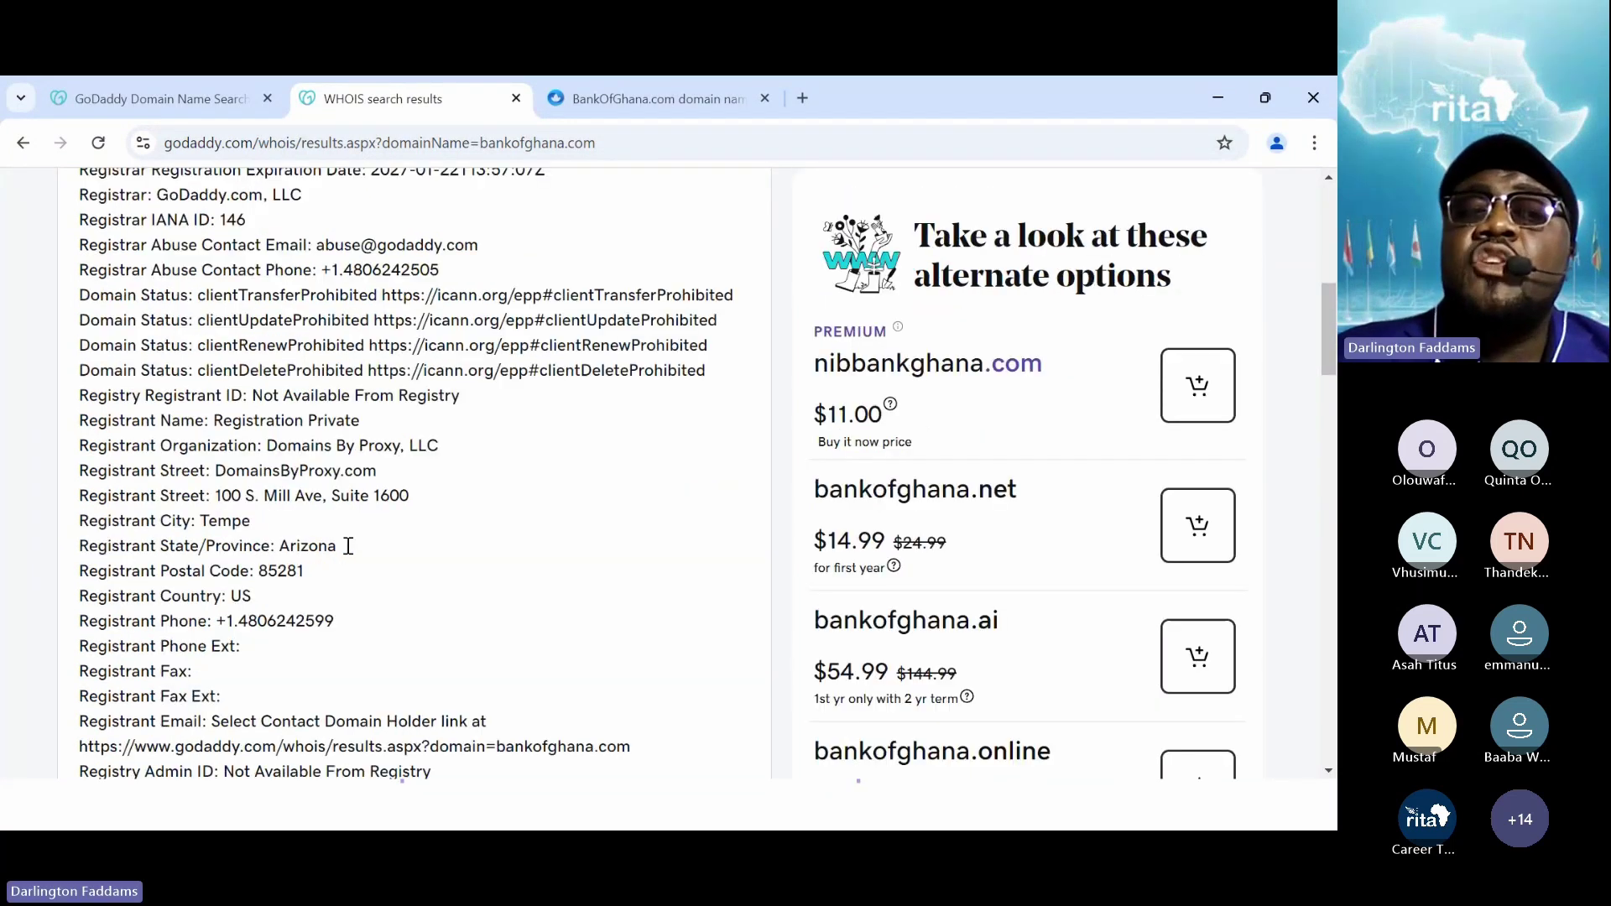
{"action": "scroll", "coordinate": [348, 545], "scroll_direction": "down", "scroll_amount": 1}
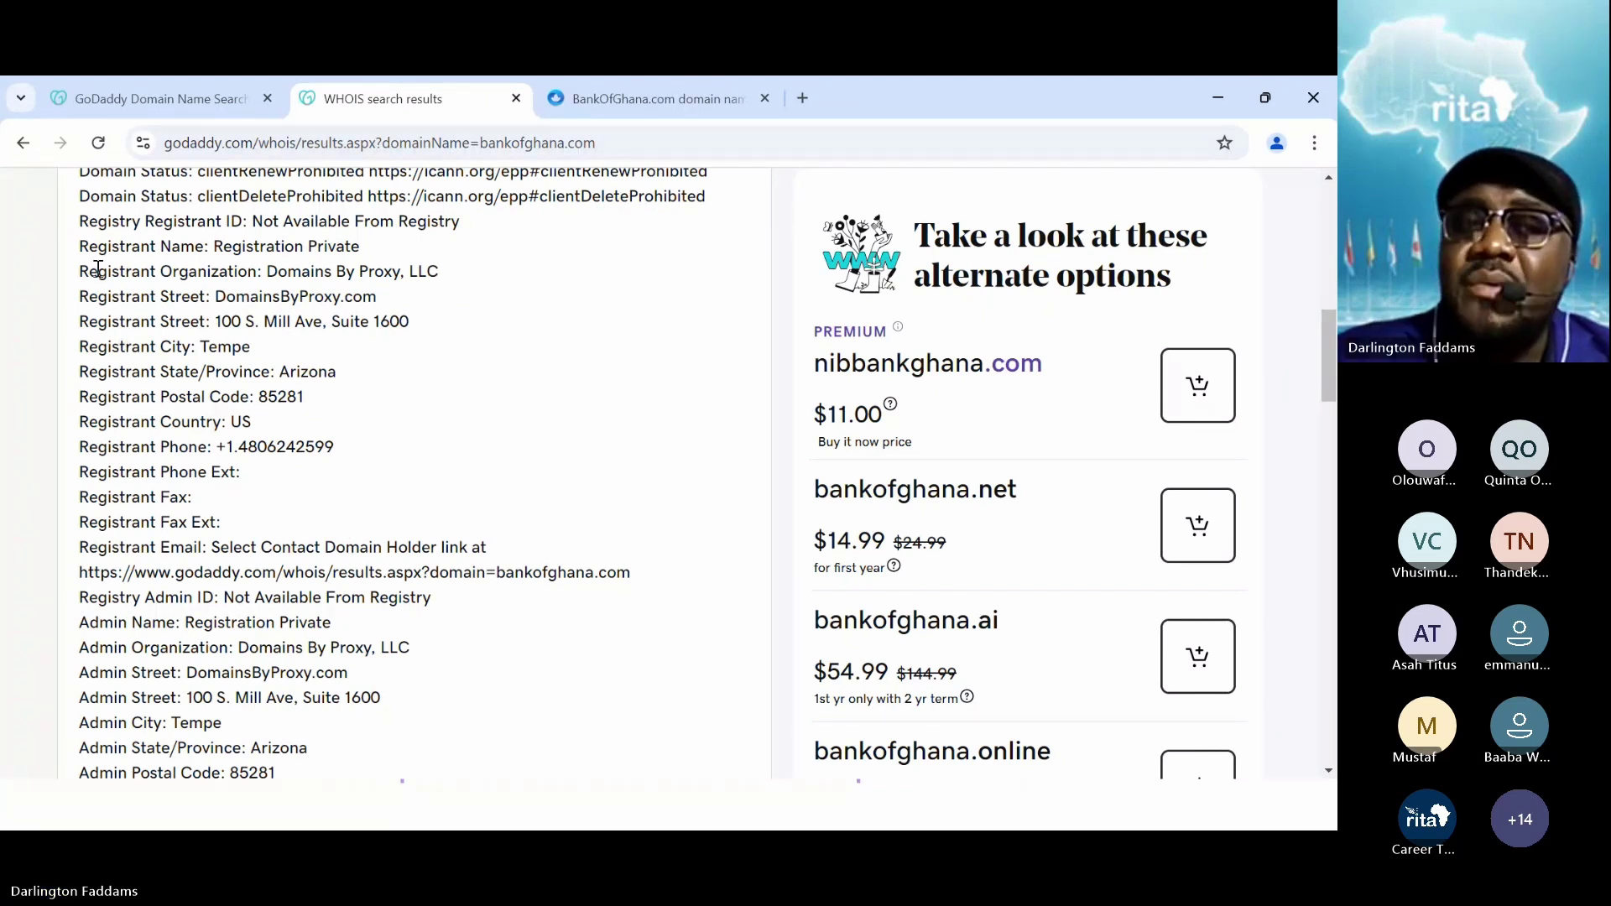
{"action": "left_click_drag", "start_coordinate": [85, 250], "coordinate": [309, 501]}
{"action": "left_click", "coordinate": [285, 270]}
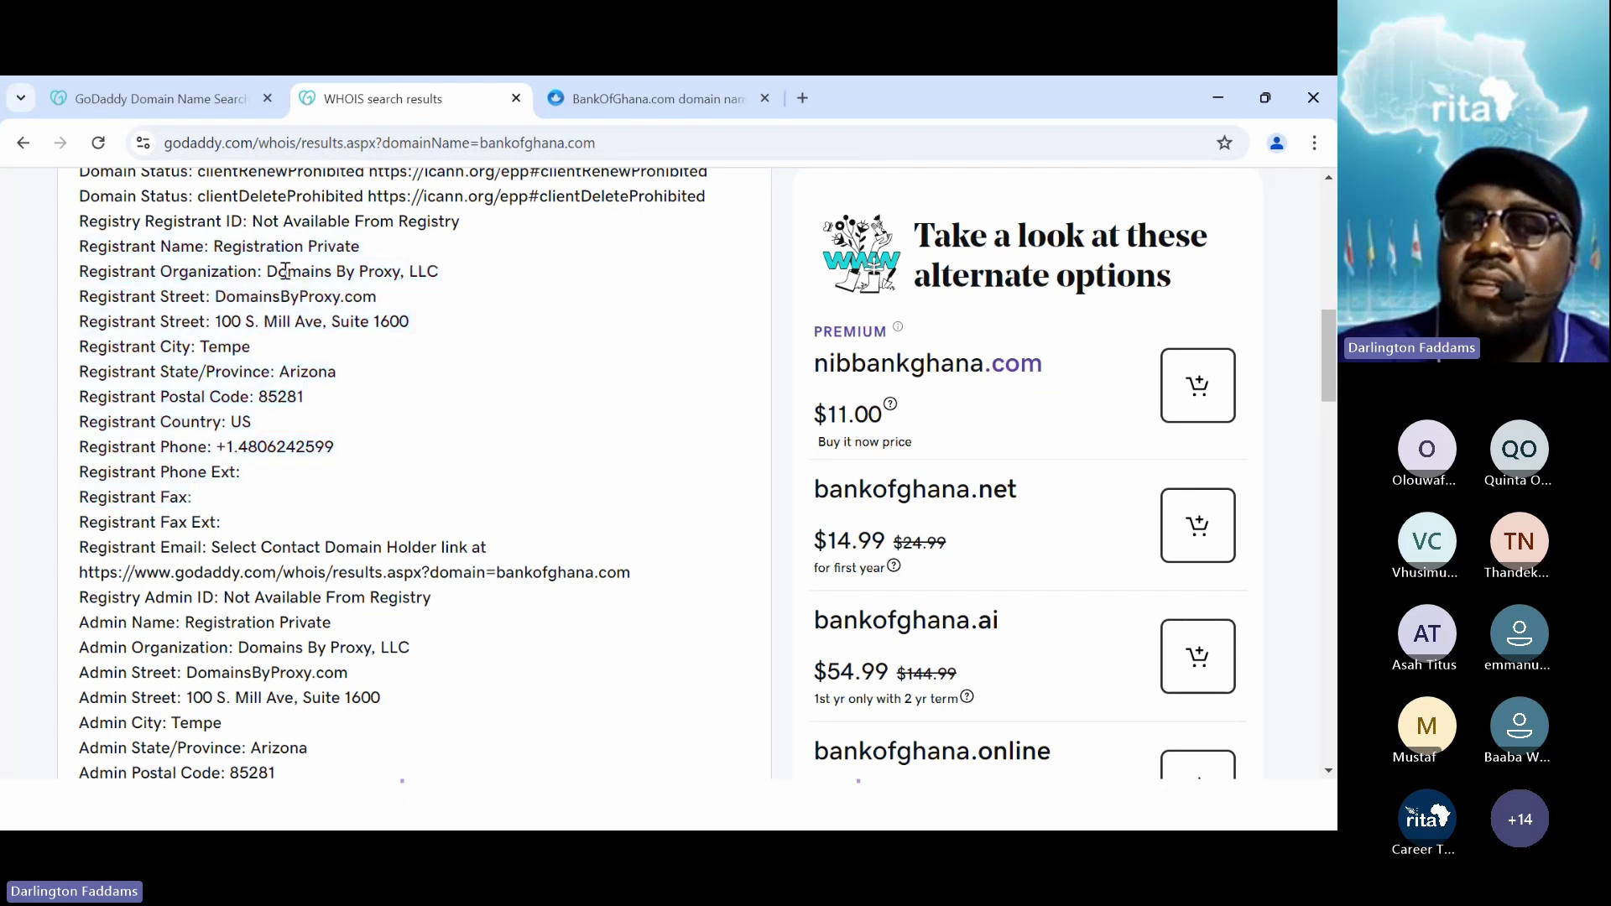
{"action": "double_click", "coordinate": [285, 270]}
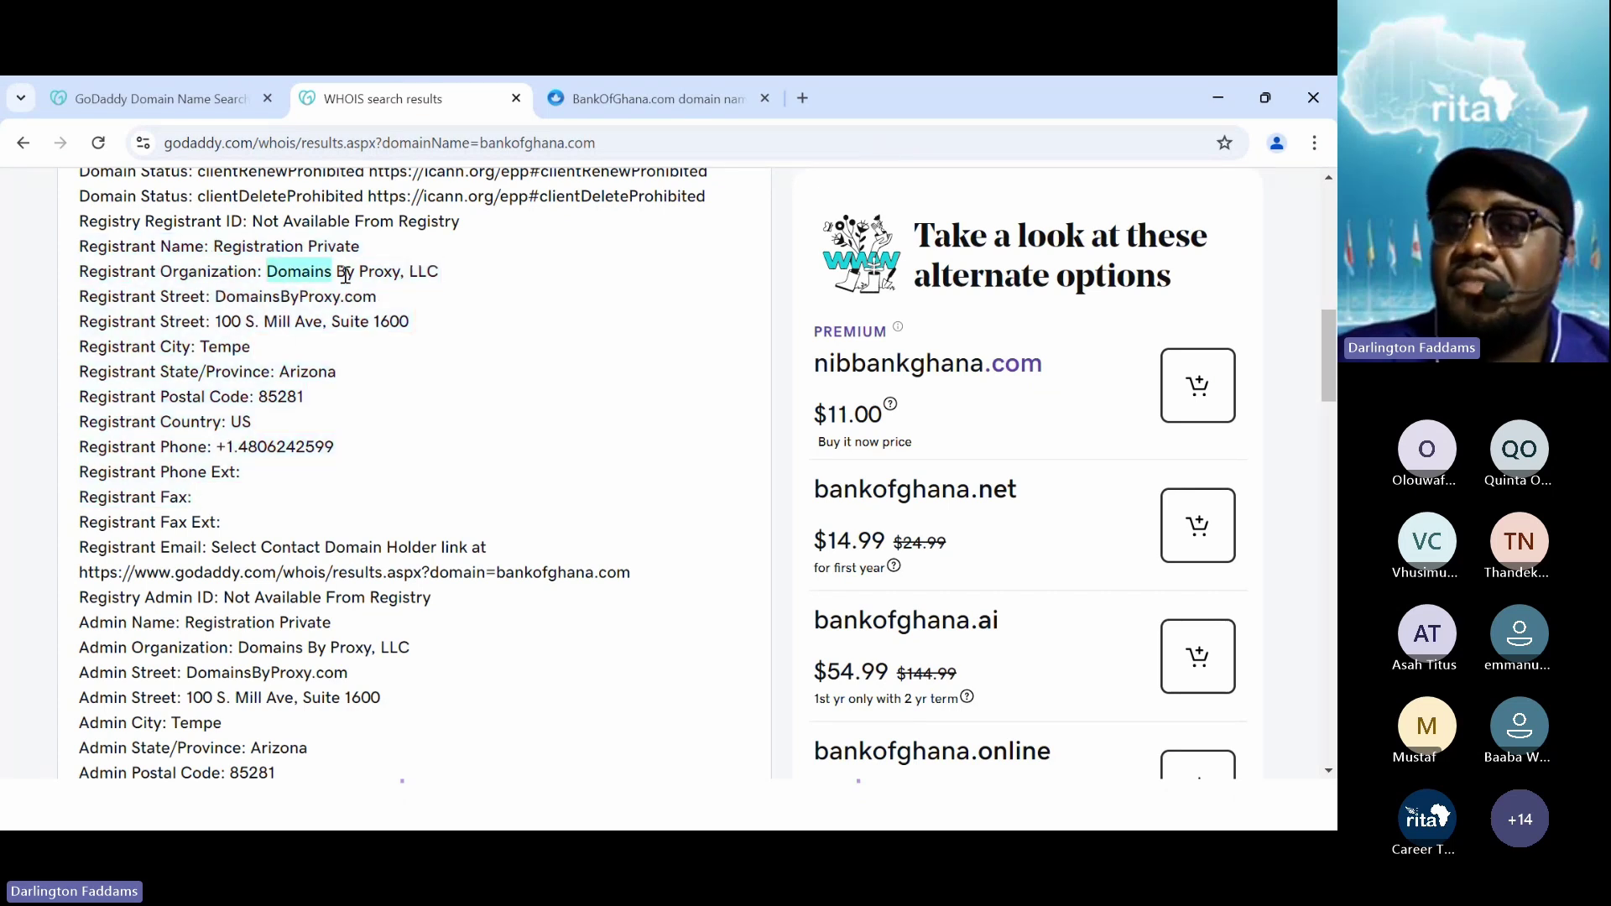
{"action": "left_click_drag", "start_coordinate": [346, 275], "coordinate": [465, 279]}
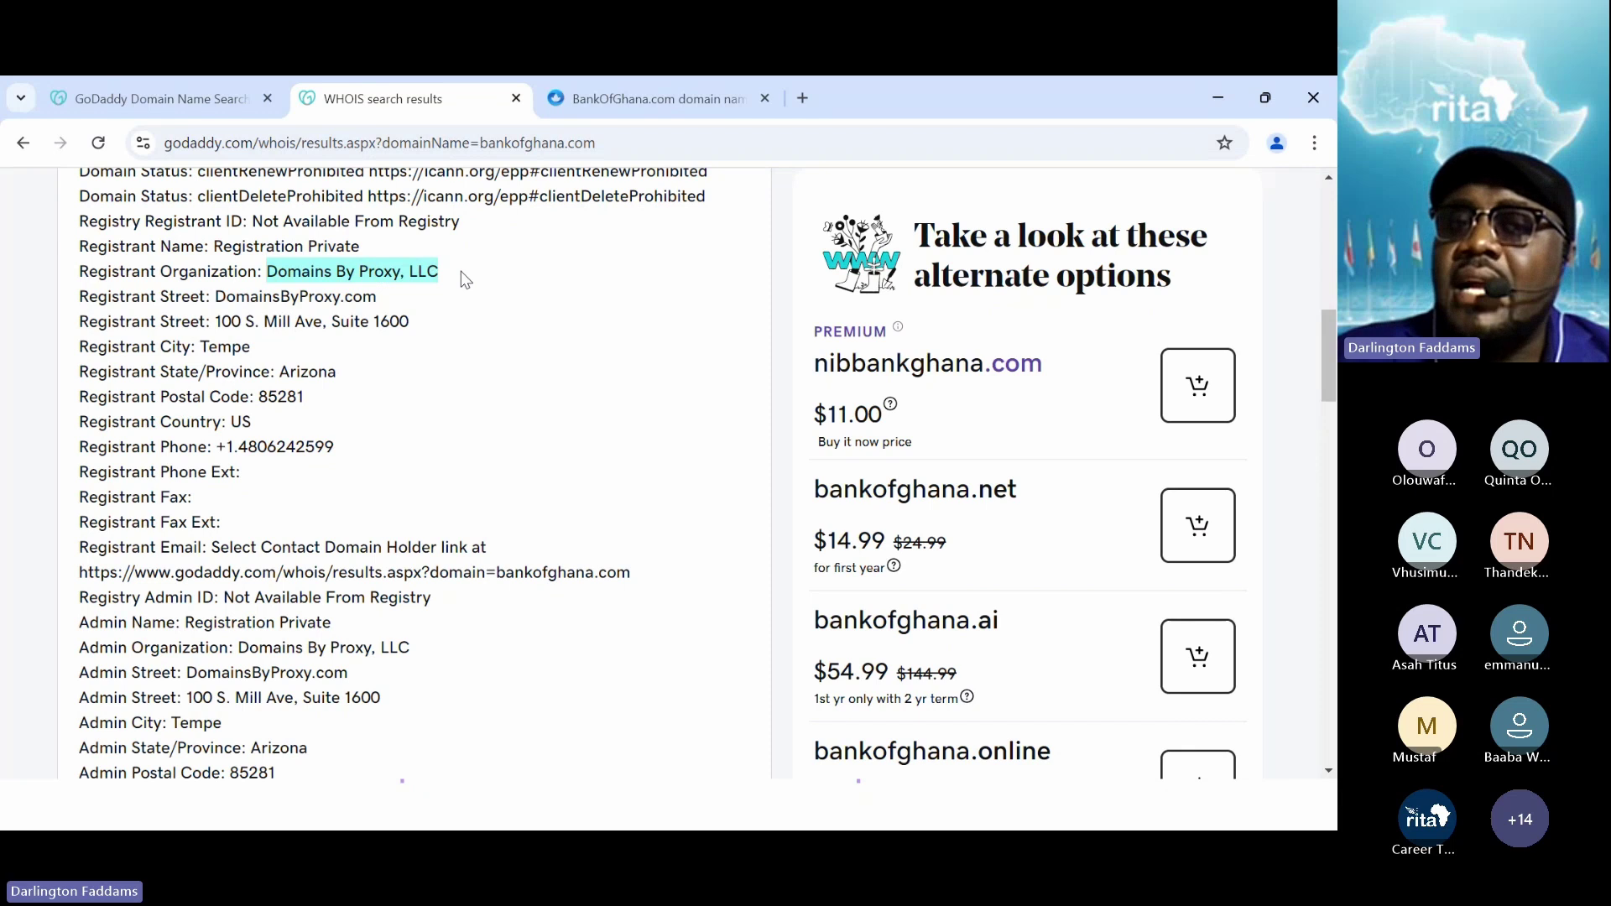
- Highlight the registrant block of the bankofghana.com WHOIS record, clear the selection, and bring the admin contact details into view
{"action": "left_click", "coordinate": [87, 220]}
{"action": "left_click_drag", "start_coordinate": [86, 220], "coordinate": [289, 509]}
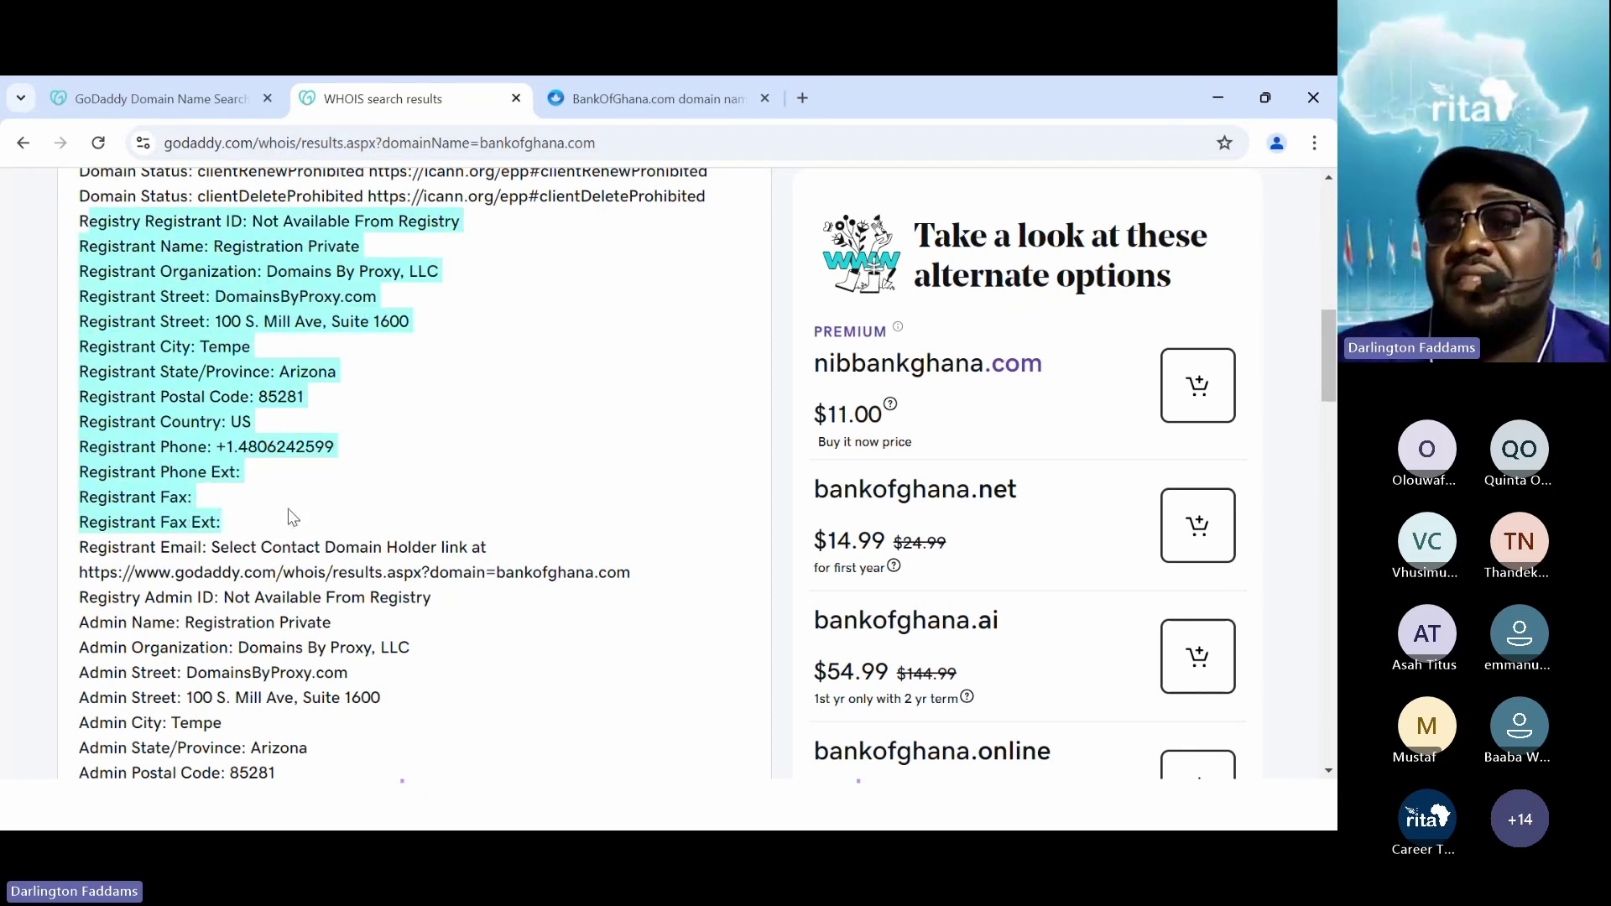
{"action": "left_click", "coordinate": [289, 509]}
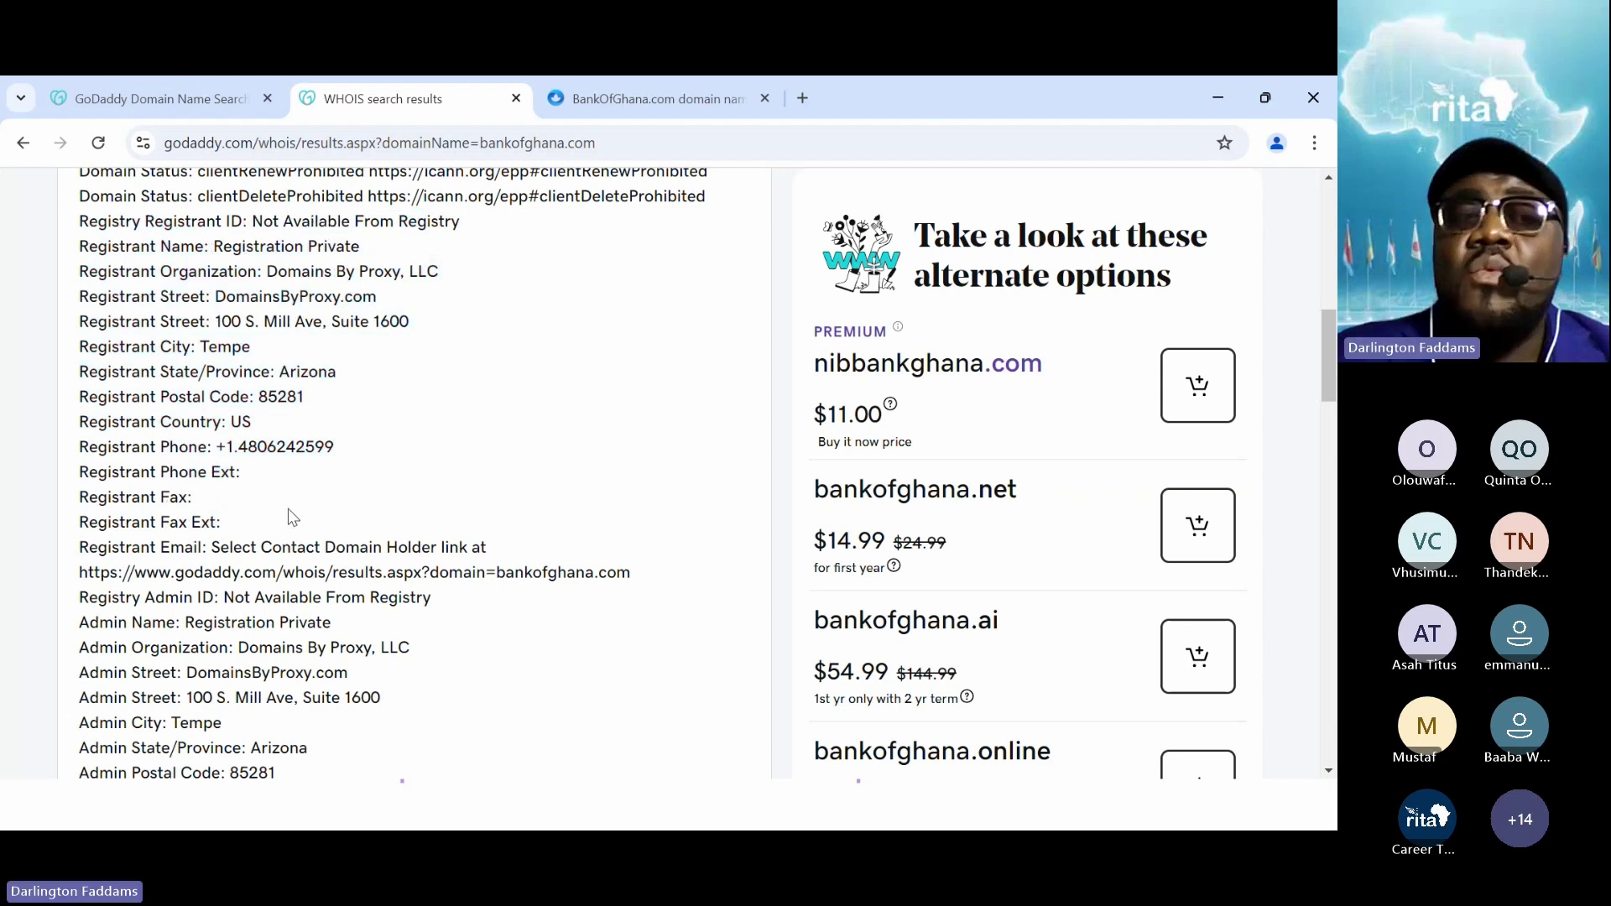
{"action": "left_click_drag", "start_coordinate": [288, 509], "coordinate": [83, 228]}
{"action": "left_click", "coordinate": [83, 228]}
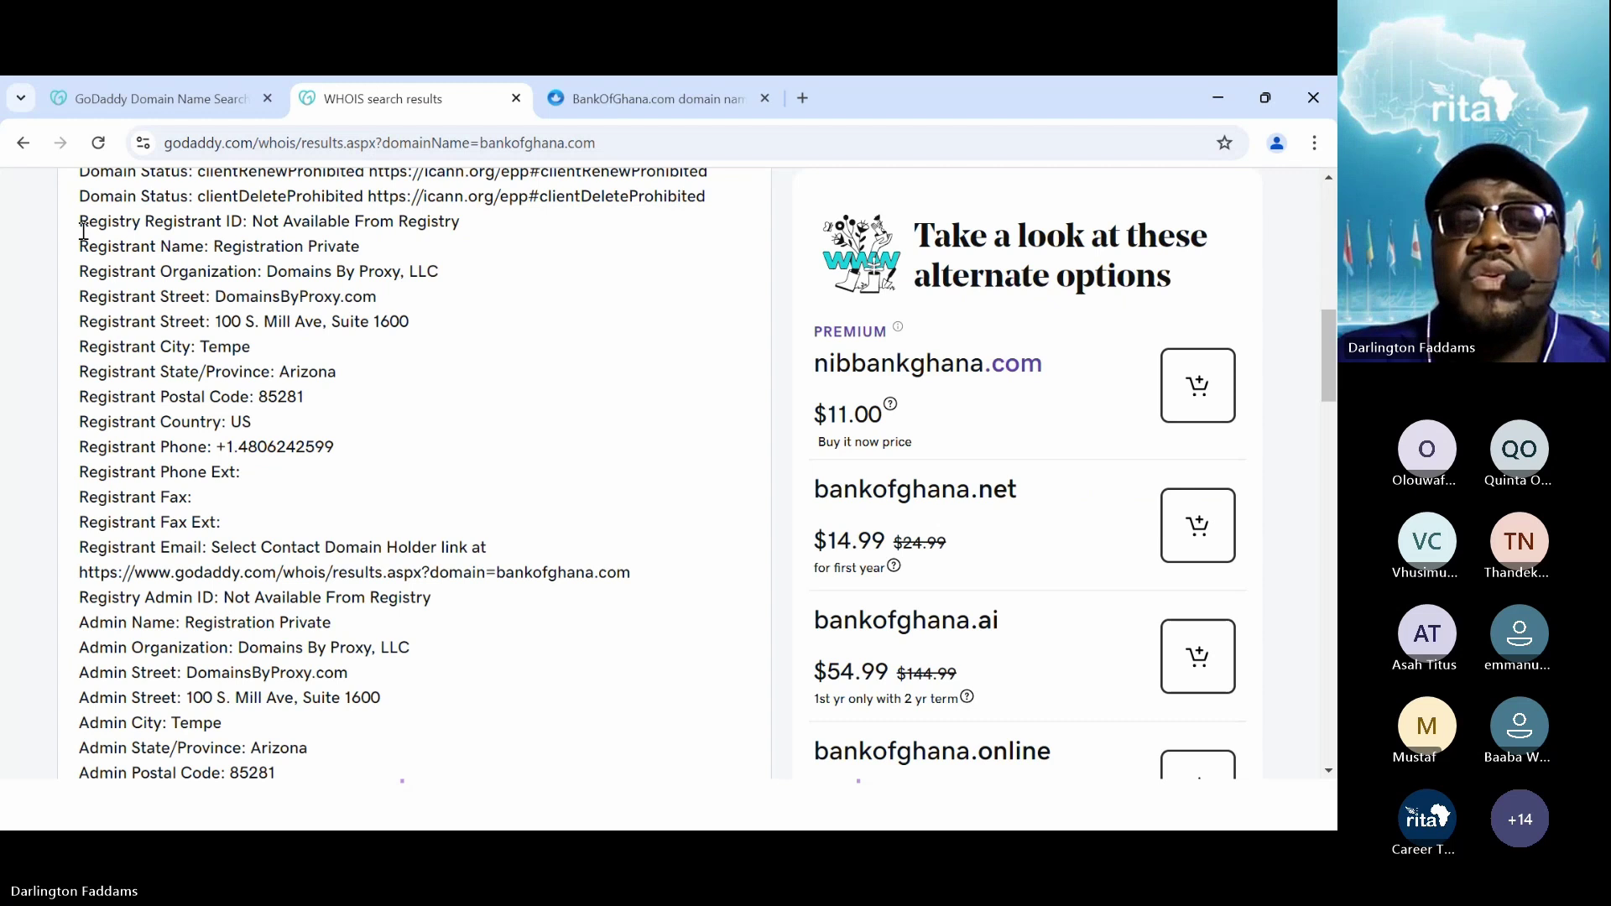
{"action": "scroll", "coordinate": [83, 231], "scroll_direction": "down", "scroll_amount": 3}
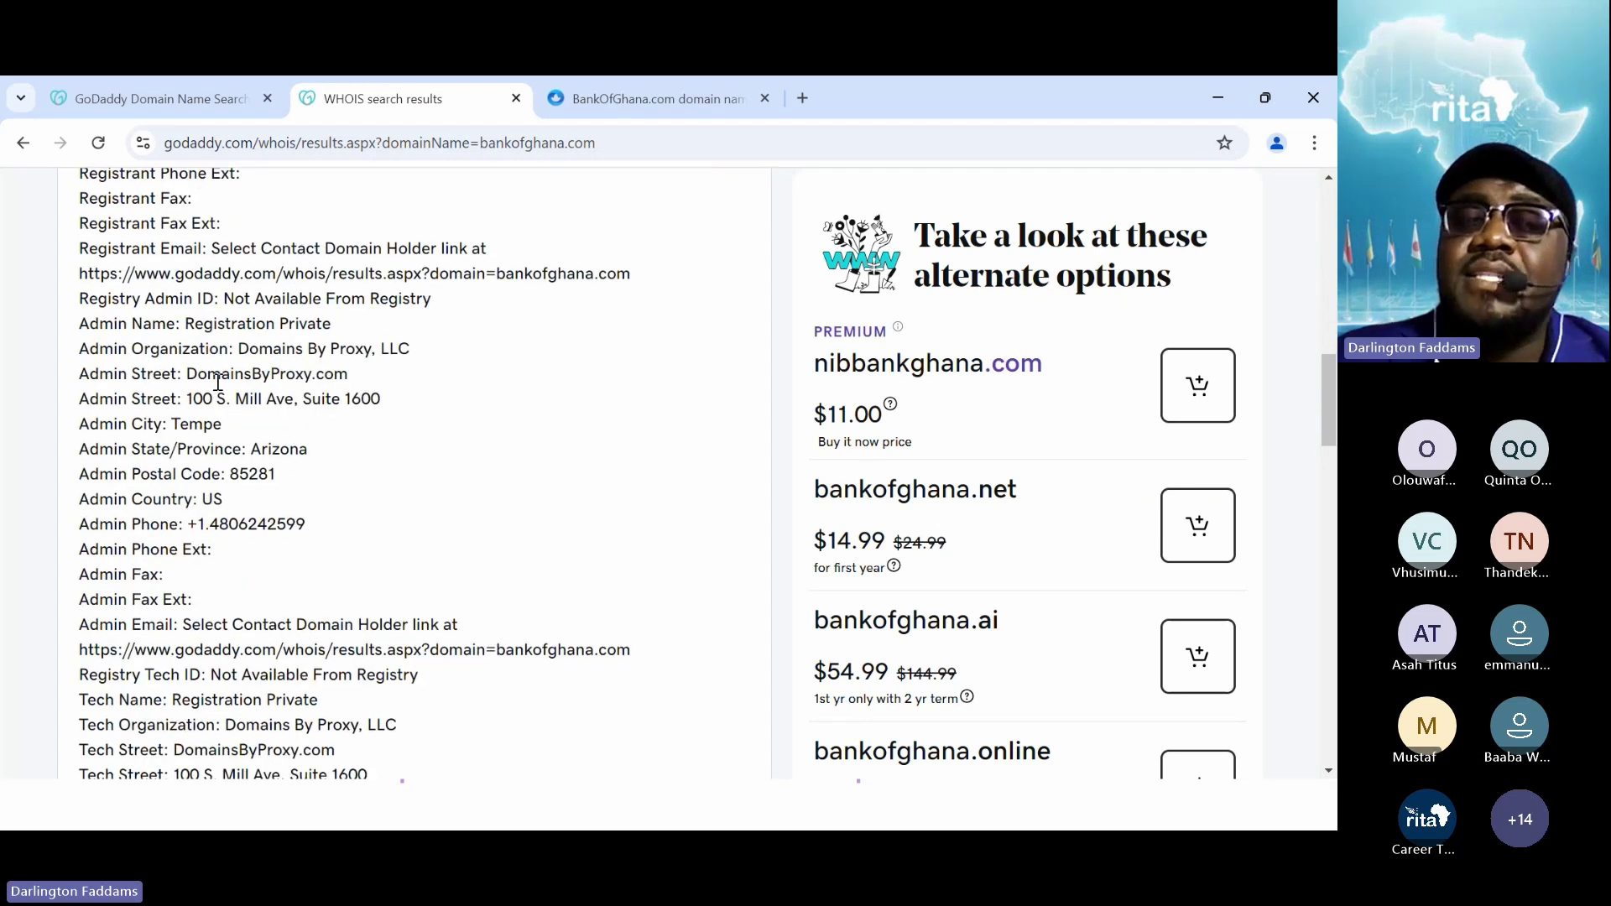
- Return to the gogle.com domain search results and bring the premium gogle.com listing at the start of the results into view
{"action": "left_click", "coordinate": [167, 113]}
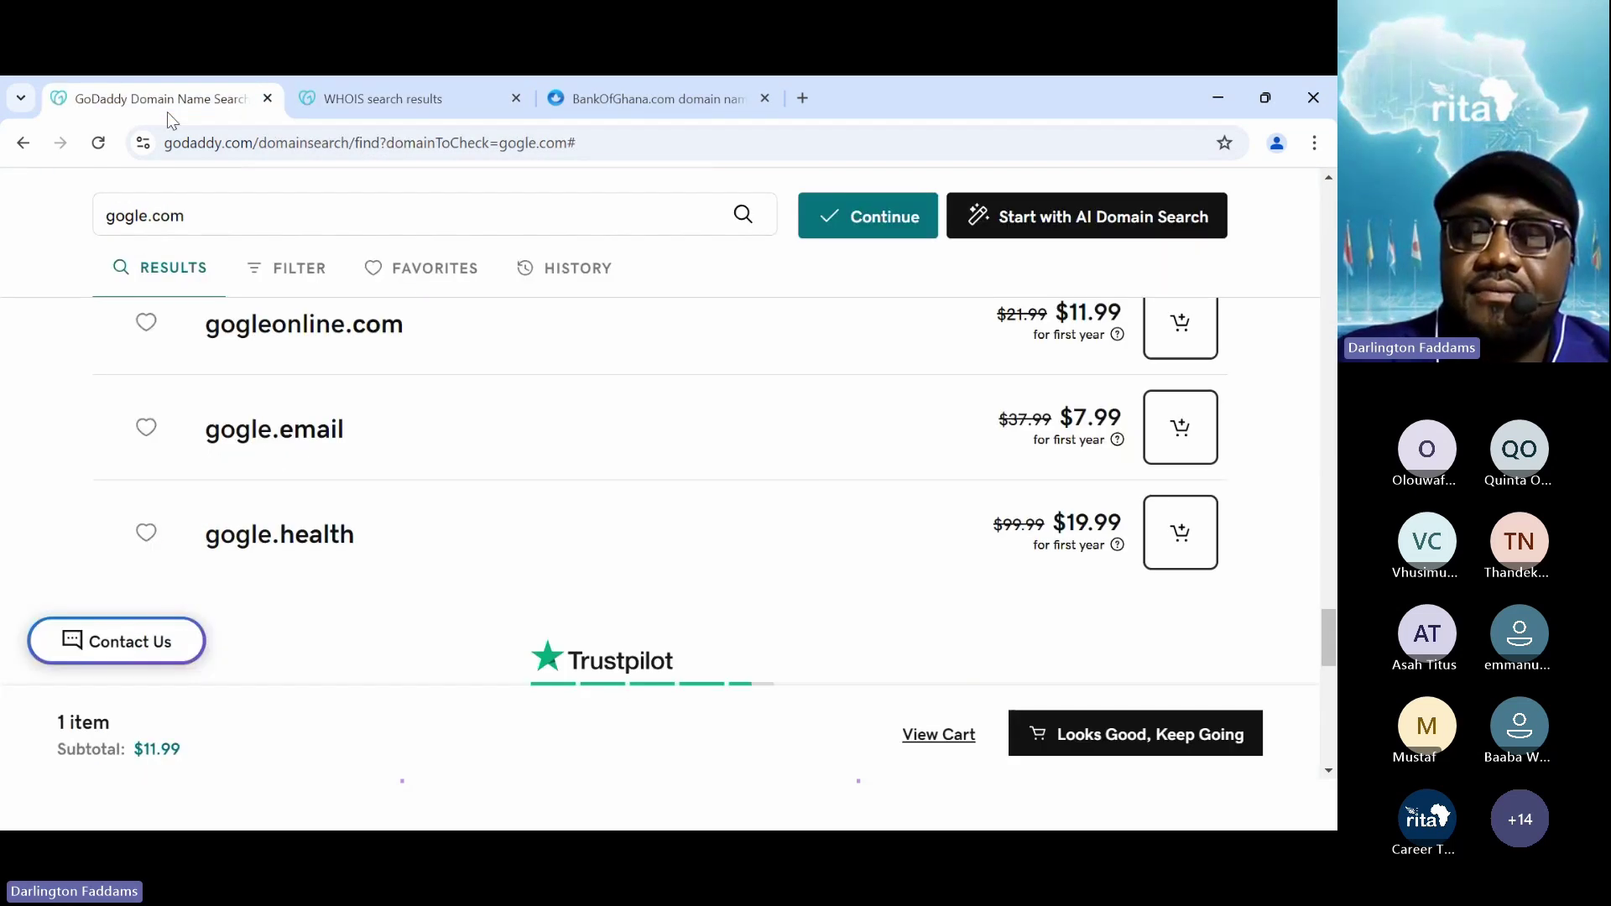
{"action": "left_click", "coordinate": [312, 107]}
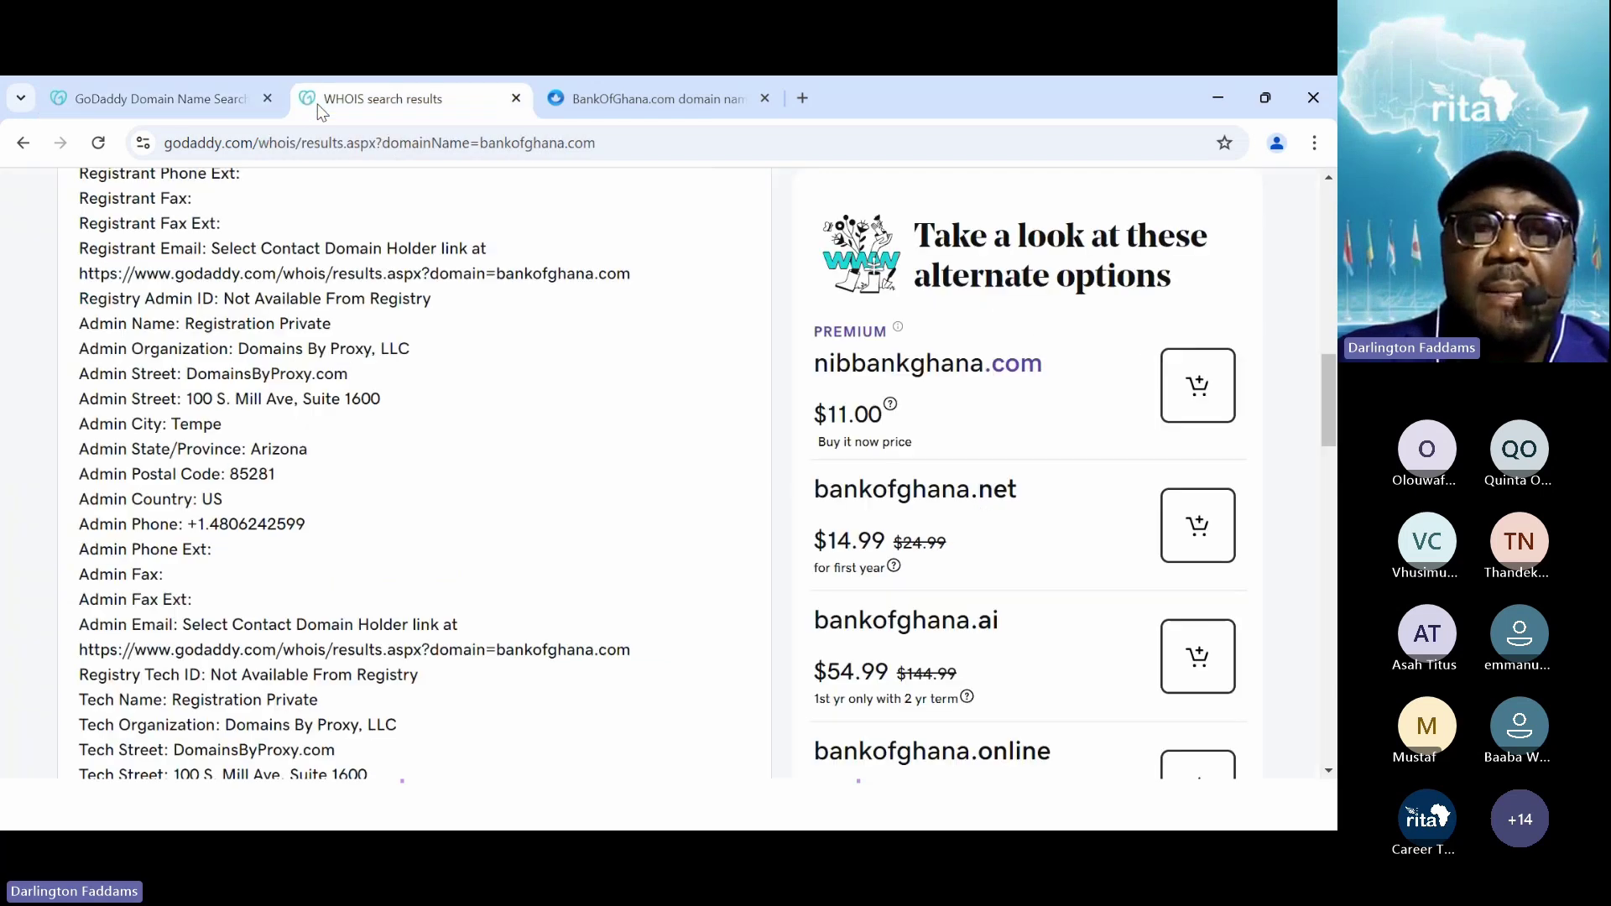
{"action": "left_click", "coordinate": [168, 99]}
{"action": "scroll", "coordinate": [406, 313], "scroll_direction": "up", "scroll_amount": 5}
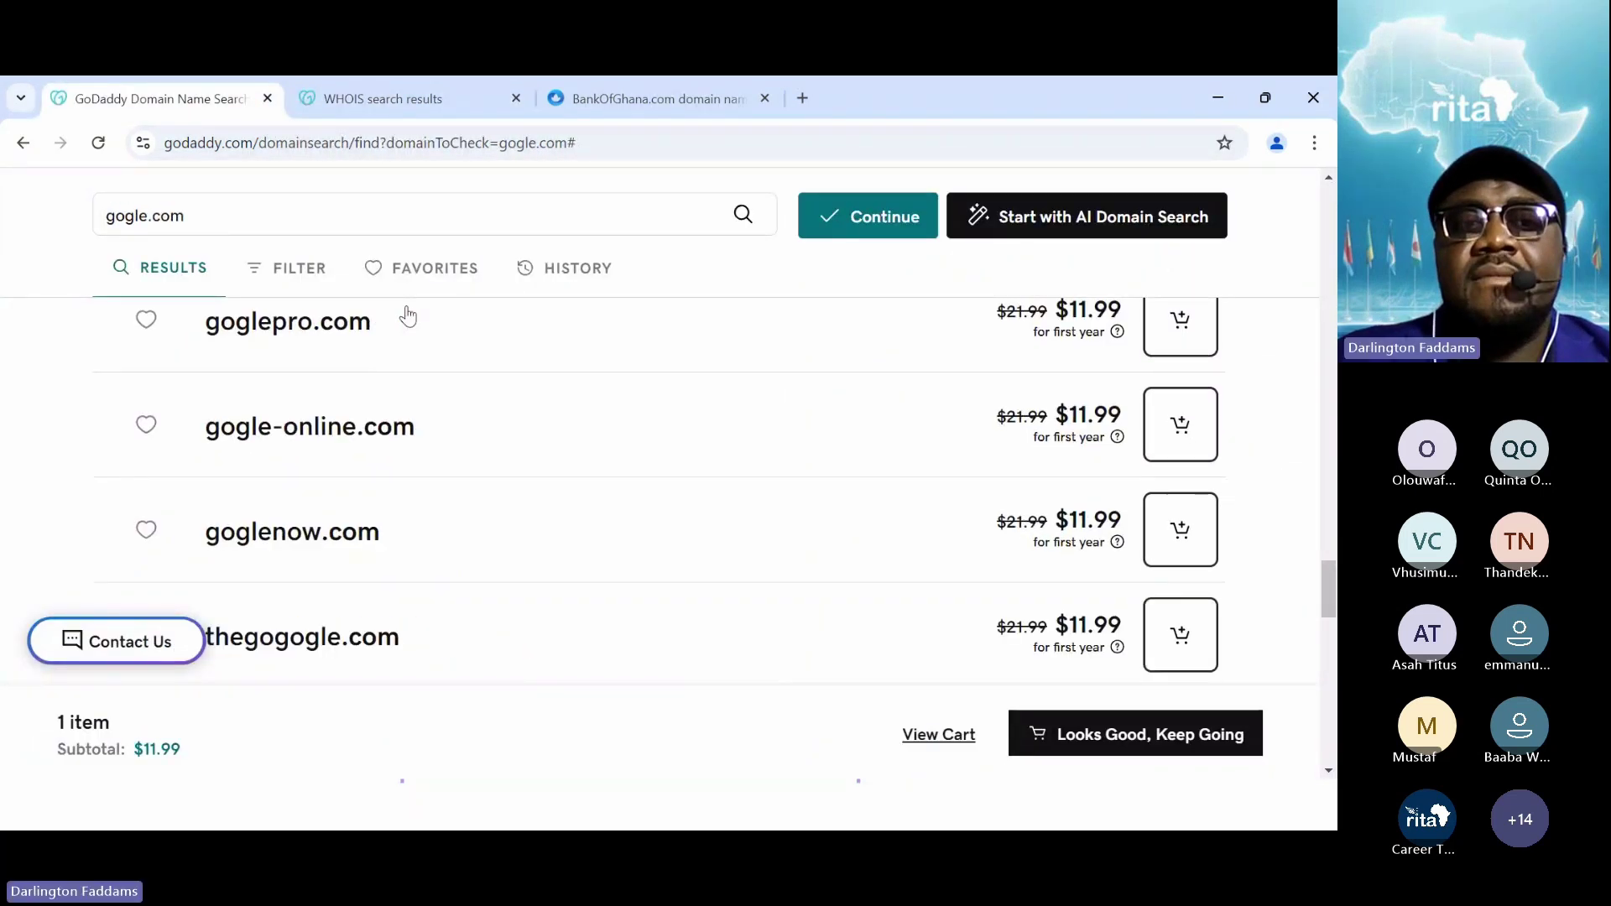
{"action": "scroll", "coordinate": [407, 315], "scroll_direction": "up", "scroll_amount": 10}
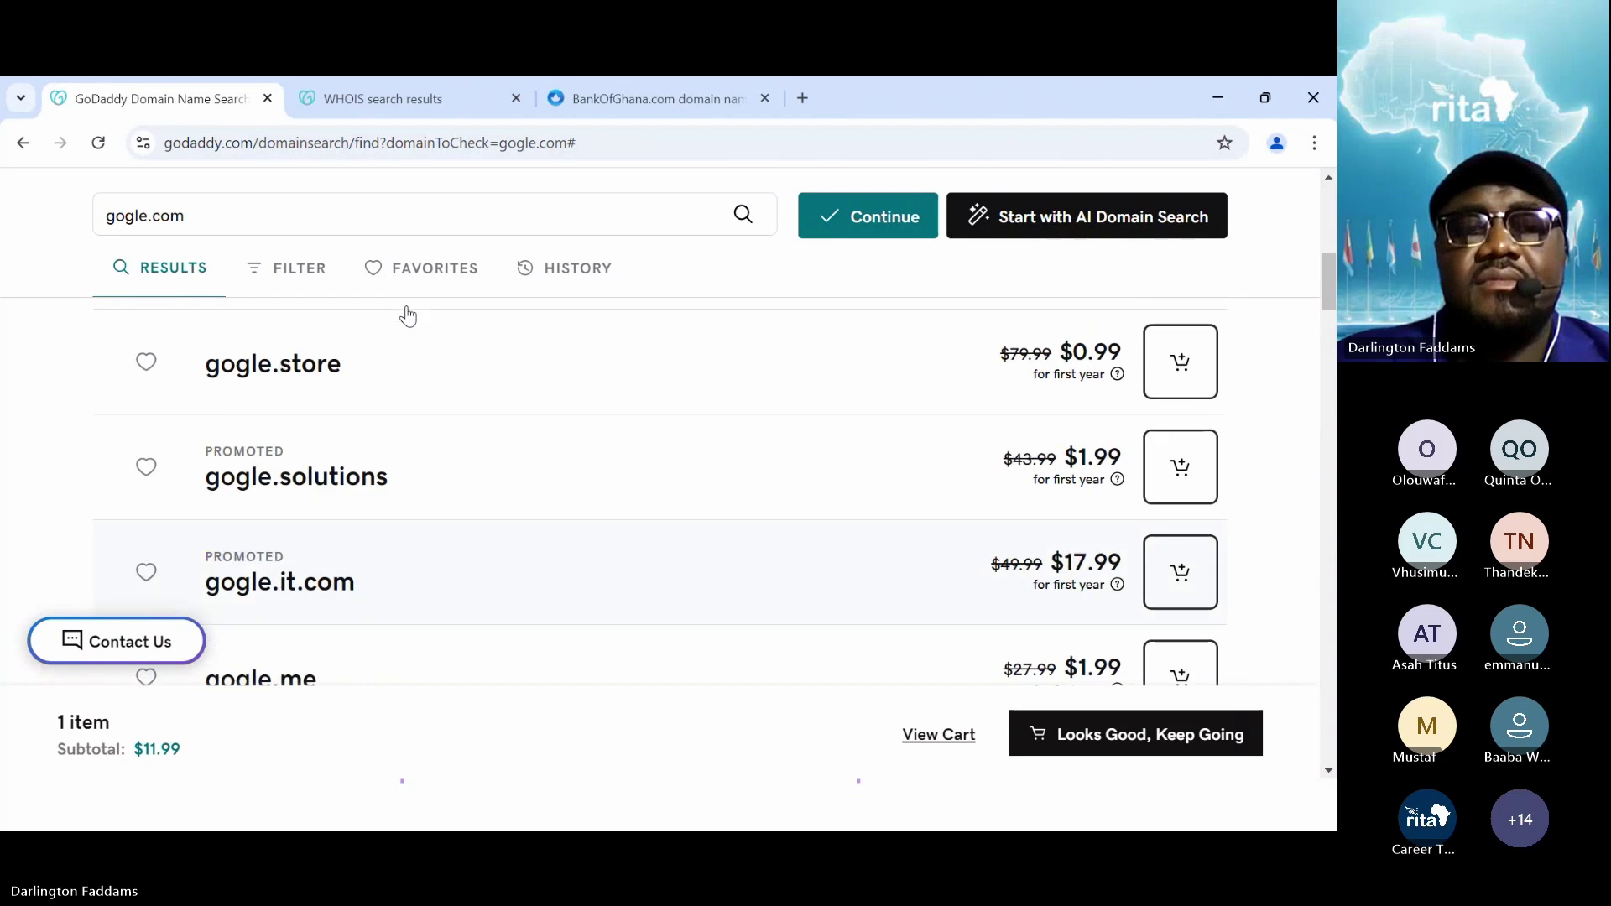
{"action": "scroll", "coordinate": [406, 314], "scroll_direction": "down", "scroll_amount": 1}
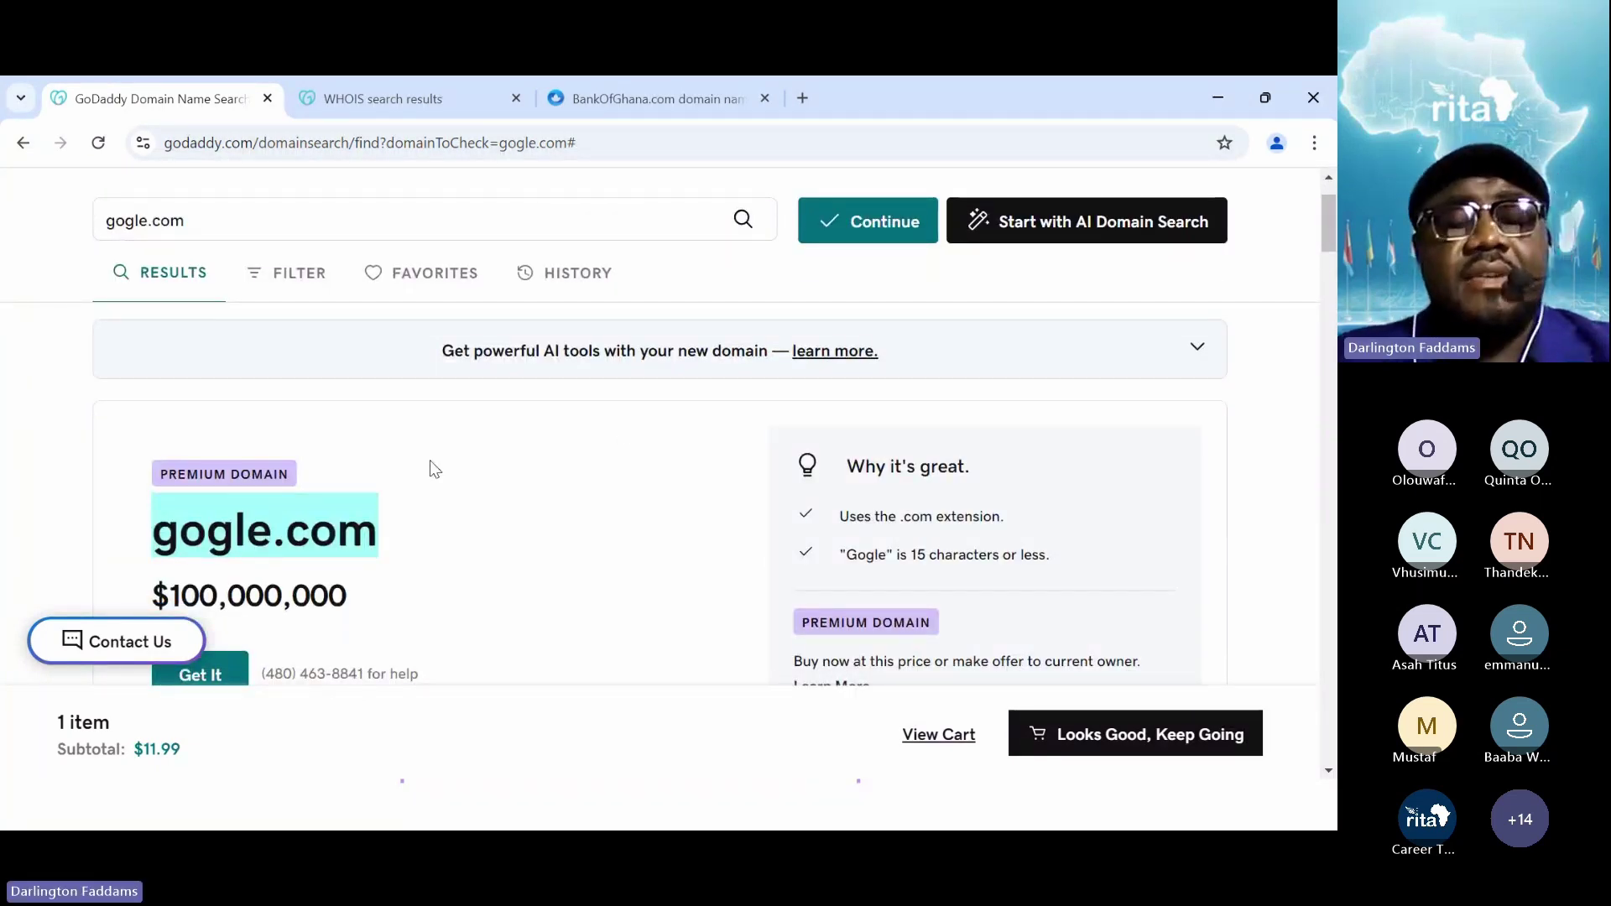
- Switch to the slide presentation and advance from the Module 1 outline to the Domain.com slide
{"action": "key", "text": "alt+Tab"}
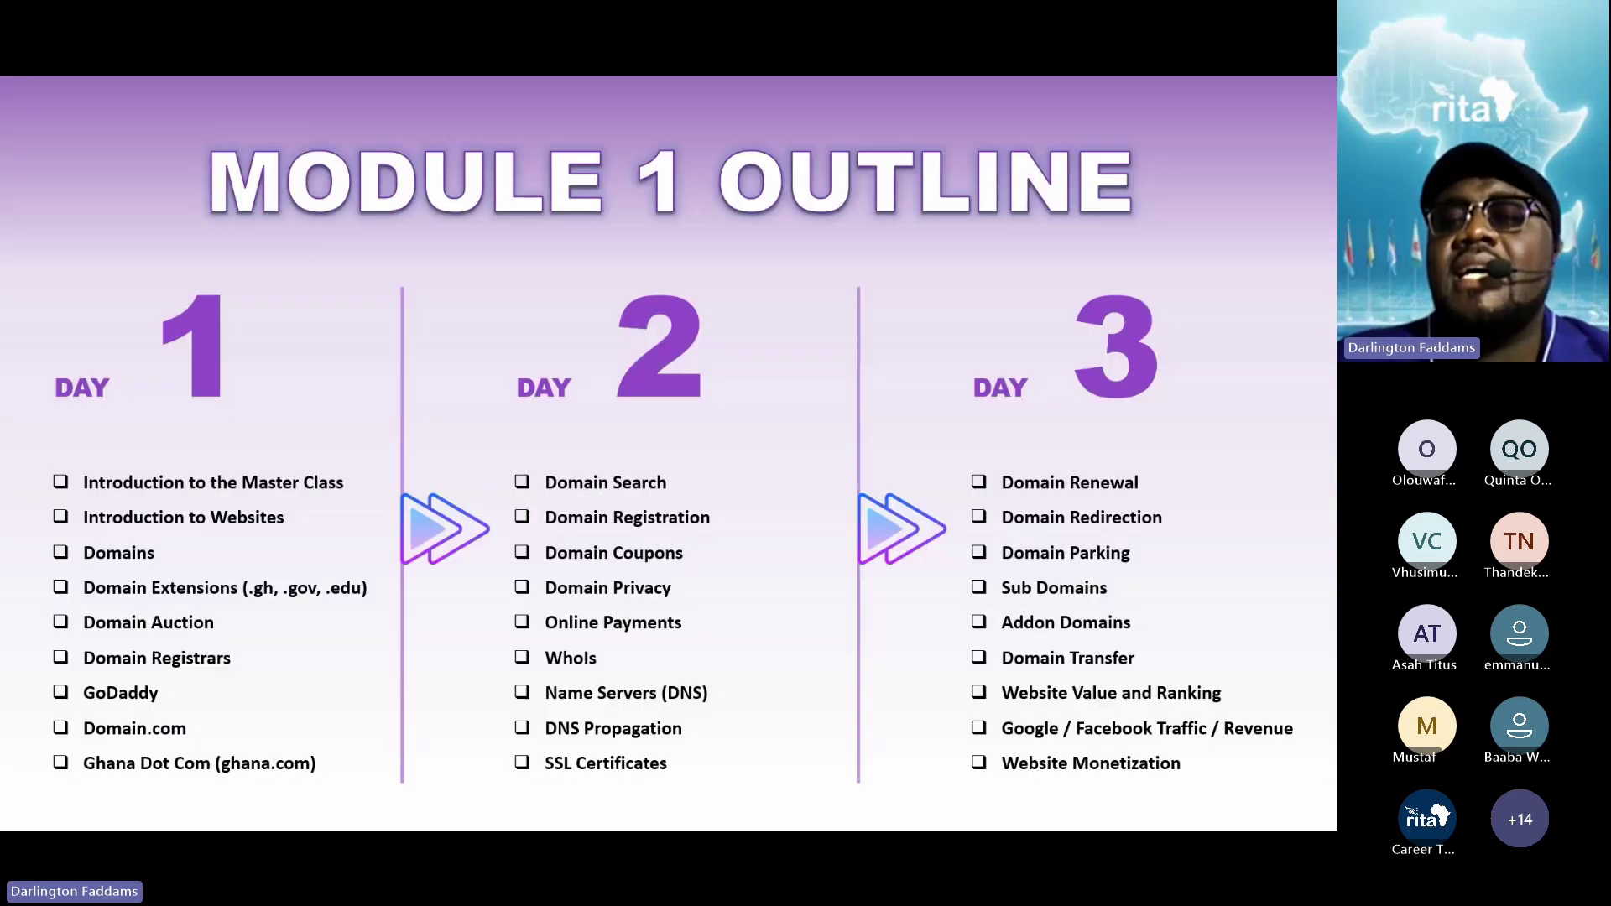
{"action": "key", "text": "Right"}
{"action": "key", "text": "Right"}
{"action": "key", "text": "Right"}
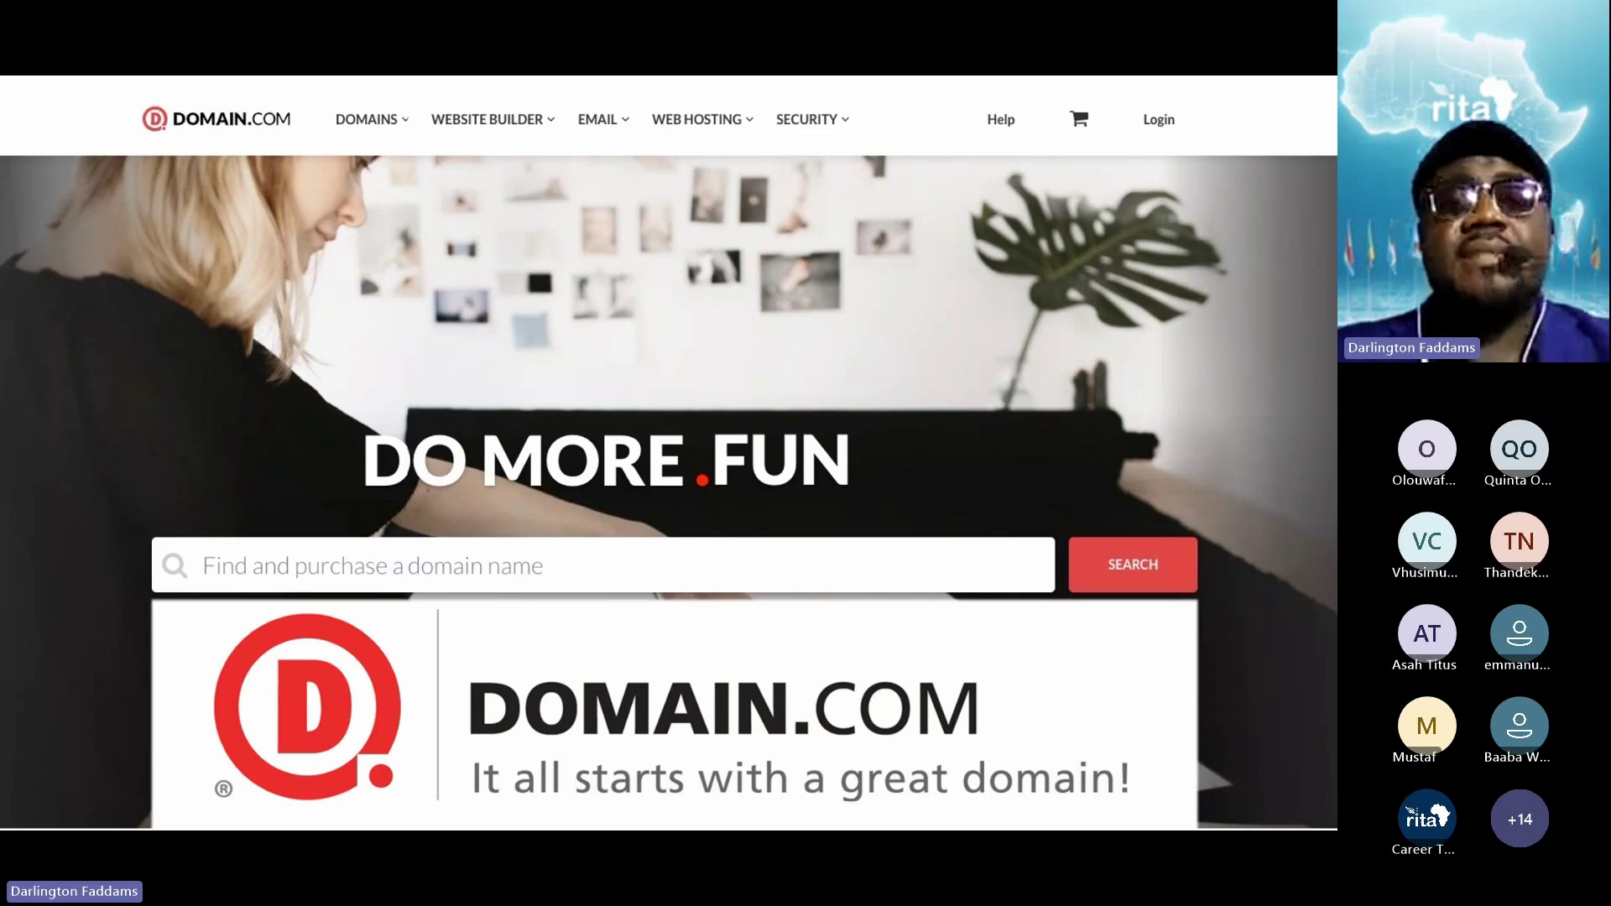
- Switch back to the browser, look past the WHOIS and BankOfGhana.com pages, and open domain.com in a new tab
{"action": "key", "text": "alt+Tab"}
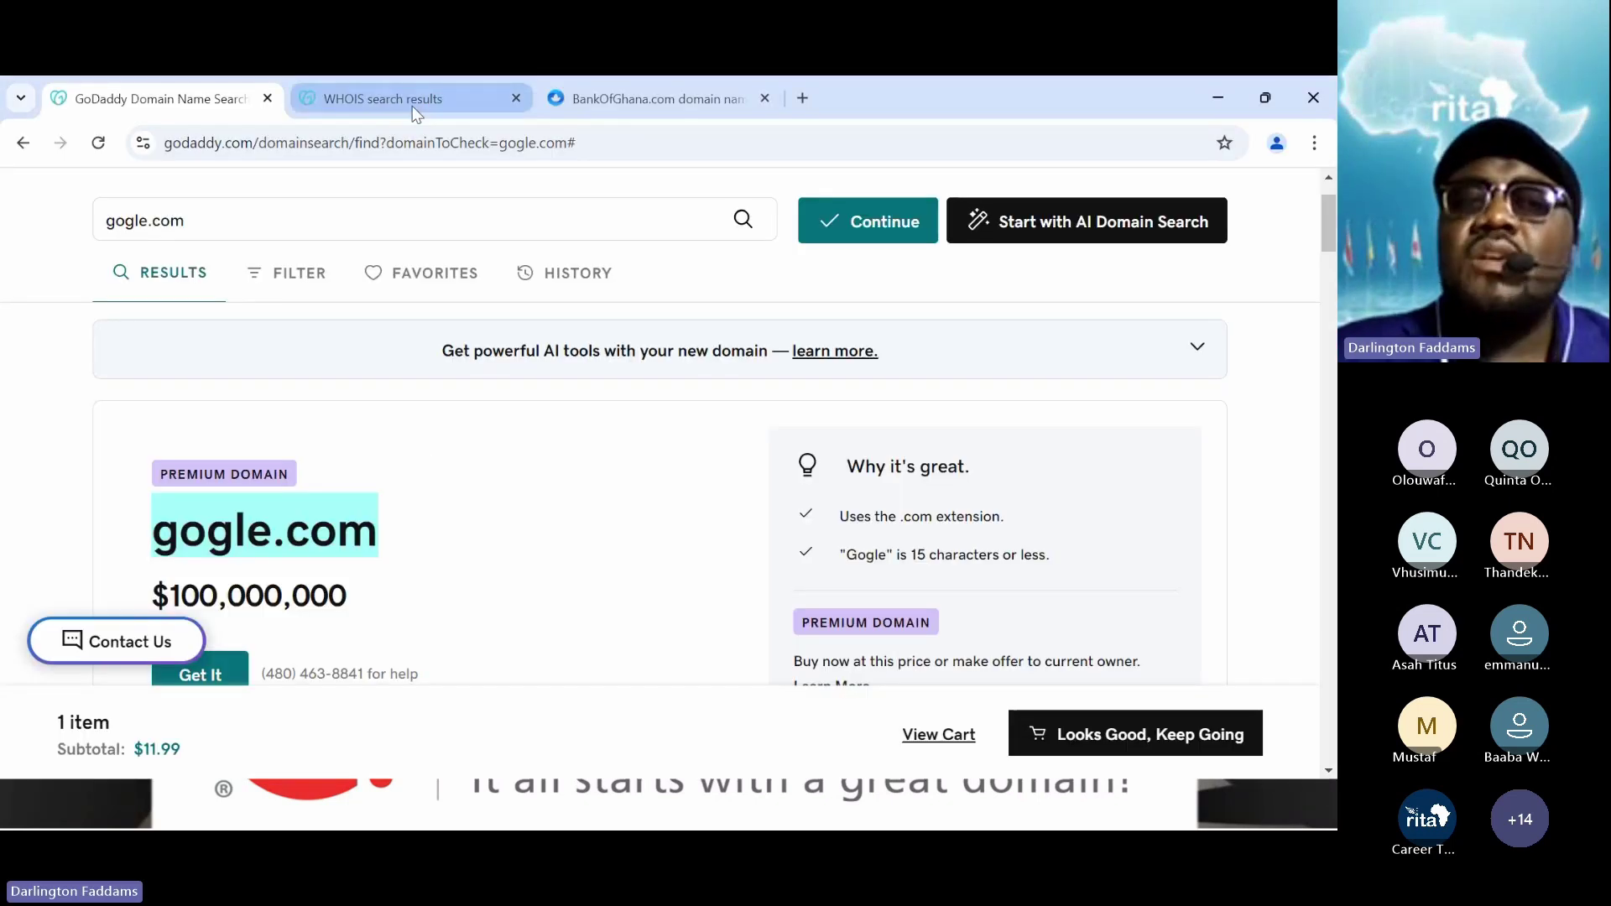
{"action": "left_click", "coordinate": [415, 100]}
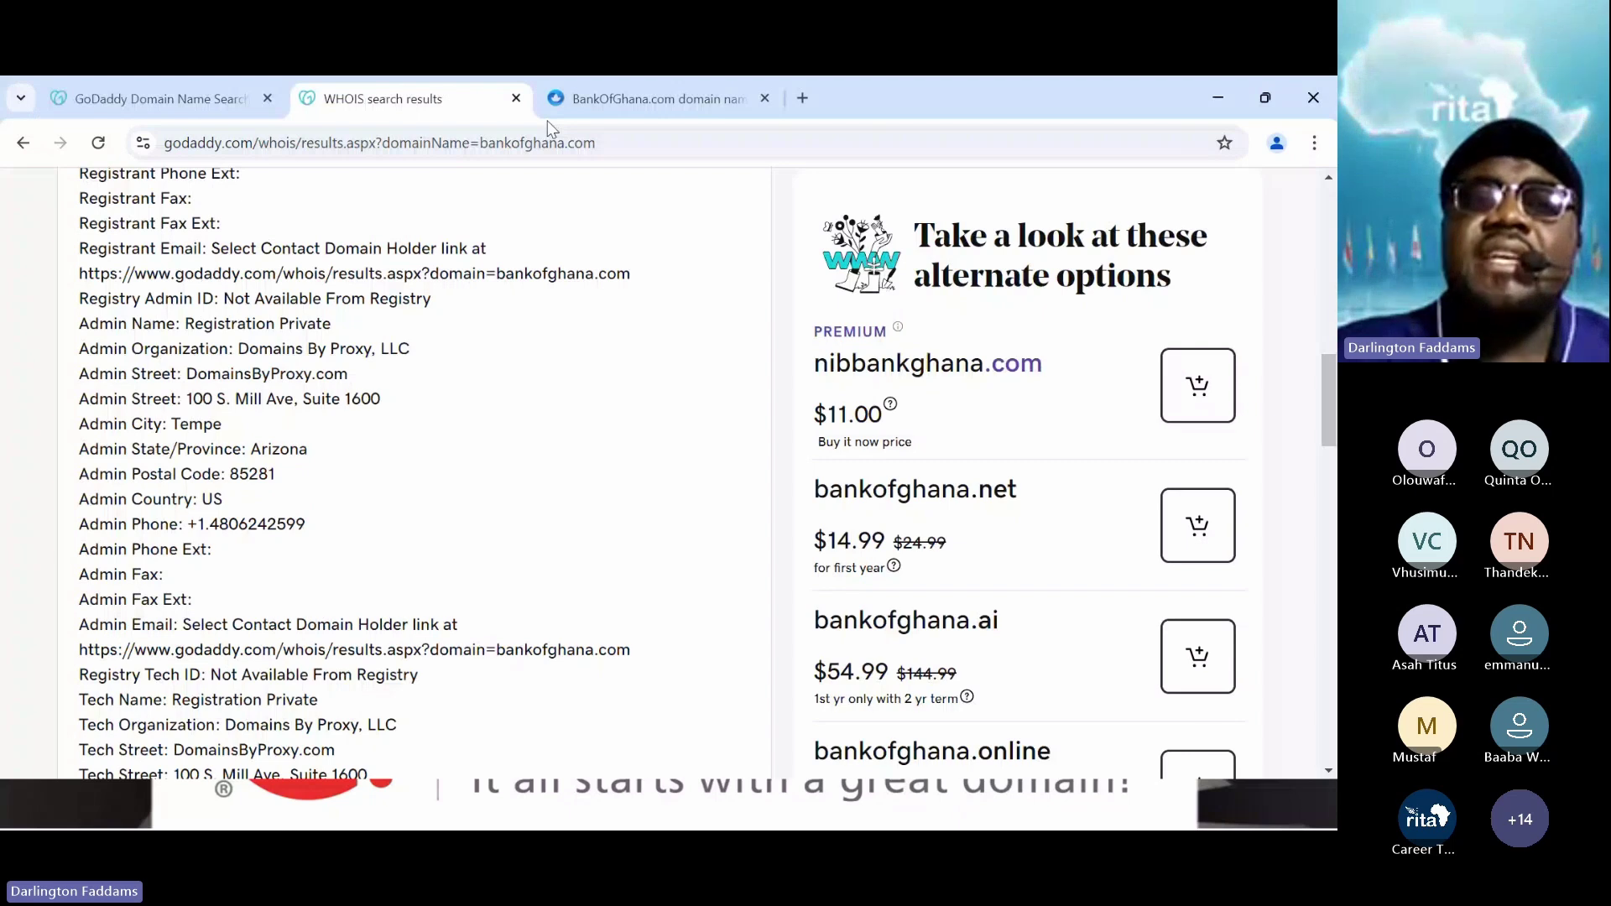
{"action": "left_click", "coordinate": [647, 104]}
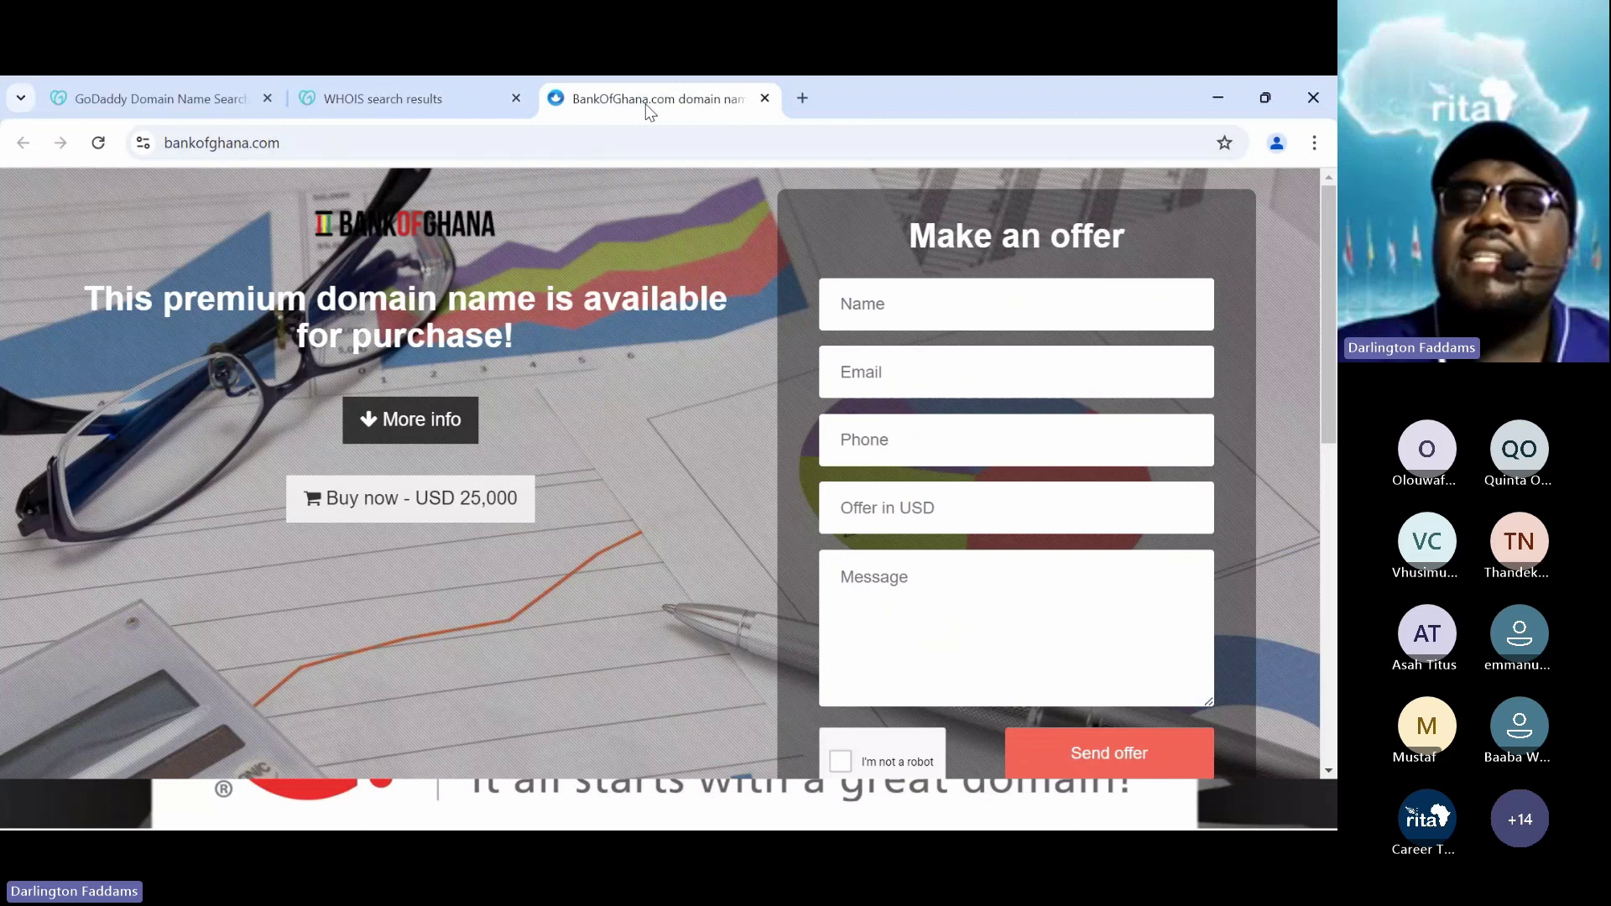
{"action": "left_click", "coordinate": [802, 99]}
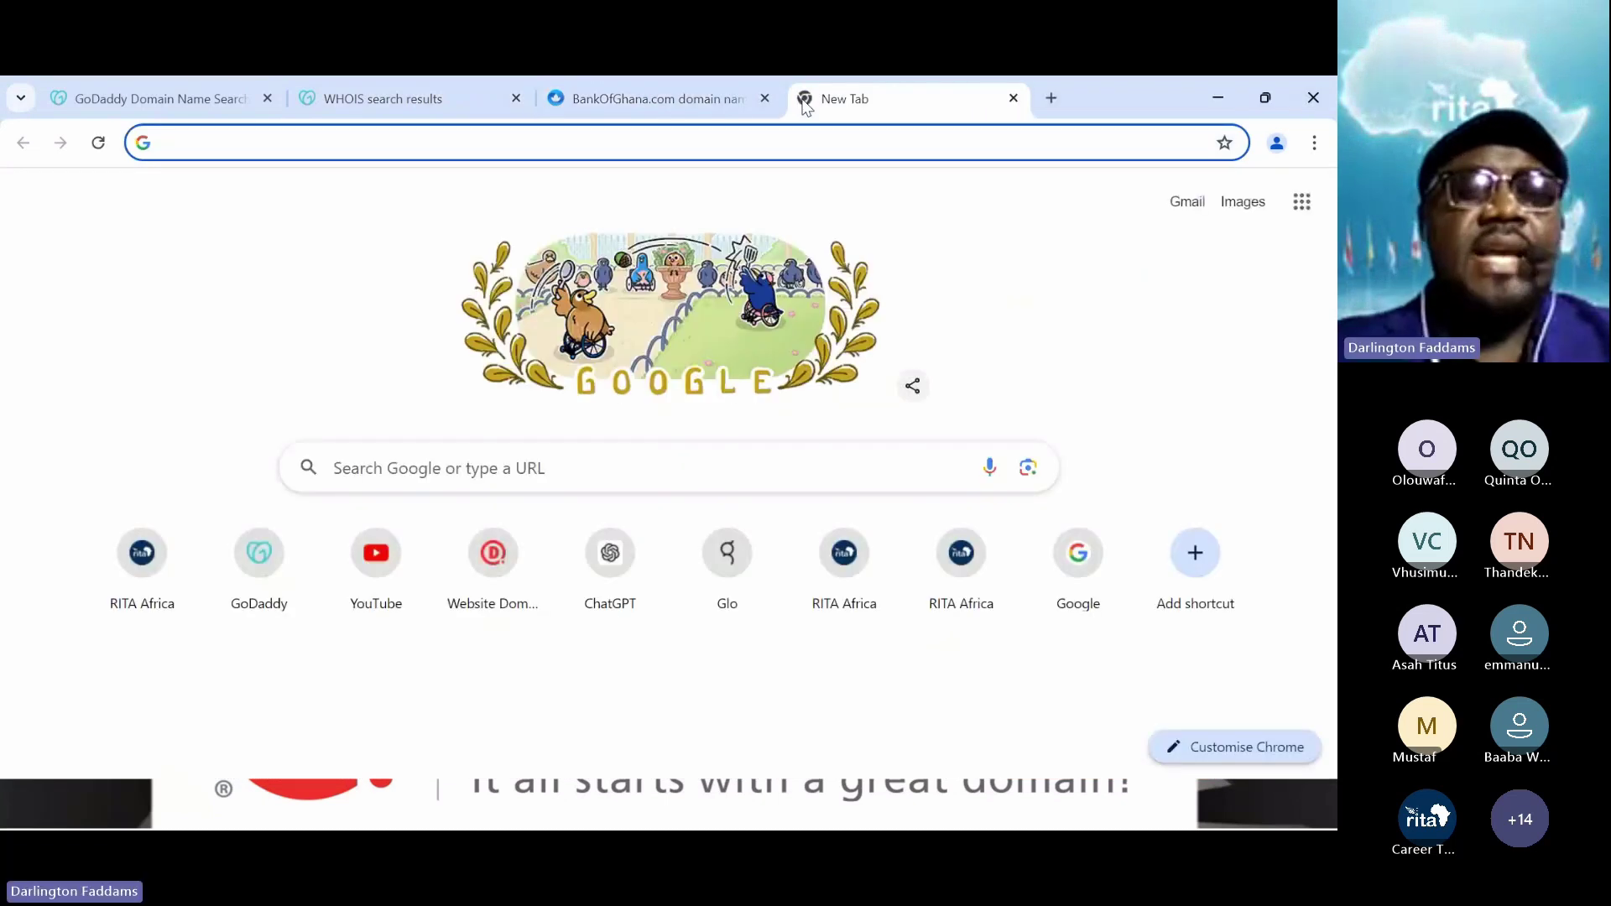
{"action": "type", "text": "domain.com"}
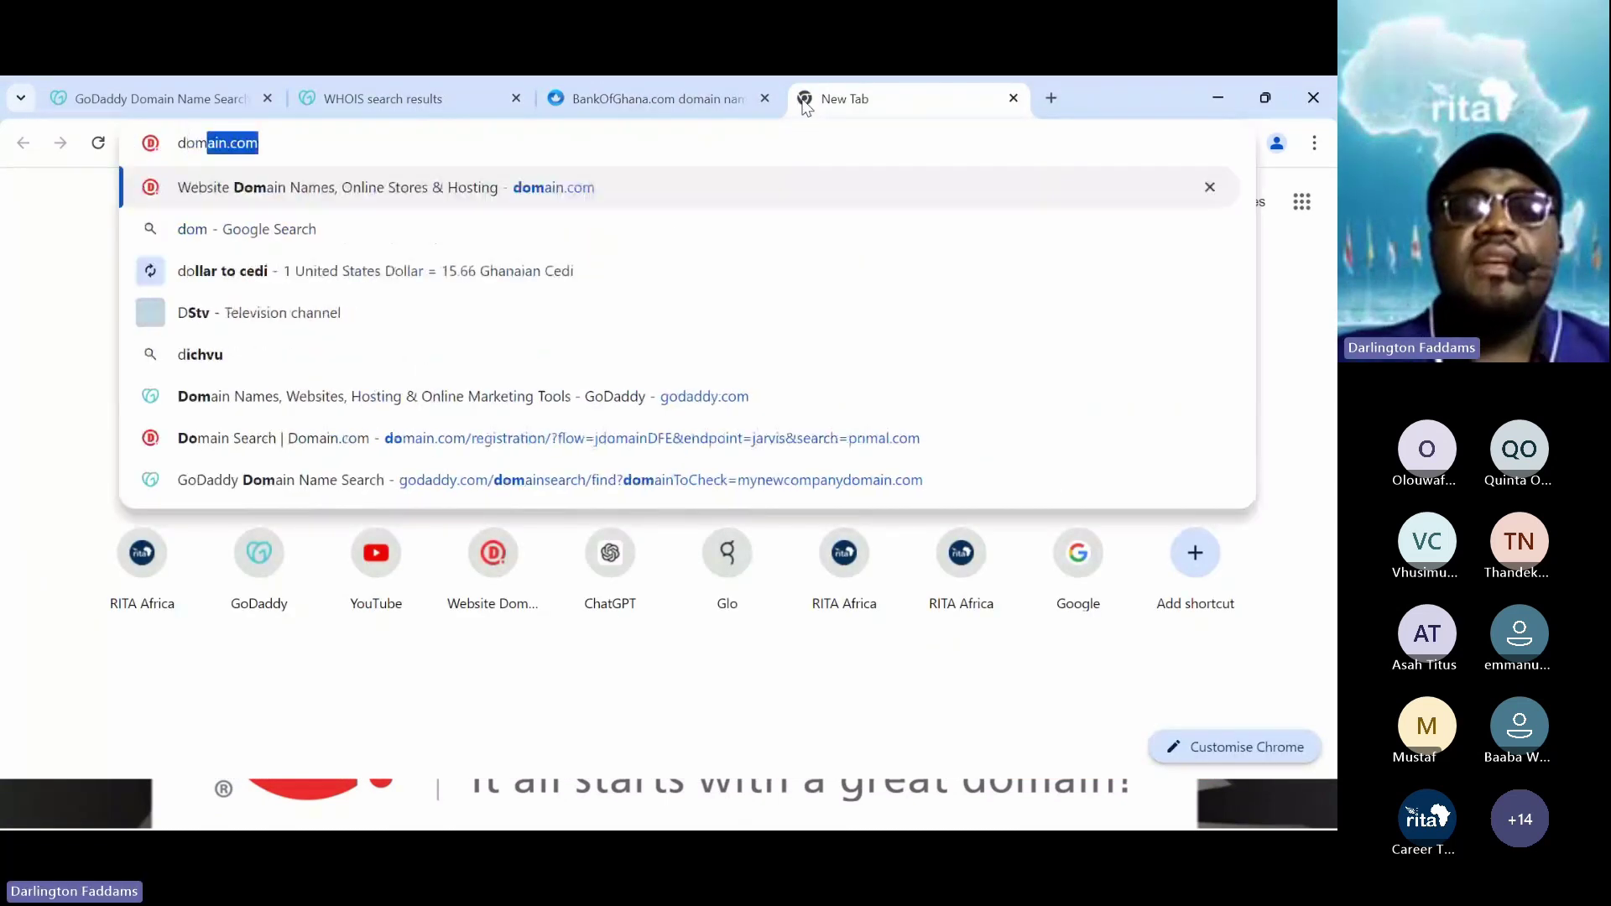
{"action": "key", "text": "Return"}
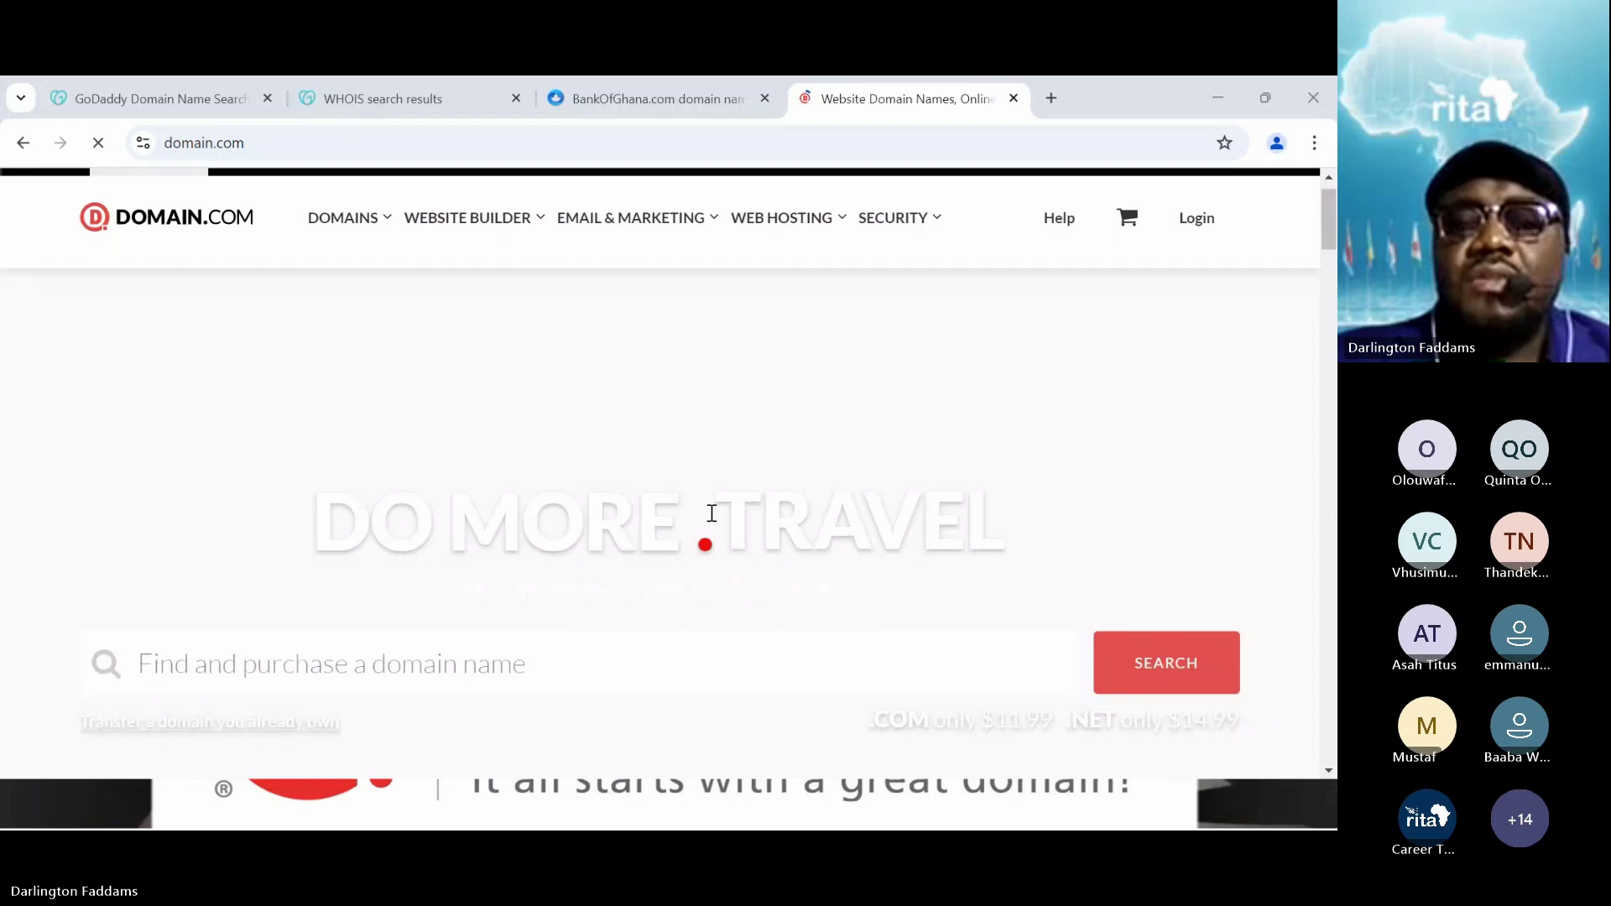
- Look over the domain.com home page and bring the .COM and .NET prices beneath the domain search box into view
{"action": "scroll", "coordinate": [712, 513], "scroll_direction": "down", "scroll_amount": 1}
{"action": "scroll", "coordinate": [711, 513], "scroll_direction": "down", "scroll_amount": 2}
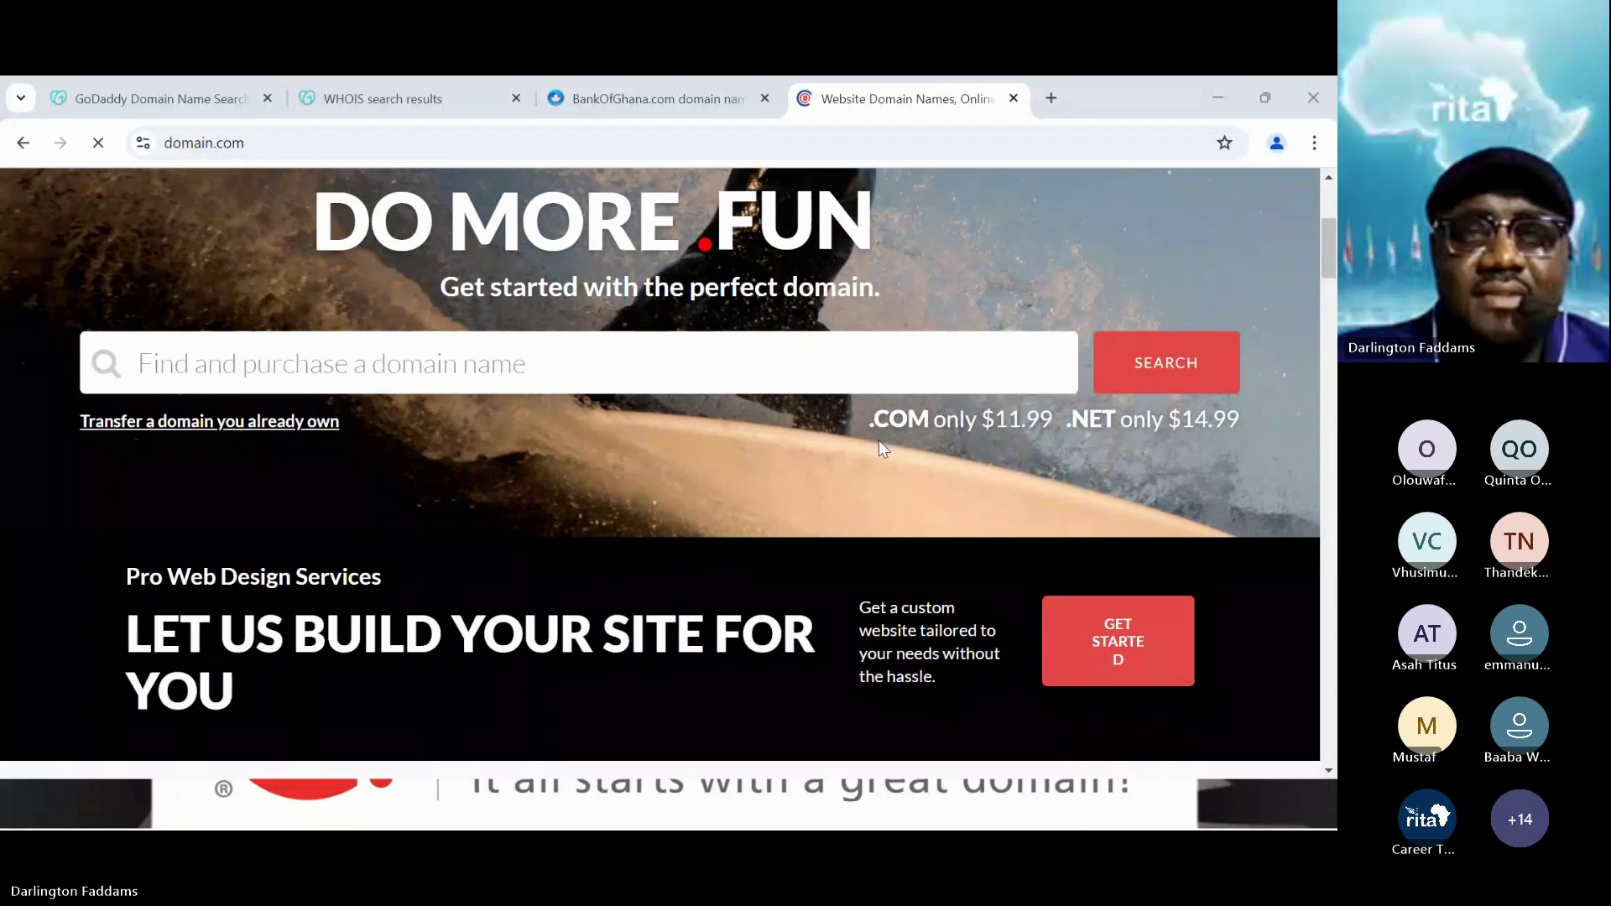
{"action": "scroll", "coordinate": [878, 440], "scroll_direction": "up", "scroll_amount": 3}
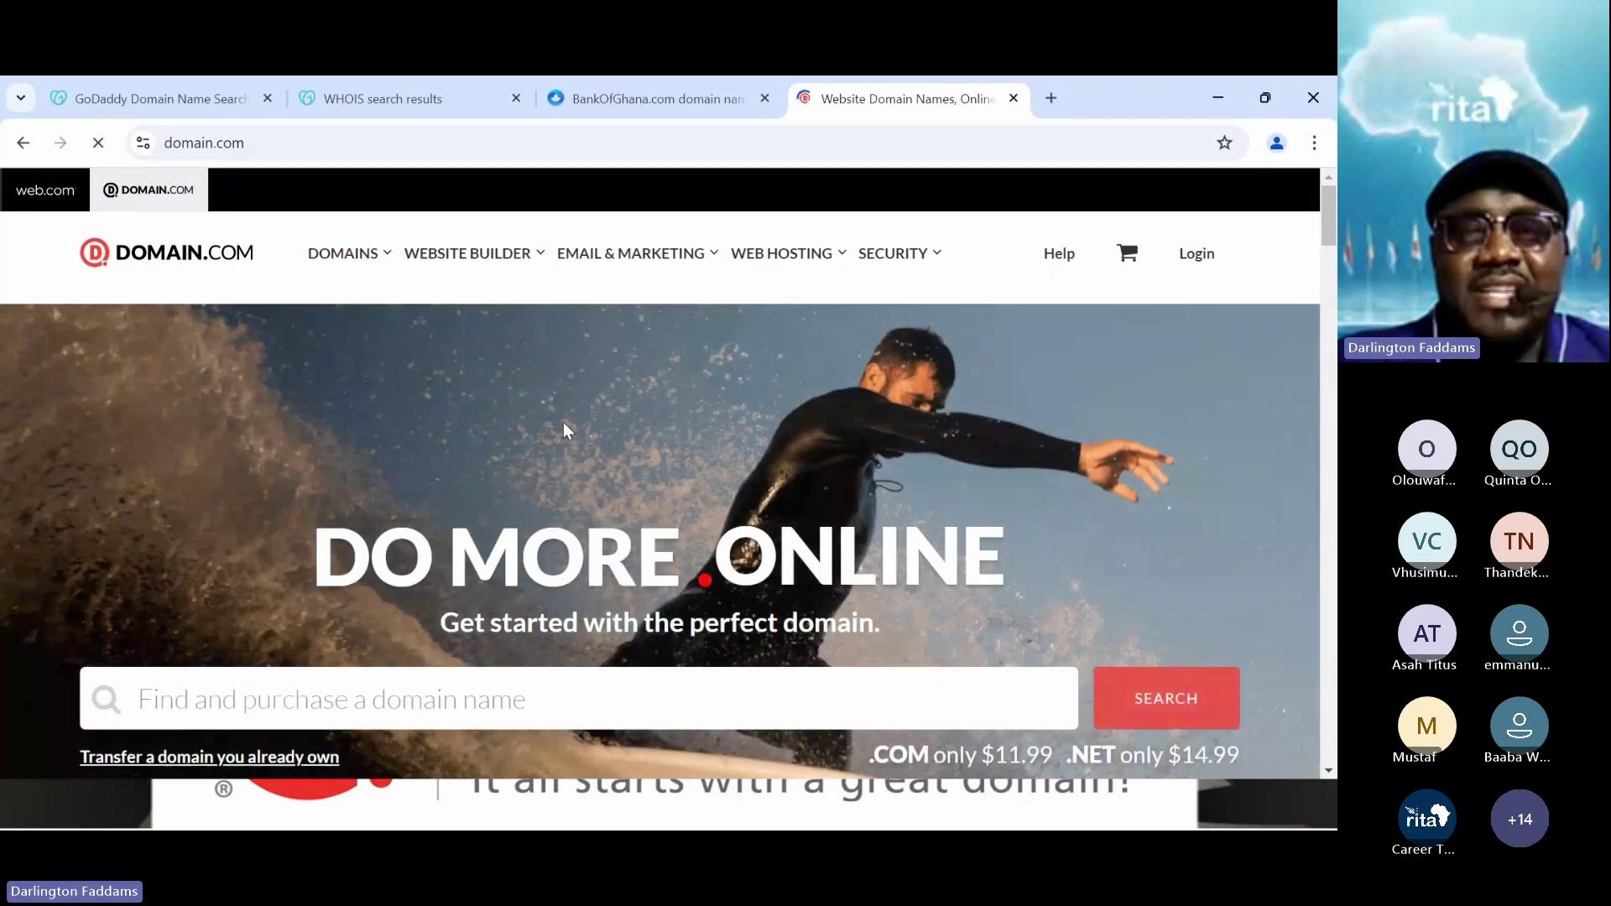
{"action": "scroll", "coordinate": [564, 430], "scroll_direction": "down", "scroll_amount": 3}
{"action": "scroll", "coordinate": [563, 430], "scroll_direction": "down", "scroll_amount": 2}
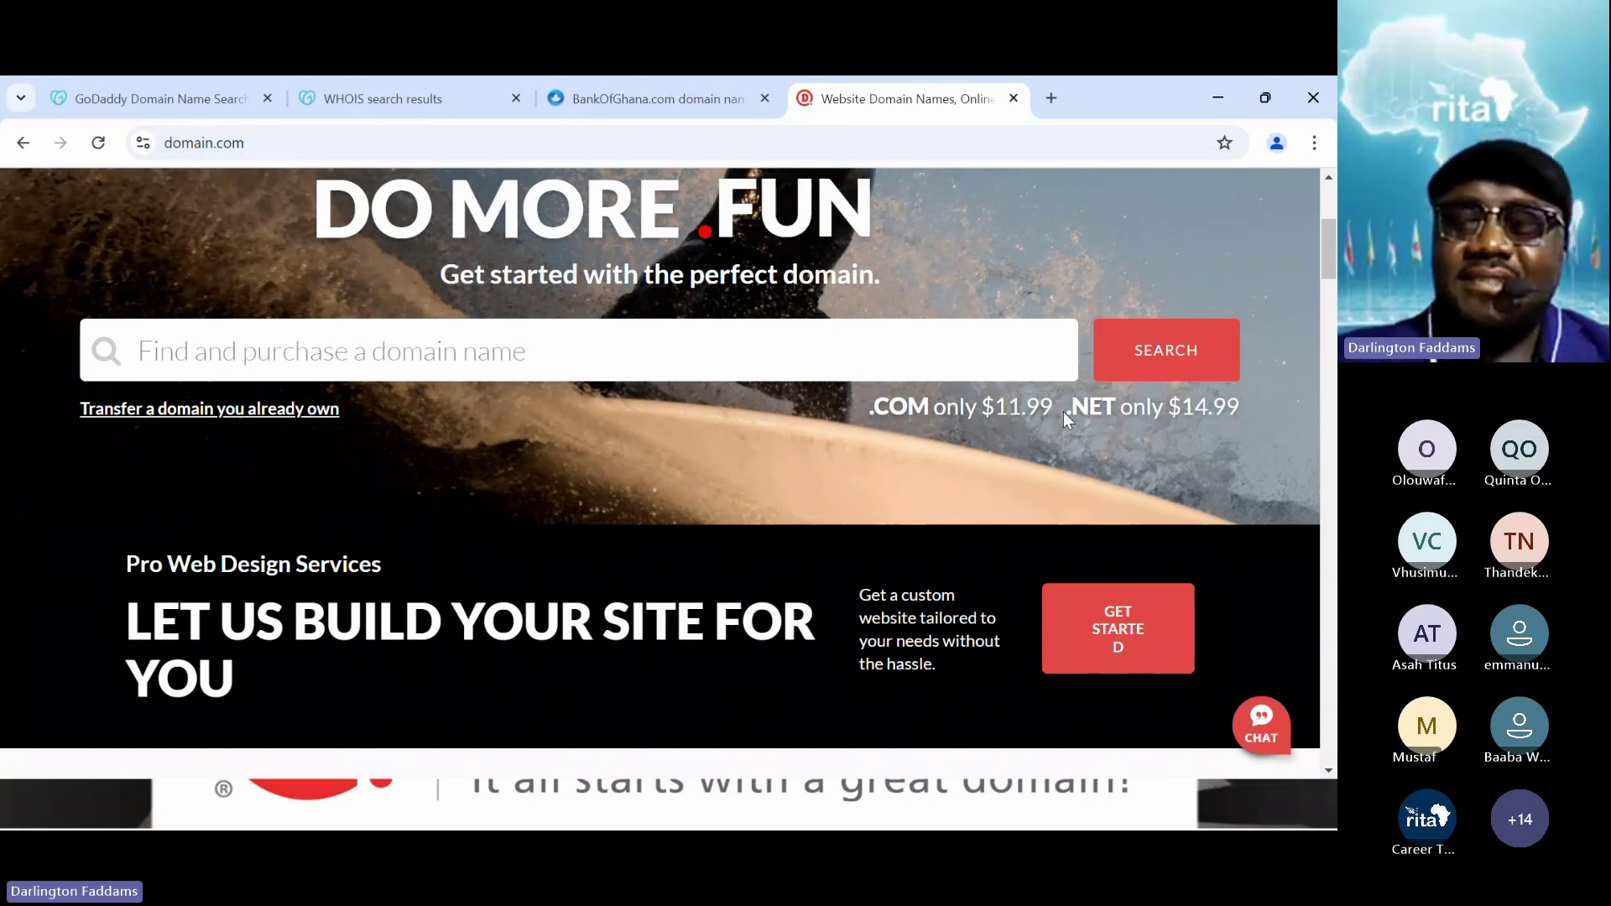
- Magnify the pricing line beneath the domain.com search box and highlight the .COM price
{"action": "key", "text": "super+equal"}
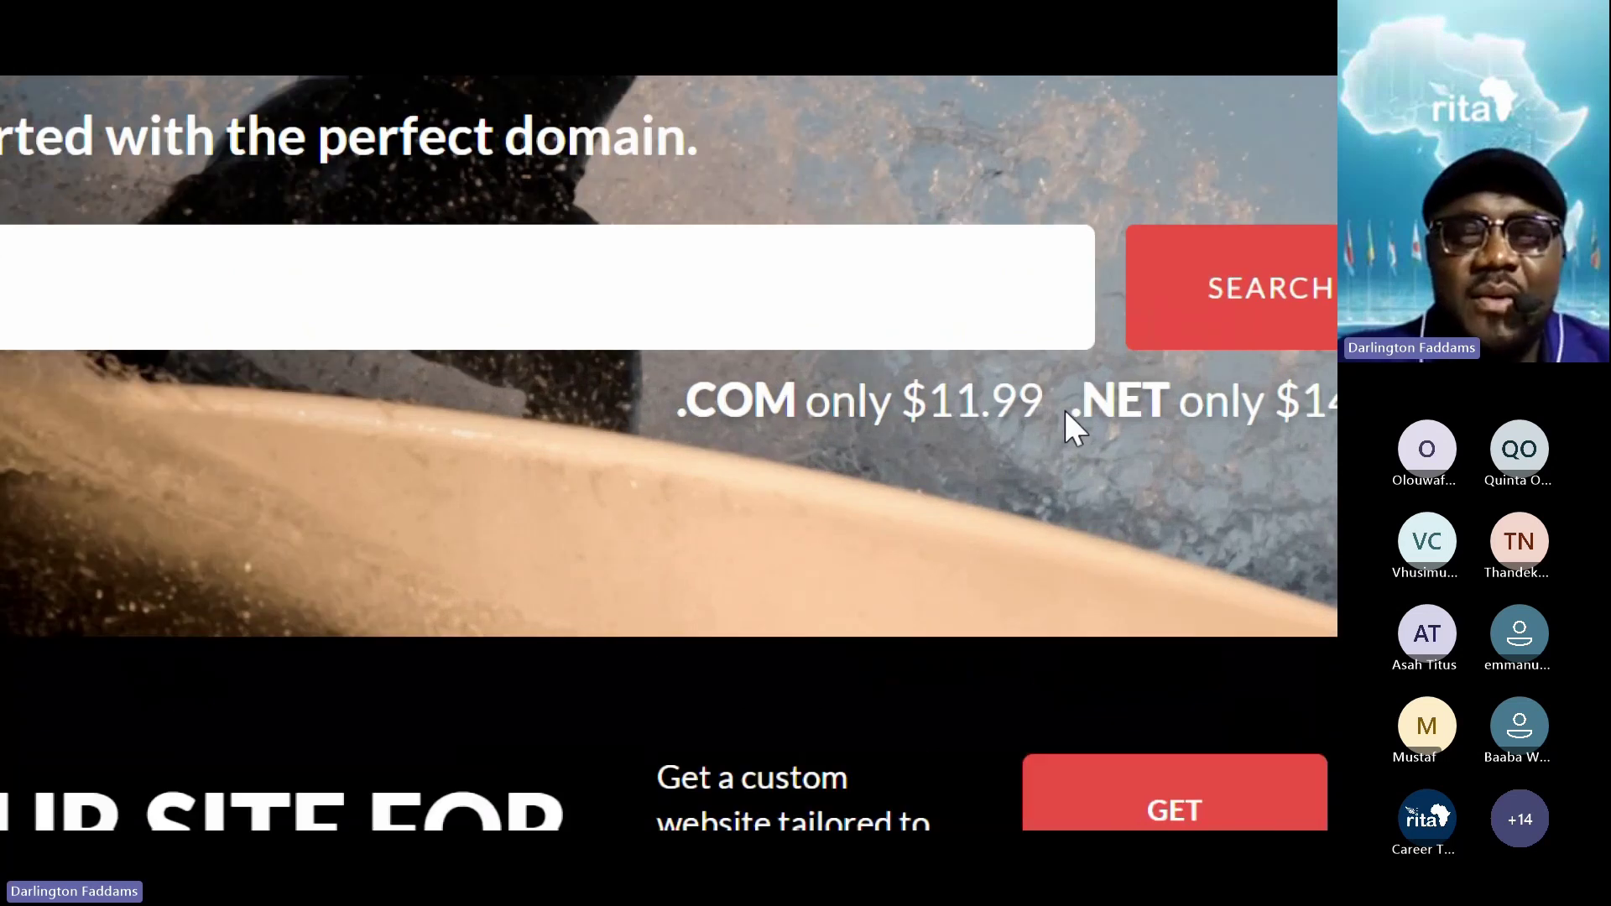
{"action": "key", "text": "super+minus"}
{"action": "key", "text": "super+minus"}
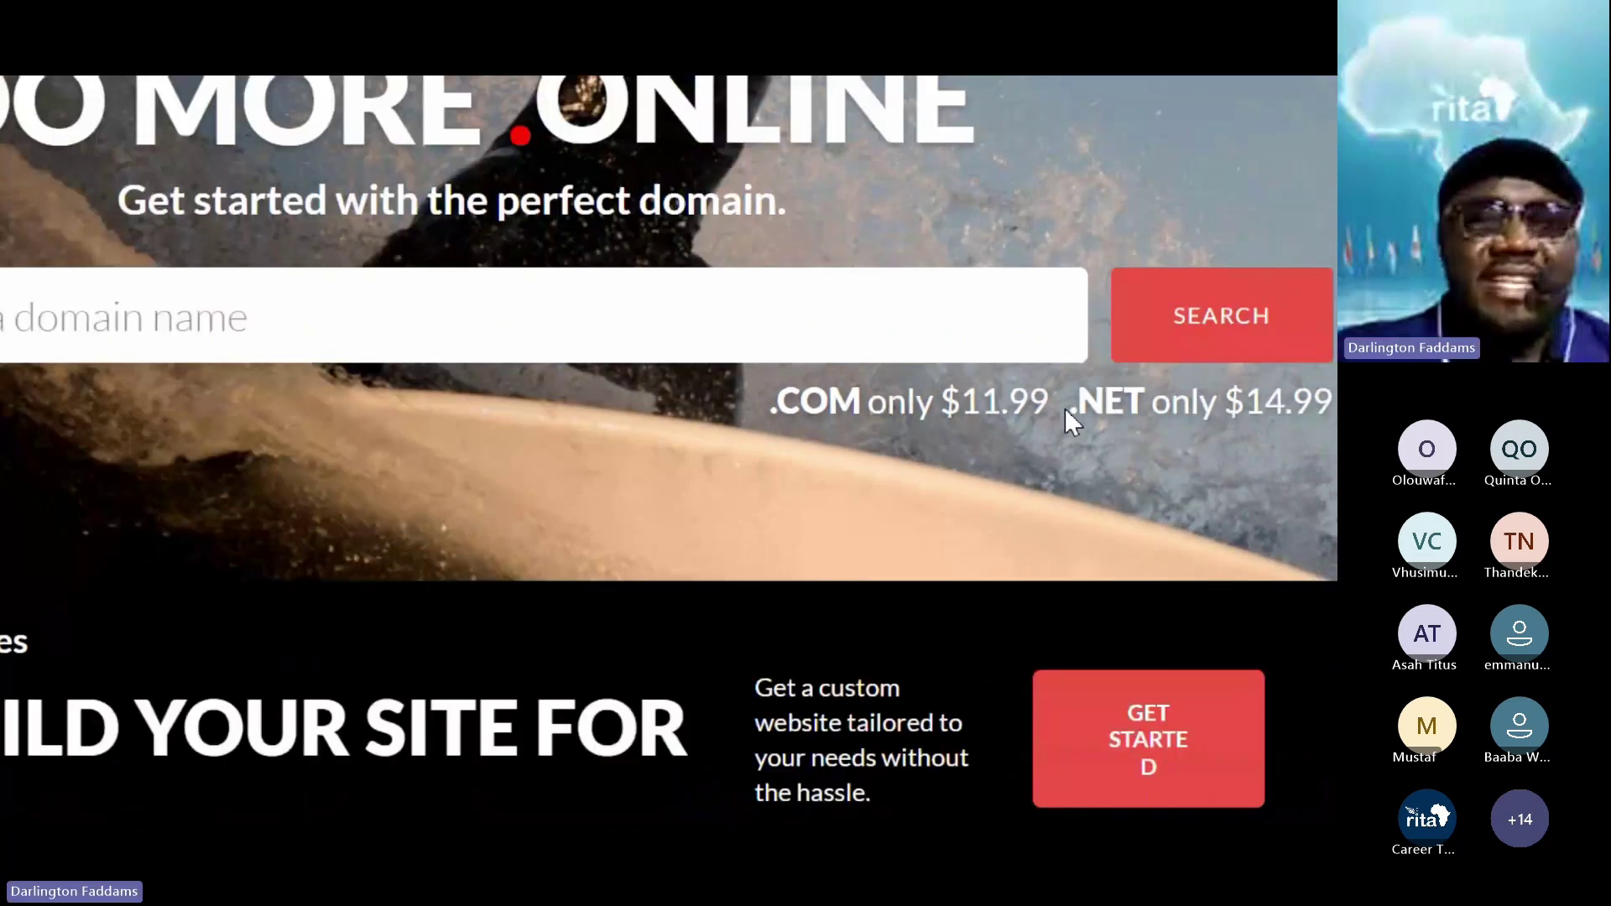
{"action": "key", "text": "super+equal"}
{"action": "key", "text": "super+equal"}
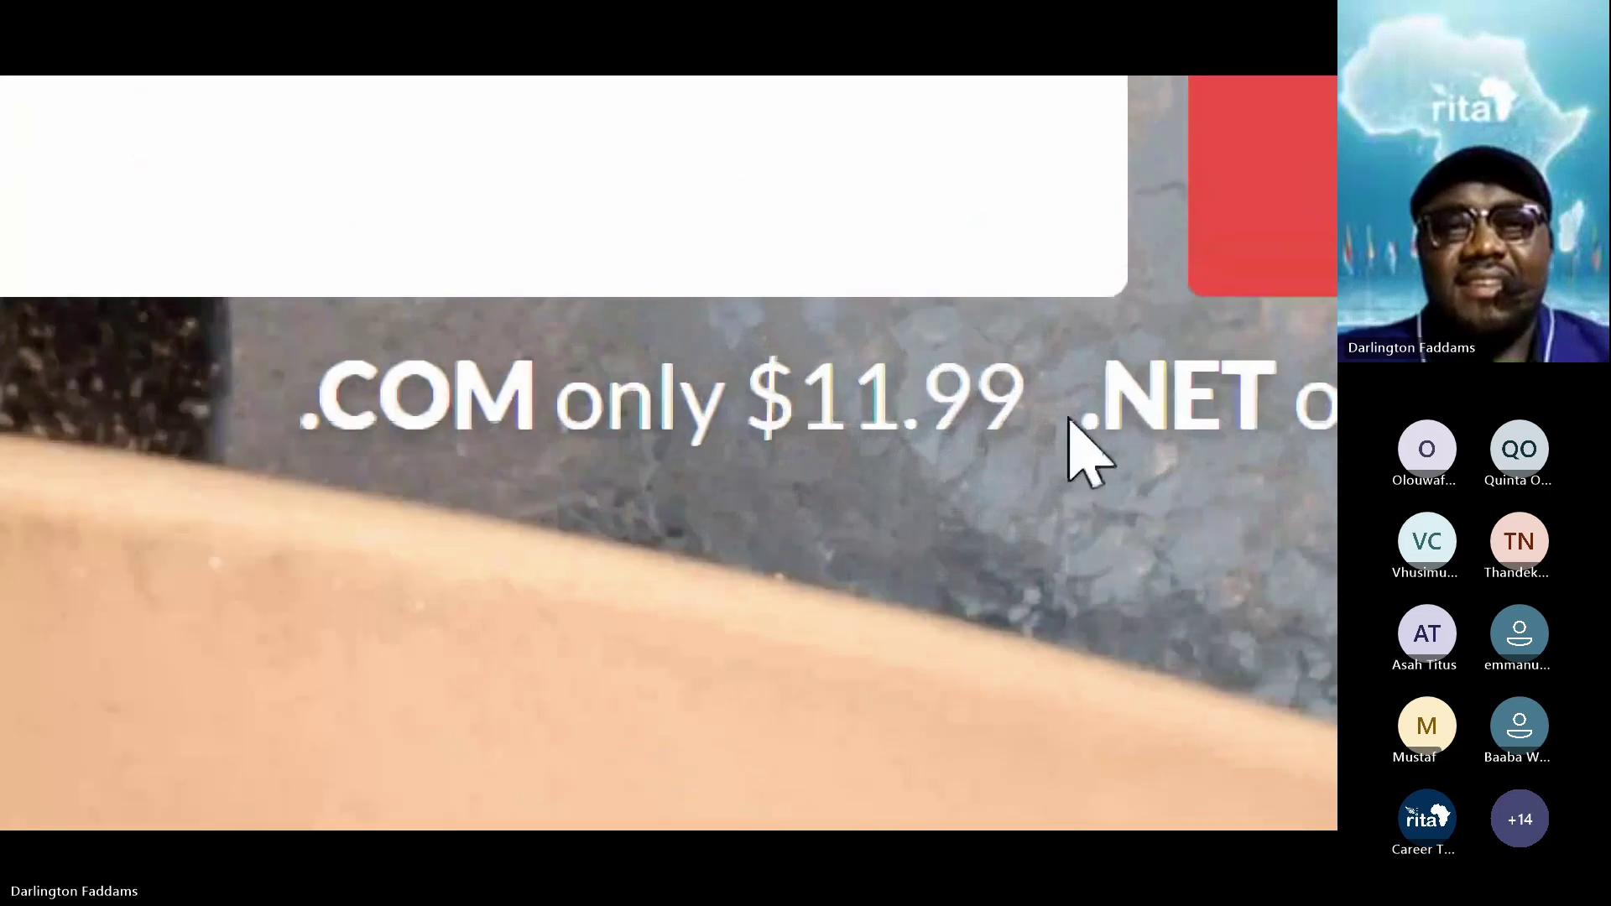
{"action": "left_click_drag", "start_coordinate": [1043, 411], "coordinate": [680, 456]}
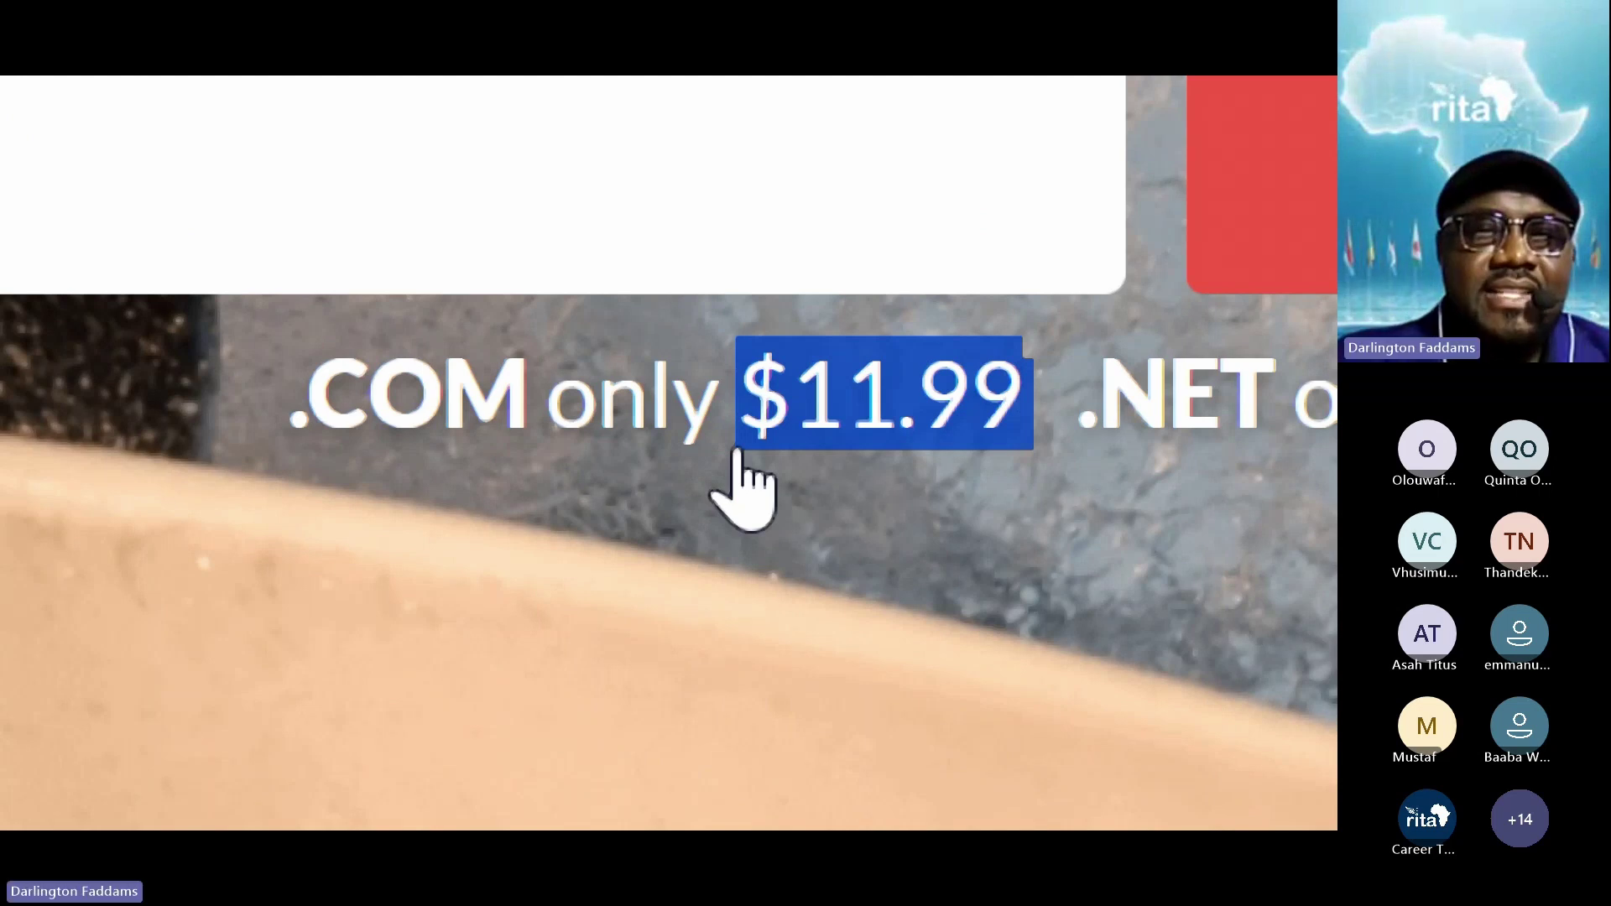
{"action": "key", "text": "super+minus"}
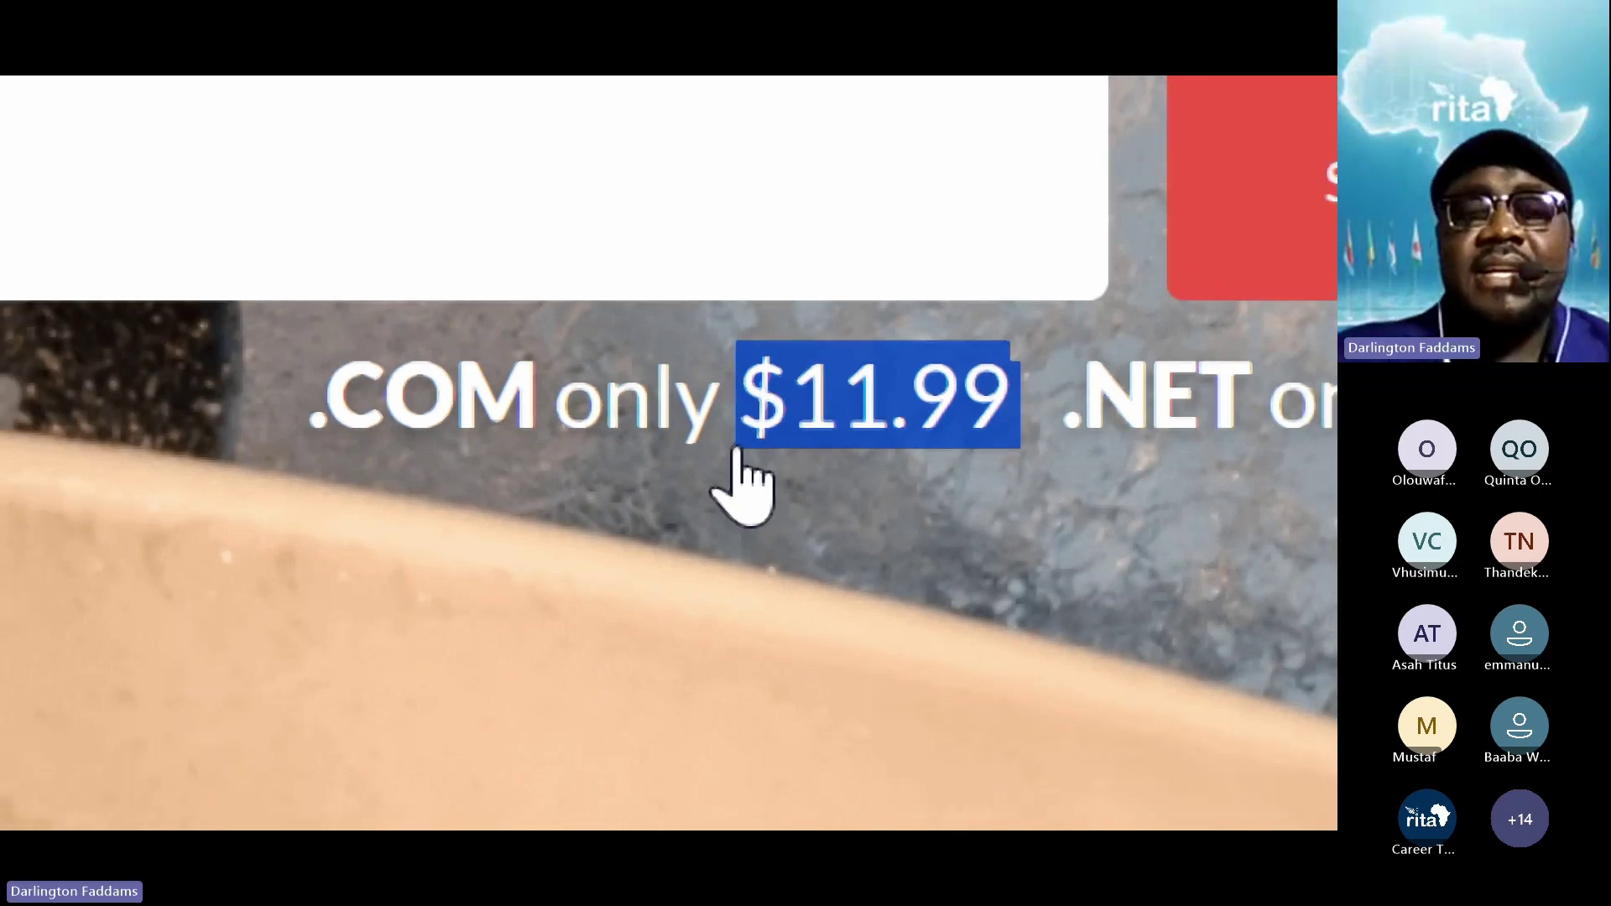
- Search domain.com for vonnysante.com and replace the name before .com in the results page's search box with "p"
{"action": "key", "text": "super+minus"}
{"action": "key", "text": "super+minus"}
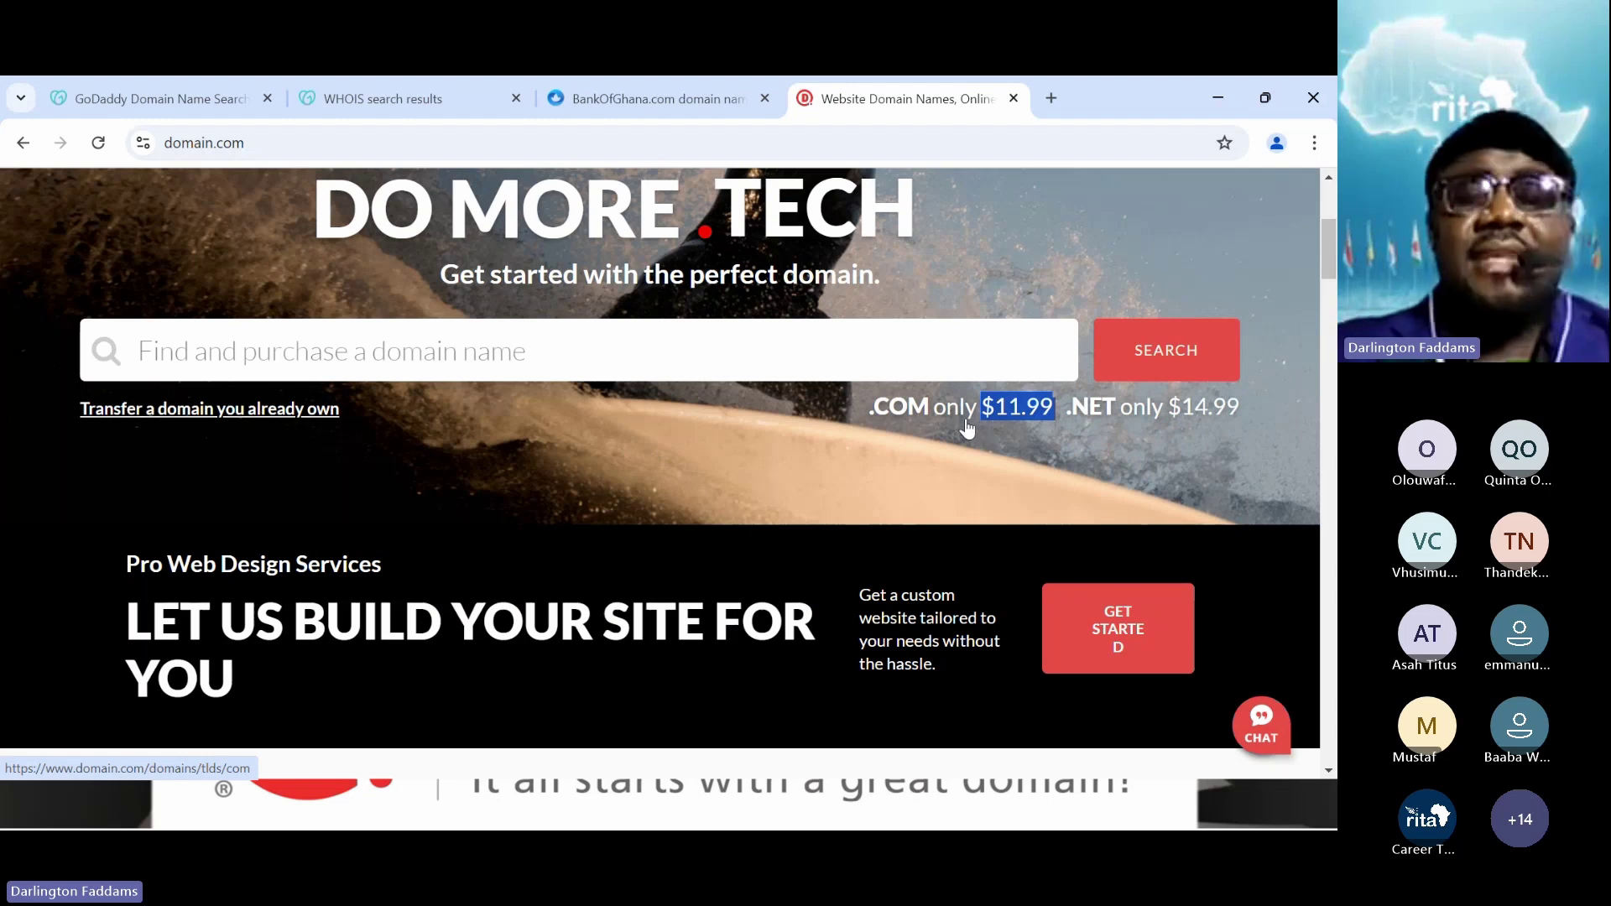
{"action": "left_click", "coordinate": [764, 361]}
{"action": "type", "text": "vonnysan"}
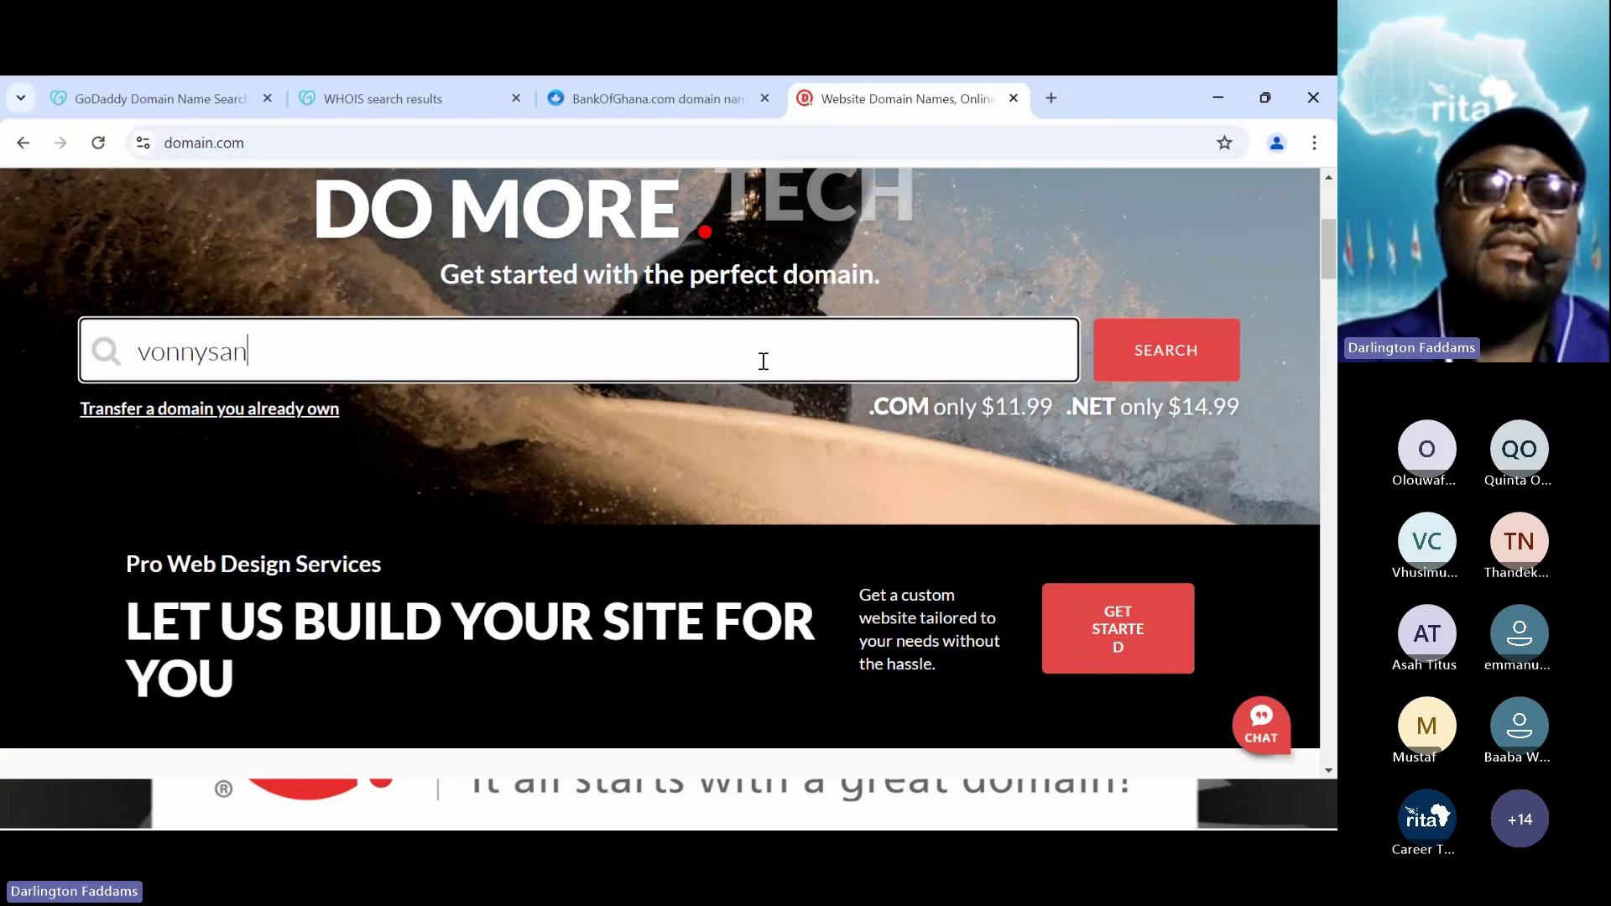
{"action": "type", "text": "te.com"}
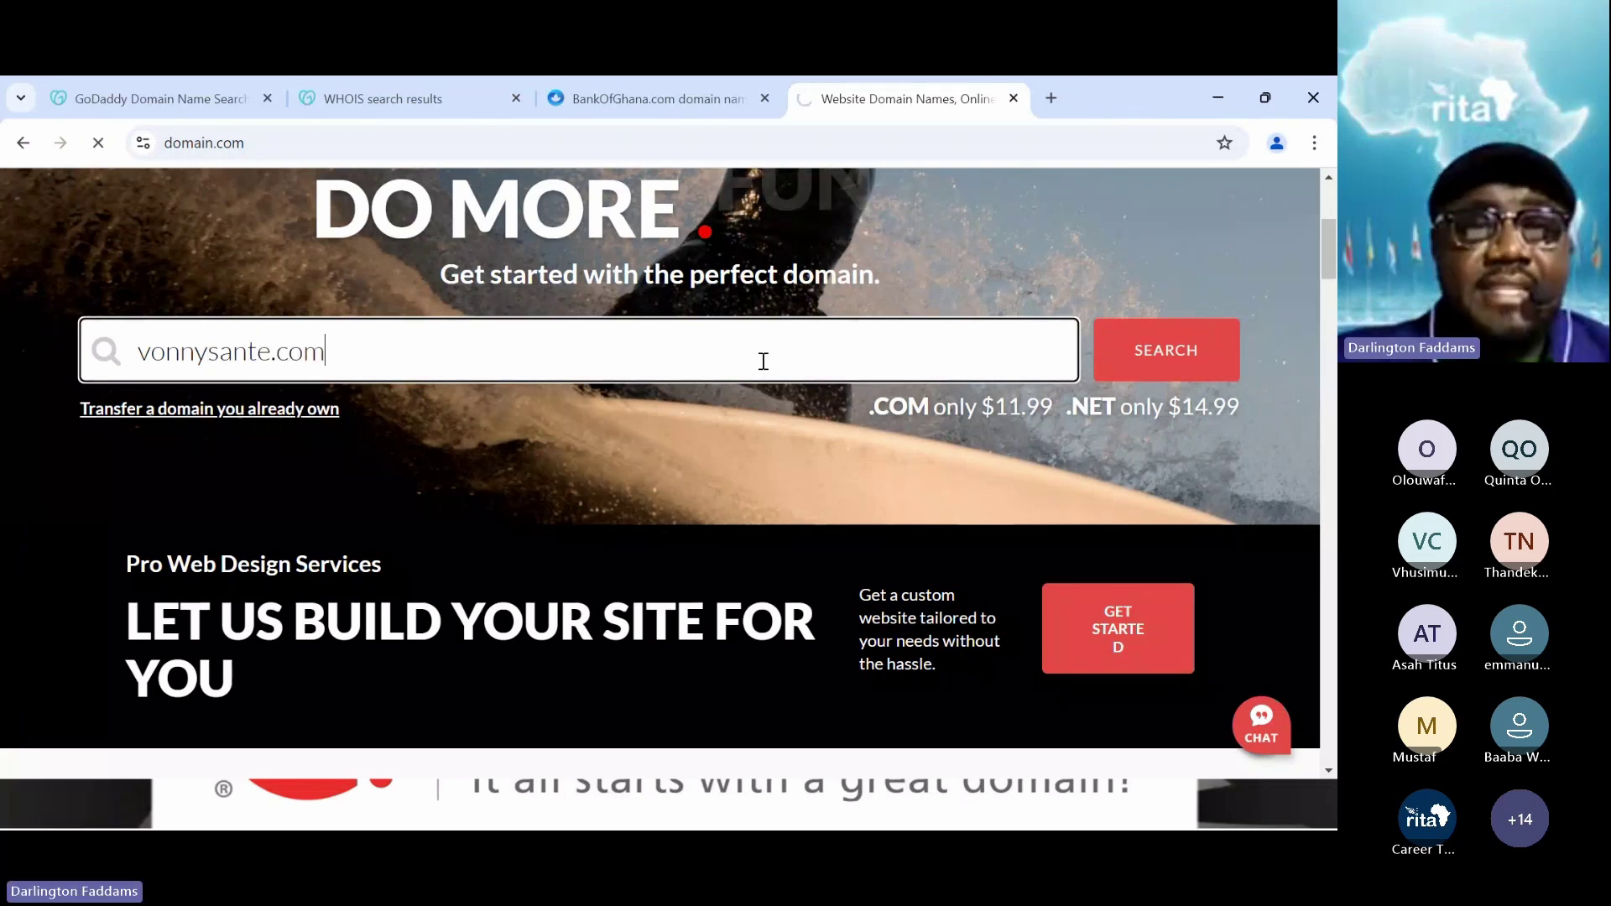
{"action": "key", "text": "Return"}
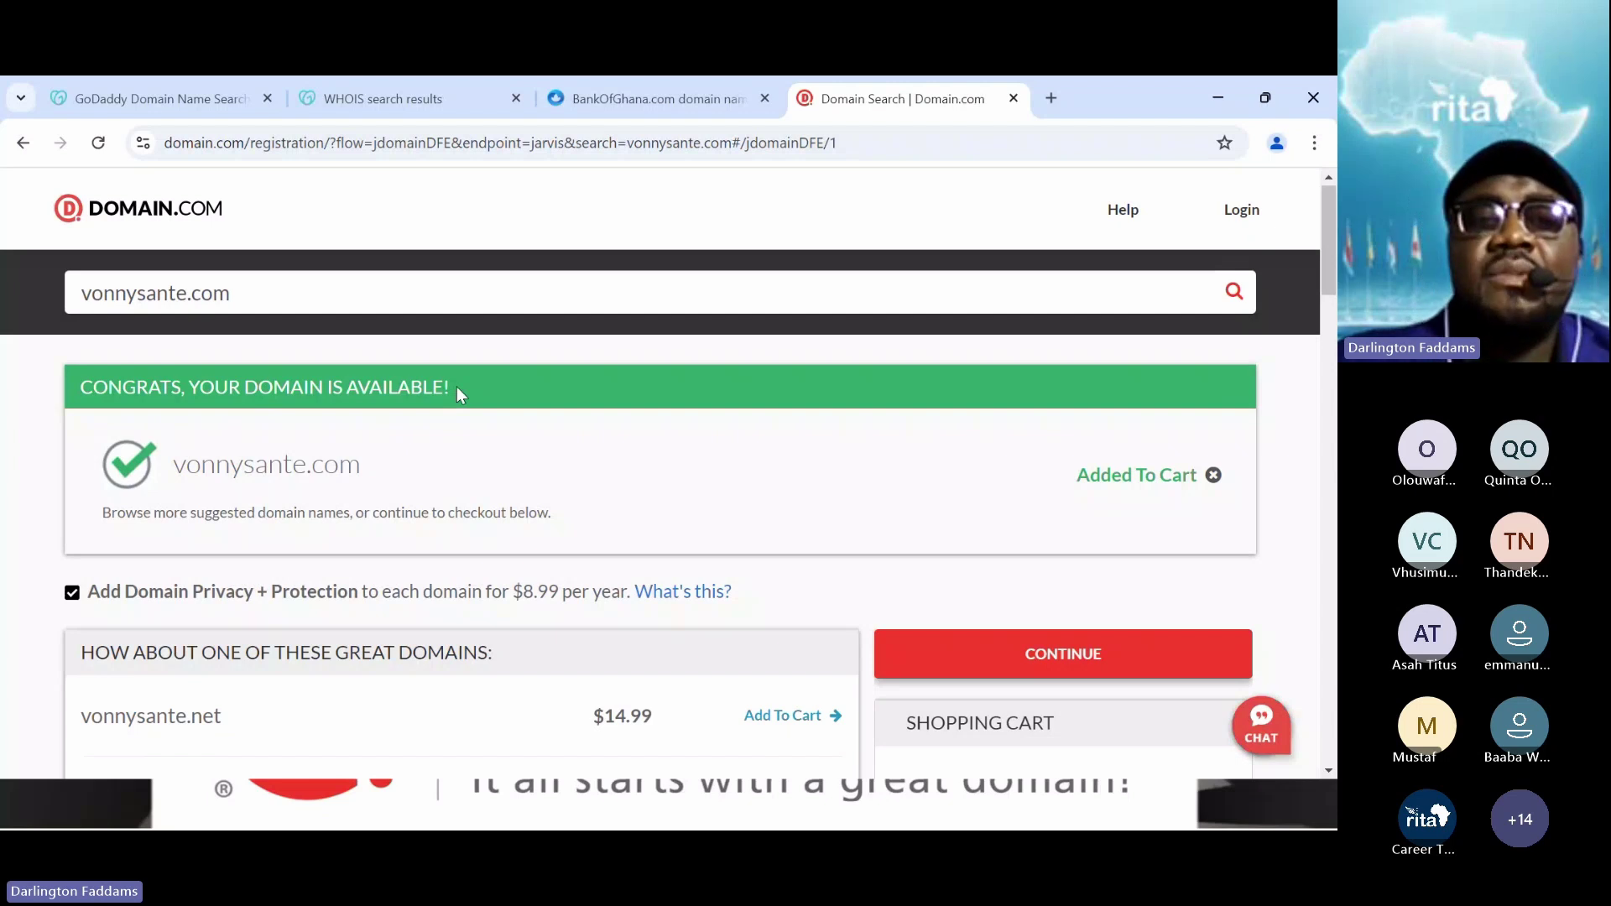
{"action": "double_click", "coordinate": [131, 298]}
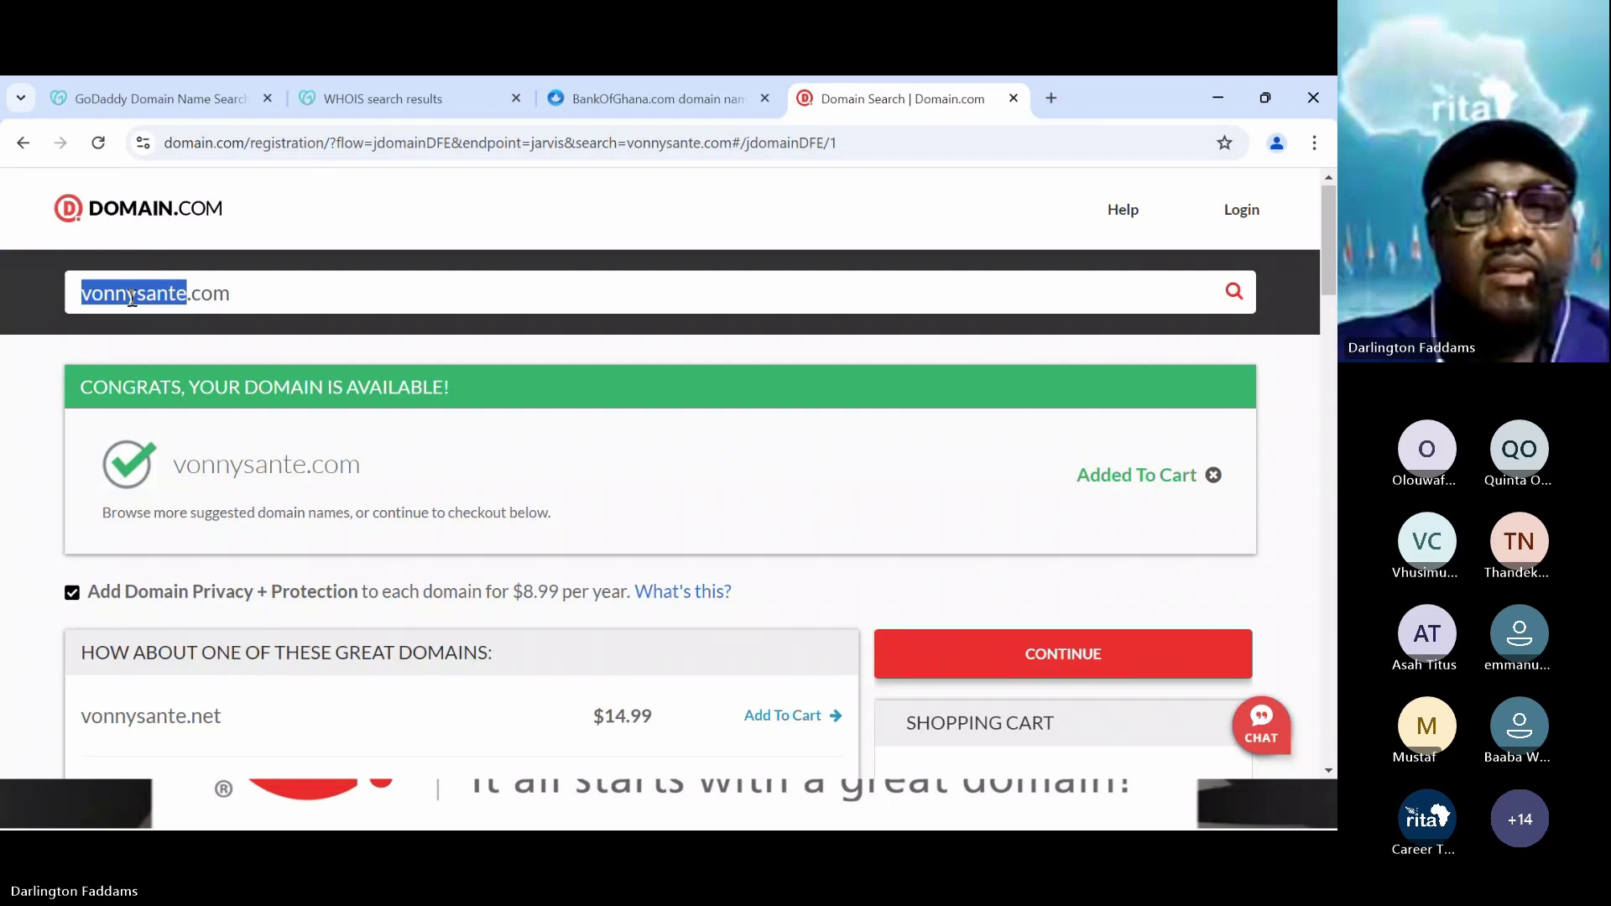
{"action": "type", "text": "p"}
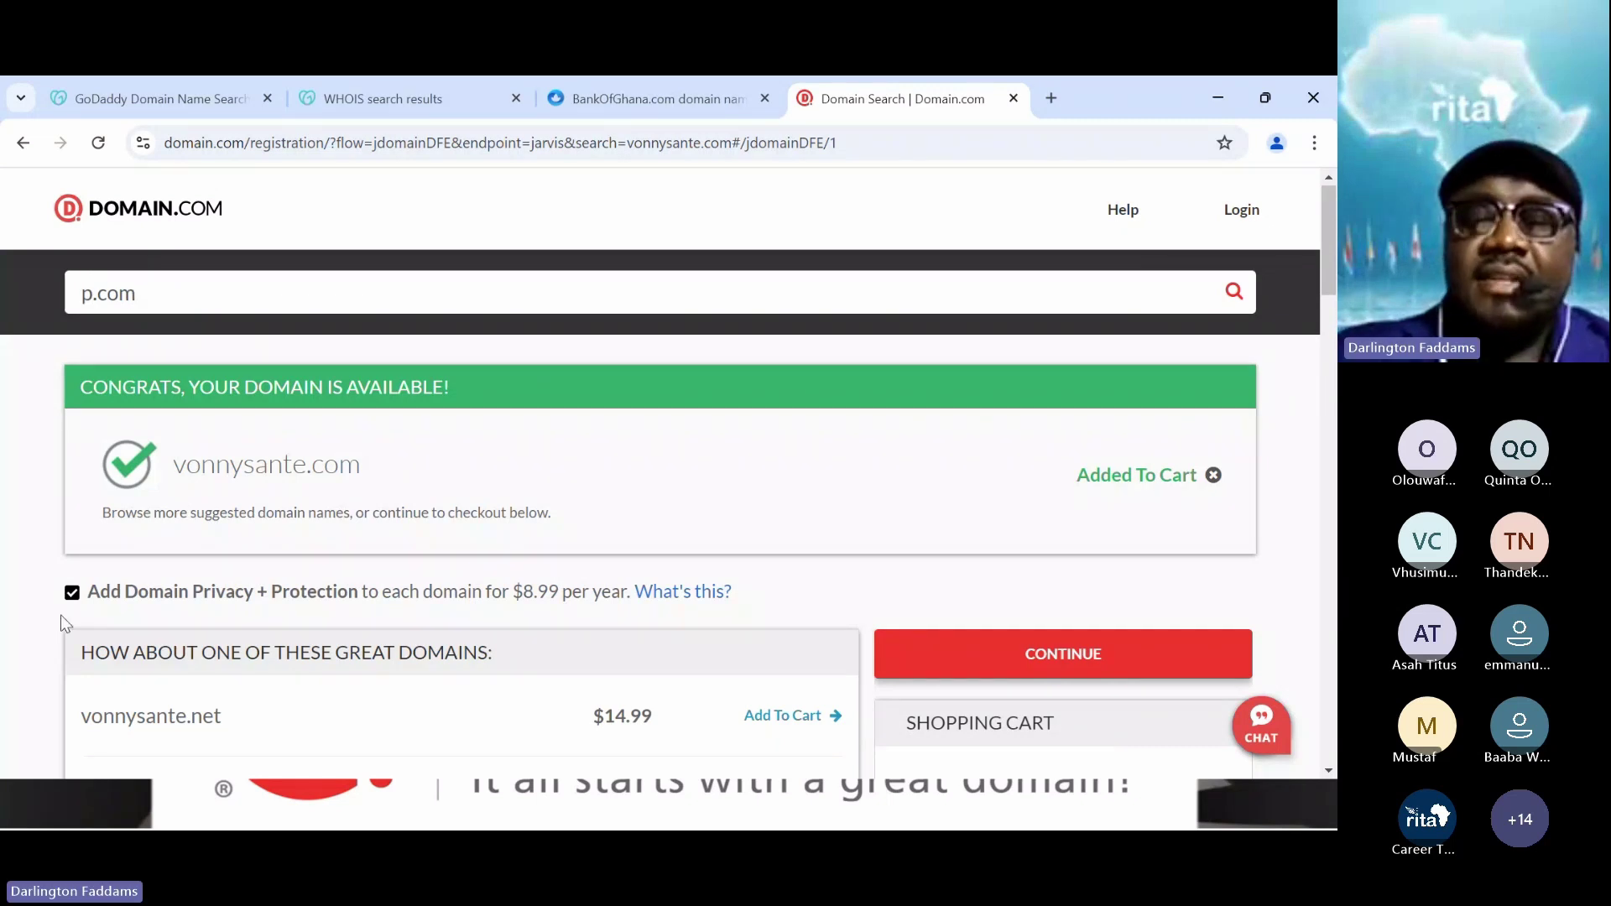
- Magnify the Domain Privacy + Protection option, bring up the notice about registering without privacy, dismiss it, and examine the yearly fee
{"action": "key", "text": "super+plus"}
{"action": "key", "text": "super+plus"}
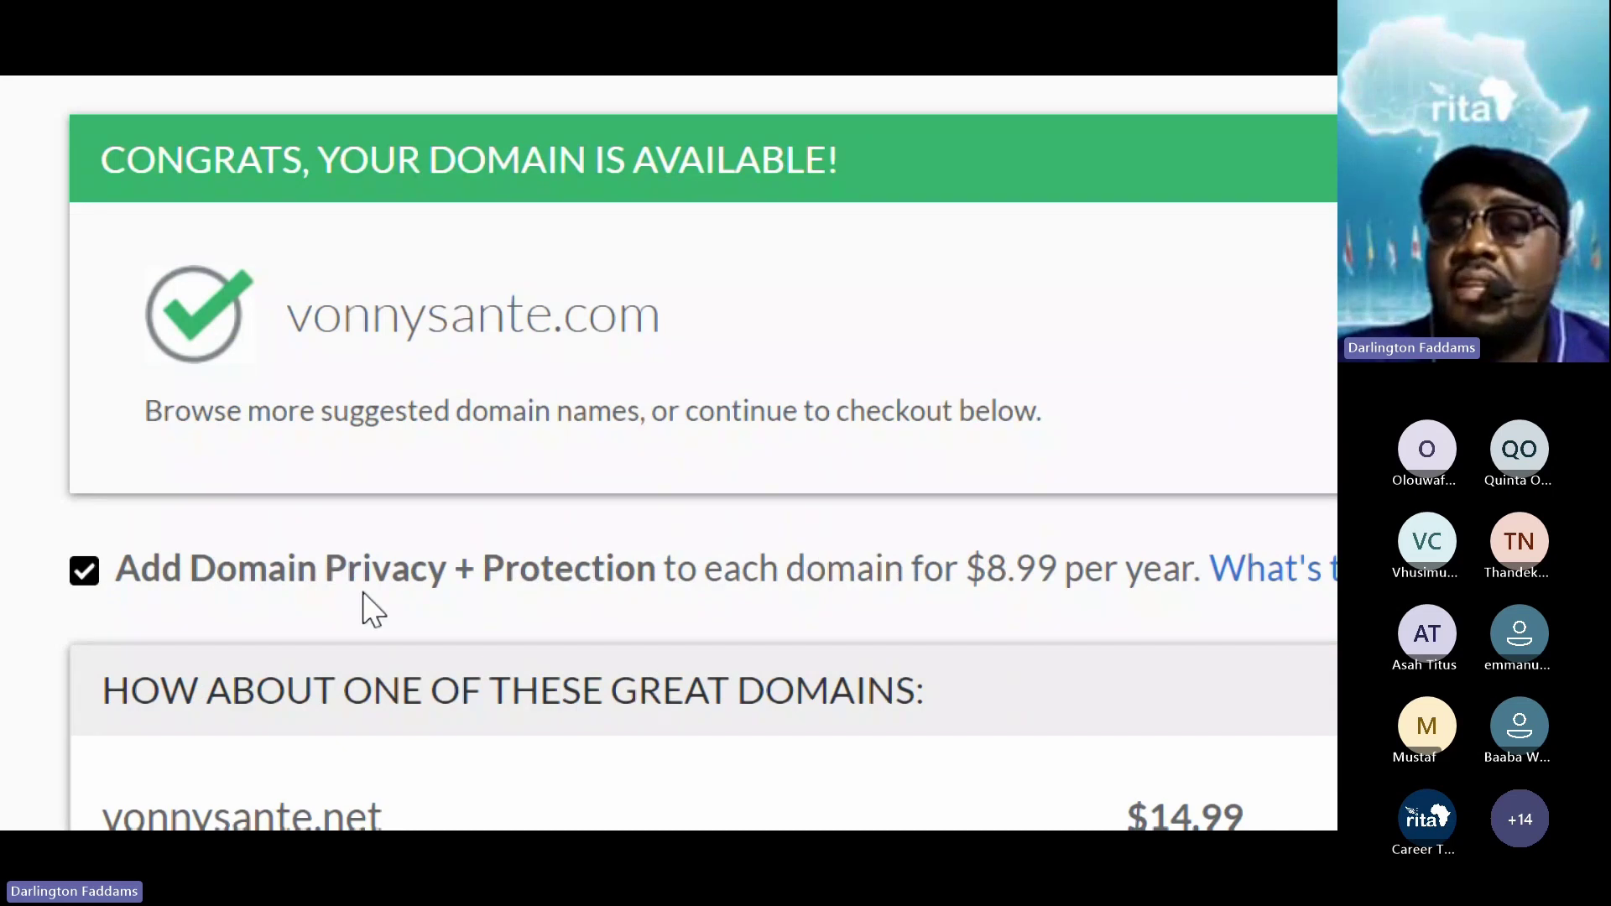
{"action": "left_click", "coordinate": [85, 573]}
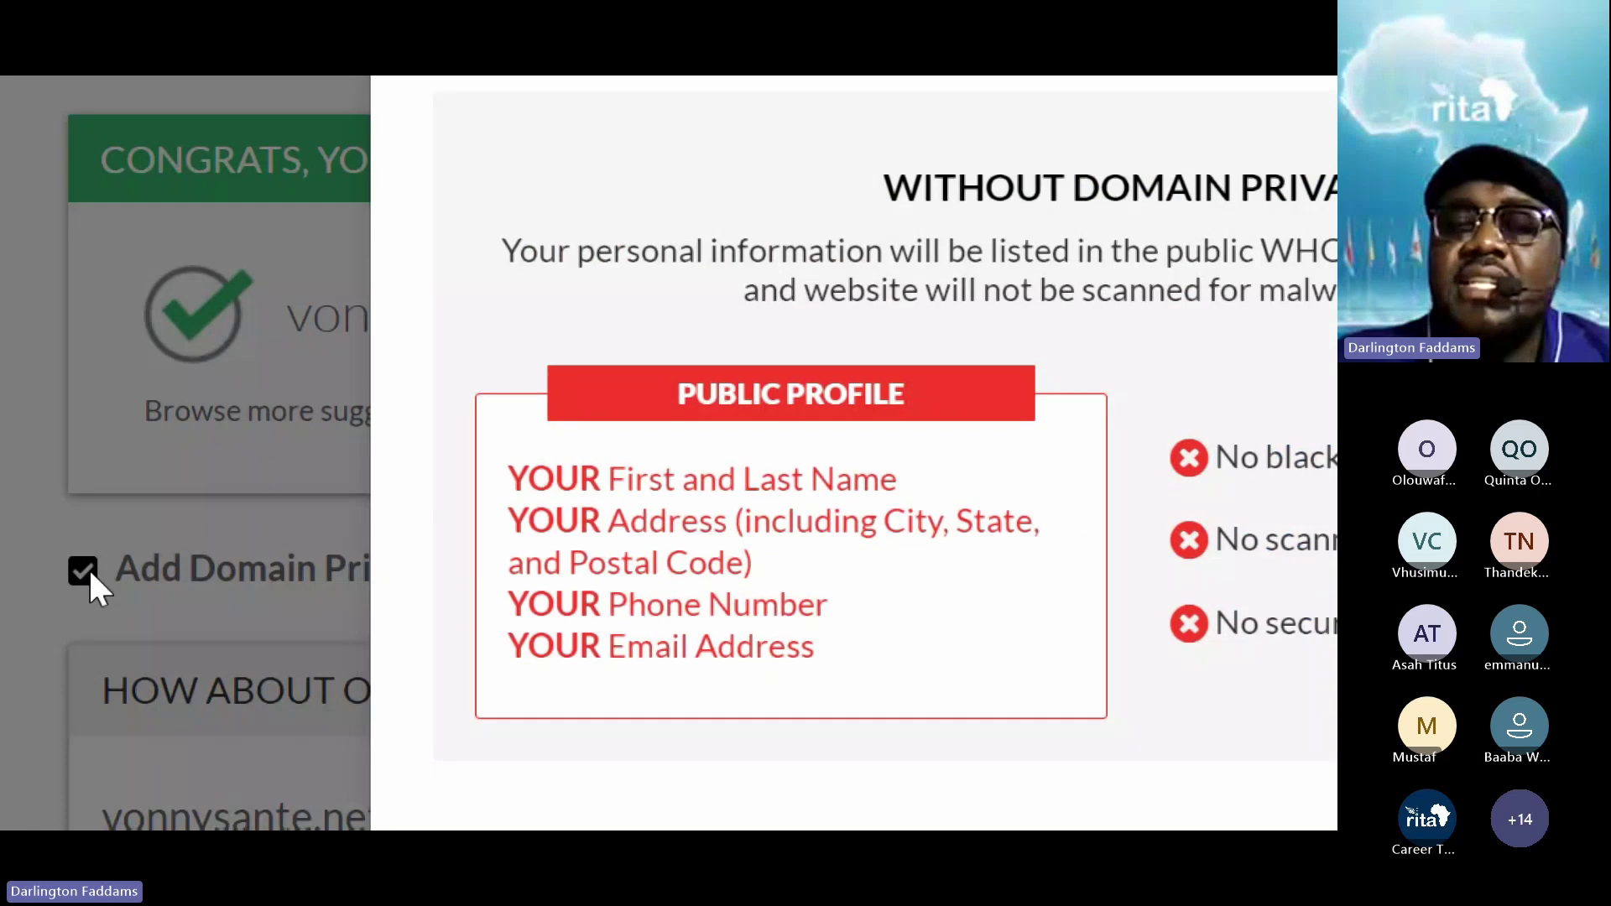
{"action": "left_click", "coordinate": [89, 573]}
{"action": "scroll", "coordinate": [89, 574], "scroll_direction": "down", "scroll_amount": 2}
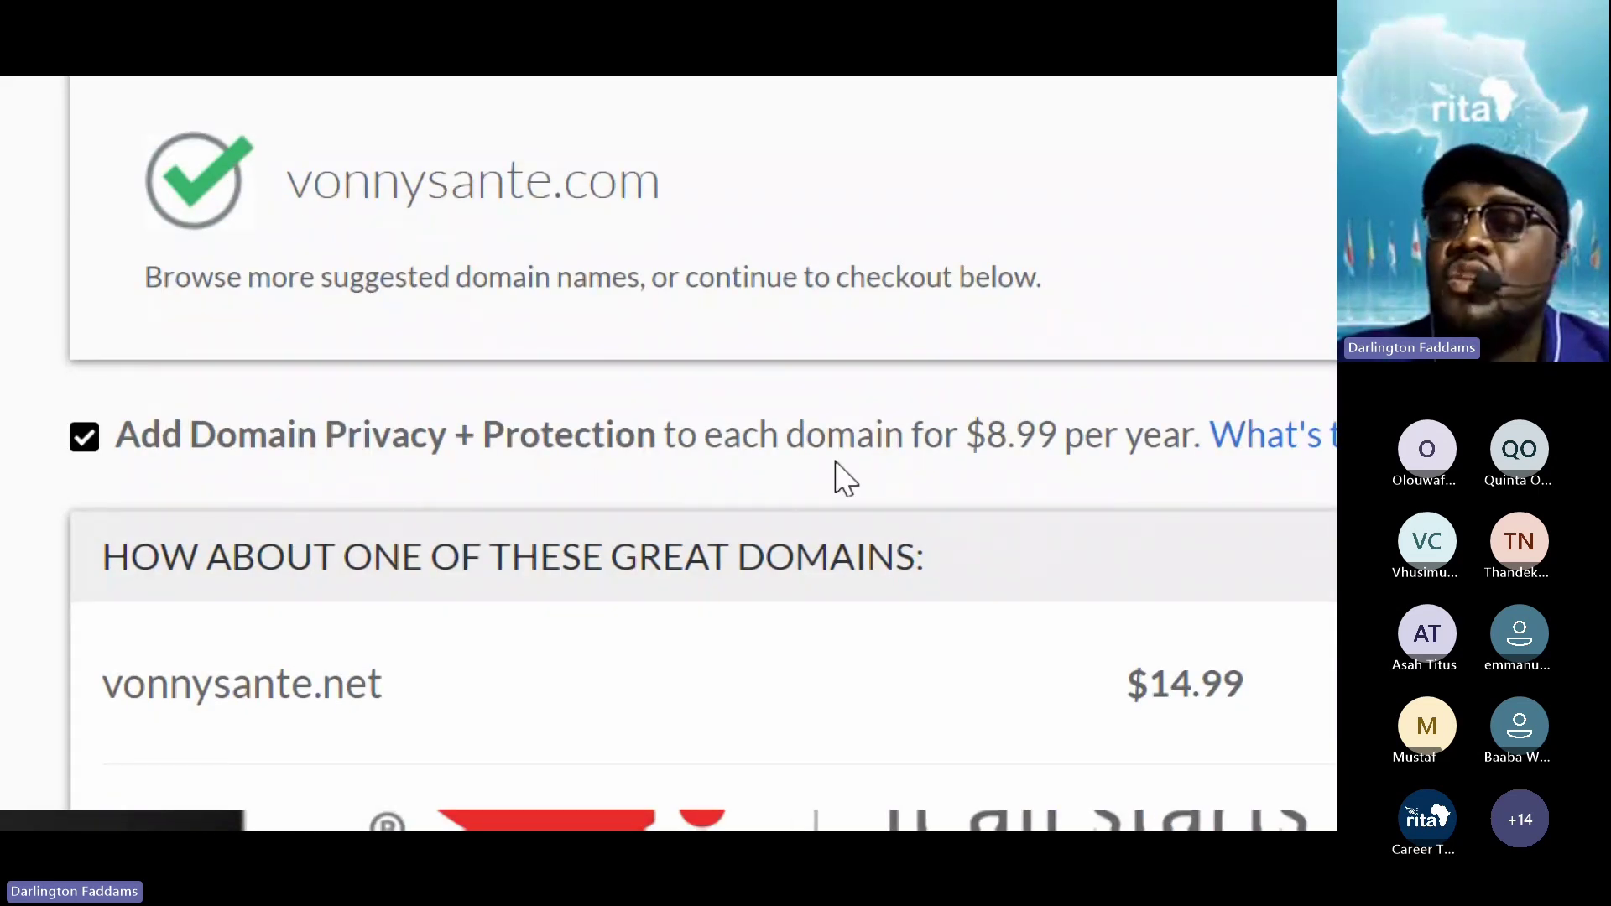
{"action": "scroll", "coordinate": [852, 475], "scroll_direction": "right", "scroll_amount": 3}
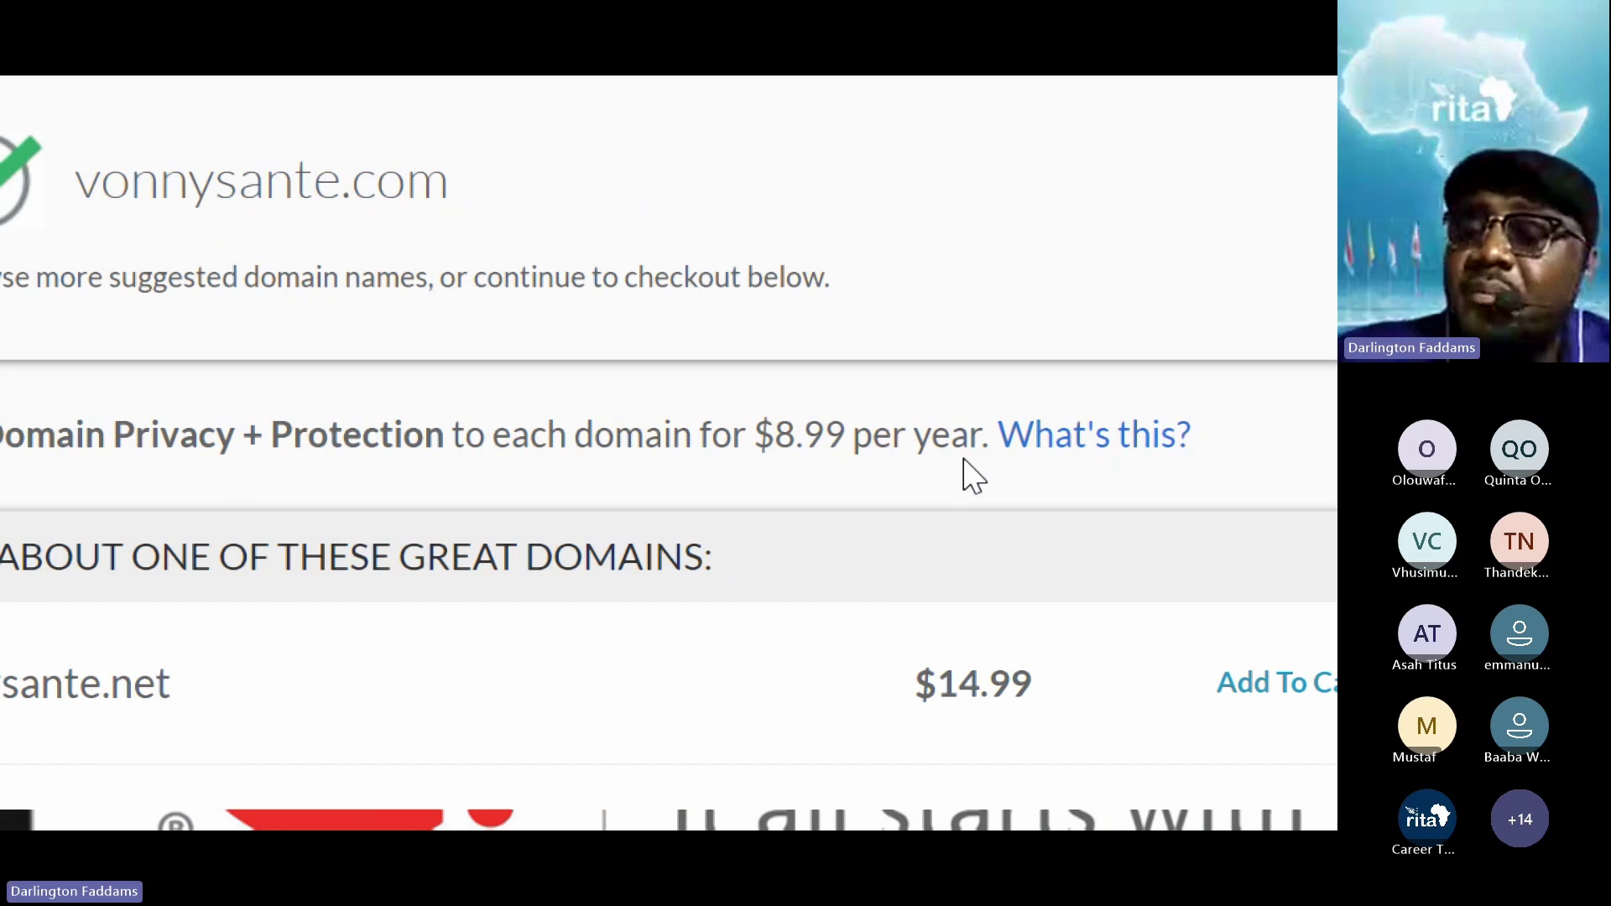
{"action": "key", "text": "super+minus"}
{"action": "key", "text": "super+minus"}
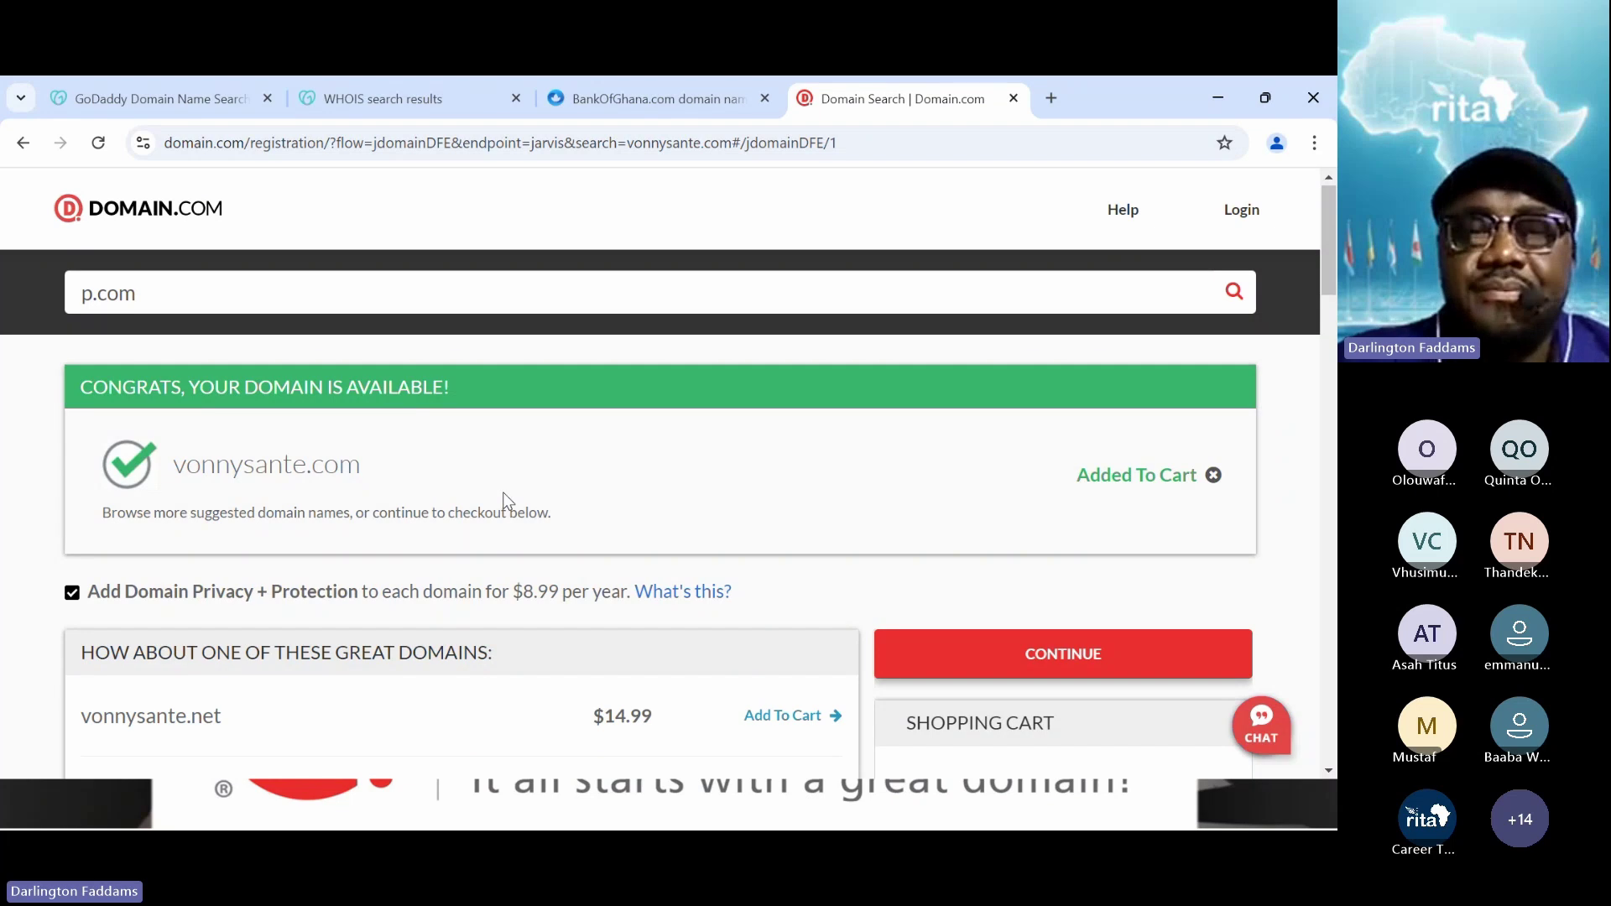
- Look back at the GoDaddy search and WHOIS results, and examine the Domain.com suggestions and shopping cart for vonnysante.com
{"action": "left_click", "coordinate": [188, 80]}
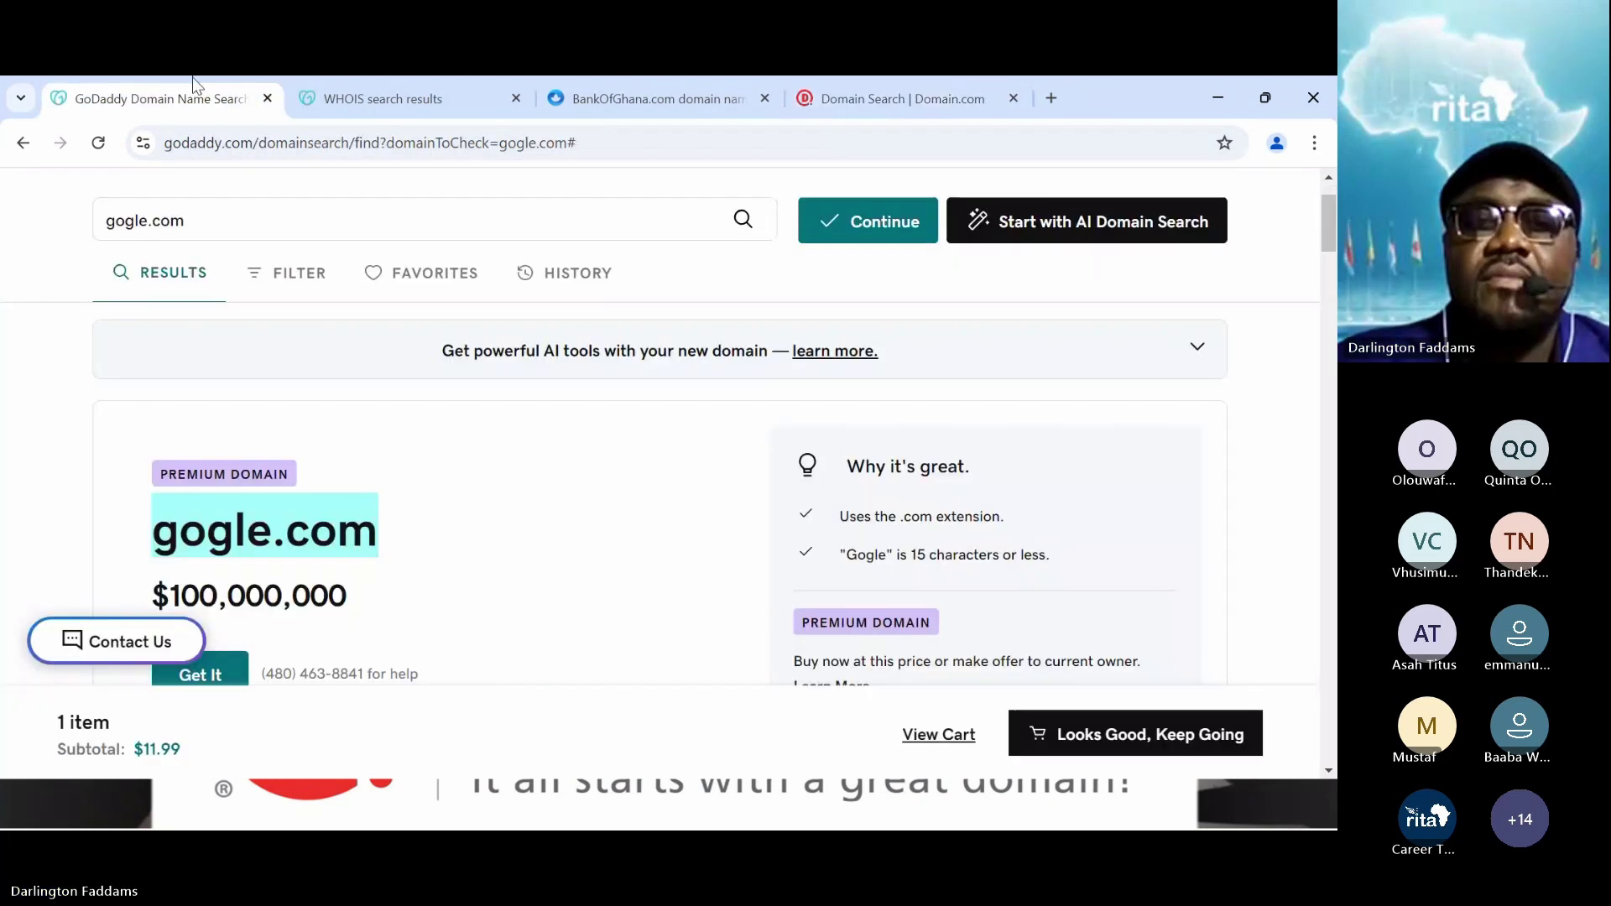
{"action": "left_click", "coordinate": [400, 79]}
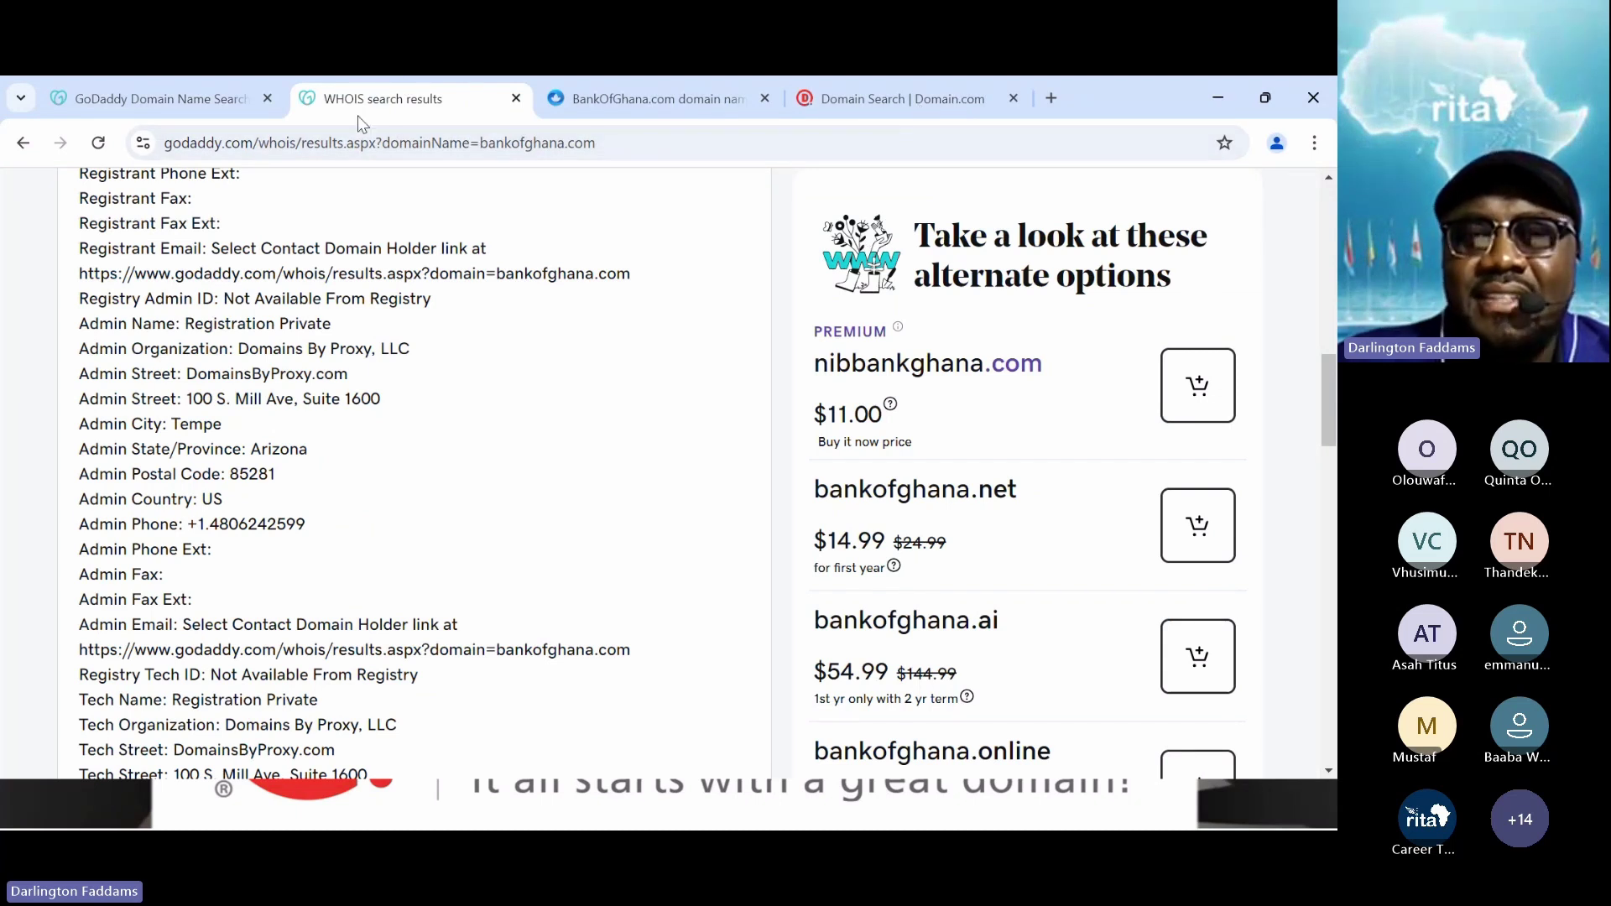
{"action": "left_click", "coordinate": [889, 99]}
{"action": "scroll", "coordinate": [862, 455], "scroll_direction": "down", "scroll_amount": 3}
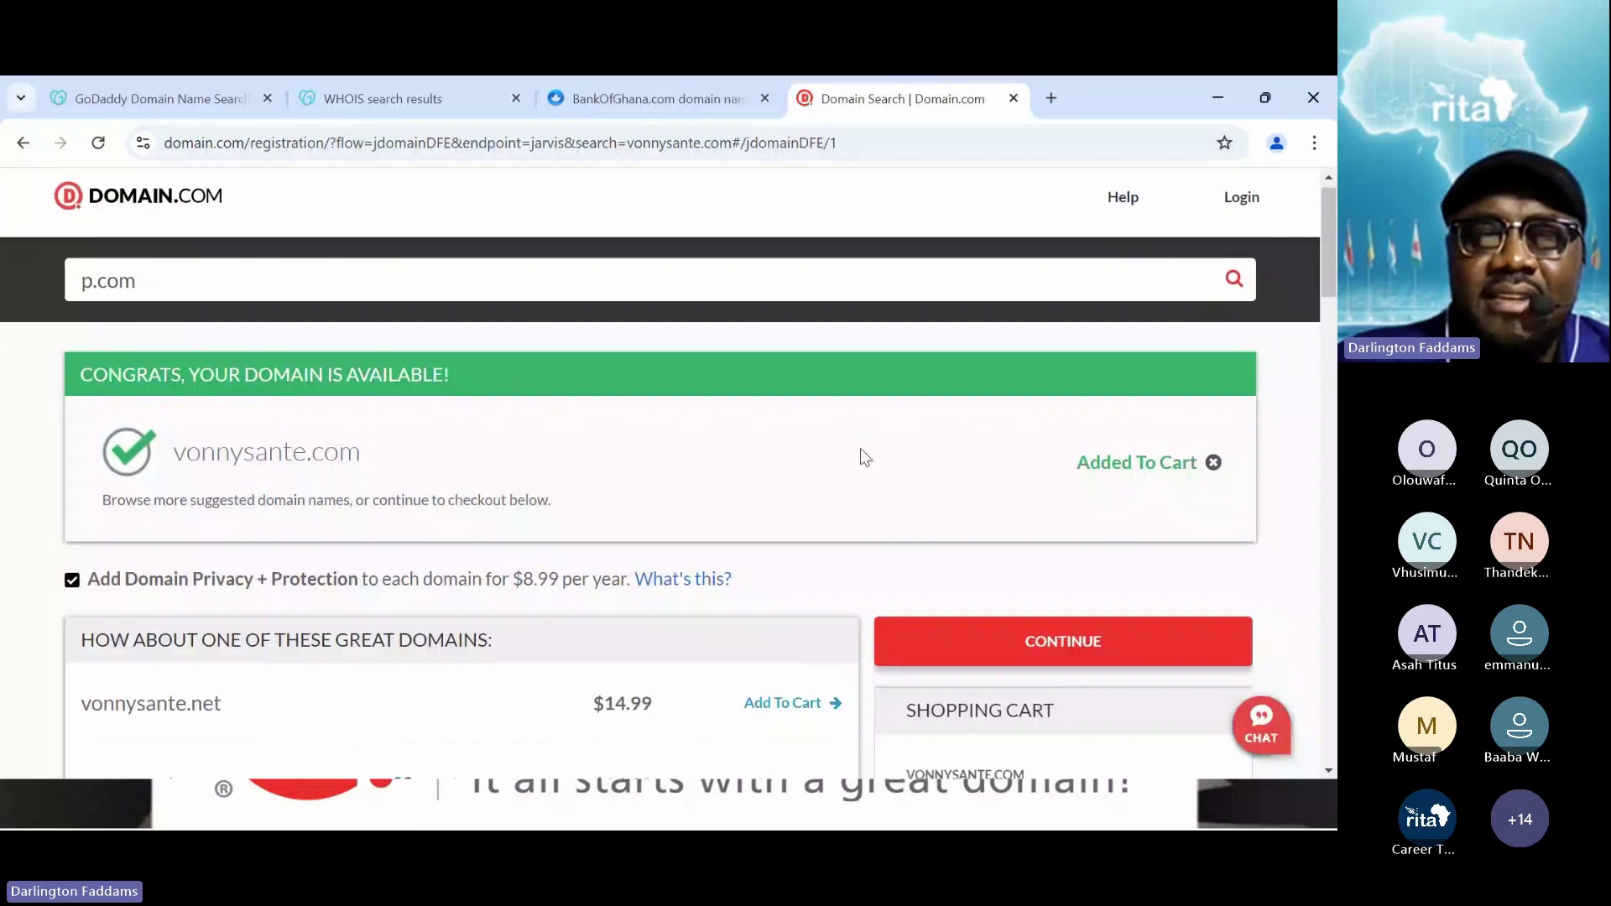
{"action": "scroll", "coordinate": [860, 449], "scroll_direction": "down", "scroll_amount": 1}
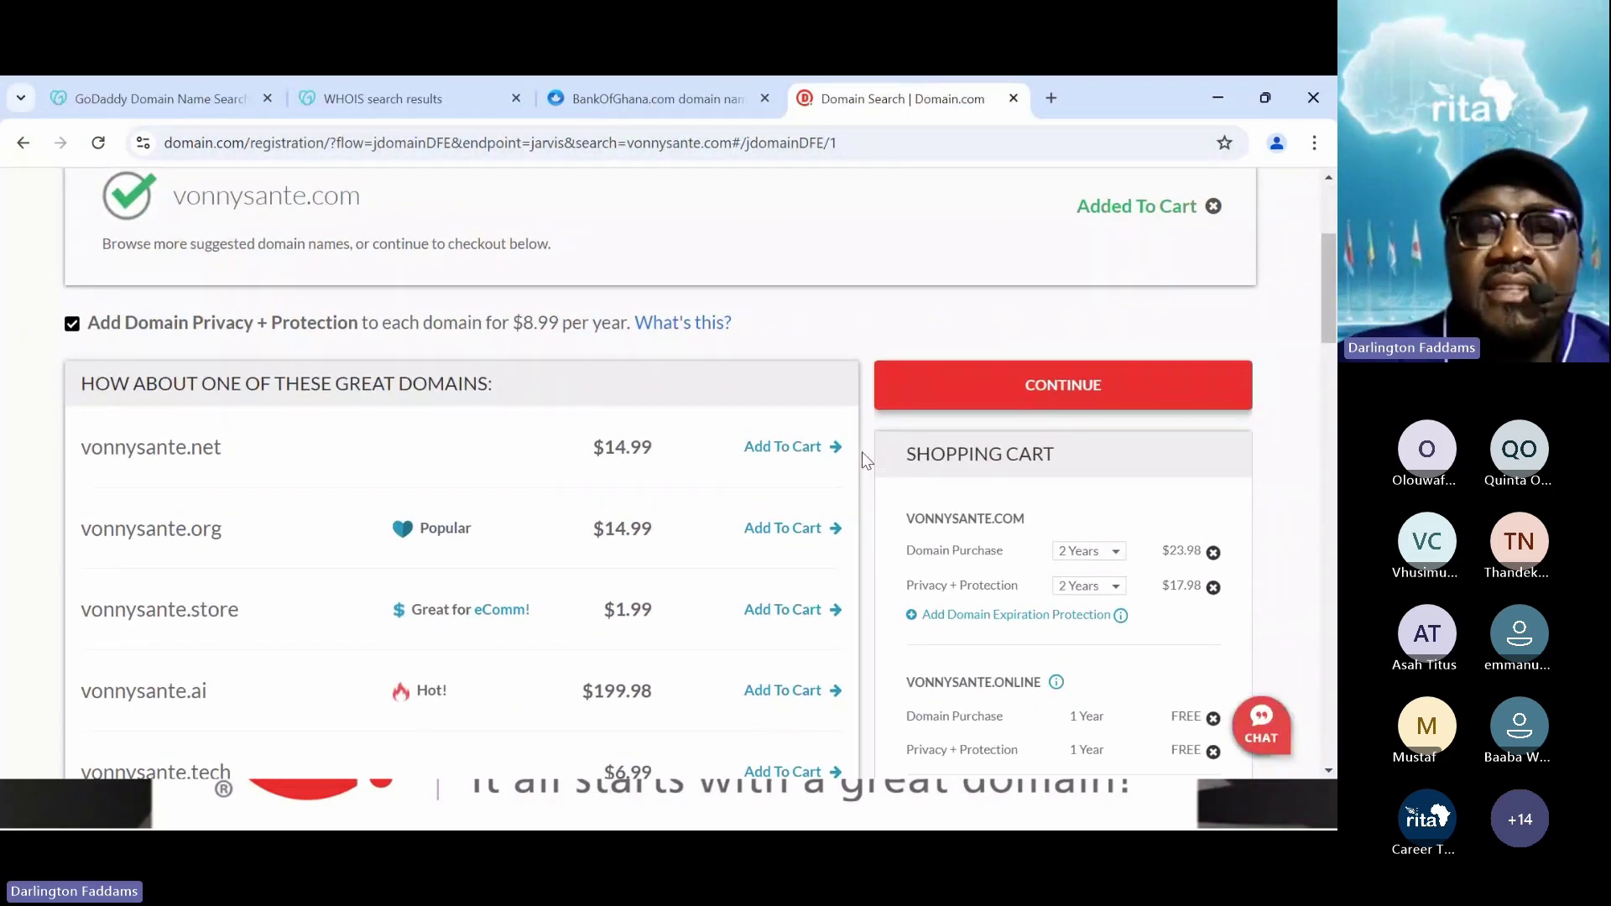
{"action": "scroll", "coordinate": [863, 461], "scroll_direction": "up", "scroll_amount": 3}
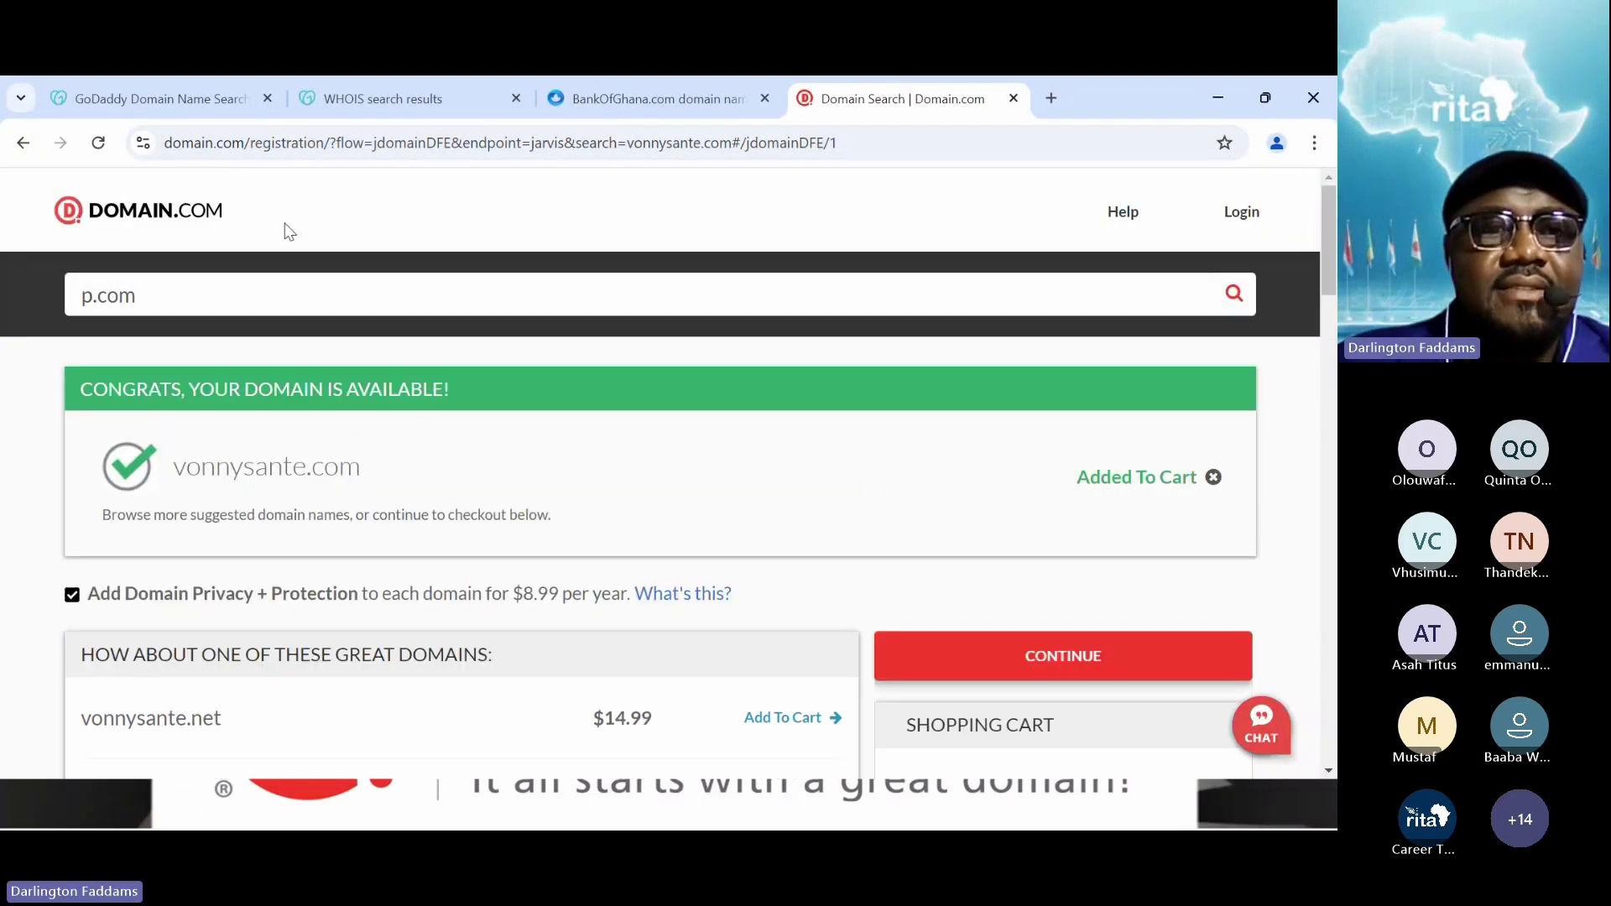
- Compare GoDaddy's gogle.com result with Domain.com's list of alternative vonnysante extensions and their prices
{"action": "left_click", "coordinate": [179, 87]}
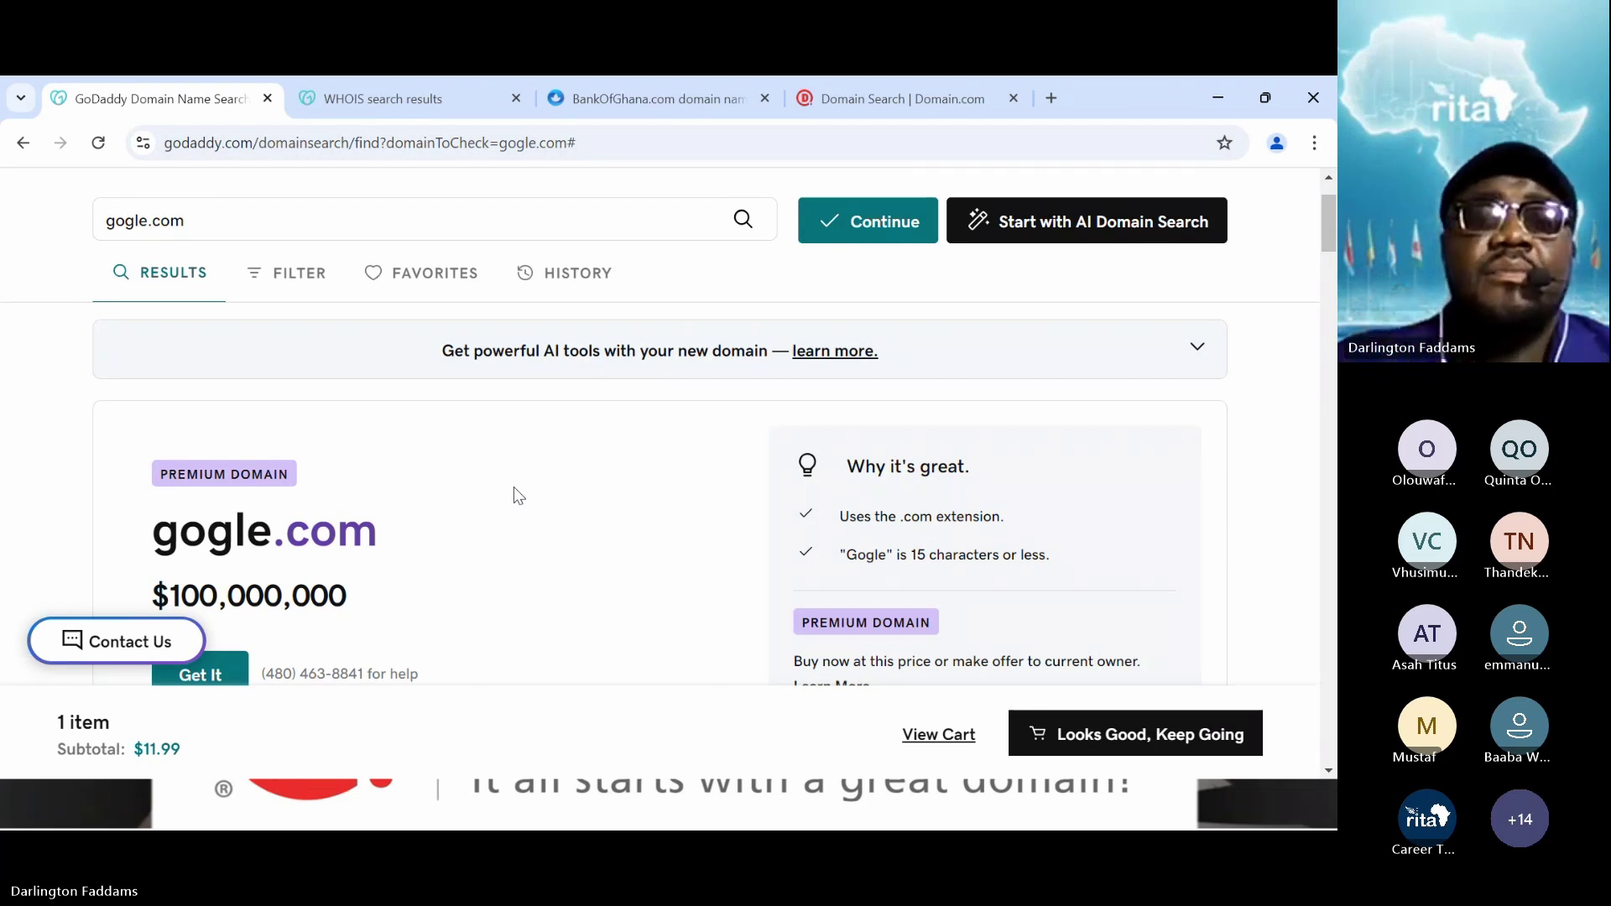
{"action": "left_click", "coordinate": [902, 83]}
{"action": "scroll", "coordinate": [739, 396], "scroll_direction": "down", "scroll_amount": 5}
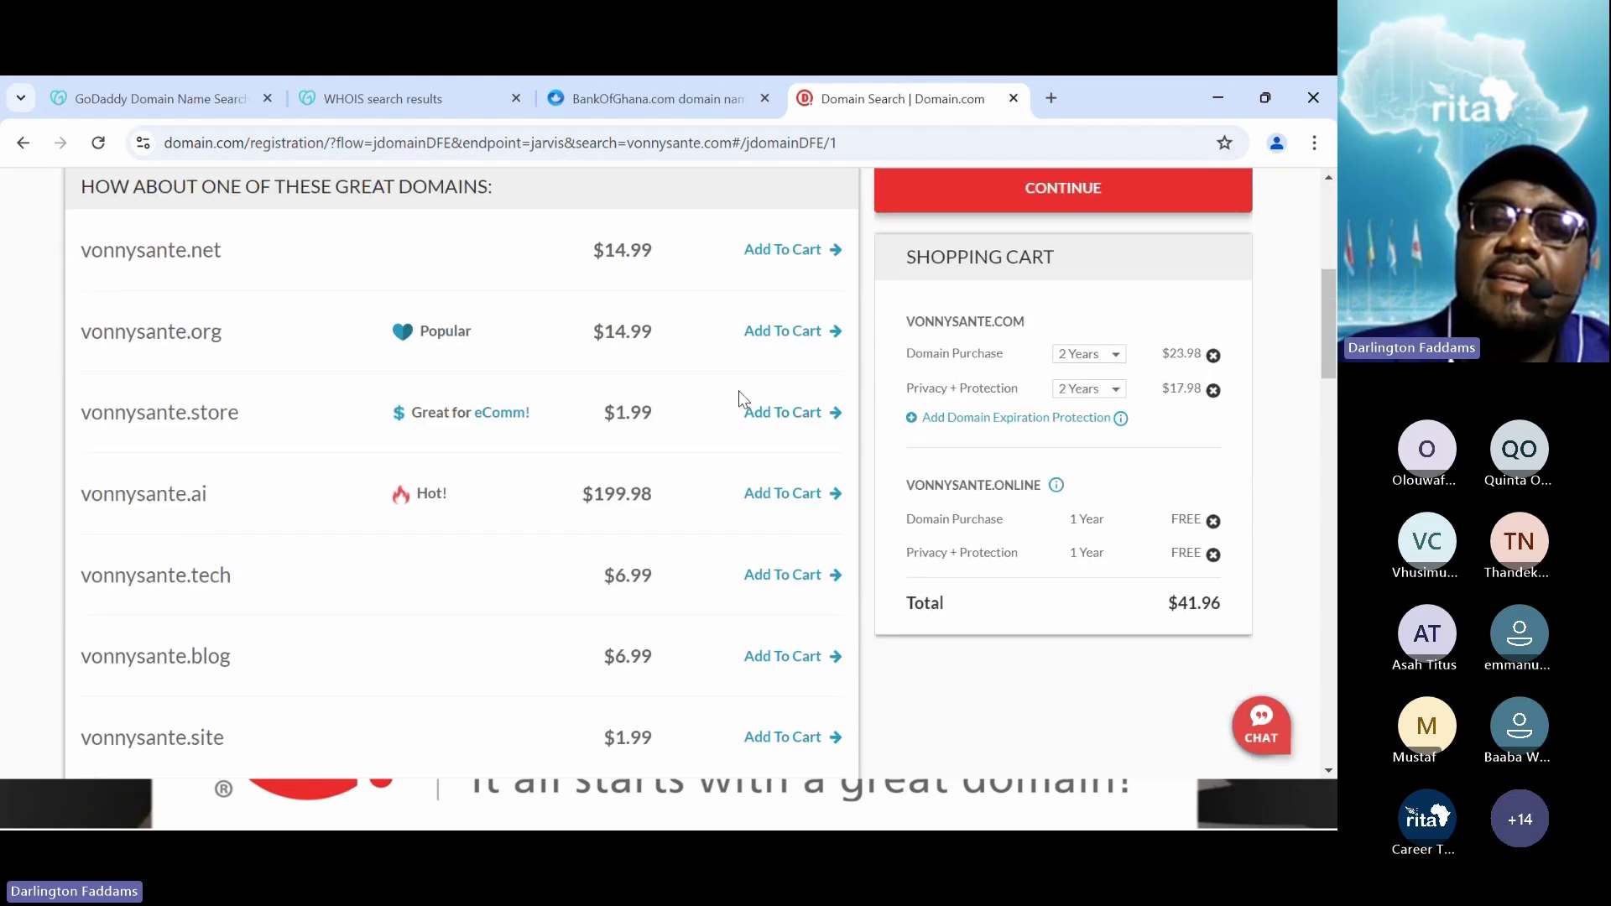
{"action": "scroll", "coordinate": [738, 396], "scroll_direction": "down", "scroll_amount": 2}
{"action": "scroll", "coordinate": [738, 396], "scroll_direction": "up", "scroll_amount": 8}
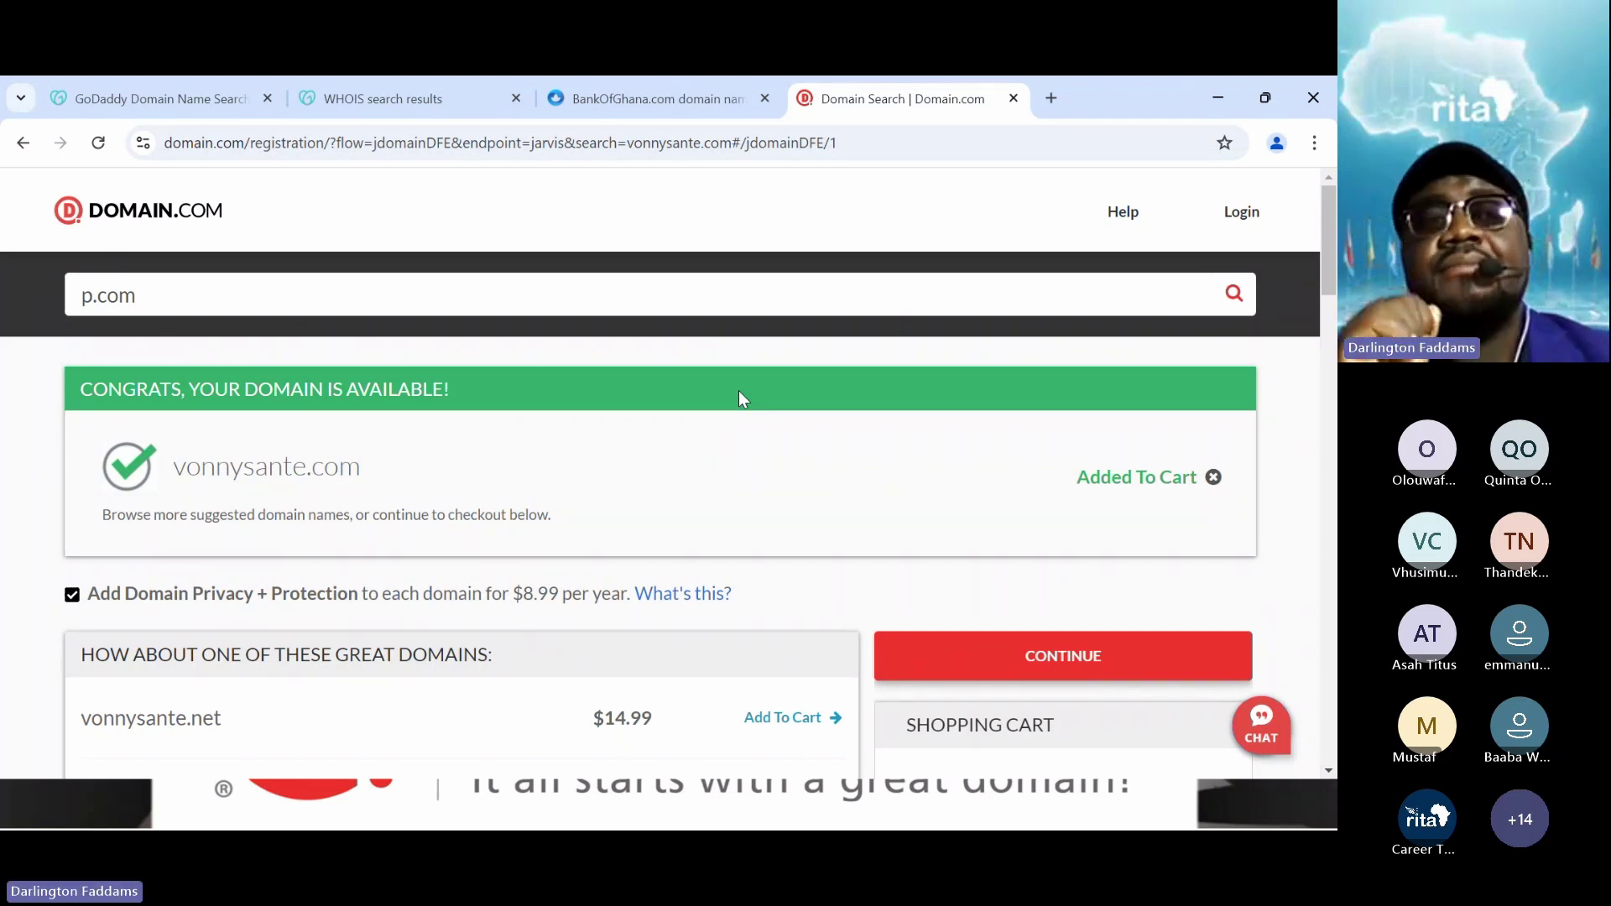
- Show the GoDaddy search page header once more and return to the Domain.com search results
{"action": "left_click", "coordinate": [118, 96]}
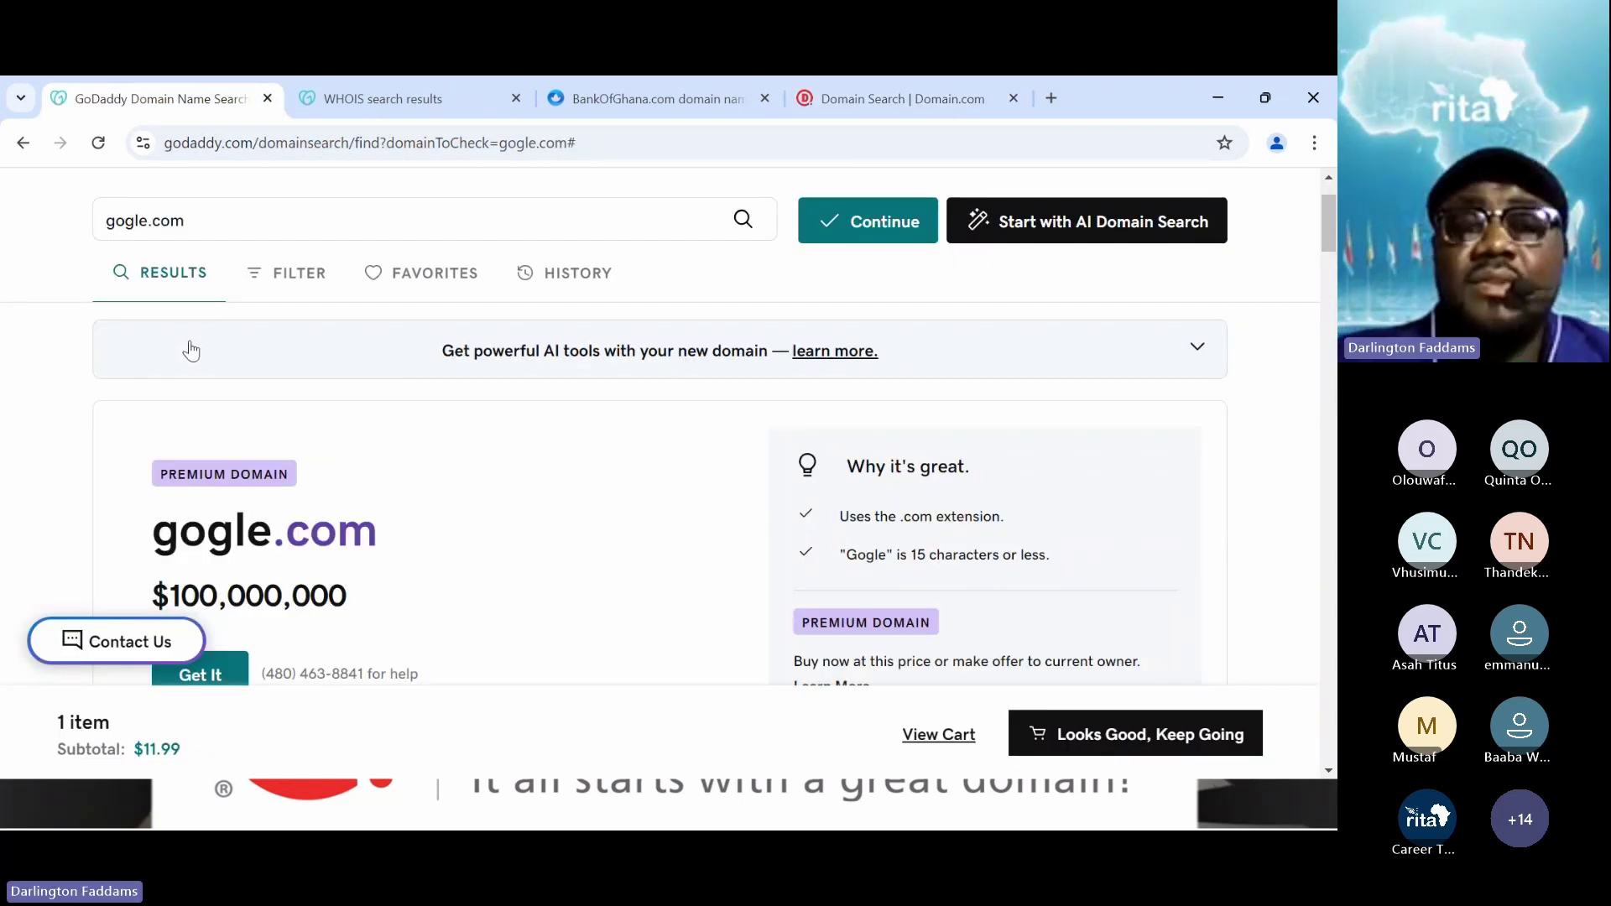
{"action": "scroll", "coordinate": [190, 341], "scroll_direction": "up", "scroll_amount": 1}
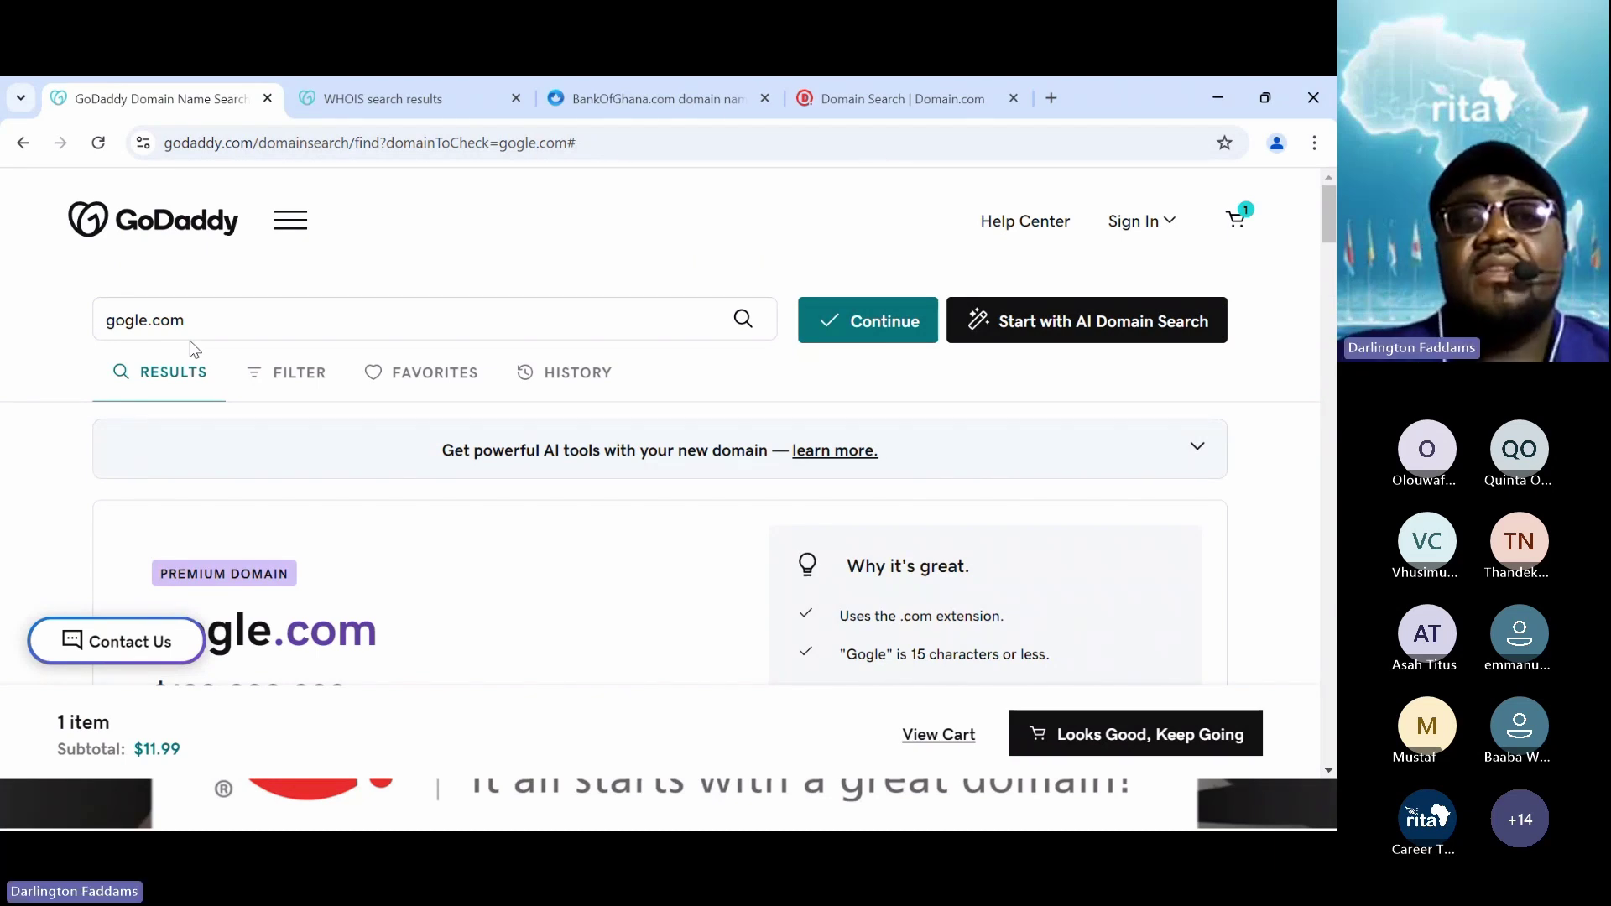
{"action": "left_click", "coordinate": [794, 77]}
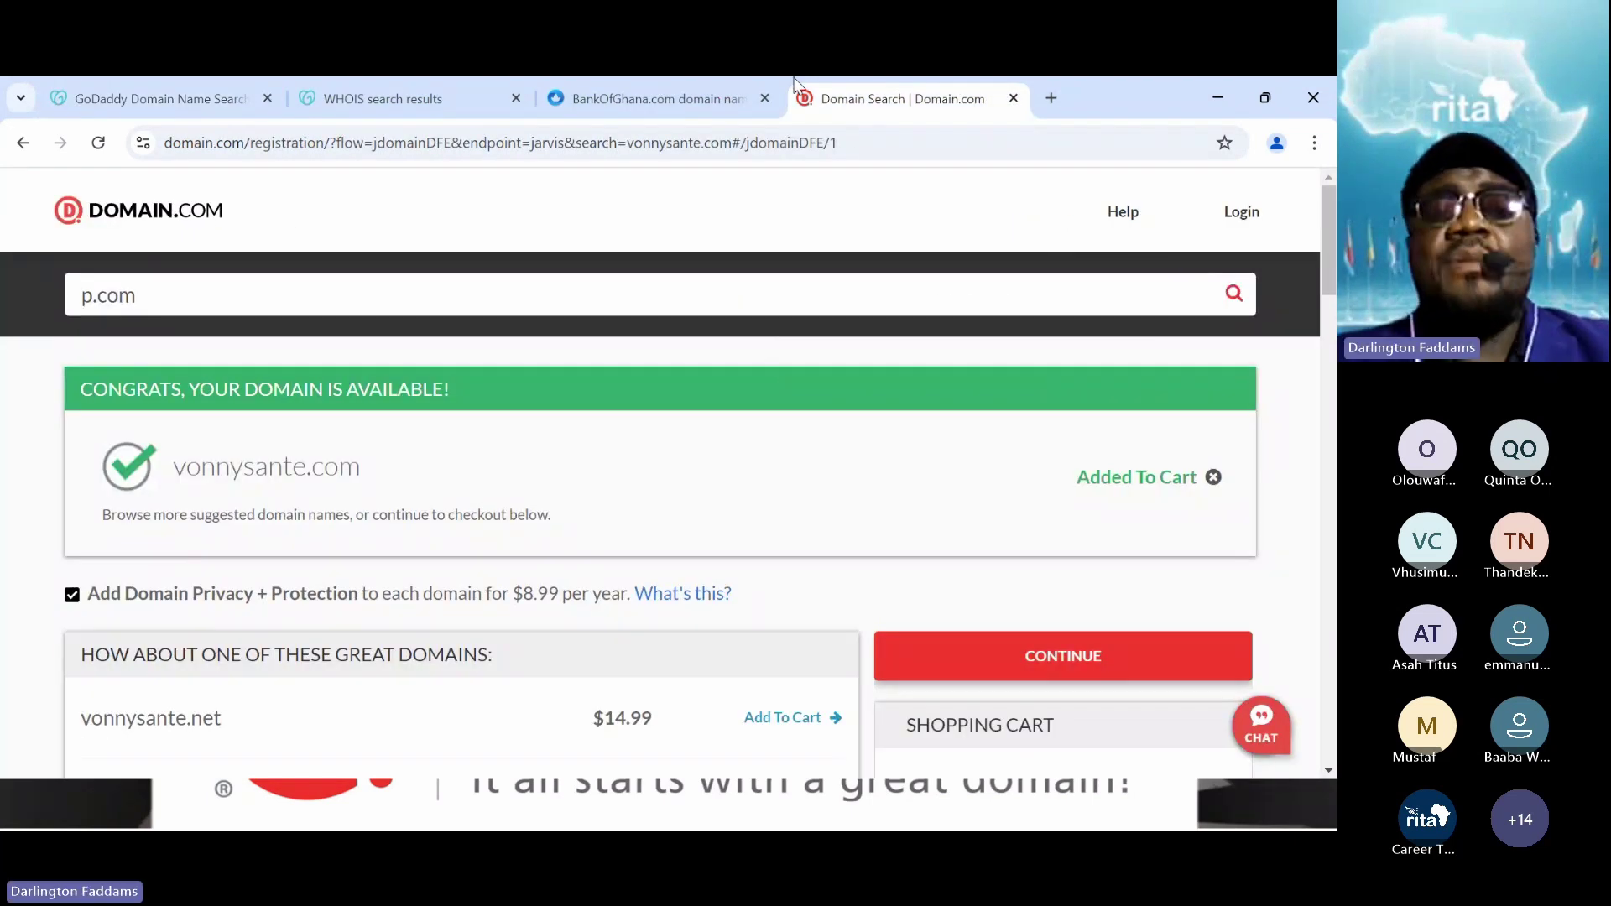
- Switch to the slide presentation and advance from the Domain.com slide to the ghana.com slide
{"action": "key", "text": "alt+Tab"}
{"action": "key", "text": "alt+Tab"}
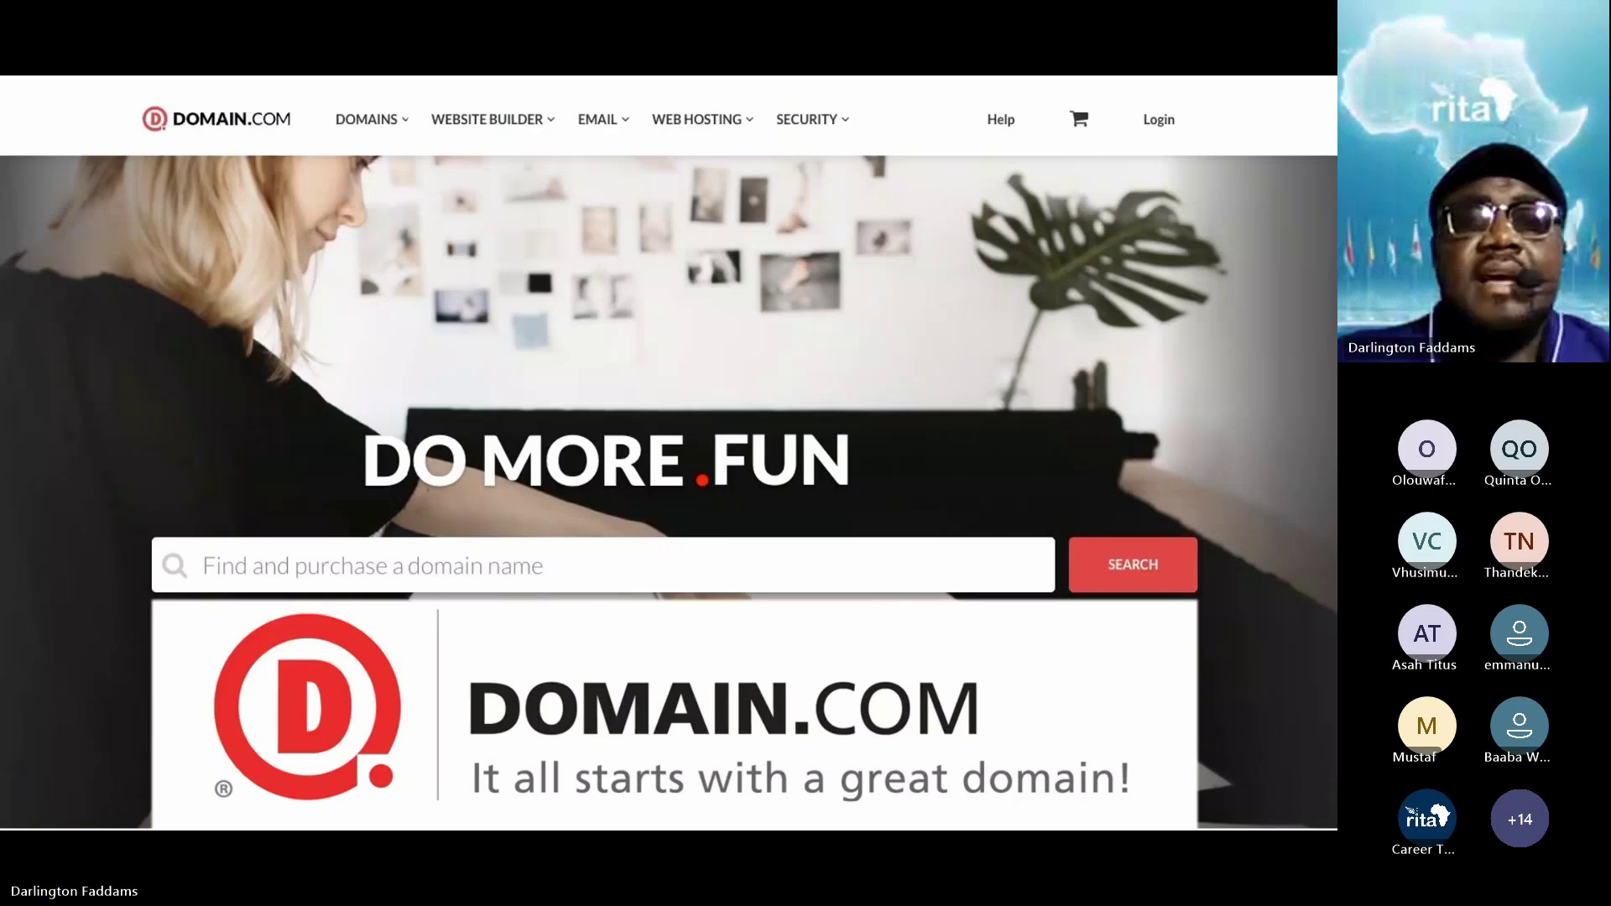
{"action": "key", "text": "Right"}
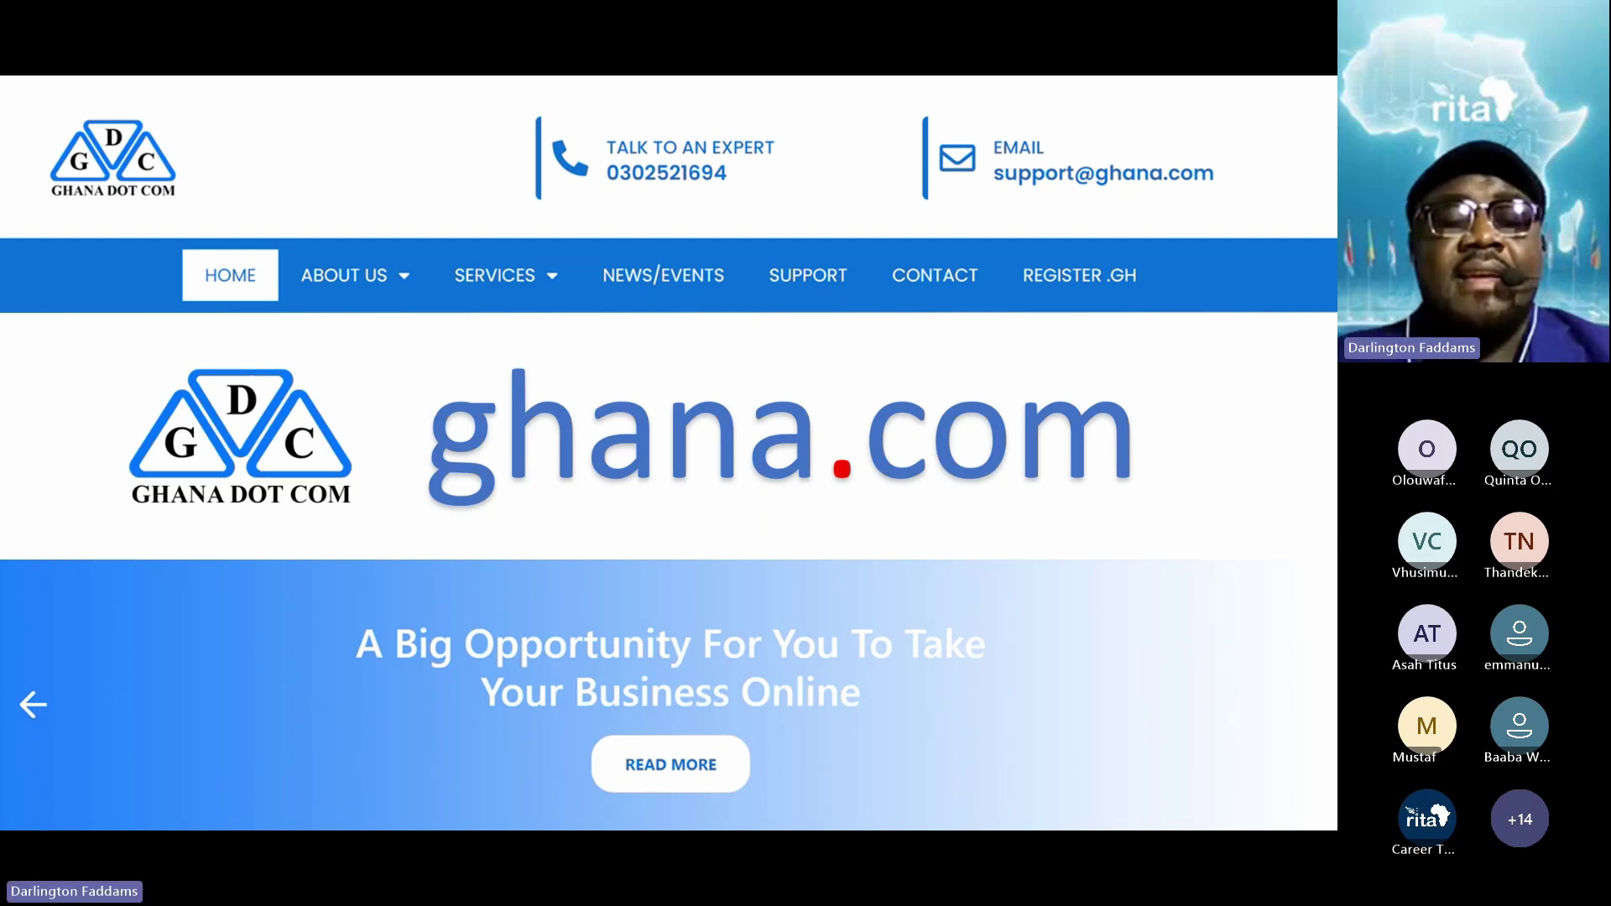
- Bring up the GHANA DOT COM note in Notepad over the slide and clear its text selection
{"action": "key", "text": "super"}
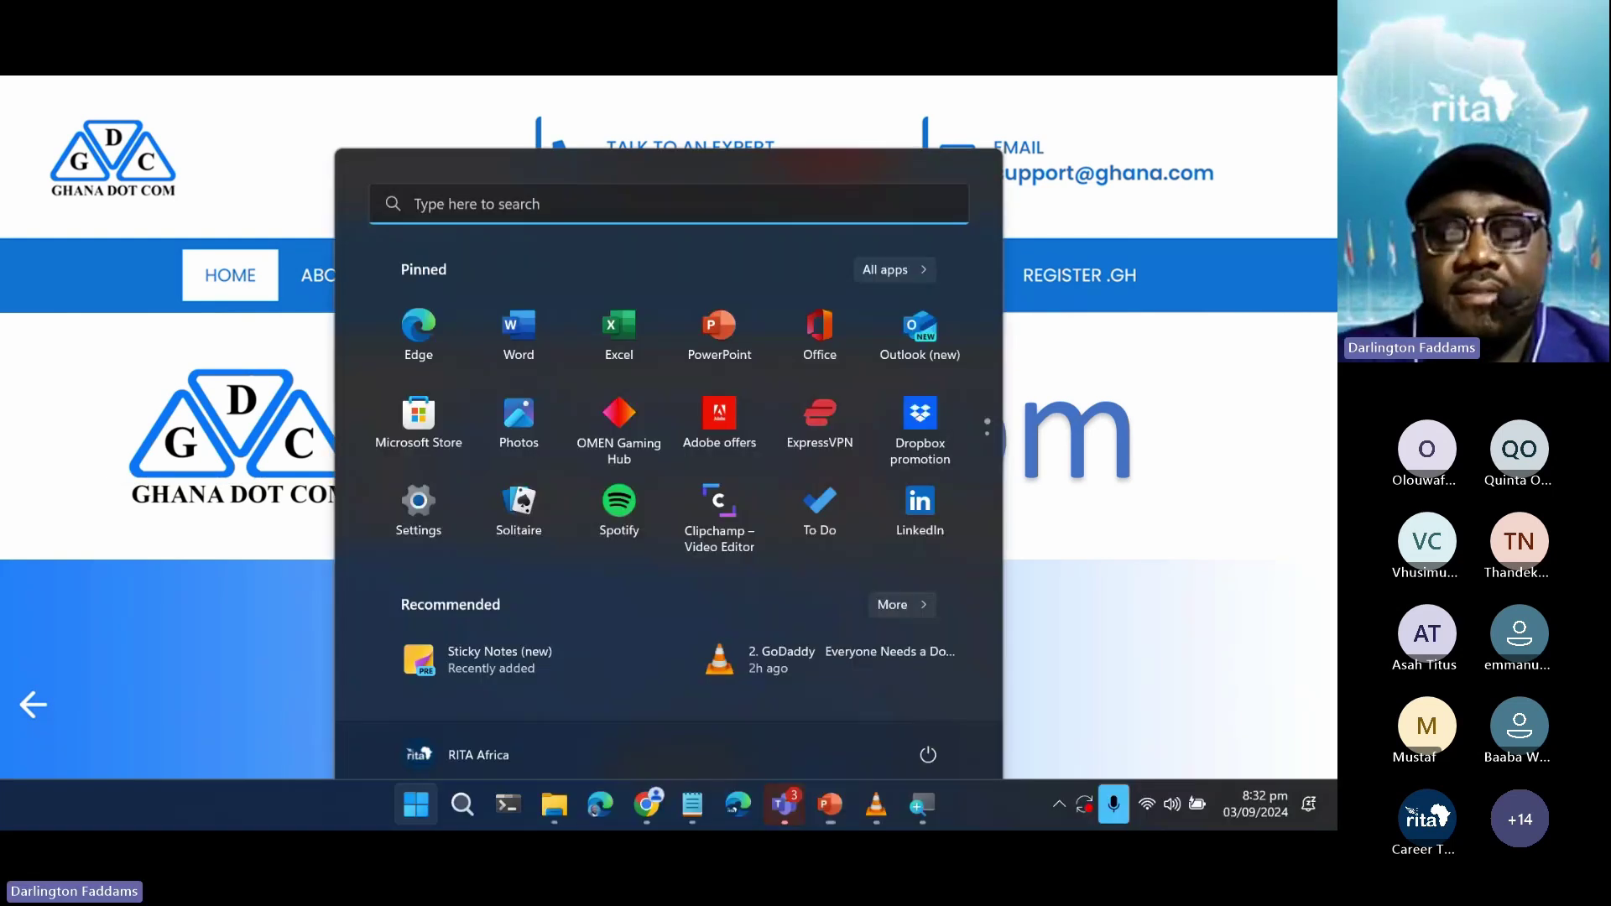
{"action": "key", "text": "super"}
{"action": "key", "text": "super"}
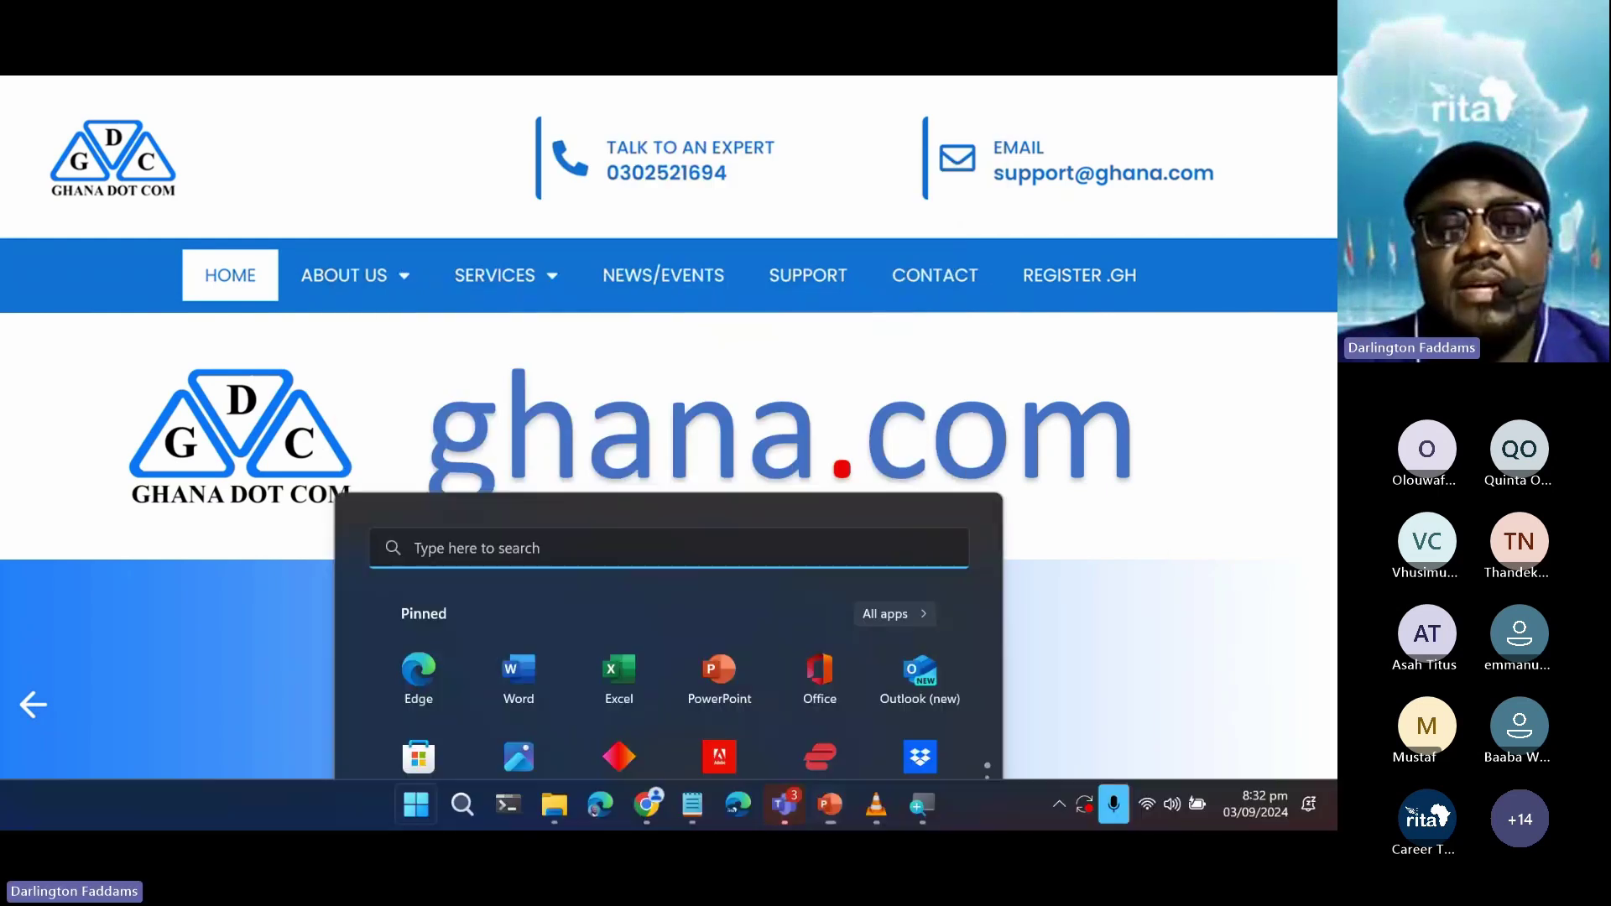
{"action": "left_click", "coordinate": [694, 806]}
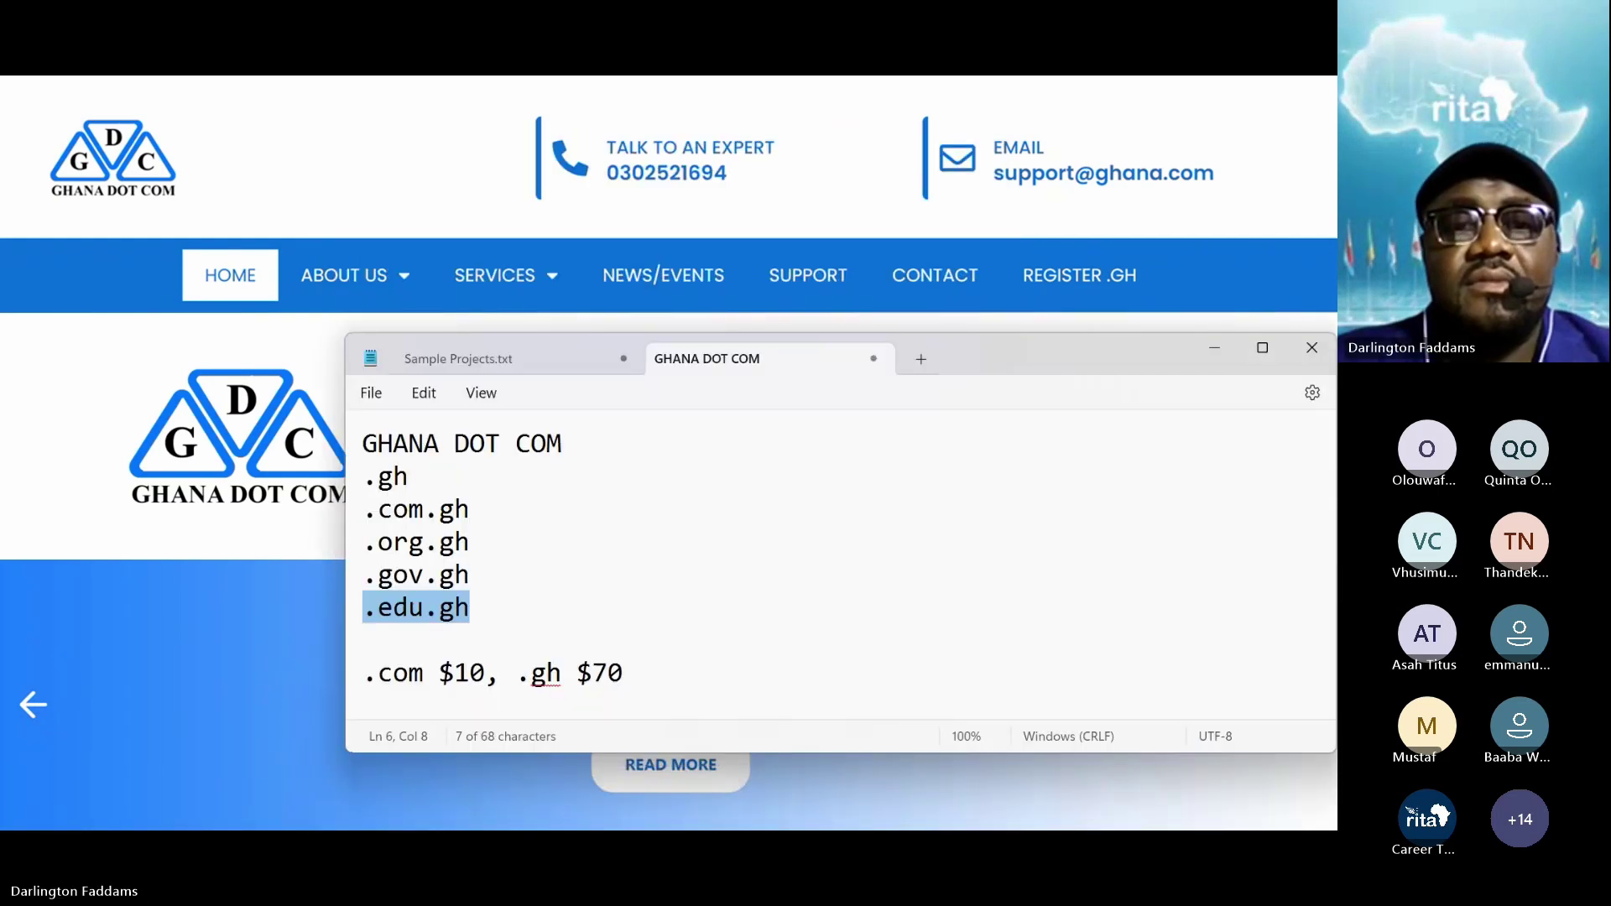
{"action": "left_click", "coordinate": [741, 596]}
{"action": "left_click", "coordinate": [689, 673]}
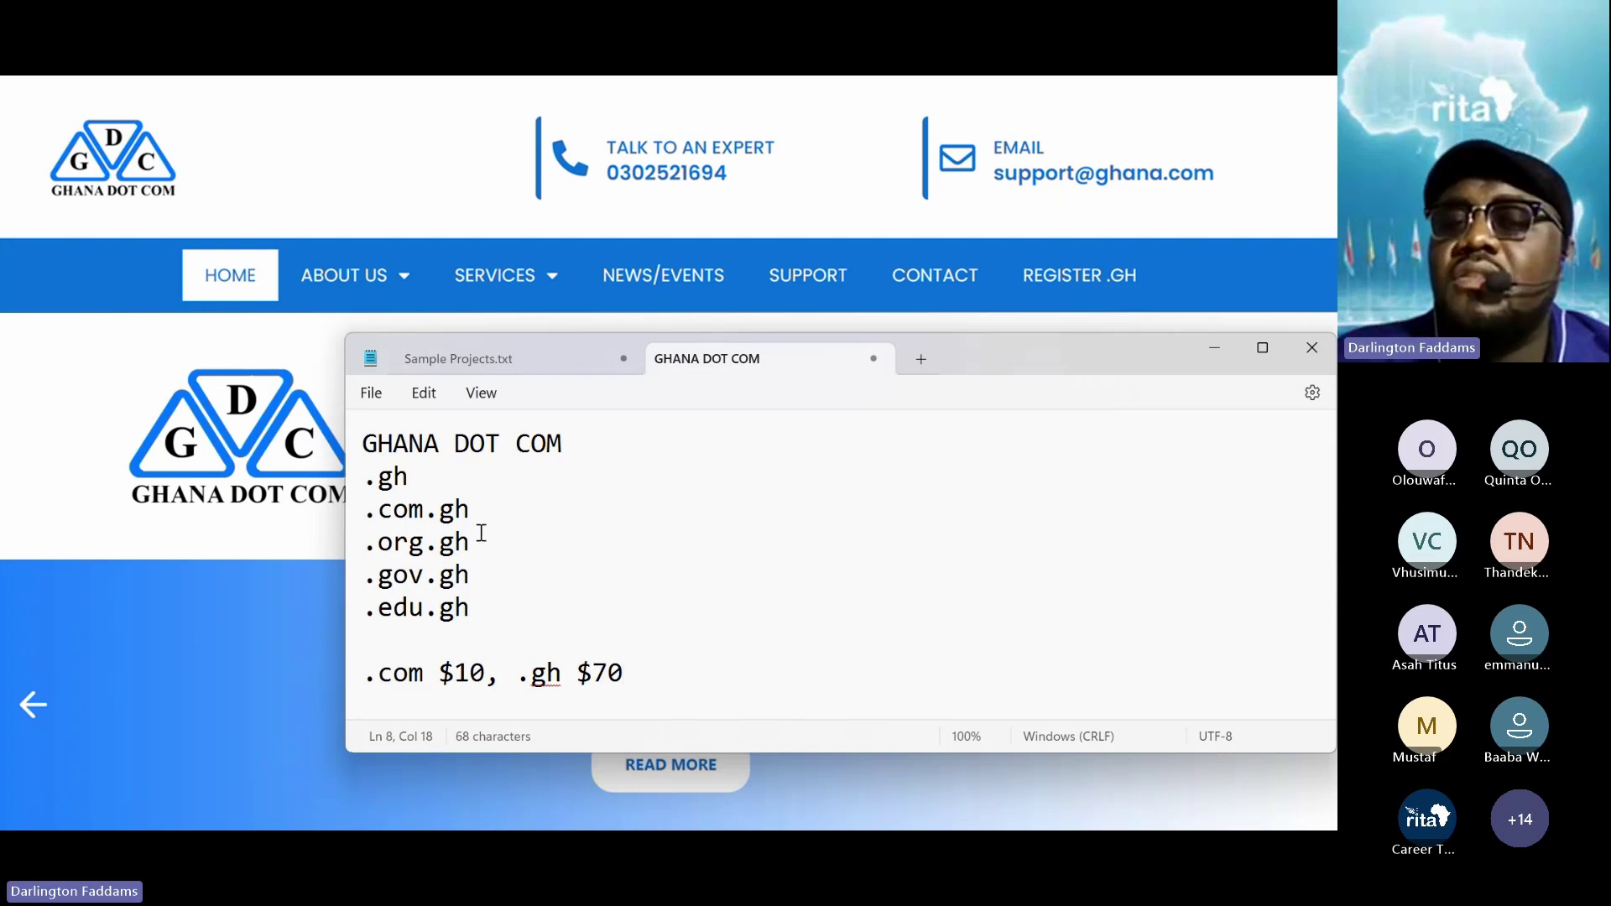
- Highlight the .gh and .edu.gh extensions in the note, and minimize Notepad to return to the ghana.com slide
{"action": "left_click_drag", "start_coordinate": [426, 480], "coordinate": [361, 493]}
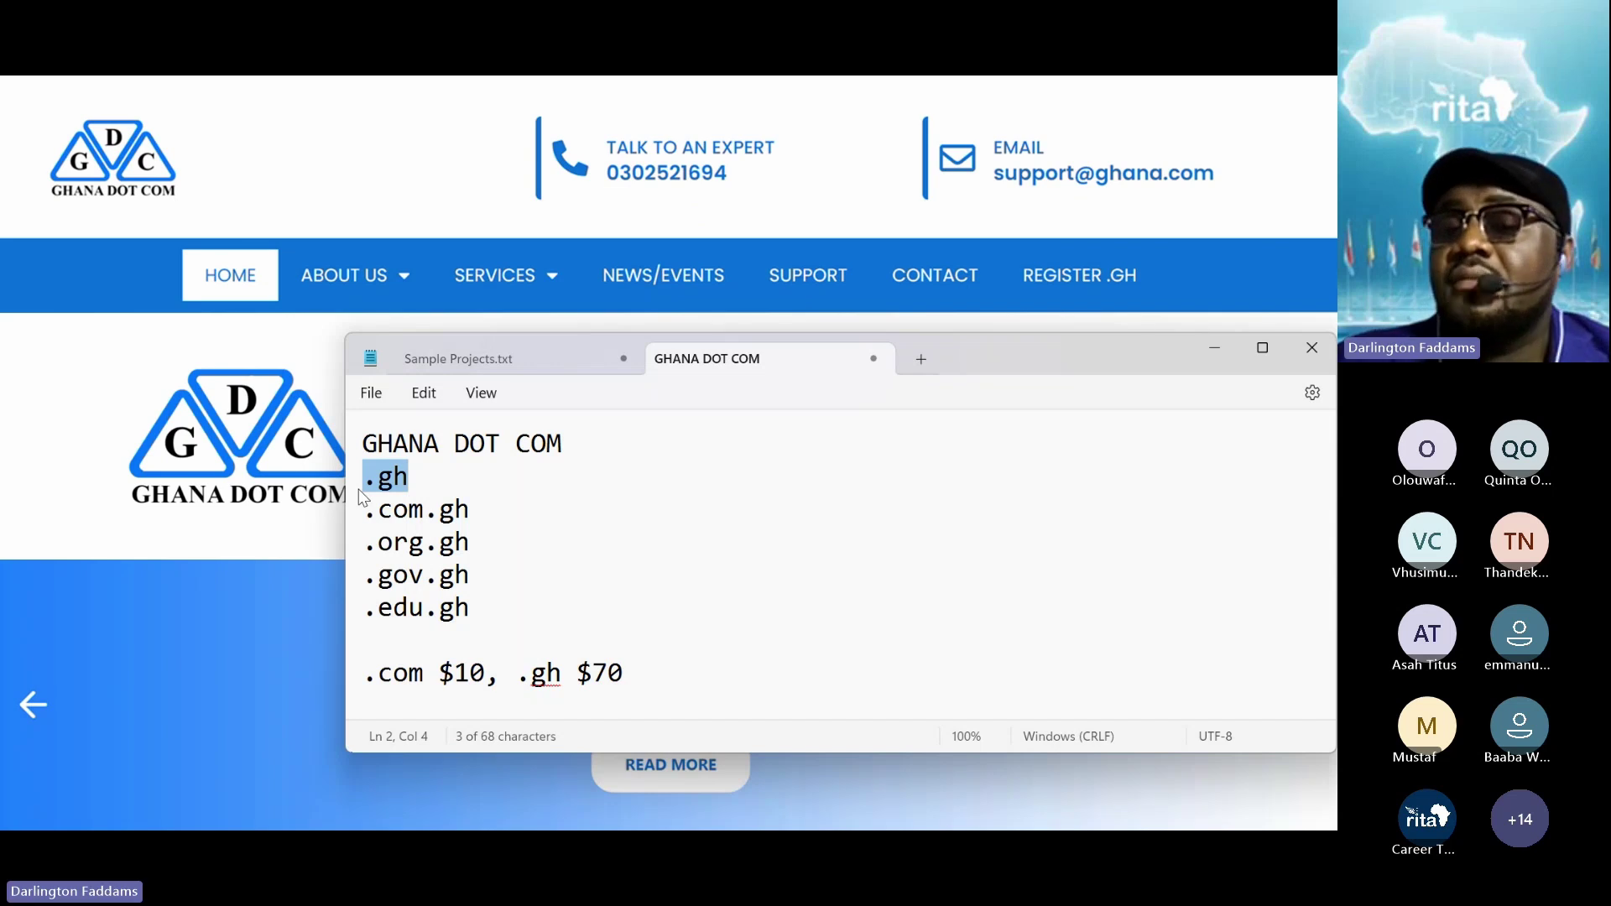
{"action": "left_click", "coordinate": [406, 485]}
{"action": "left_click_drag", "start_coordinate": [406, 485], "coordinate": [360, 487]}
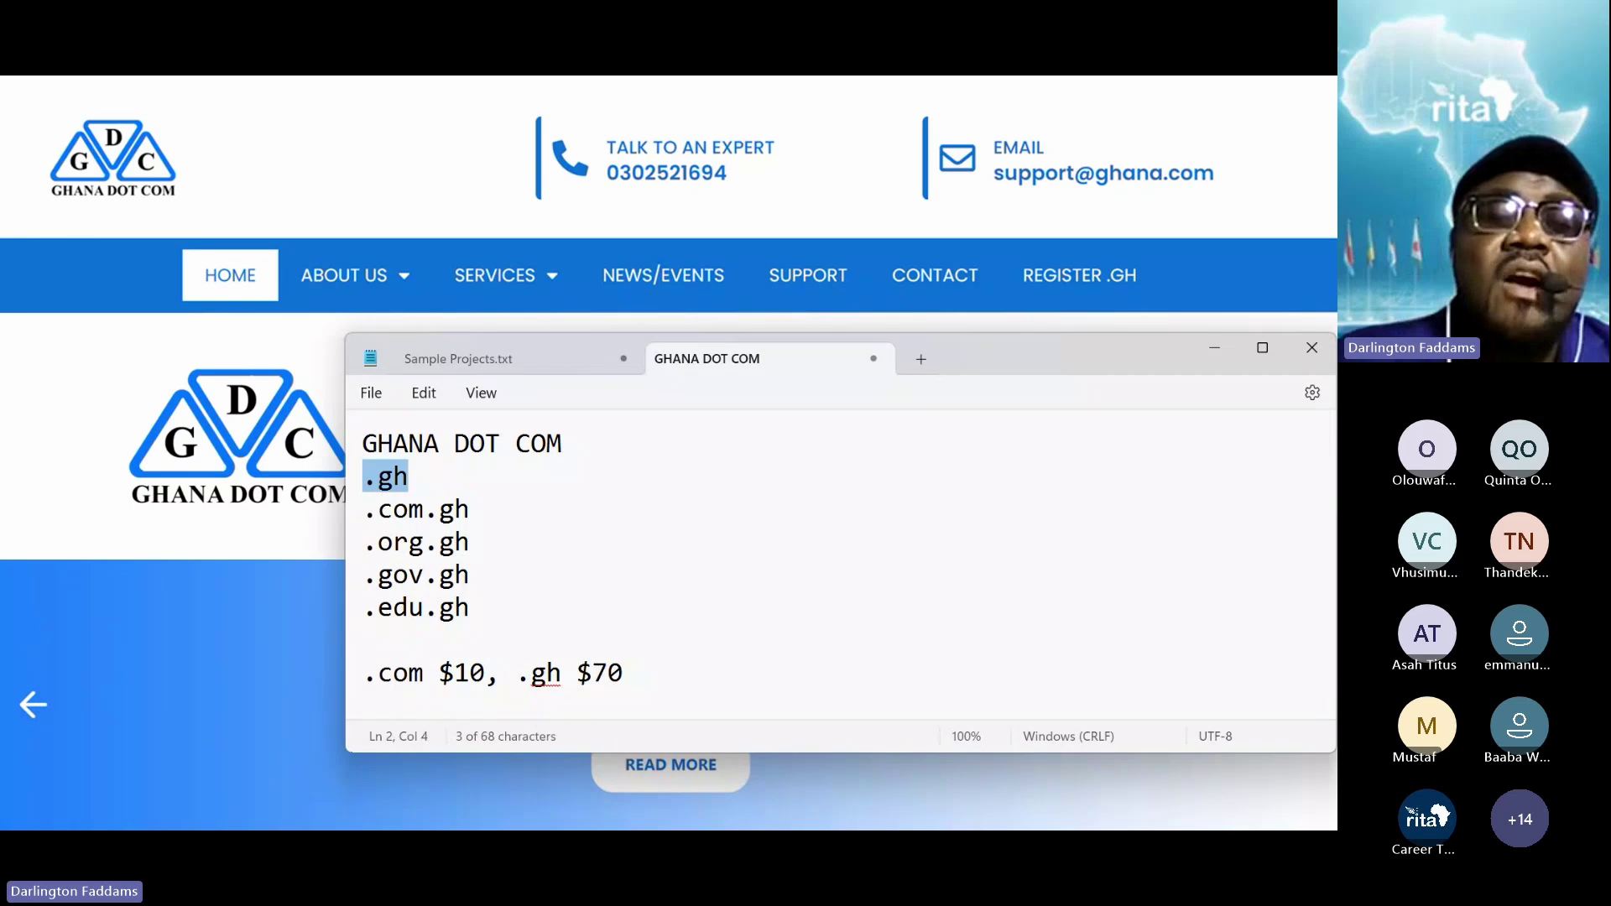
{"action": "left_click_drag", "start_coordinate": [472, 609], "coordinate": [349, 625]}
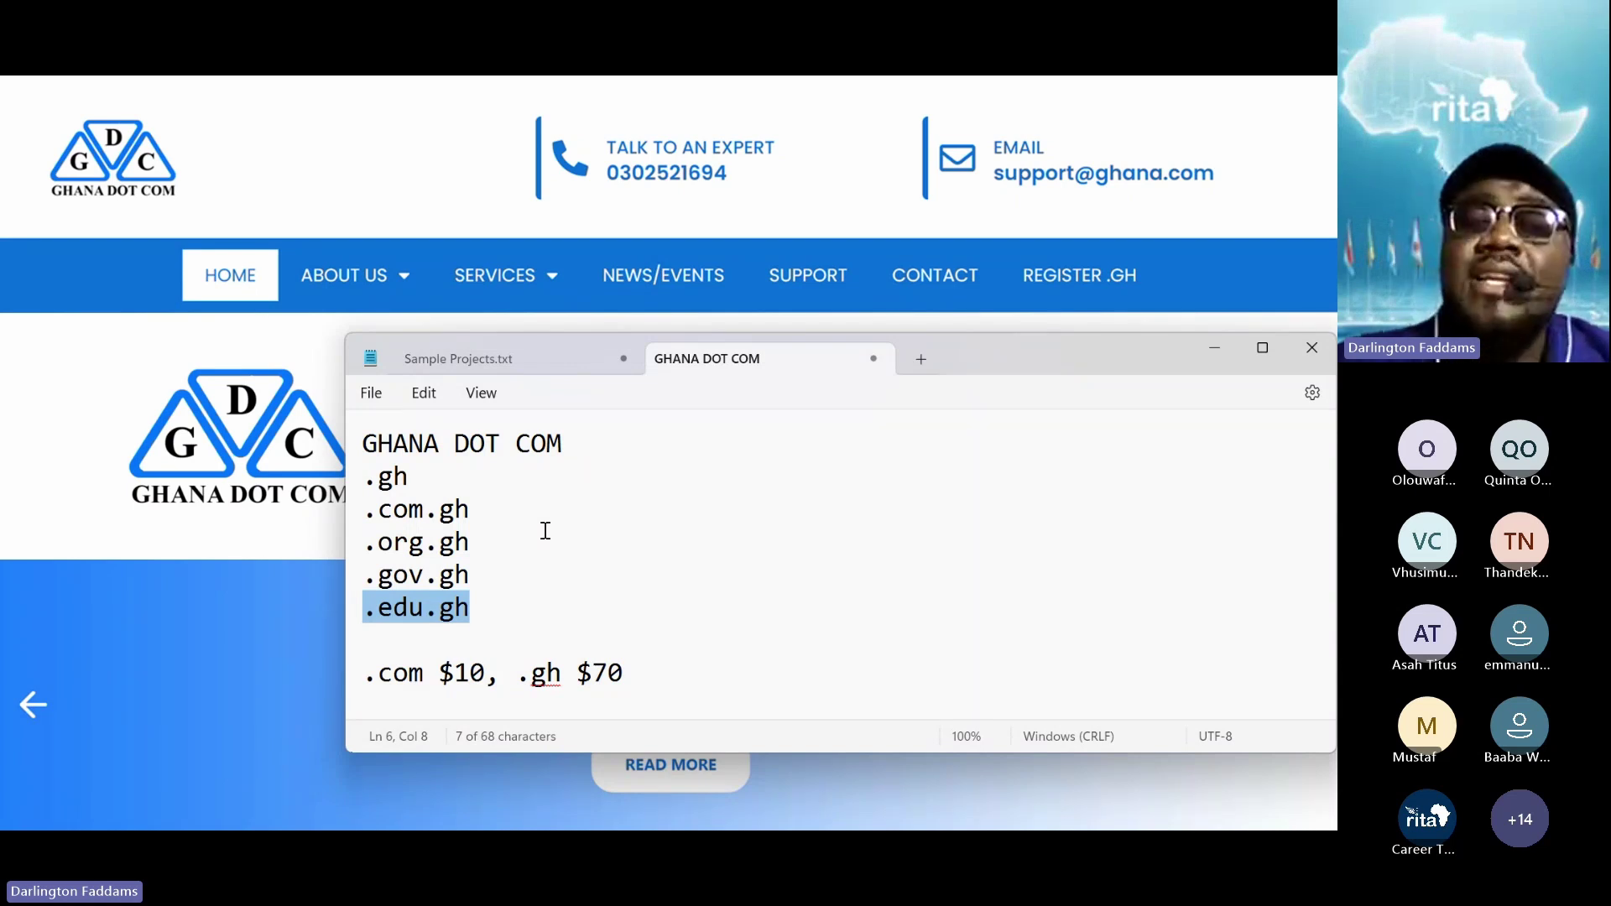
{"action": "left_click", "coordinate": [1228, 346]}
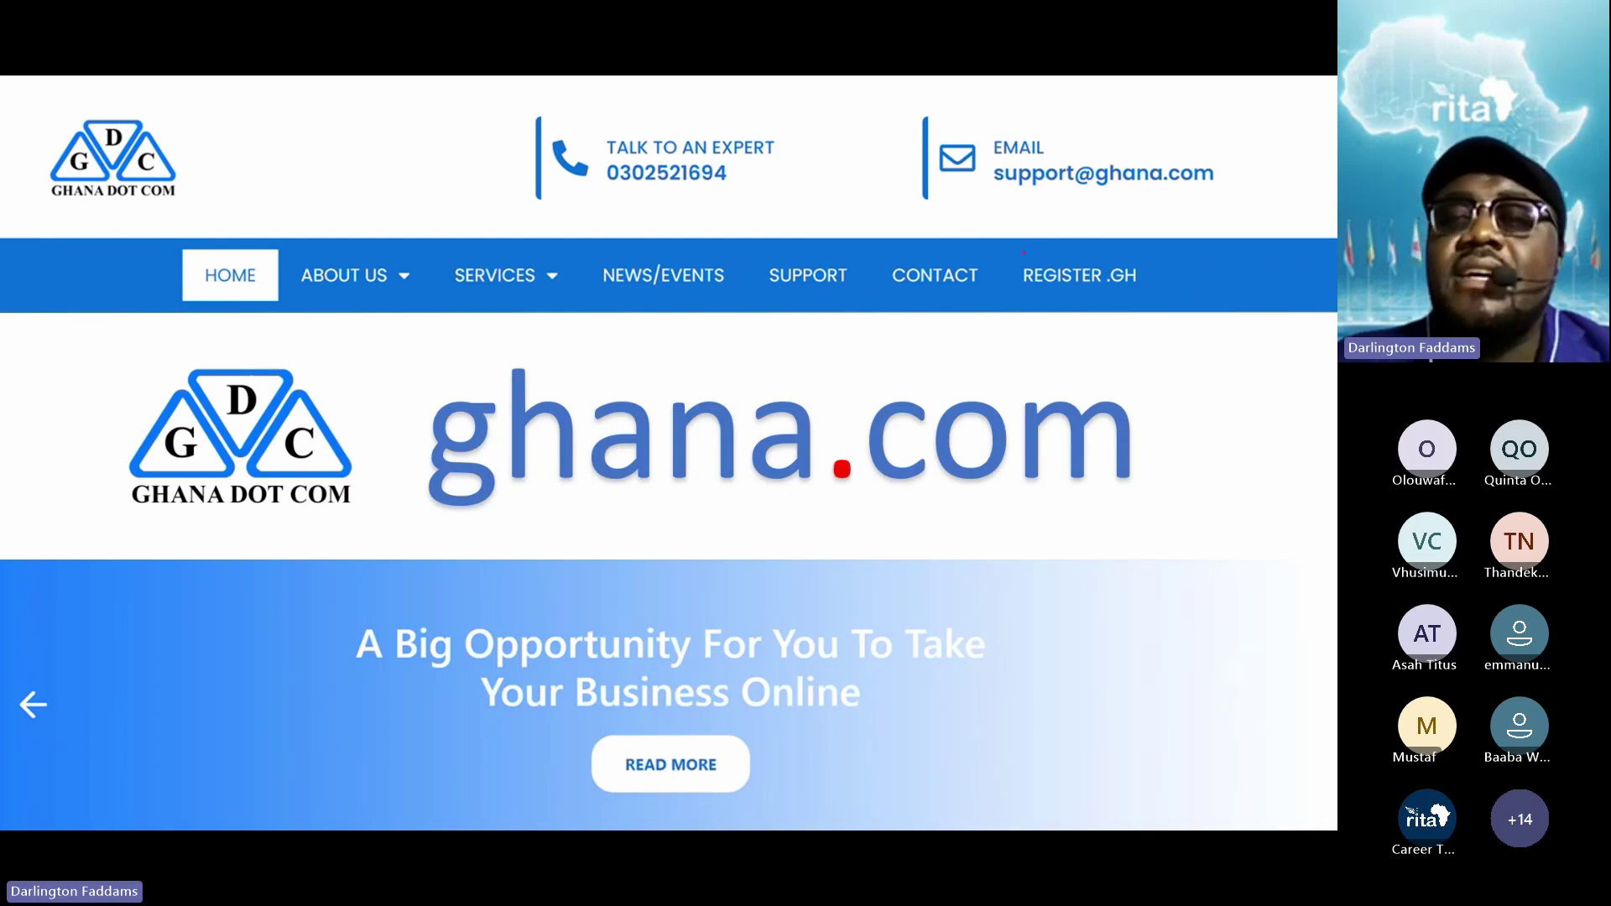
{"action": "key", "text": "Right"}
{"action": "key", "text": "Right"}
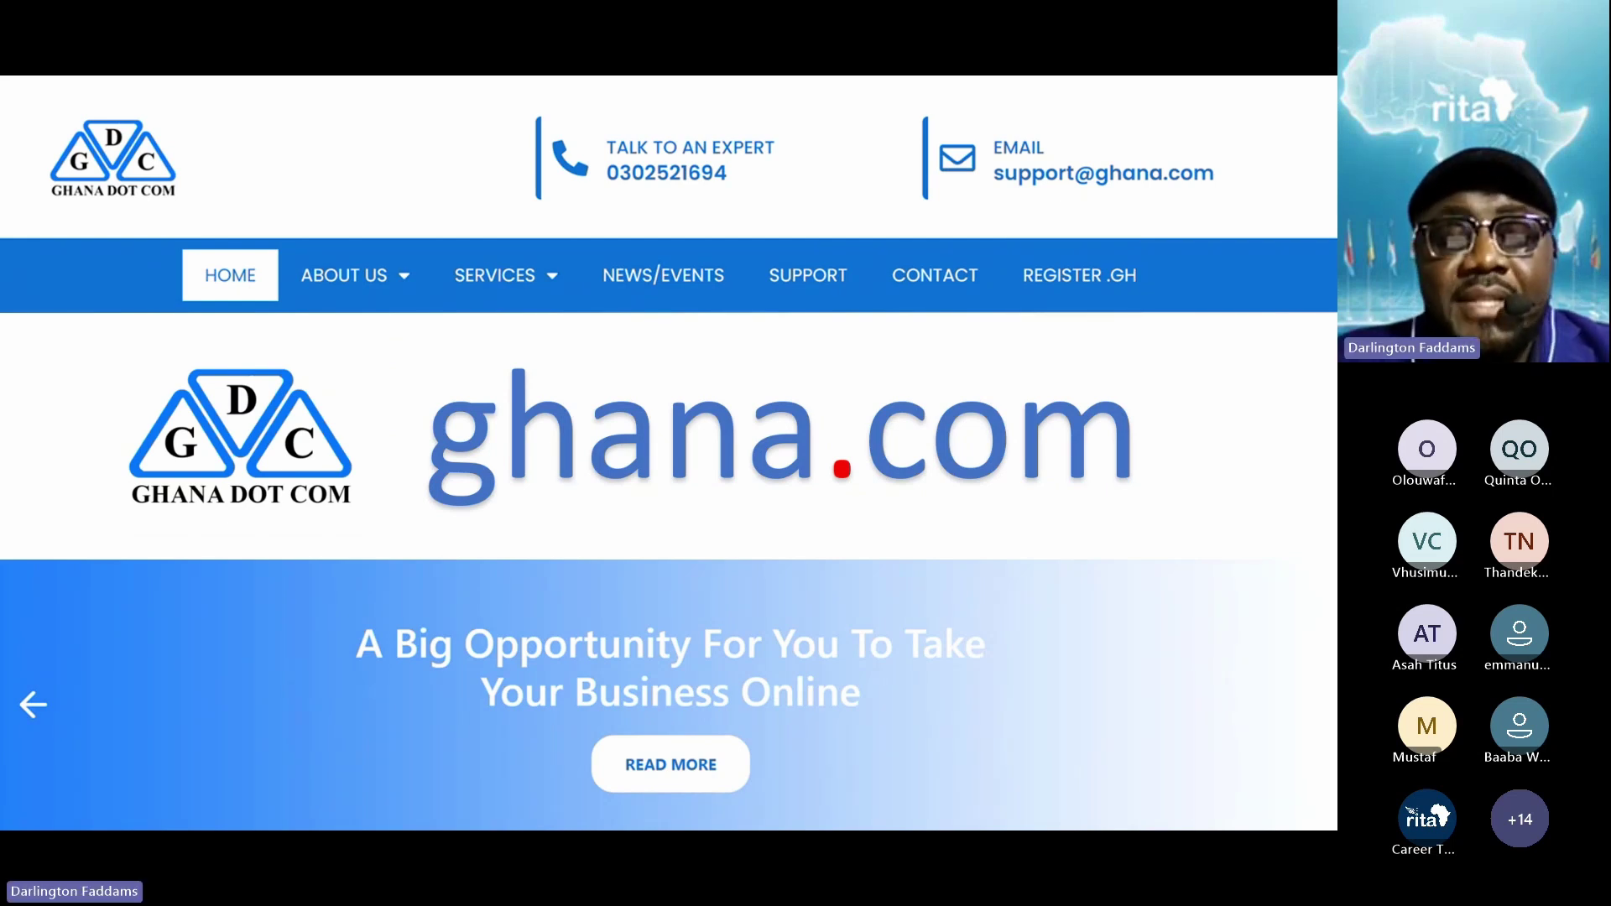
{"action": "key", "text": "alt+Tab"}
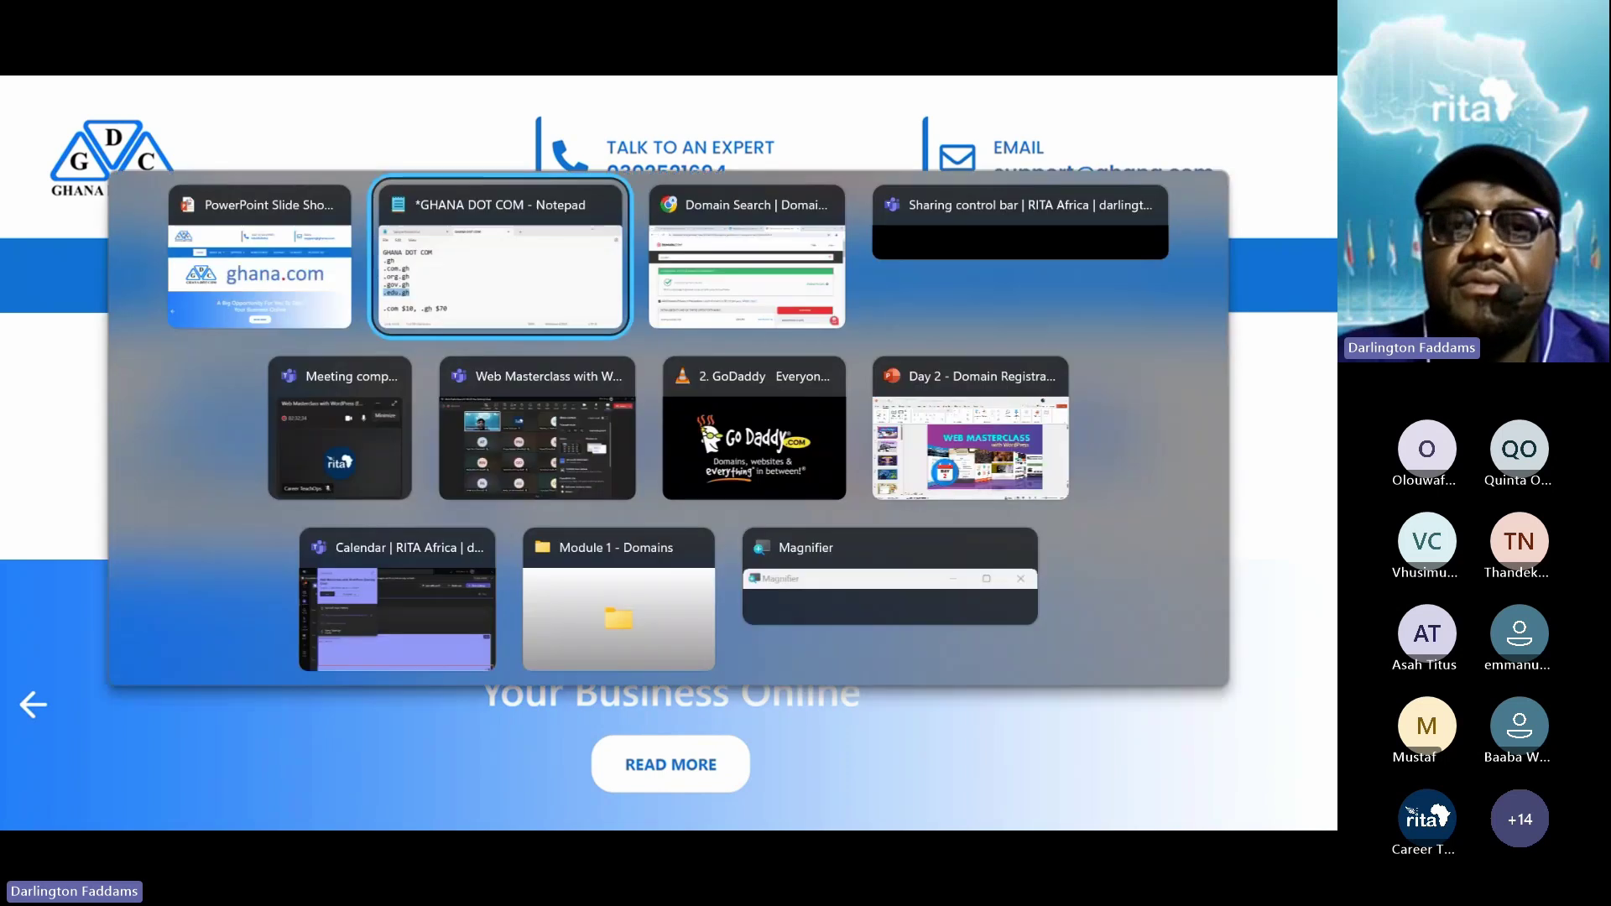
{"action": "key", "text": "alt+shift+Tab"}
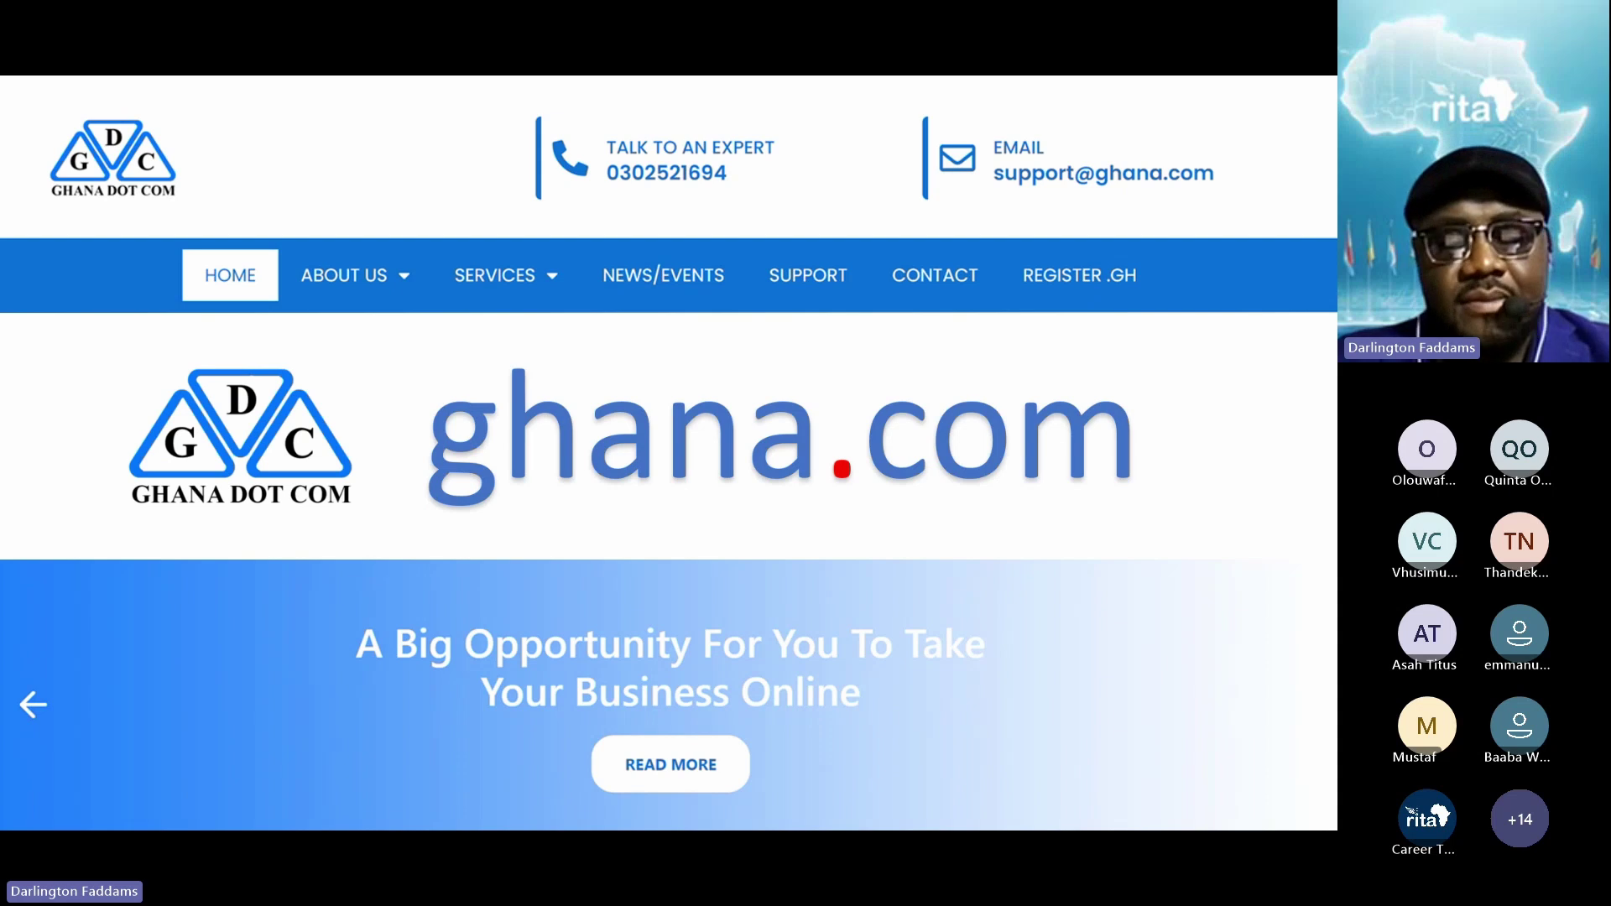
- Bring the GHANA DOT COM note back over the slide and highlight its .edu.gh, .com.gh and .gov.gh extensions
{"action": "key", "text": "alt+Tab"}
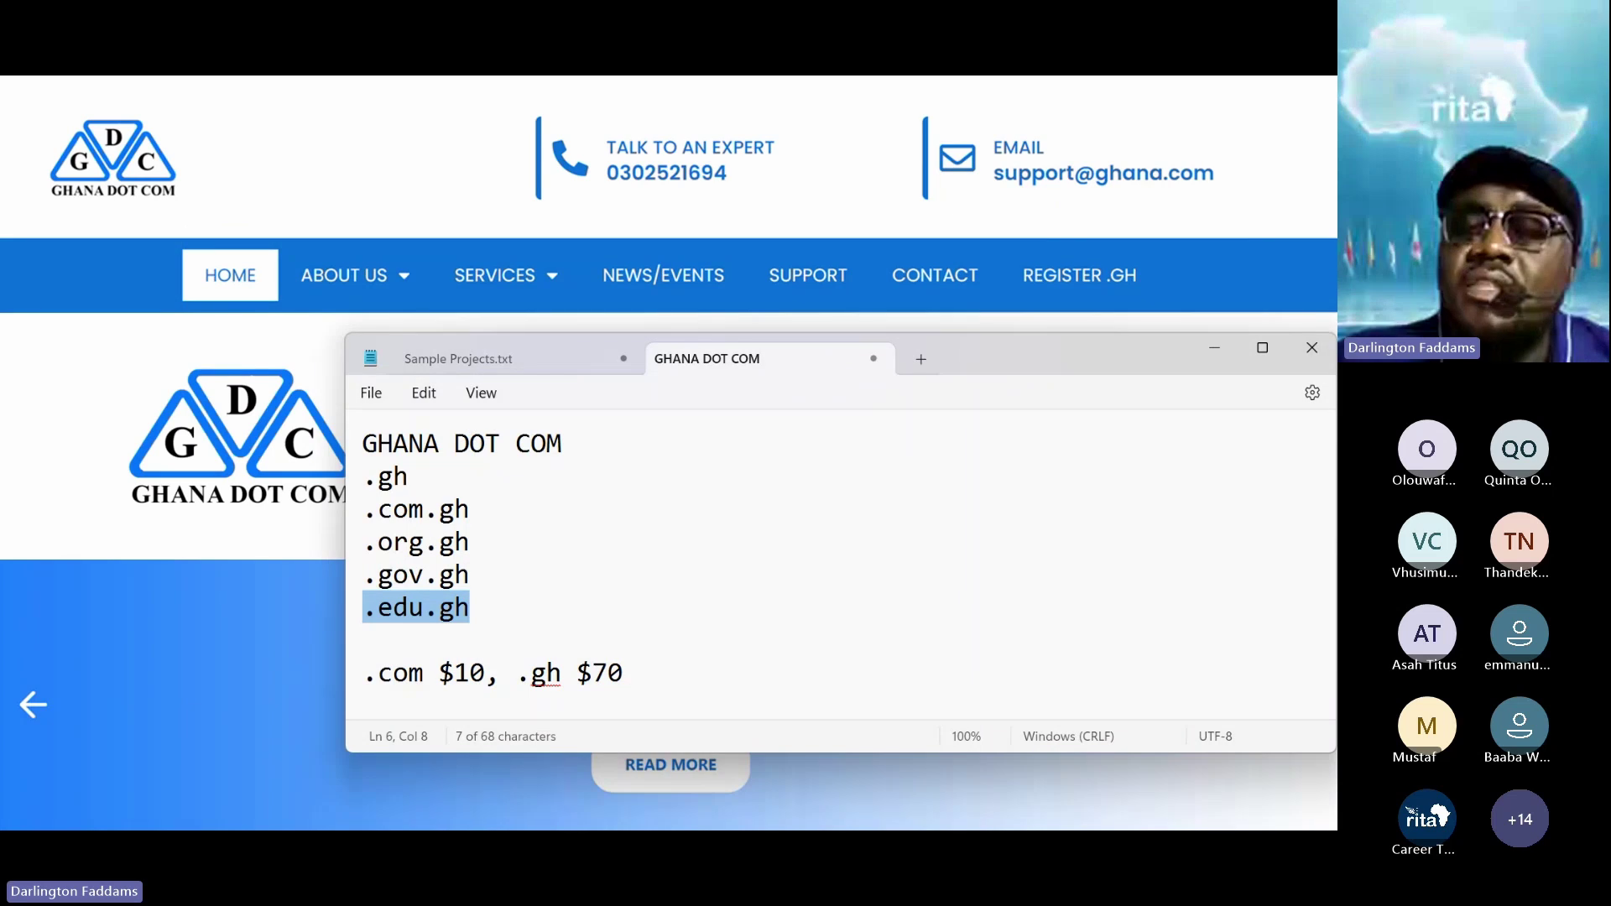
{"action": "left_click", "coordinate": [487, 616]}
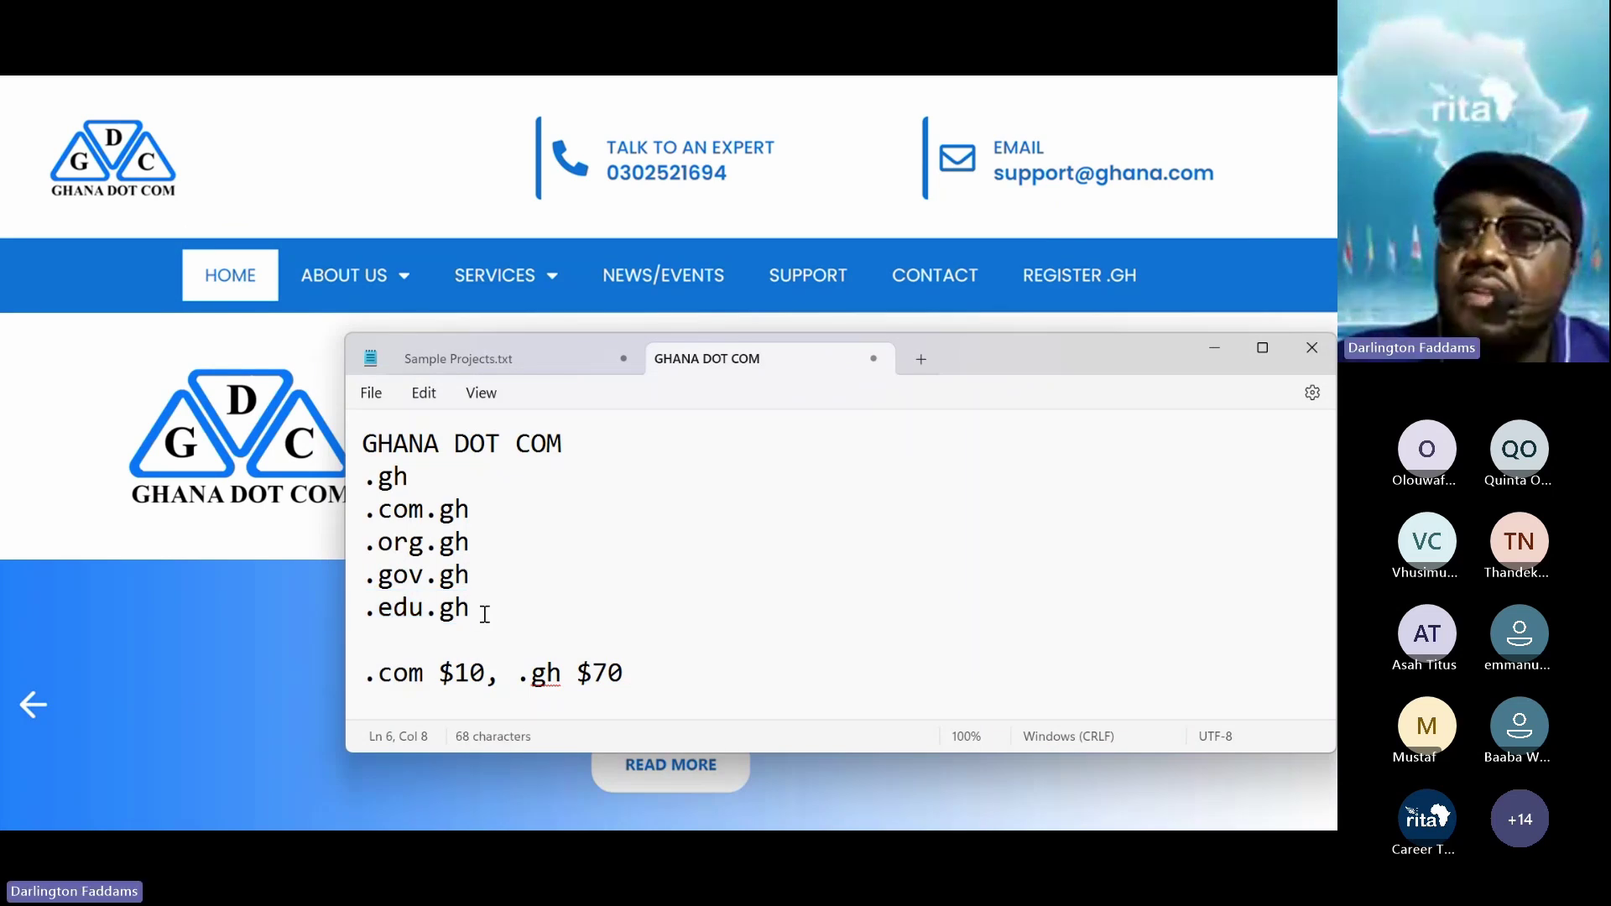
{"action": "left_click_drag", "start_coordinate": [485, 615], "coordinate": [408, 623]}
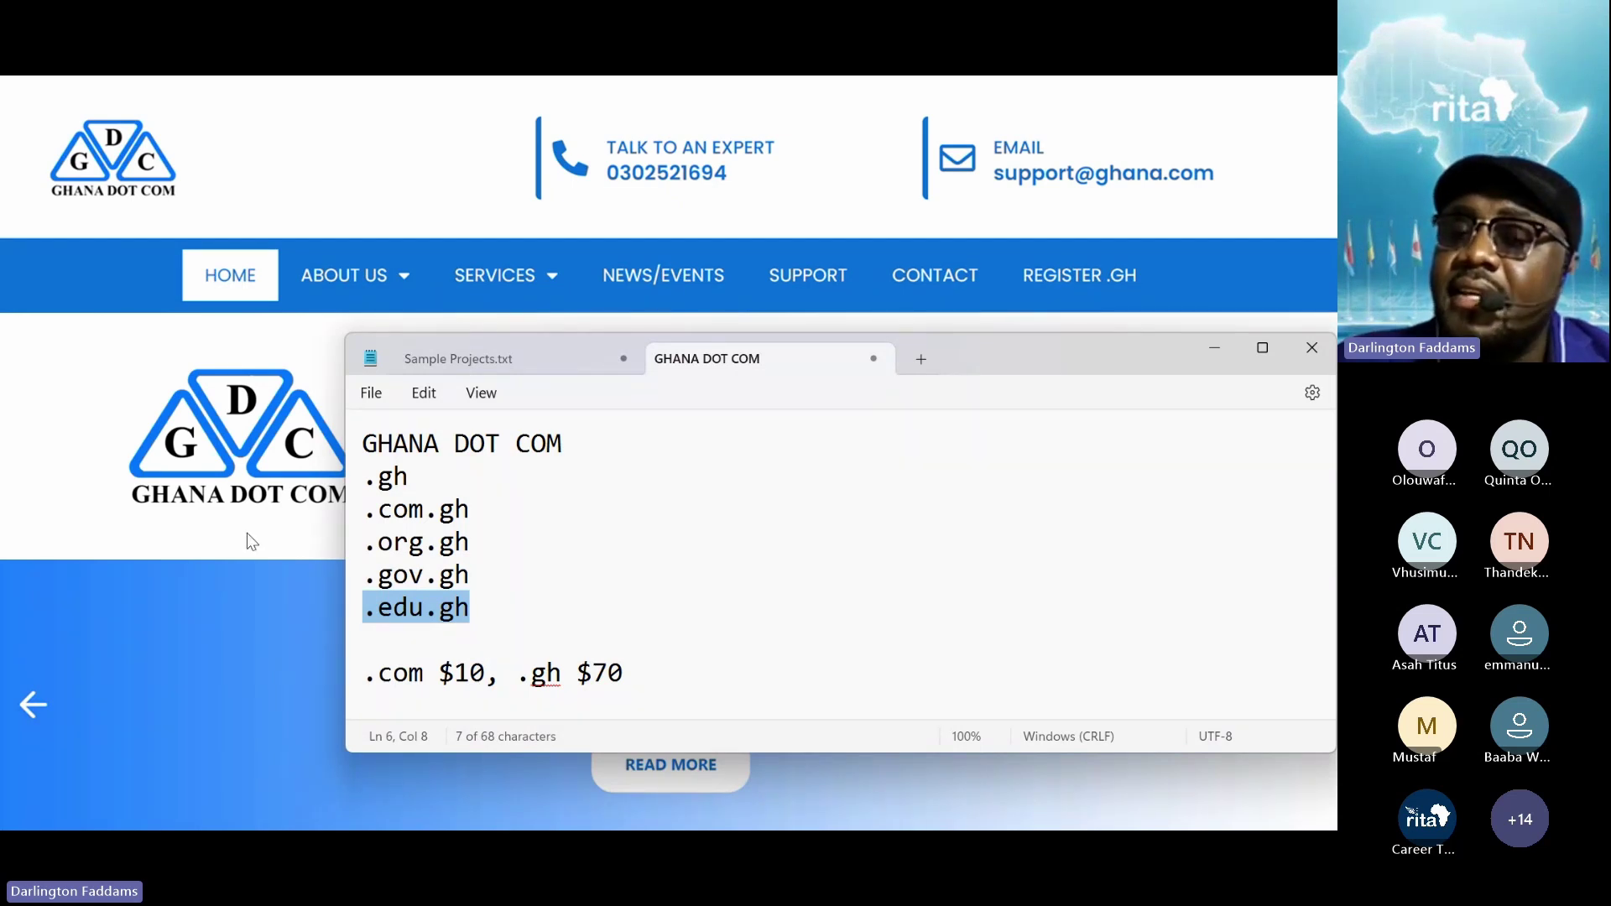
{"action": "left_click_drag", "start_coordinate": [364, 476], "coordinate": [327, 519]}
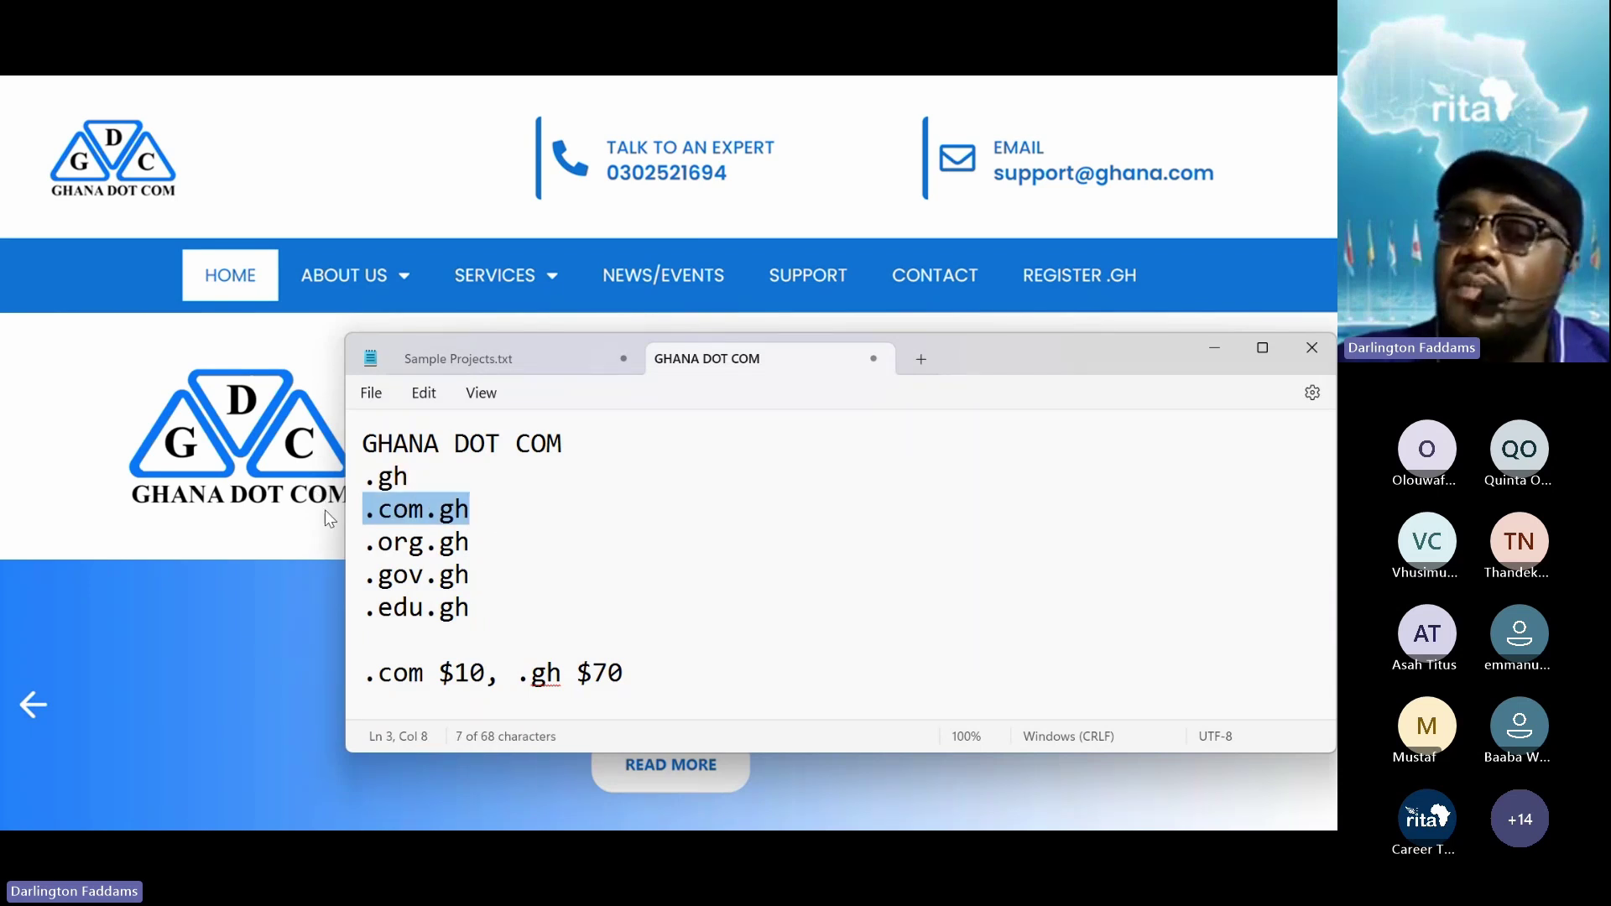
{"action": "left_click_drag", "start_coordinate": [470, 607], "coordinate": [339, 602]}
{"action": "left_click_drag", "start_coordinate": [492, 575], "coordinate": [310, 580]}
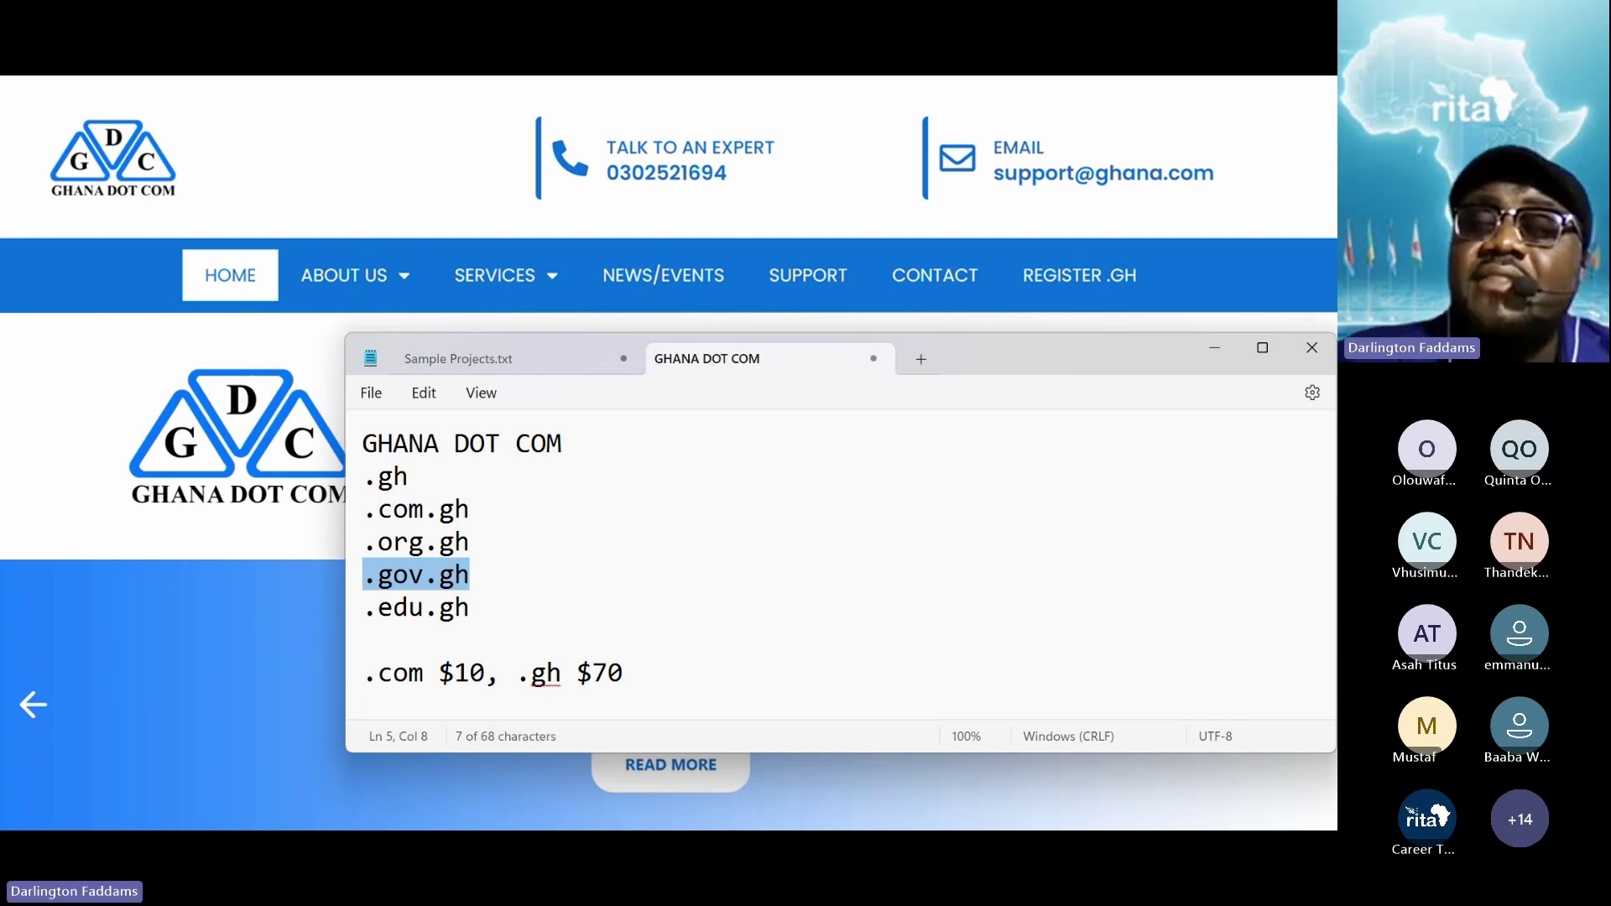
- Minimize Notepad, switch to Chrome, open cia.gov in a new tab and look through the CIA homepage
{"action": "left_click", "coordinate": [1205, 354]}
{"action": "key", "text": "alt+Tab"}
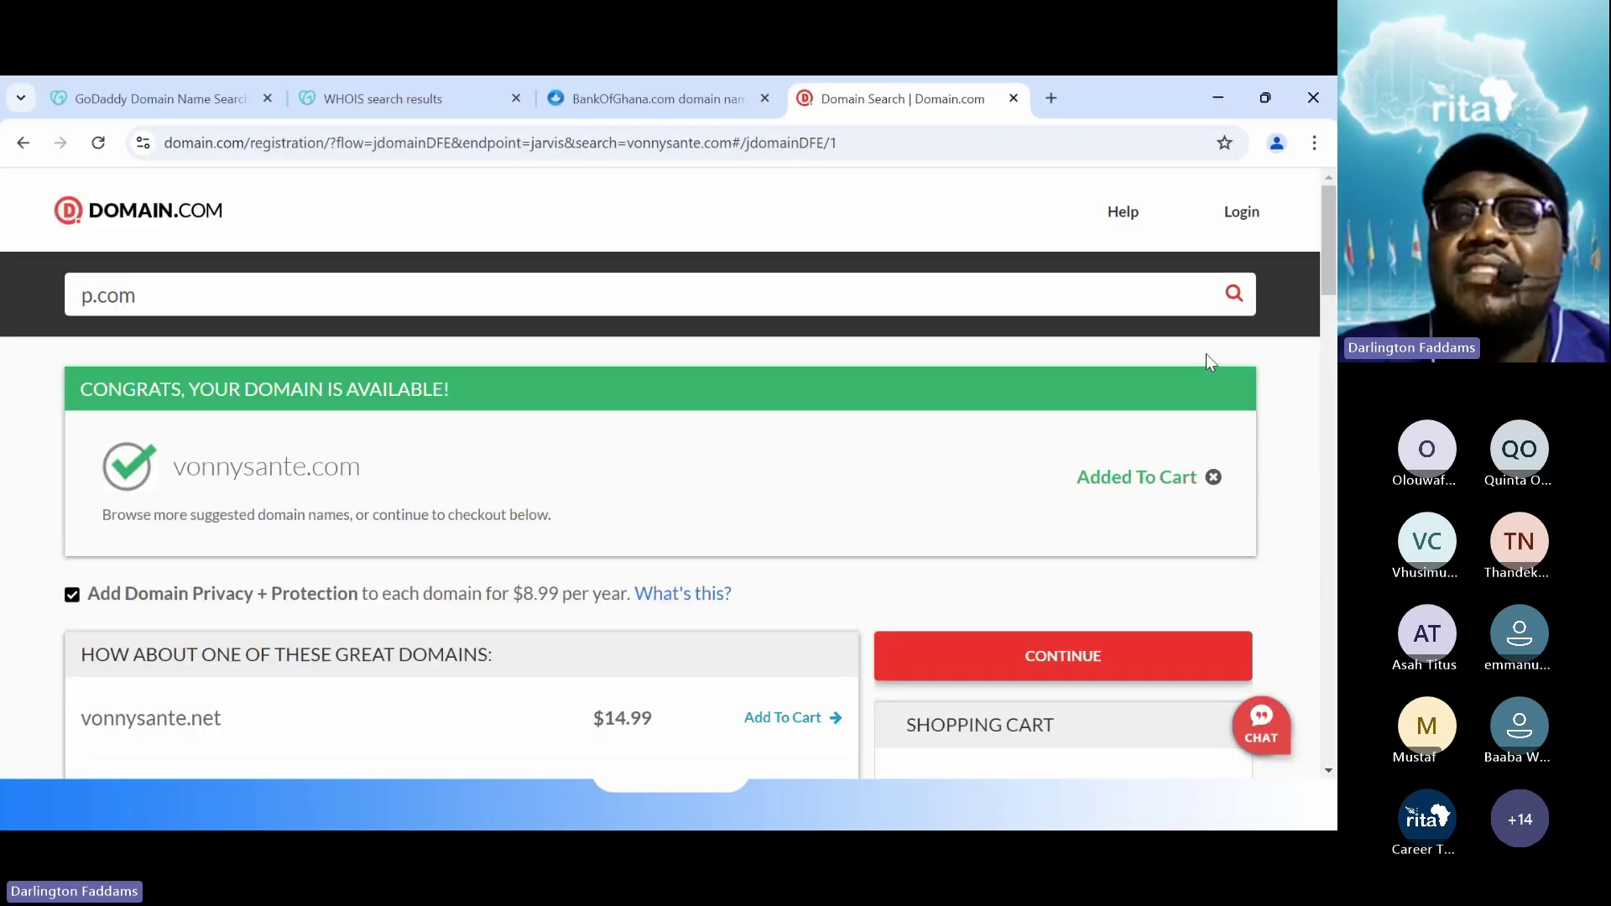
{"action": "left_click", "coordinate": [1050, 104]}
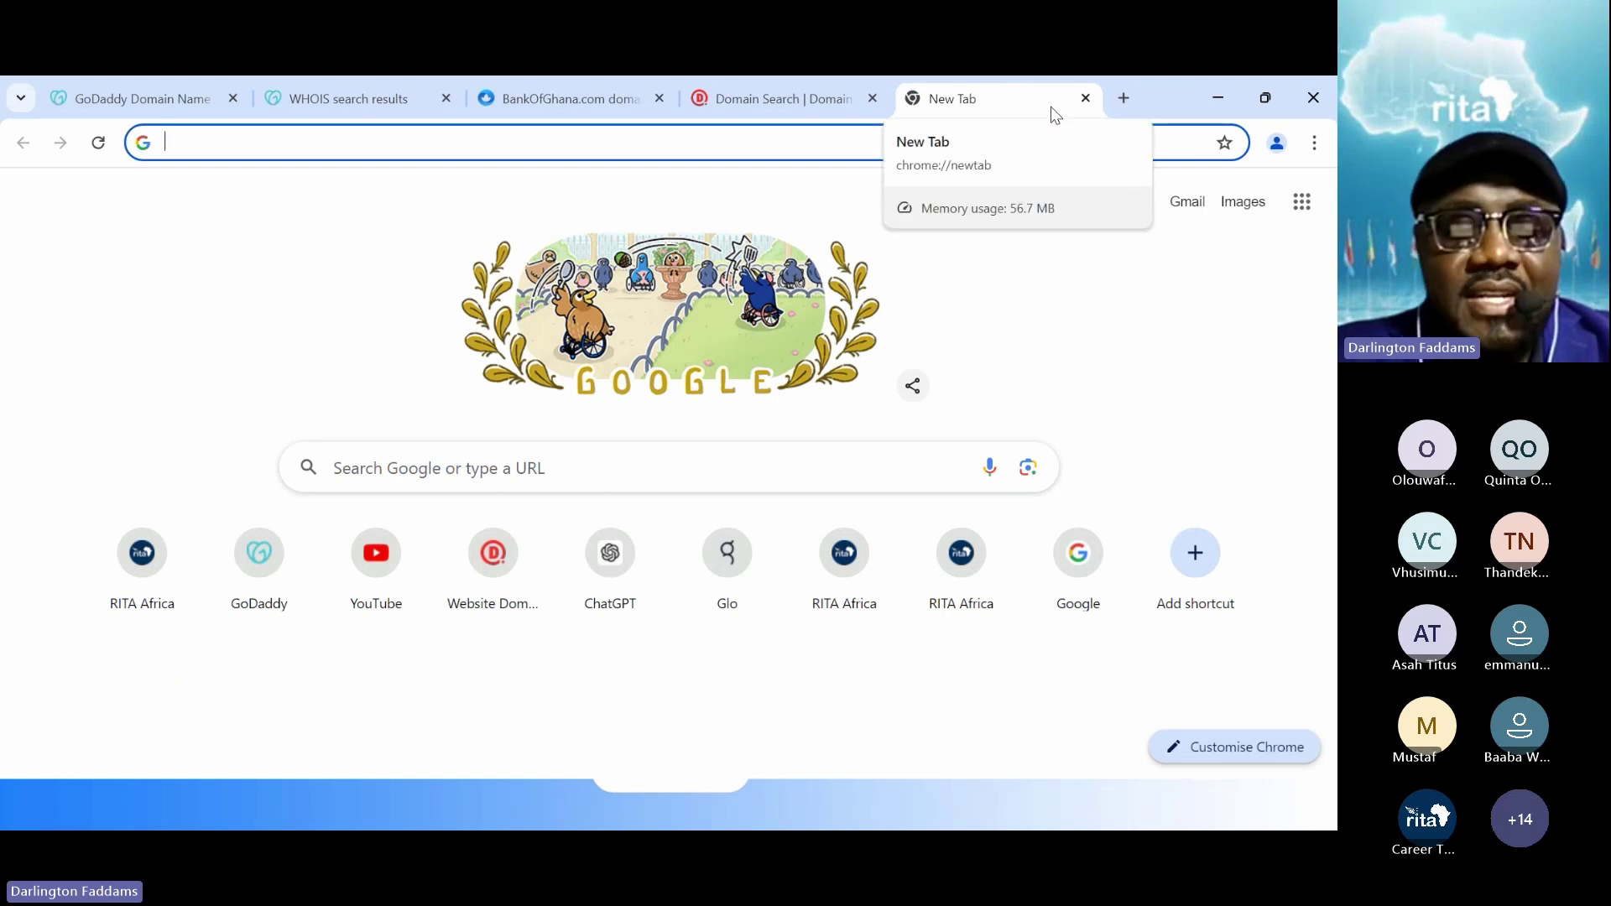
{"action": "type", "text": "cia.gov"}
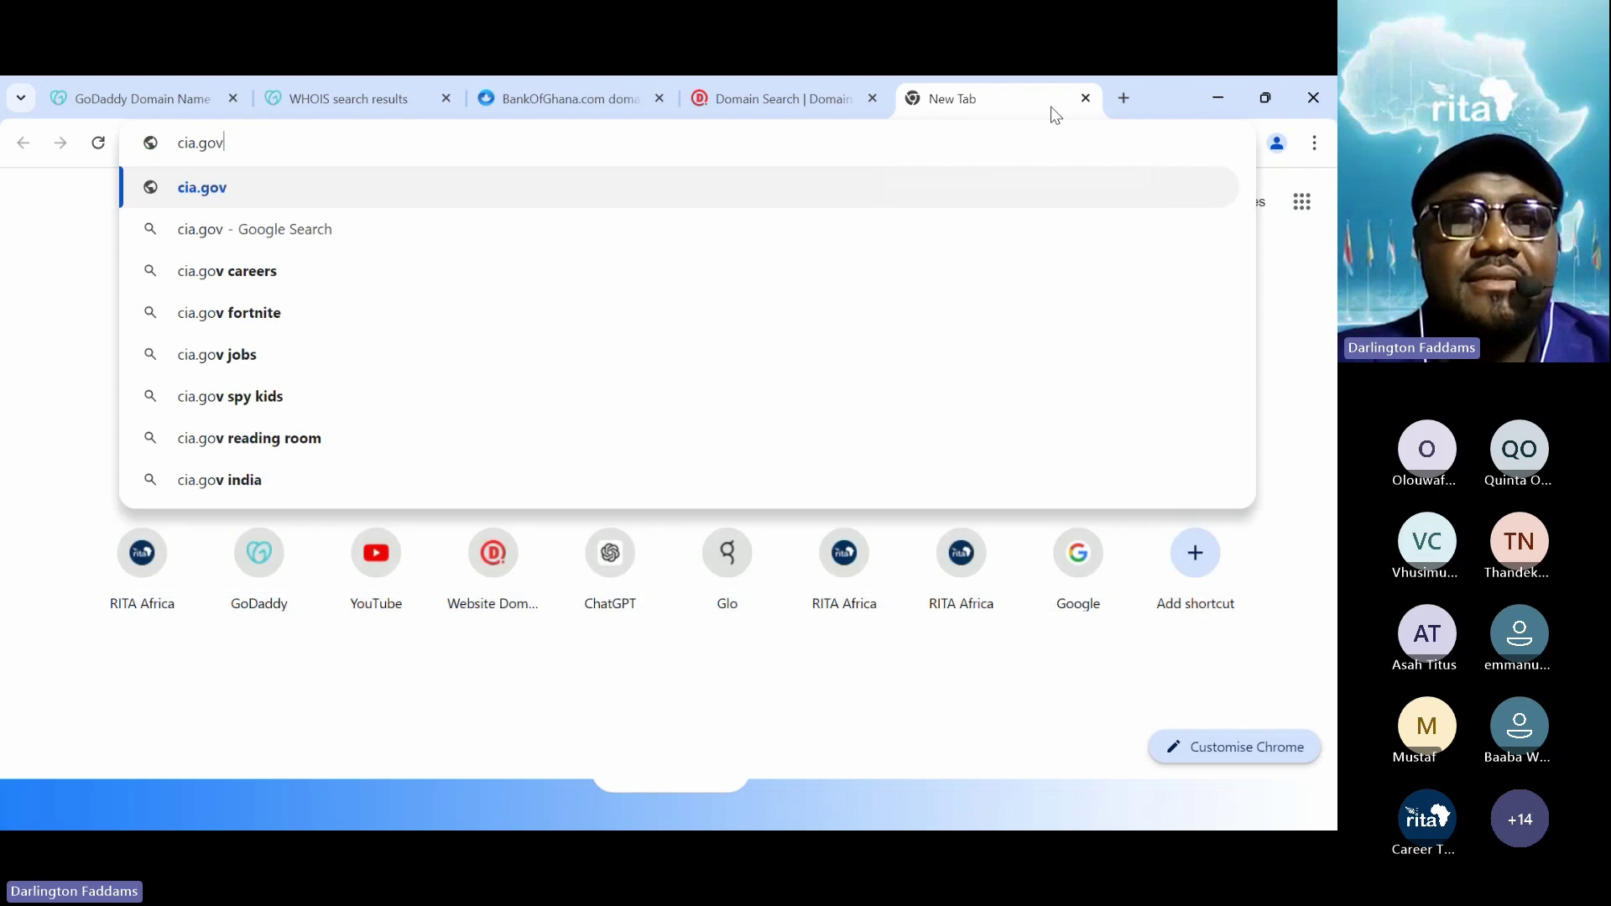
{"action": "key", "text": "Return"}
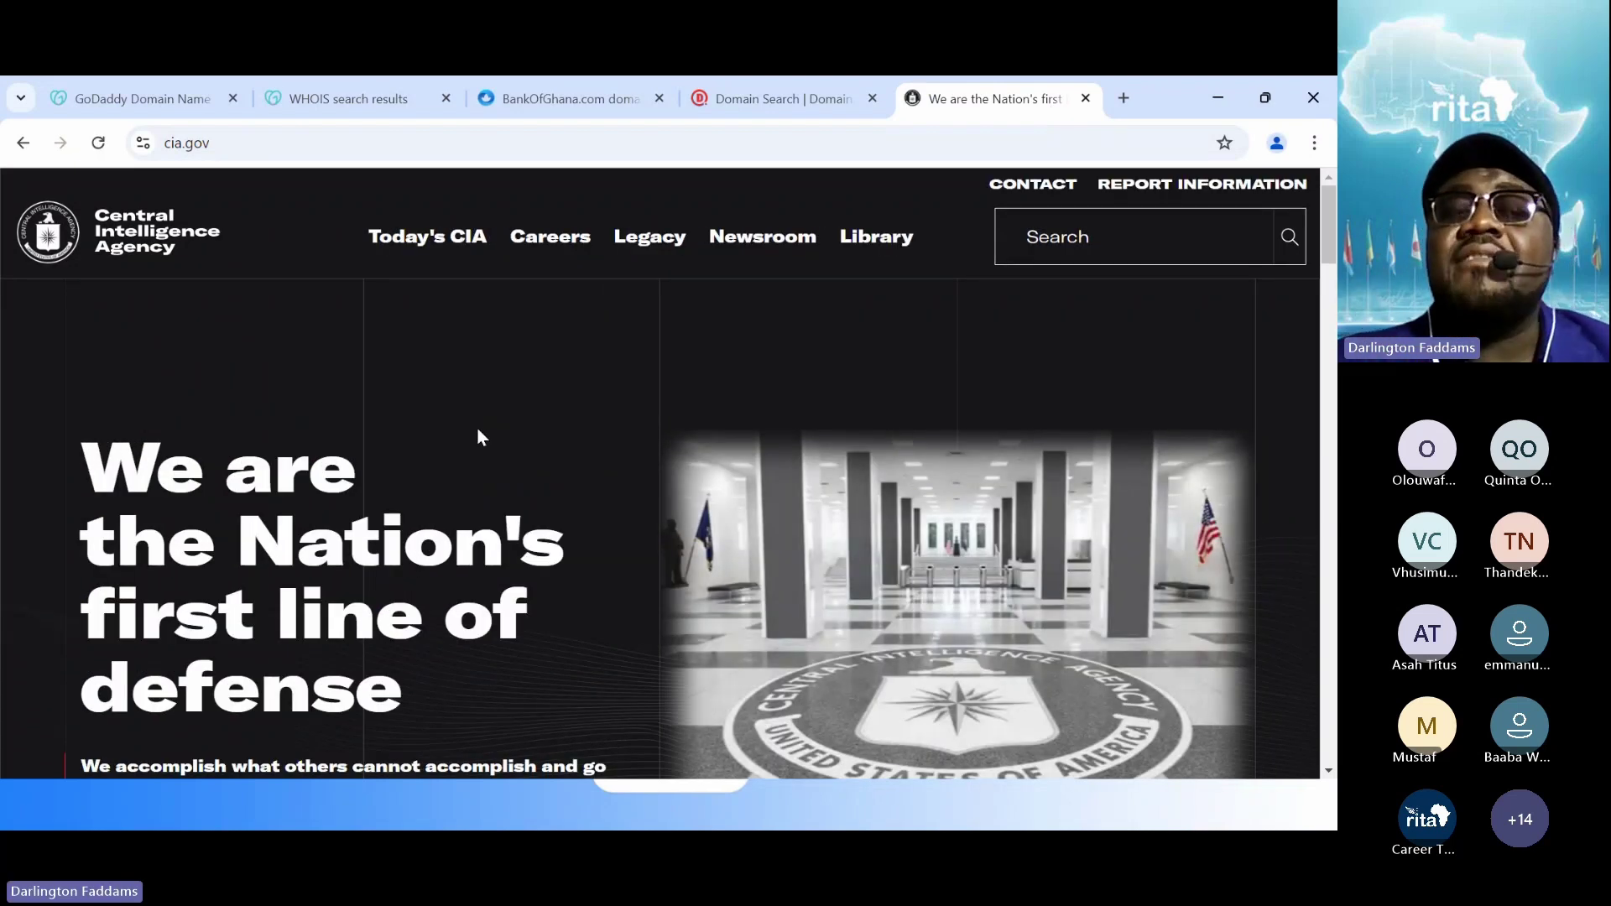
{"action": "scroll", "coordinate": [478, 430], "scroll_direction": "down", "scroll_amount": 5}
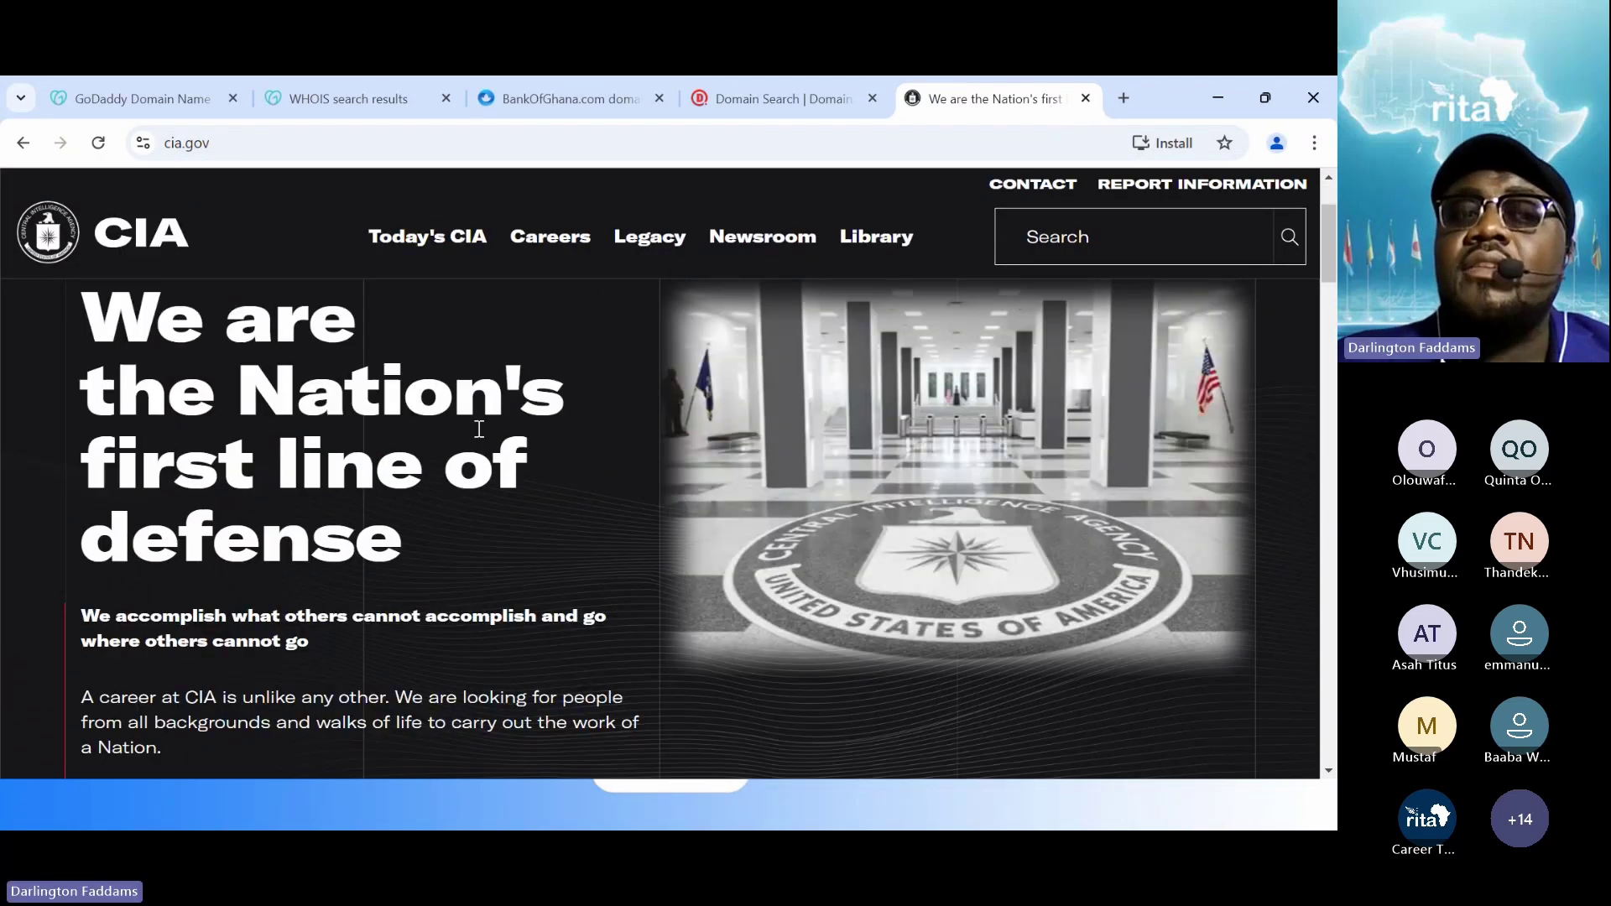
{"action": "scroll", "coordinate": [478, 436], "scroll_direction": "down", "scroll_amount": 15}
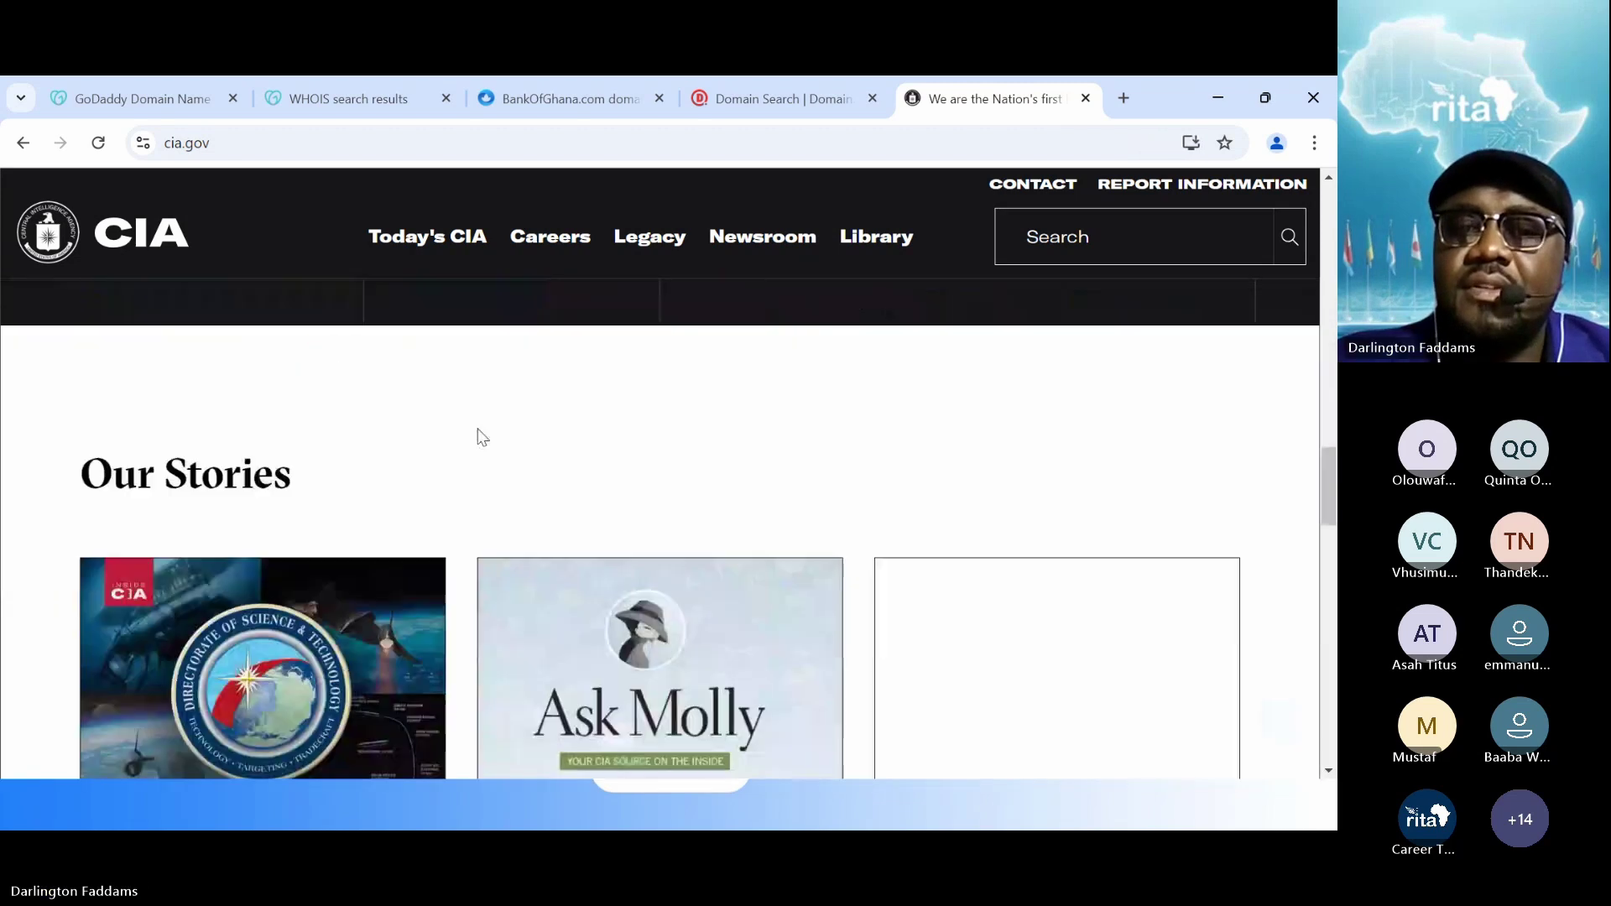
{"action": "scroll", "coordinate": [480, 435], "scroll_direction": "down", "scroll_amount": 10}
{"action": "scroll", "coordinate": [480, 434], "scroll_direction": "up", "scroll_amount": 15}
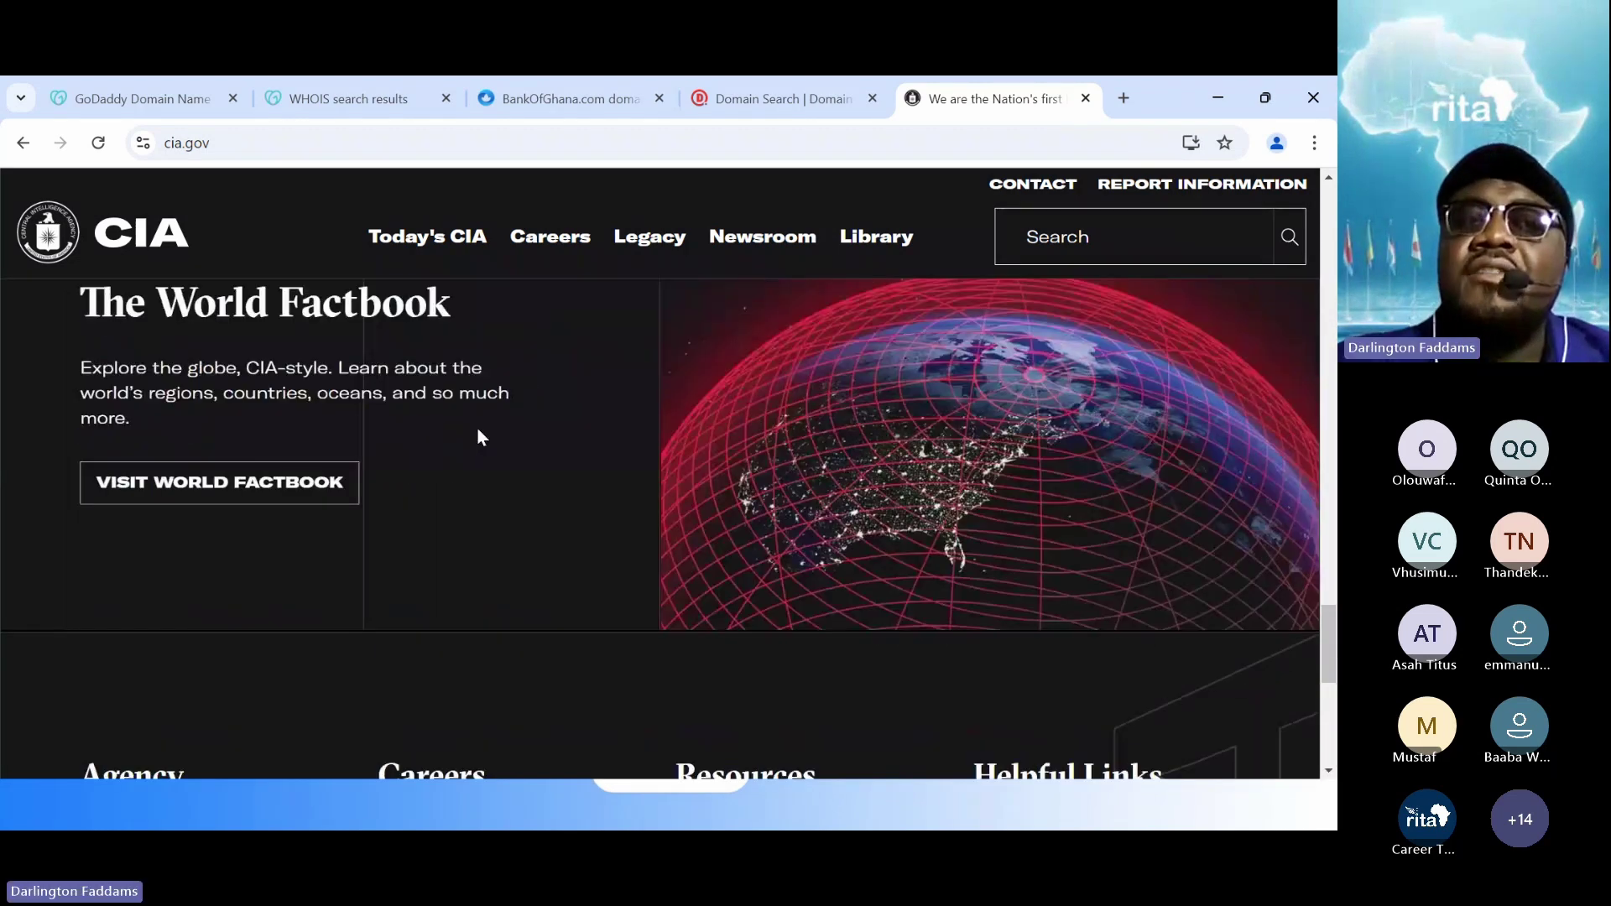
{"action": "scroll", "coordinate": [480, 434], "scroll_direction": "up", "scroll_amount": 15}
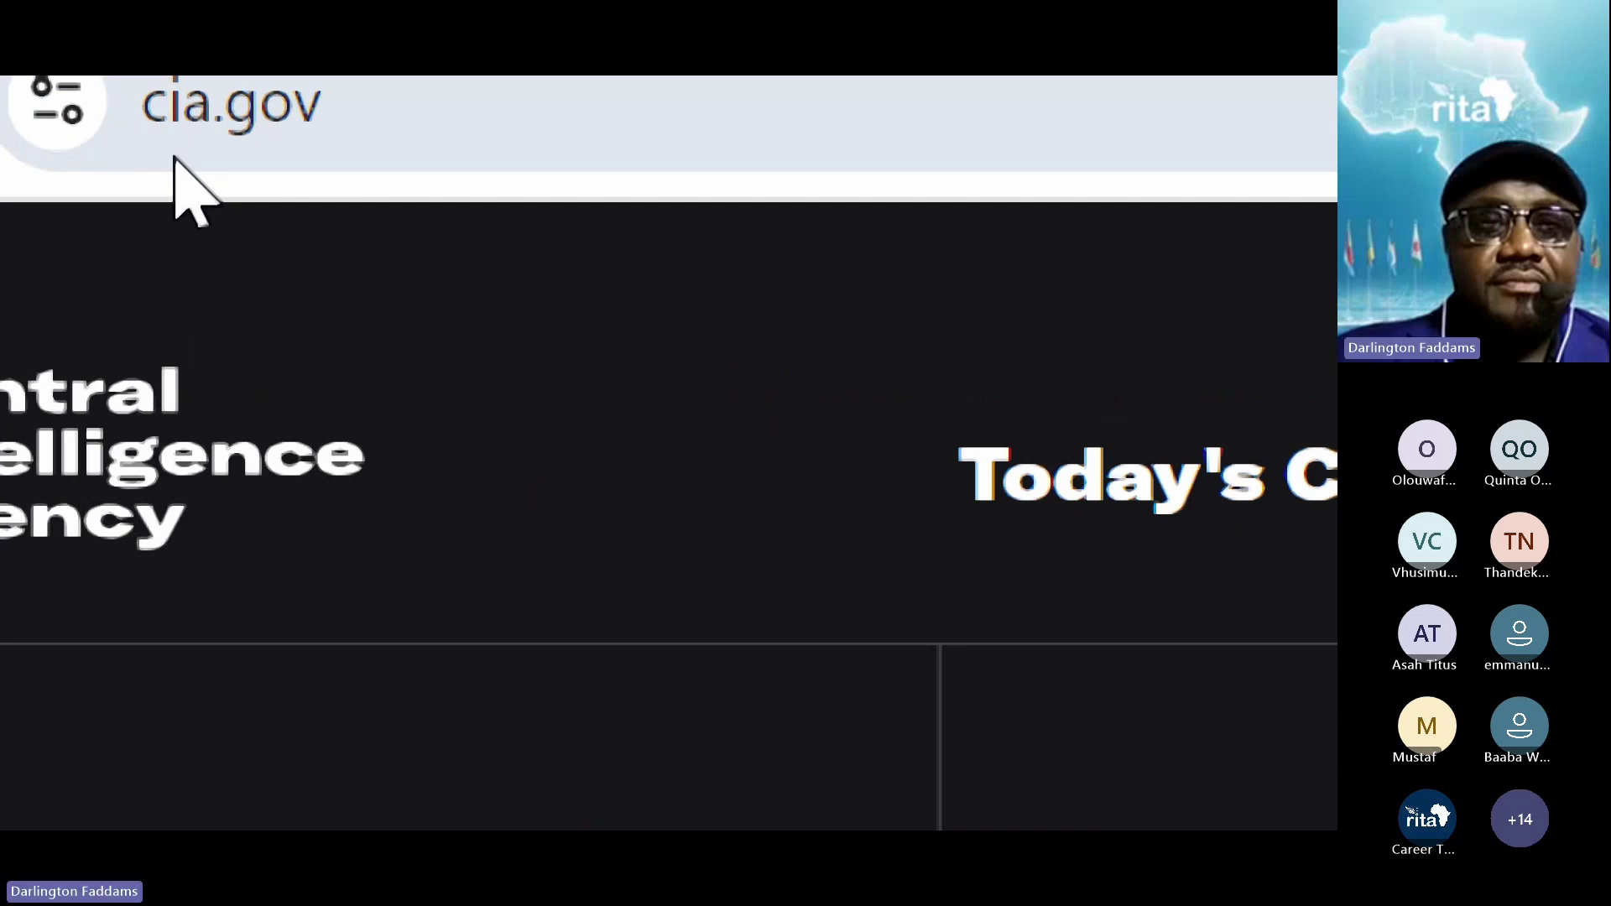
{"action": "double_click", "coordinate": [174, 157]}
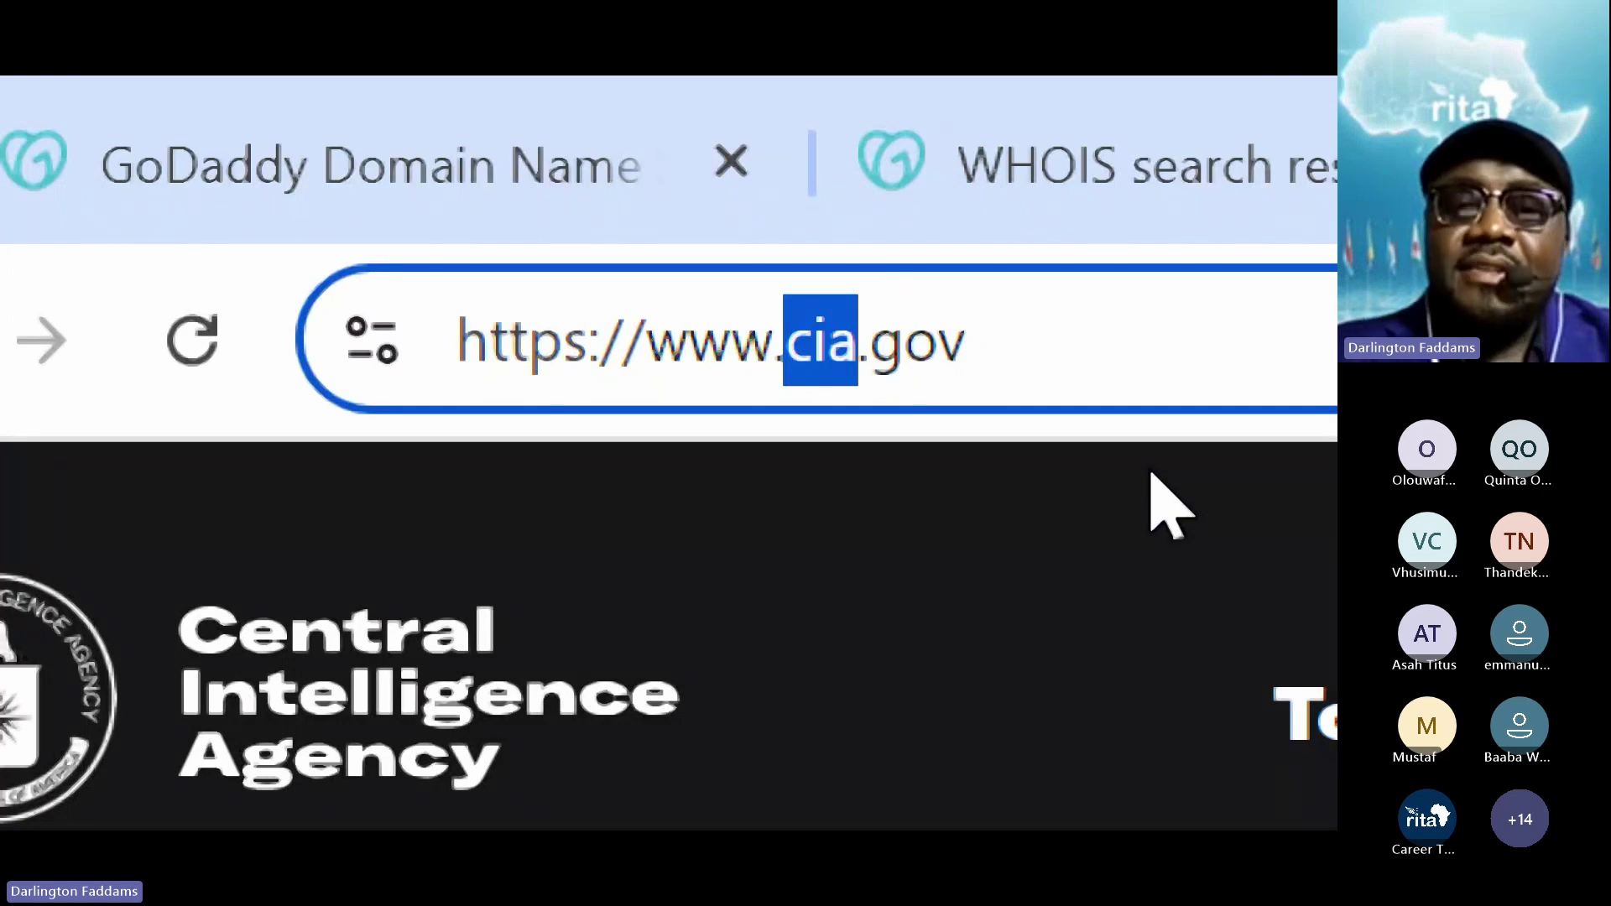
{"action": "type", "text": "dod"}
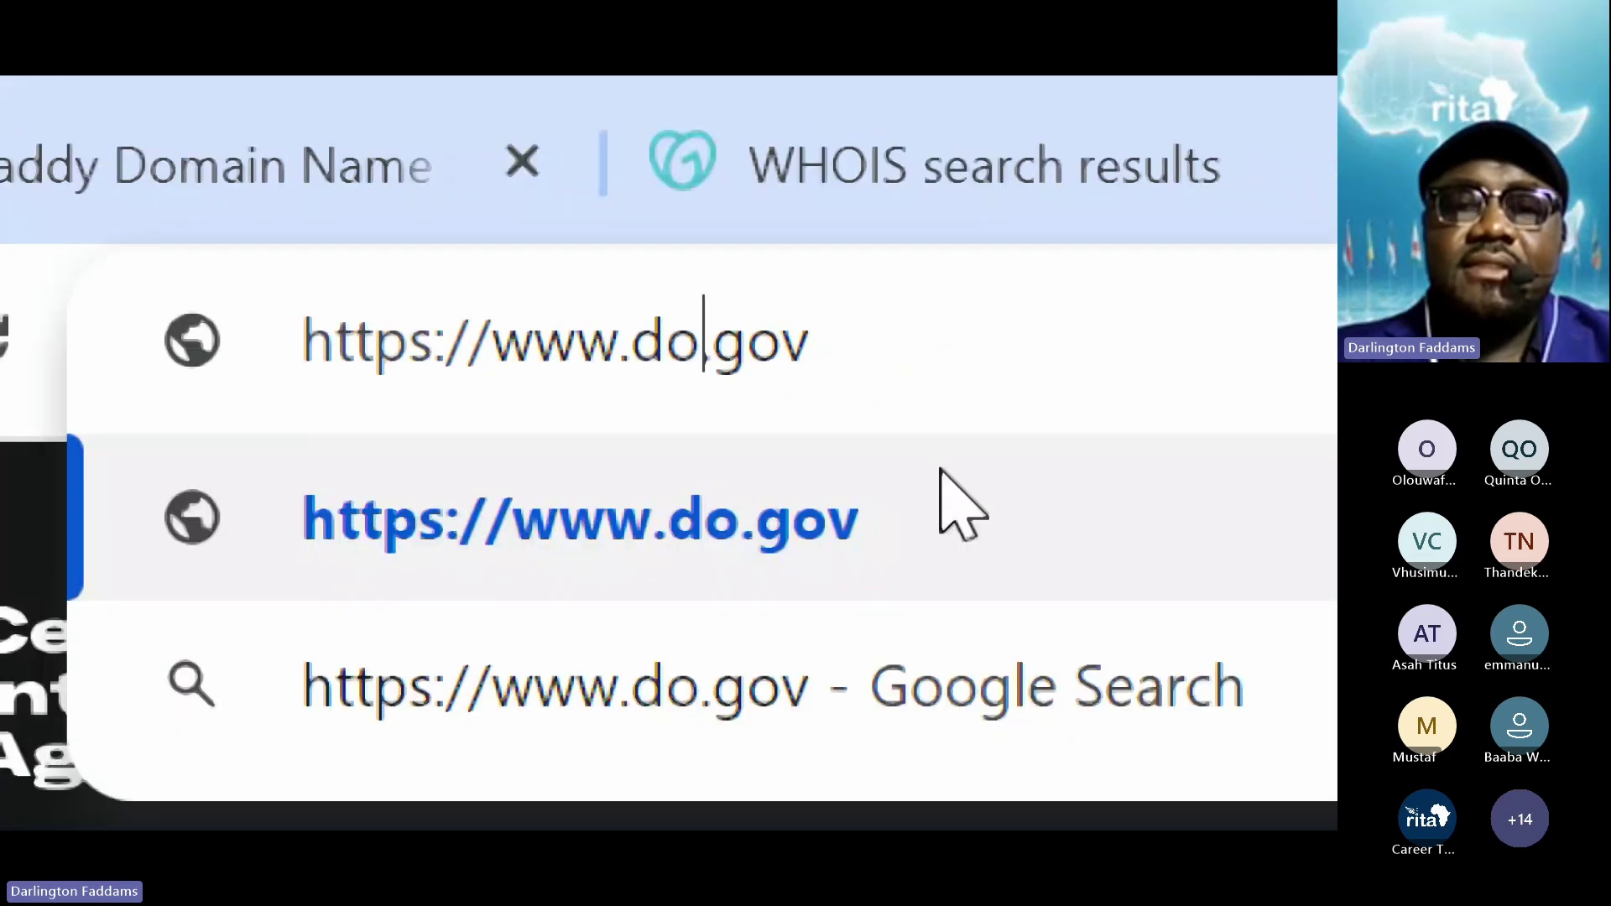
{"action": "key", "text": "Escape"}
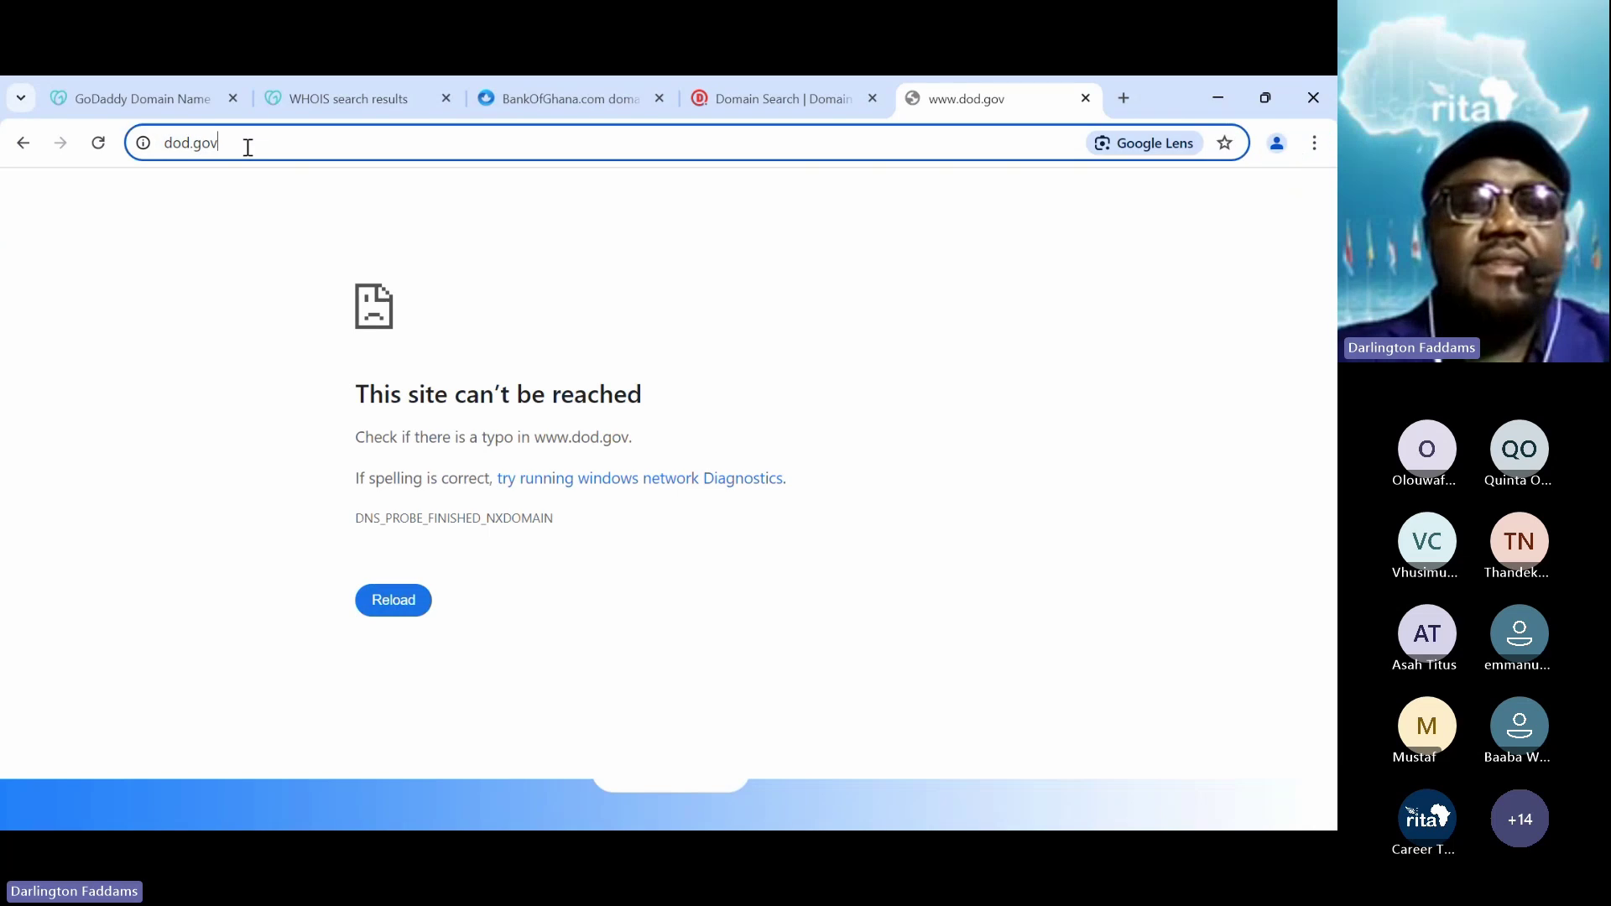
- Search Google for "department of defense" and open the U.S. Department of Defense website
{"action": "double_click", "coordinate": [245, 145]}
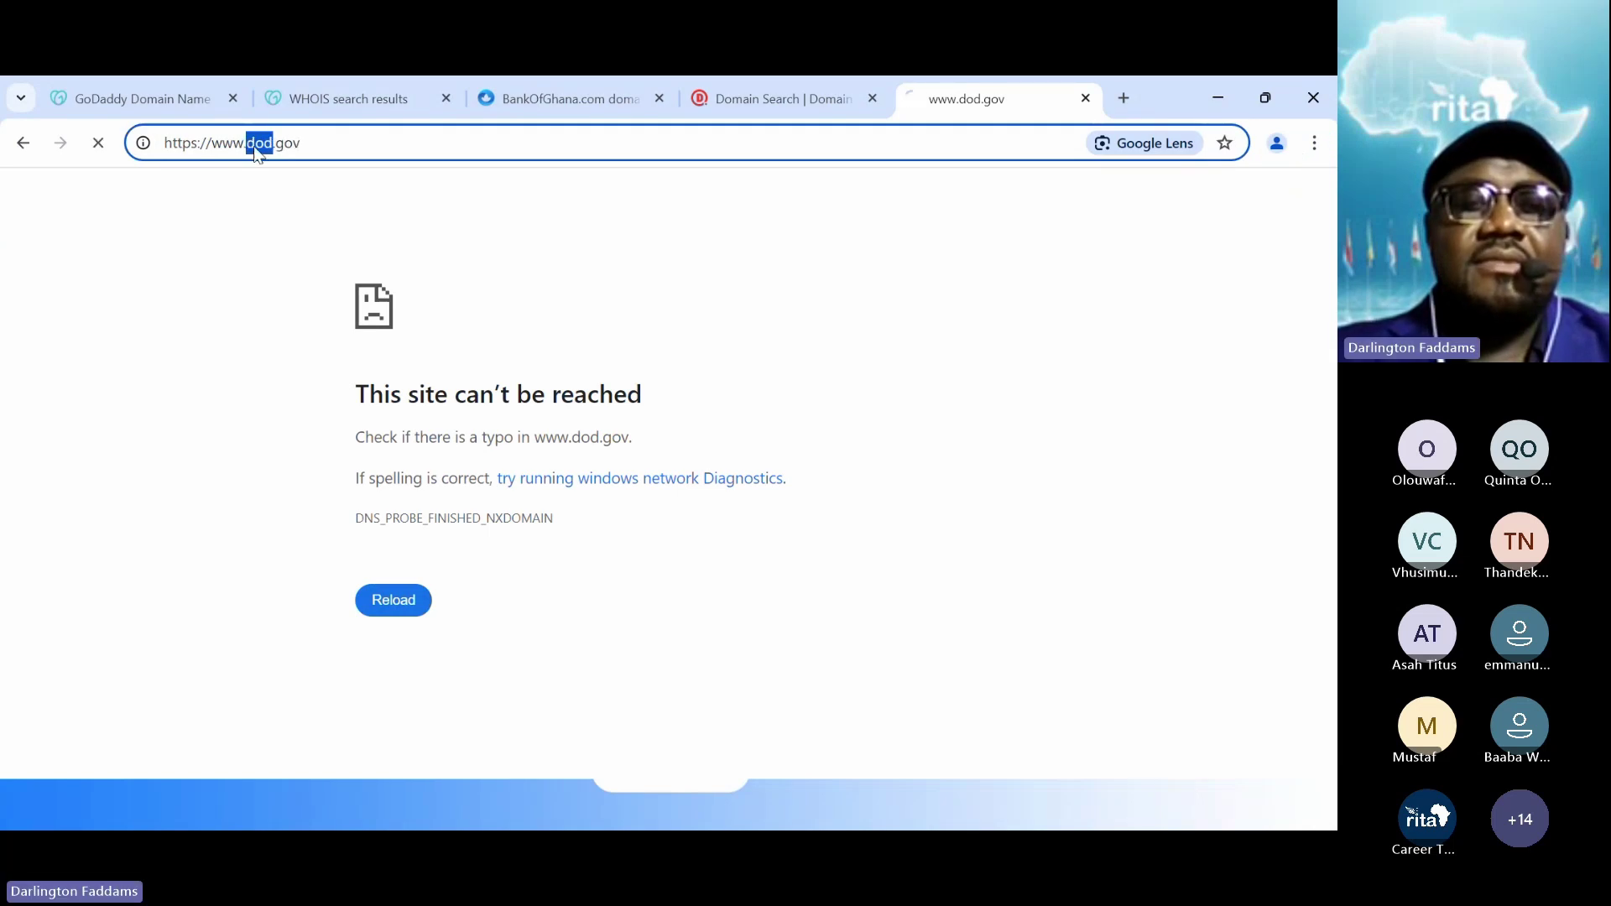
{"action": "key", "text": "ctrl+a"}
{"action": "type", "text": "d"}
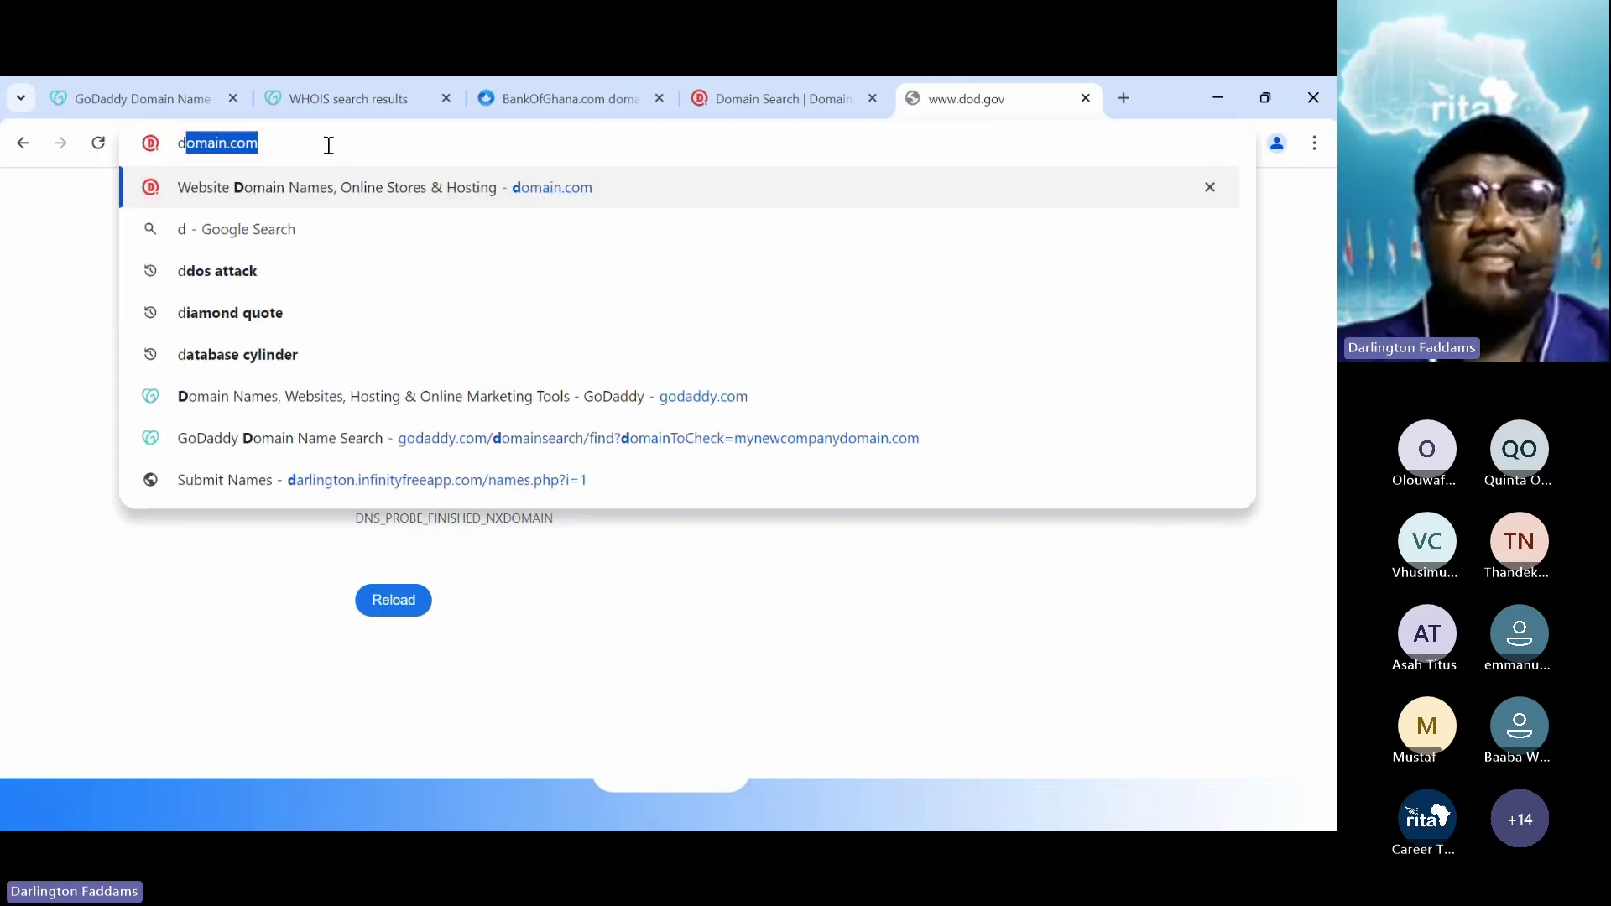
{"action": "type", "text": "epartment of d"}
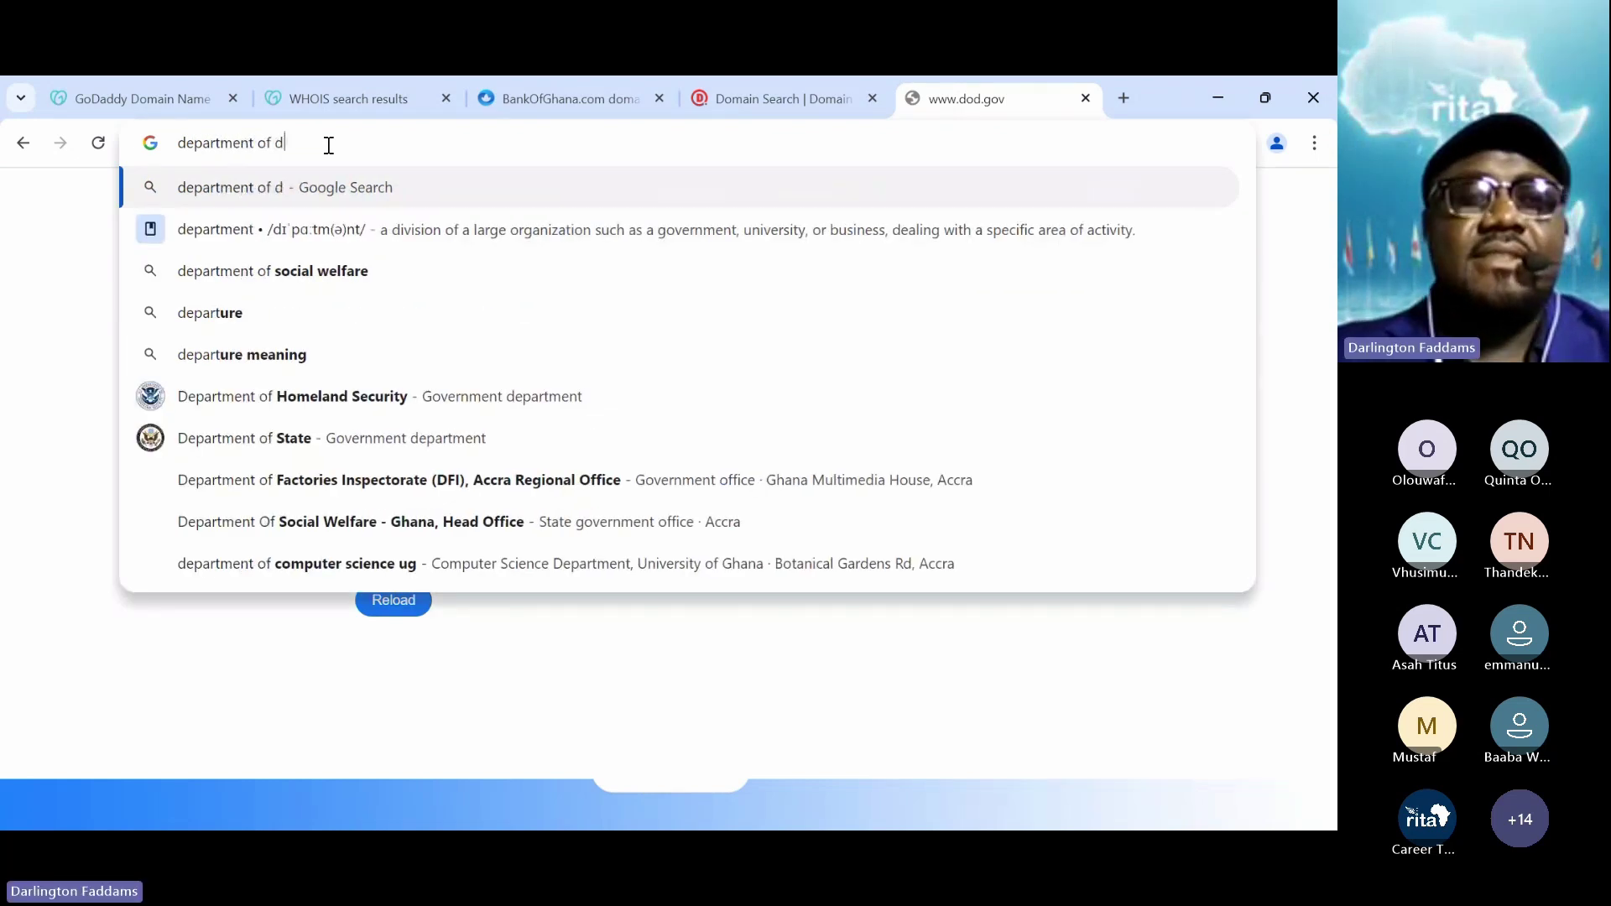
{"action": "type", "text": "efense"}
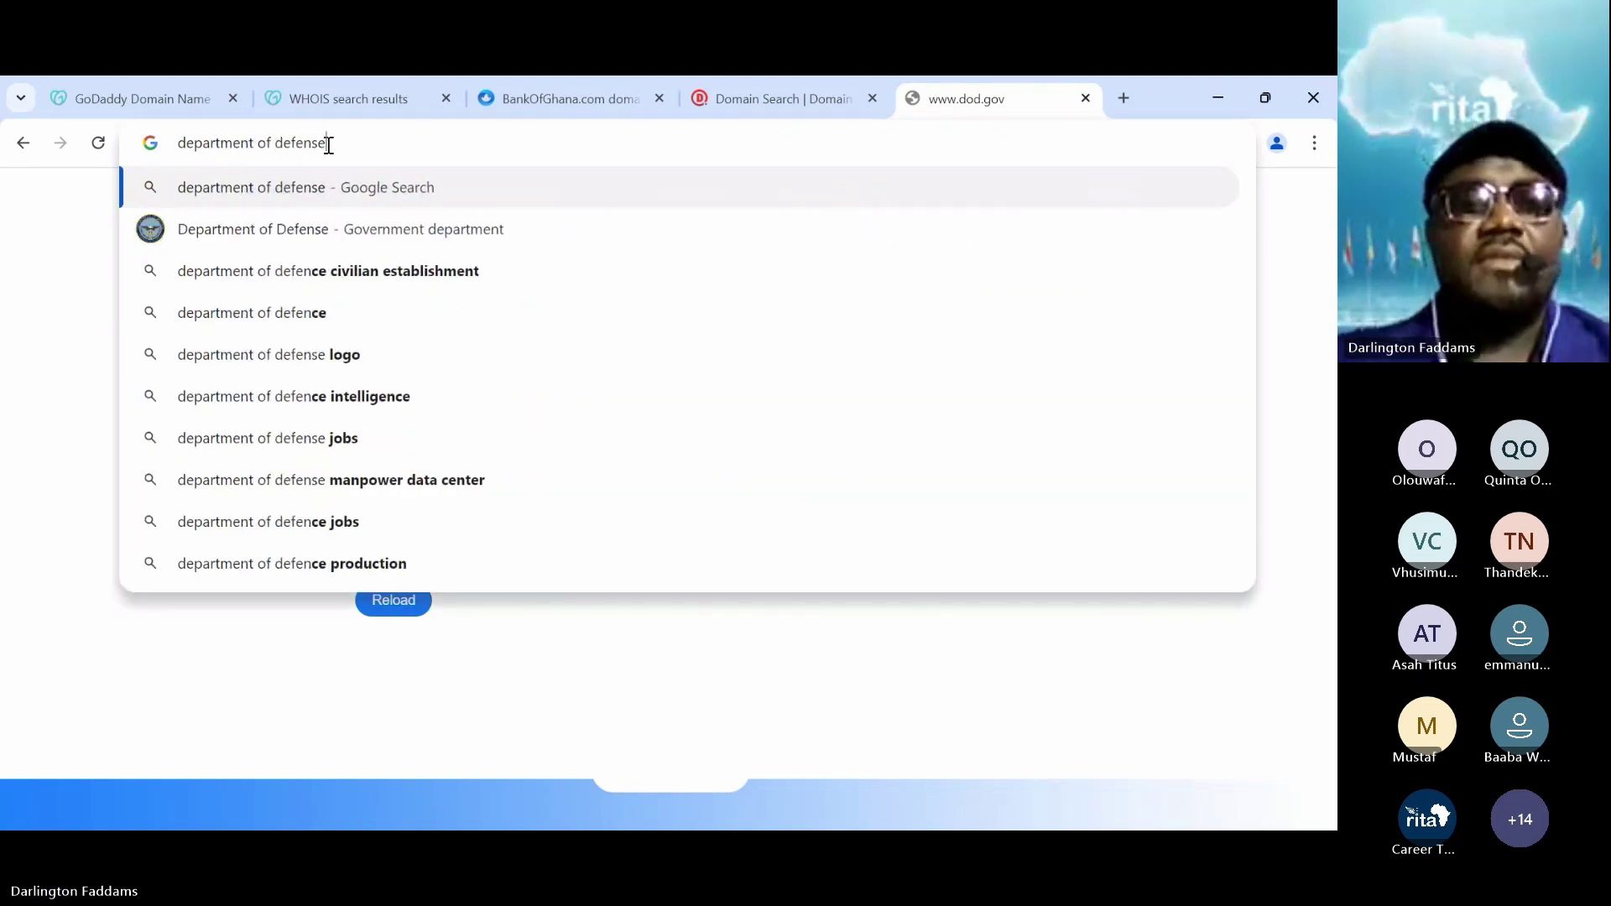
{"action": "key", "text": "Return"}
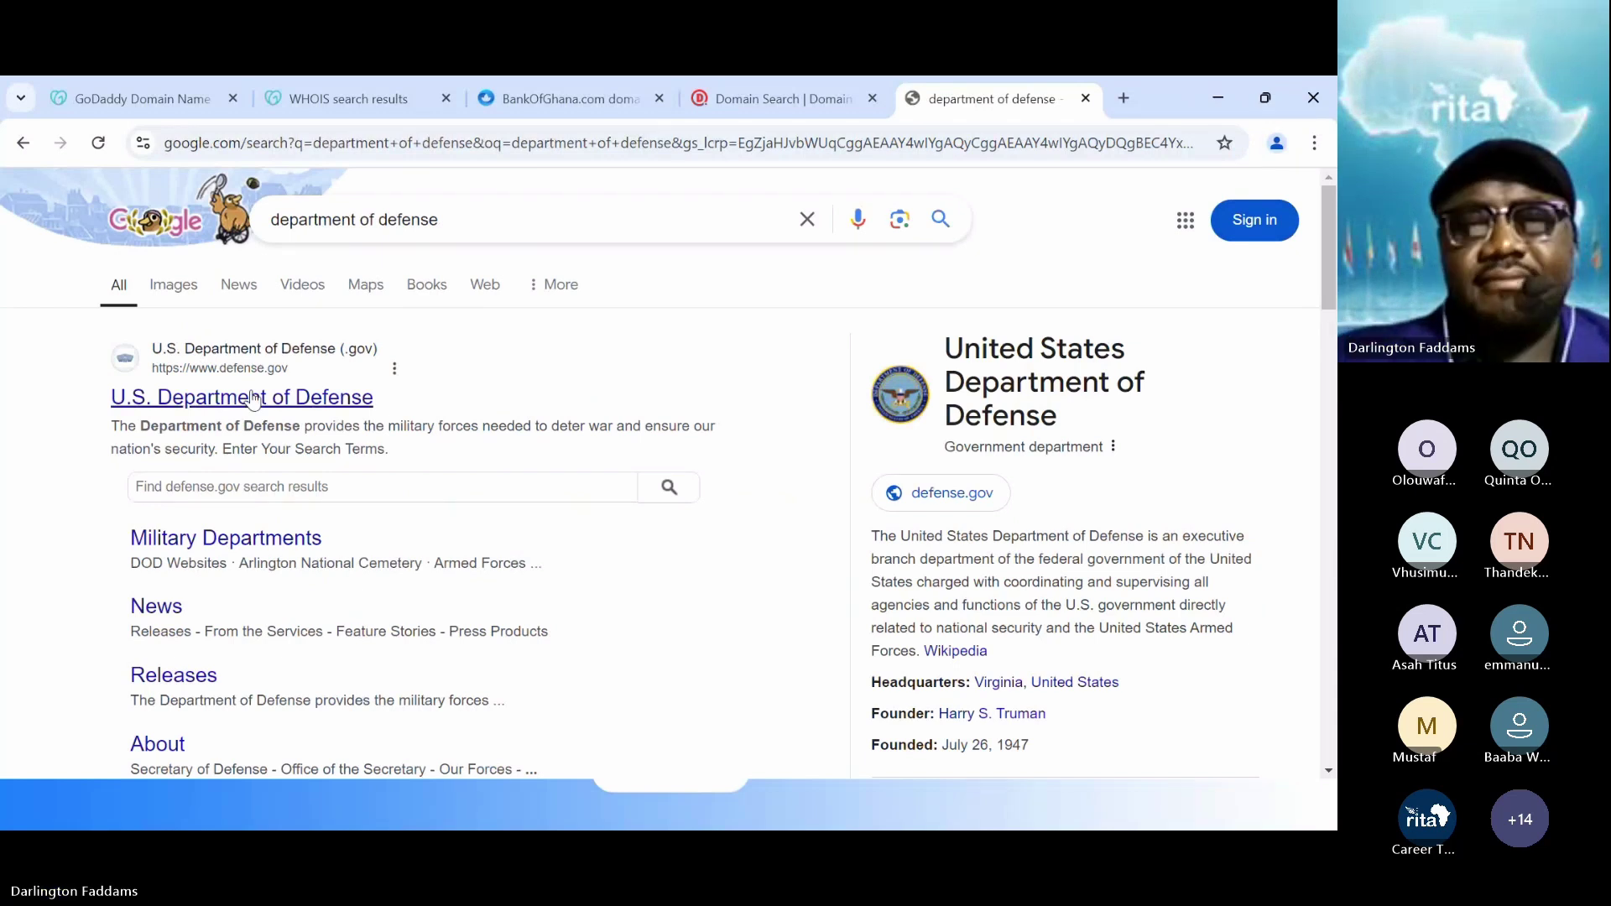
{"action": "left_click", "coordinate": [204, 406]}
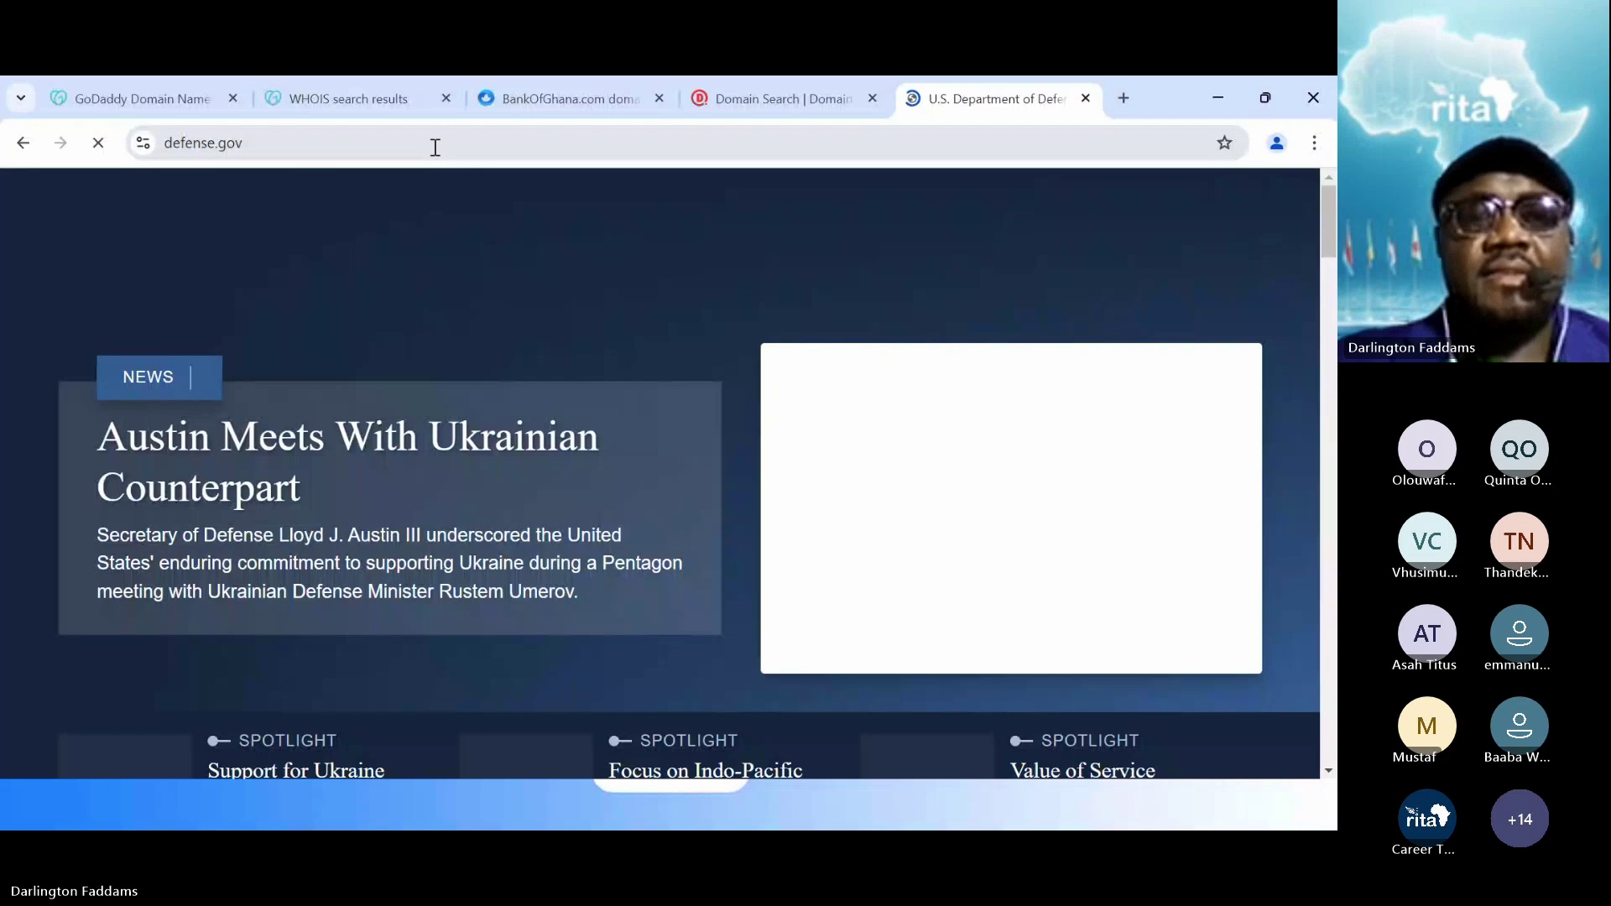
- Open nsa.gov in the same tab and look through the National Security Agency homepage
{"action": "left_click", "coordinate": [435, 147]}
{"action": "type", "text": "n"}
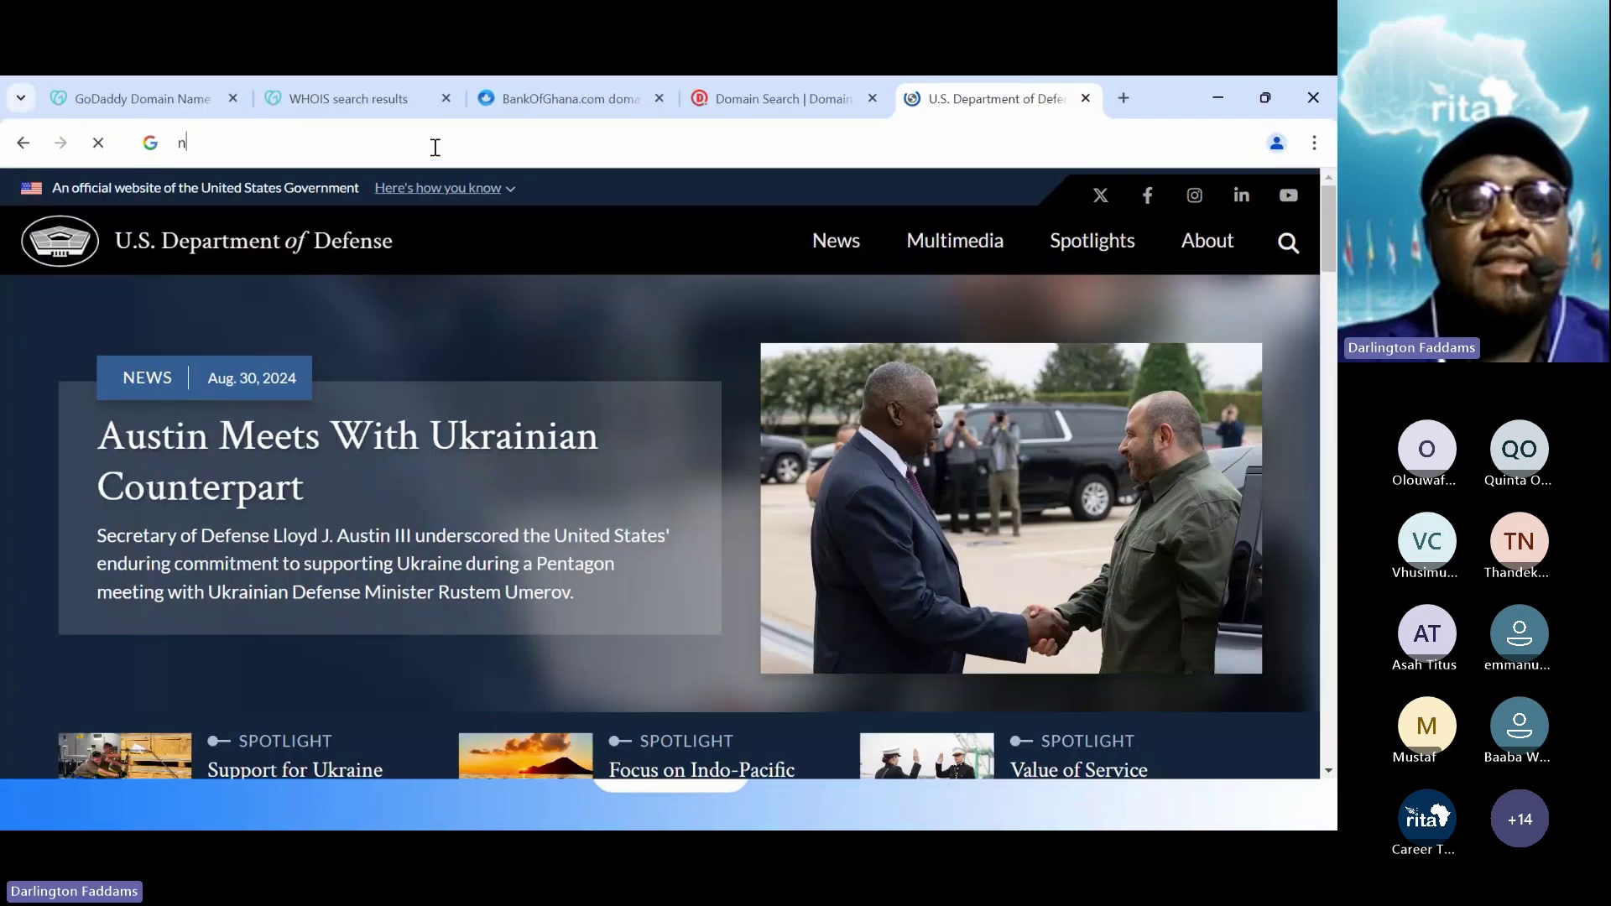
{"action": "type", "text": "sa.gov"}
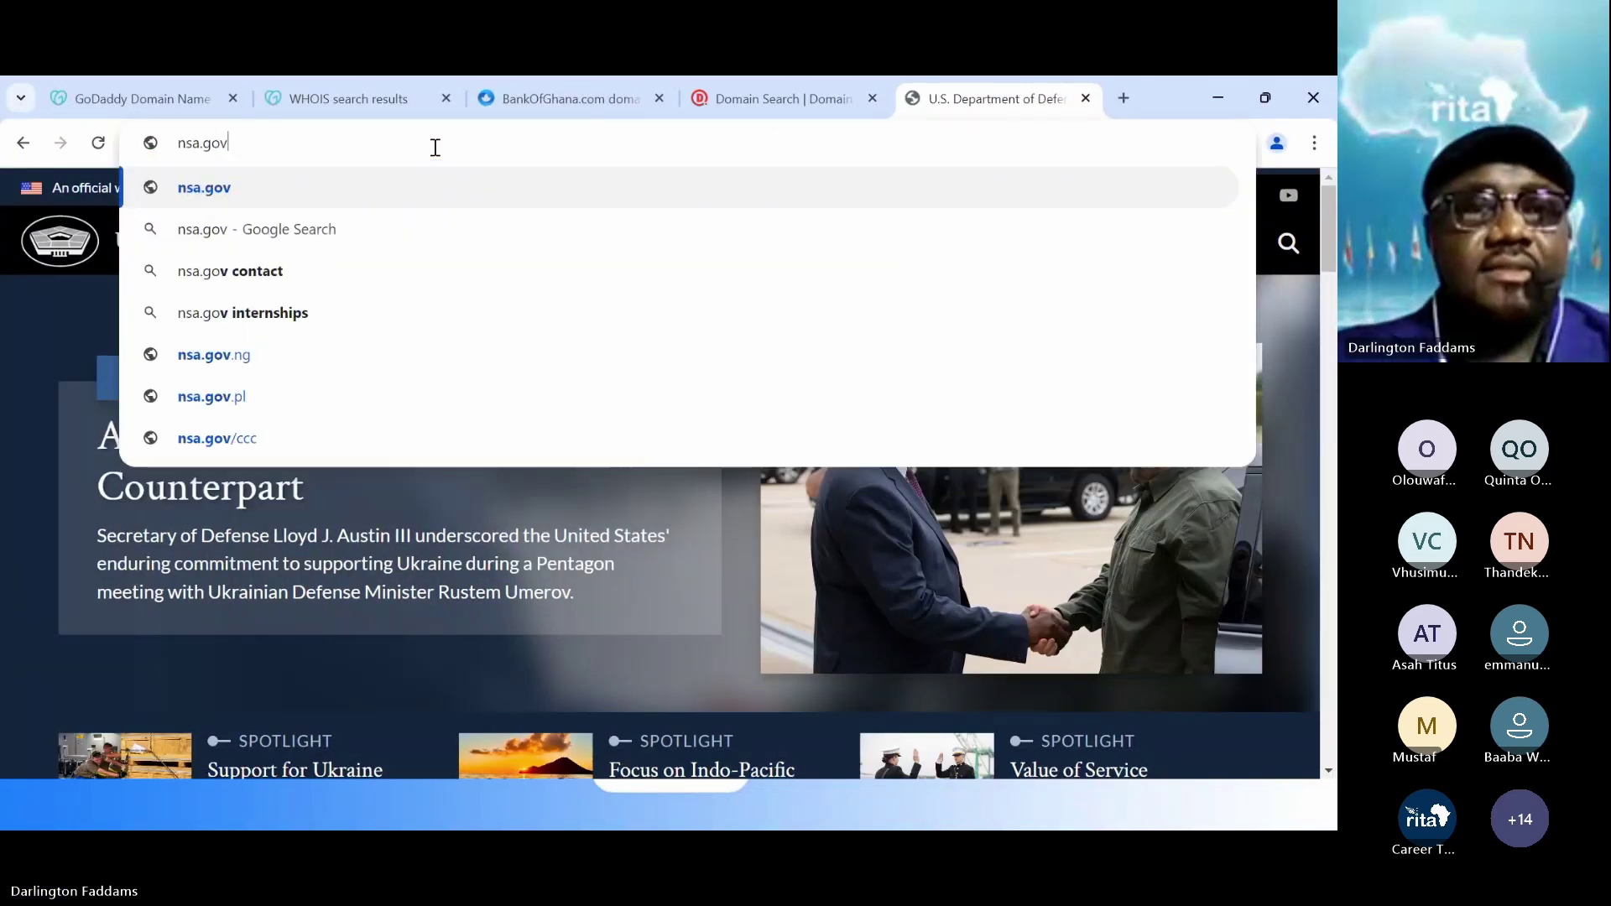
{"action": "key", "text": "Return"}
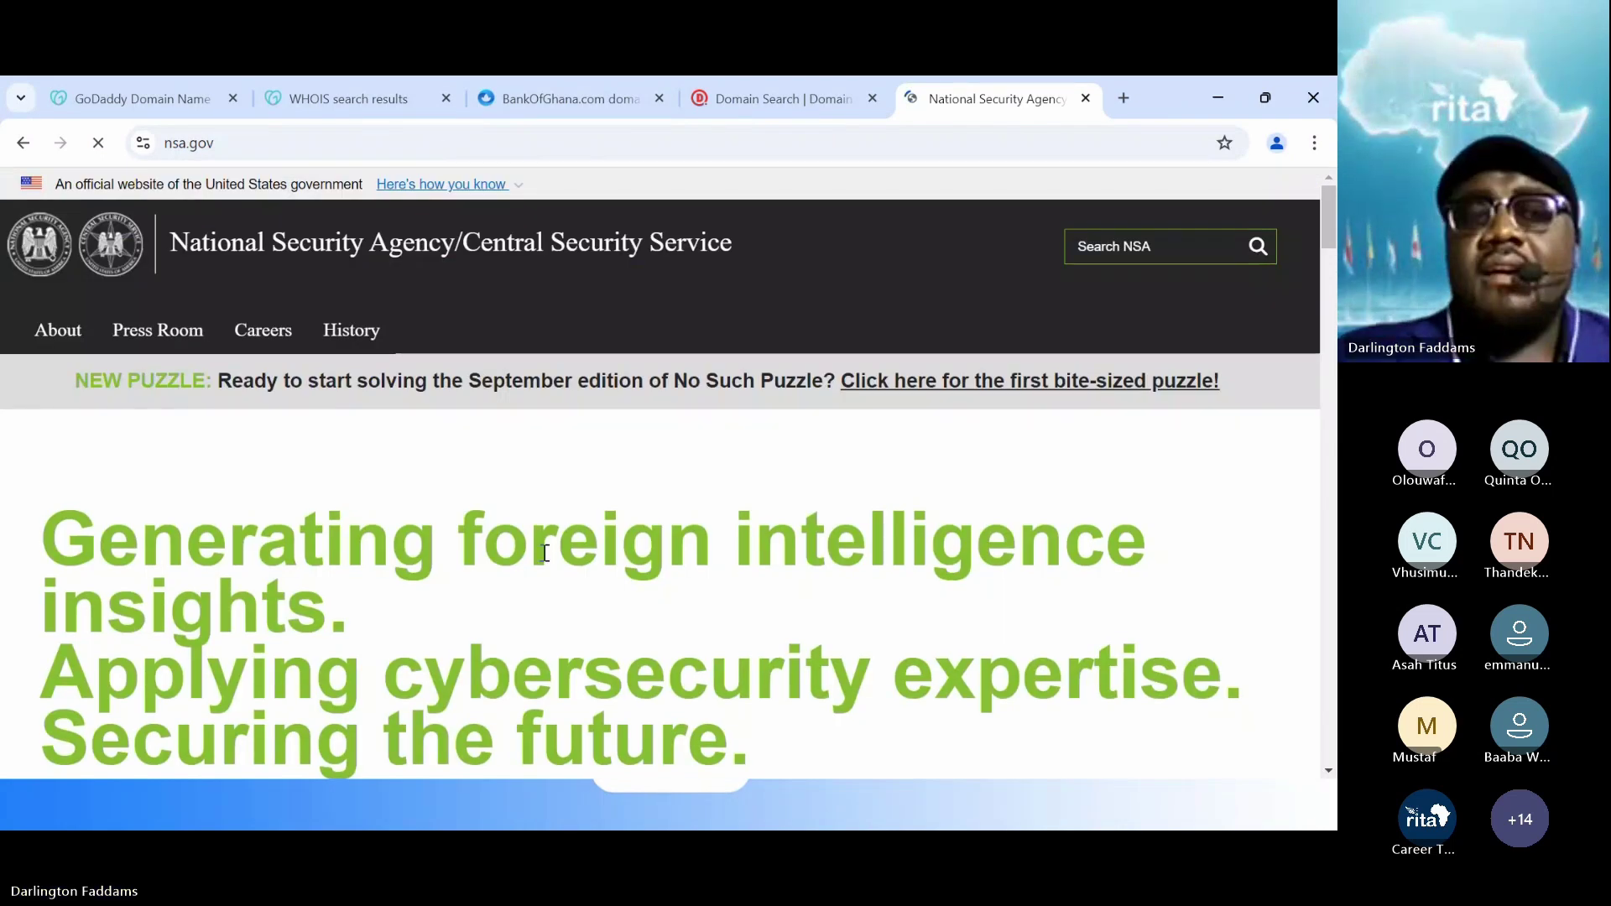
{"action": "scroll", "coordinate": [543, 557], "scroll_direction": "down", "scroll_amount": 4}
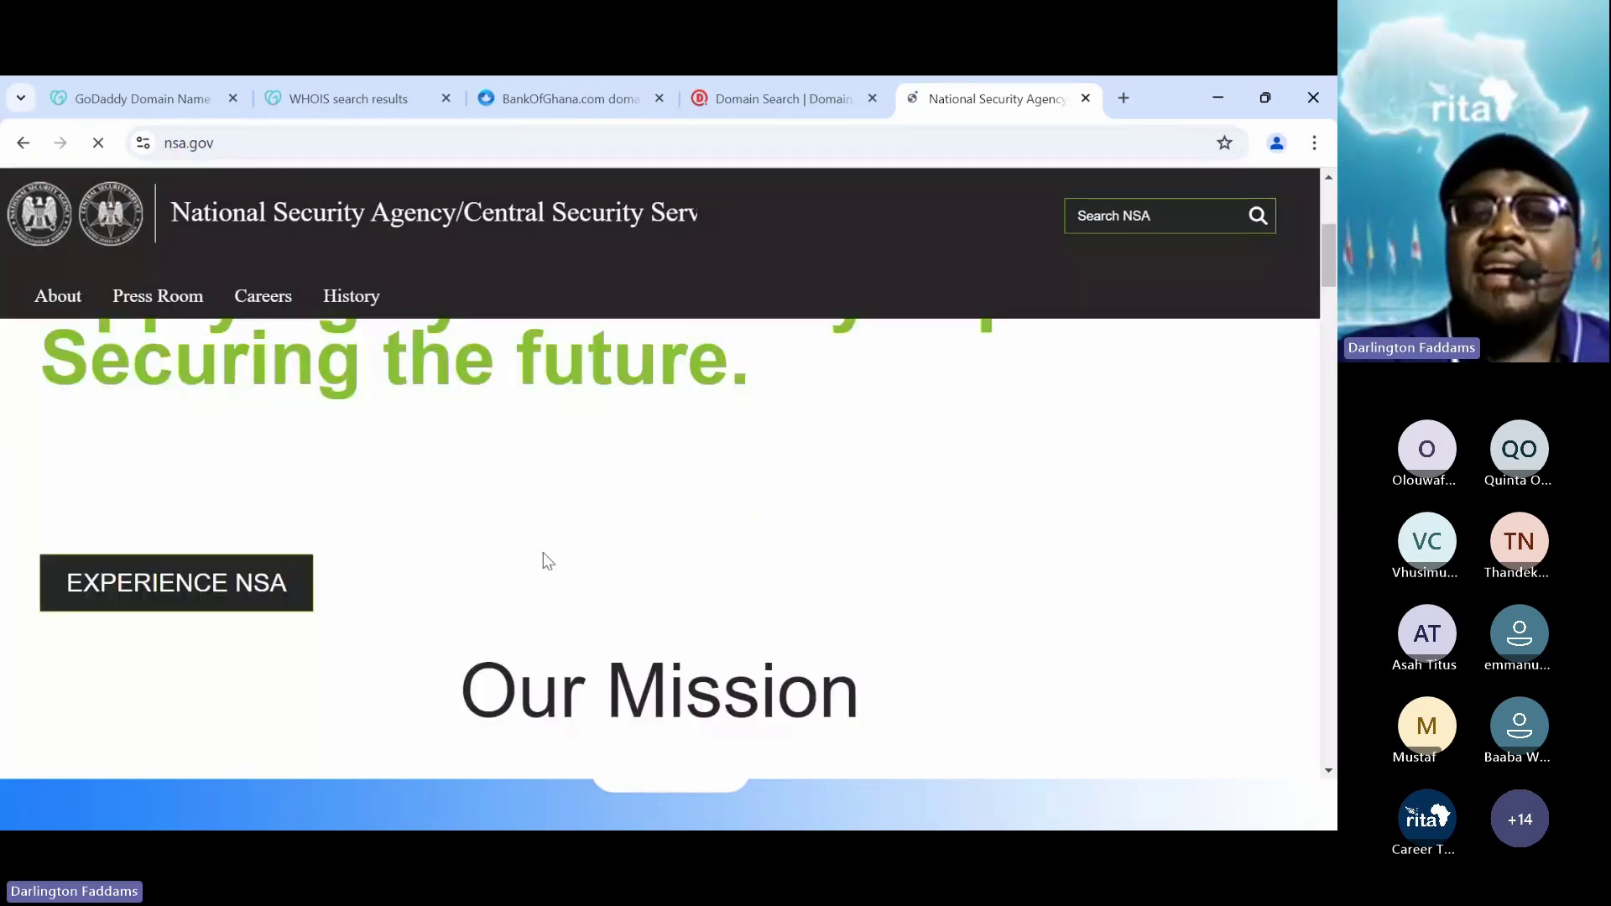
{"action": "scroll", "coordinate": [548, 560], "scroll_direction": "down", "scroll_amount": 8}
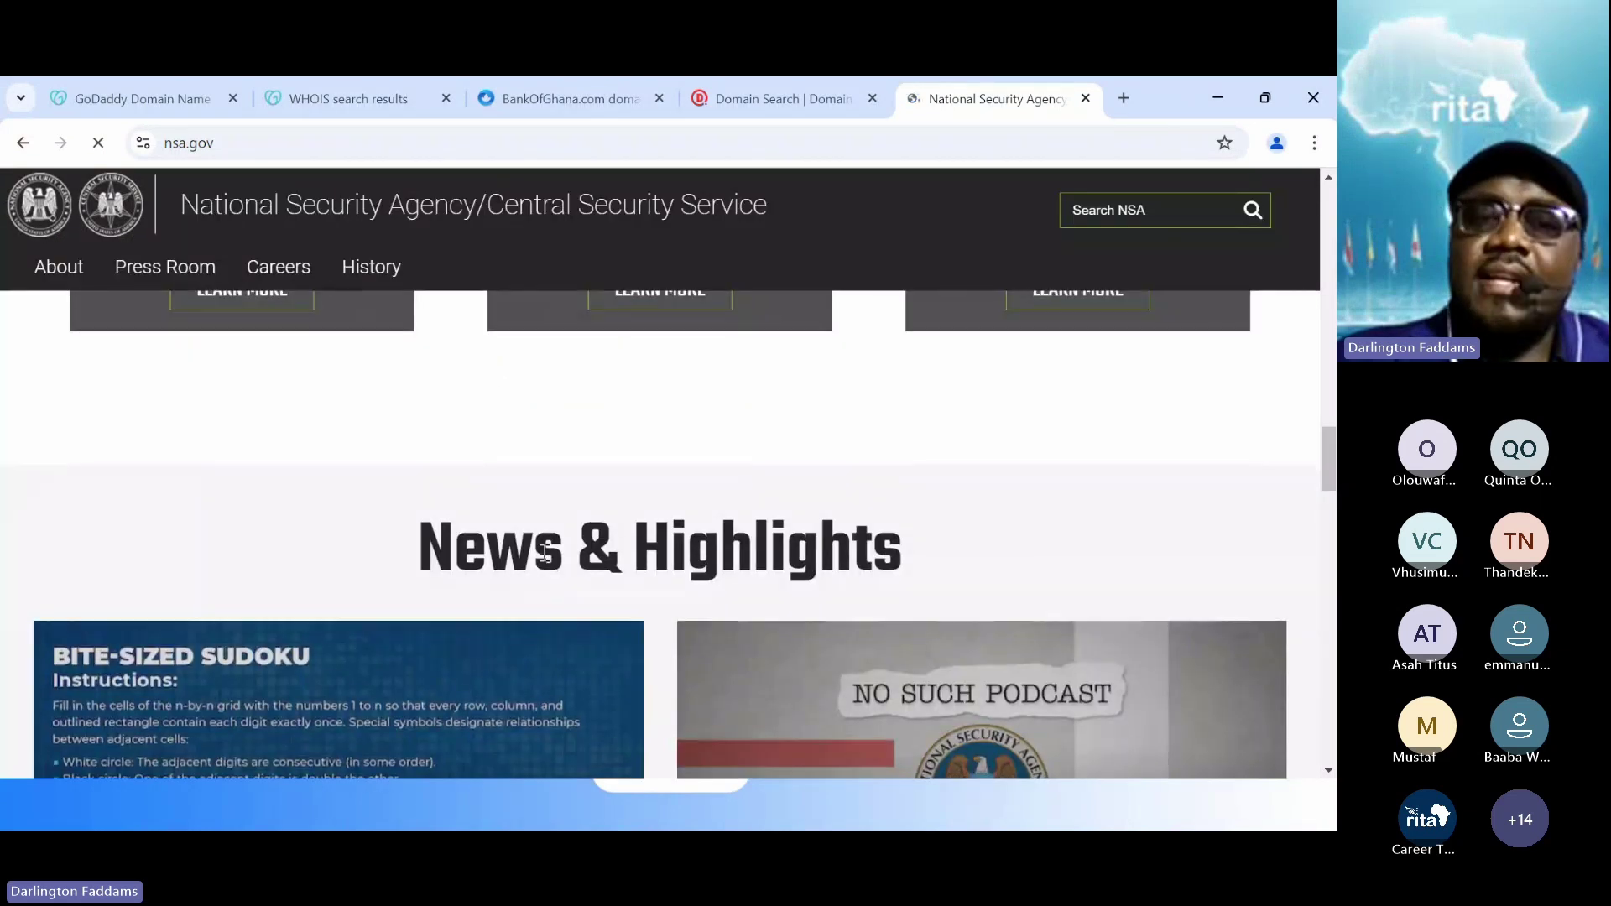
{"action": "scroll", "coordinate": [545, 561], "scroll_direction": "down", "scroll_amount": 3}
{"action": "scroll", "coordinate": [544, 562], "scroll_direction": "up", "scroll_amount": 3}
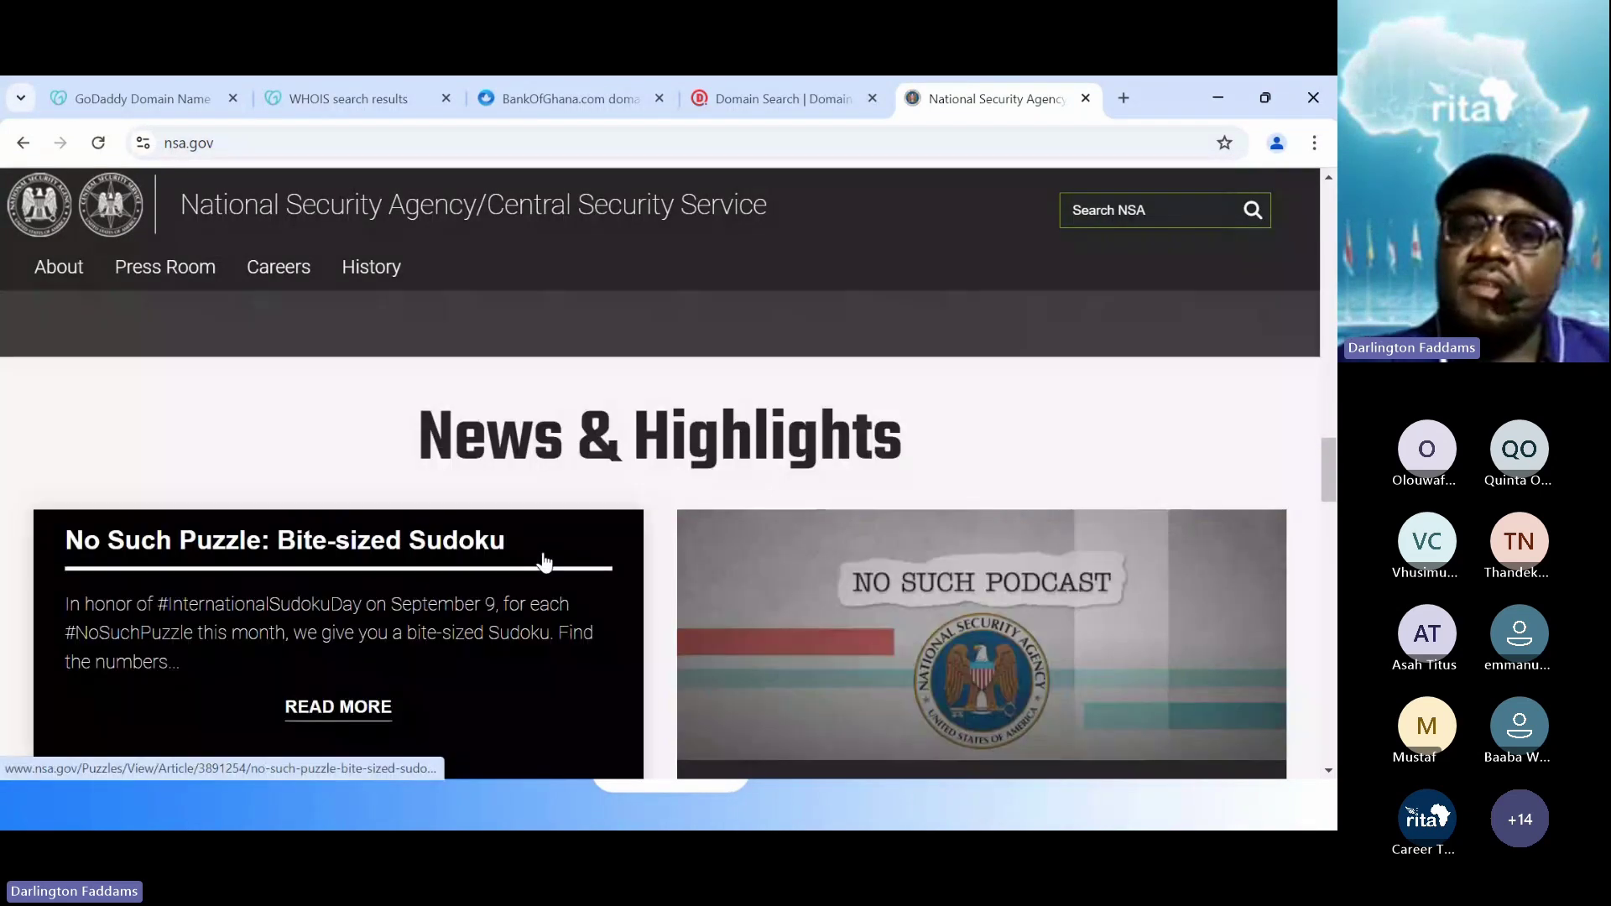
{"action": "scroll", "coordinate": [544, 562], "scroll_direction": "up", "scroll_amount": 2}
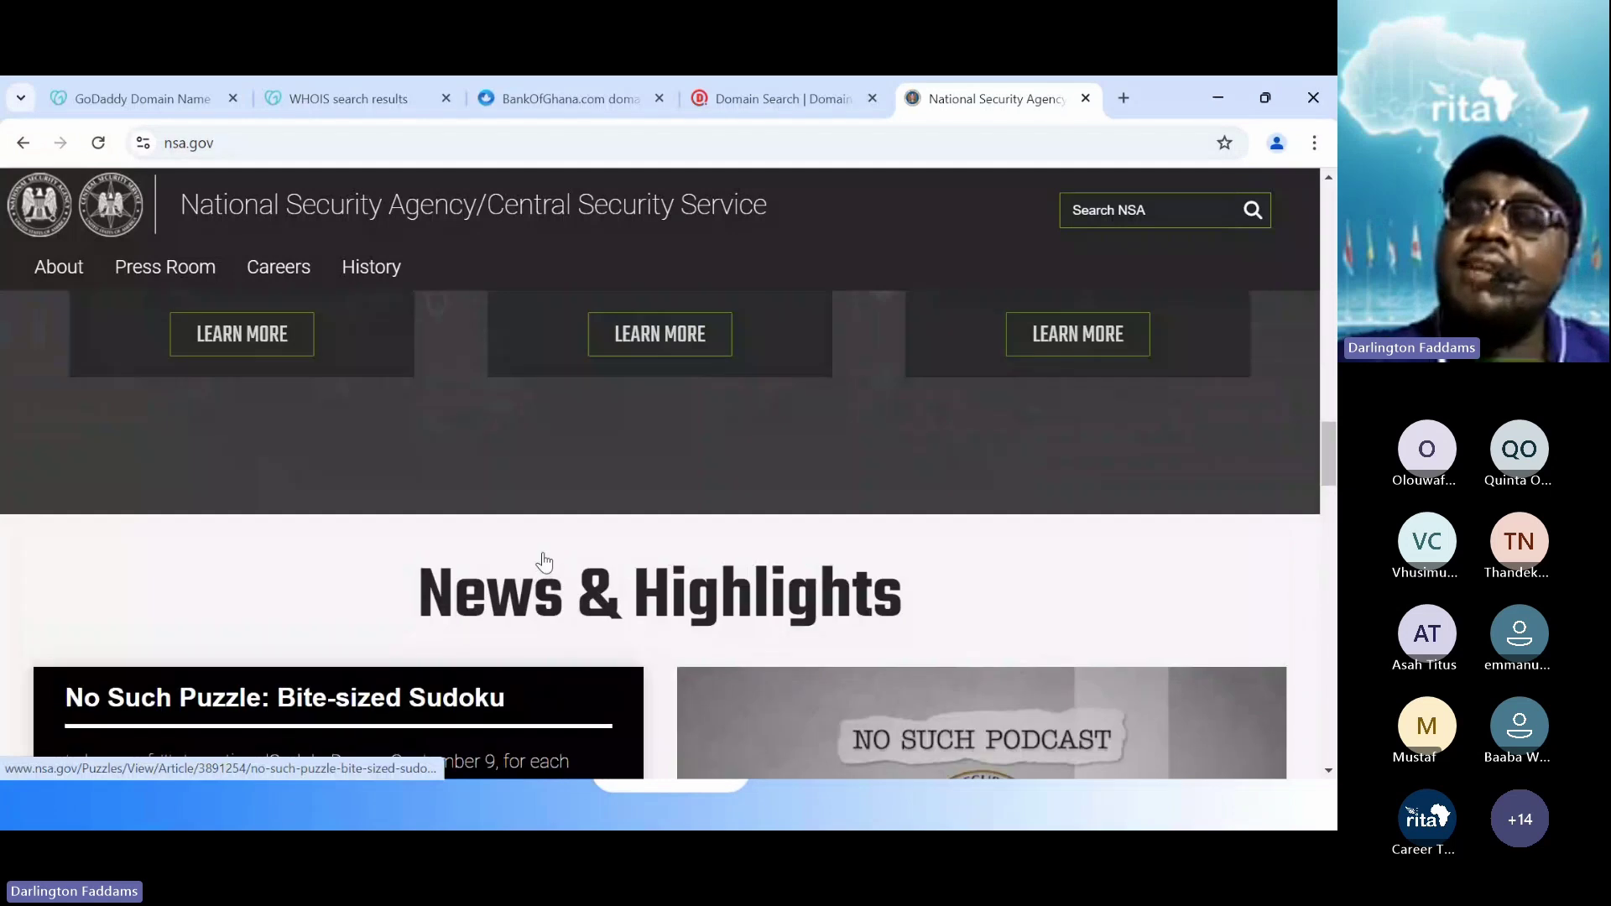
{"action": "scroll", "coordinate": [543, 561], "scroll_direction": "up", "scroll_amount": 5}
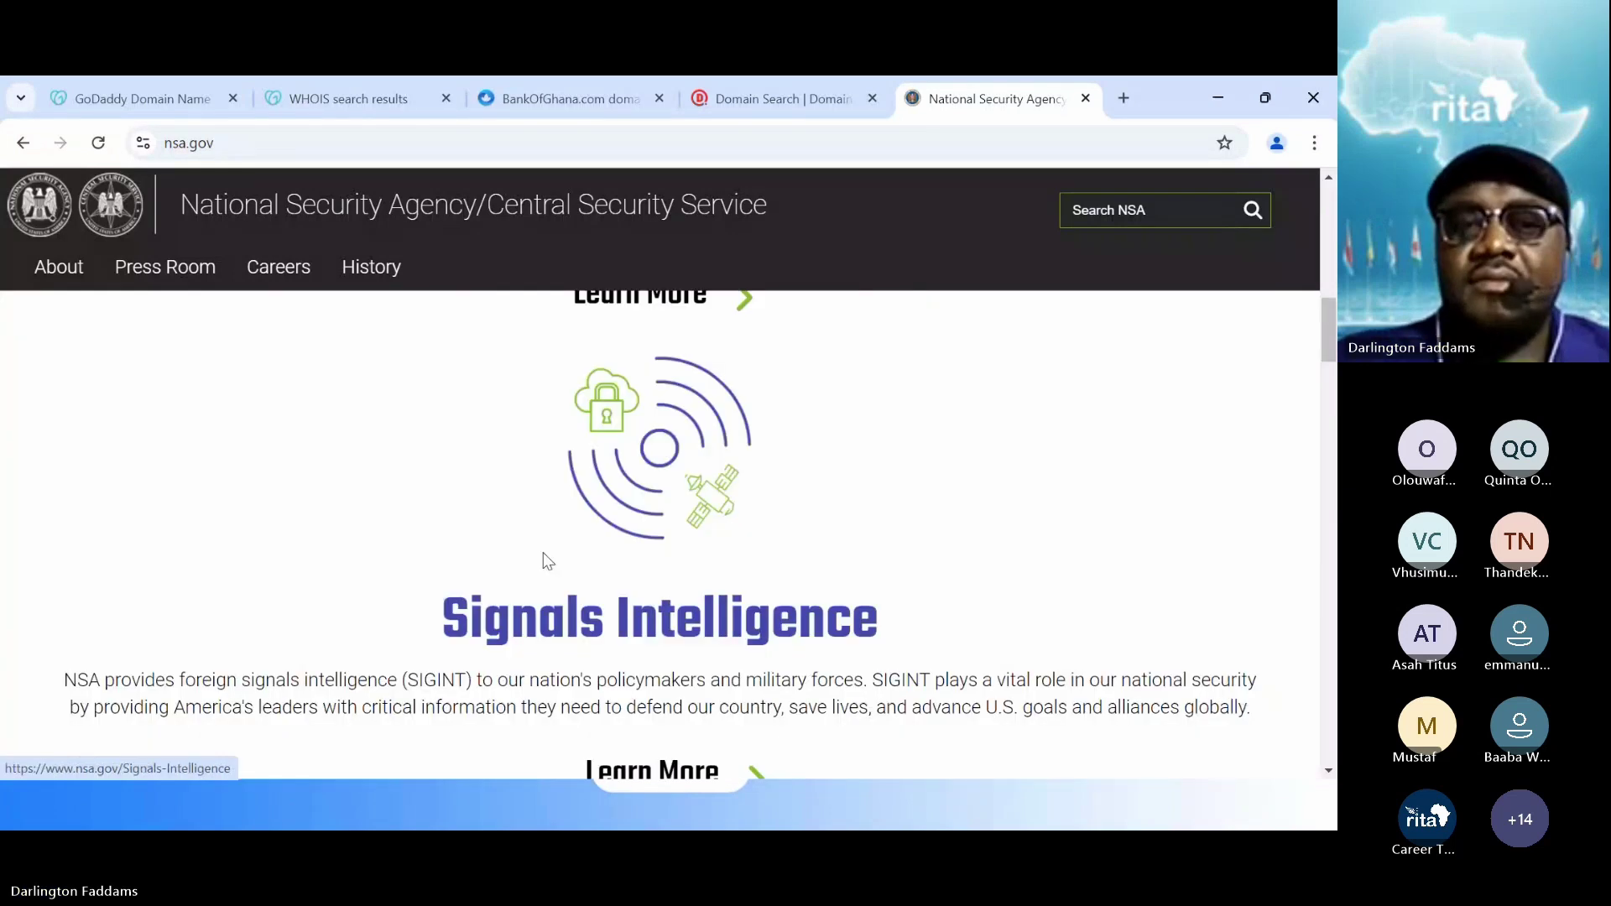
{"action": "scroll", "coordinate": [544, 557], "scroll_direction": "up", "scroll_amount": 10}
{"action": "scroll", "coordinate": [543, 554], "scroll_direction": "down", "scroll_amount": 1}
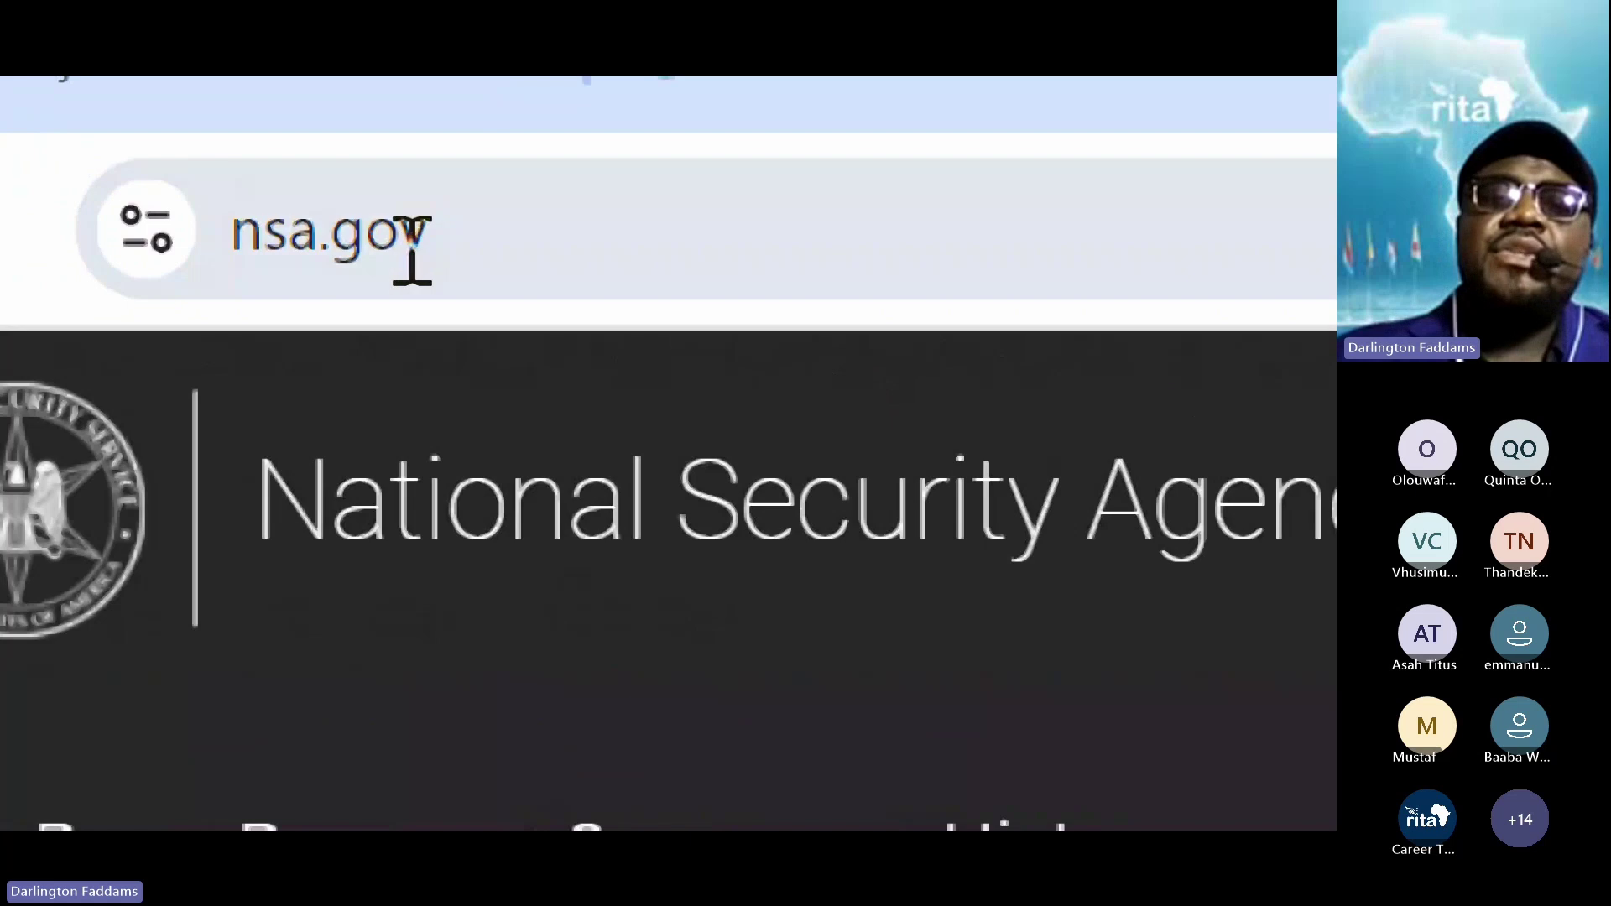
{"action": "double_click", "coordinate": [412, 252]}
{"action": "left_click", "coordinate": [405, 245]}
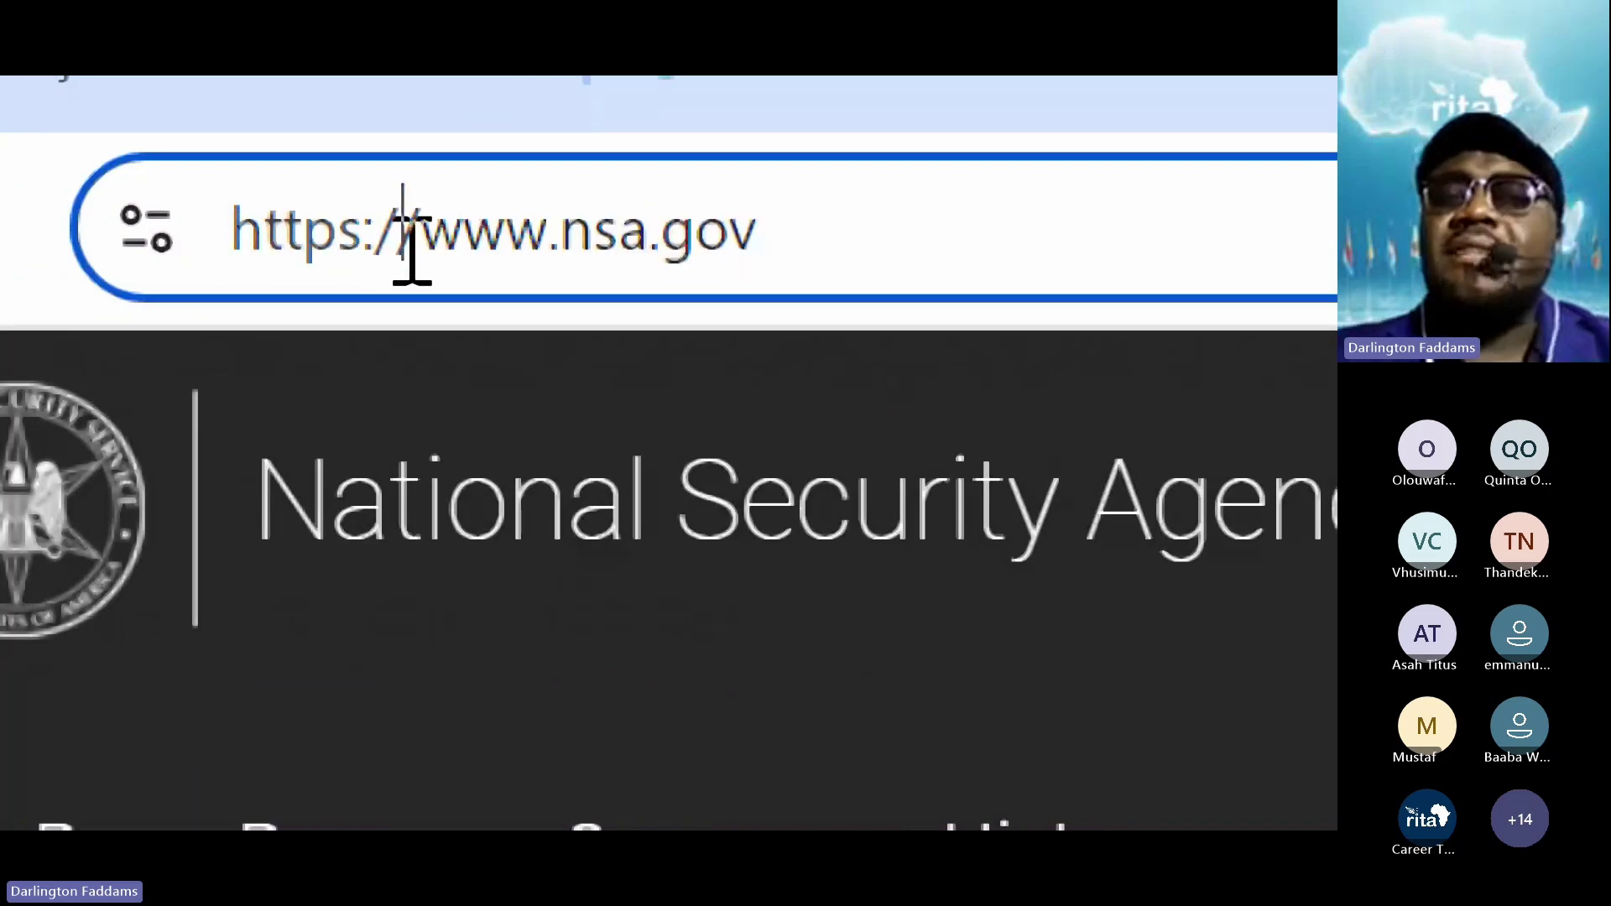
{"action": "double_click", "coordinate": [722, 235]}
{"action": "type", "text": "ed"}
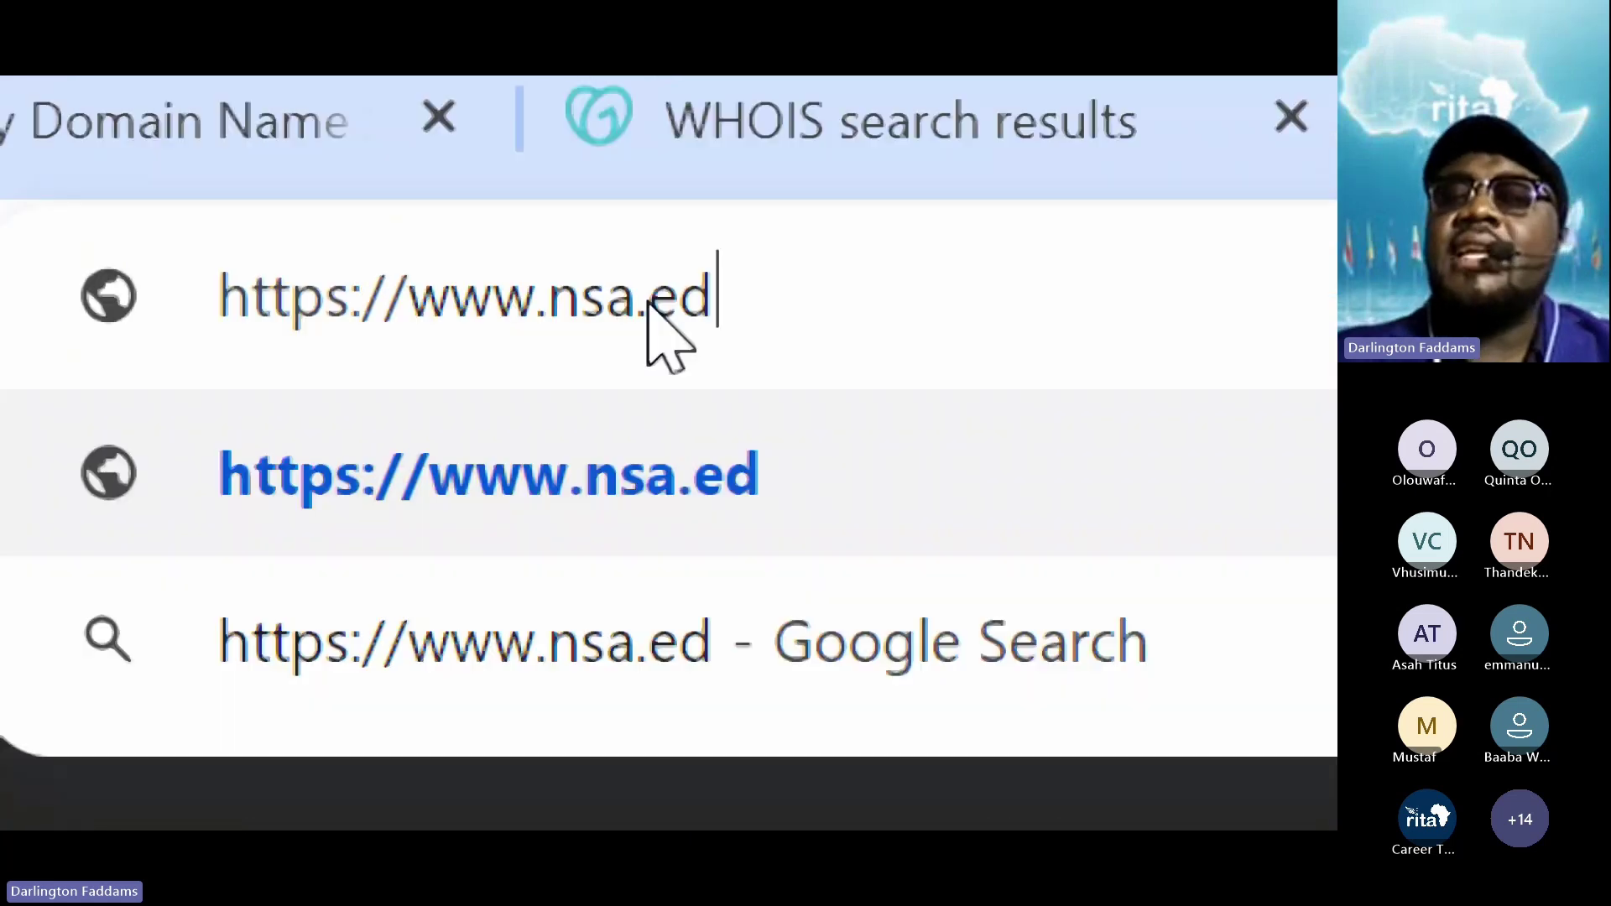
{"action": "type", "text": "u"}
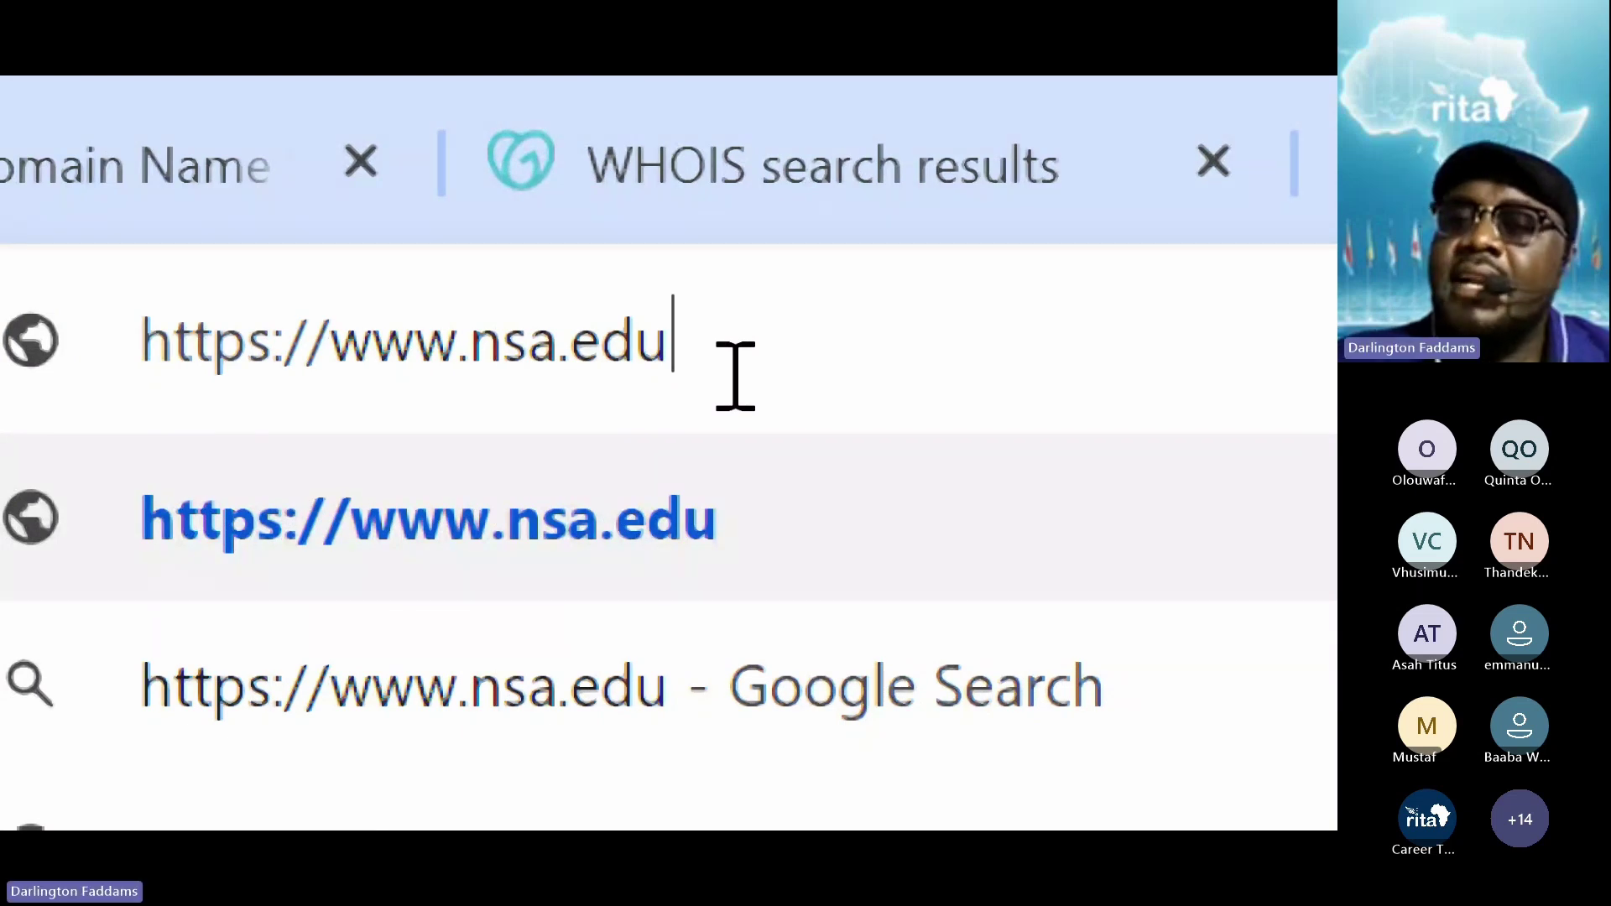
{"action": "type", "text": ".gh"}
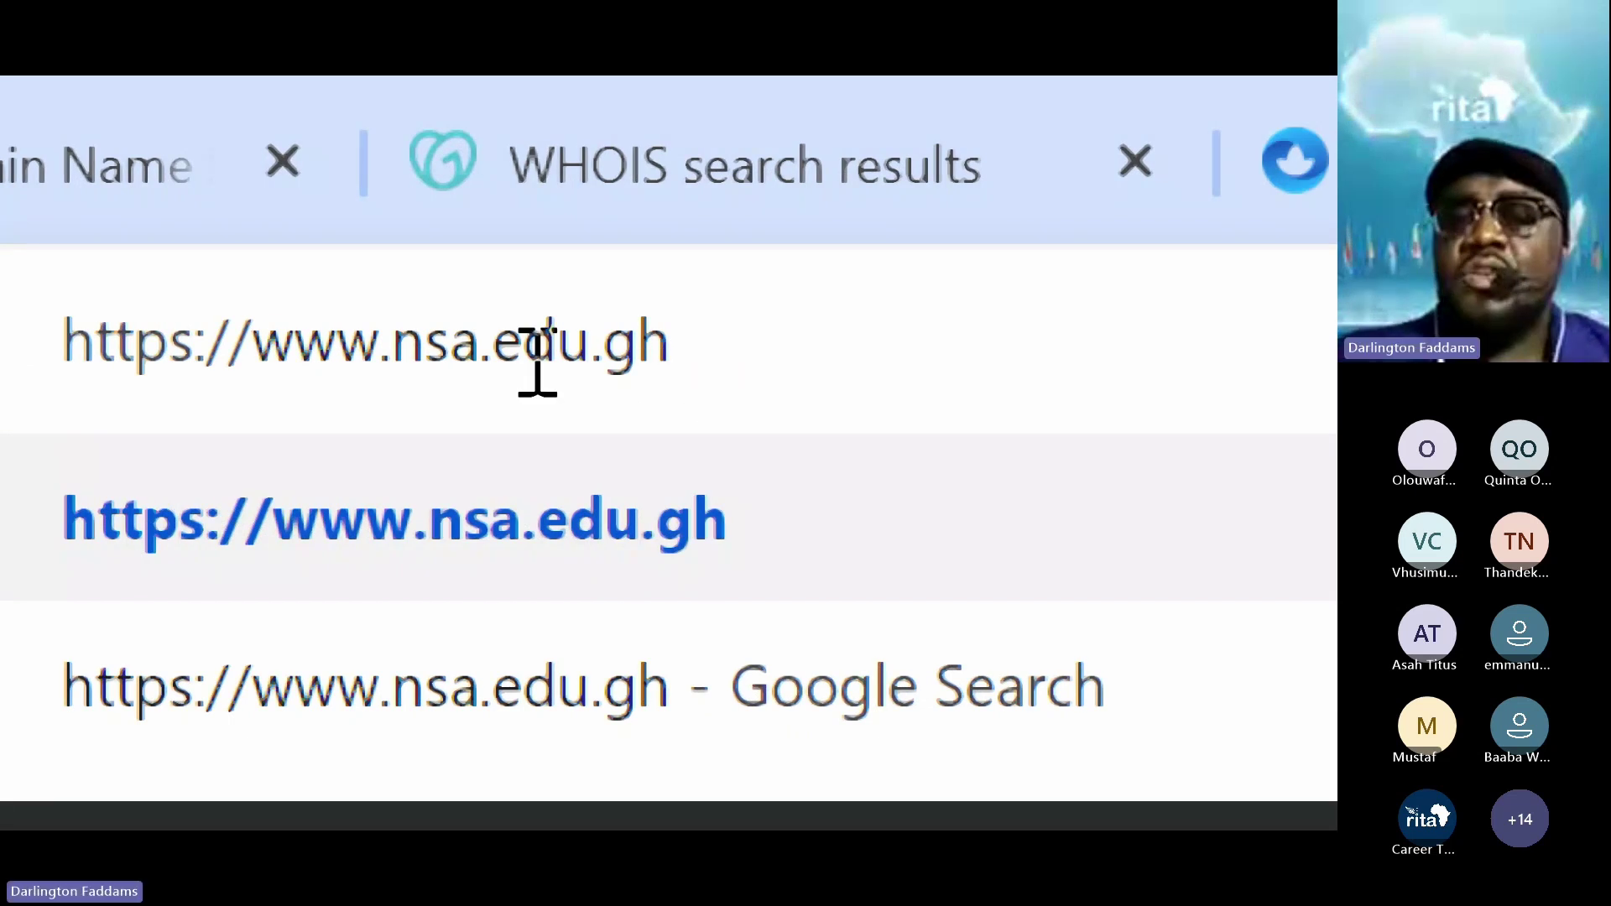
{"action": "left_click", "coordinate": [435, 340]}
{"action": "double_click", "coordinate": [434, 340]}
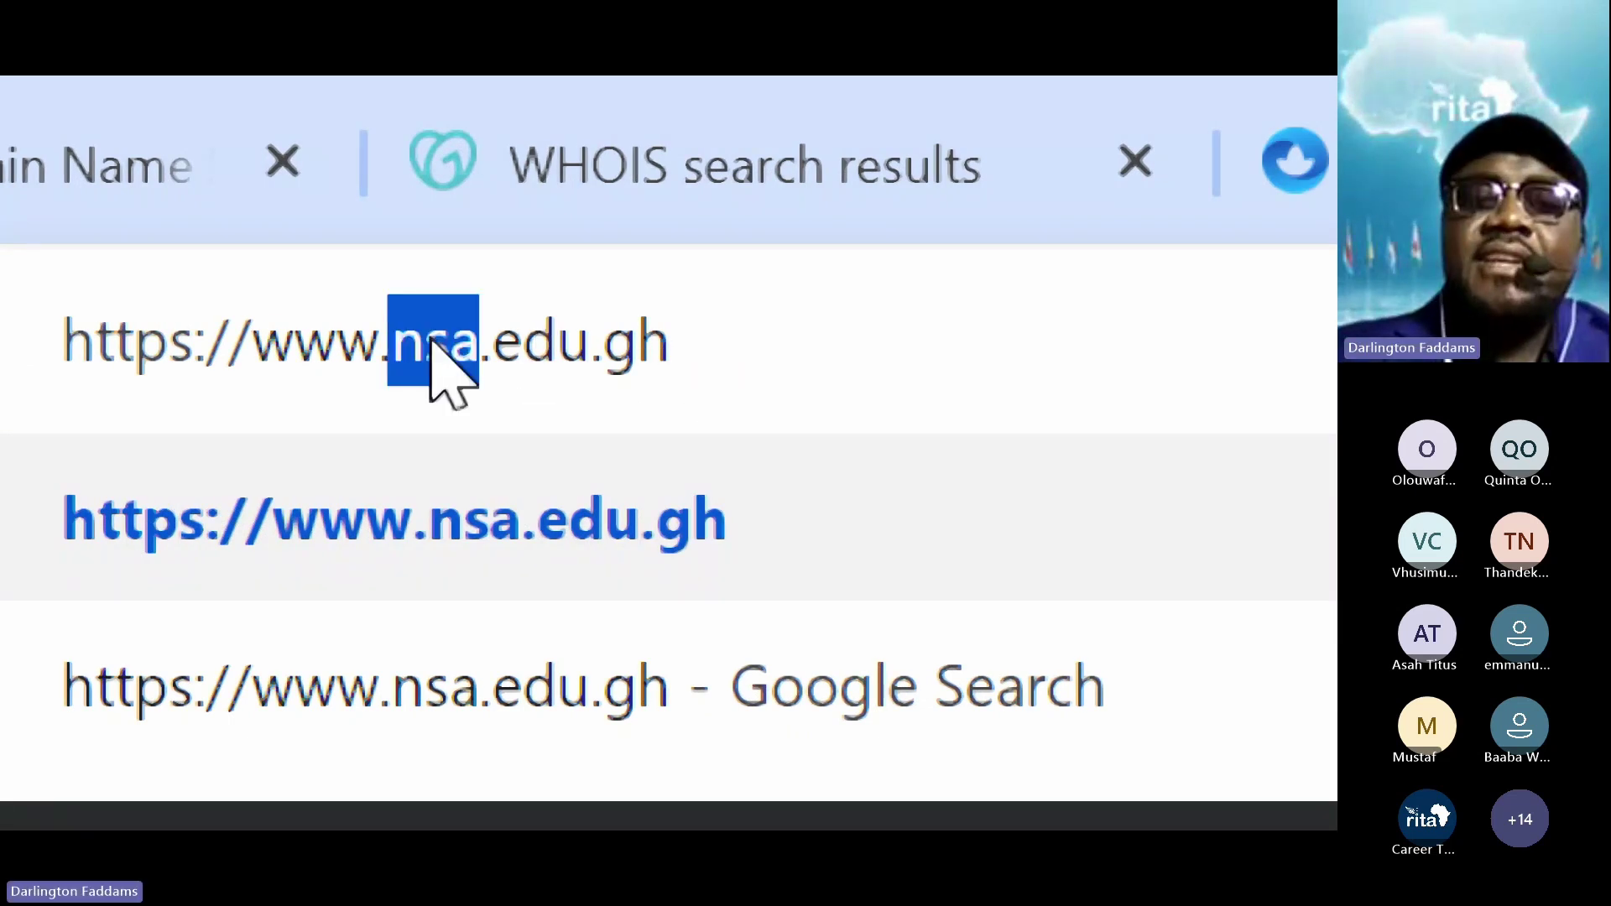
{"action": "type", "text": "ug"}
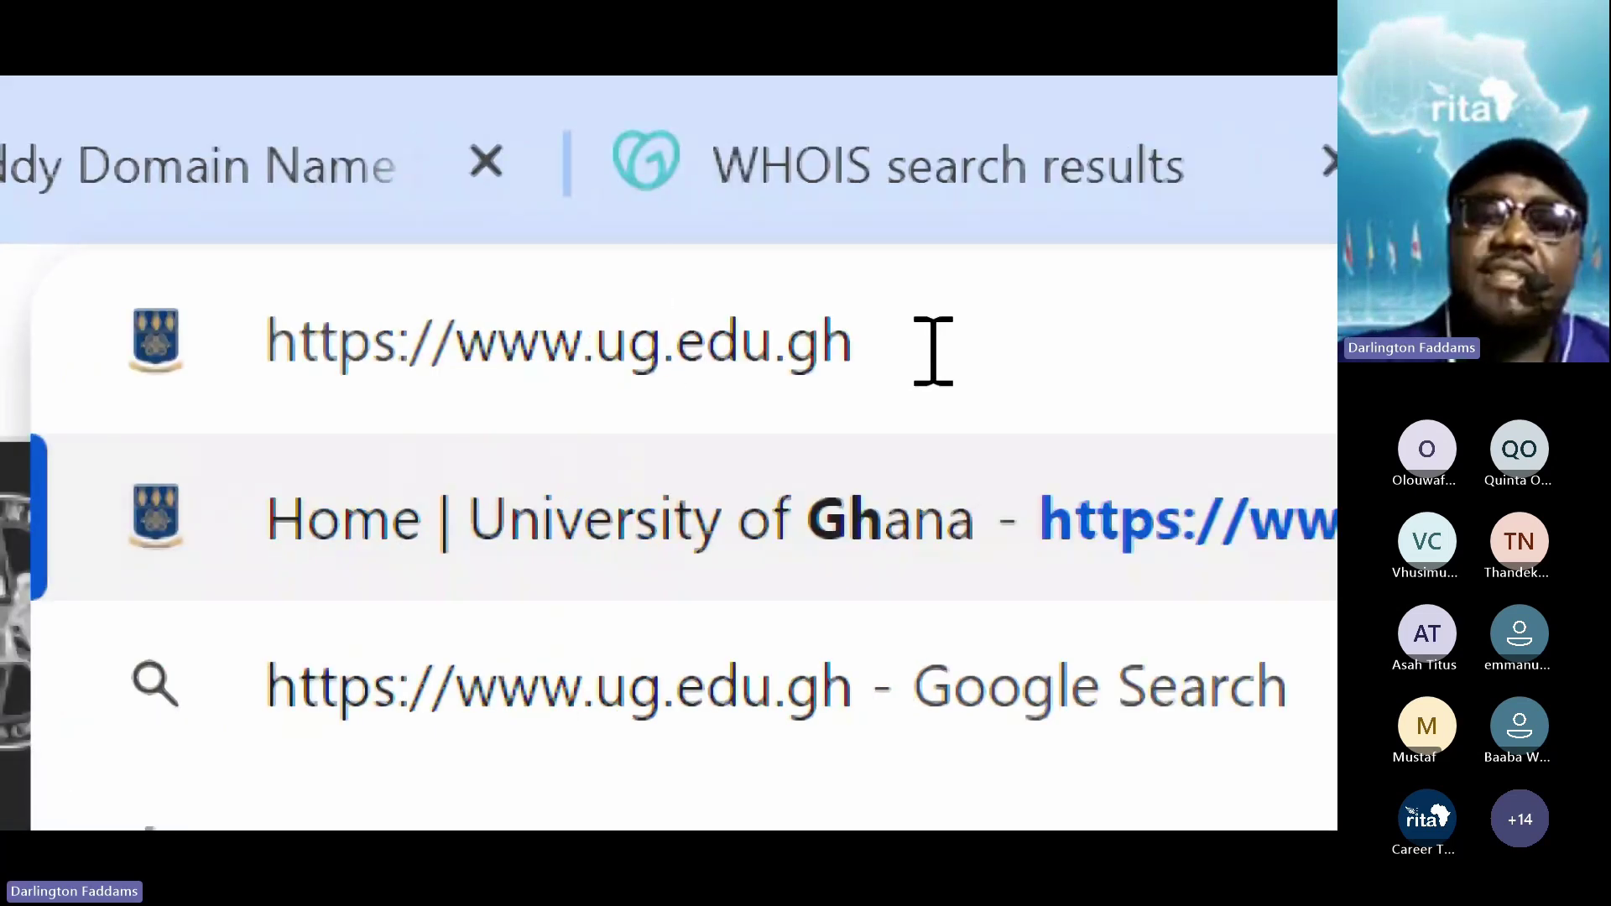
{"action": "key", "text": "Return"}
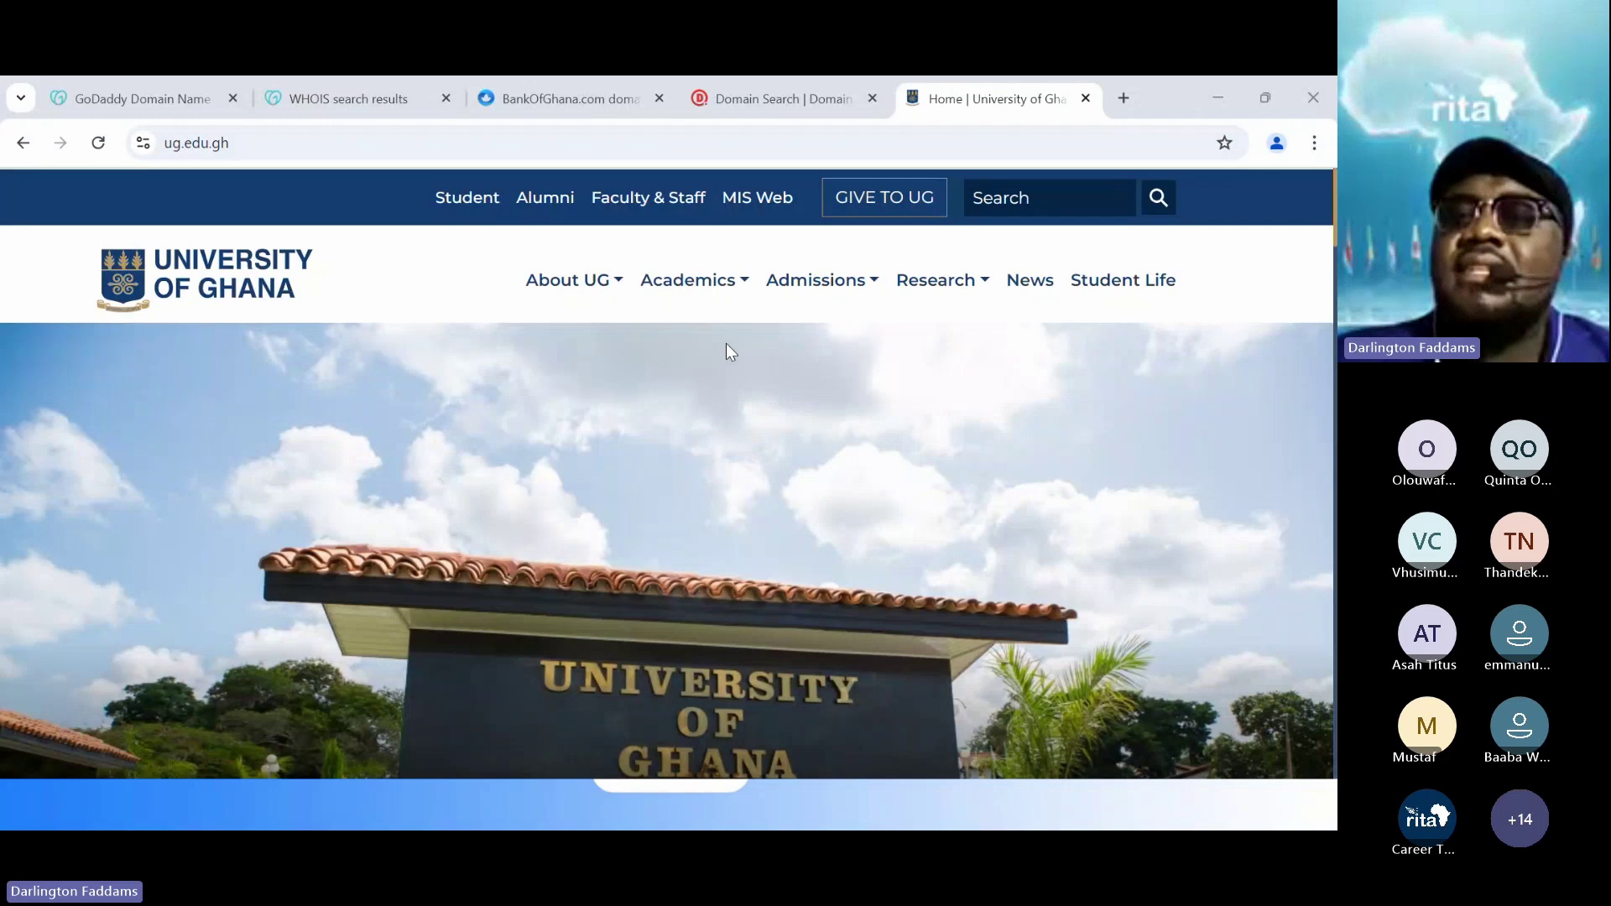
{"action": "scroll", "coordinate": [726, 344], "scroll_direction": "down", "scroll_amount": 1}
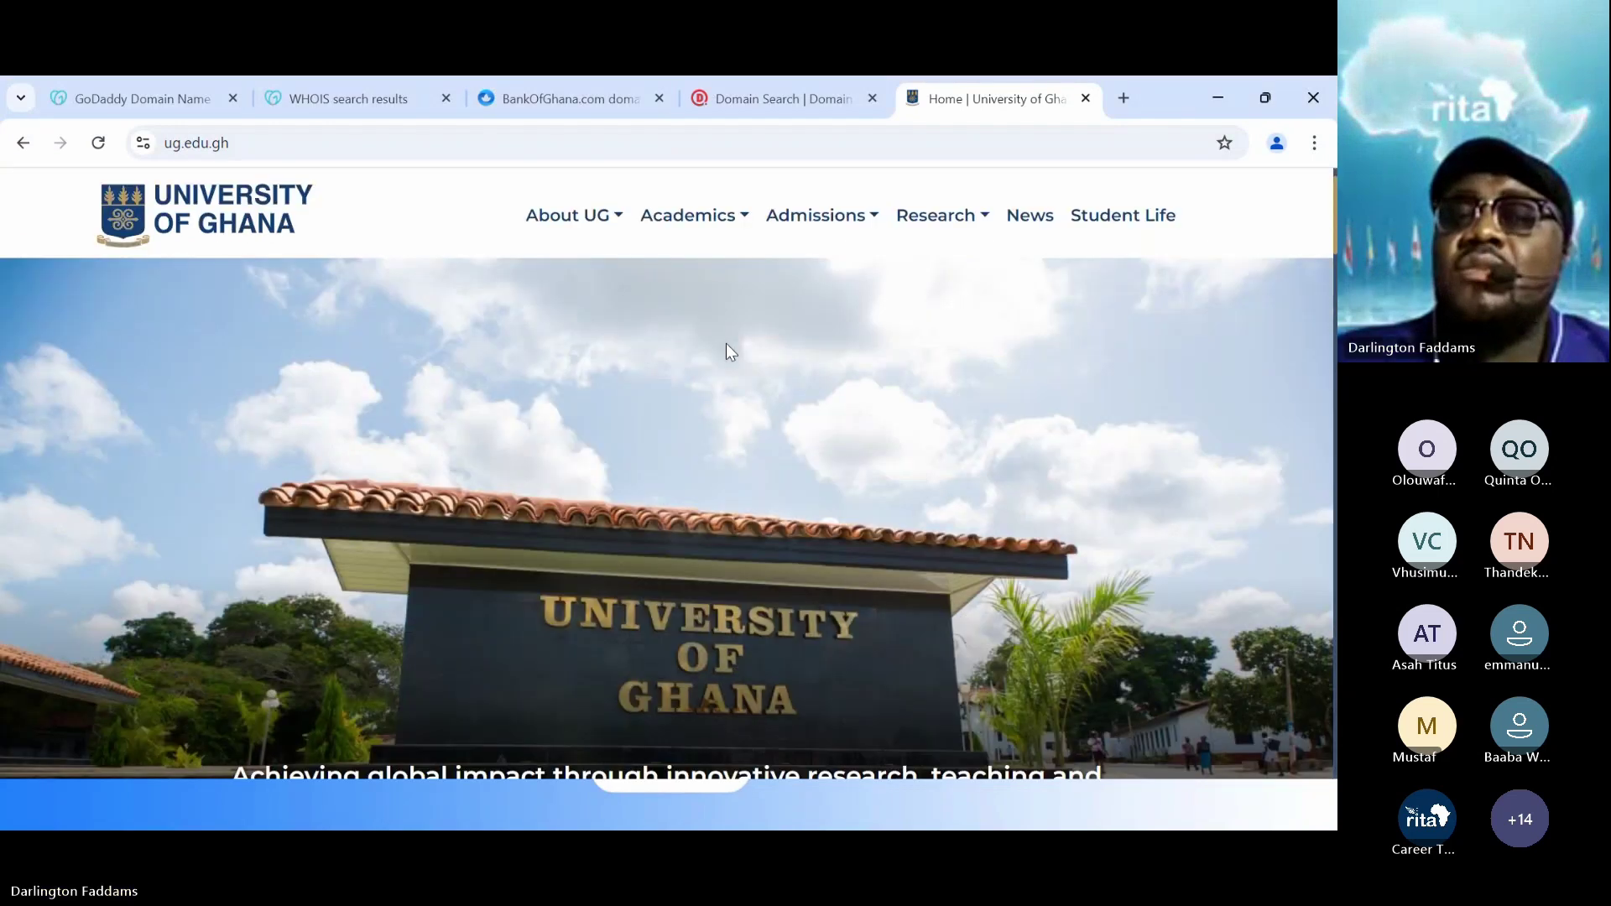
{"action": "scroll", "coordinate": [727, 344], "scroll_direction": "down", "scroll_amount": 3}
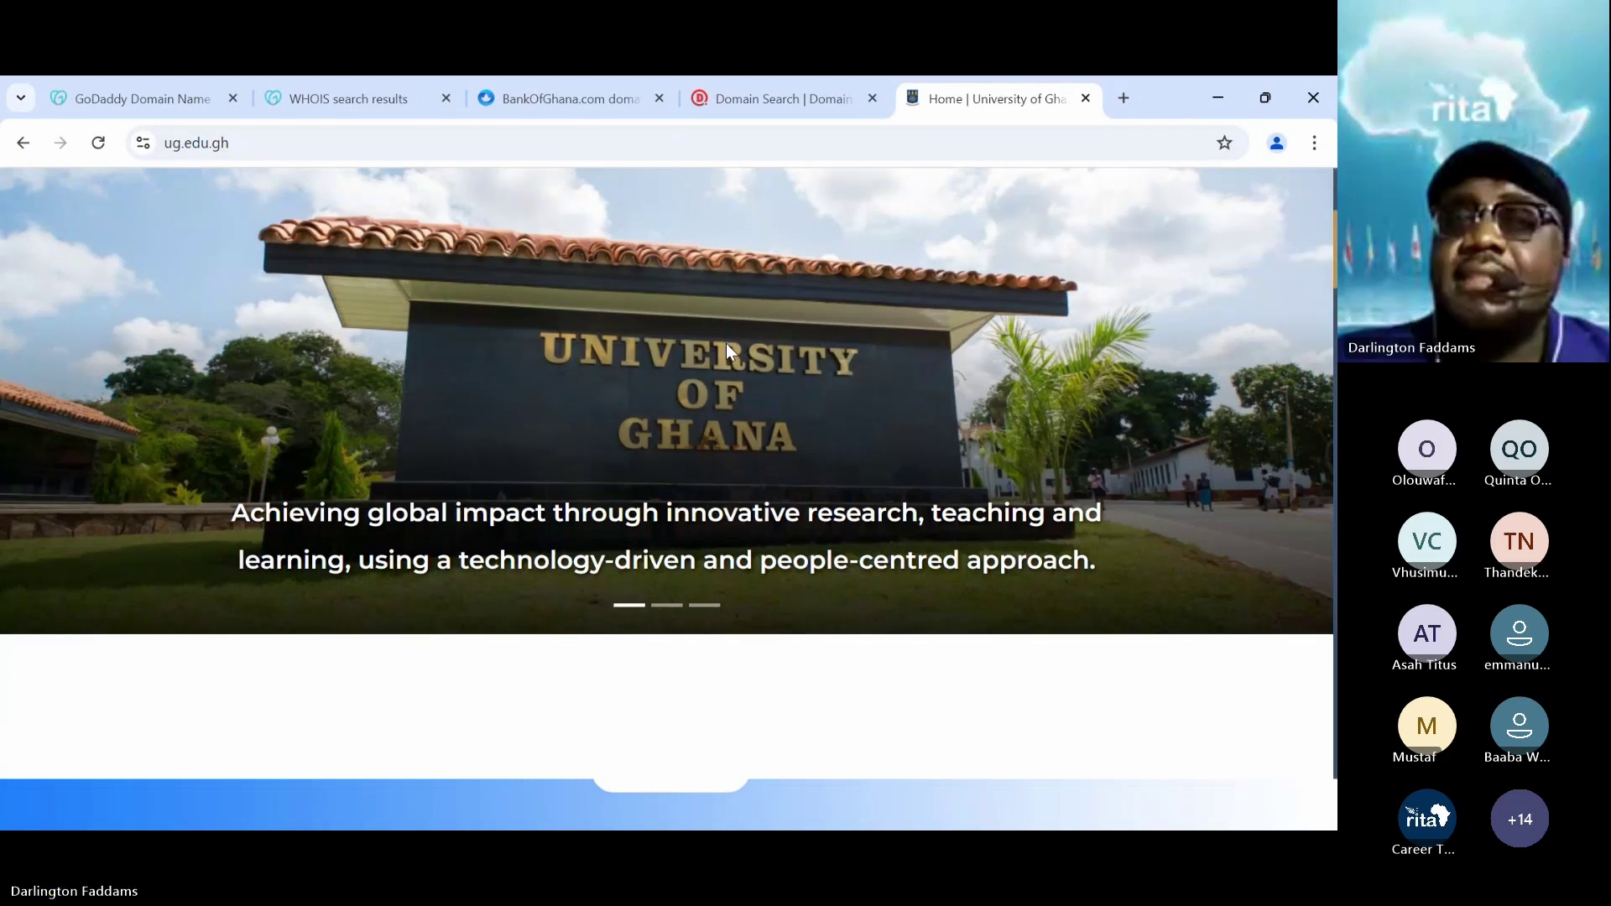
{"action": "scroll", "coordinate": [726, 352], "scroll_direction": "down", "scroll_amount": 3}
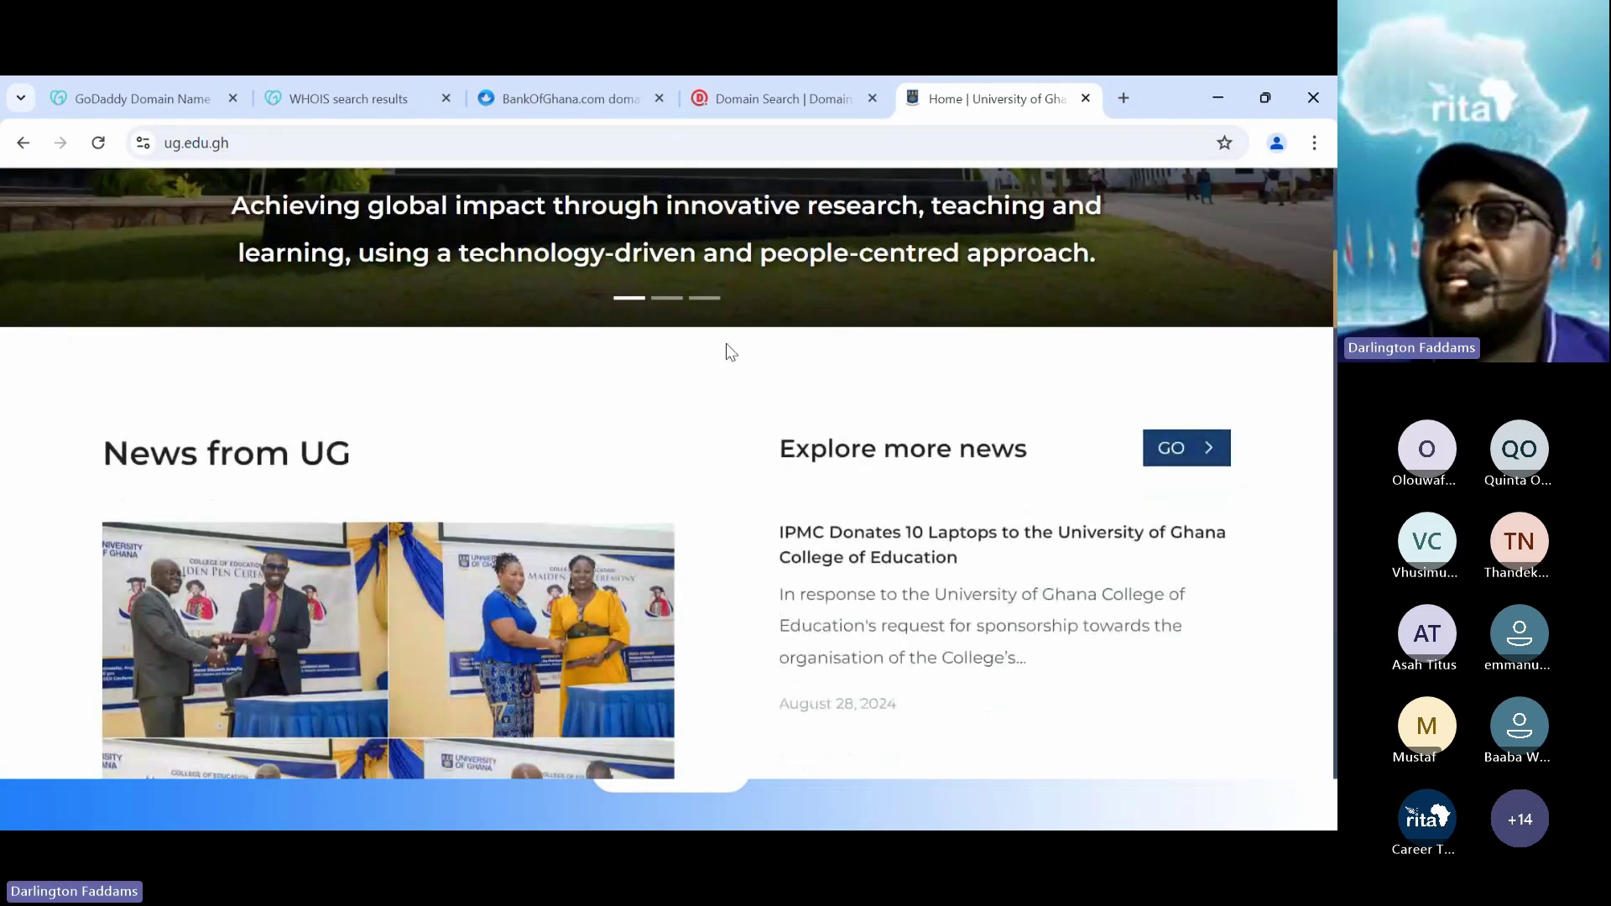
{"action": "scroll", "coordinate": [727, 344], "scroll_direction": "up", "scroll_amount": 1}
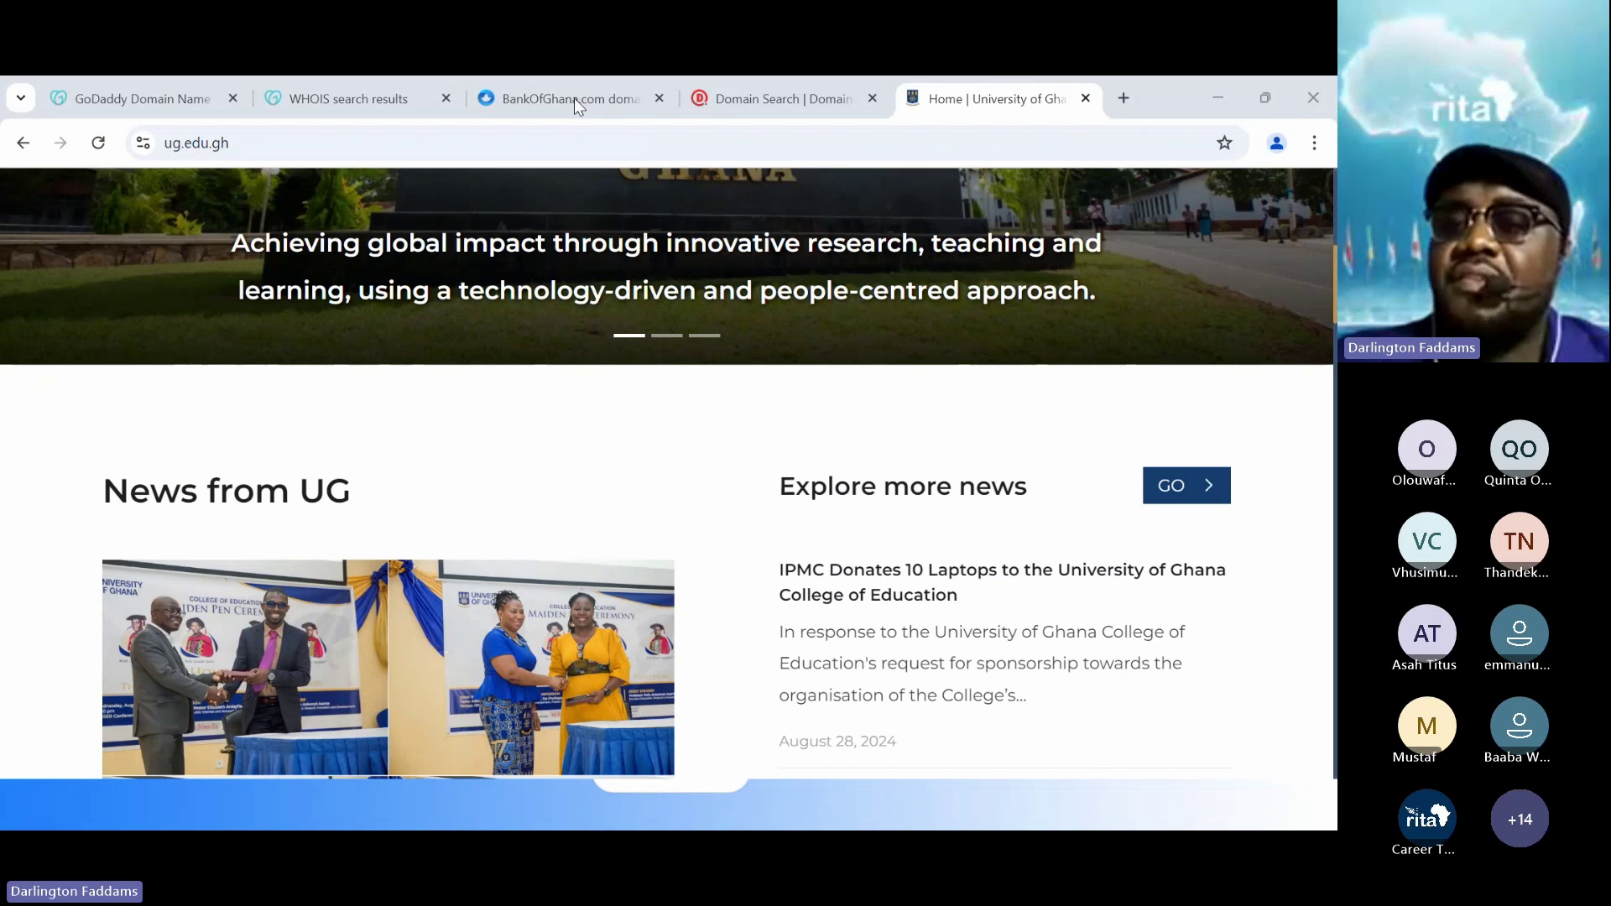
{"action": "scroll", "coordinate": [578, 433], "scroll_direction": "up", "scroll_amount": 5}
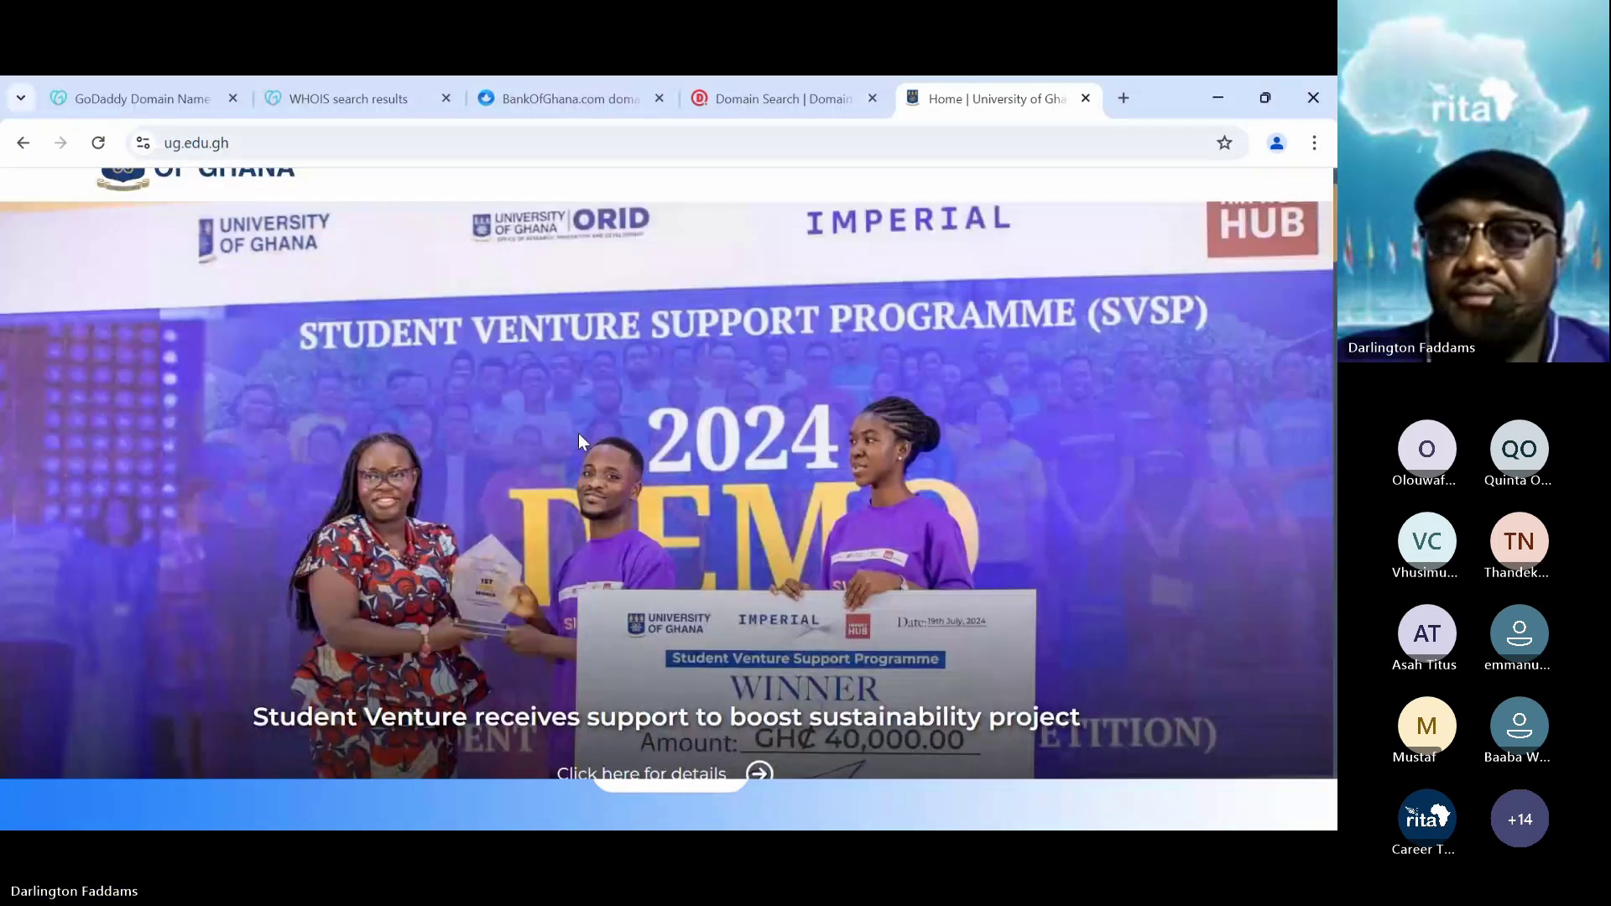
{"action": "scroll", "coordinate": [577, 433], "scroll_direction": "up", "scroll_amount": 2}
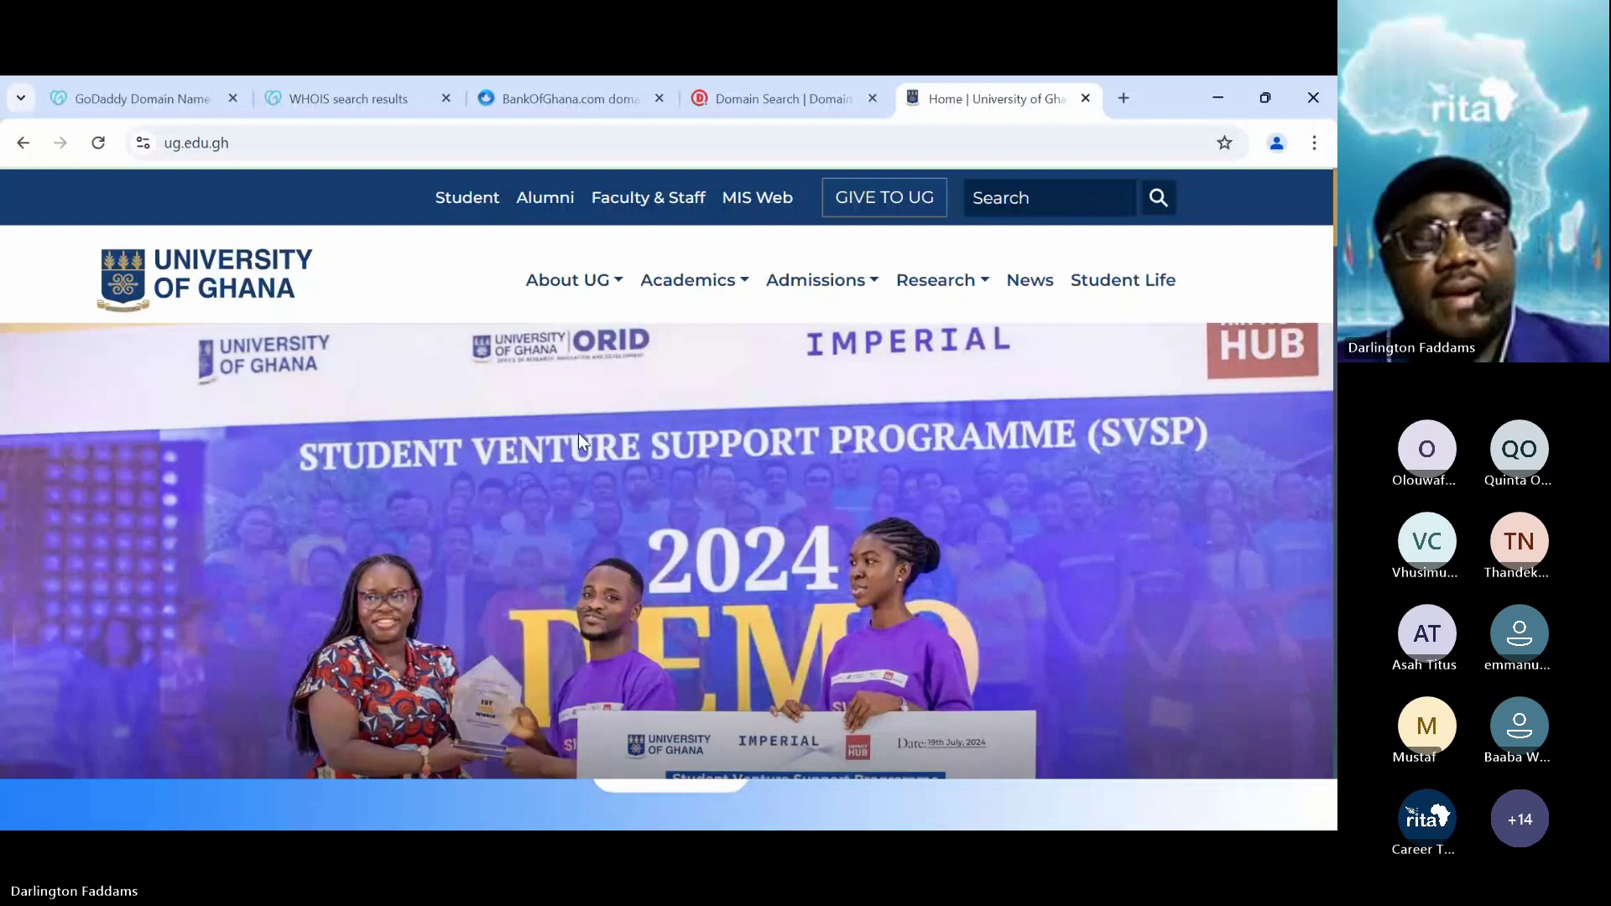
- Switch to the PowerPoint slide show and go back to the Module 1 Outline slide
{"action": "key", "text": "alt+Tab"}
{"action": "key", "text": "alt+Tab"}
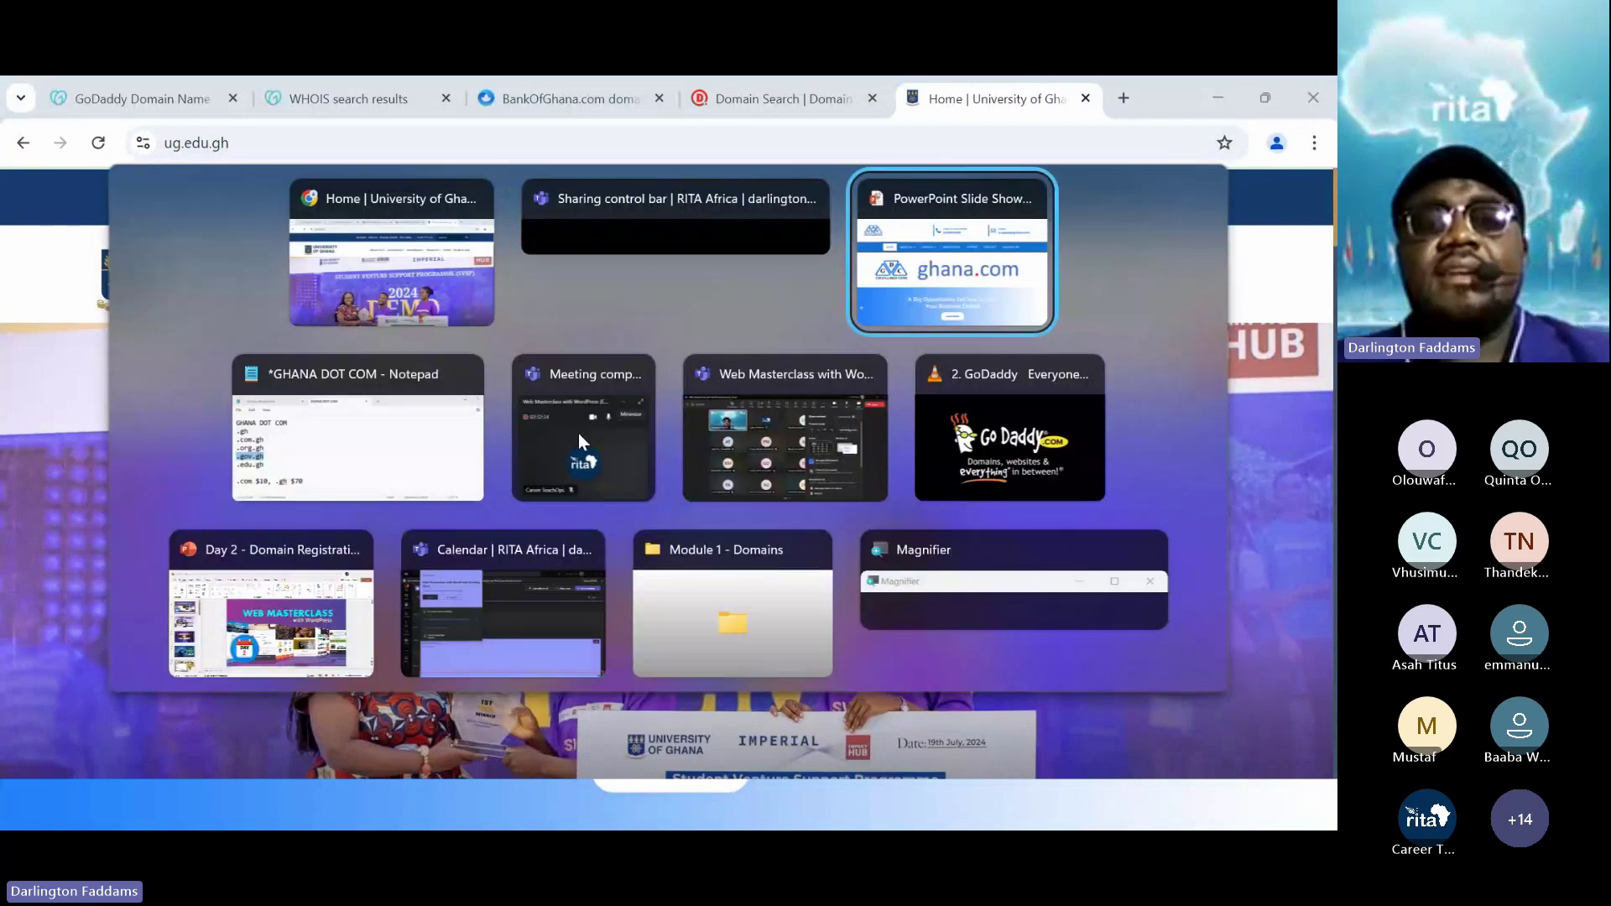
{"action": "key", "text": "Right"}
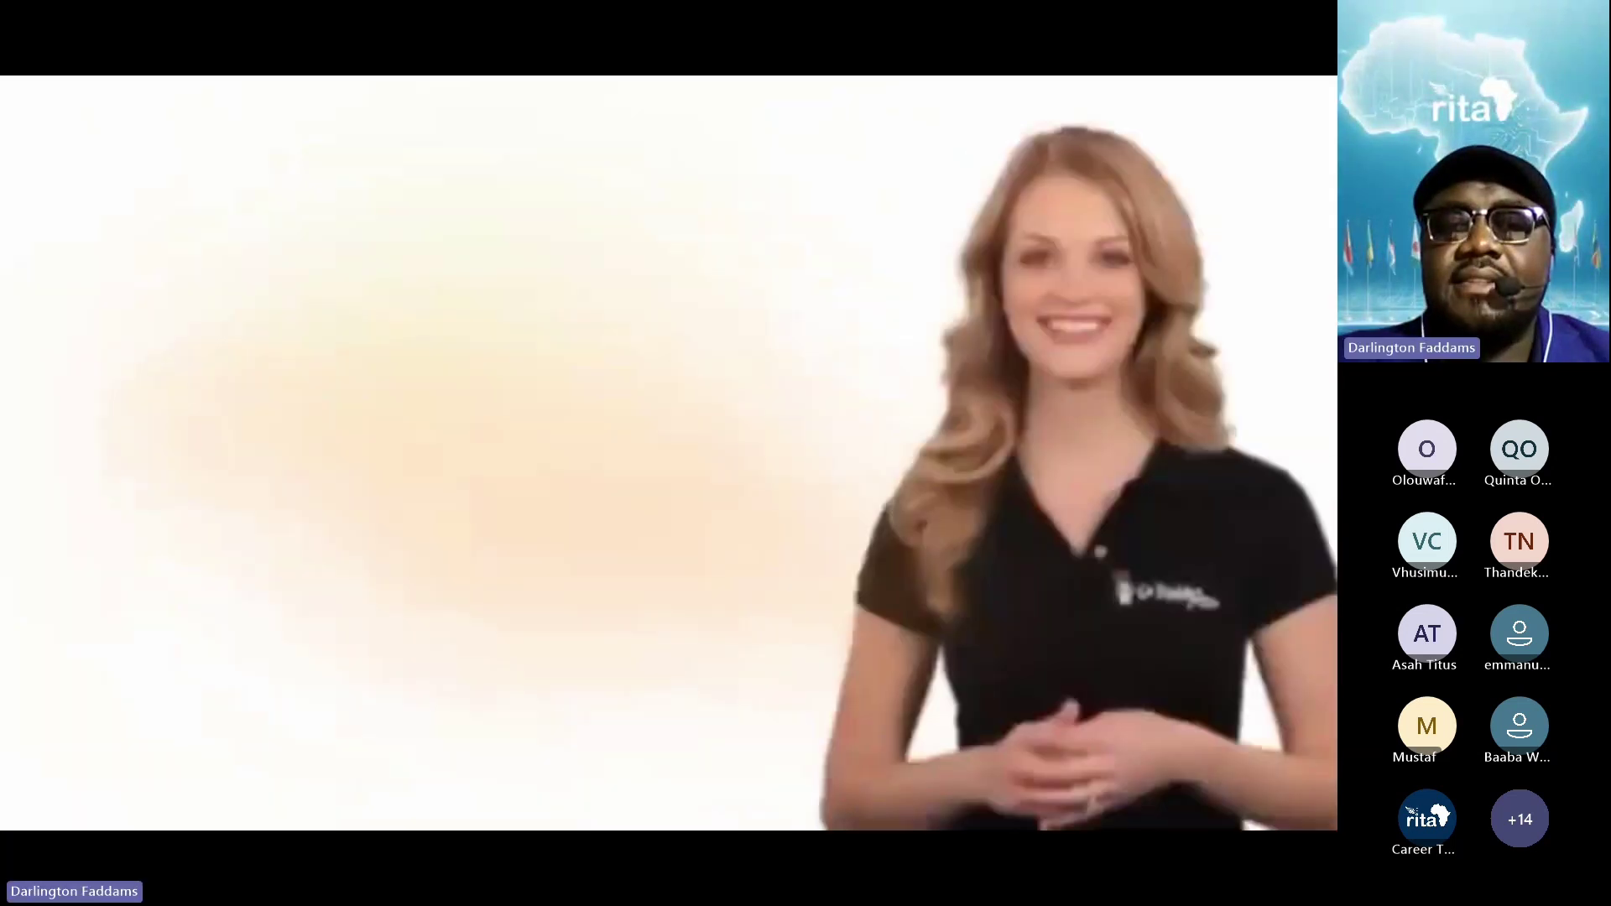
{"action": "key", "text": "Left"}
{"action": "key", "text": "Left"}
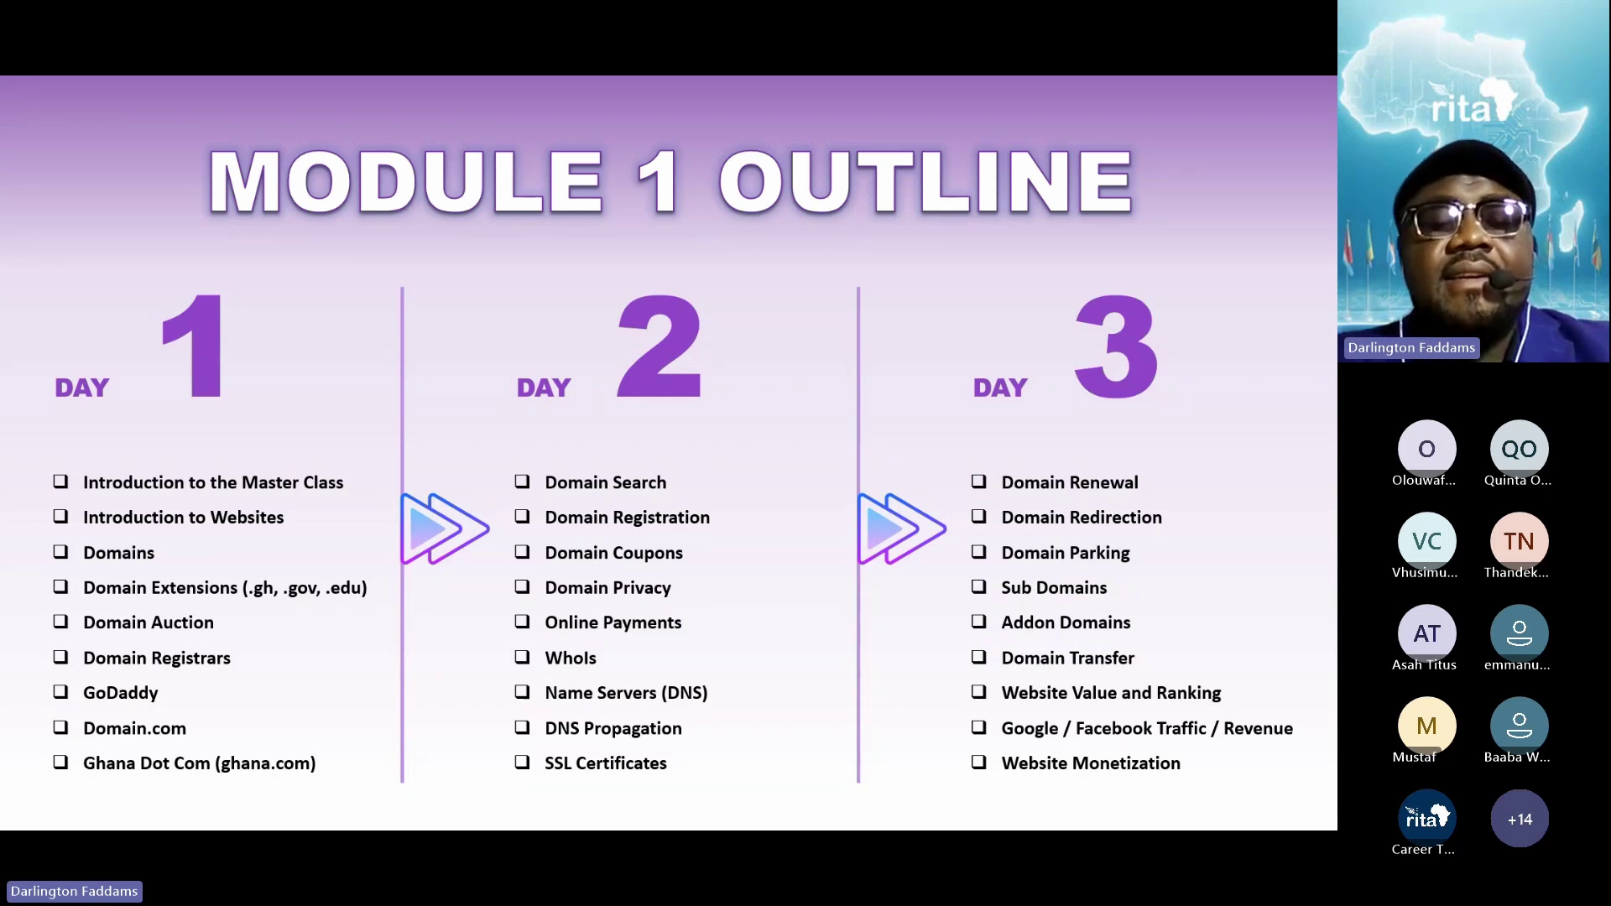
- Switch back to the browser and search GoDaddy for the domain theradda.com
{"action": "key", "text": "alt+Tab"}
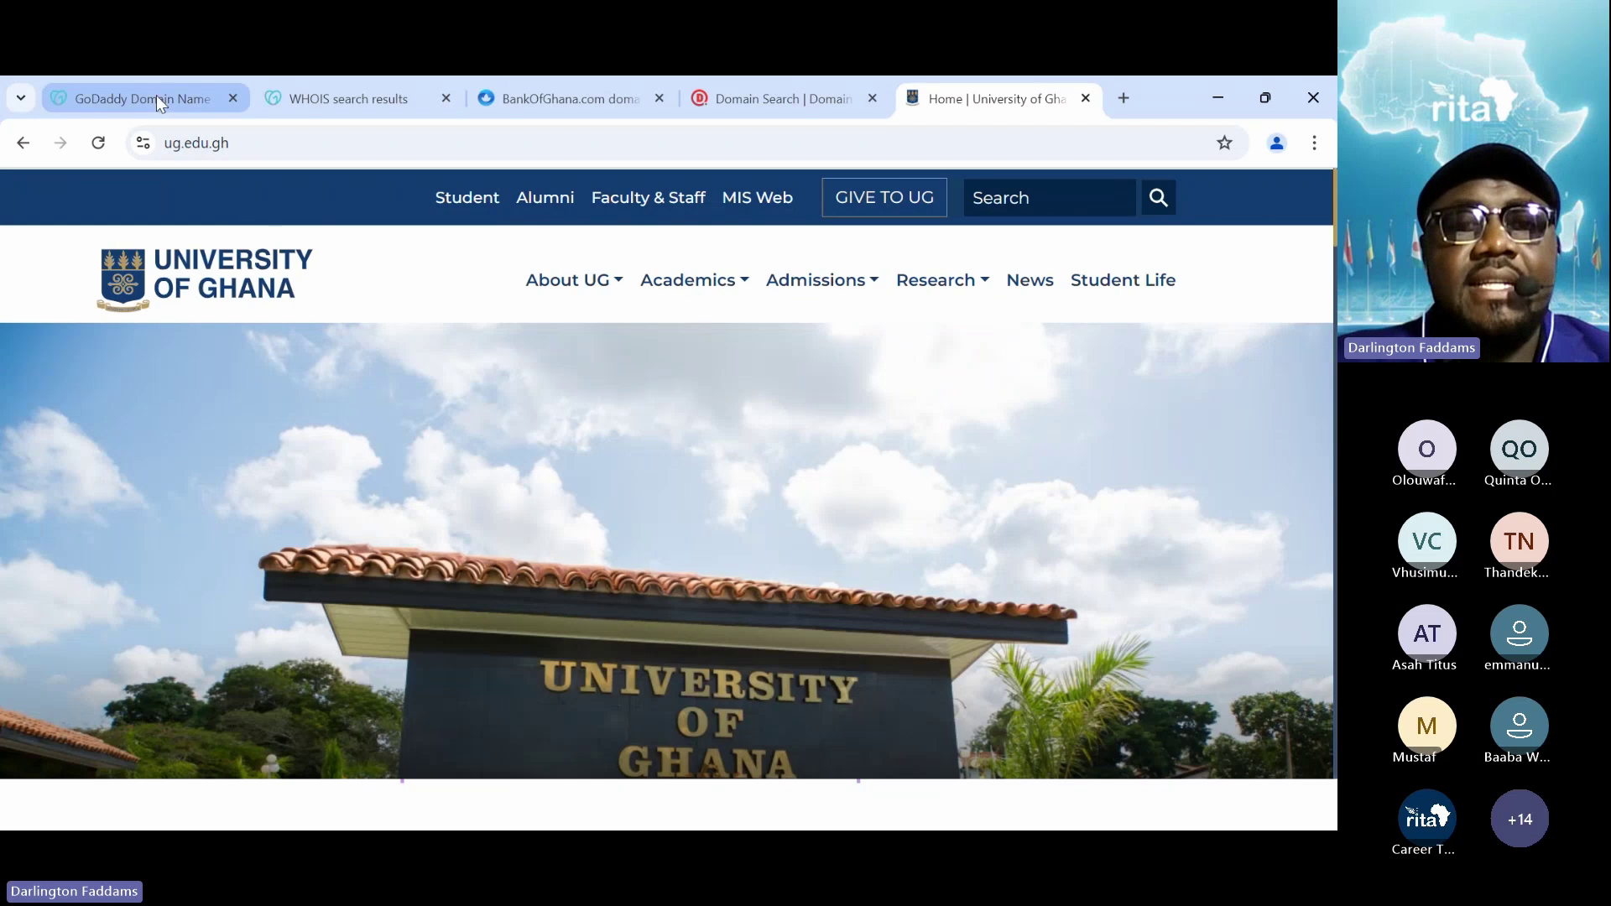
{"action": "left_click", "coordinate": [156, 96]}
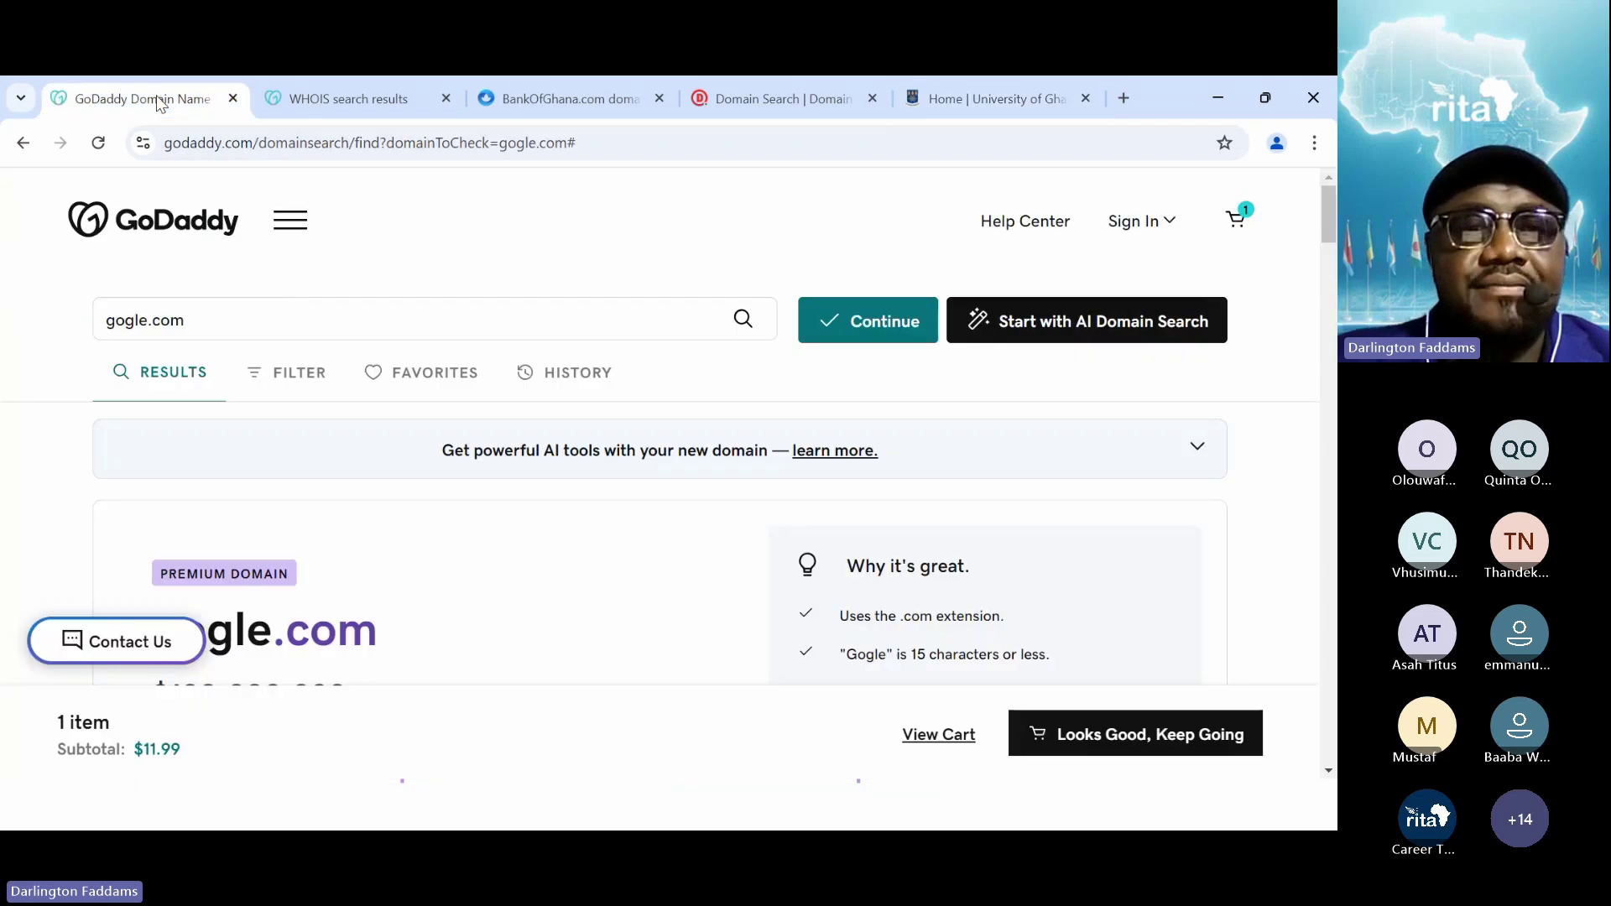
{"action": "left_click", "coordinate": [346, 100]}
{"action": "key", "text": "ctrl+shift+Tab"}
{"action": "left_click", "coordinate": [272, 315]}
{"action": "key", "text": "ctrl+shift+Left"}
{"action": "key", "text": "ctrl+shift+Left"}
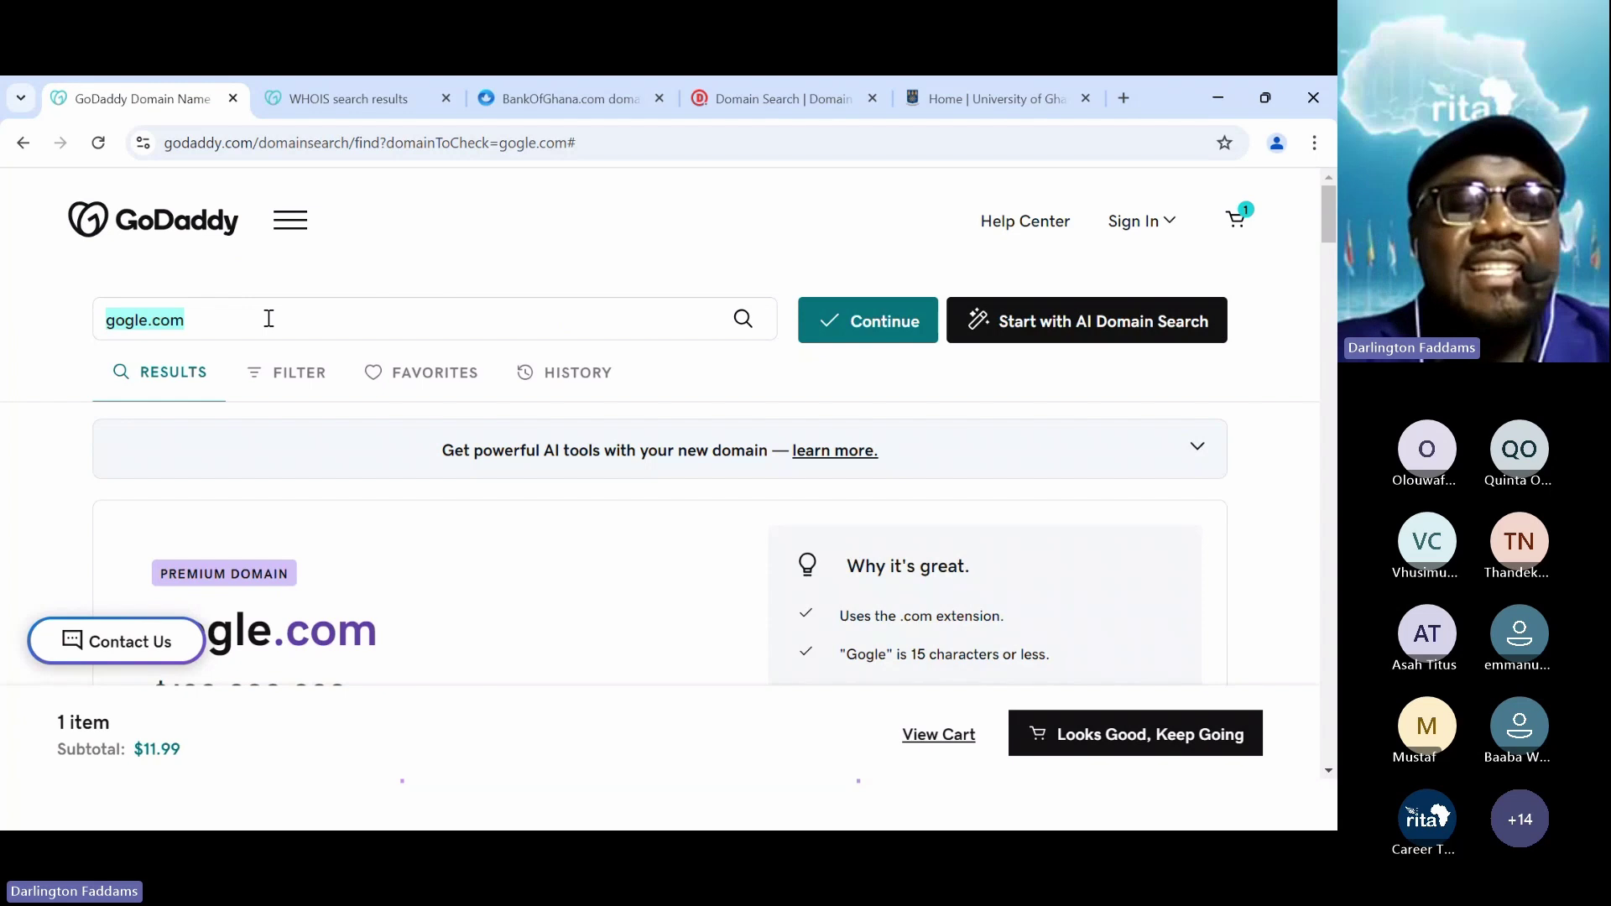
{"action": "type", "text": "theradda."}
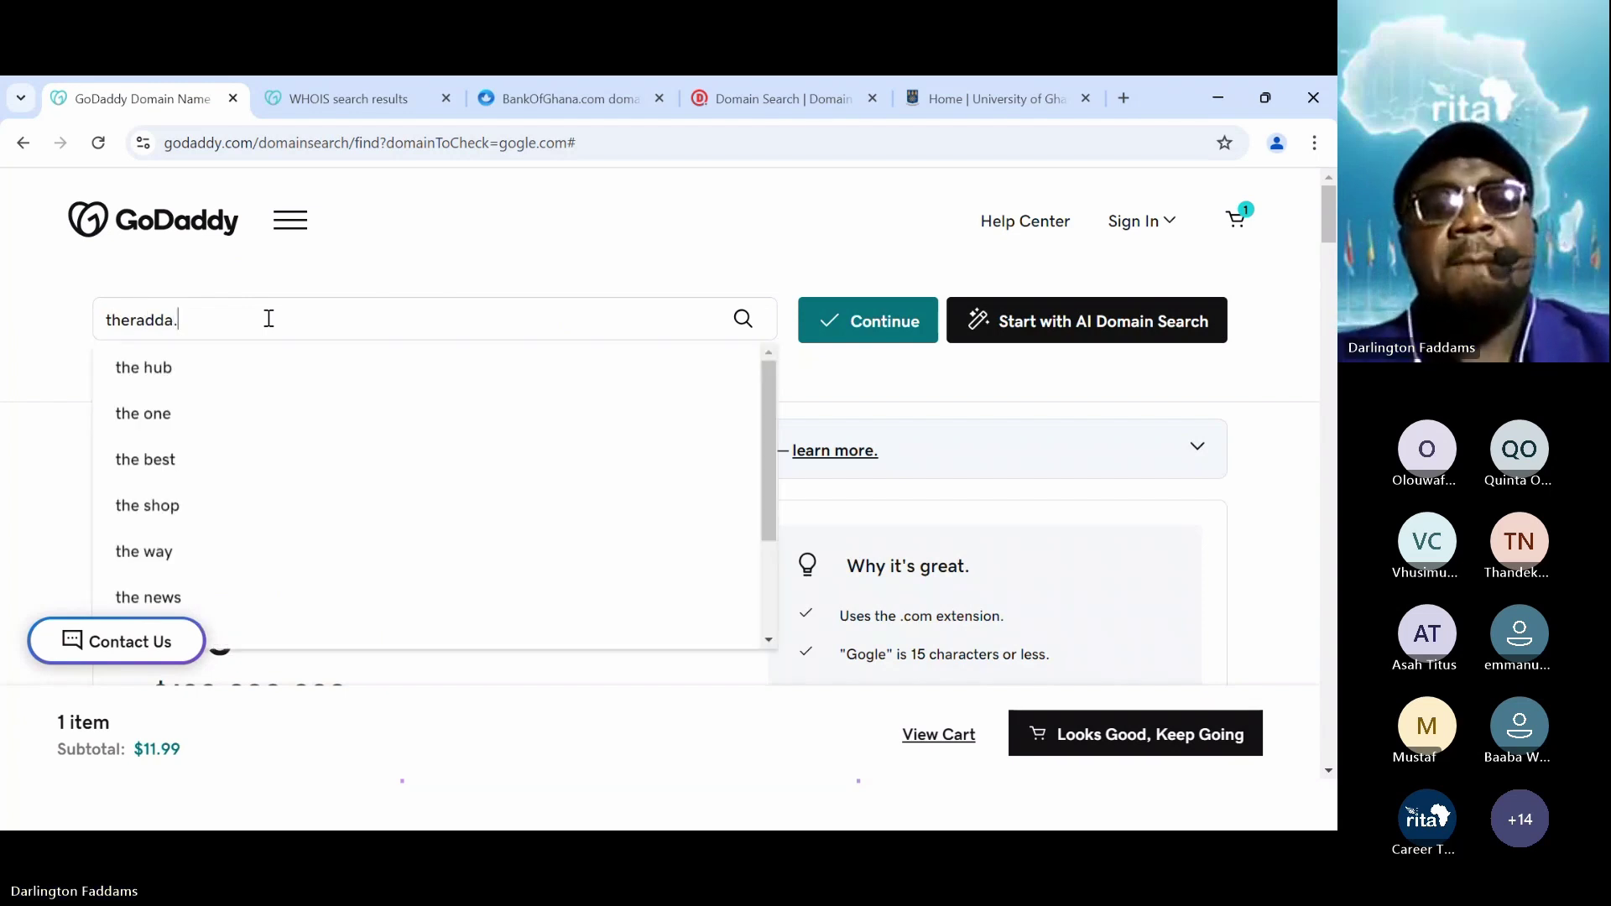
{"action": "type", "text": "com"}
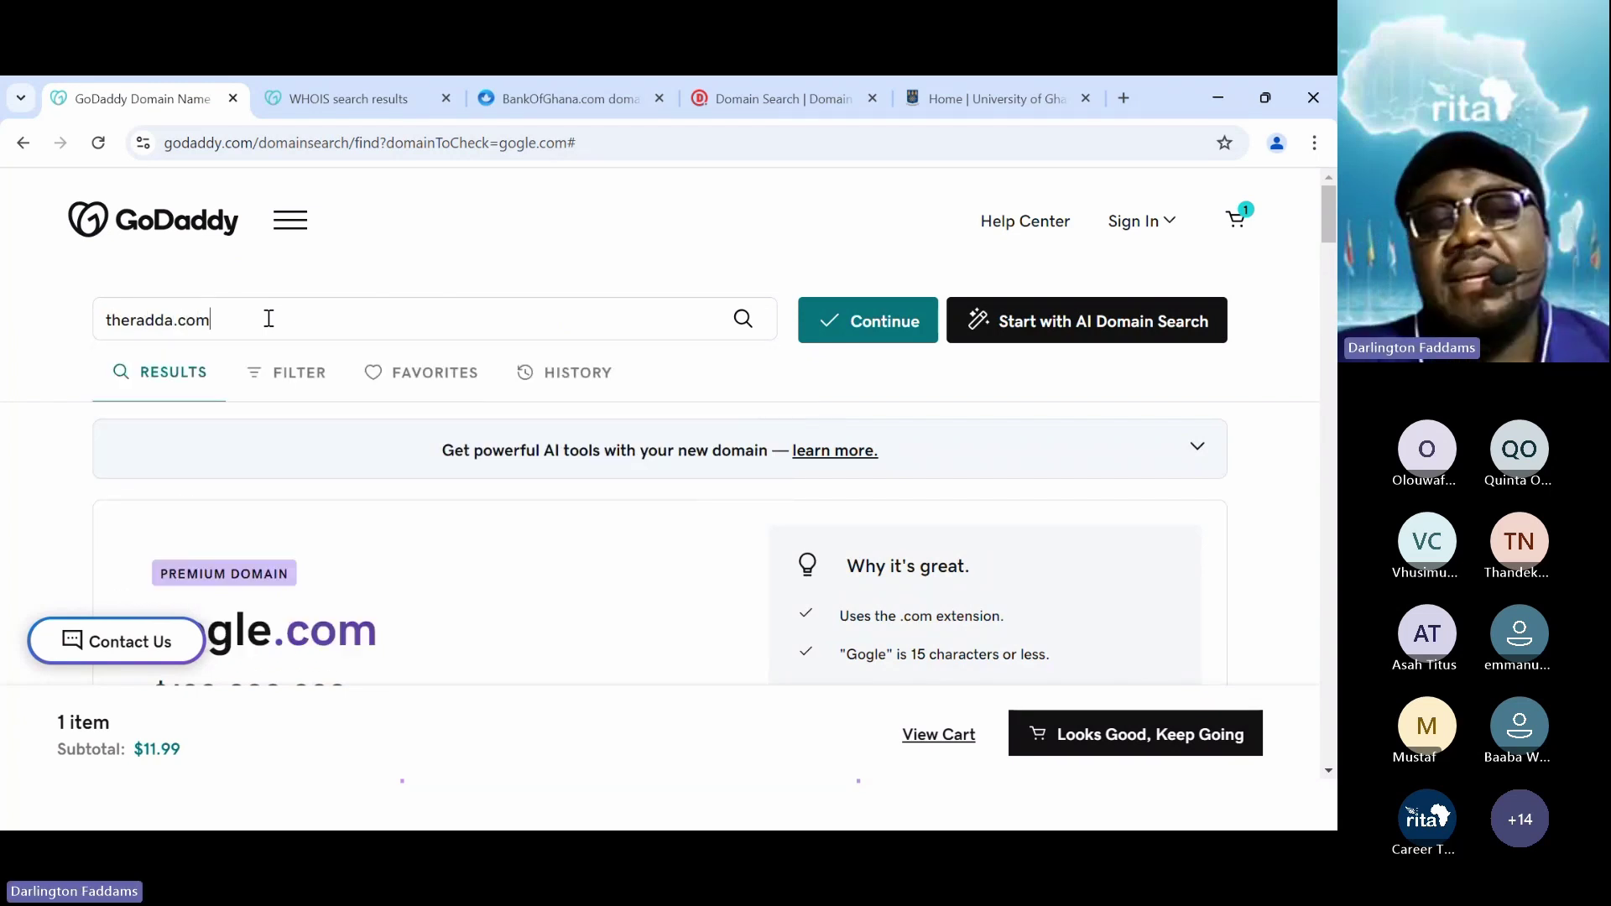
{"action": "key", "text": "Return"}
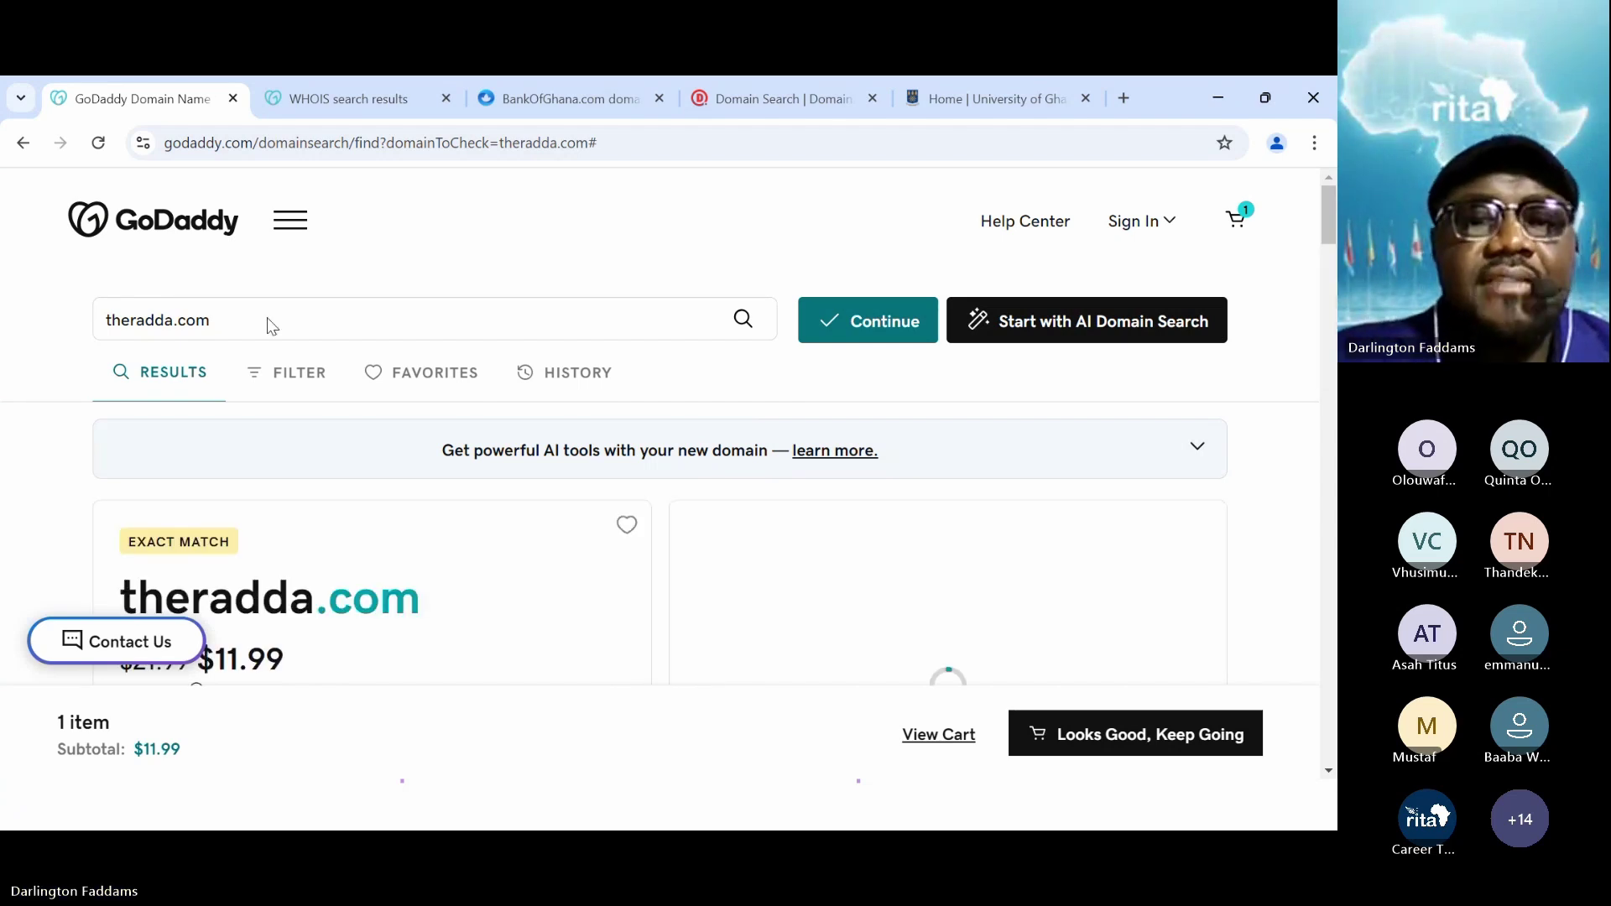
- Add theradda.com to the cart and continue to the registration options without taking the Starter Domain Bundle
{"action": "scroll", "coordinate": [270, 326], "scroll_direction": "down", "scroll_amount": 2}
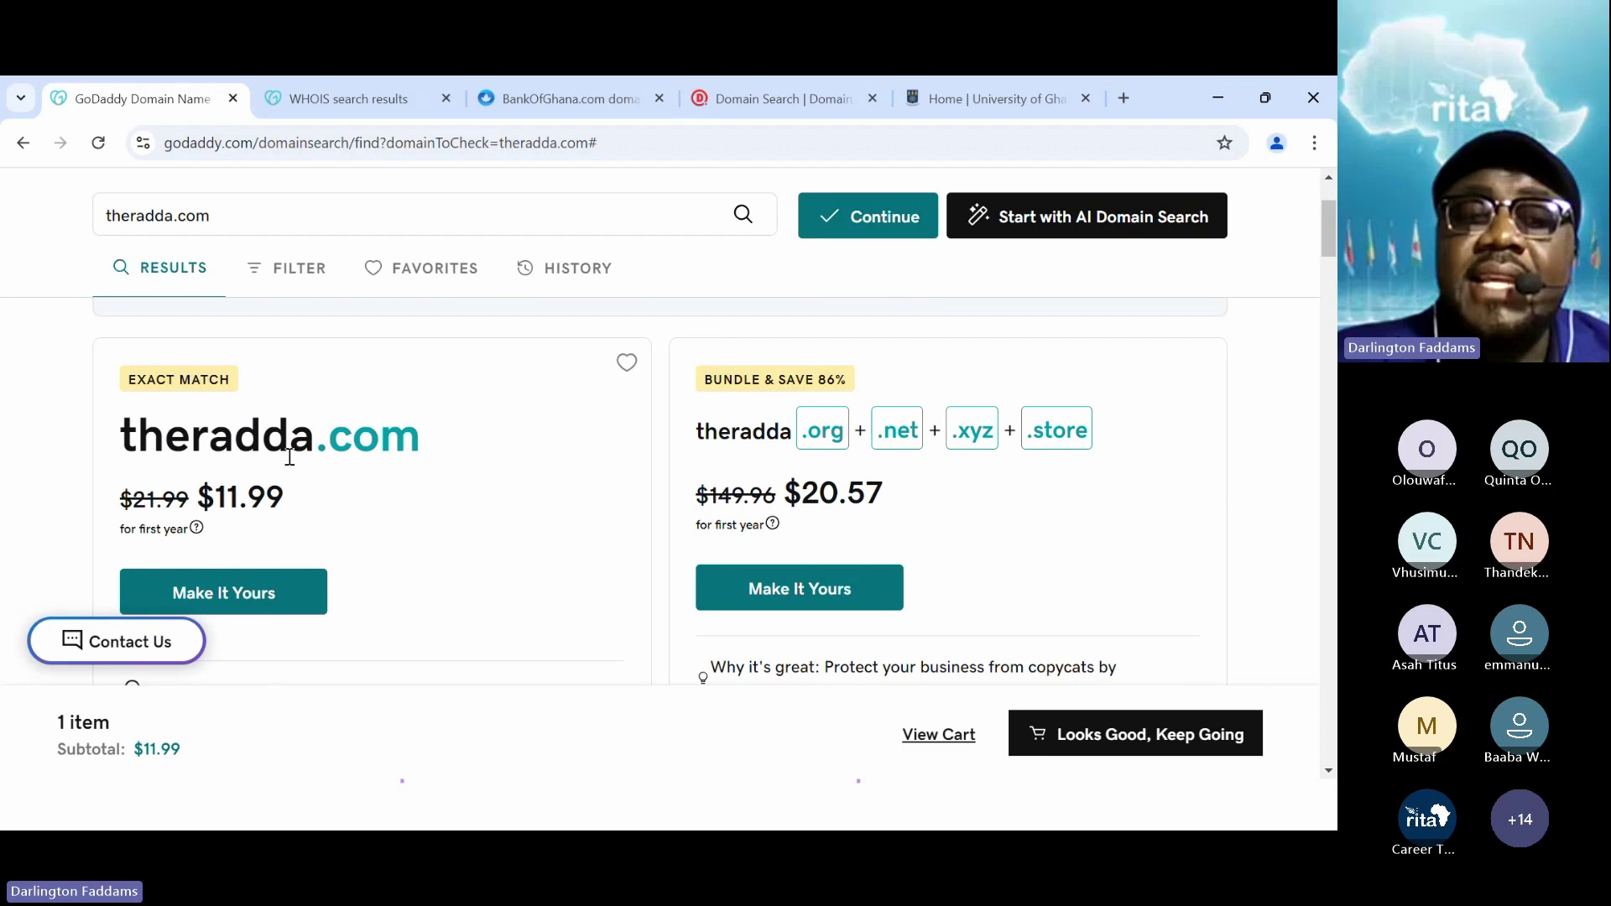
{"action": "left_click", "coordinate": [273, 602]}
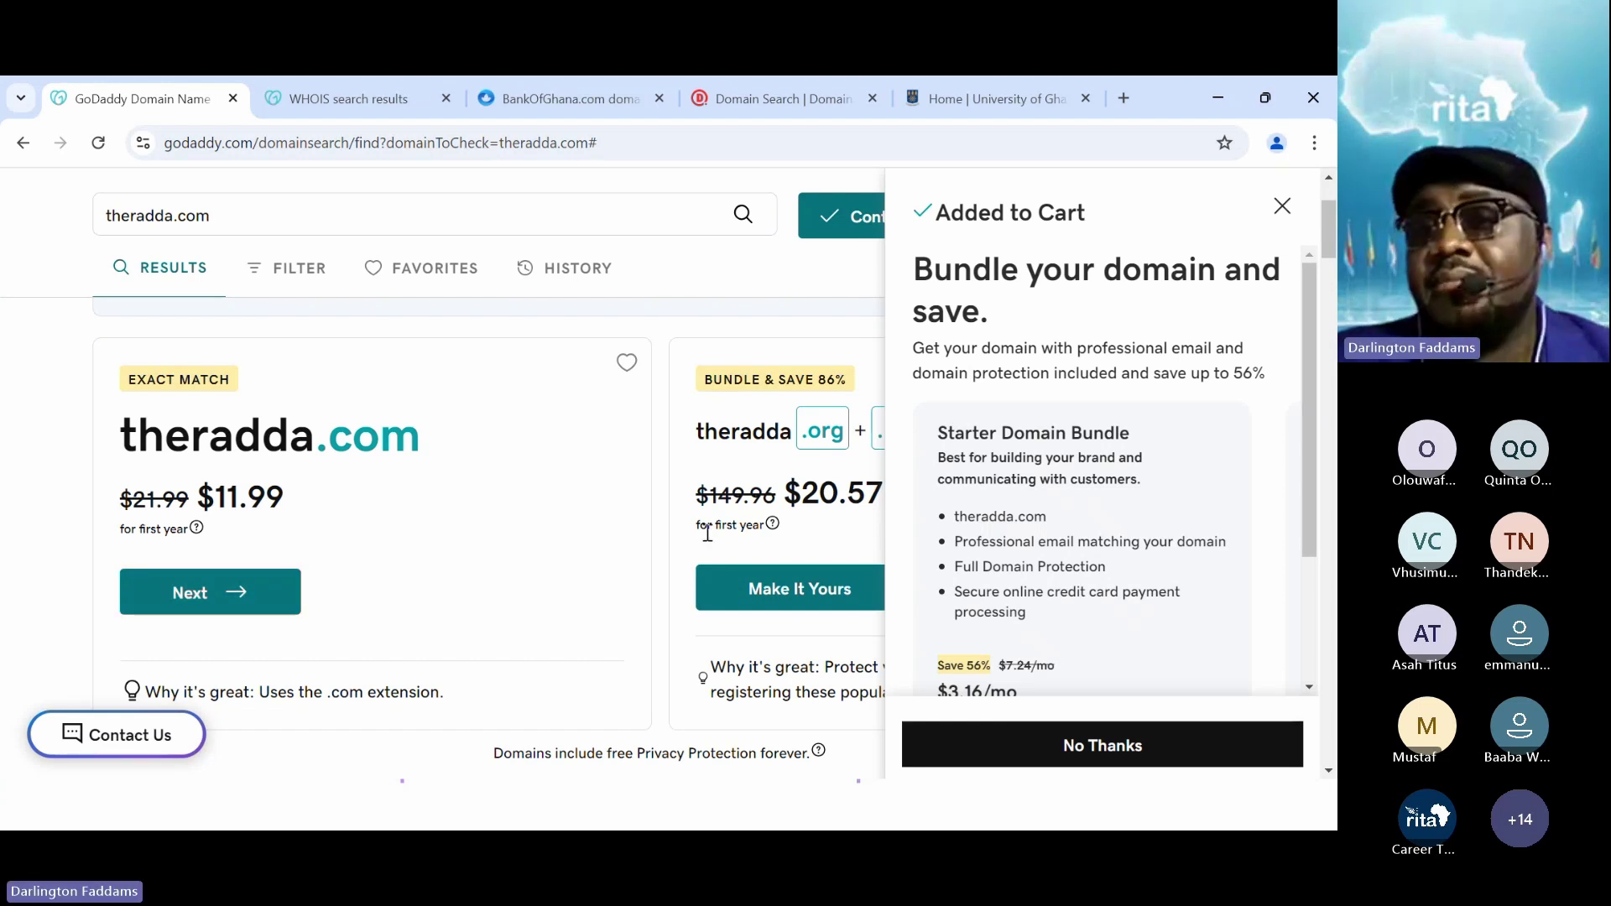
{"action": "scroll", "coordinate": [1012, 475], "scroll_direction": "down", "scroll_amount": 2}
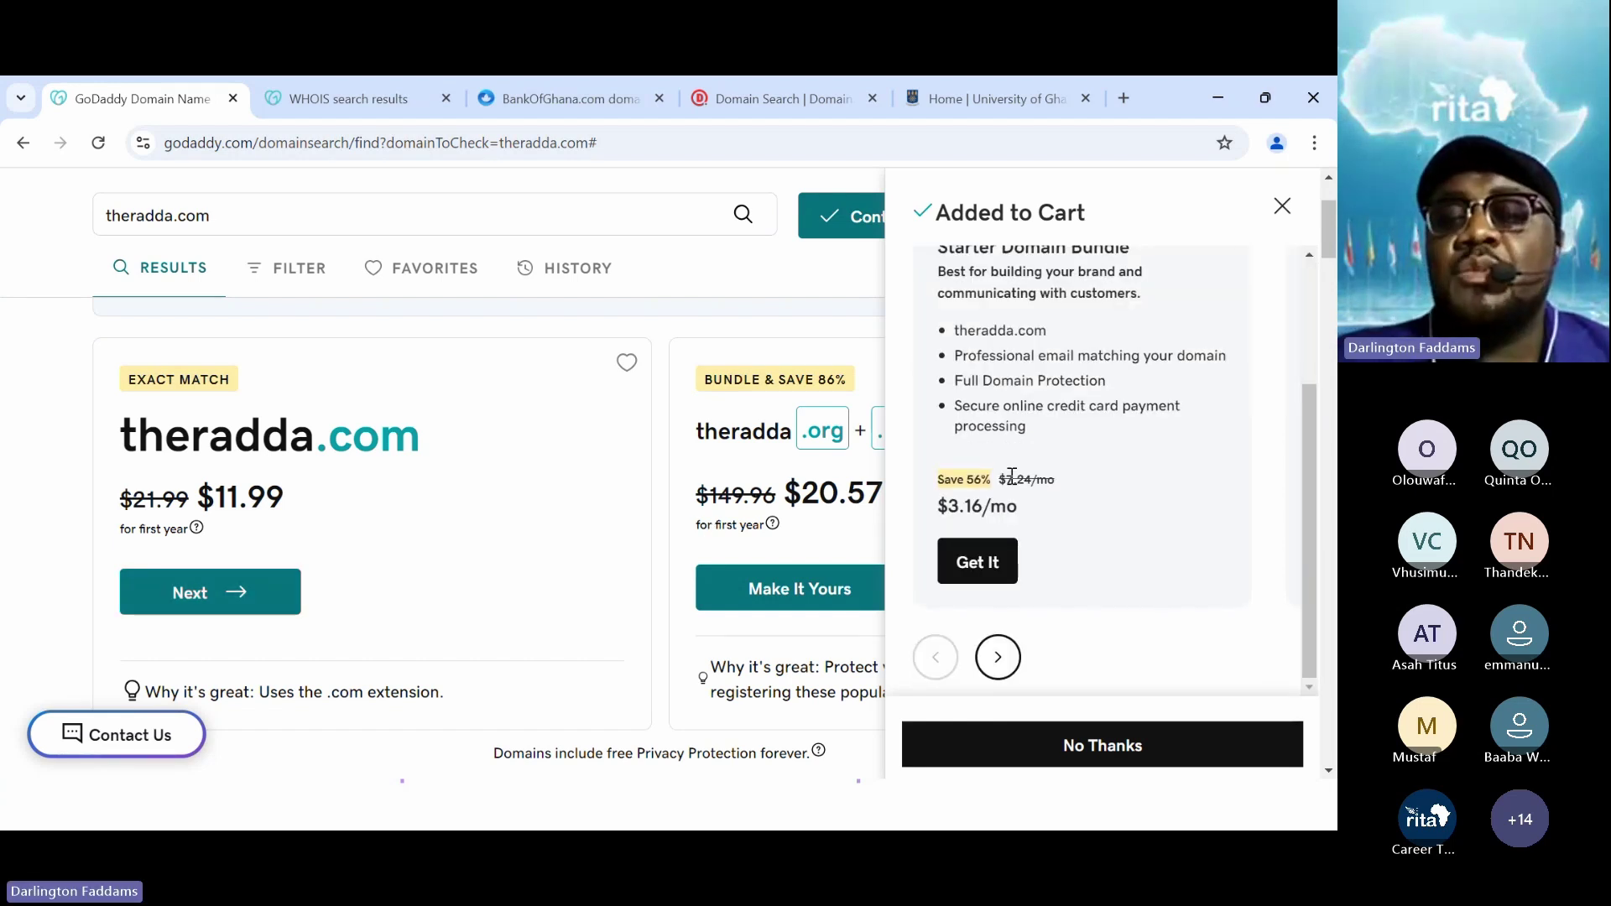
{"action": "scroll", "coordinate": [1012, 475], "scroll_direction": "up", "scroll_amount": 1}
{"action": "scroll", "coordinate": [1012, 476], "scroll_direction": "down", "scroll_amount": 1}
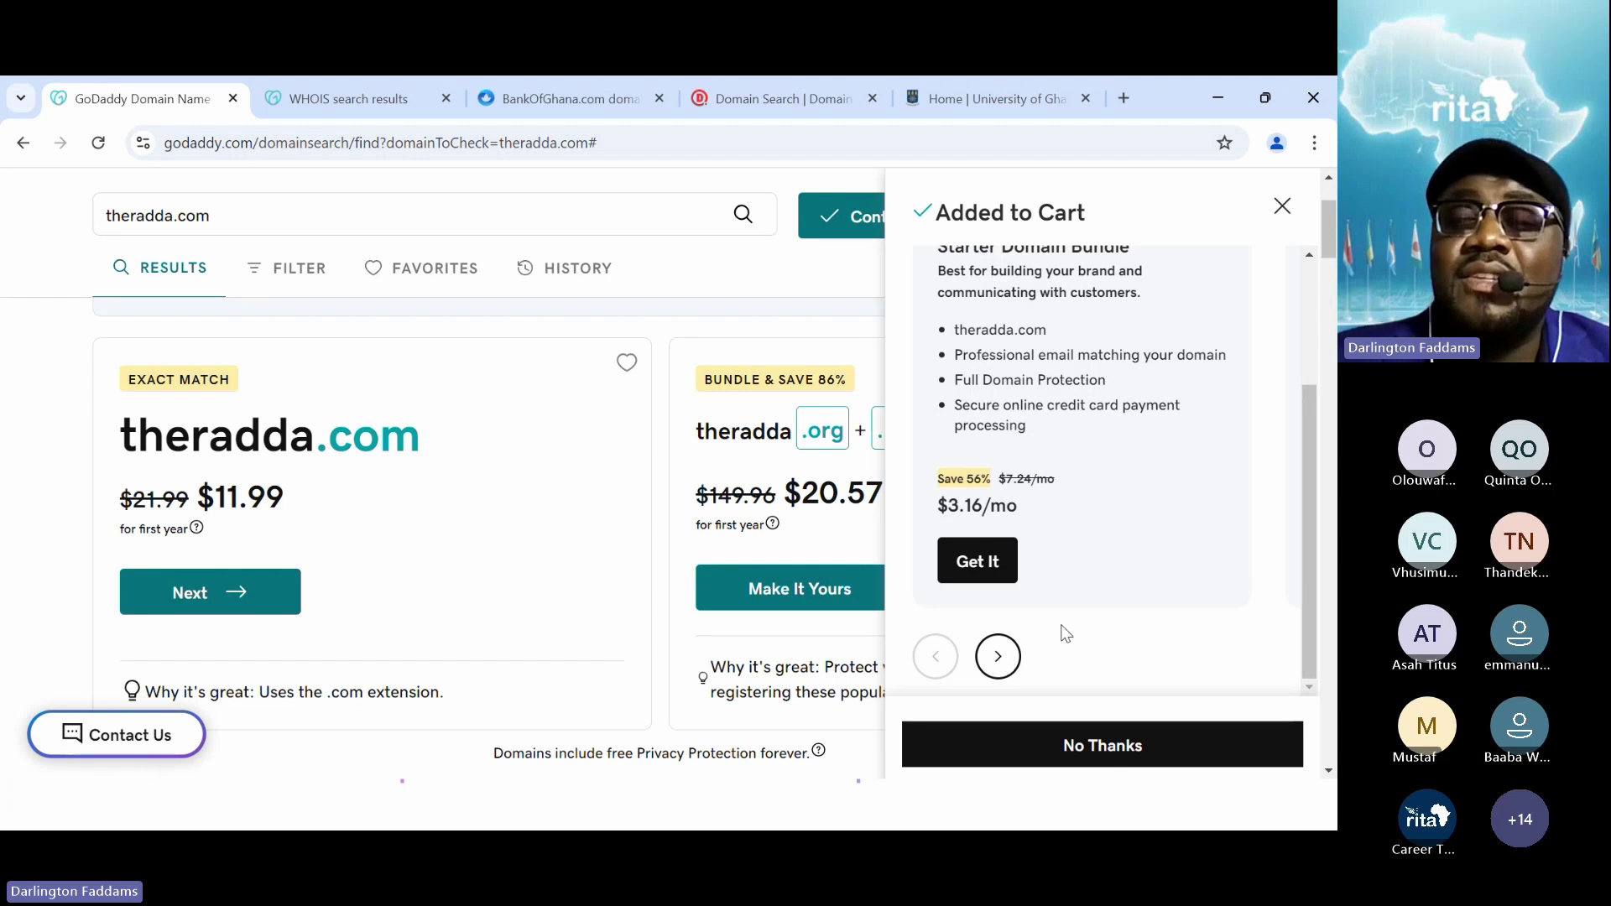
{"action": "scroll", "coordinate": [1066, 633], "scroll_direction": "up", "scroll_amount": 3}
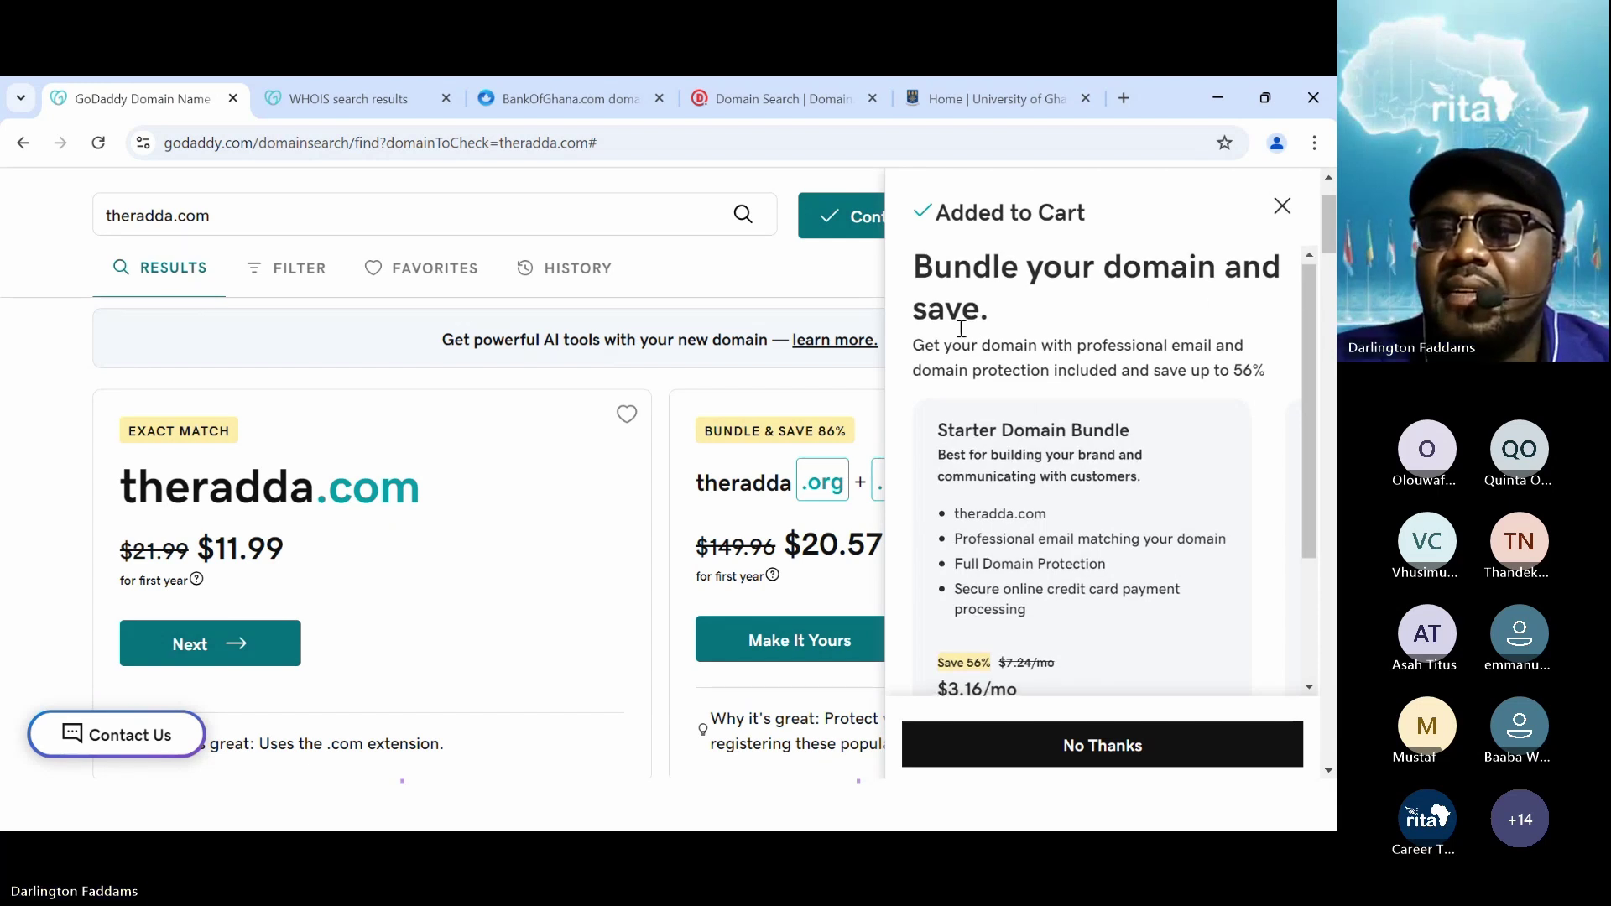
{"action": "scroll", "coordinate": [962, 328], "scroll_direction": "down", "scroll_amount": 3}
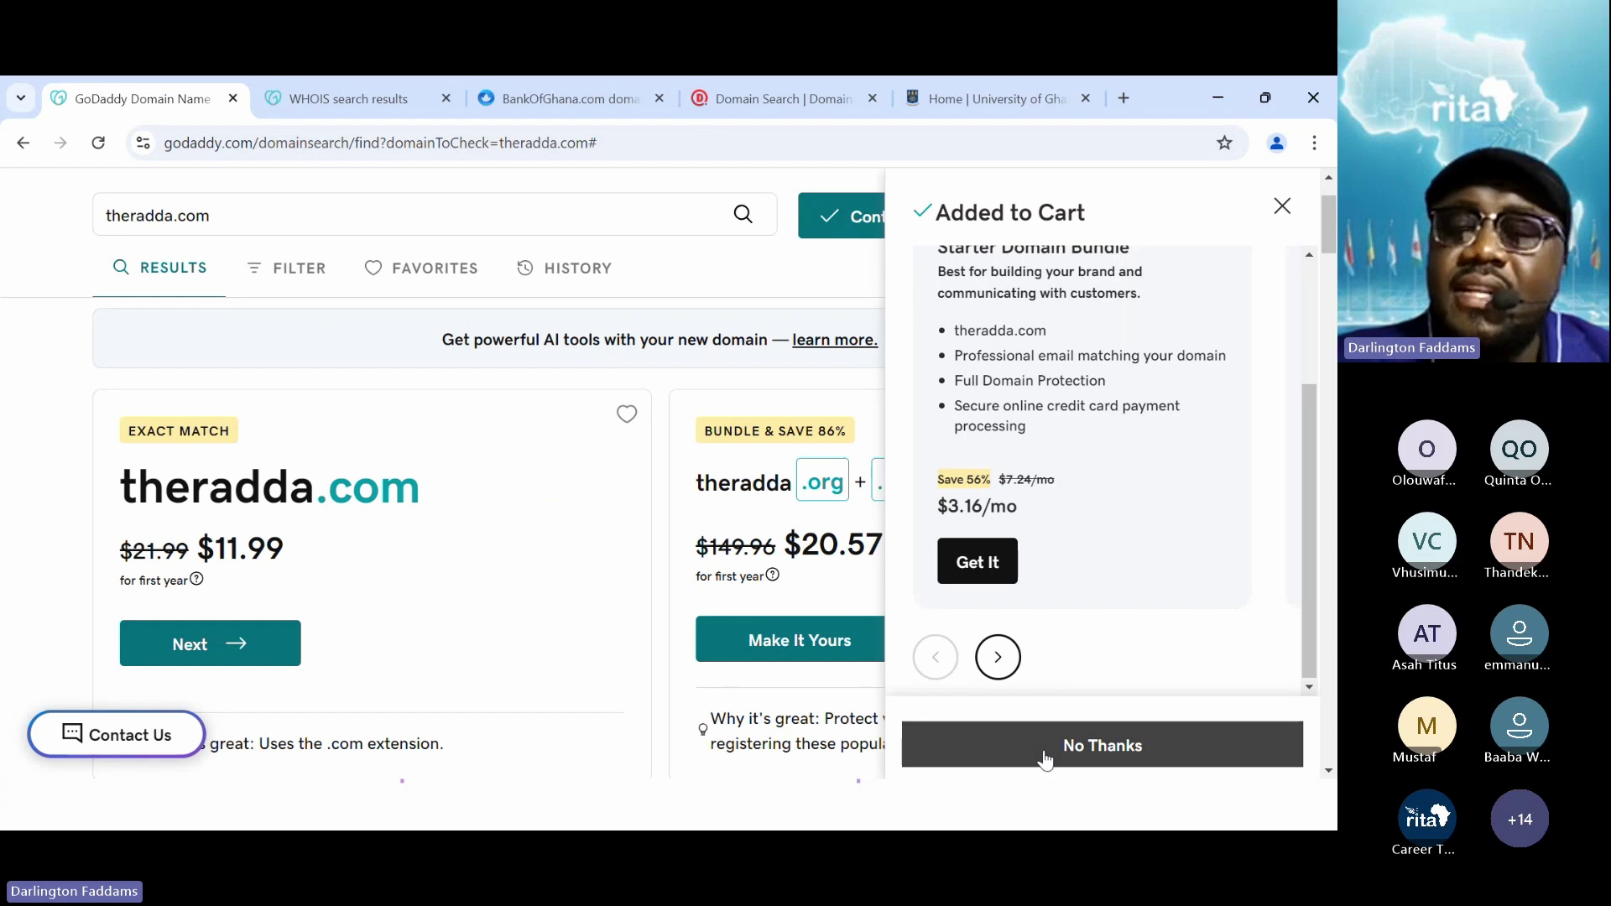
{"action": "left_click", "coordinate": [268, 663]}
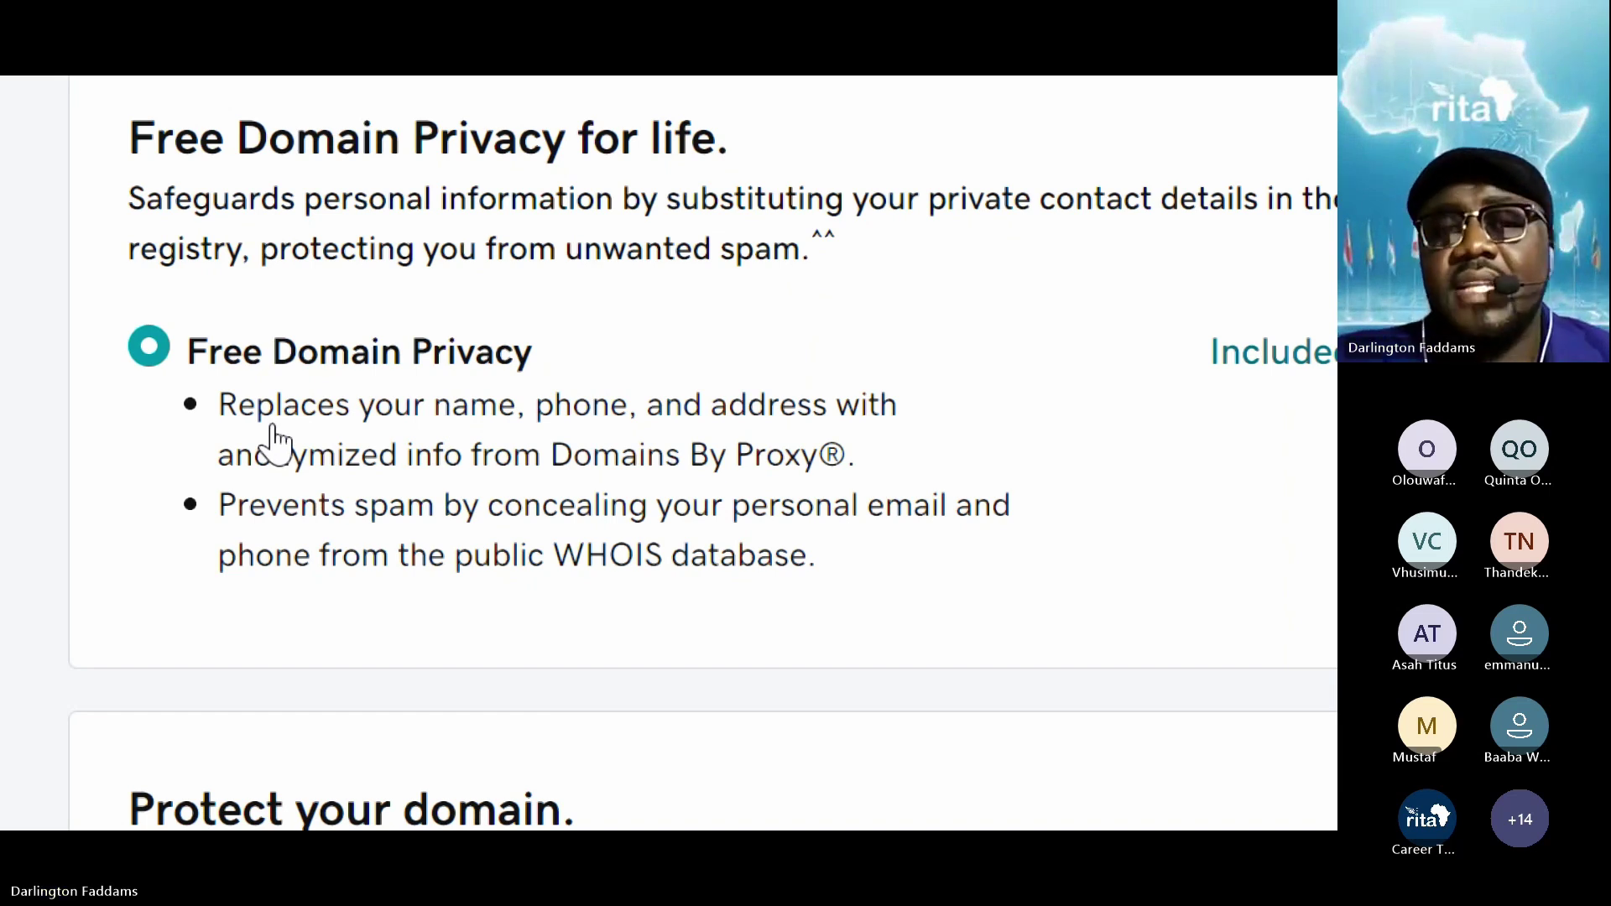
- Review the Free Domain Privacy details and the Full Domain Protection benefits and price on the registration page
{"action": "left_click_drag", "start_coordinate": [270, 454], "coordinate": [302, 610]}
{"action": "scroll", "coordinate": [341, 612], "scroll_direction": "down", "scroll_amount": 7}
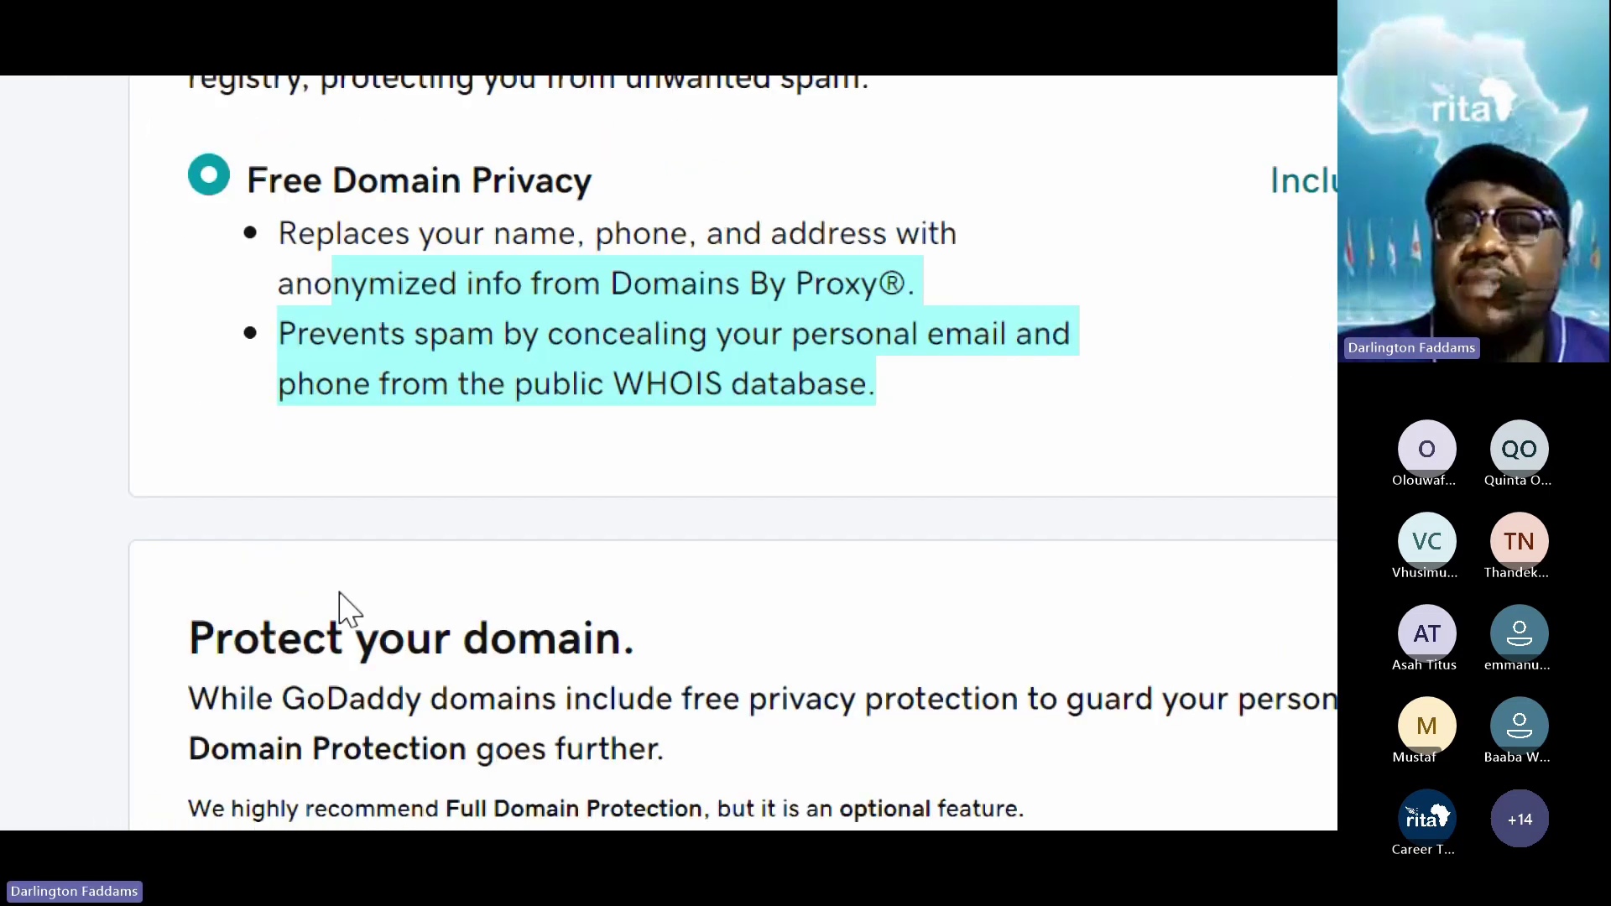
{"action": "scroll", "coordinate": [342, 528], "scroll_direction": "down", "scroll_amount": 2}
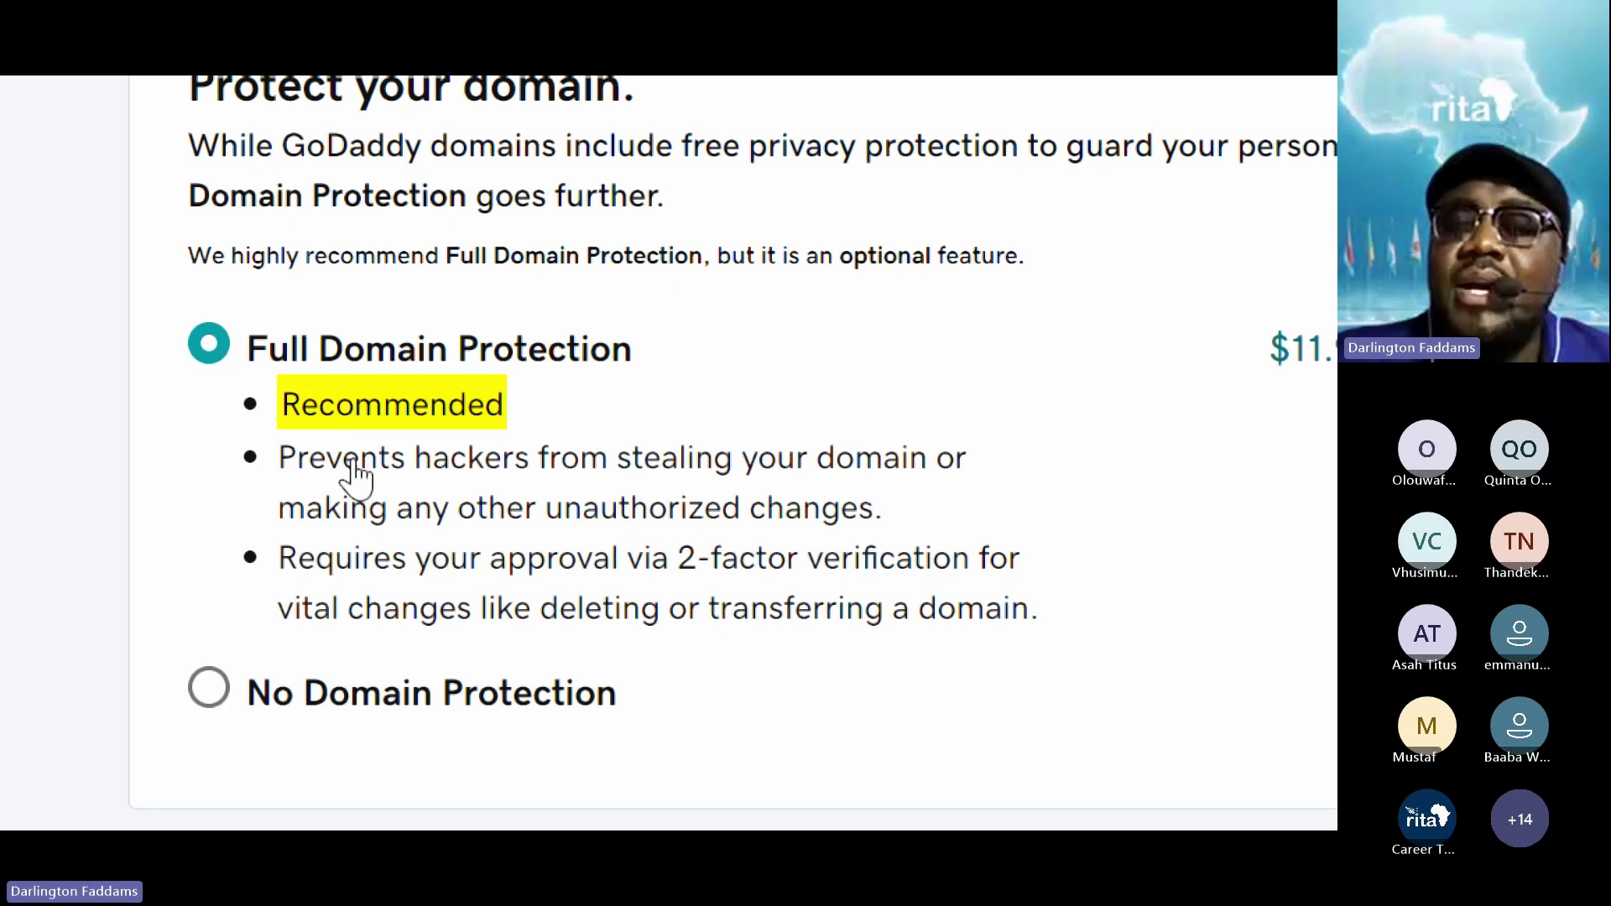
{"action": "scroll", "coordinate": [1214, 382], "scroll_direction": "right", "scroll_amount": 1}
{"action": "scroll", "coordinate": [1214, 381], "scroll_direction": "right", "scroll_amount": 2}
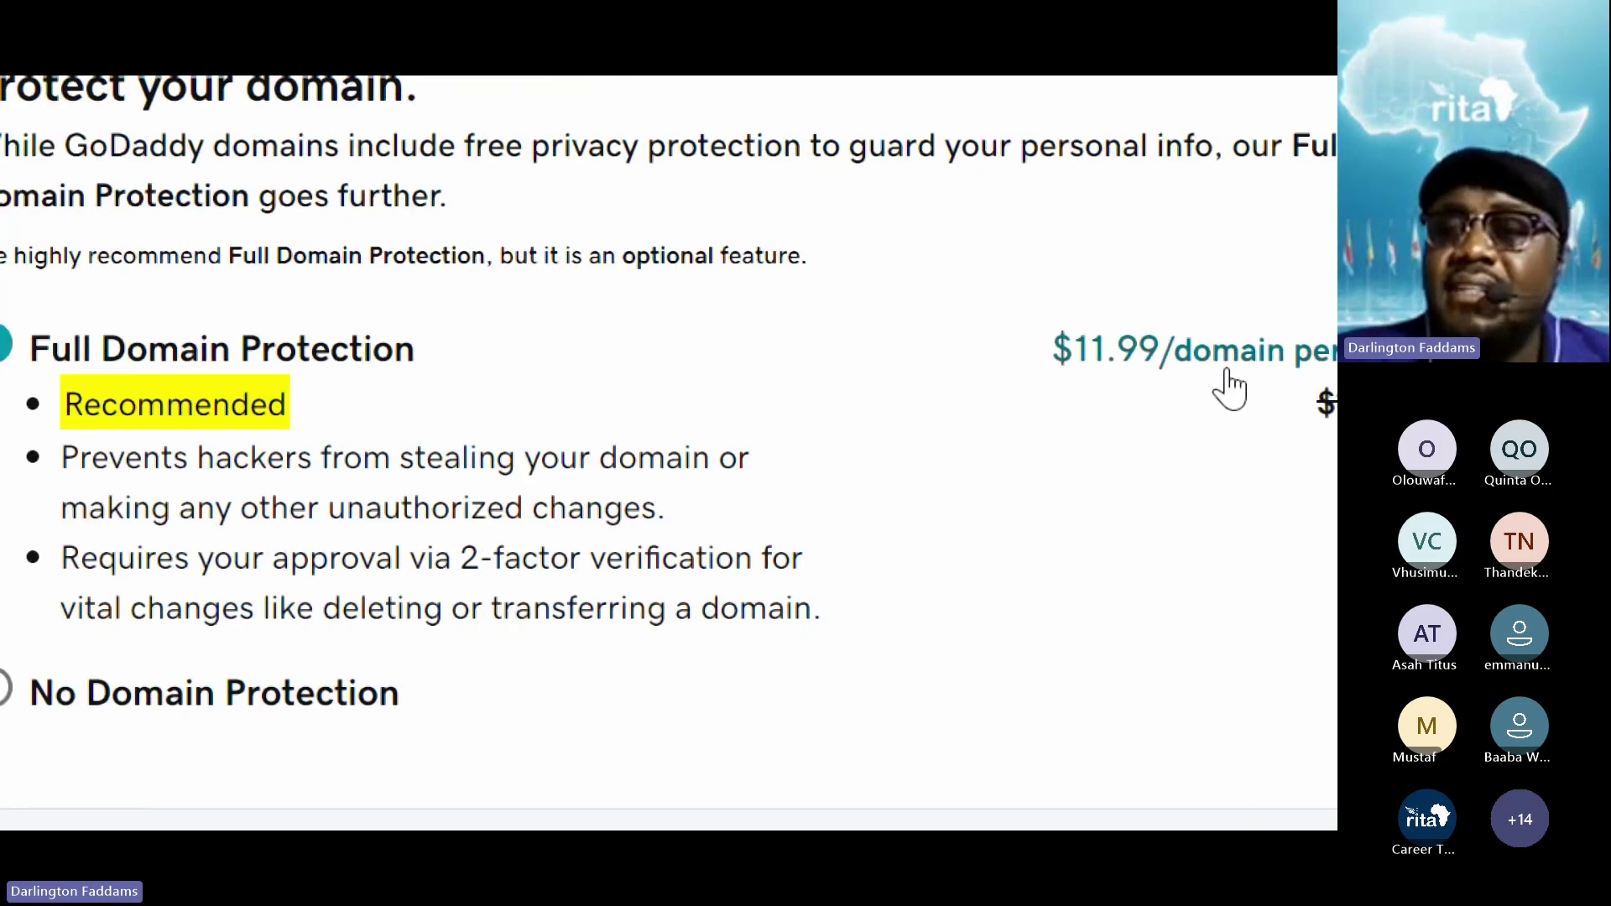
{"action": "scroll", "coordinate": [1143, 395], "scroll_direction": "right", "scroll_amount": 3}
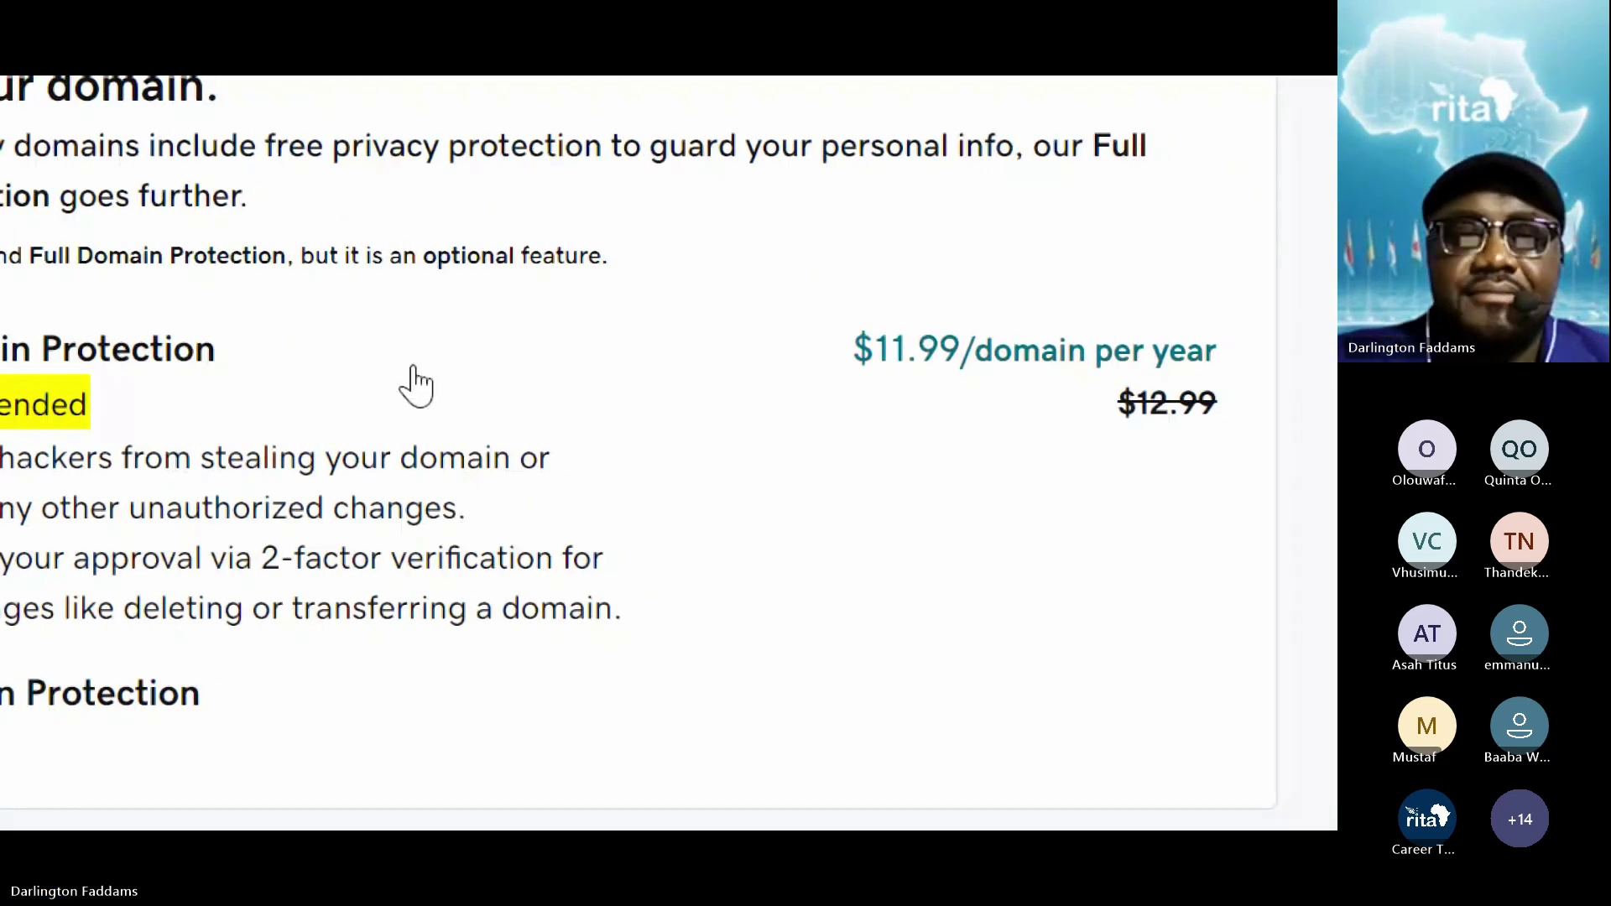
{"action": "scroll", "coordinate": [414, 385], "scroll_direction": "left", "scroll_amount": 5}
{"action": "scroll", "coordinate": [1, 436], "scroll_direction": "left", "scroll_amount": 1}
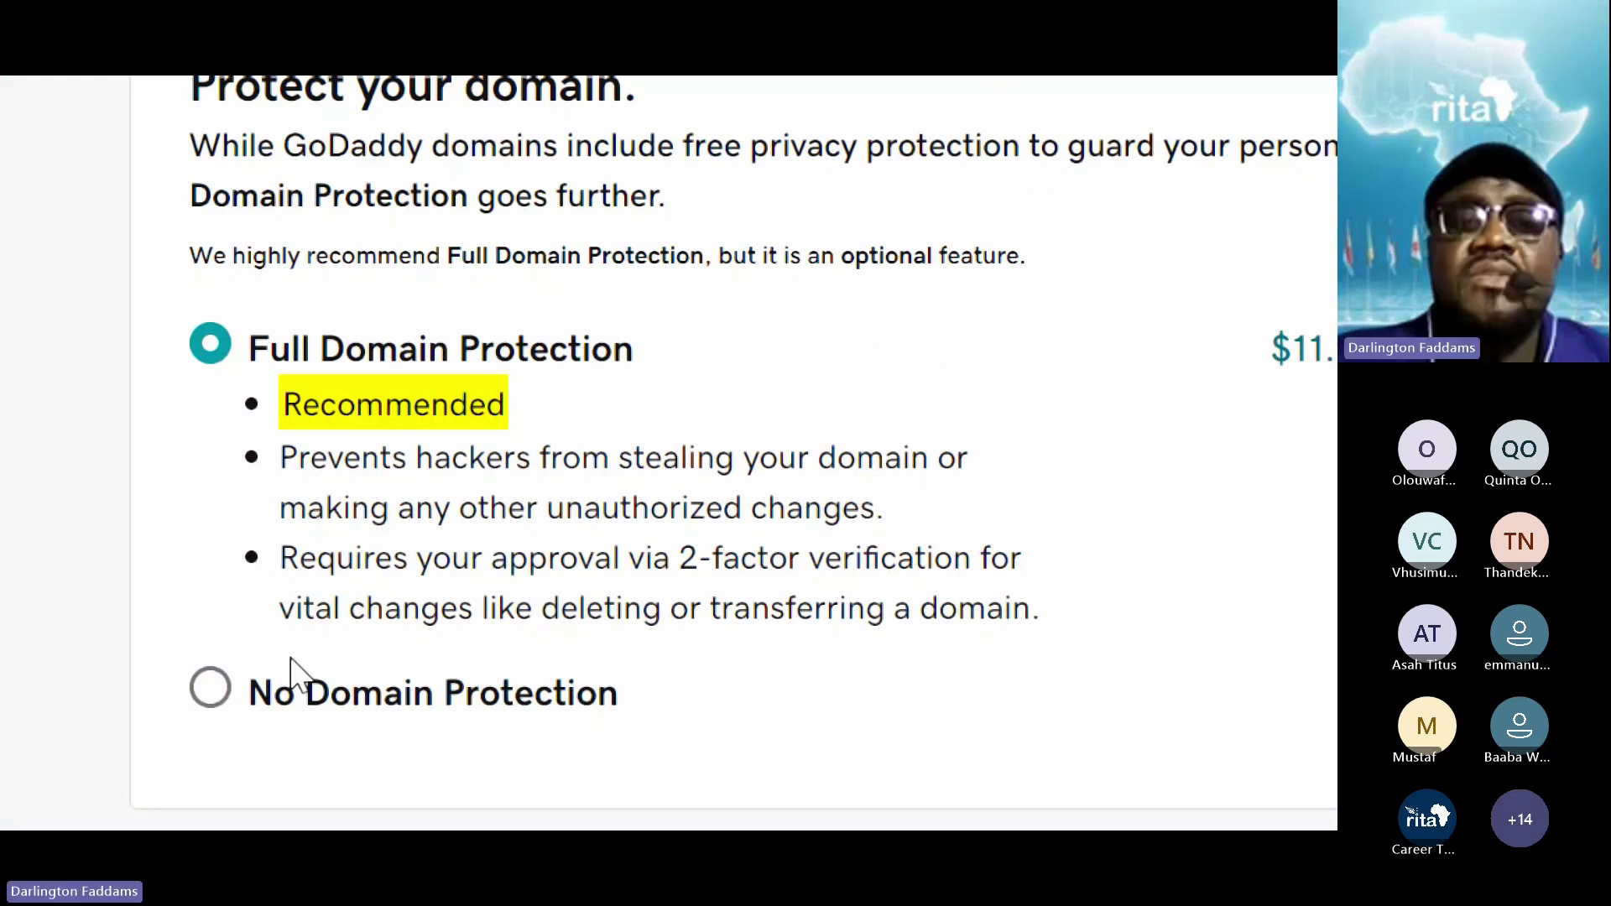
- Look over the Microsoft 365 email plans and the No Professional Email option, then return to the Free Domain Privacy section
{"action": "scroll", "coordinate": [293, 671], "scroll_direction": "down", "scroll_amount": 15}
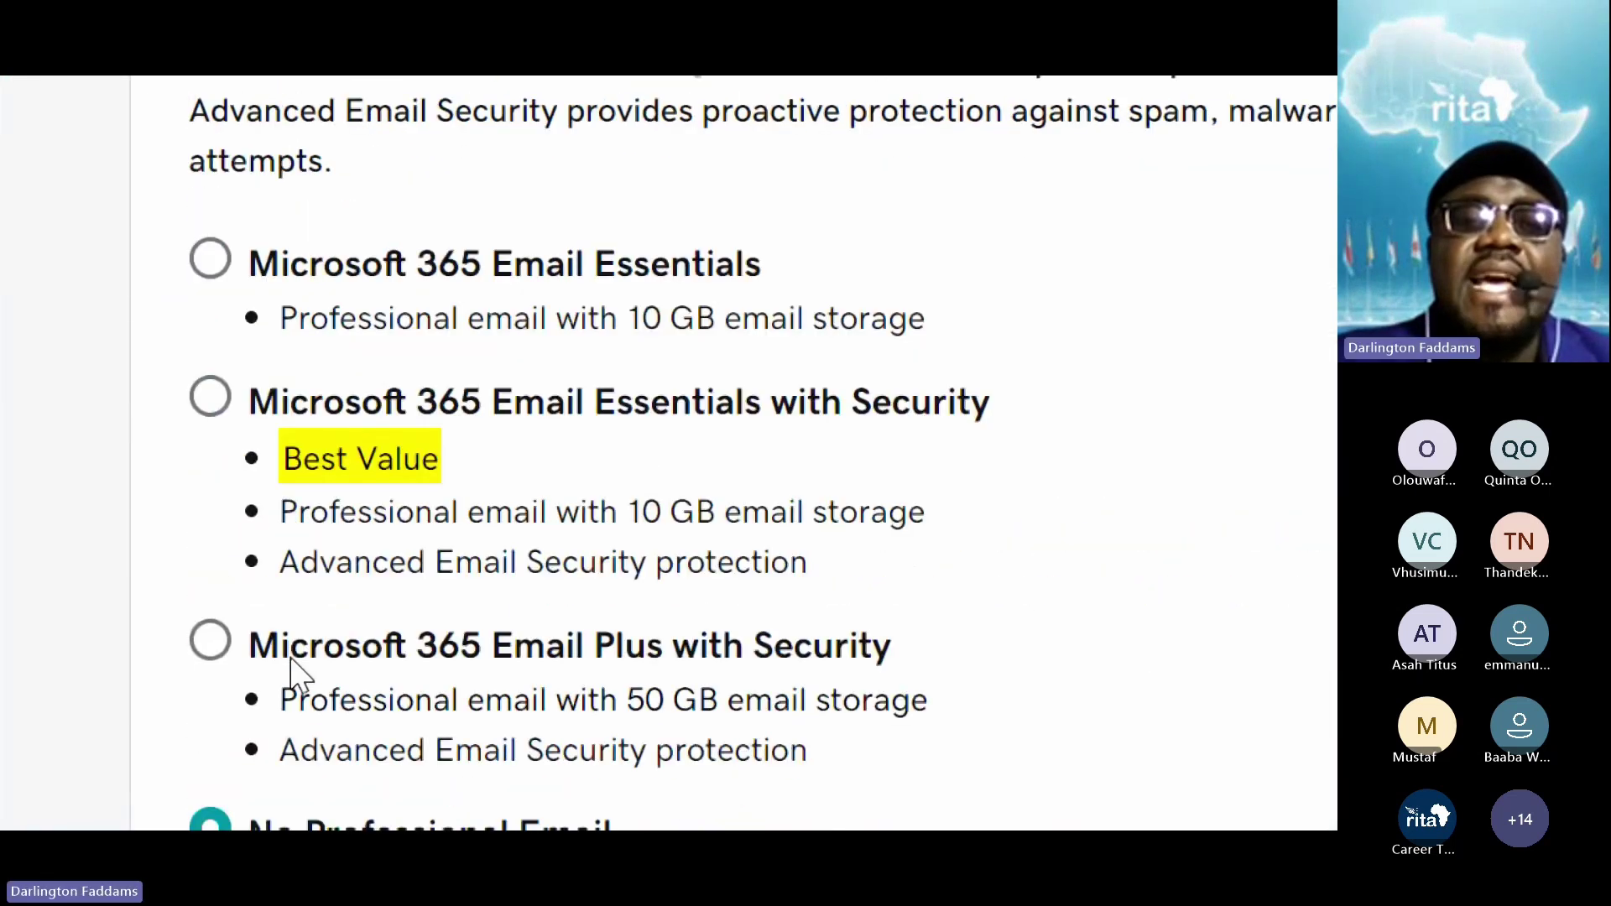
{"action": "scroll", "coordinate": [289, 674], "scroll_direction": "up", "scroll_amount": 5}
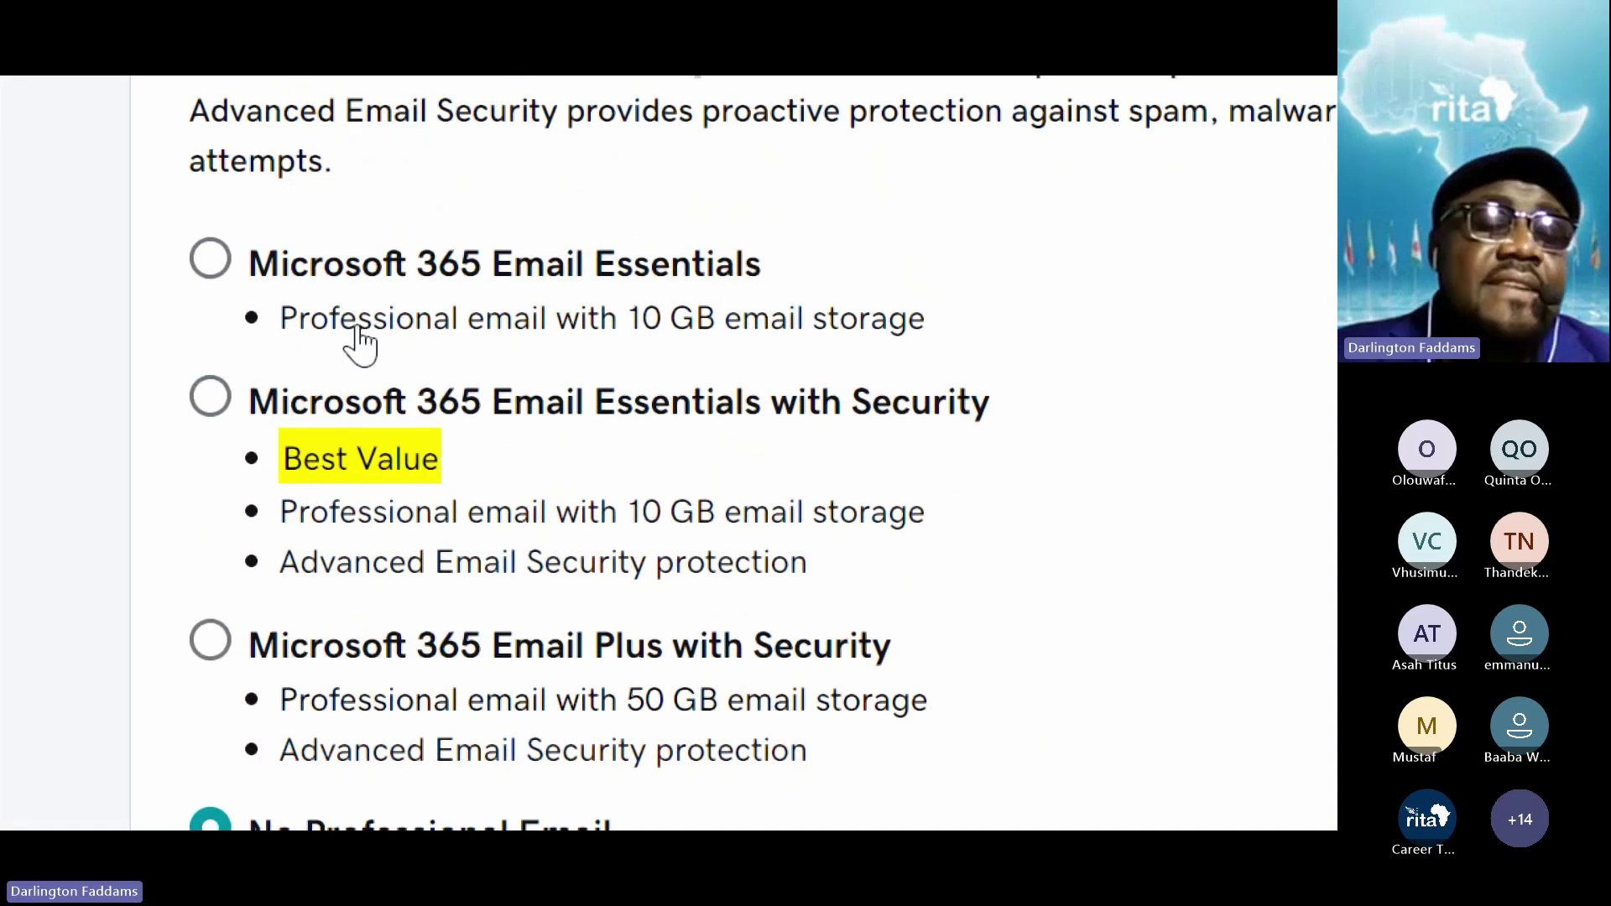
{"action": "scroll", "coordinate": [356, 327], "scroll_direction": "down", "scroll_amount": 2}
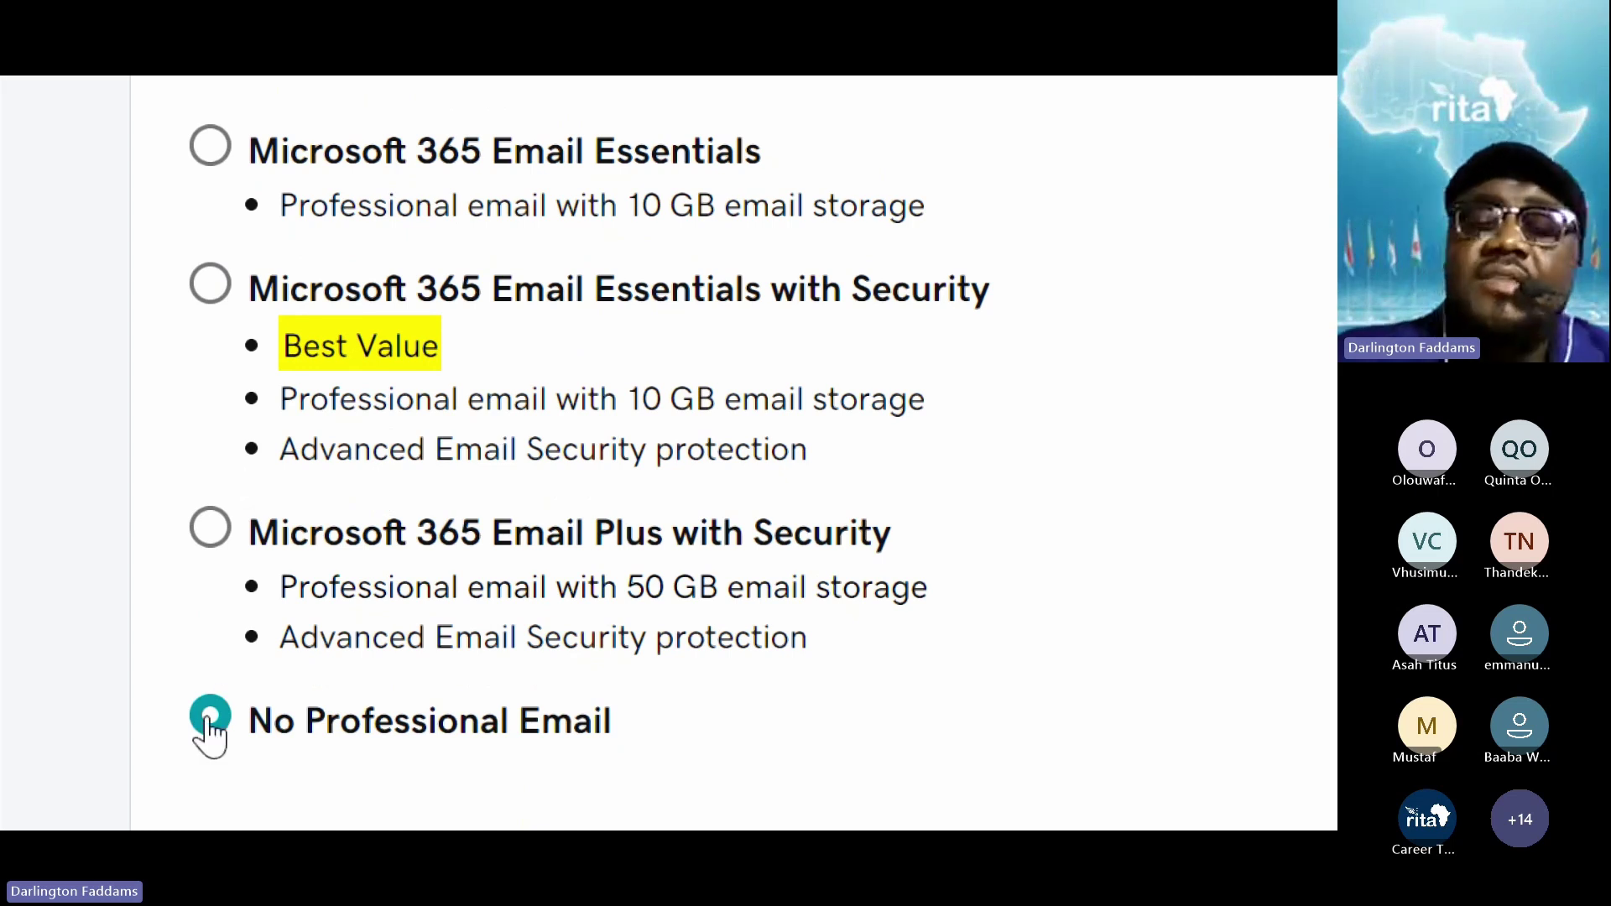
{"action": "key", "text": "super+minus"}
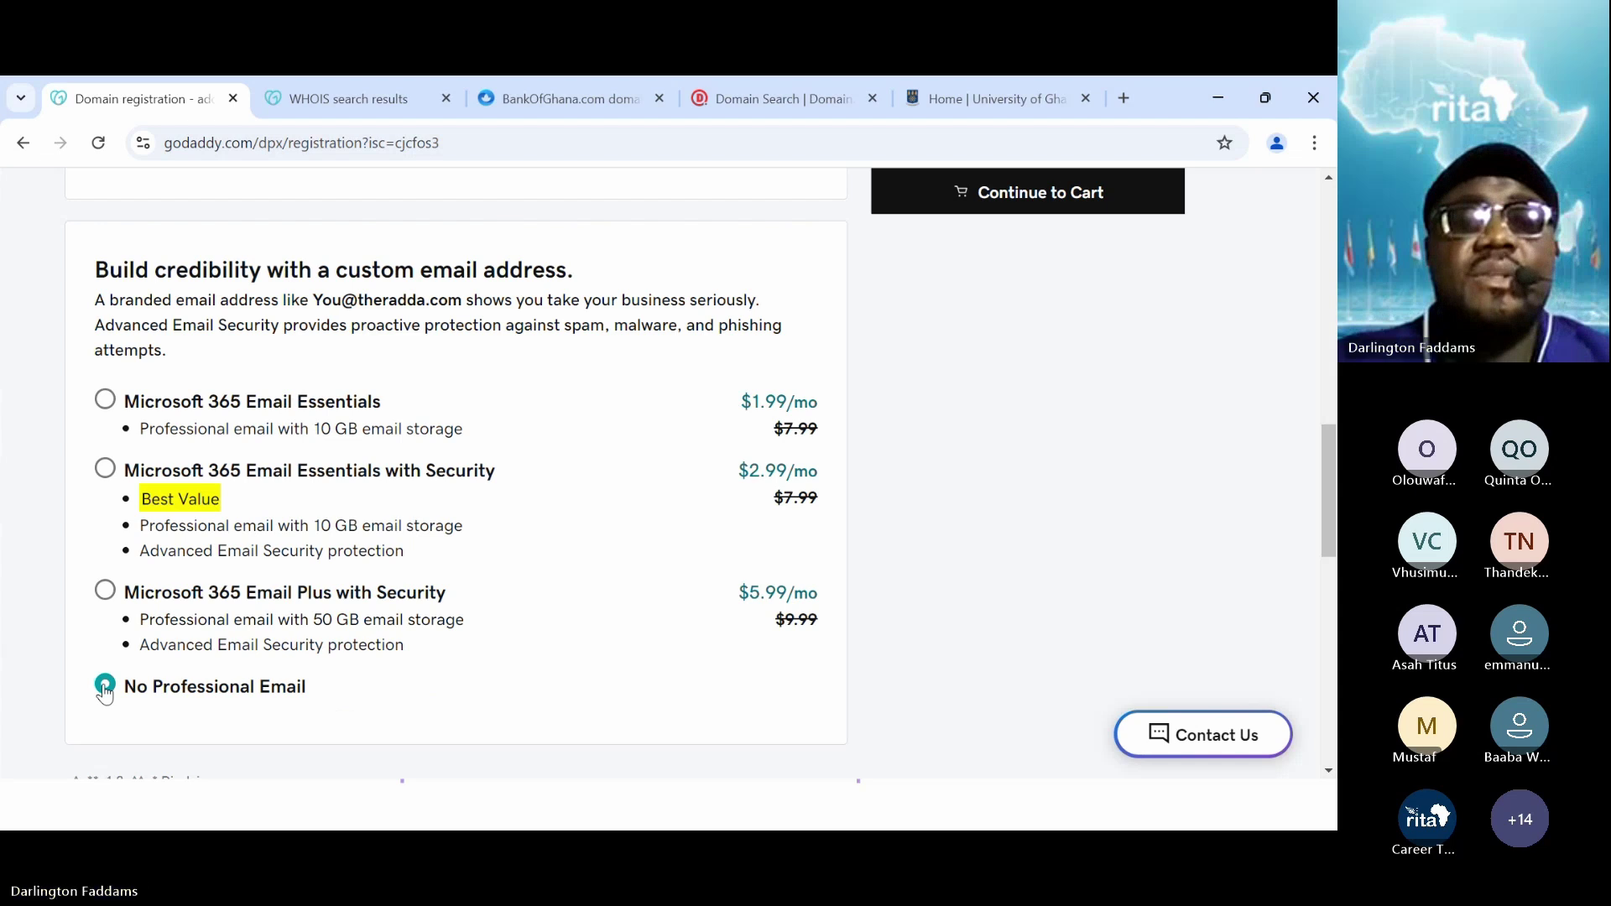
{"action": "scroll", "coordinate": [104, 694], "scroll_direction": "up", "scroll_amount": 10}
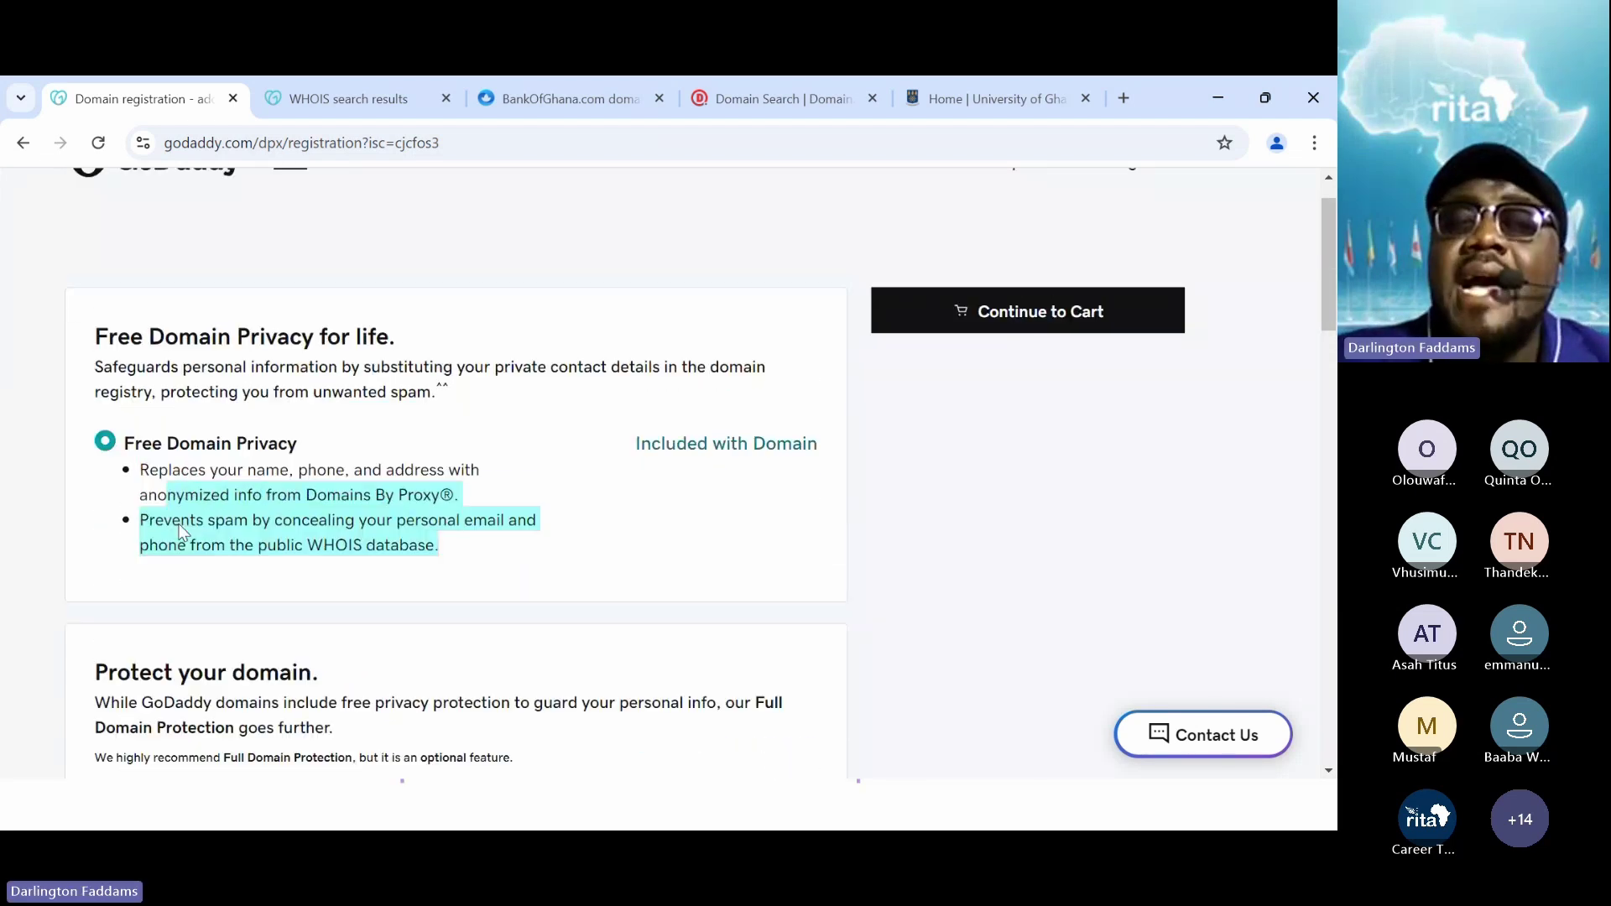
- Continue to the cart from the registration options, keeping Full Domain Protection and No Professional Email selected
{"action": "scroll", "coordinate": [180, 530], "scroll_direction": "up", "scroll_amount": 1}
{"action": "scroll", "coordinate": [180, 530], "scroll_direction": "down", "scroll_amount": 15}
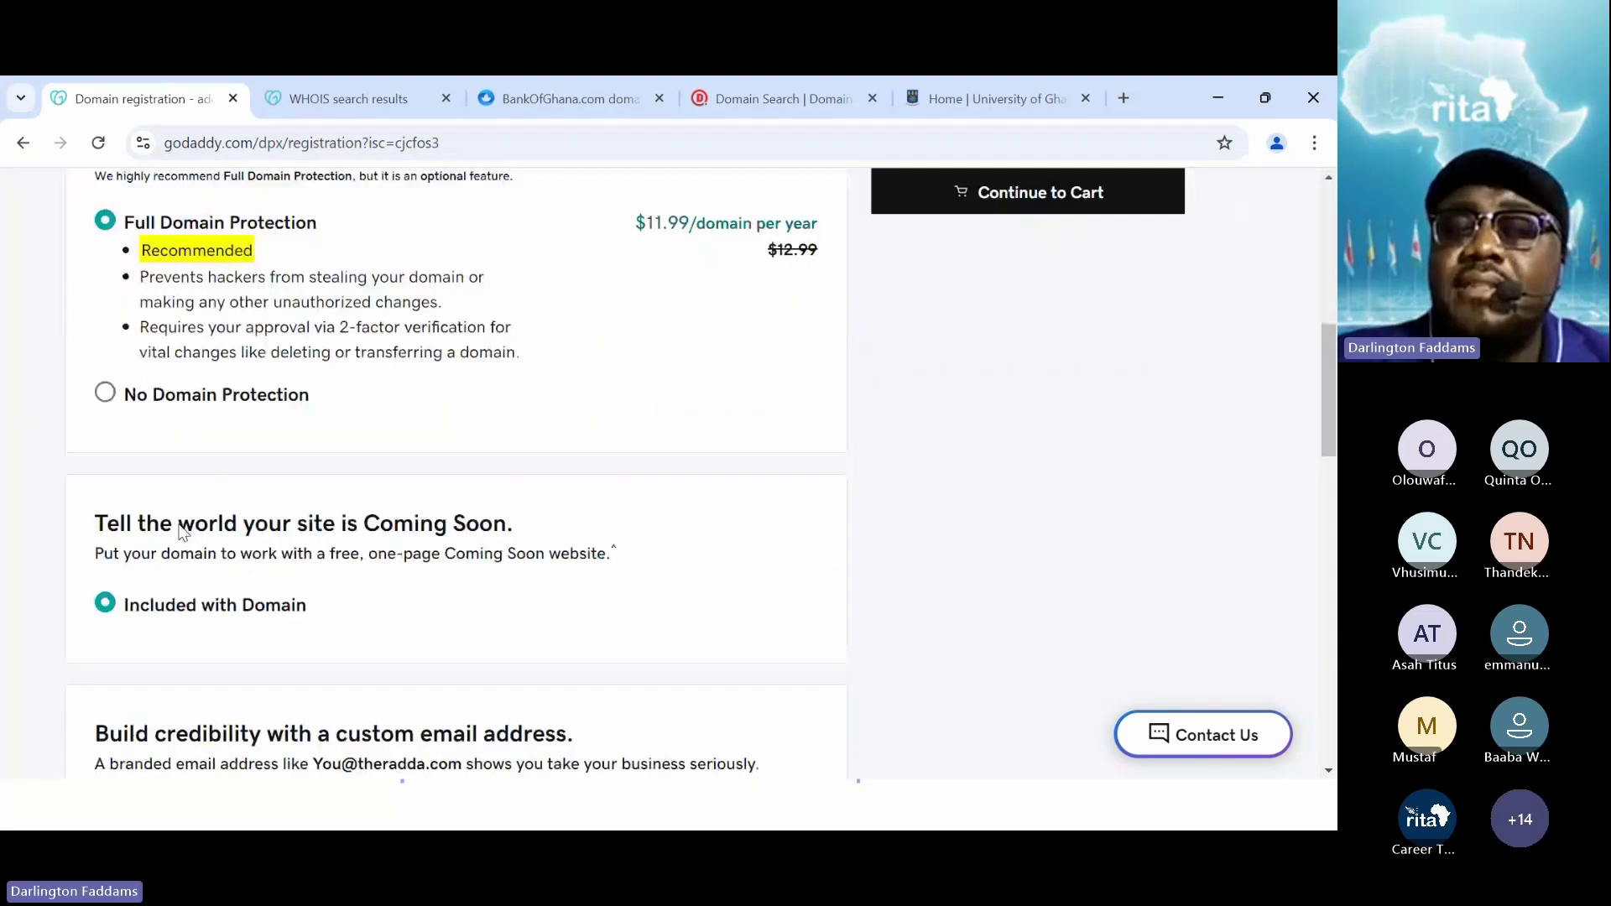
{"action": "scroll", "coordinate": [180, 530], "scroll_direction": "up", "scroll_amount": 7}
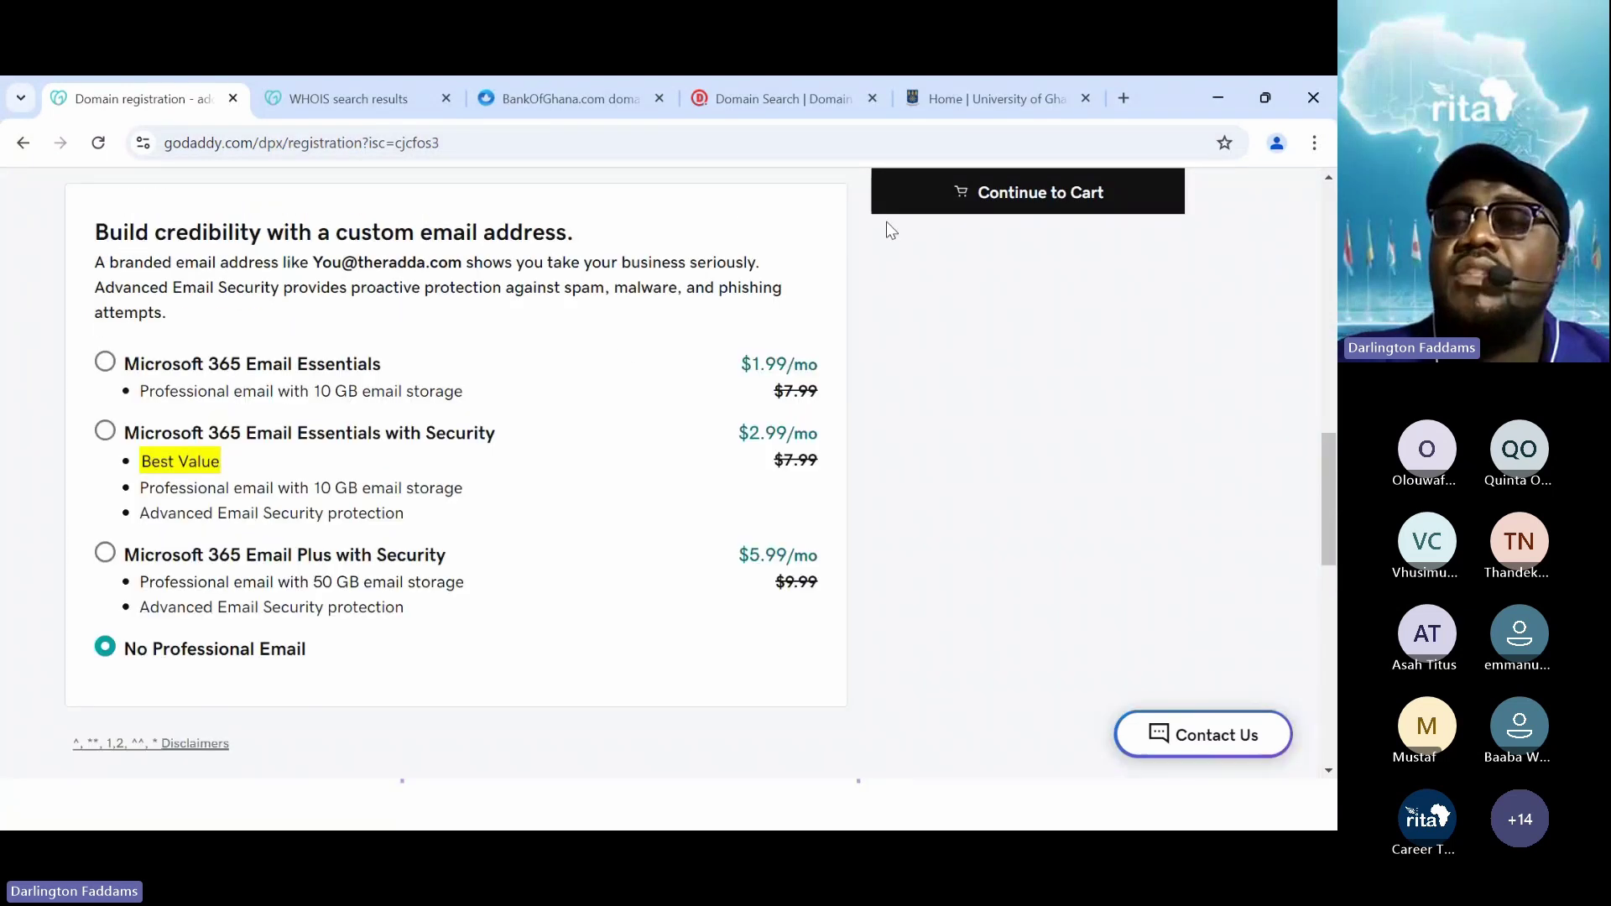
{"action": "left_click", "coordinate": [953, 210]}
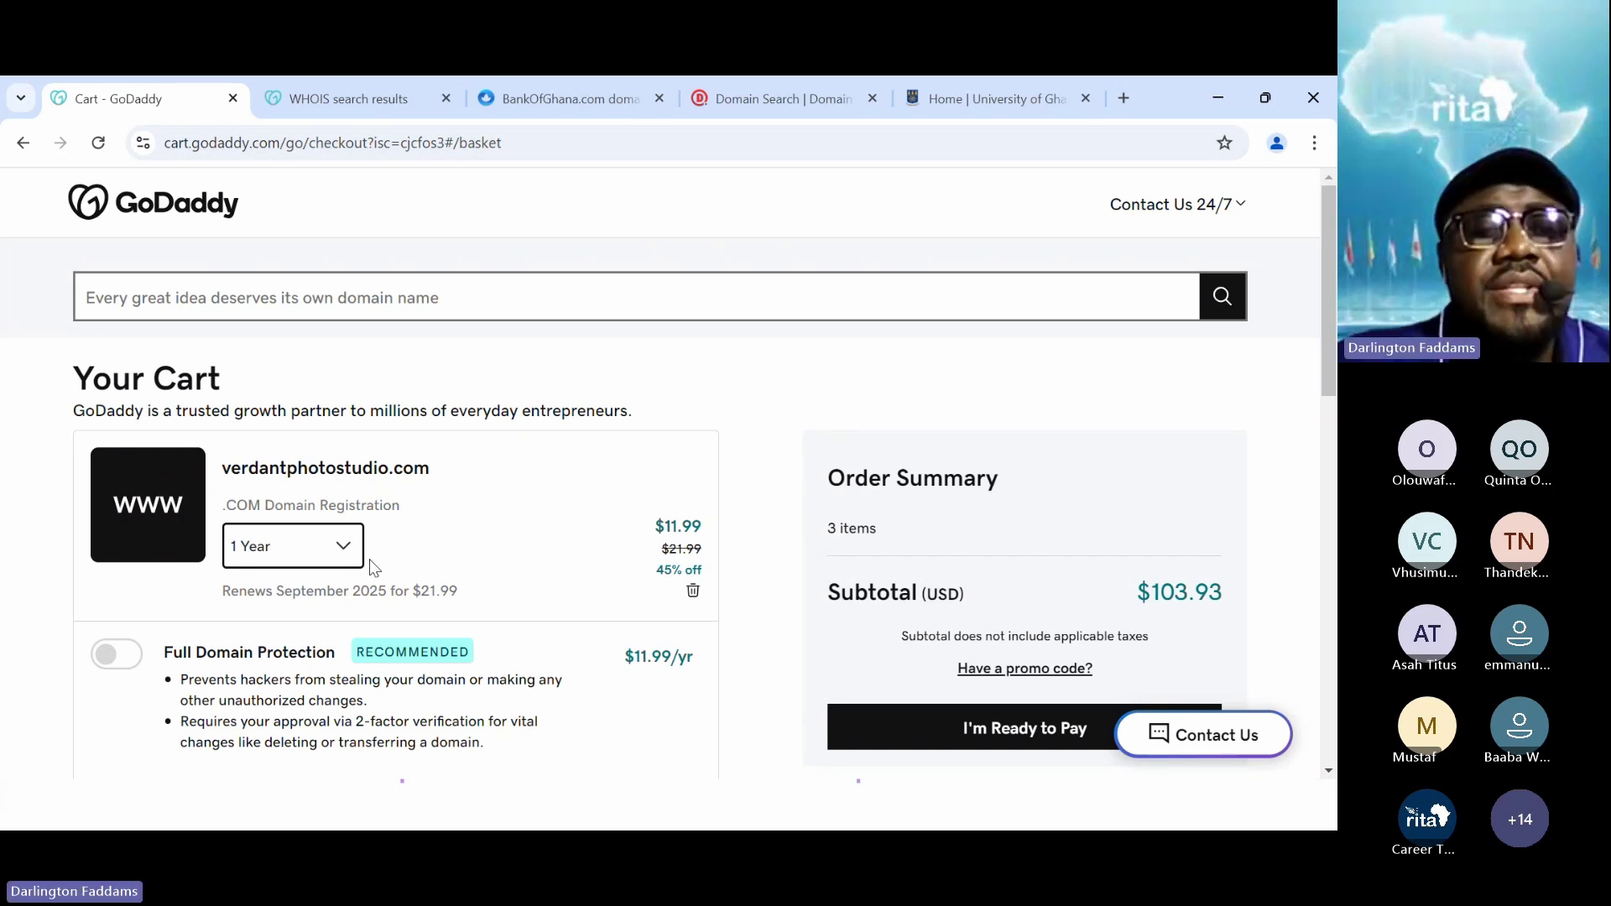
- Try a 3-year registration term for verdantphotostudio.com, return it to 1 year, and highlight its price
{"action": "left_click", "coordinate": [334, 562]}
{"action": "scroll", "coordinate": [302, 667], "scroll_direction": "down", "scroll_amount": 2}
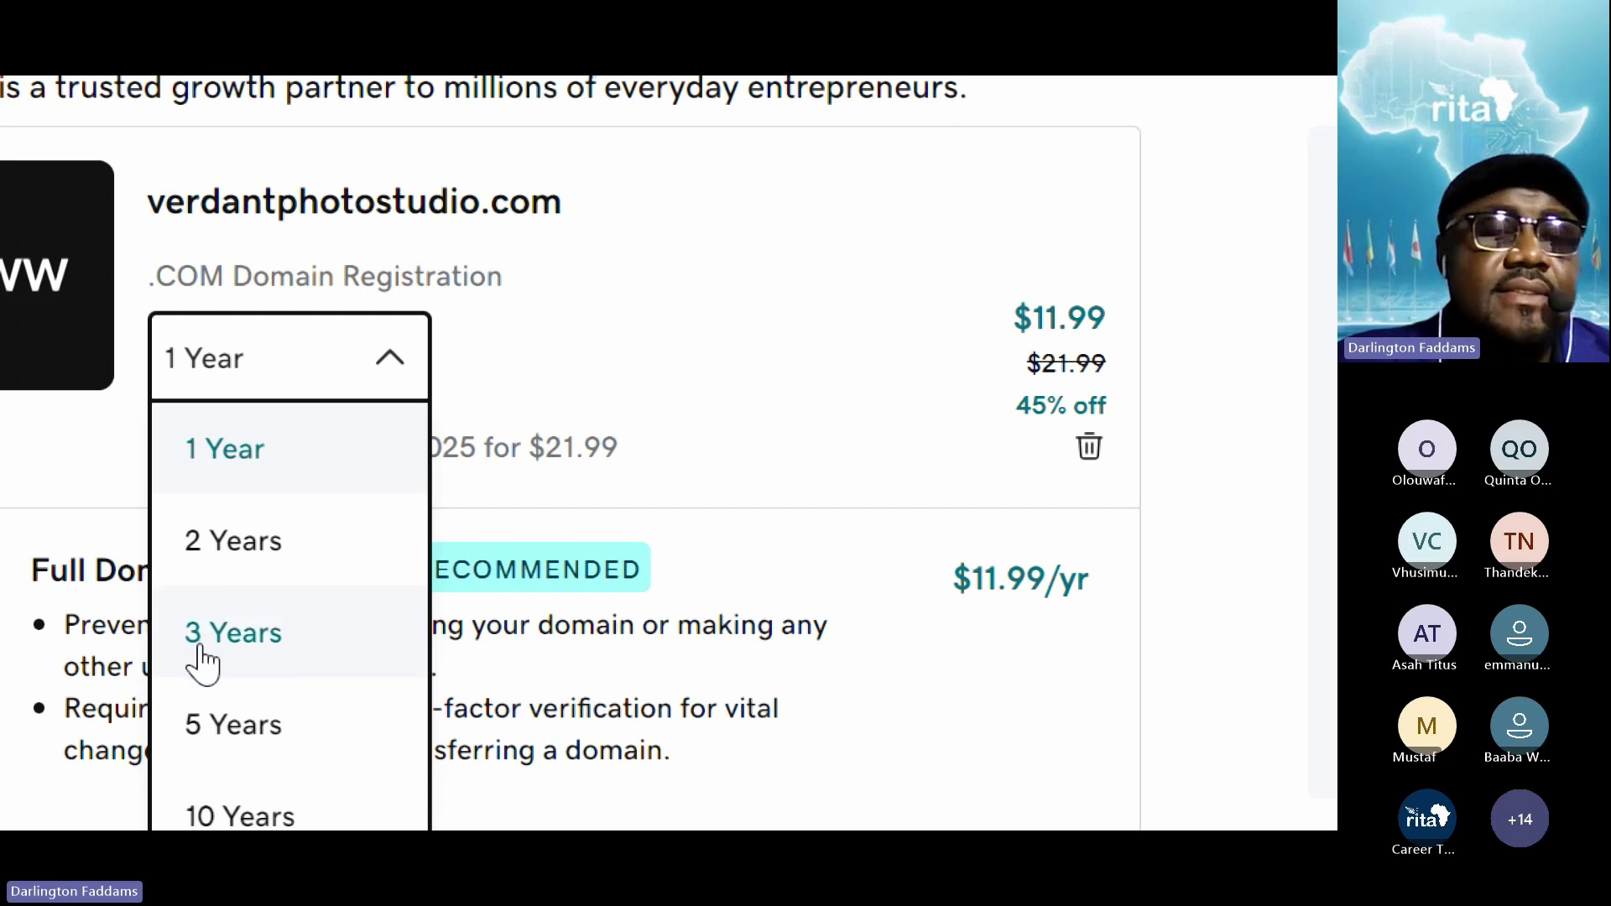
{"action": "left_click", "coordinate": [238, 640]}
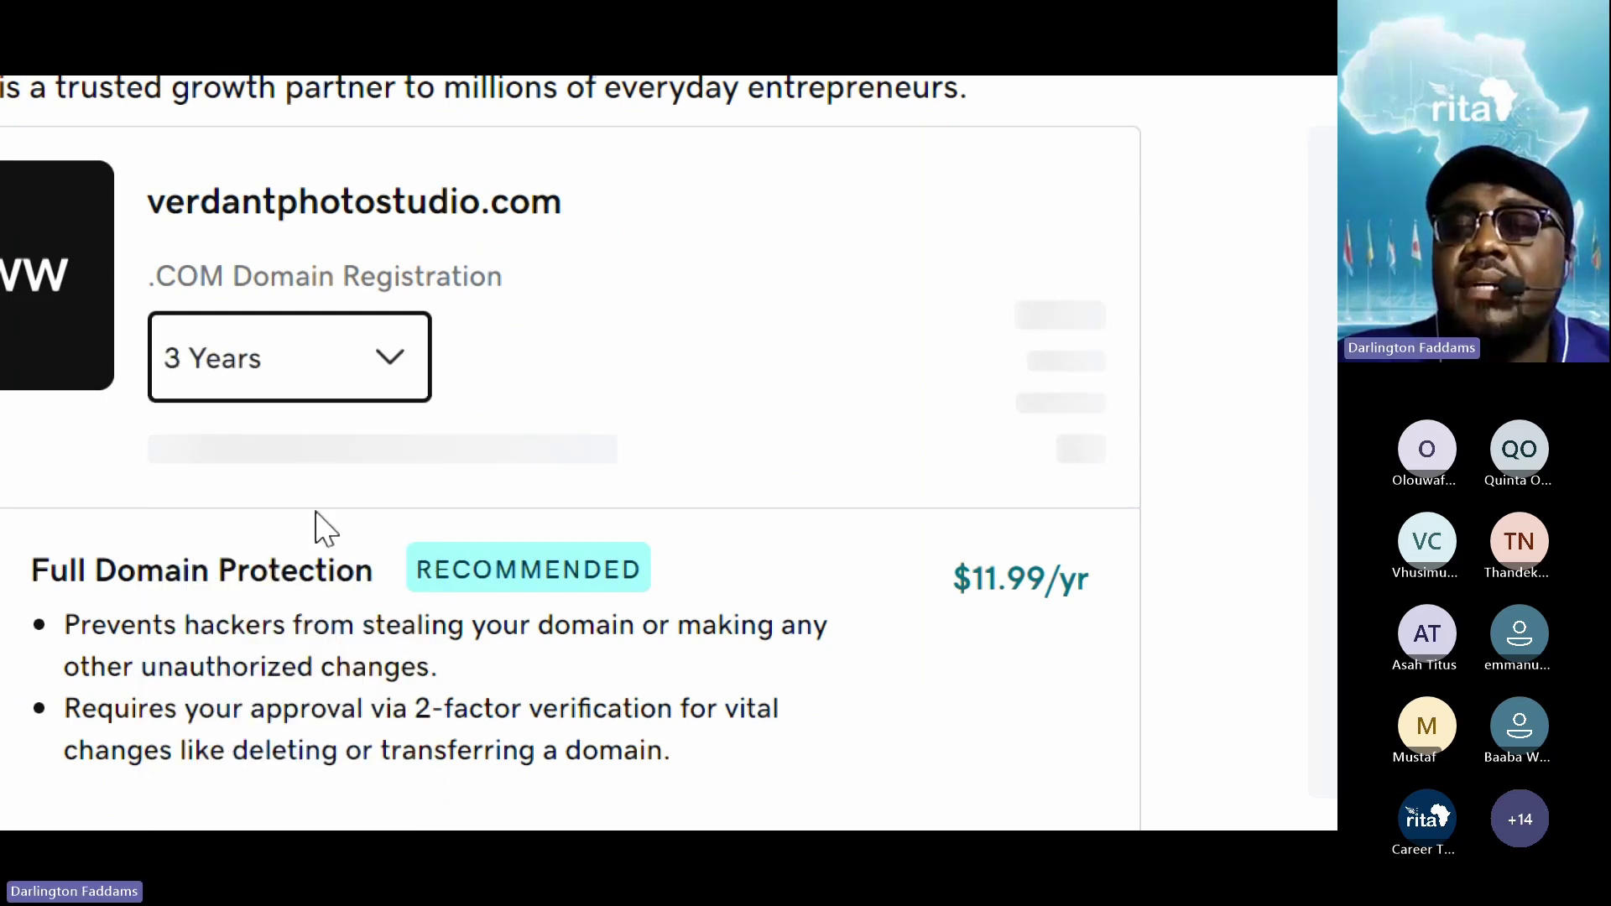
{"action": "left_click", "coordinate": [322, 367]}
{"action": "left_click", "coordinate": [273, 453]}
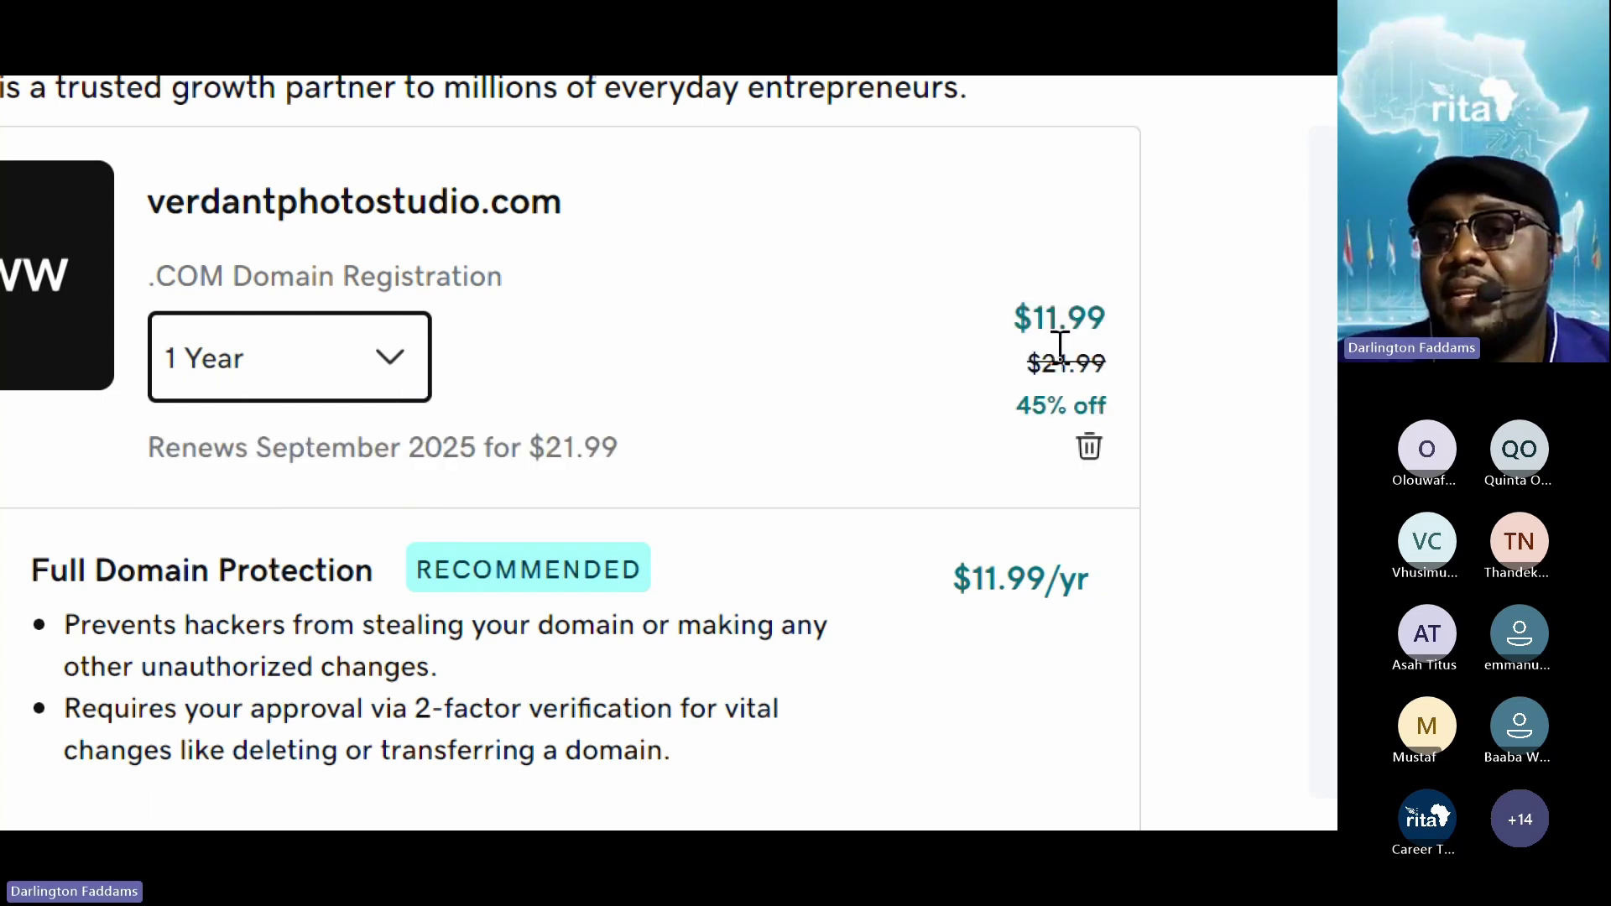
{"action": "left_click_drag", "start_coordinate": [1105, 319], "coordinate": [999, 319]}
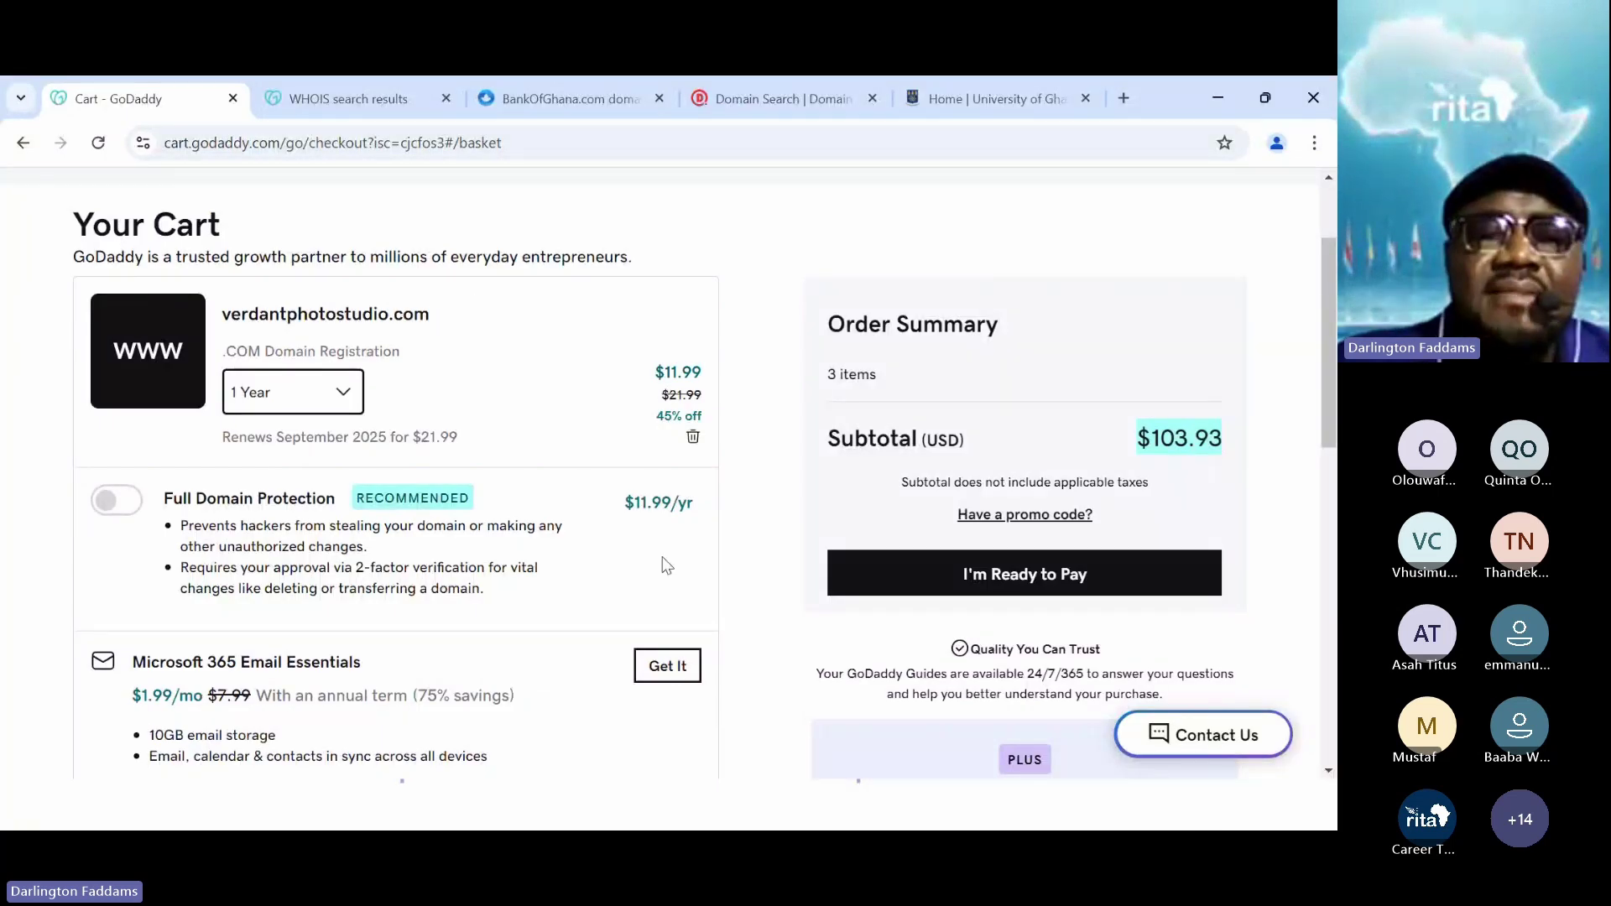
- Compare the registration terms, prices and Full Domain Protection settings of verdantphotostudio.com and theradda.com in the cart
{"action": "scroll", "coordinate": [667, 564], "scroll_direction": "down", "scroll_amount": 1}
{"action": "scroll", "coordinate": [667, 564], "scroll_direction": "down", "scroll_amount": 3}
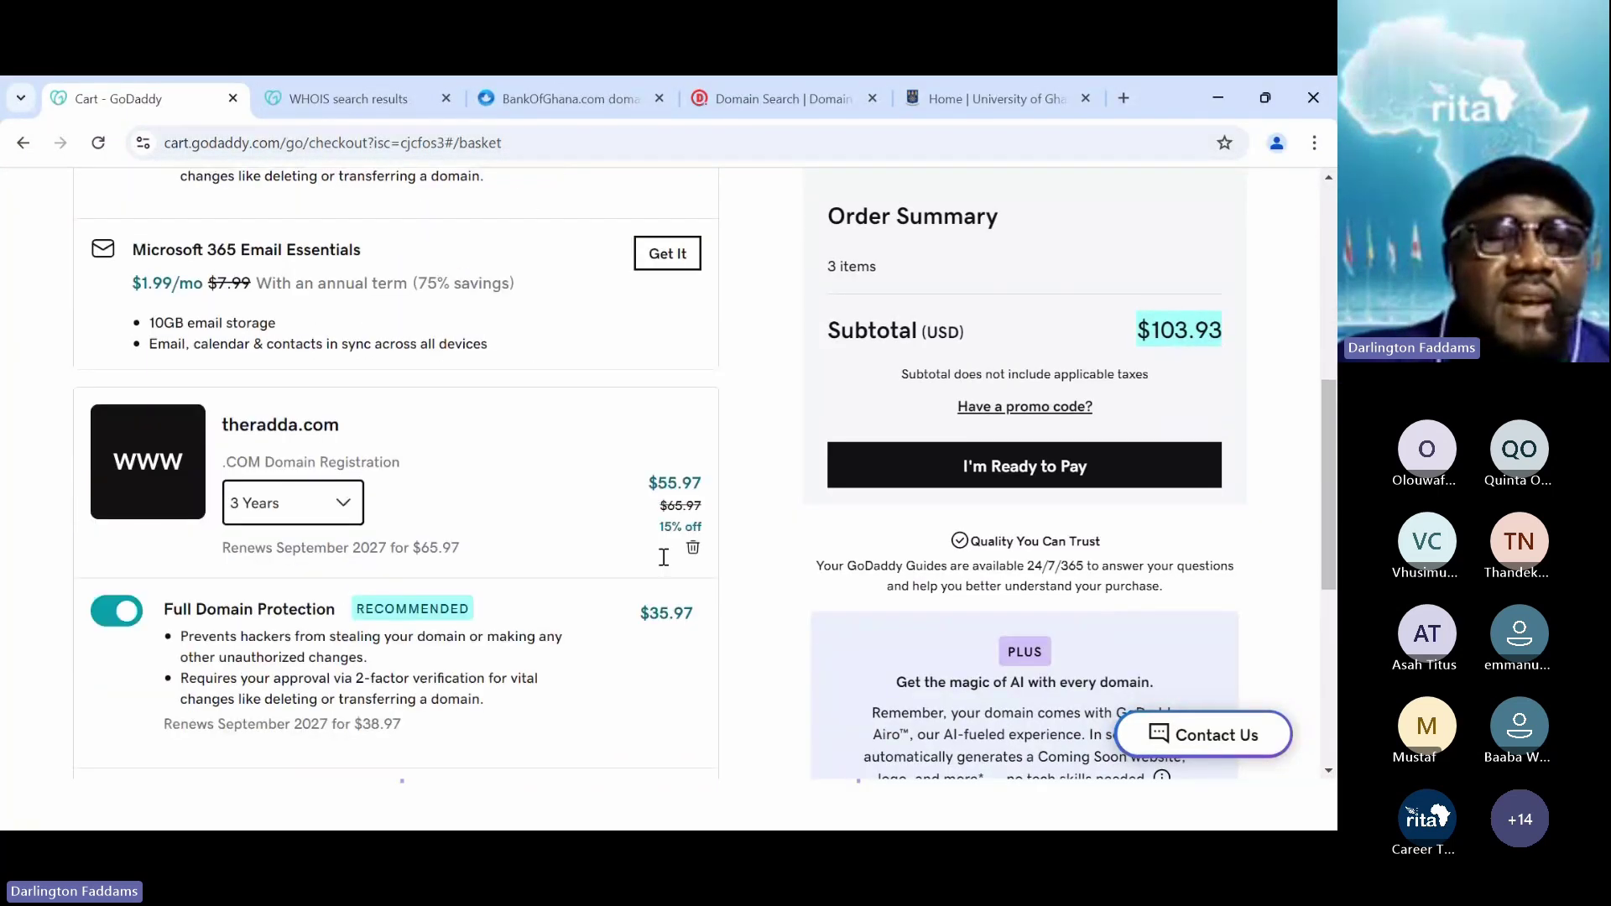
{"action": "scroll", "coordinate": [667, 564], "scroll_direction": "down", "scroll_amount": 1}
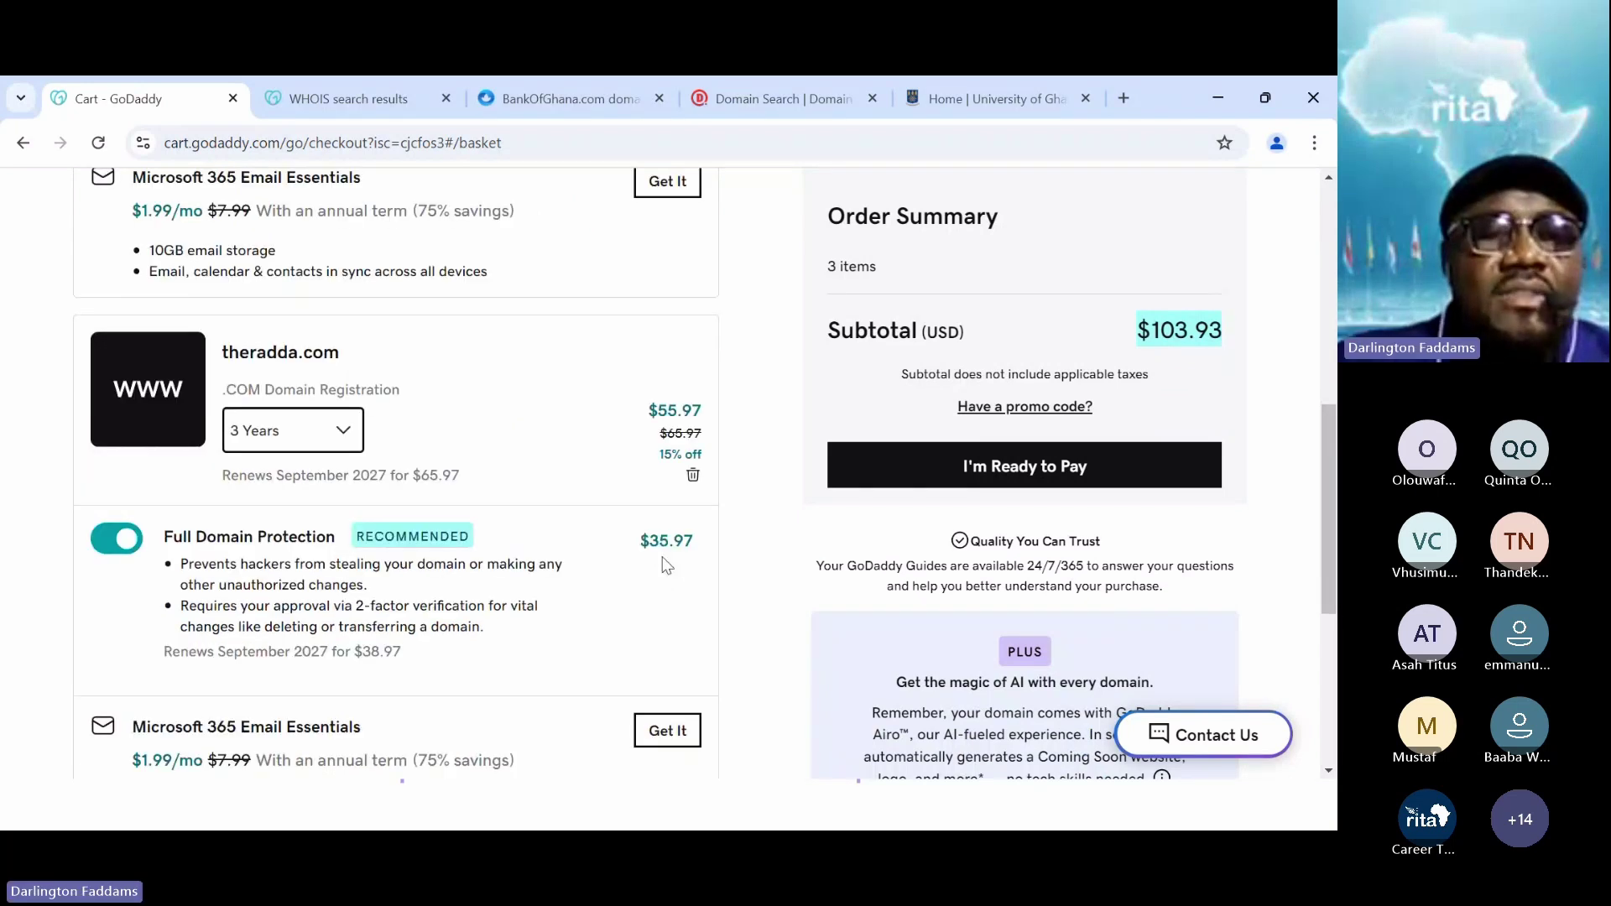
{"action": "scroll", "coordinate": [497, 519], "scroll_direction": "up", "scroll_amount": 5}
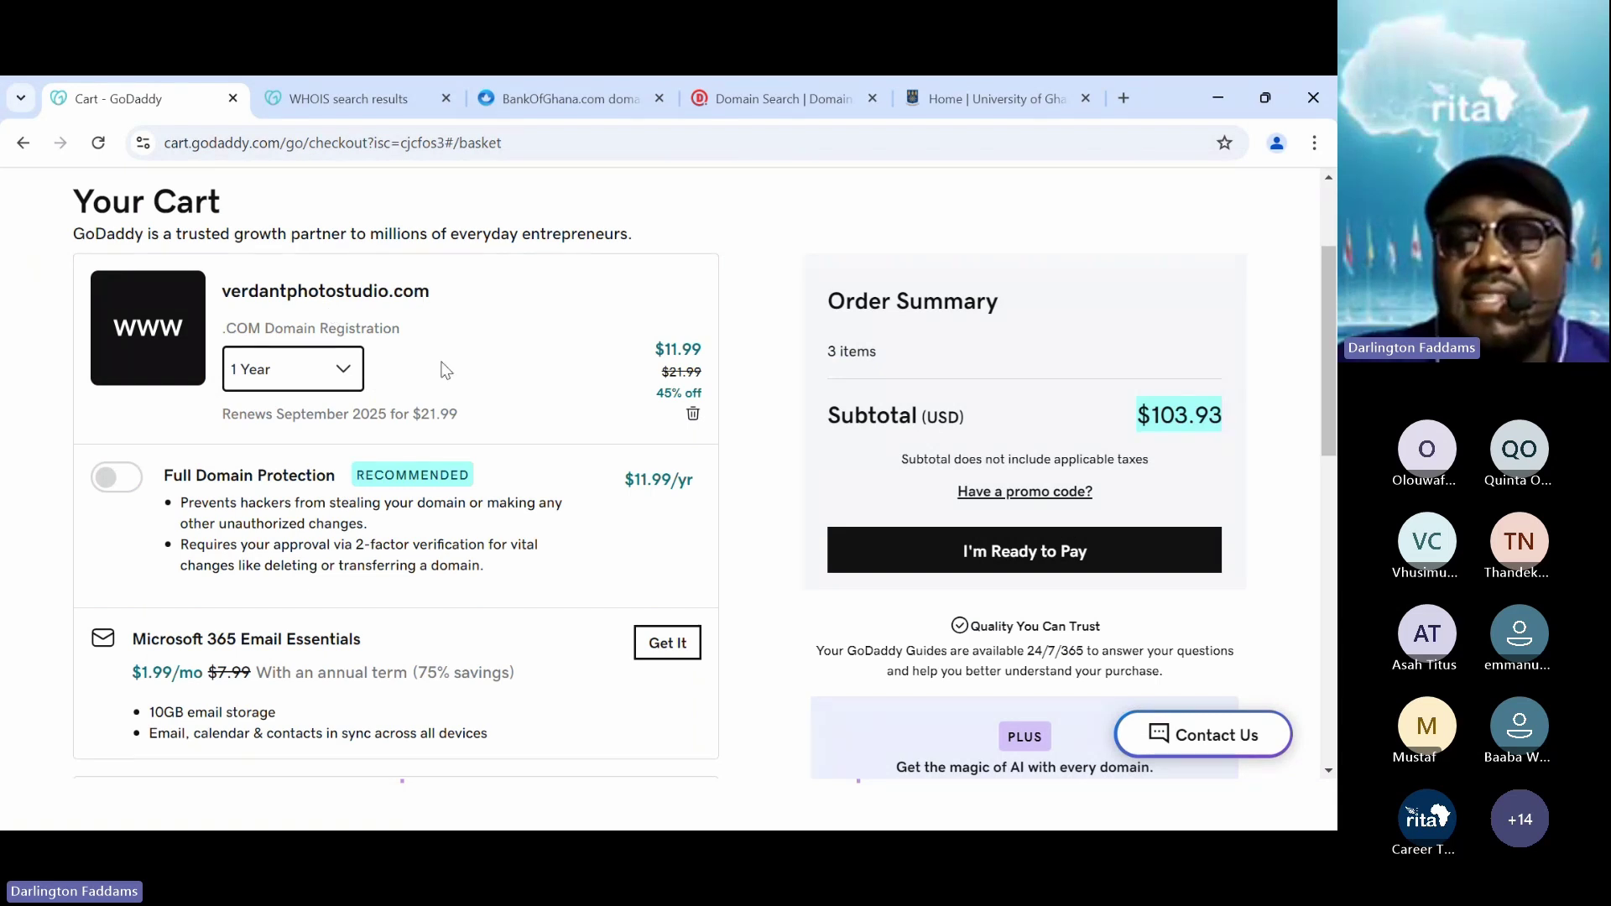
{"action": "scroll", "coordinate": [446, 370], "scroll_direction": "down", "scroll_amount": 4}
{"action": "scroll", "coordinate": [493, 496], "scroll_direction": "up", "scroll_amount": 6}
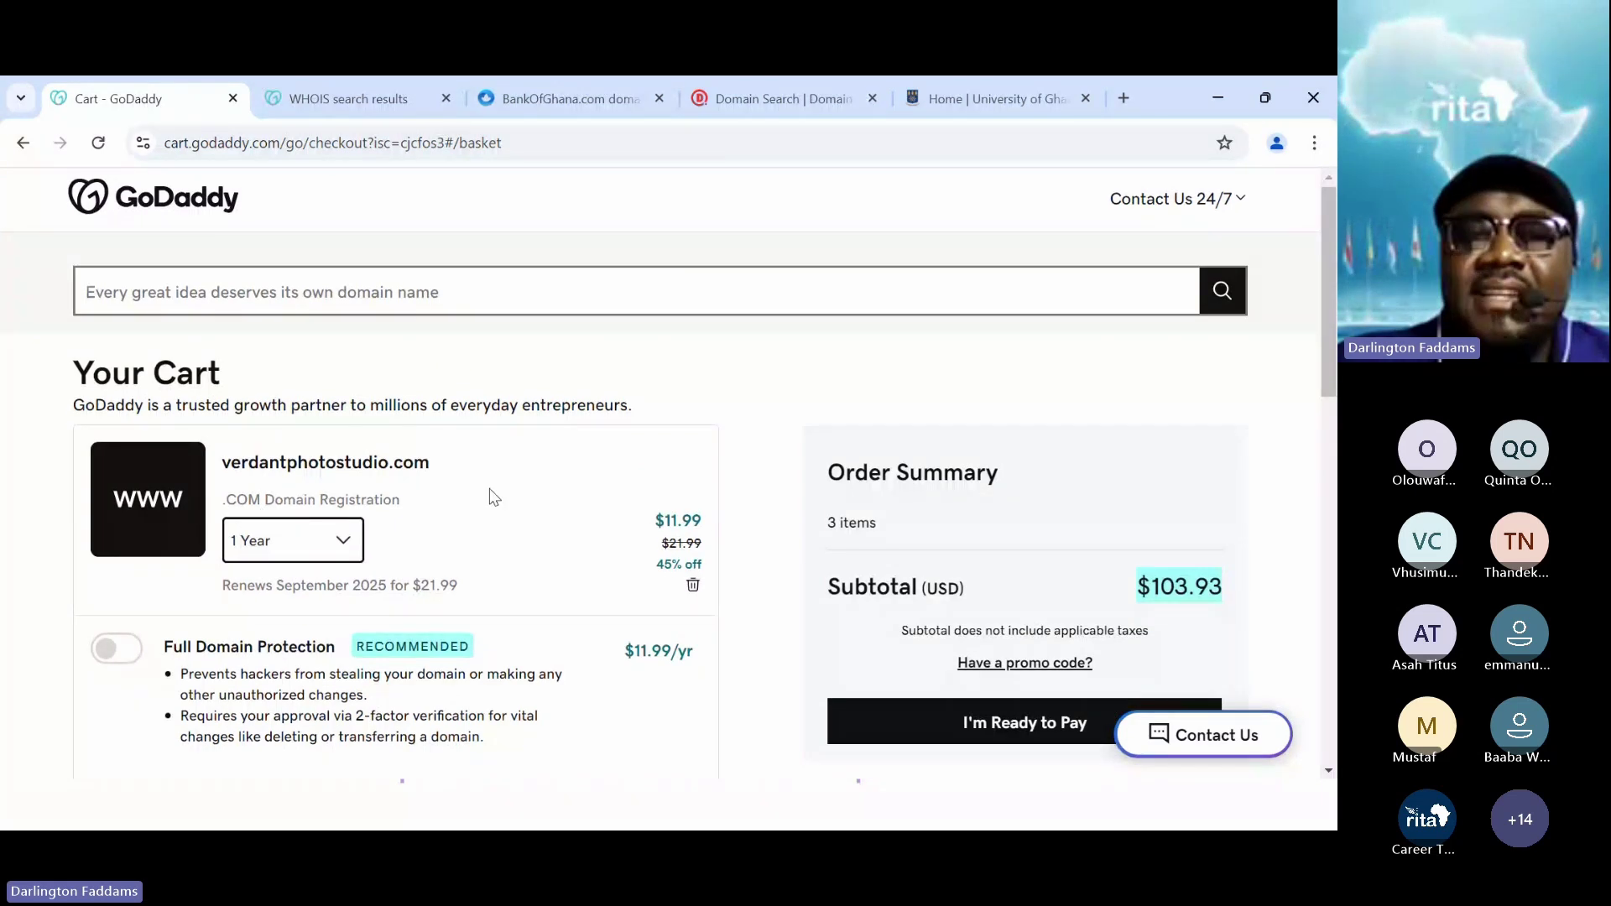
{"action": "scroll", "coordinate": [493, 497], "scroll_direction": "down", "scroll_amount": 1}
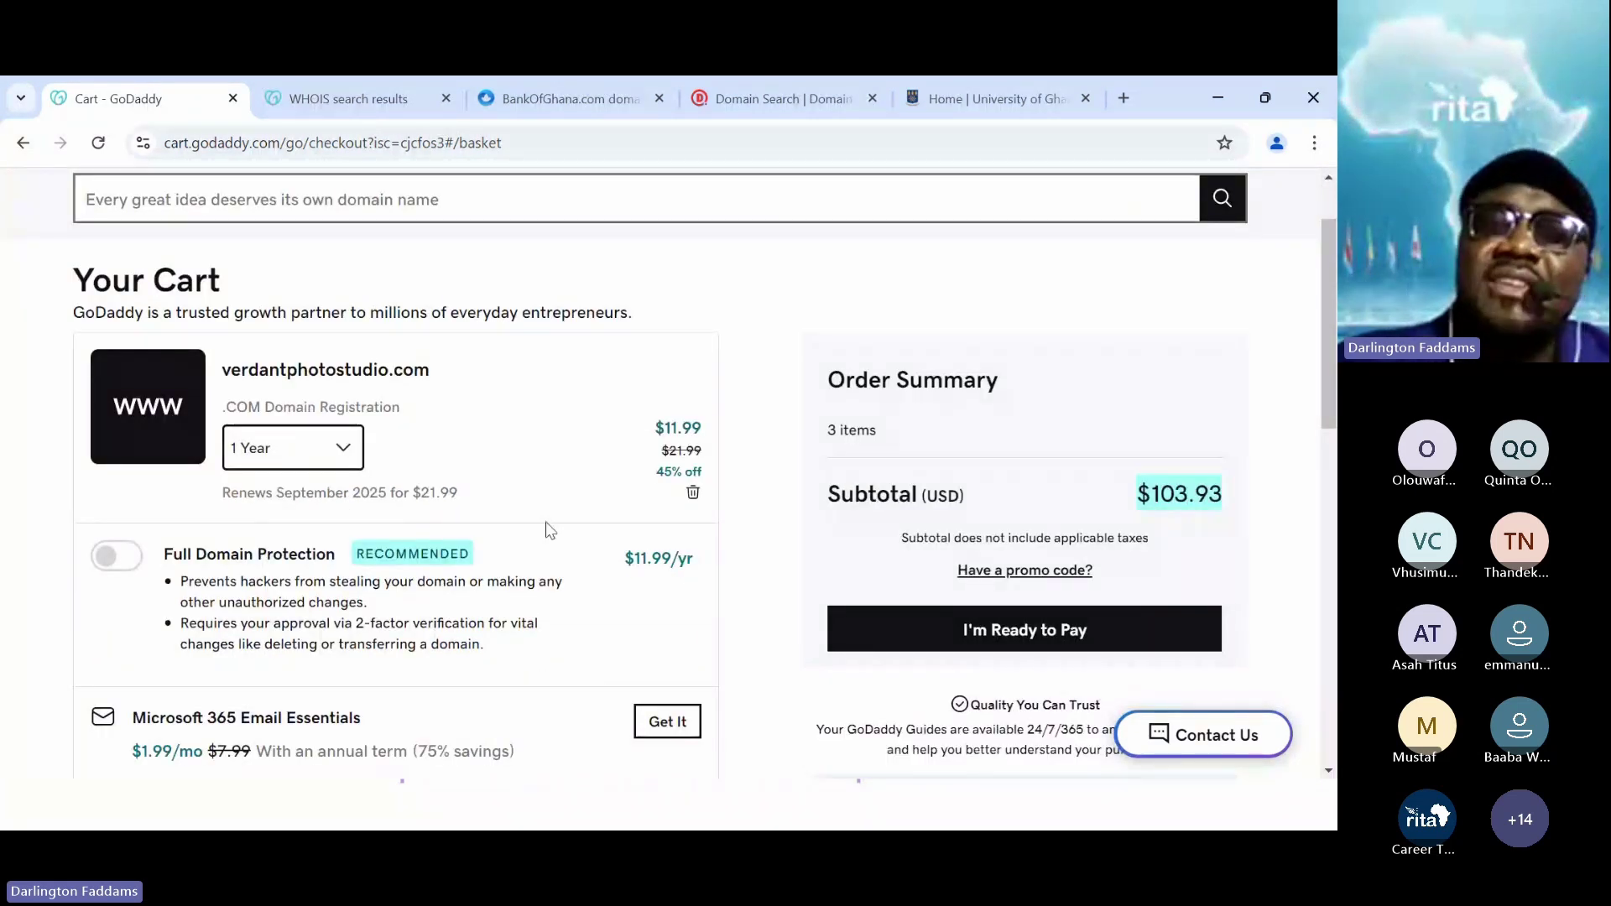
{"action": "scroll", "coordinate": [550, 530], "scroll_direction": "down", "scroll_amount": 6}
{"action": "scroll", "coordinate": [347, 508], "scroll_direction": "up", "scroll_amount": 6}
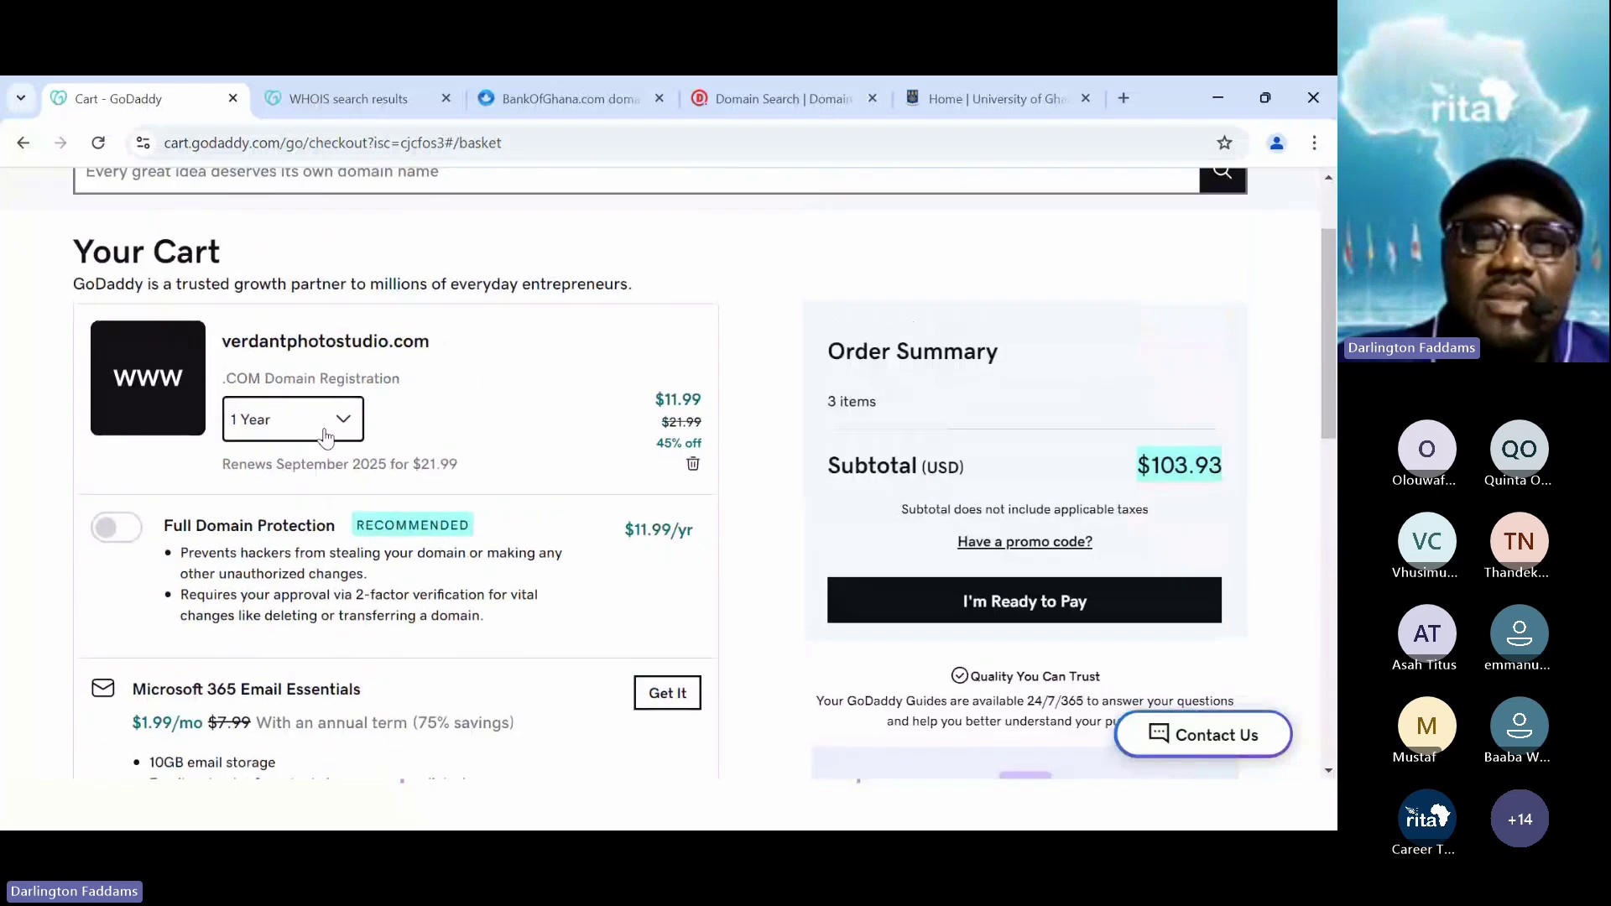
{"action": "scroll", "coordinate": [326, 436], "scroll_direction": "down", "scroll_amount": 5}
{"action": "scroll", "coordinate": [326, 436], "scroll_direction": "down", "scroll_amount": 1}
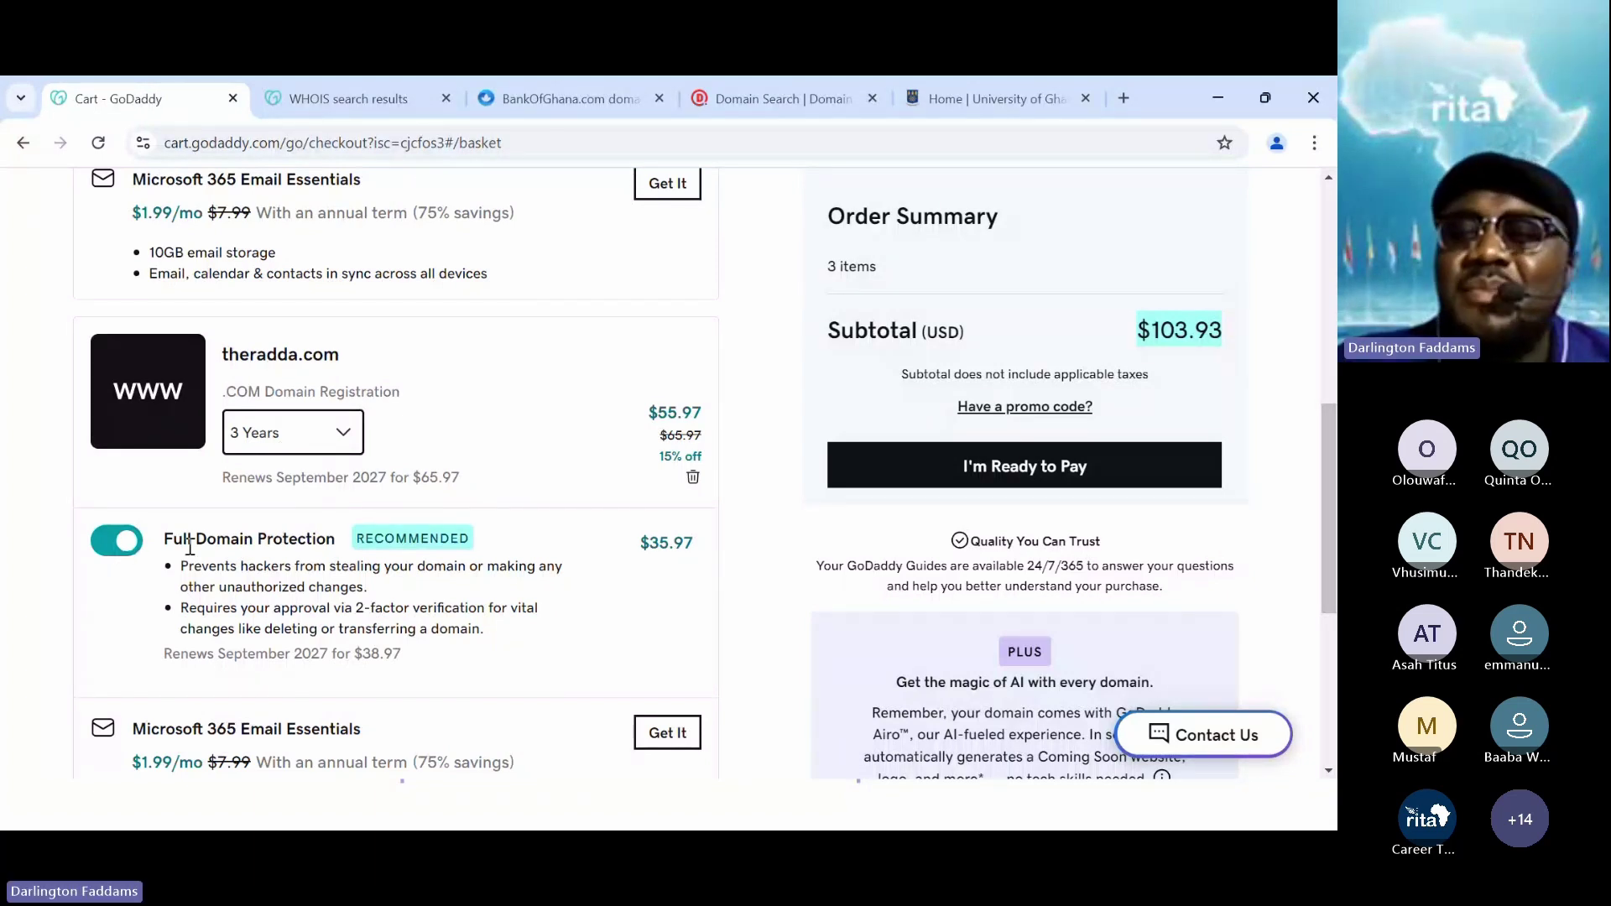
{"action": "scroll", "coordinate": [983, 344], "scroll_direction": "up", "scroll_amount": 2}
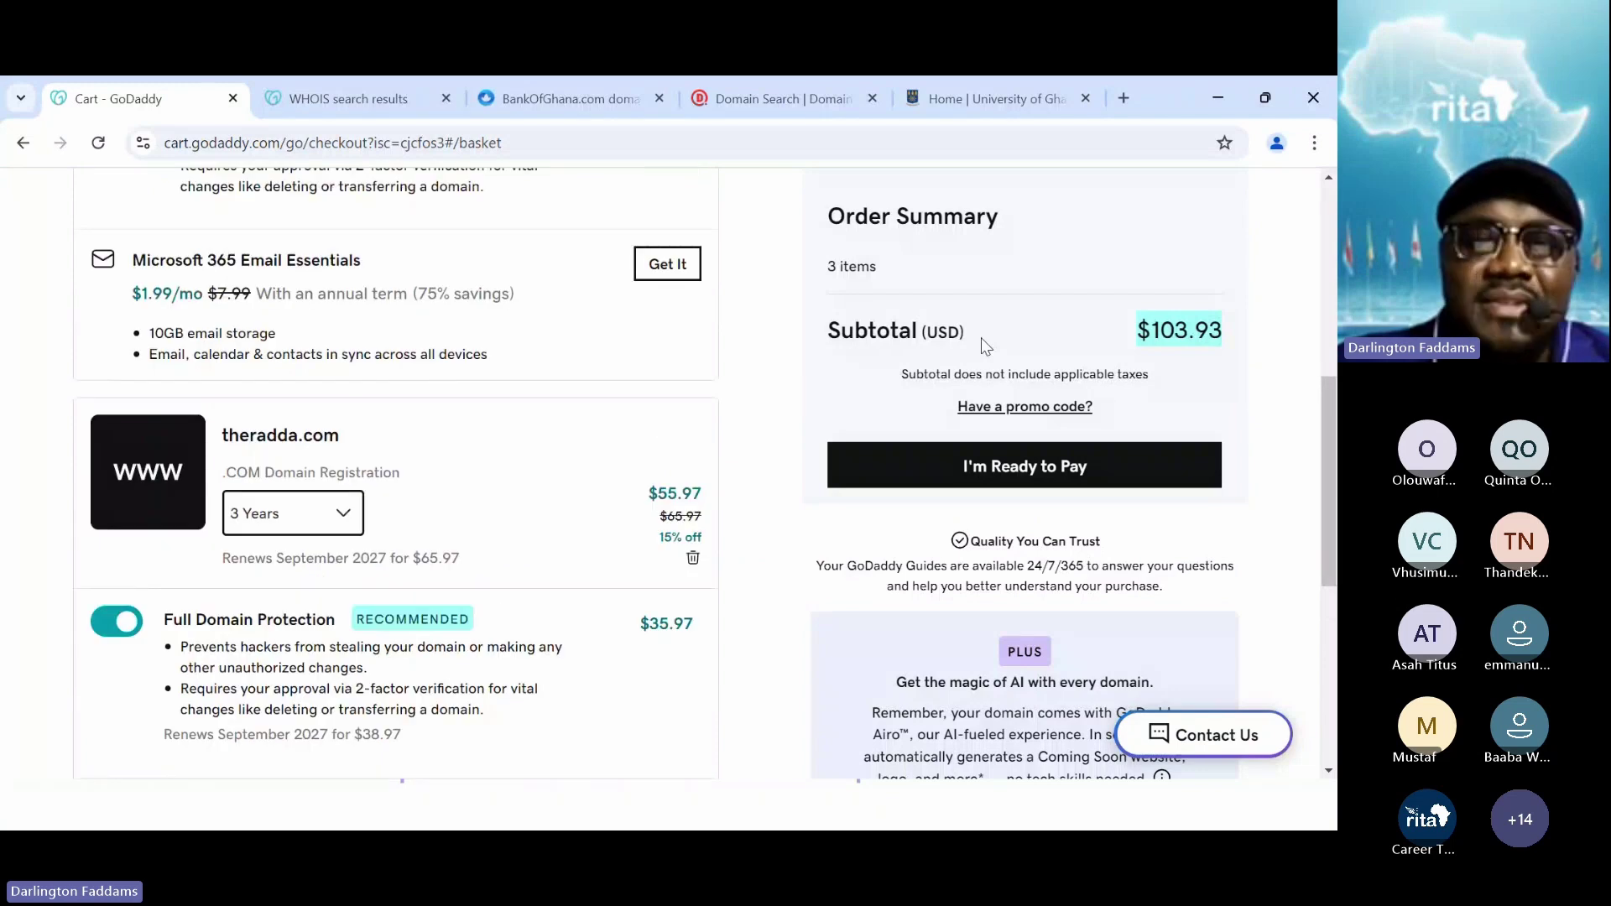
- Turn off Full Domain Protection for theradda.com and set its registration term to 1 Year
{"action": "scroll", "coordinate": [233, 537], "scroll_direction": "down", "scroll_amount": 3}
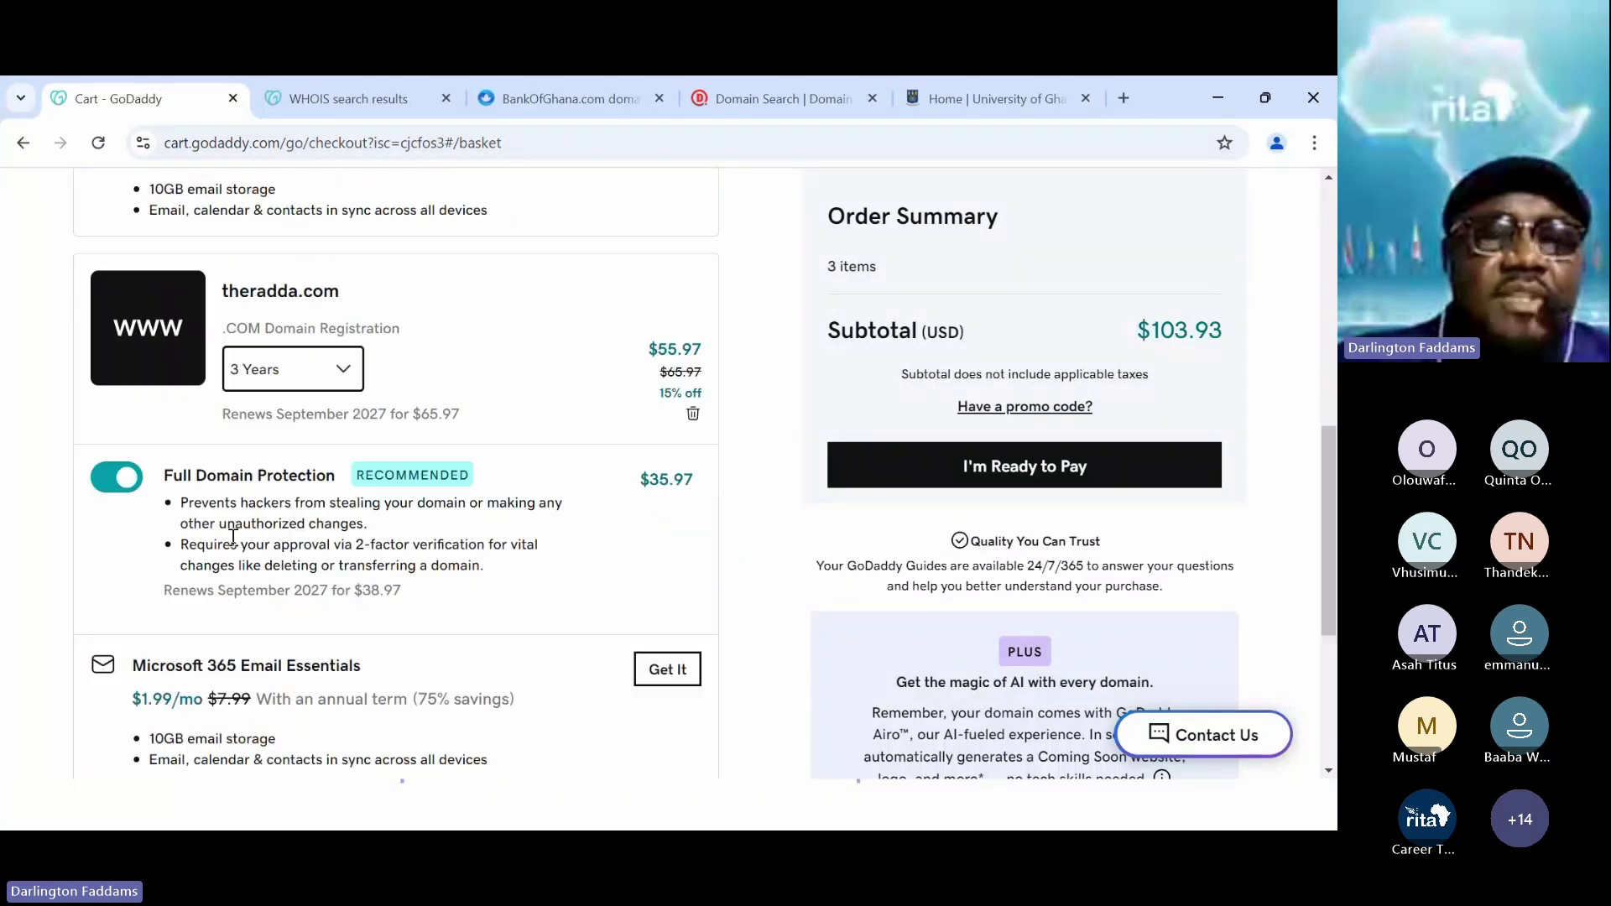
{"action": "left_click", "coordinate": [123, 477]}
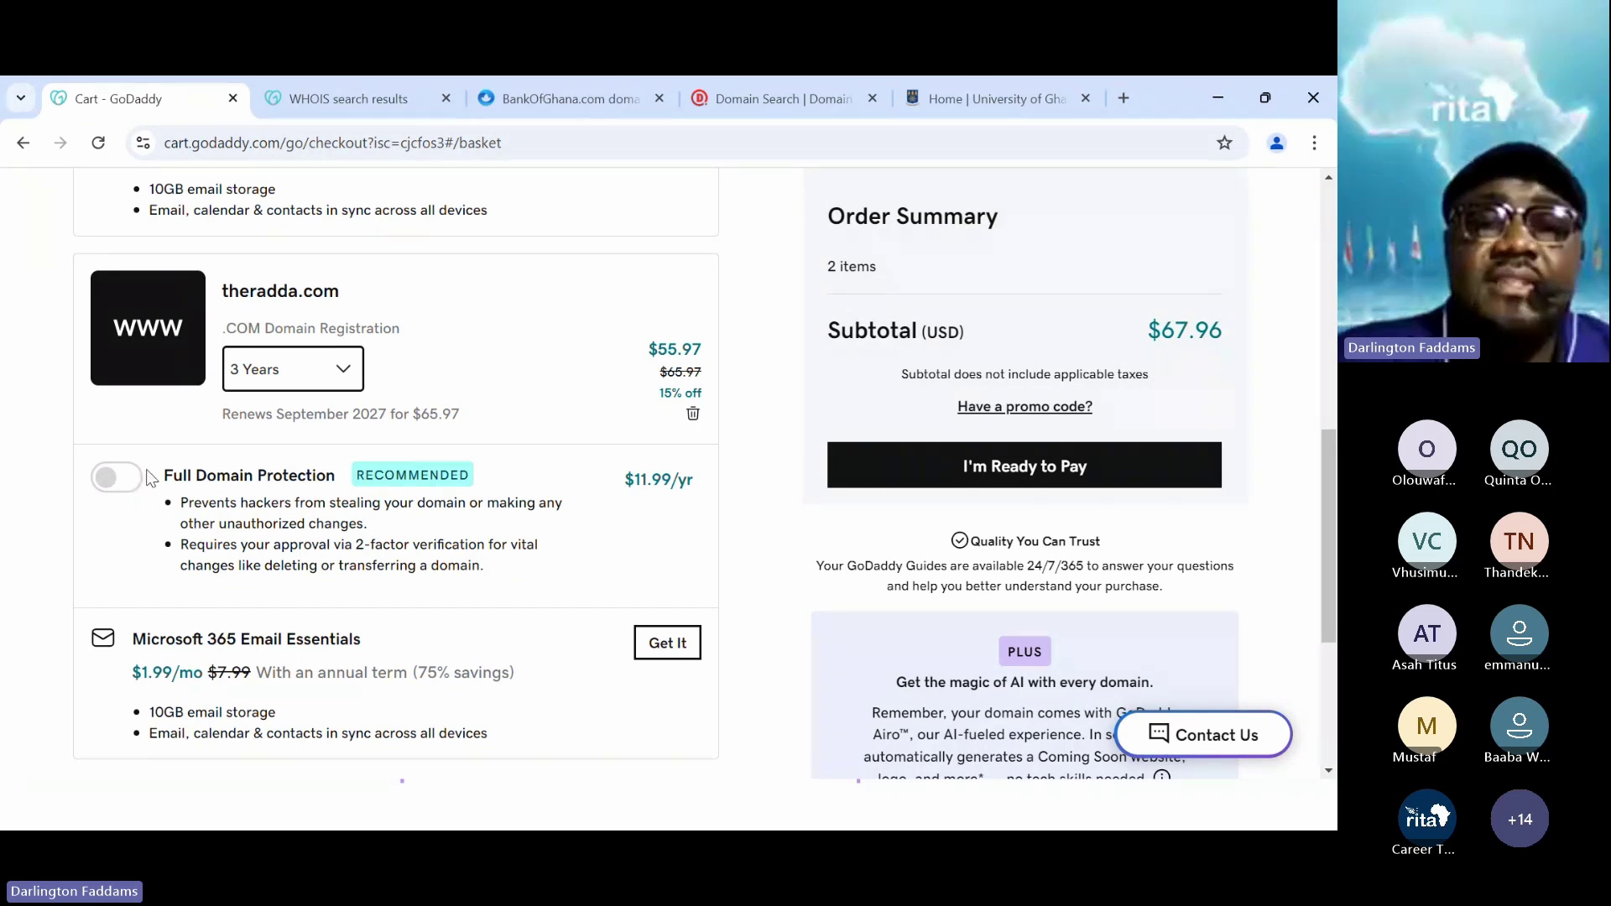
{"action": "left_click", "coordinate": [280, 384]}
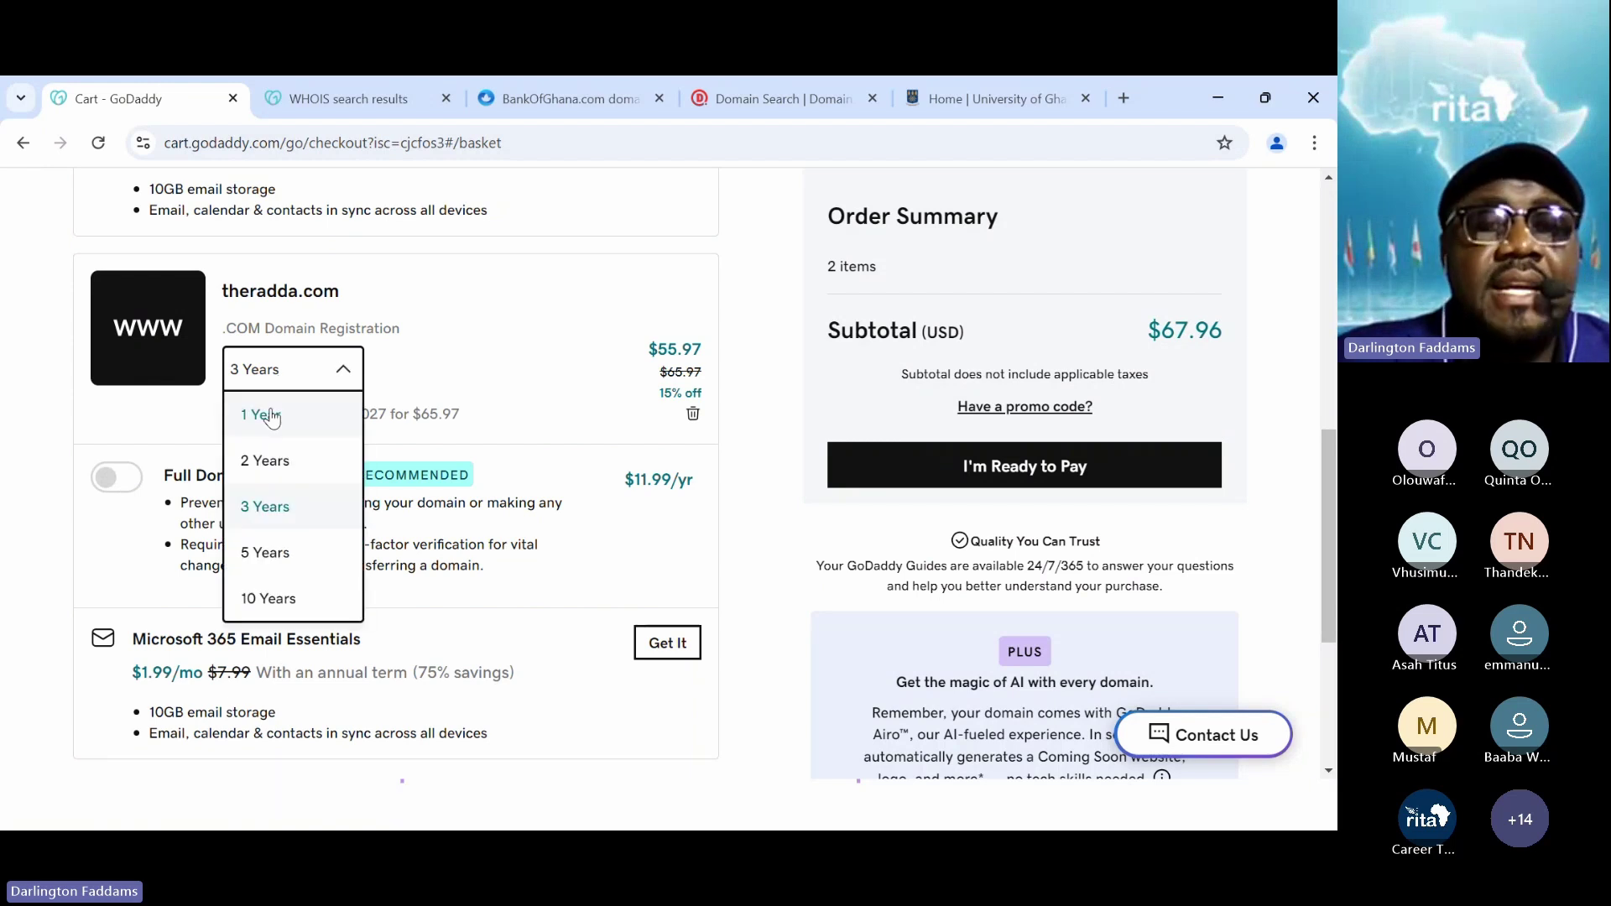
{"action": "left_click", "coordinate": [270, 415]}
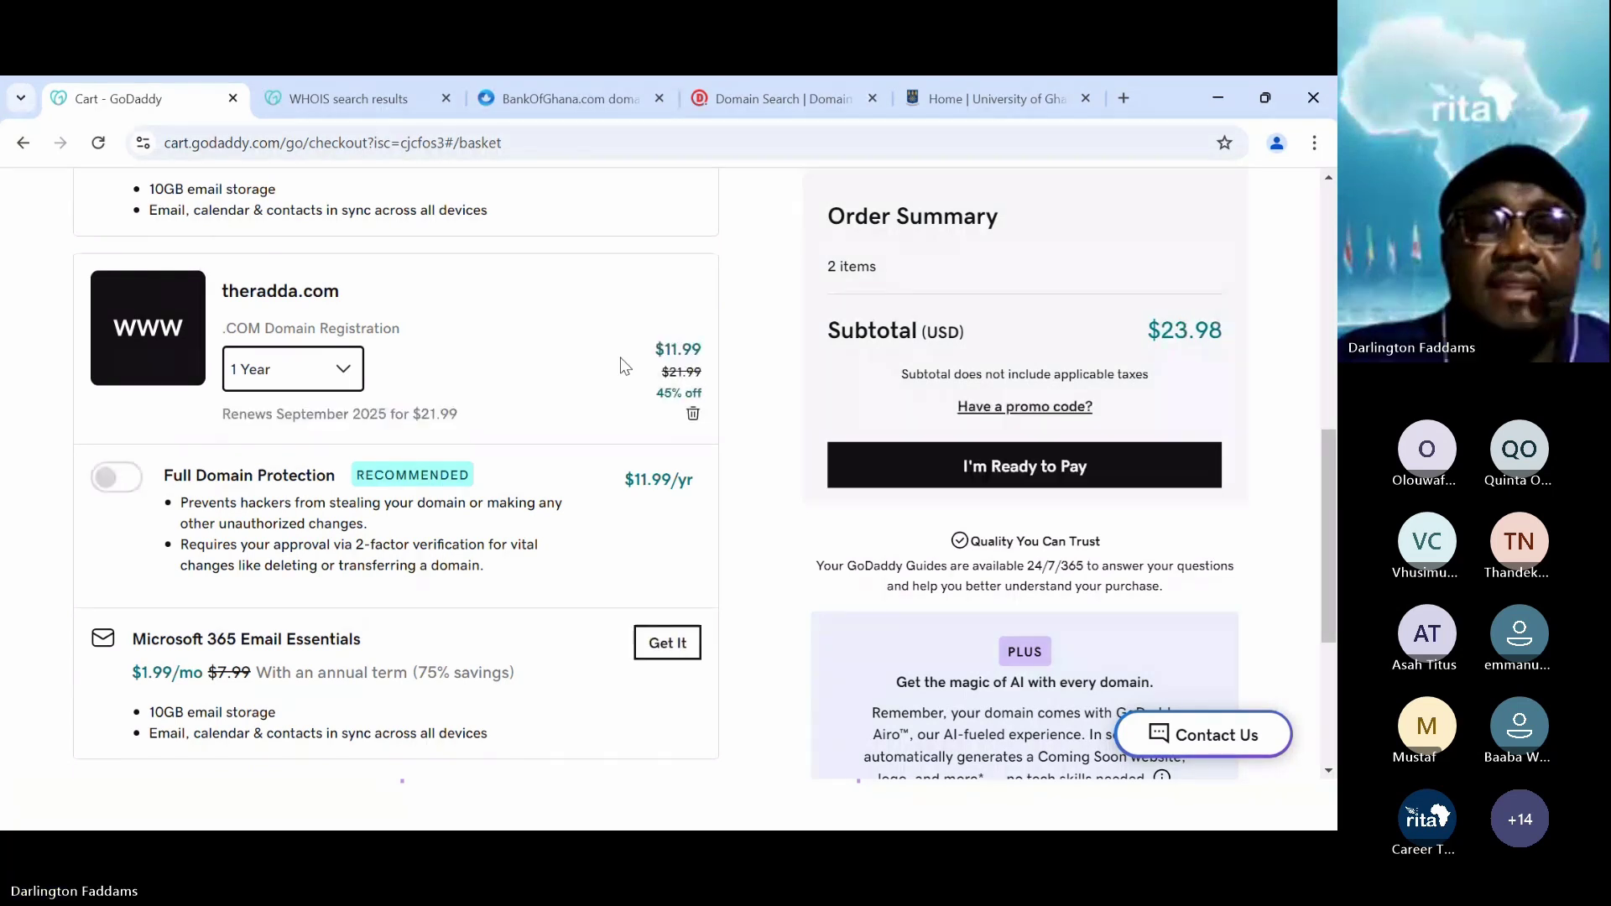
- Remove verdantphotostudio.com from the cart, leaving theradda.com in it
{"action": "scroll", "coordinate": [625, 365], "scroll_direction": "up", "scroll_amount": 5}
{"action": "scroll", "coordinate": [621, 358], "scroll_direction": "up", "scroll_amount": 1}
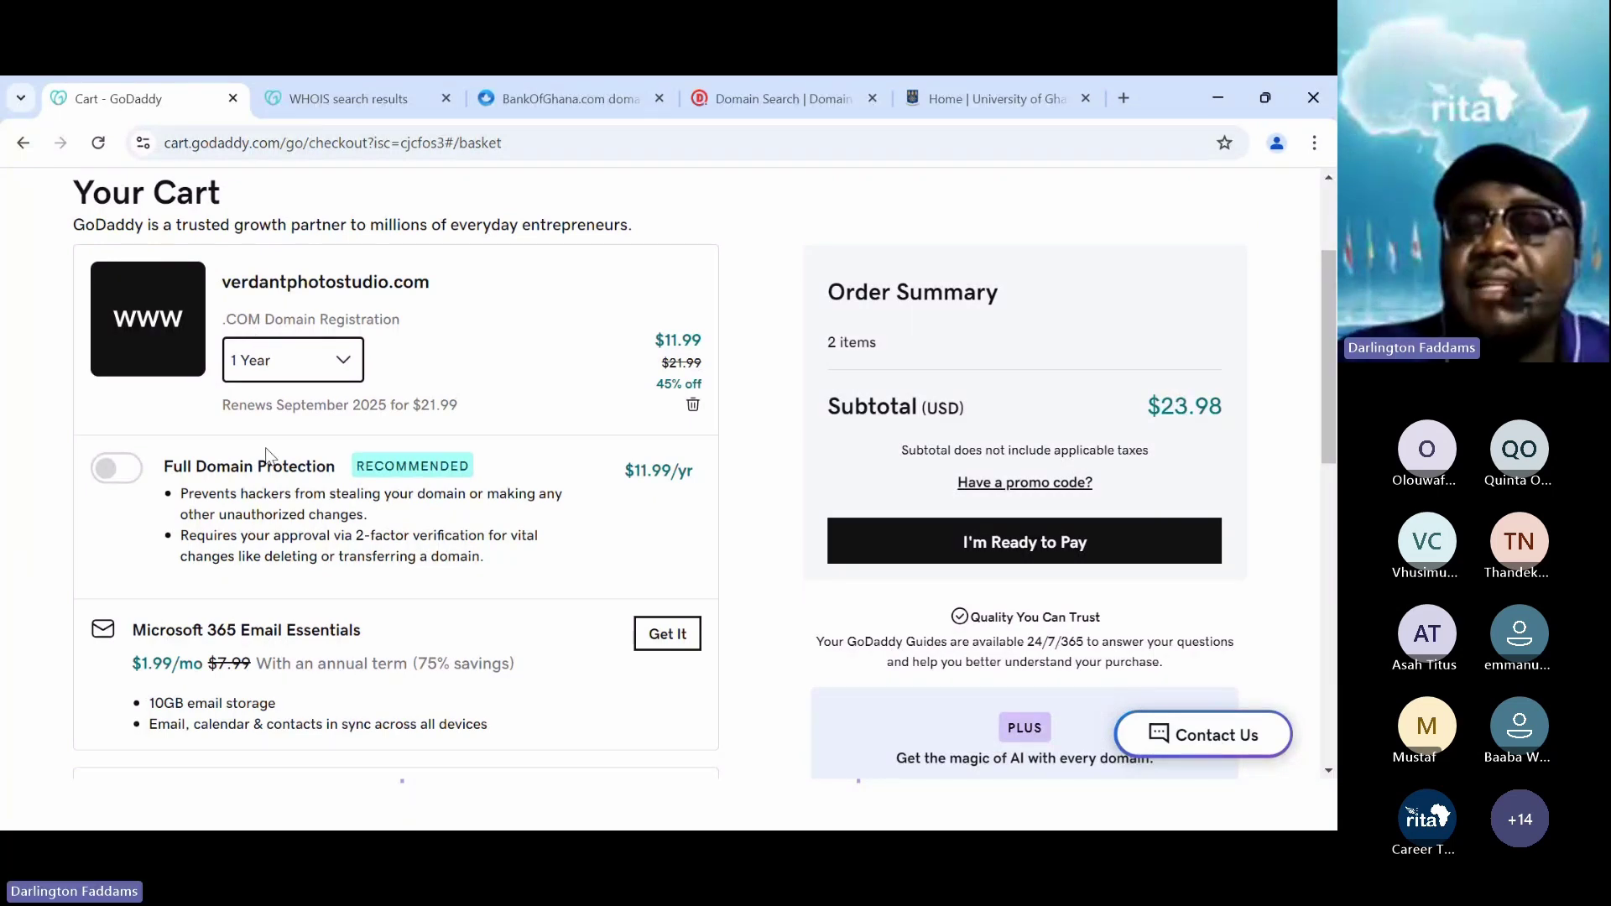
{"action": "scroll", "coordinate": [281, 484], "scroll_direction": "down", "scroll_amount": 3}
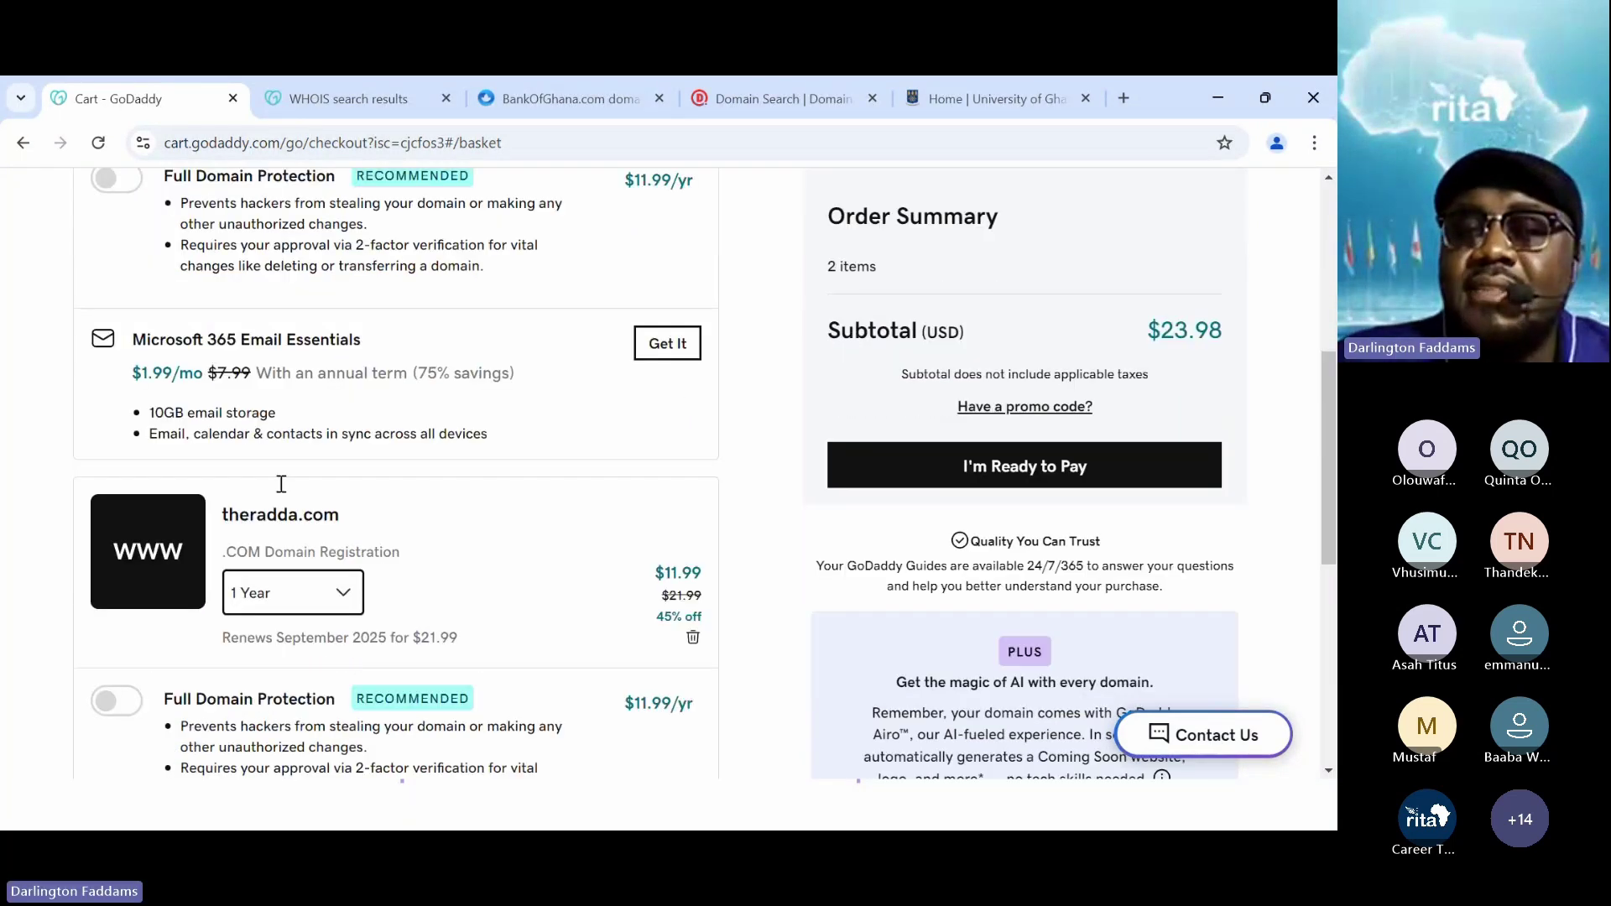
{"action": "scroll", "coordinate": [281, 484], "scroll_direction": "up", "scroll_amount": 3}
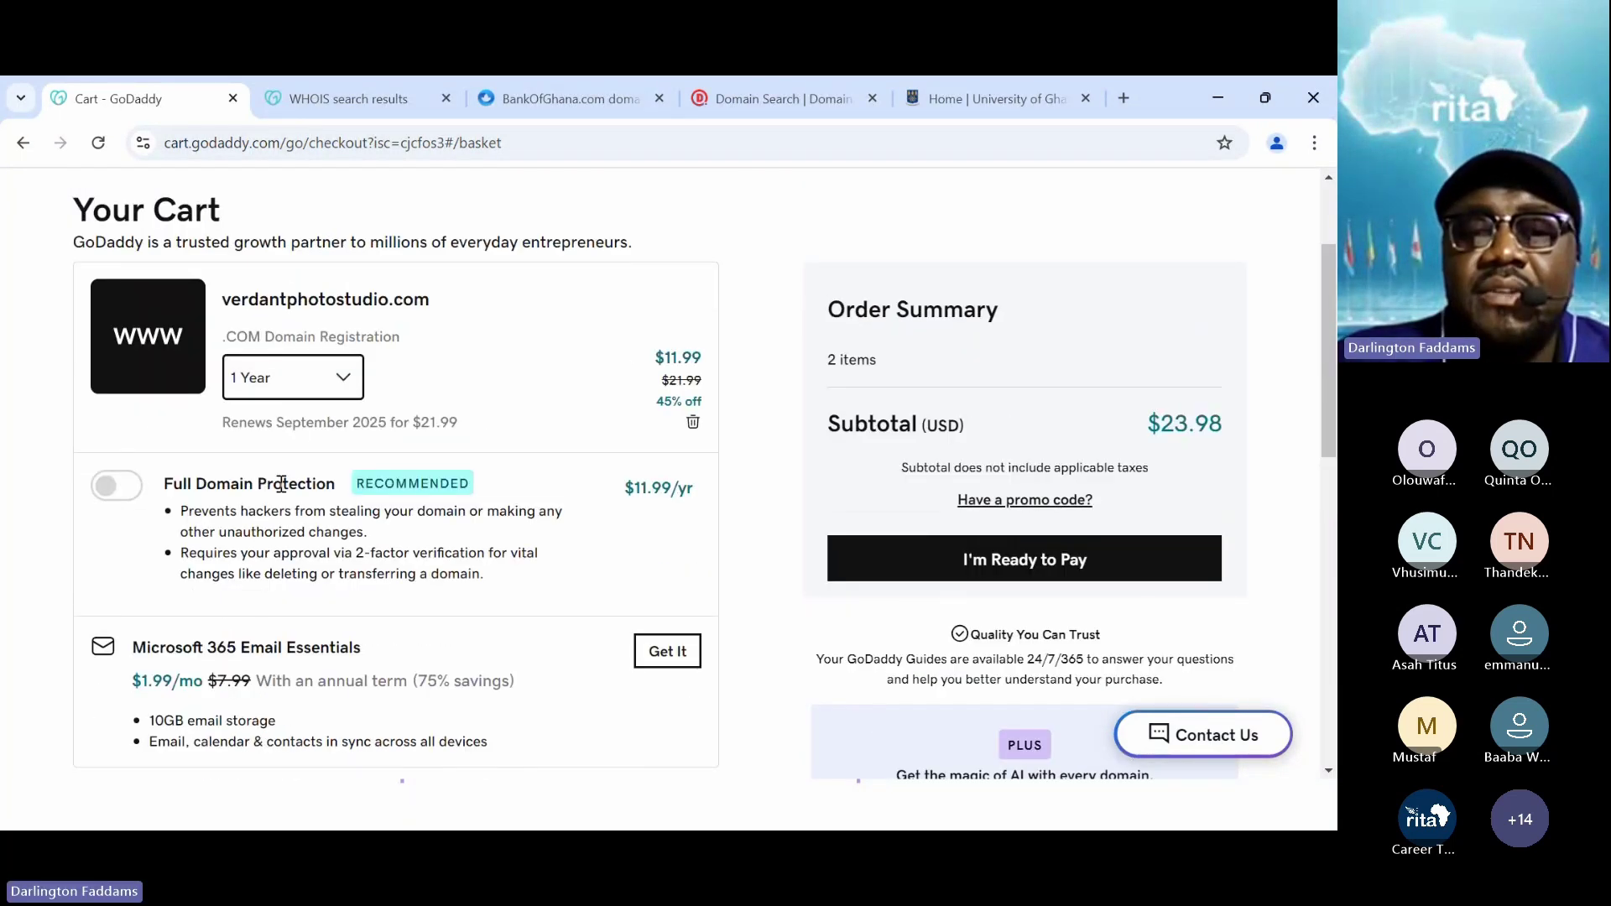
{"action": "left_click", "coordinate": [693, 425]}
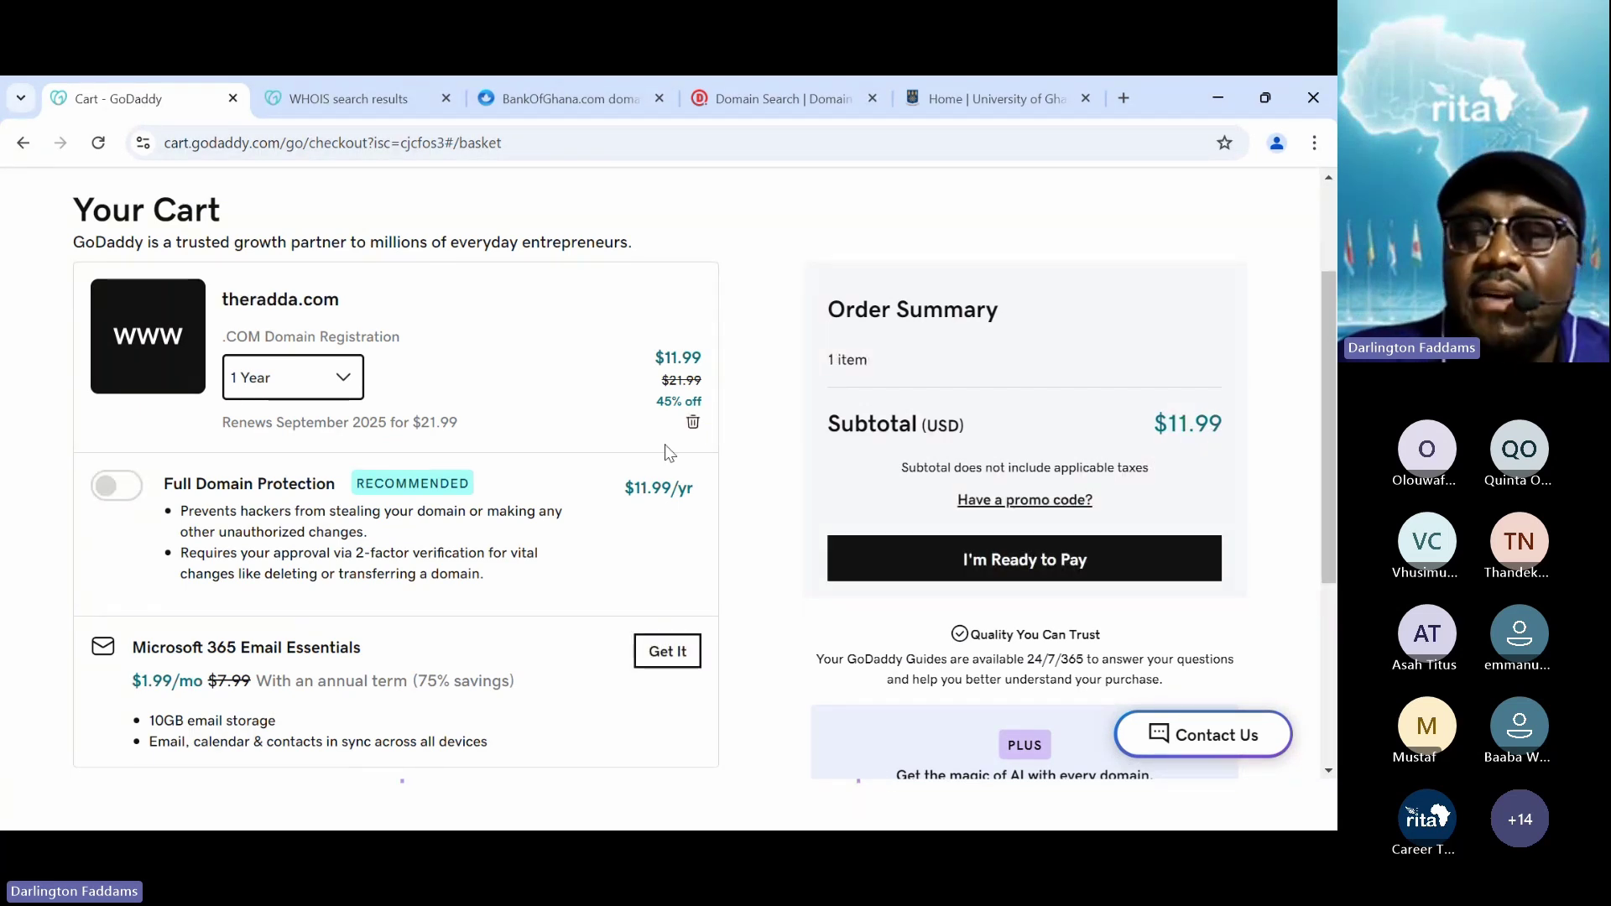
- Examine the remaining theradda.com item and the order summary's subtotal, tax note and promo code option
{"action": "scroll", "coordinate": [500, 470], "scroll_direction": "down", "scroll_amount": 1}
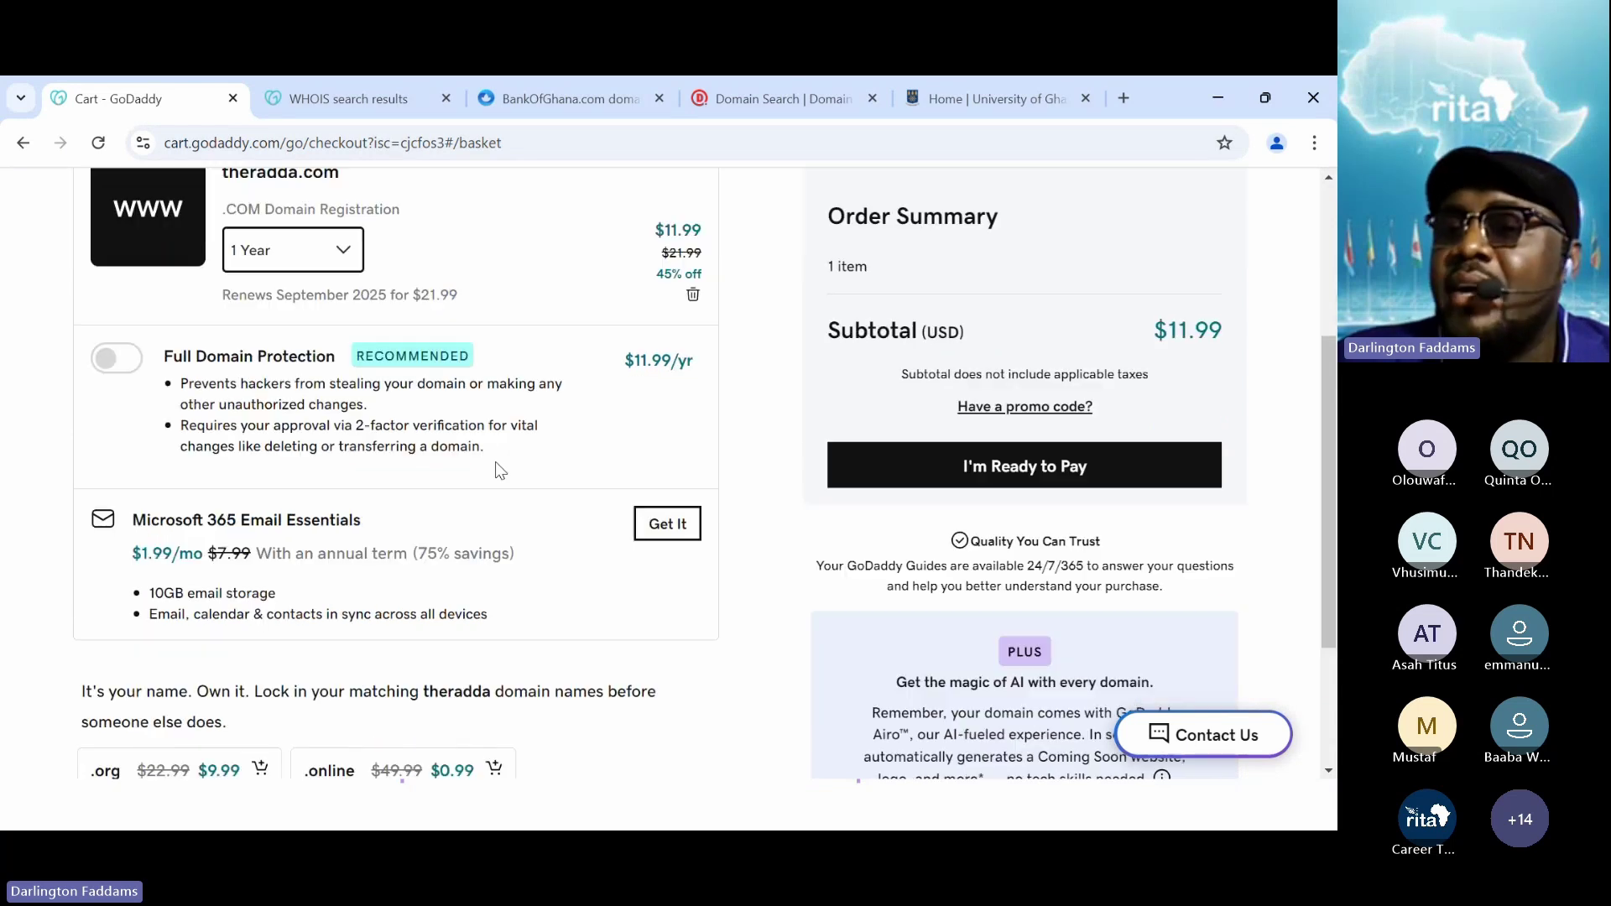
{"action": "scroll", "coordinate": [500, 470], "scroll_direction": "down", "scroll_amount": 1}
{"action": "scroll", "coordinate": [500, 466], "scroll_direction": "up", "scroll_amount": 3}
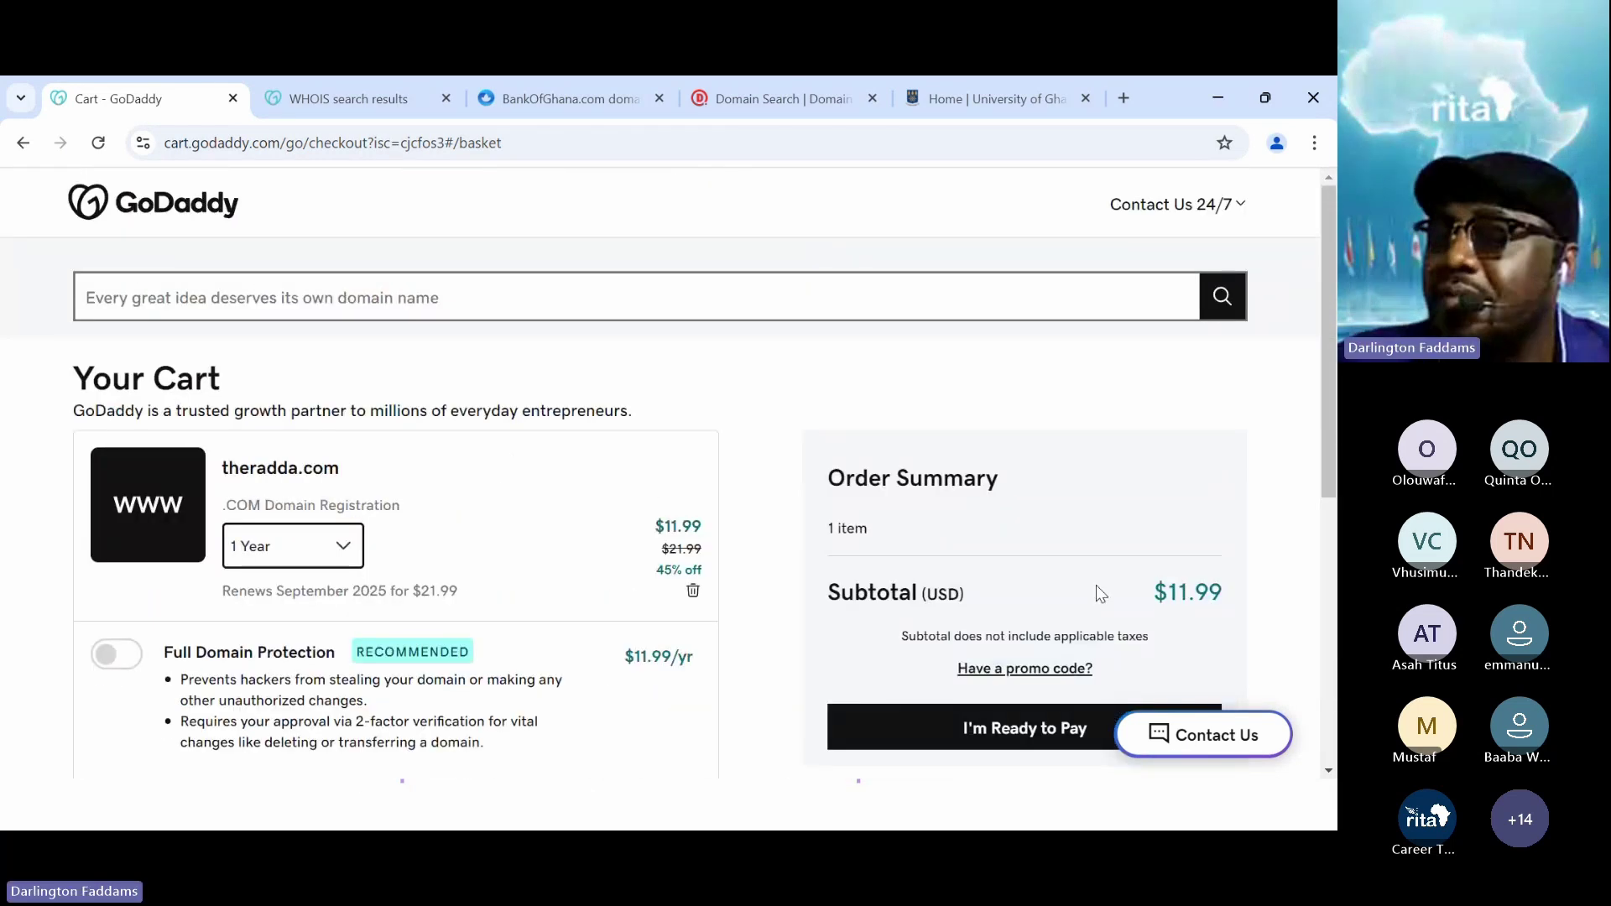
{"action": "scroll", "coordinate": [1095, 587], "scroll_direction": "down", "scroll_amount": 1}
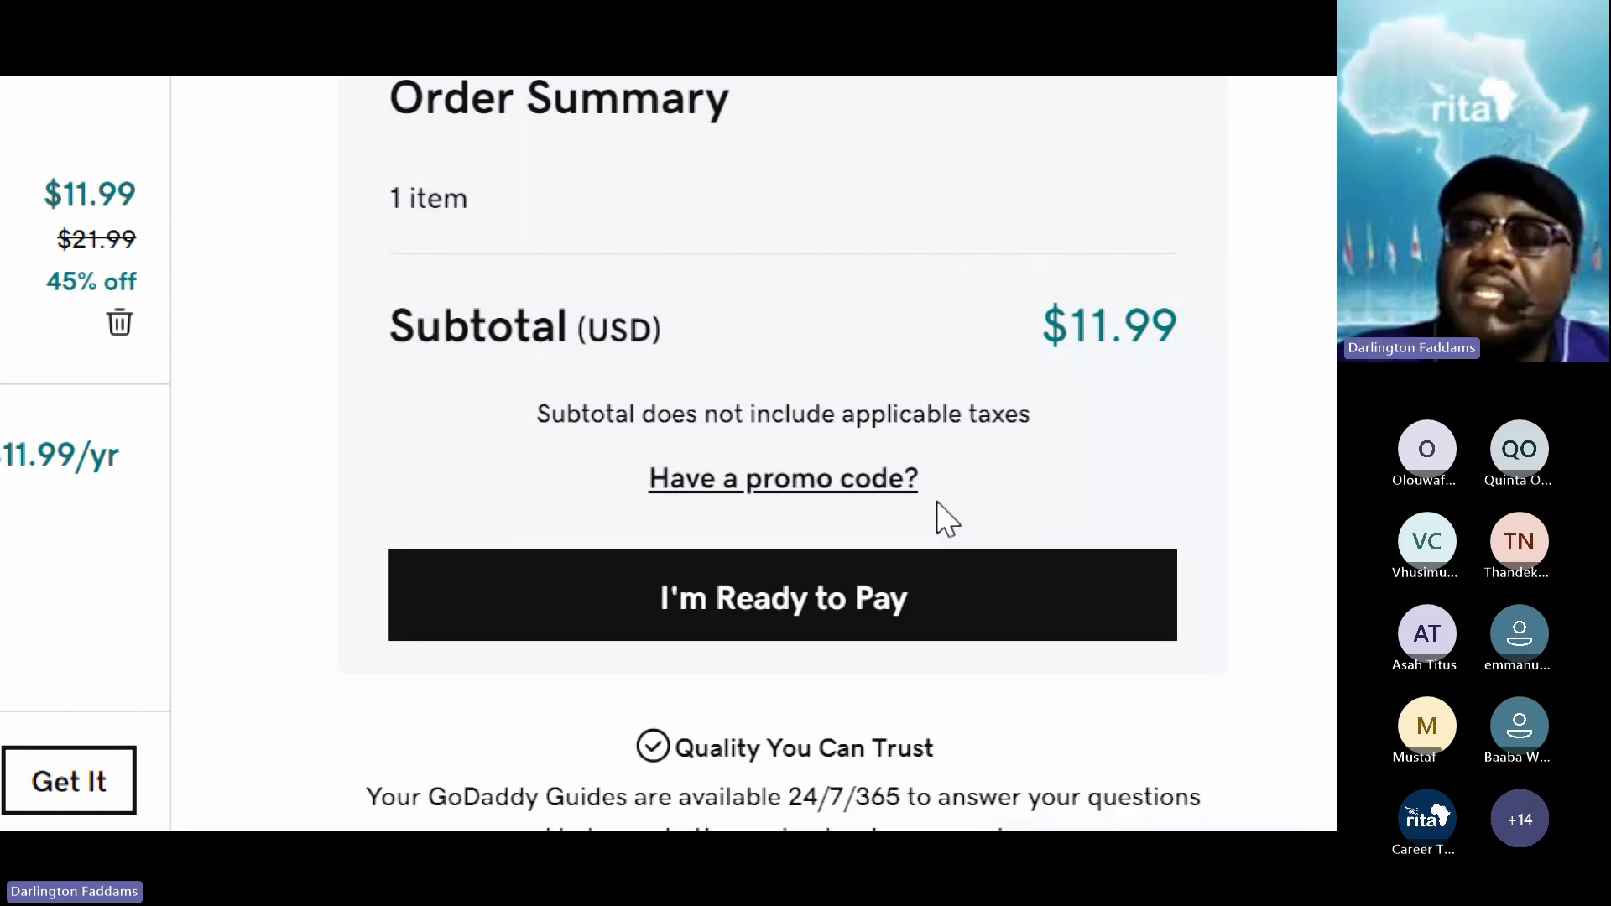
{"action": "scroll", "coordinate": [1049, 144], "scroll_direction": "up", "scroll_amount": 1}
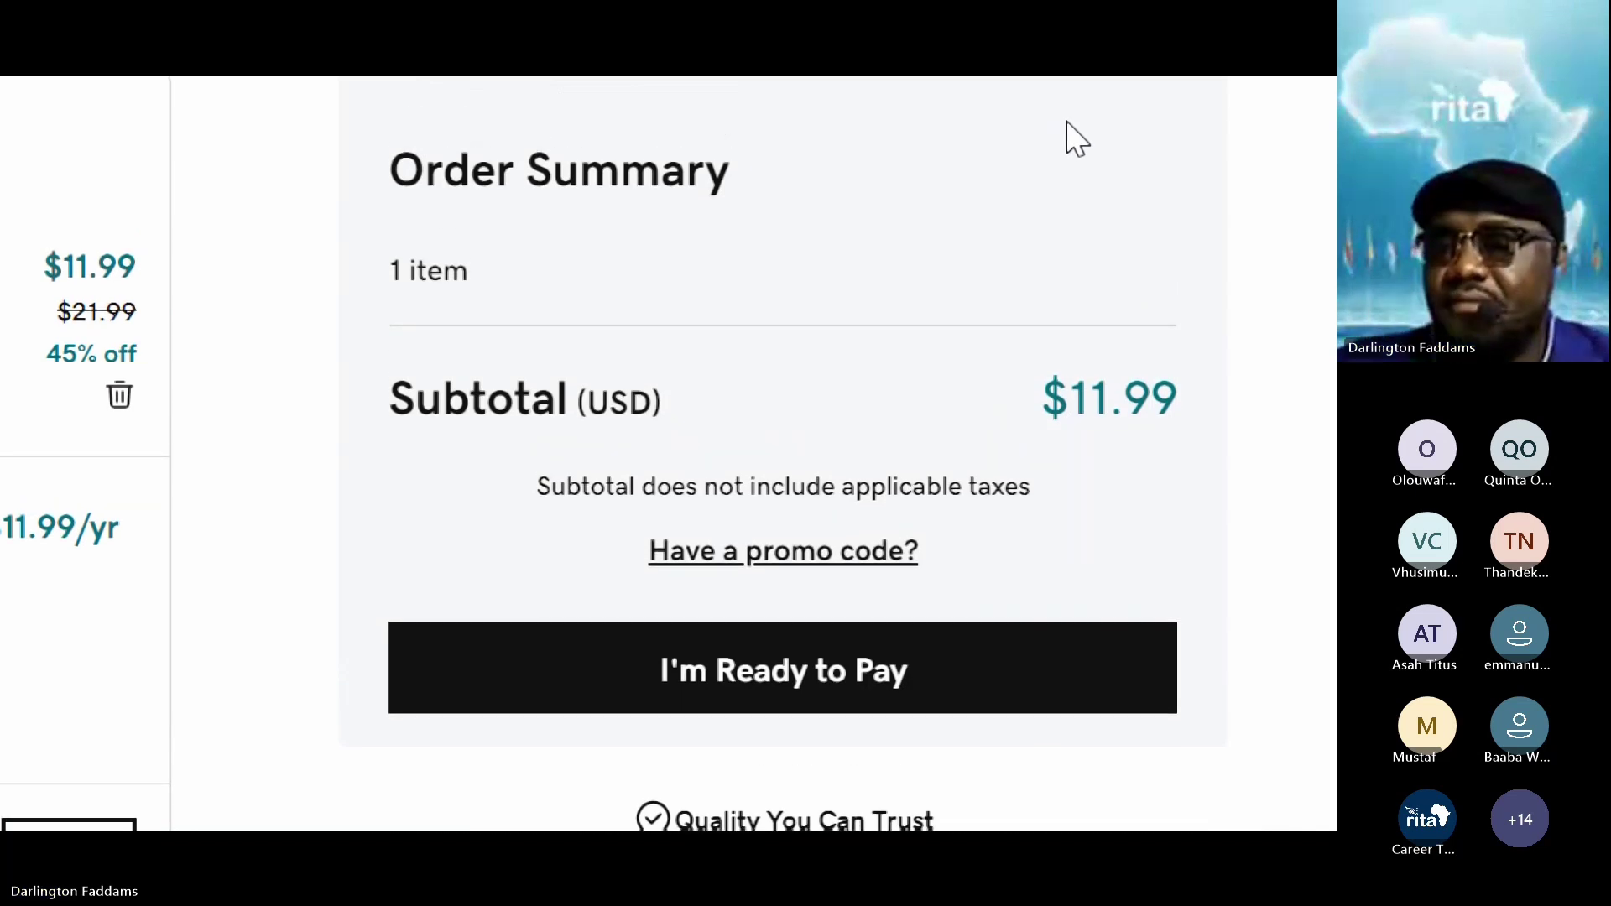
{"action": "scroll", "coordinate": [1078, 137], "scroll_direction": "up", "scroll_amount": 1}
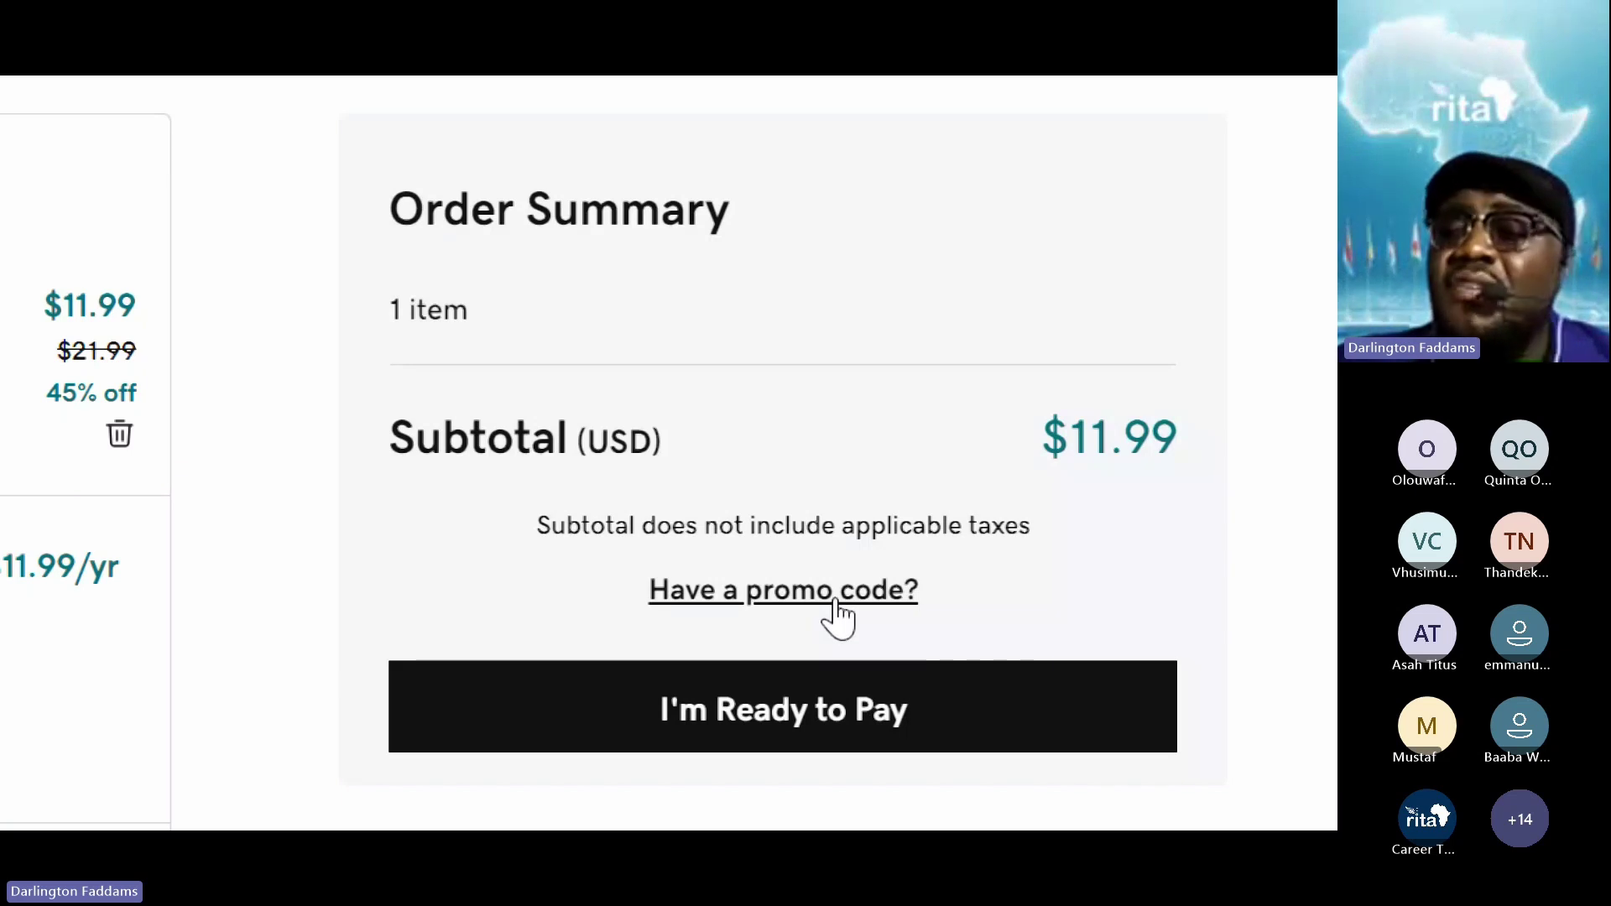
{"action": "left_click_drag", "start_coordinate": [1068, 442], "coordinate": [1227, 476]}
{"action": "left_click", "coordinate": [1225, 474]}
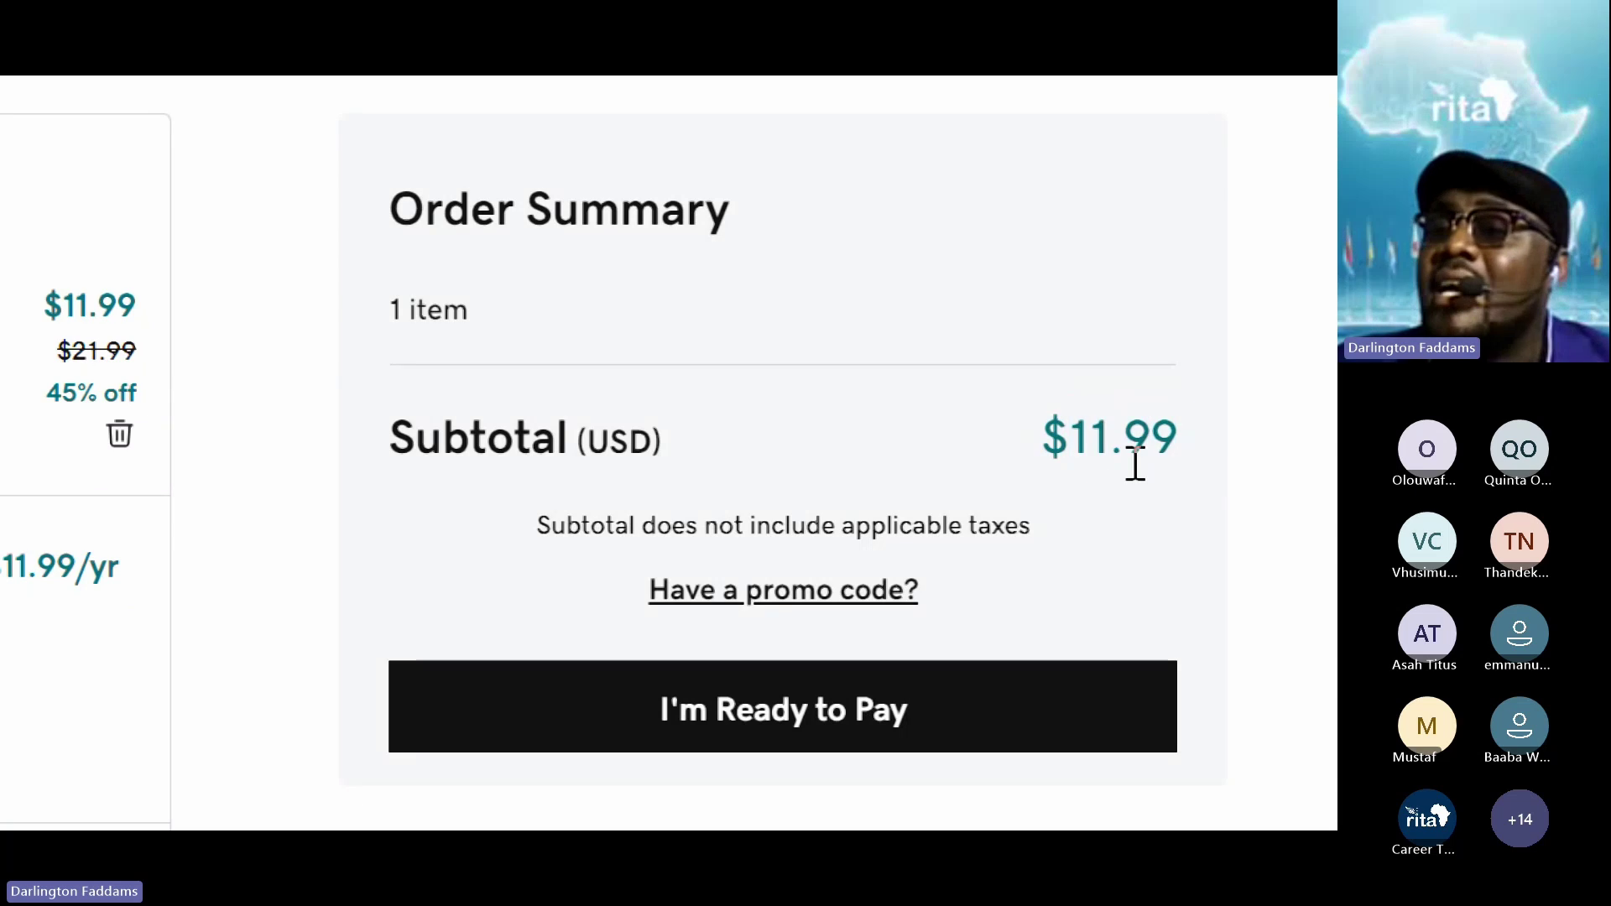
{"action": "left_click_drag", "start_coordinate": [1110, 444], "coordinate": [1079, 458]}
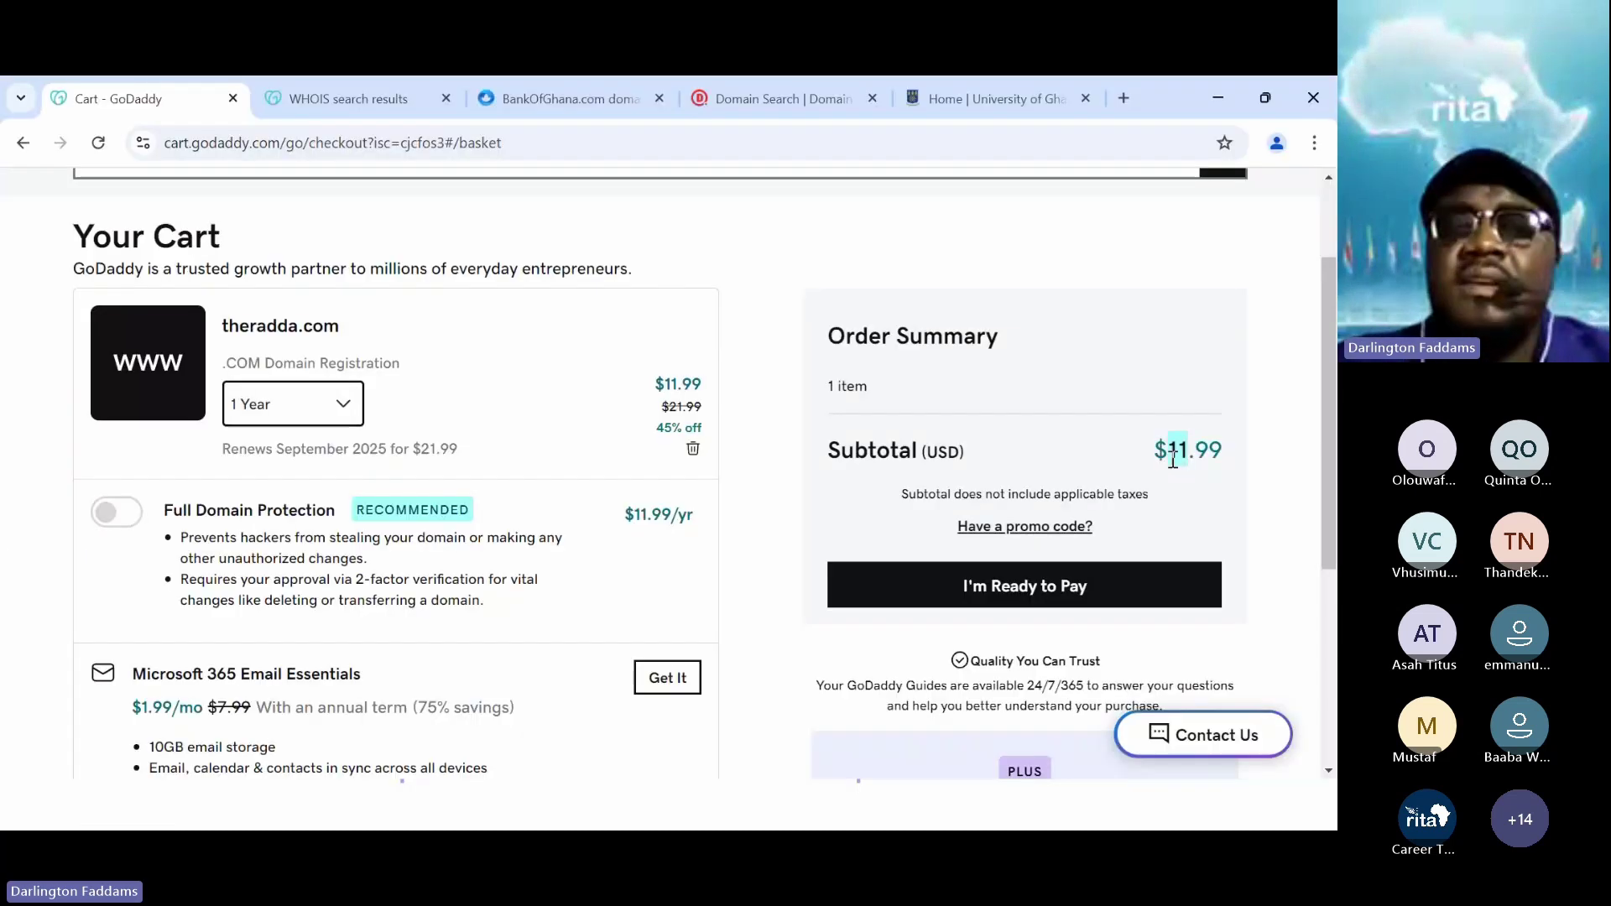
- Search Google in a new browser tab for "godaddy .com coupon code" and look through the results
{"action": "left_click", "coordinate": [1124, 98]}
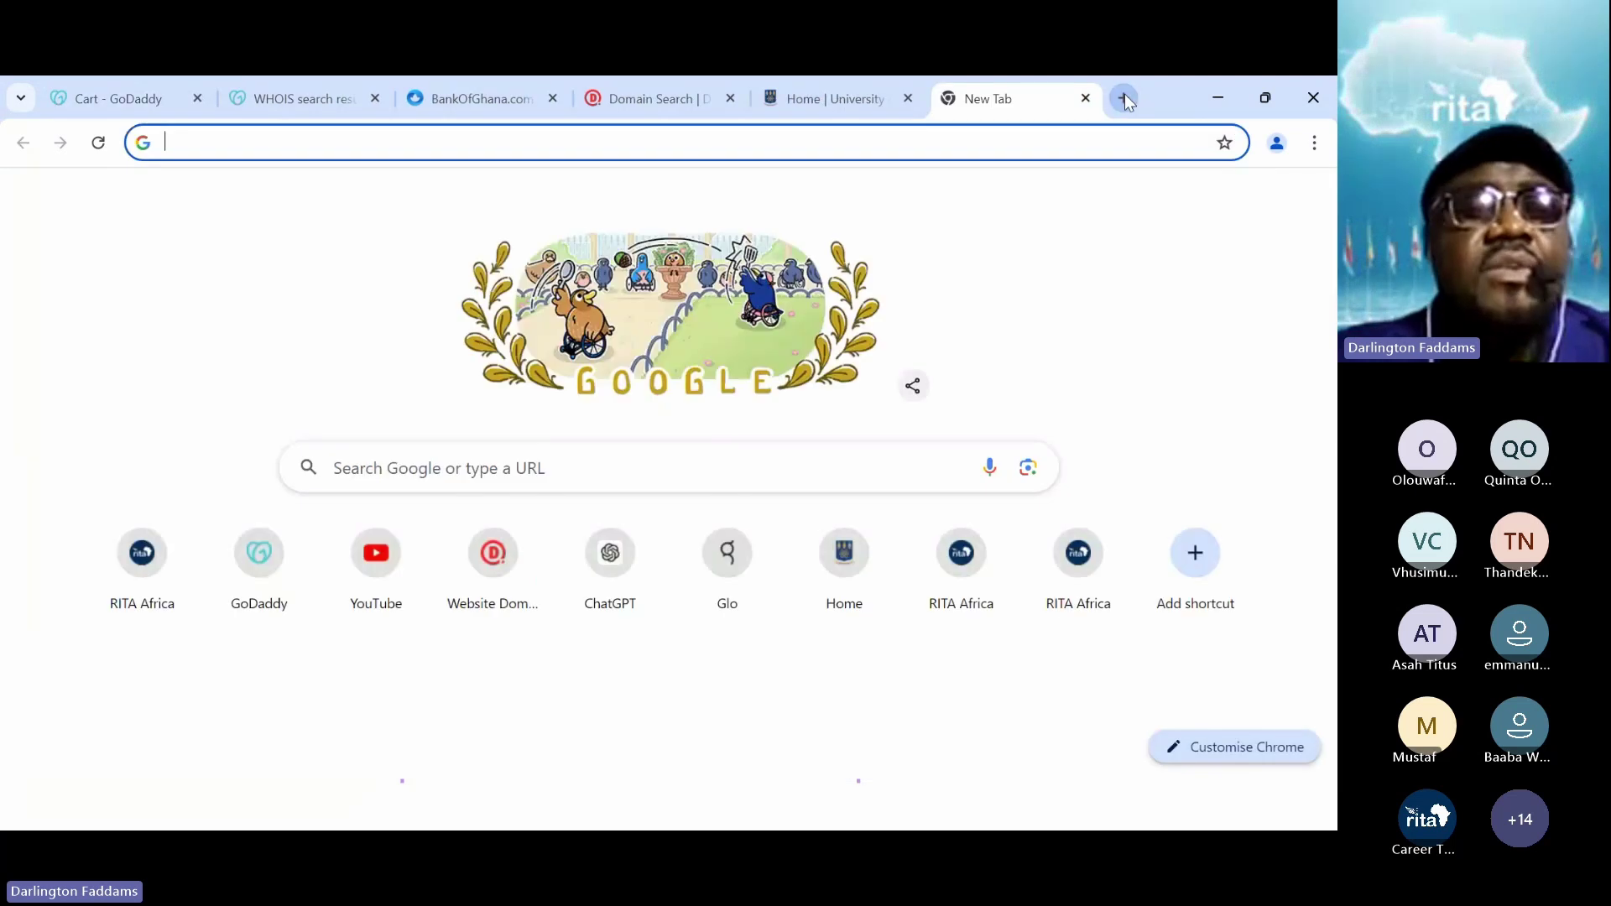
{"action": "type", "text": "c"}
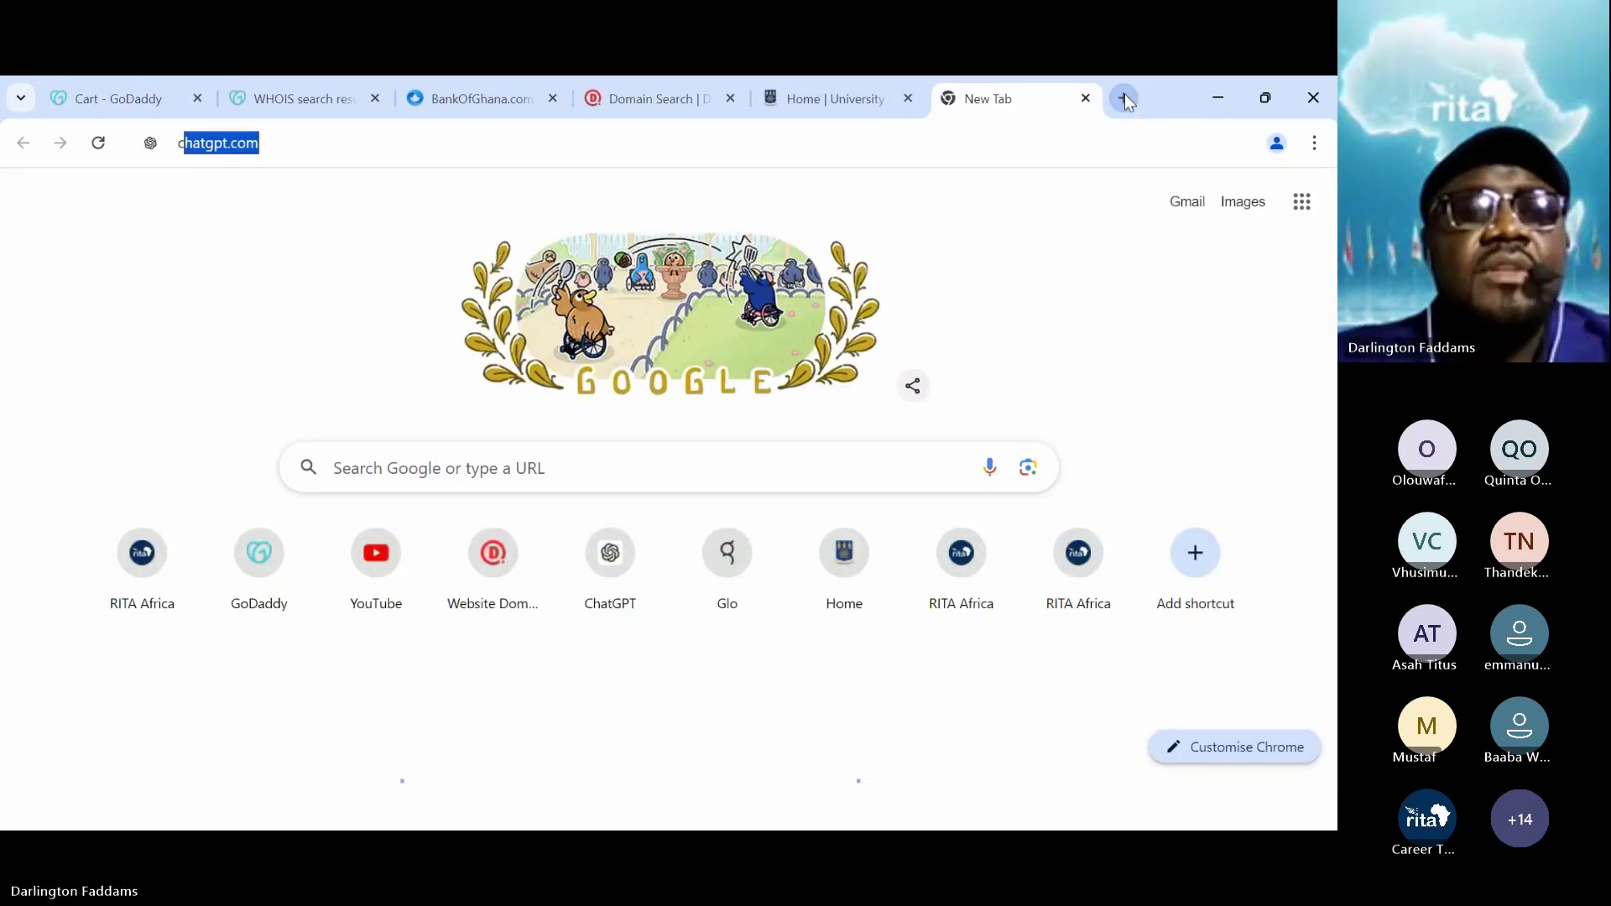
{"action": "key", "text": "BackSpace"}
{"action": "key", "text": "BackSpace"}
{"action": "type", "text": "godaddy"}
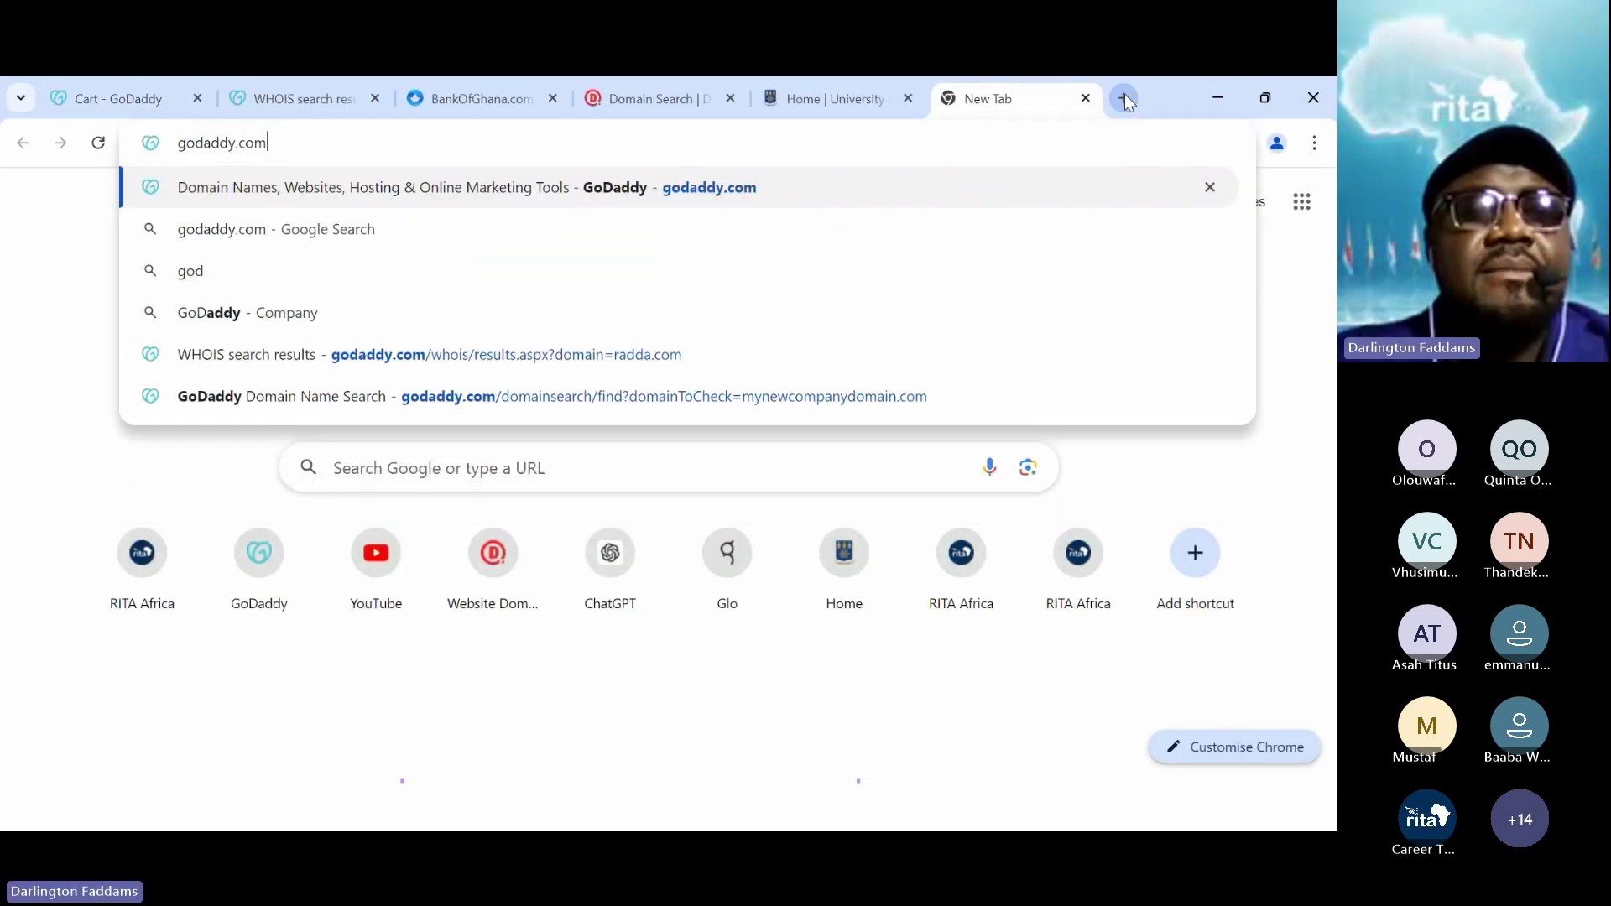
{"action": "type", "text": " .com coupon cod"}
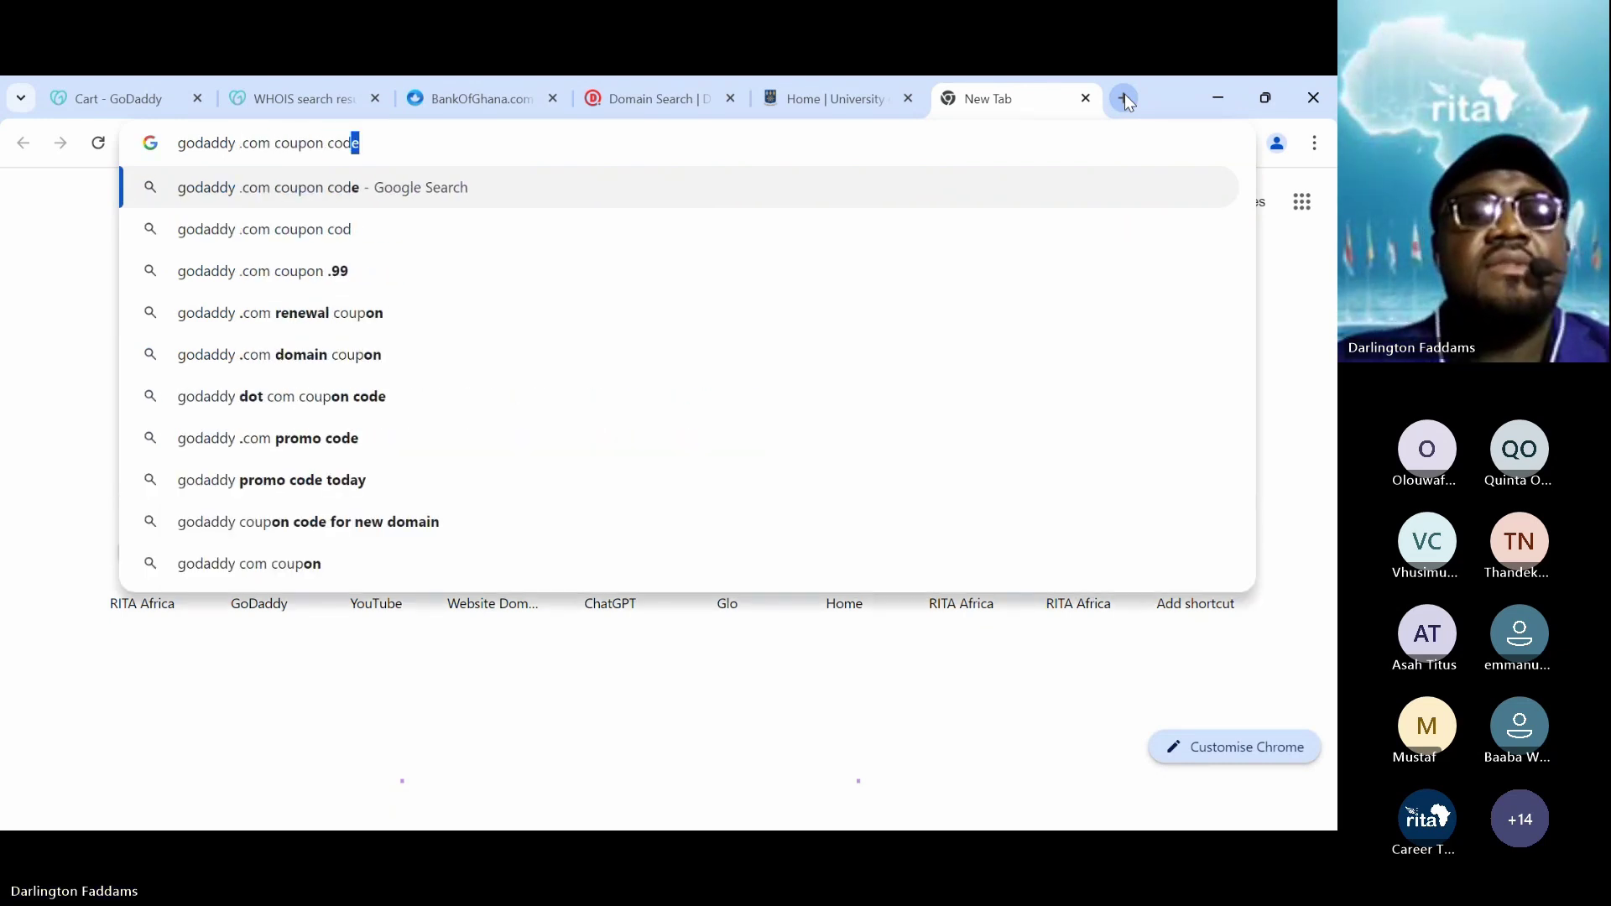
{"action": "key", "text": "Return"}
{"action": "scroll", "coordinate": [788, 376], "scroll_direction": "down", "scroll_amount": 5}
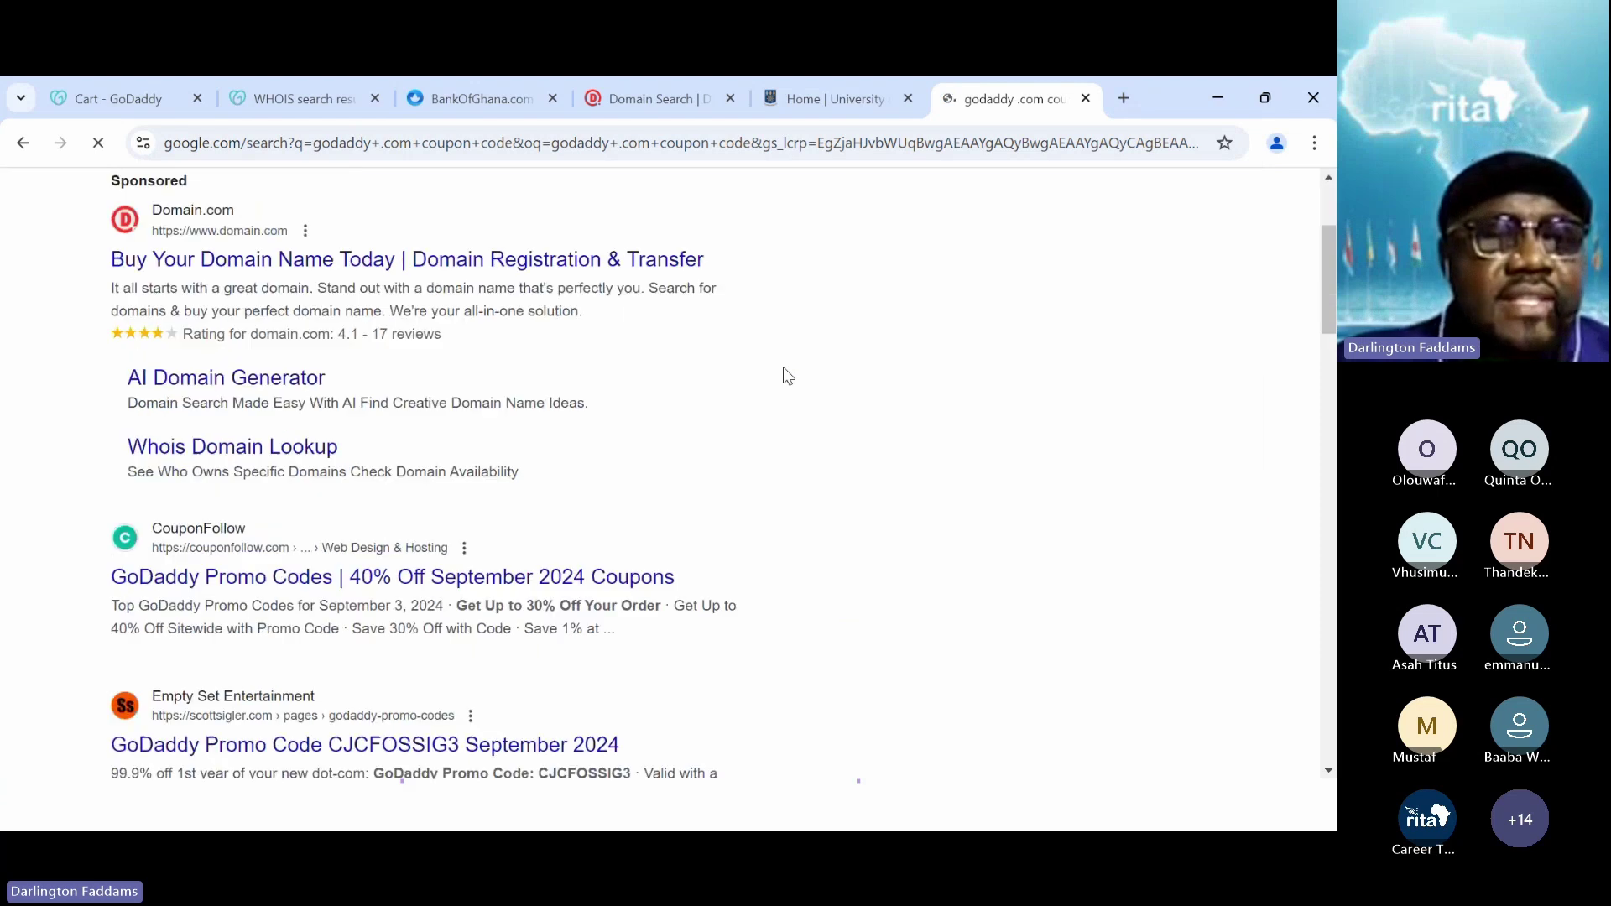
- Open the Empty Set Entertainment search result for GoDaddy promo codes and copy the code CJCFOSSIG3 from its page
{"action": "scroll", "coordinate": [789, 376], "scroll_direction": "down", "scroll_amount": 2}
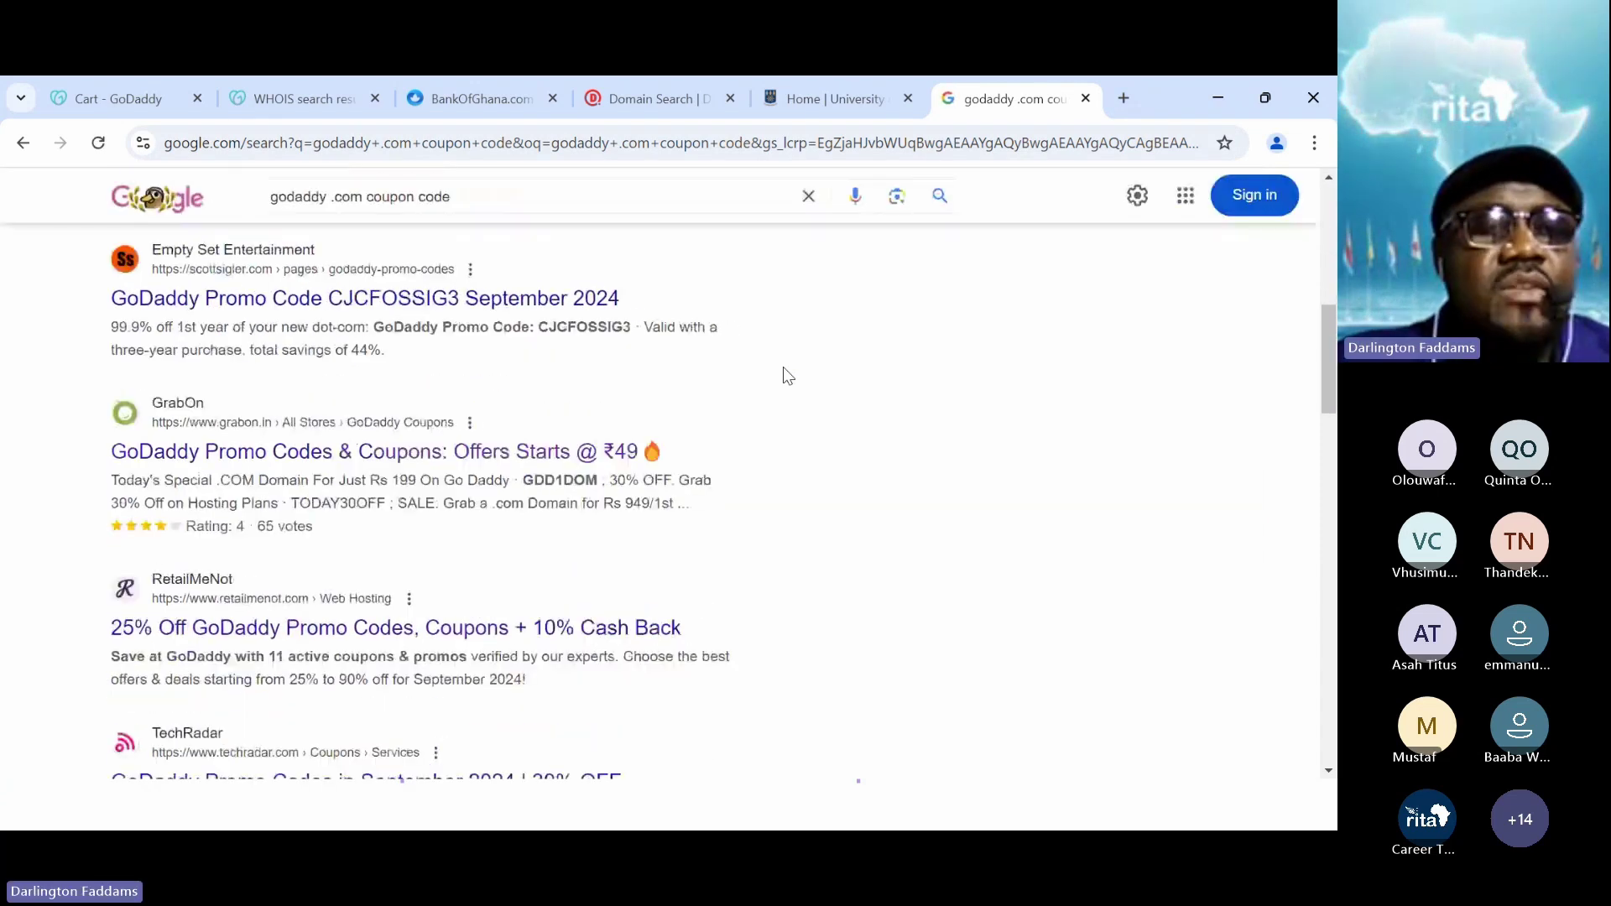
{"action": "left_click", "coordinate": [401, 299]}
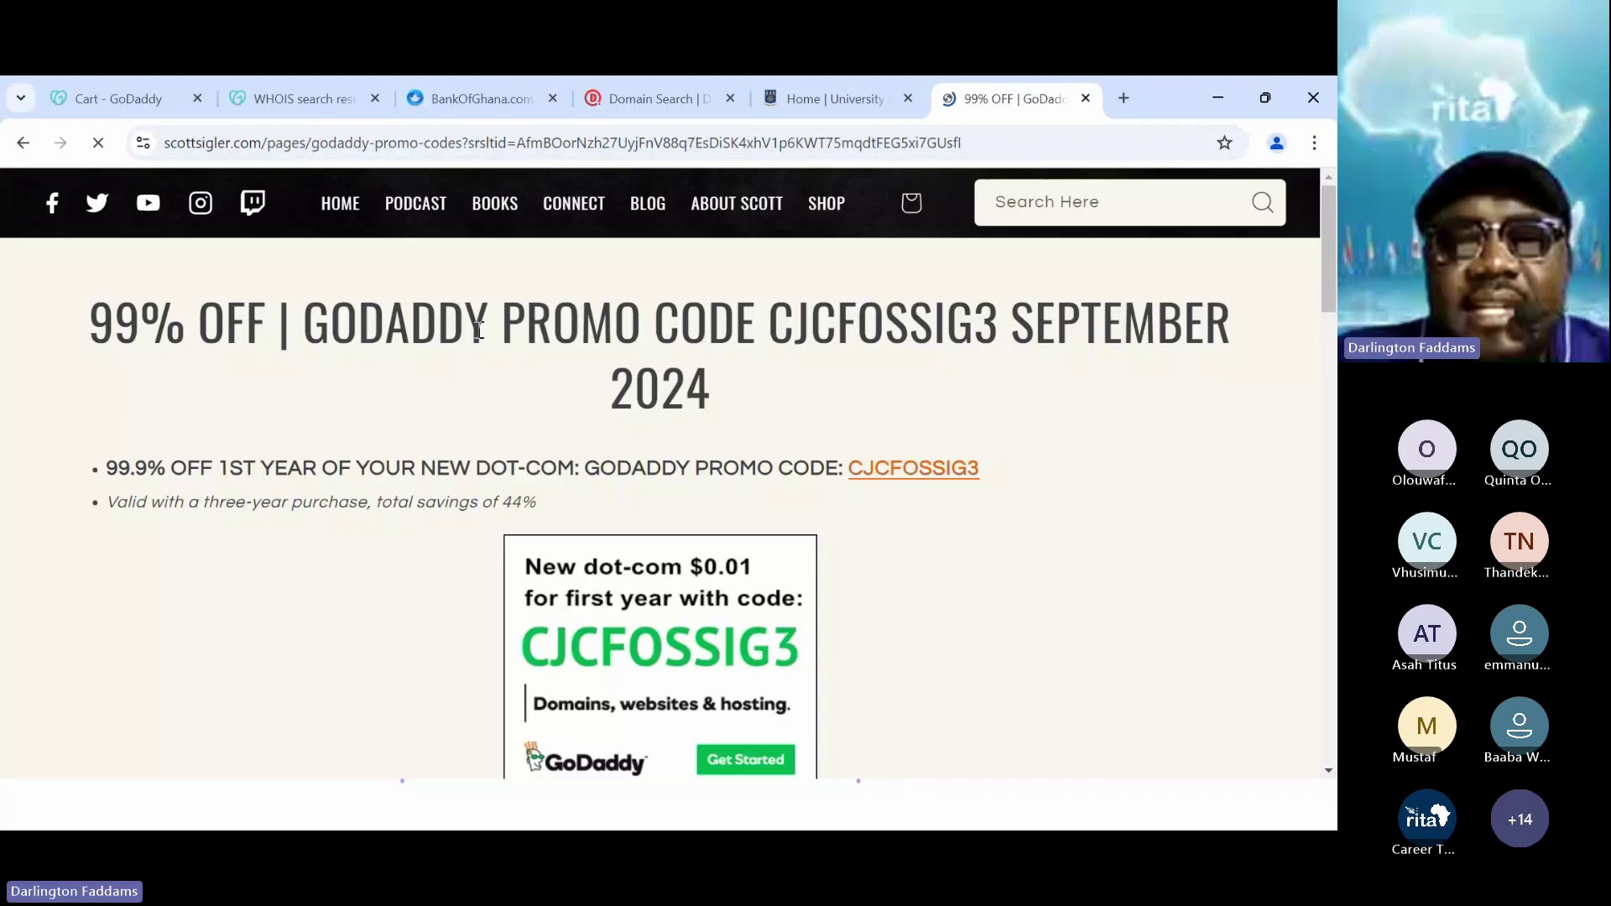
{"action": "scroll", "coordinate": [478, 329], "scroll_direction": "down", "scroll_amount": 2}
{"action": "left_click_drag", "start_coordinate": [985, 280], "coordinate": [852, 292]}
{"action": "key", "text": "ctrl+c"}
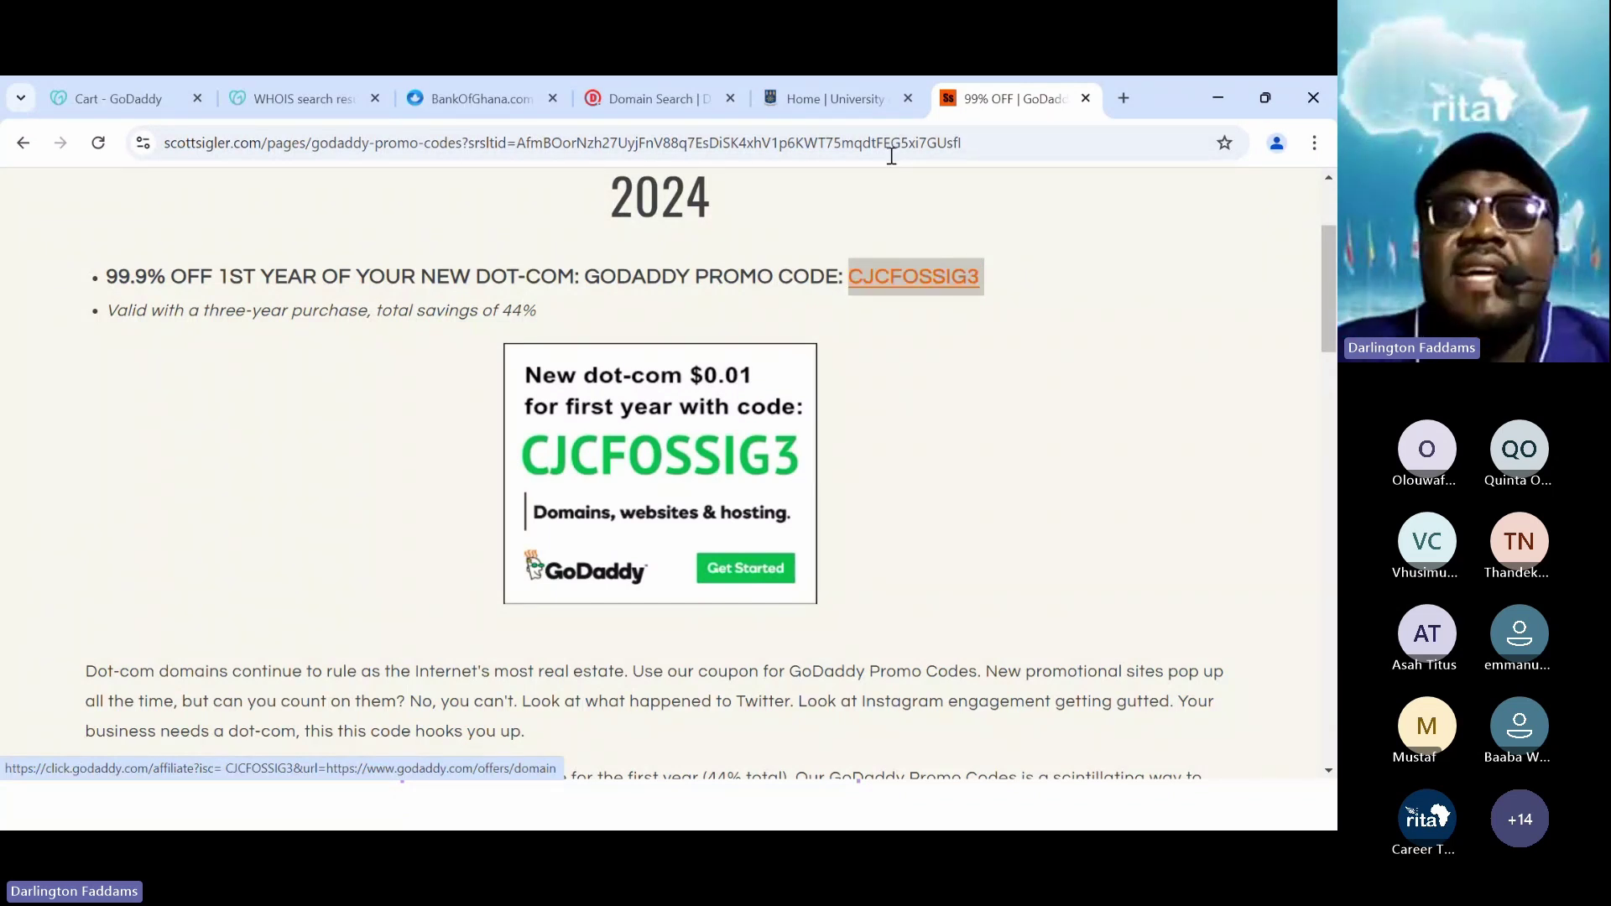
- Return to the GoDaddy cart and apply the copied promo code CJCFOSSIG3 to the order
{"action": "left_click", "coordinate": [878, 113]}
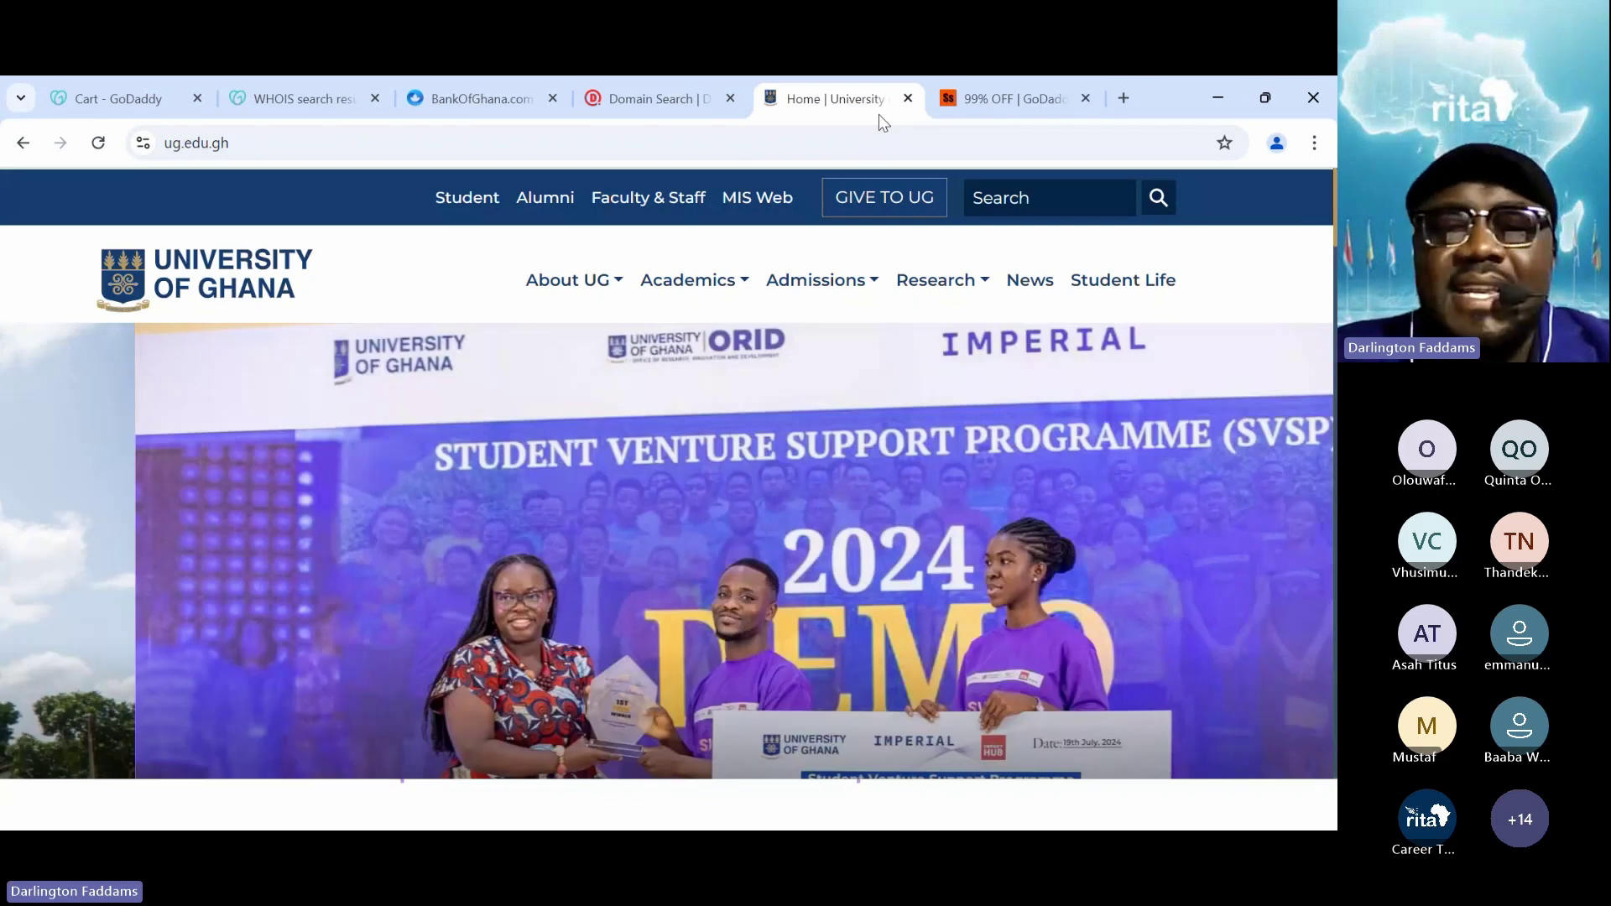
{"action": "left_click", "coordinate": [128, 111]}
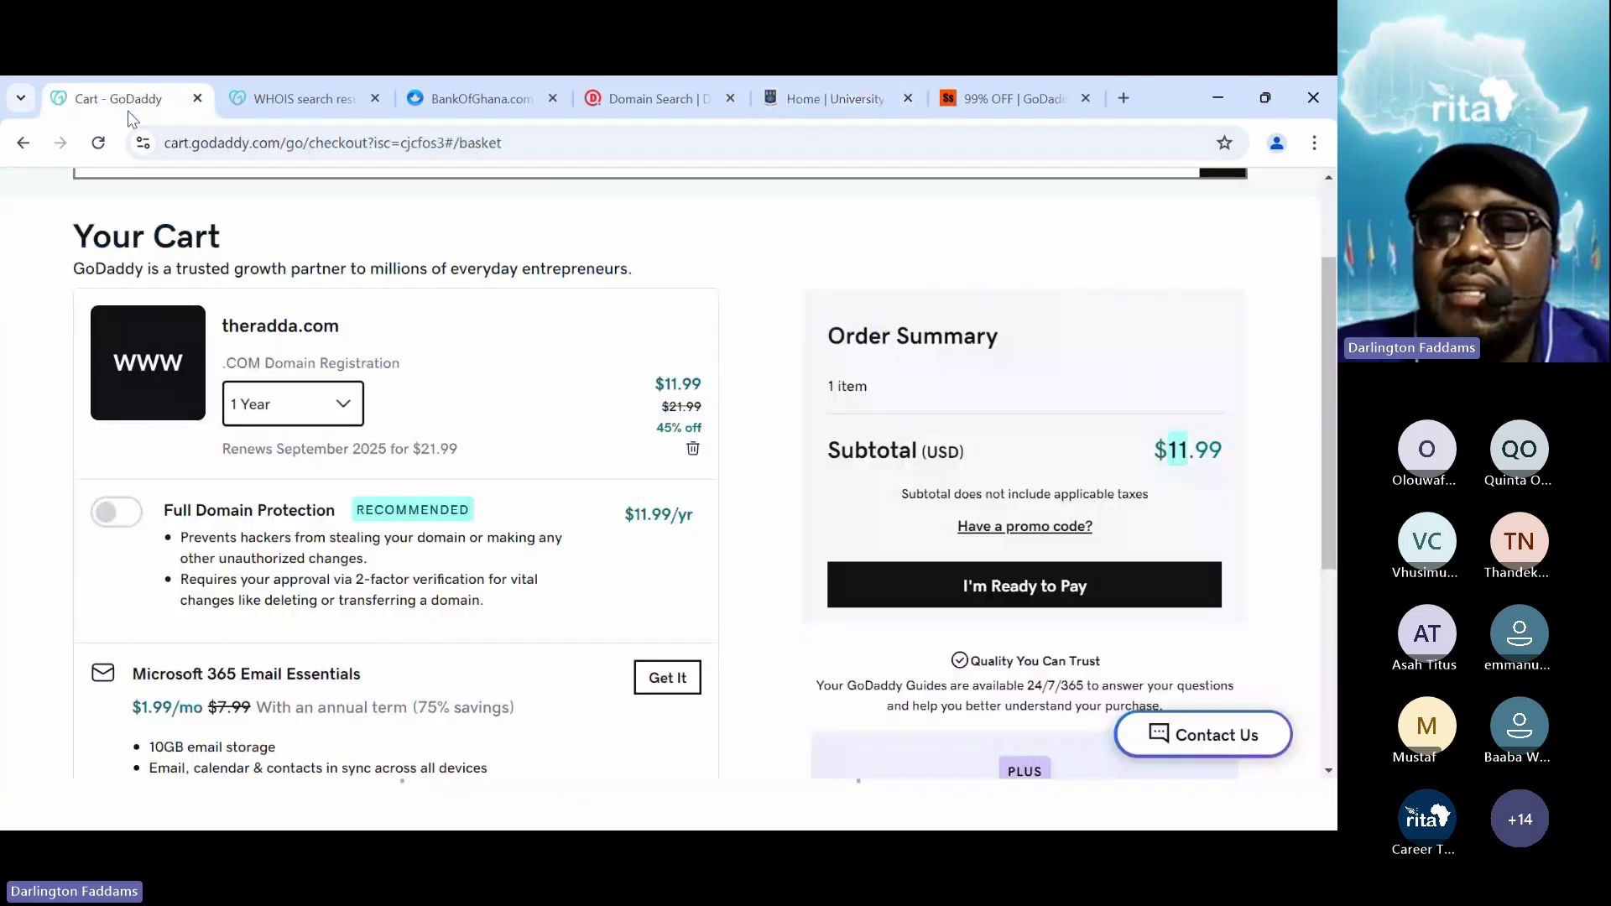
{"action": "left_click", "coordinate": [989, 525]}
{"action": "key", "text": "ctrl+v"}
{"action": "left_click", "coordinate": [1082, 570]}
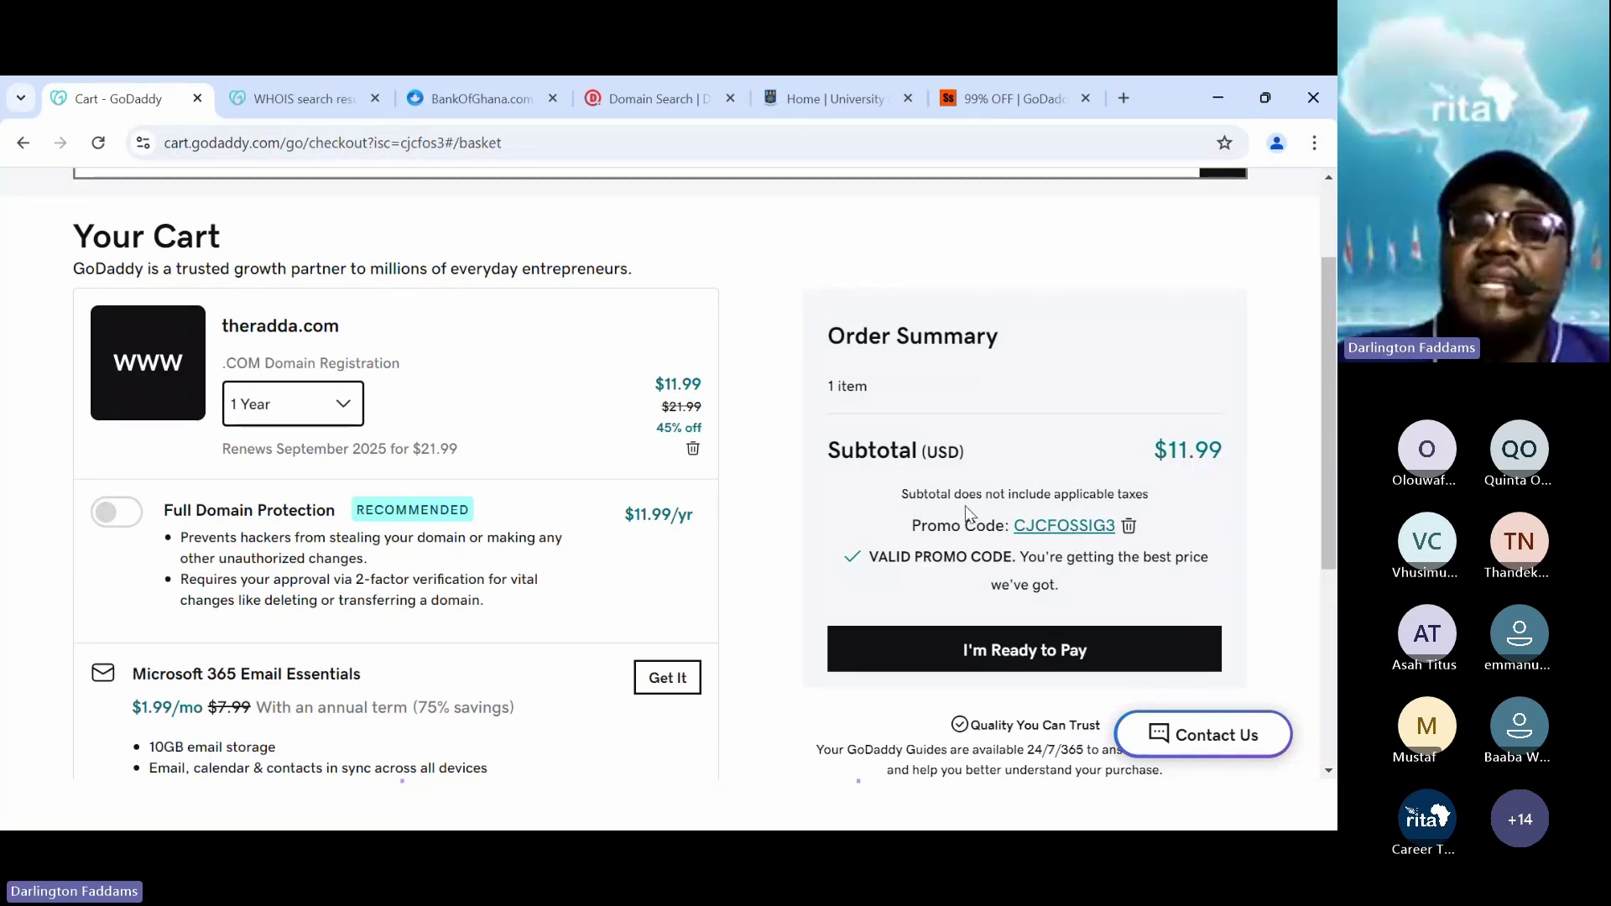
- Review the subtotal and promo code in the order summary for theradda.com, and proceed to checkout
{"action": "scroll", "coordinate": [968, 513], "scroll_direction": "up", "scroll_amount": 2}
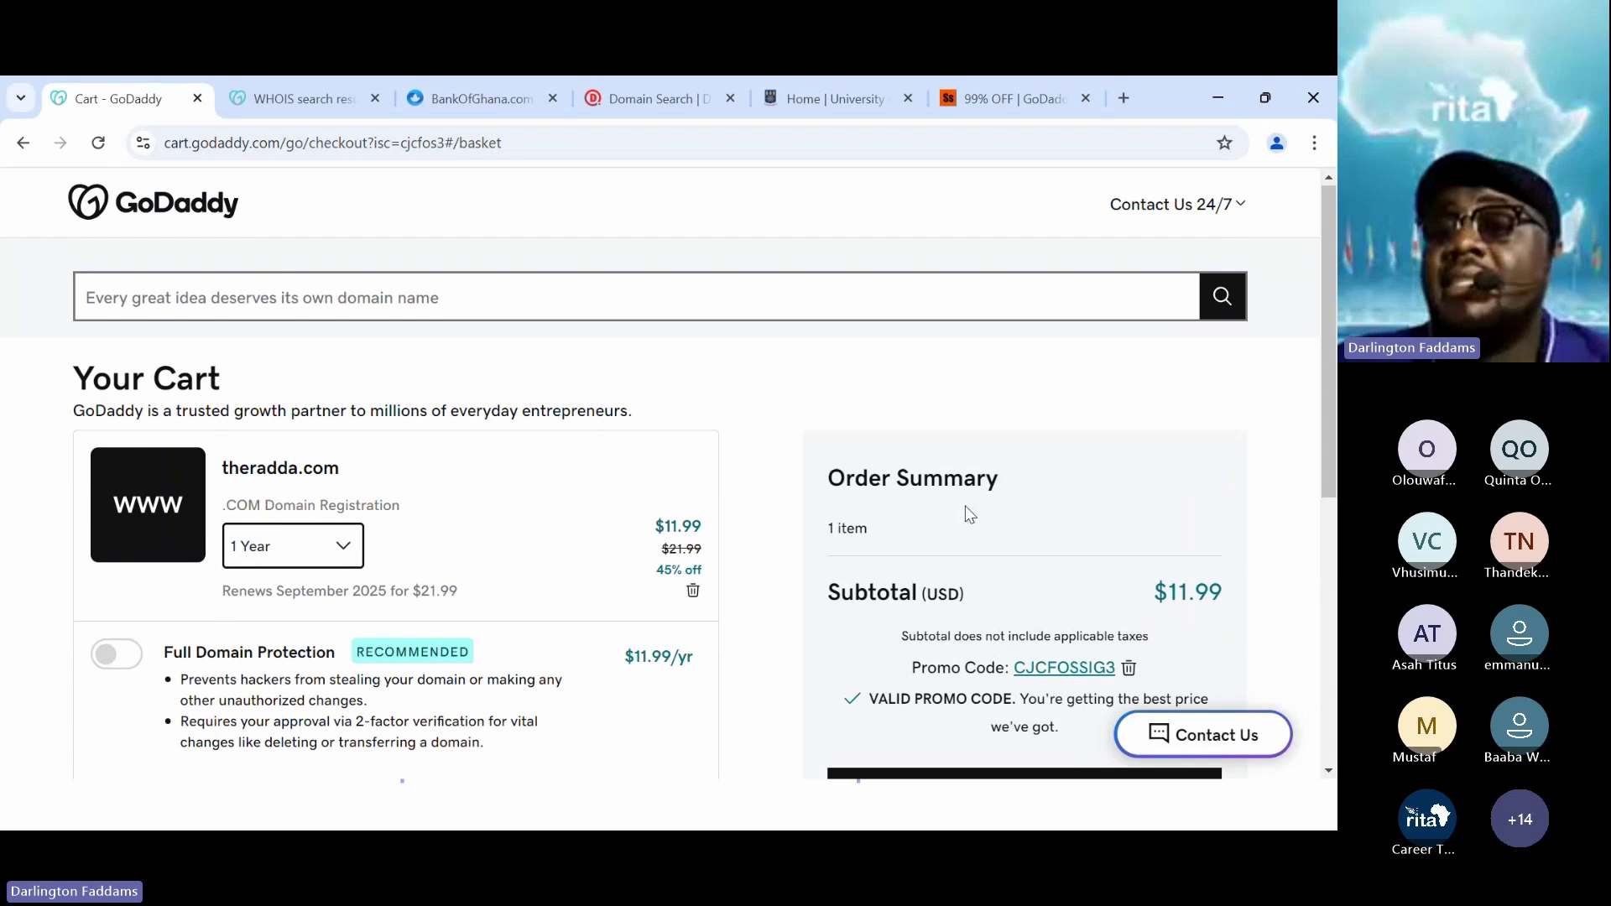
{"action": "scroll", "coordinate": [969, 513], "scroll_direction": "down", "scroll_amount": 2}
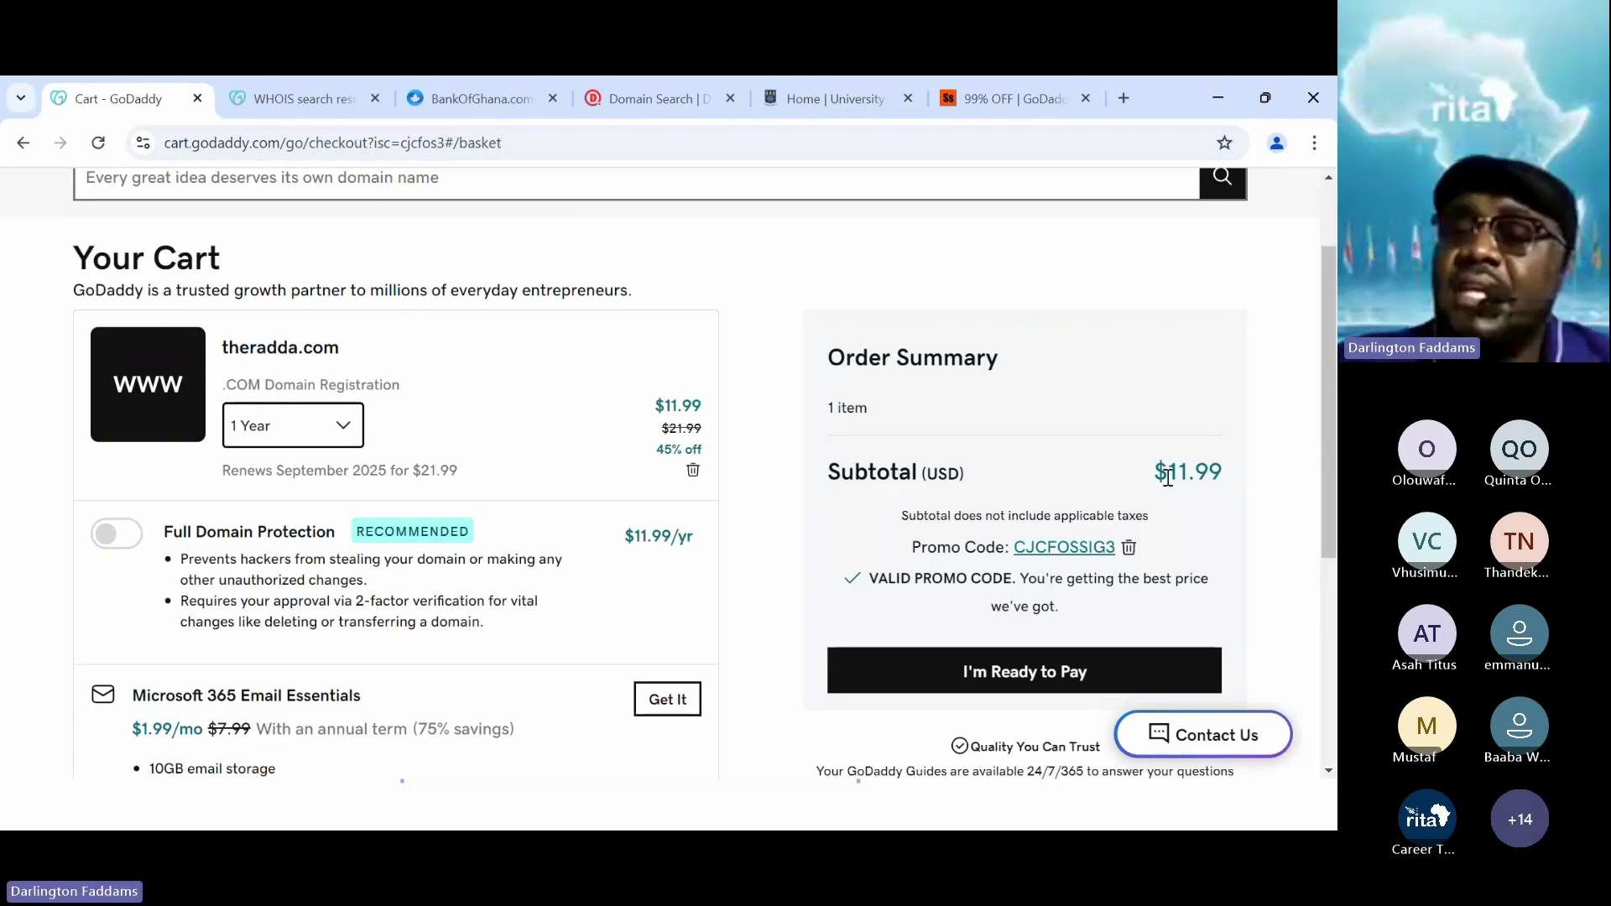
{"action": "left_click_drag", "start_coordinate": [1167, 477], "coordinate": [1222, 479]}
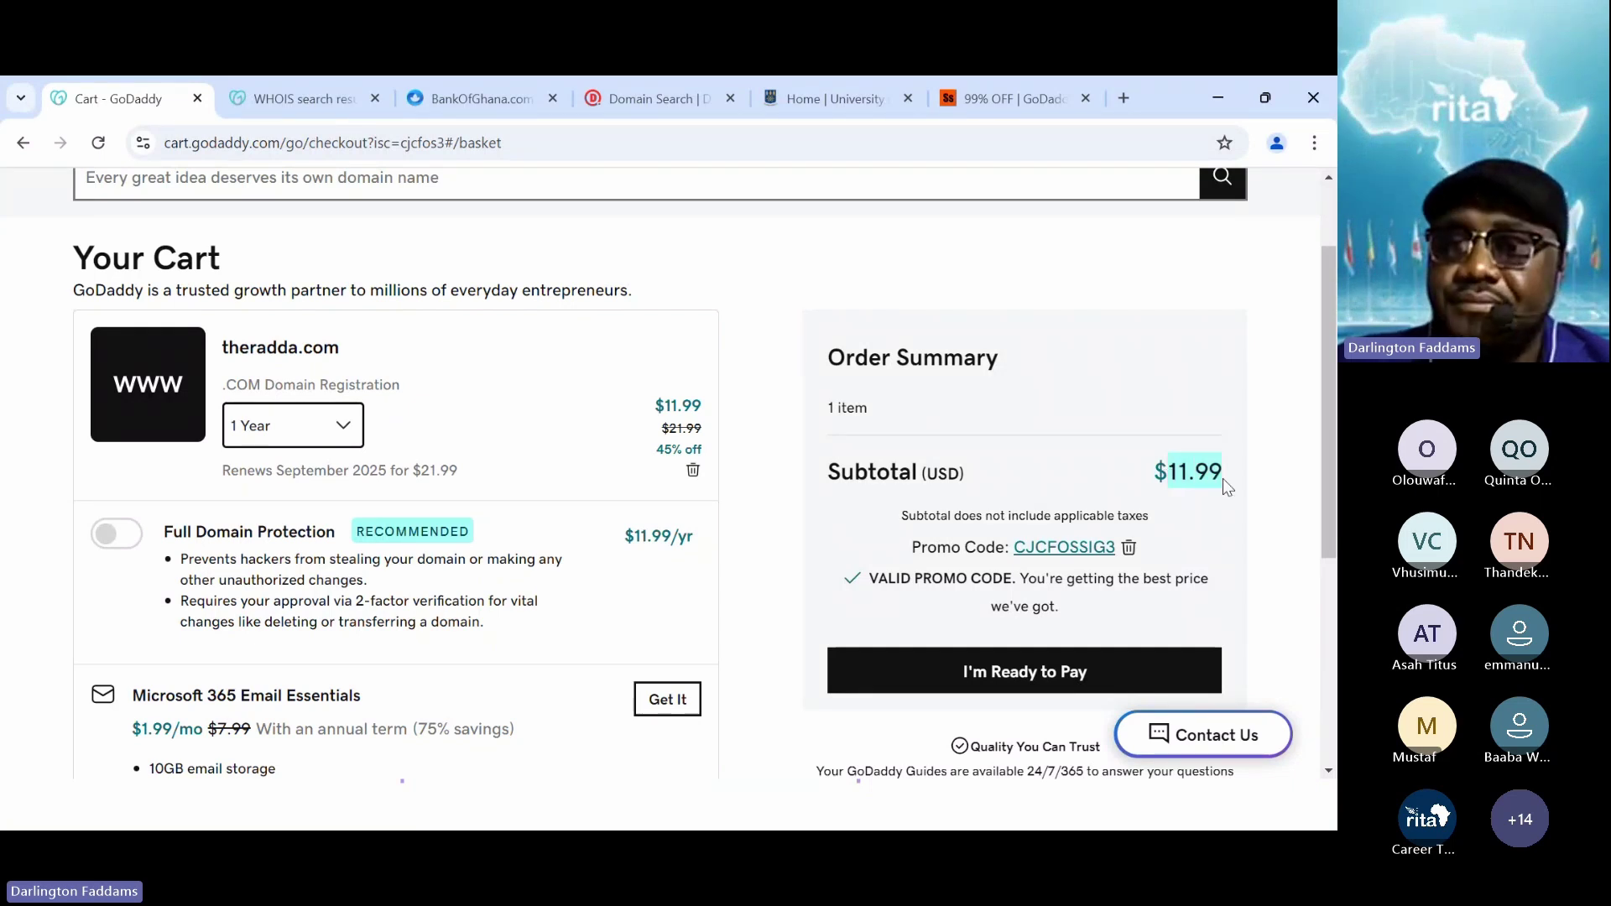
{"action": "left_click", "coordinate": [1223, 479]}
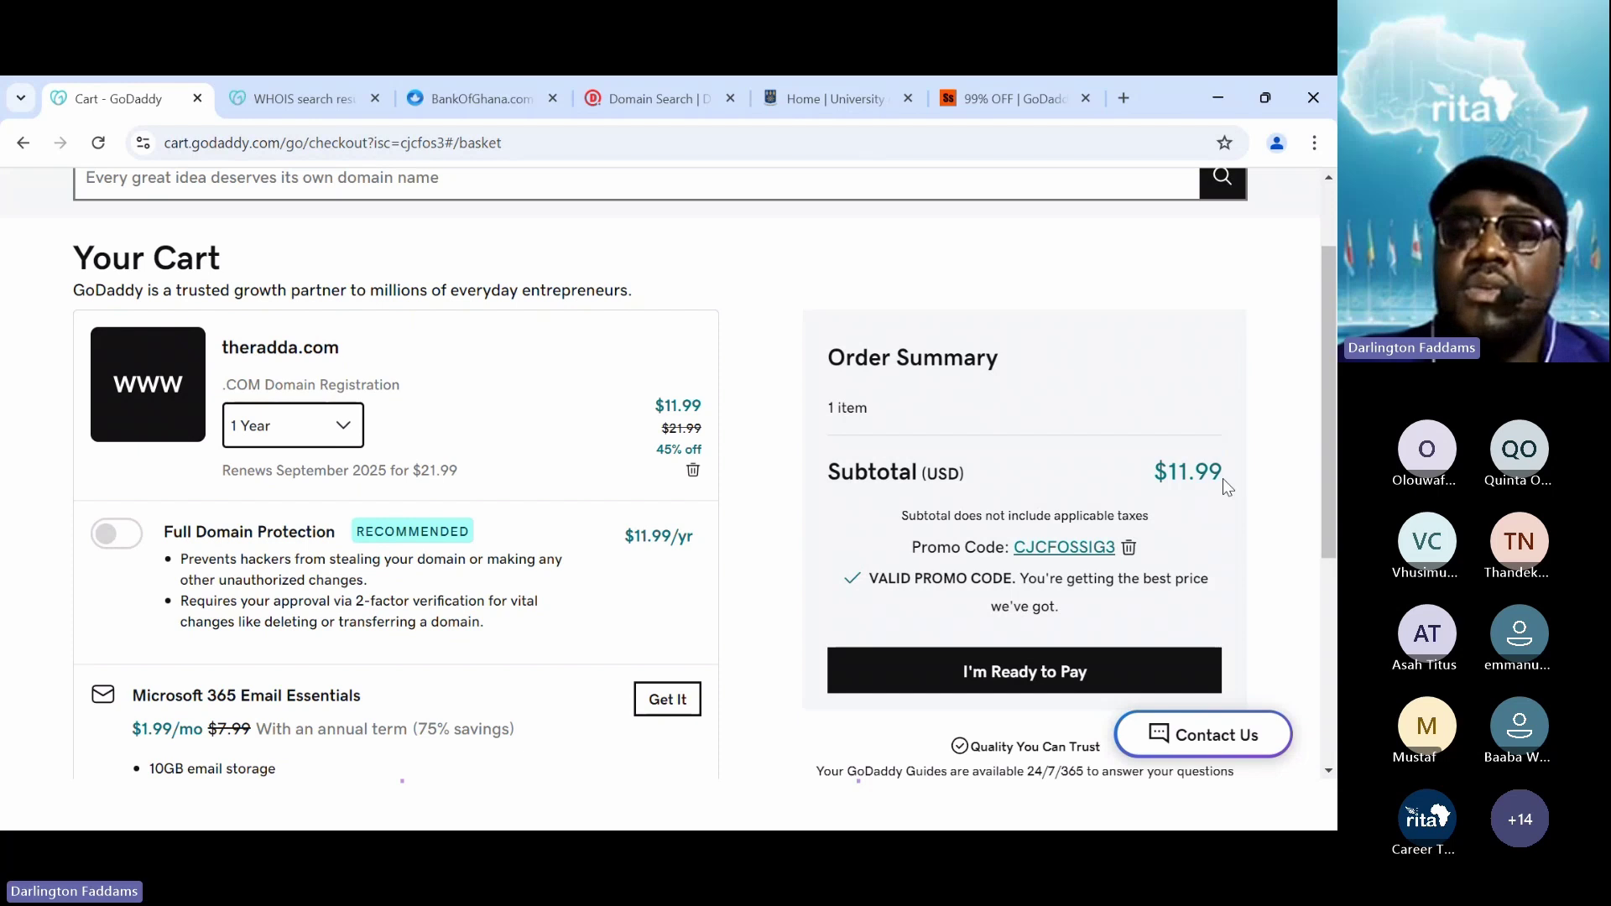
{"action": "scroll", "coordinate": [1222, 478], "scroll_direction": "up", "scroll_amount": 2}
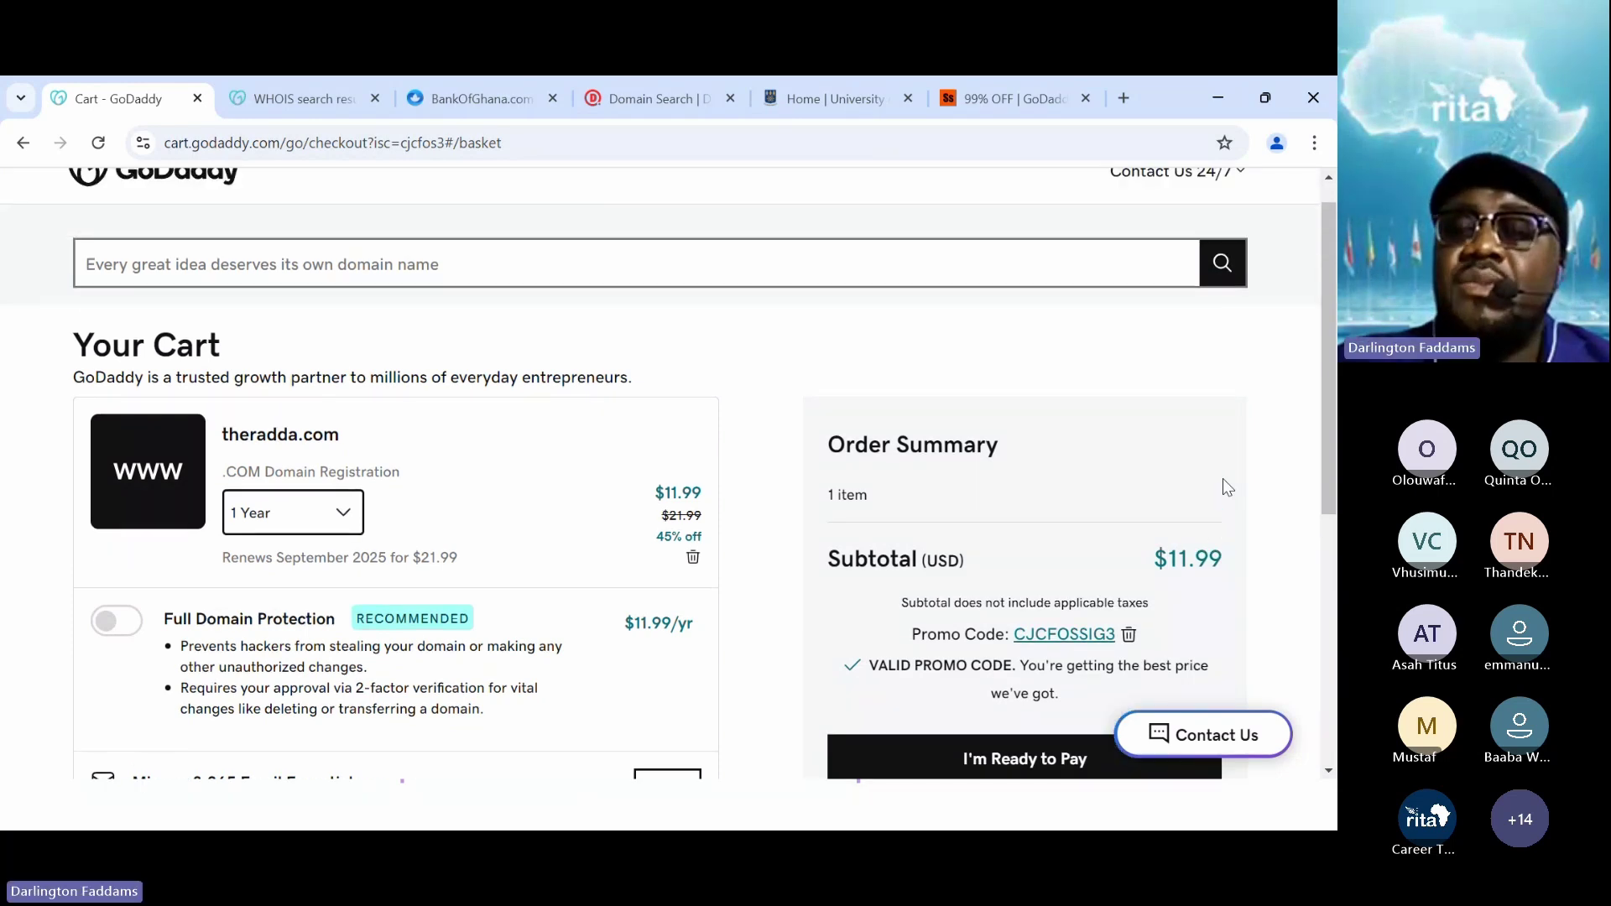
{"action": "scroll", "coordinate": [1222, 478], "scroll_direction": "down", "scroll_amount": 2}
{"action": "scroll", "coordinate": [1221, 478], "scroll_direction": "down", "scroll_amount": 1}
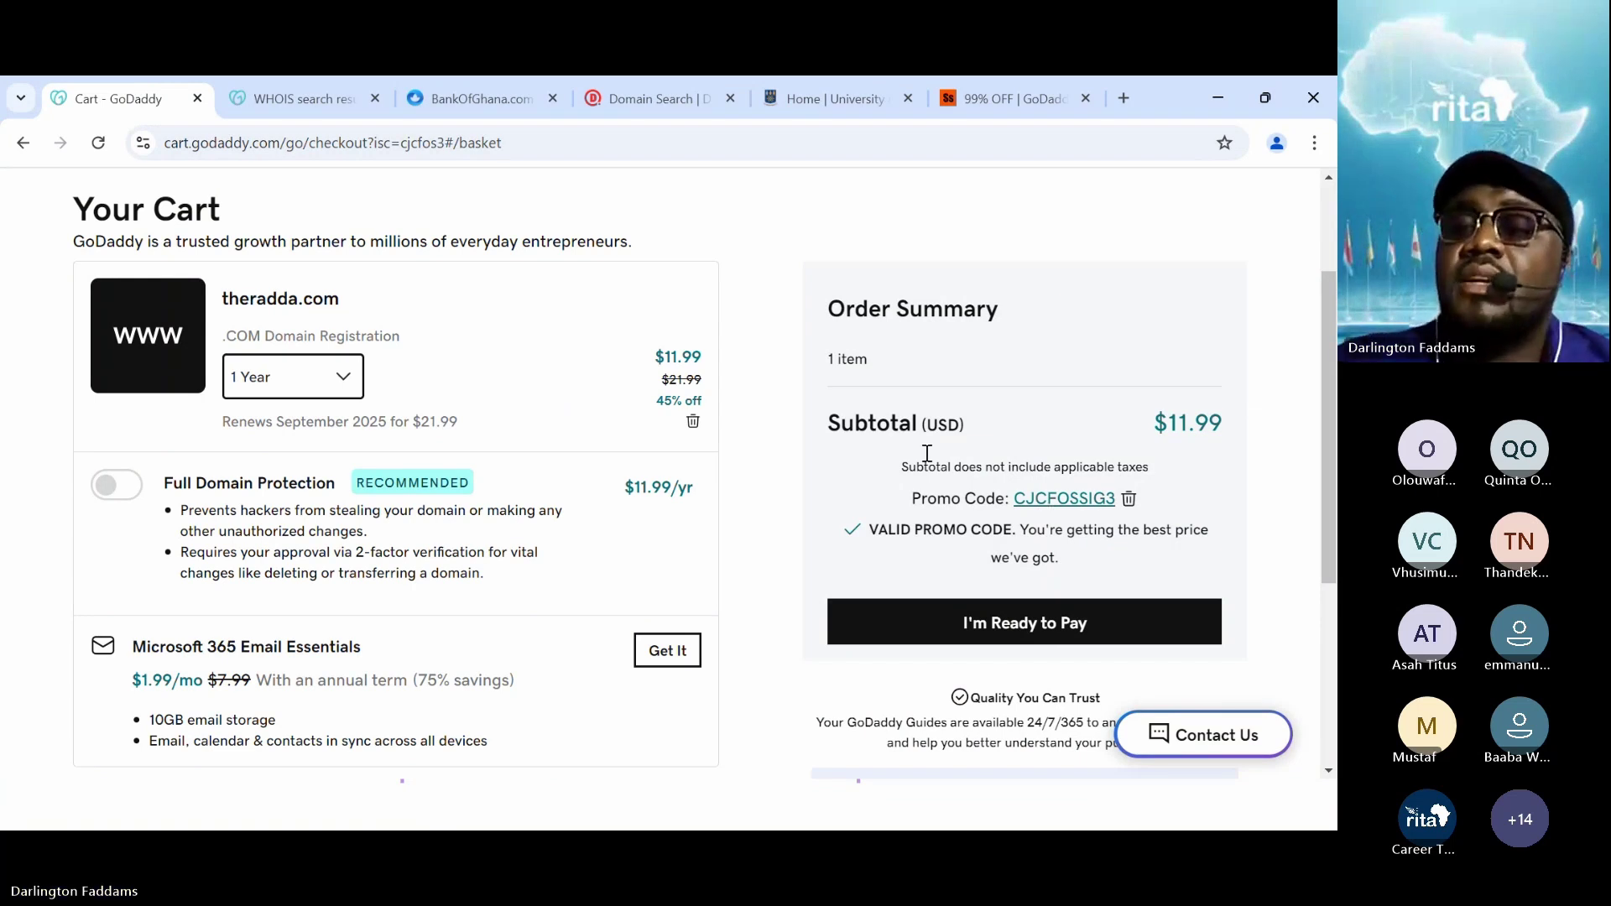
{"action": "left_click", "coordinate": [1037, 625]}
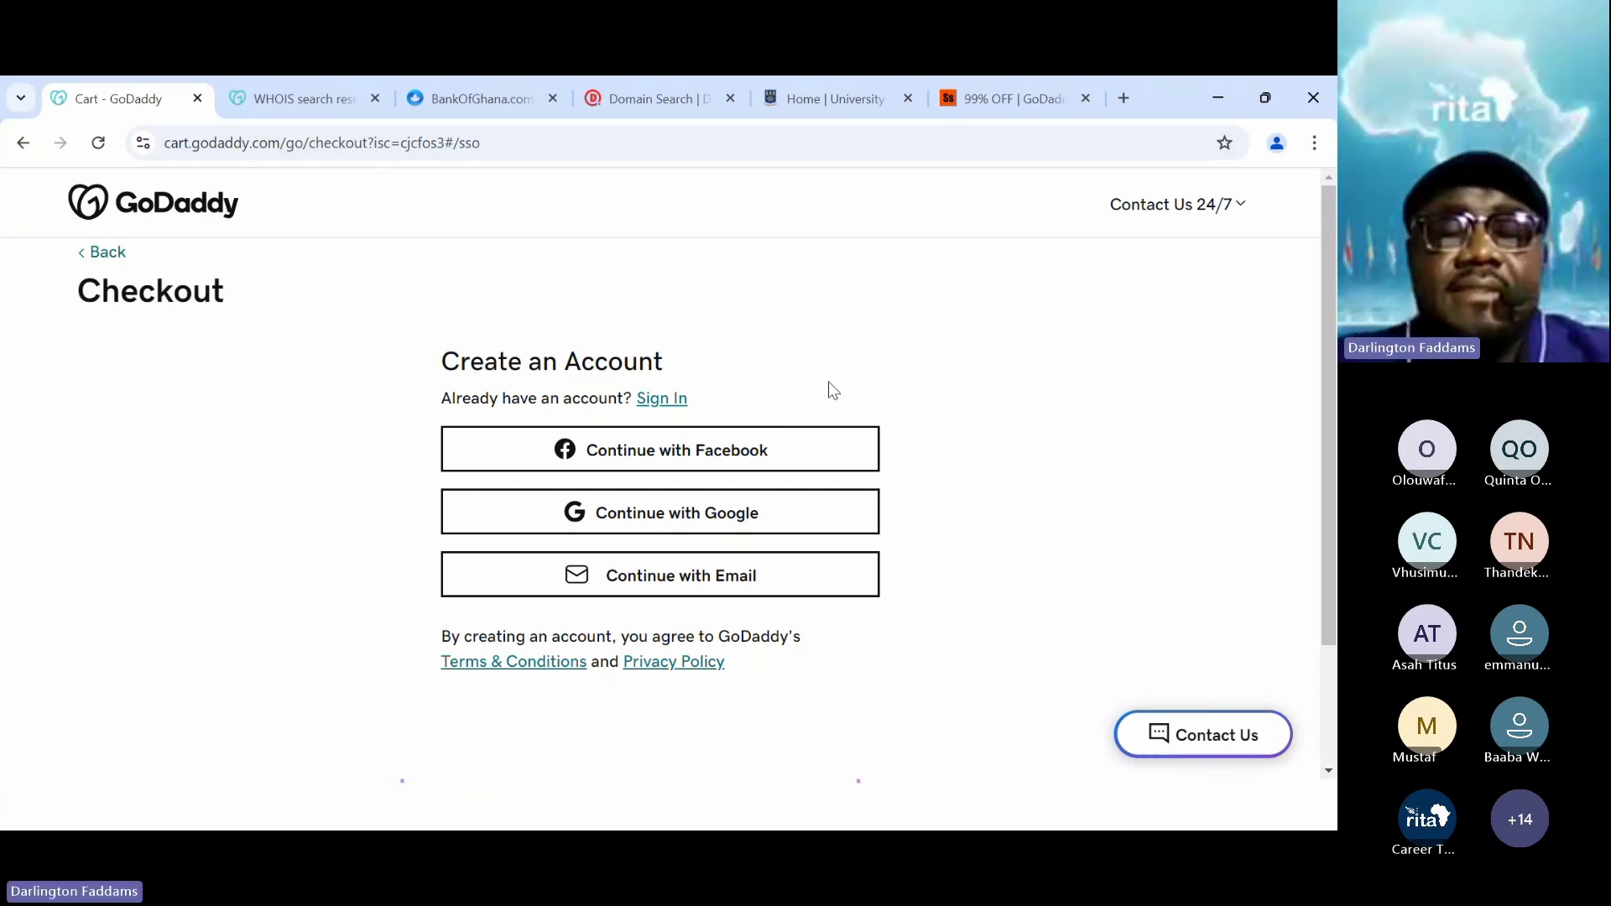
- Switch to the slide presentation and advance from the Module 1 Outline to the slide on GoDaddy coupon code discounts
{"action": "key", "text": "alt+Tab"}
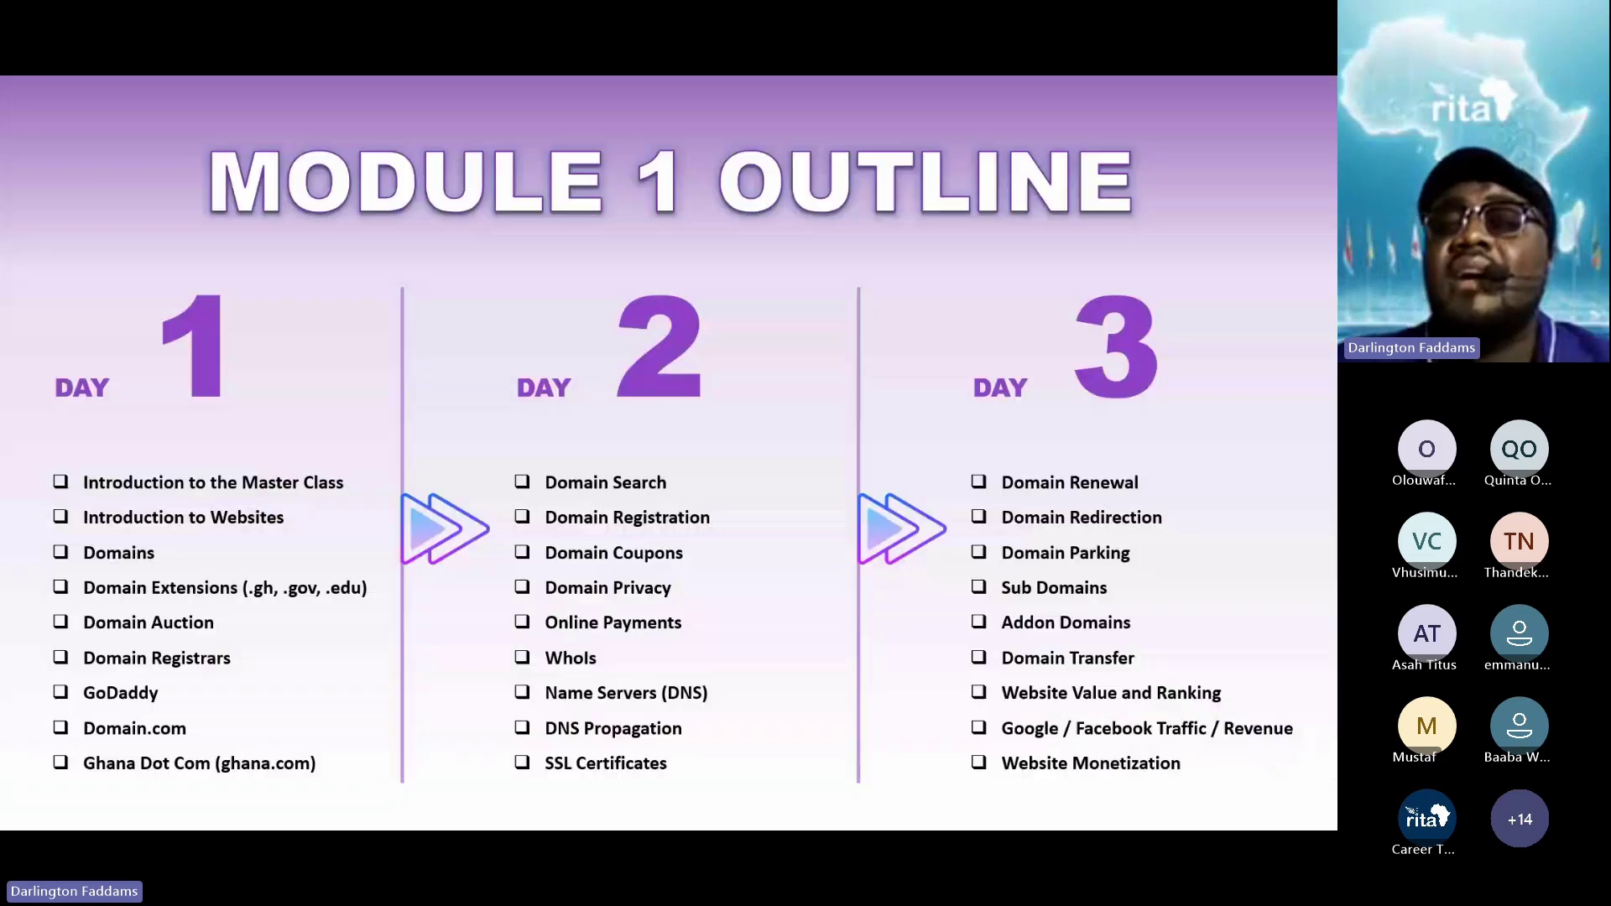
{"action": "key", "text": "Right"}
{"action": "key", "text": "Right"}
{"action": "key", "text": "Right"}
{"action": "key", "text": "Right"}
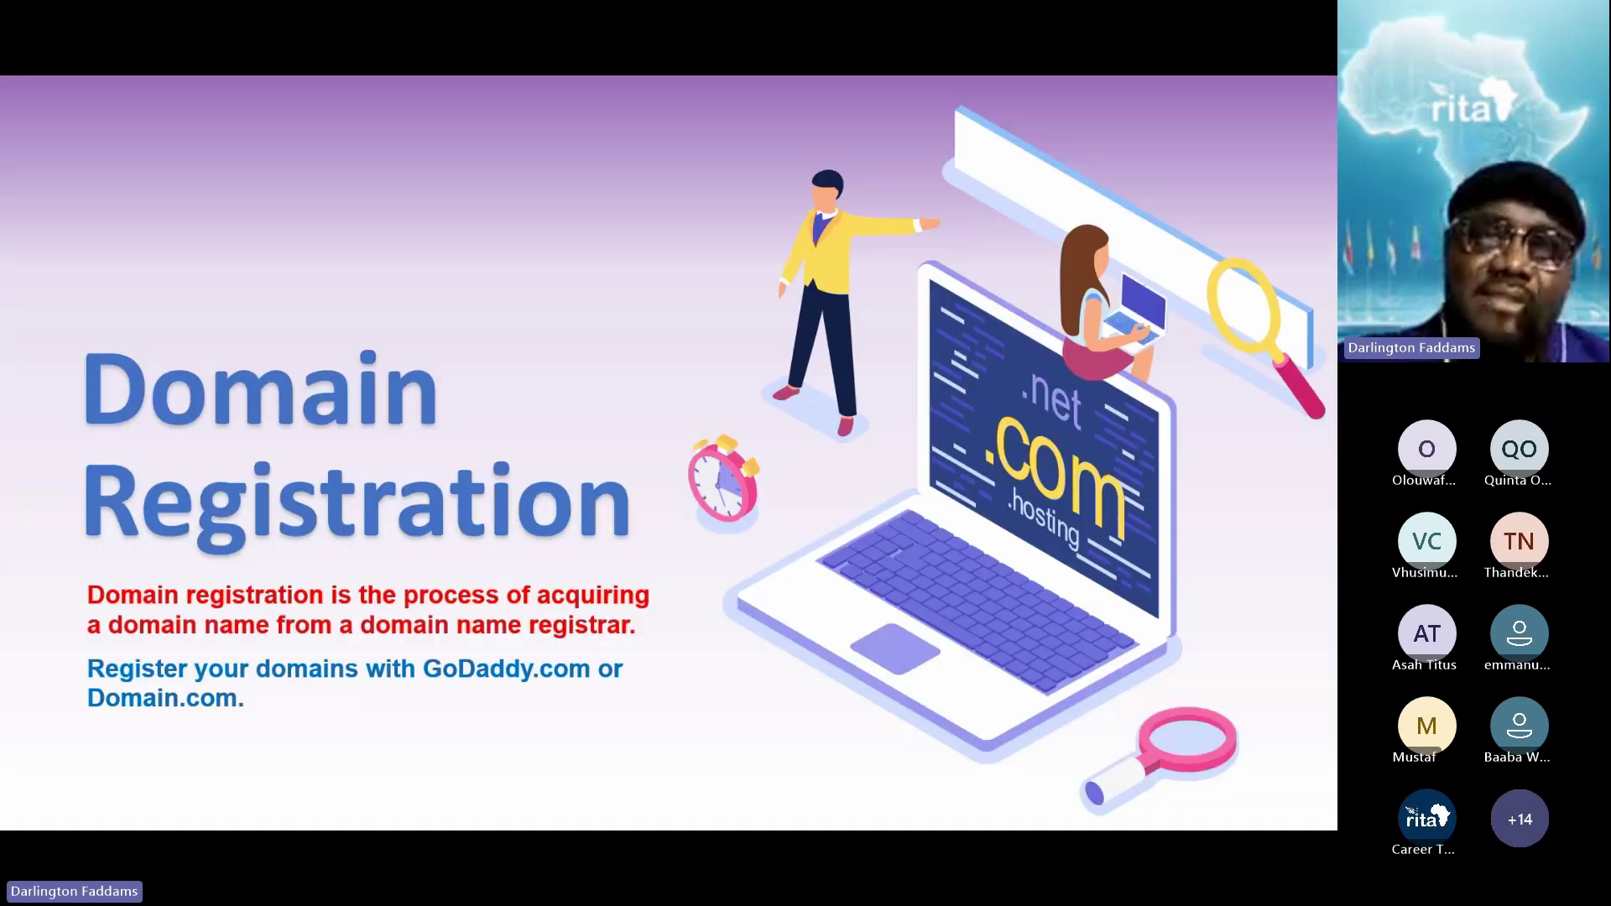
{"action": "key", "text": "Right"}
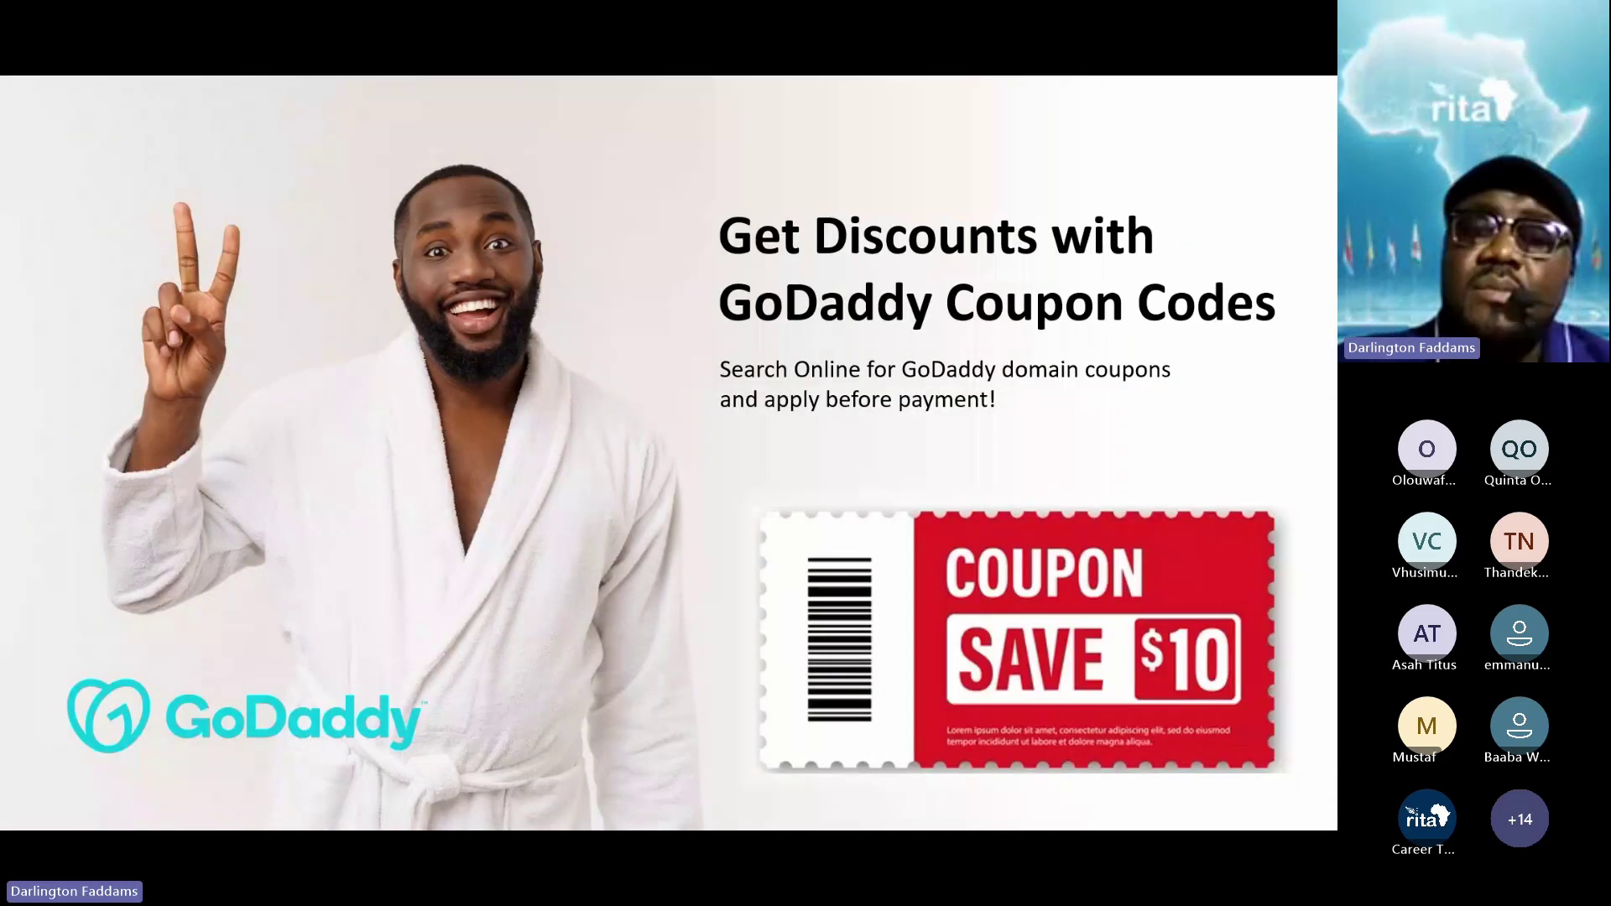